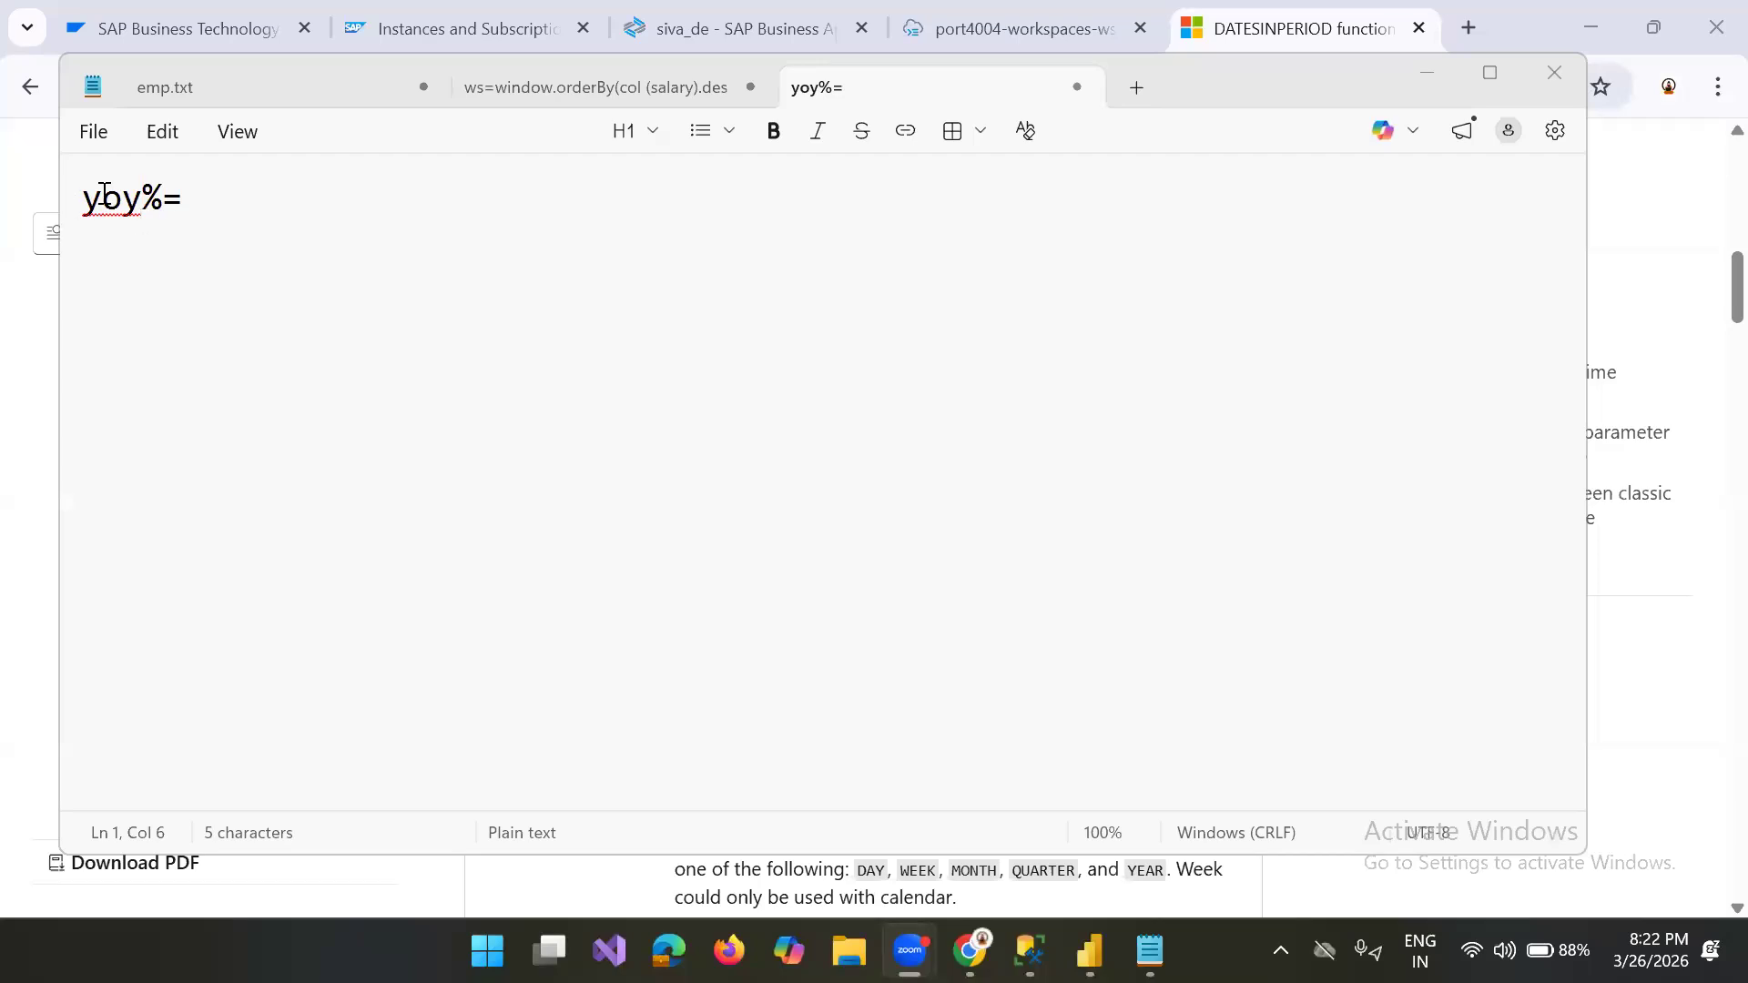
Step: Extend the yoy%= line in the note with "current year- previous year"
click(216, 206)
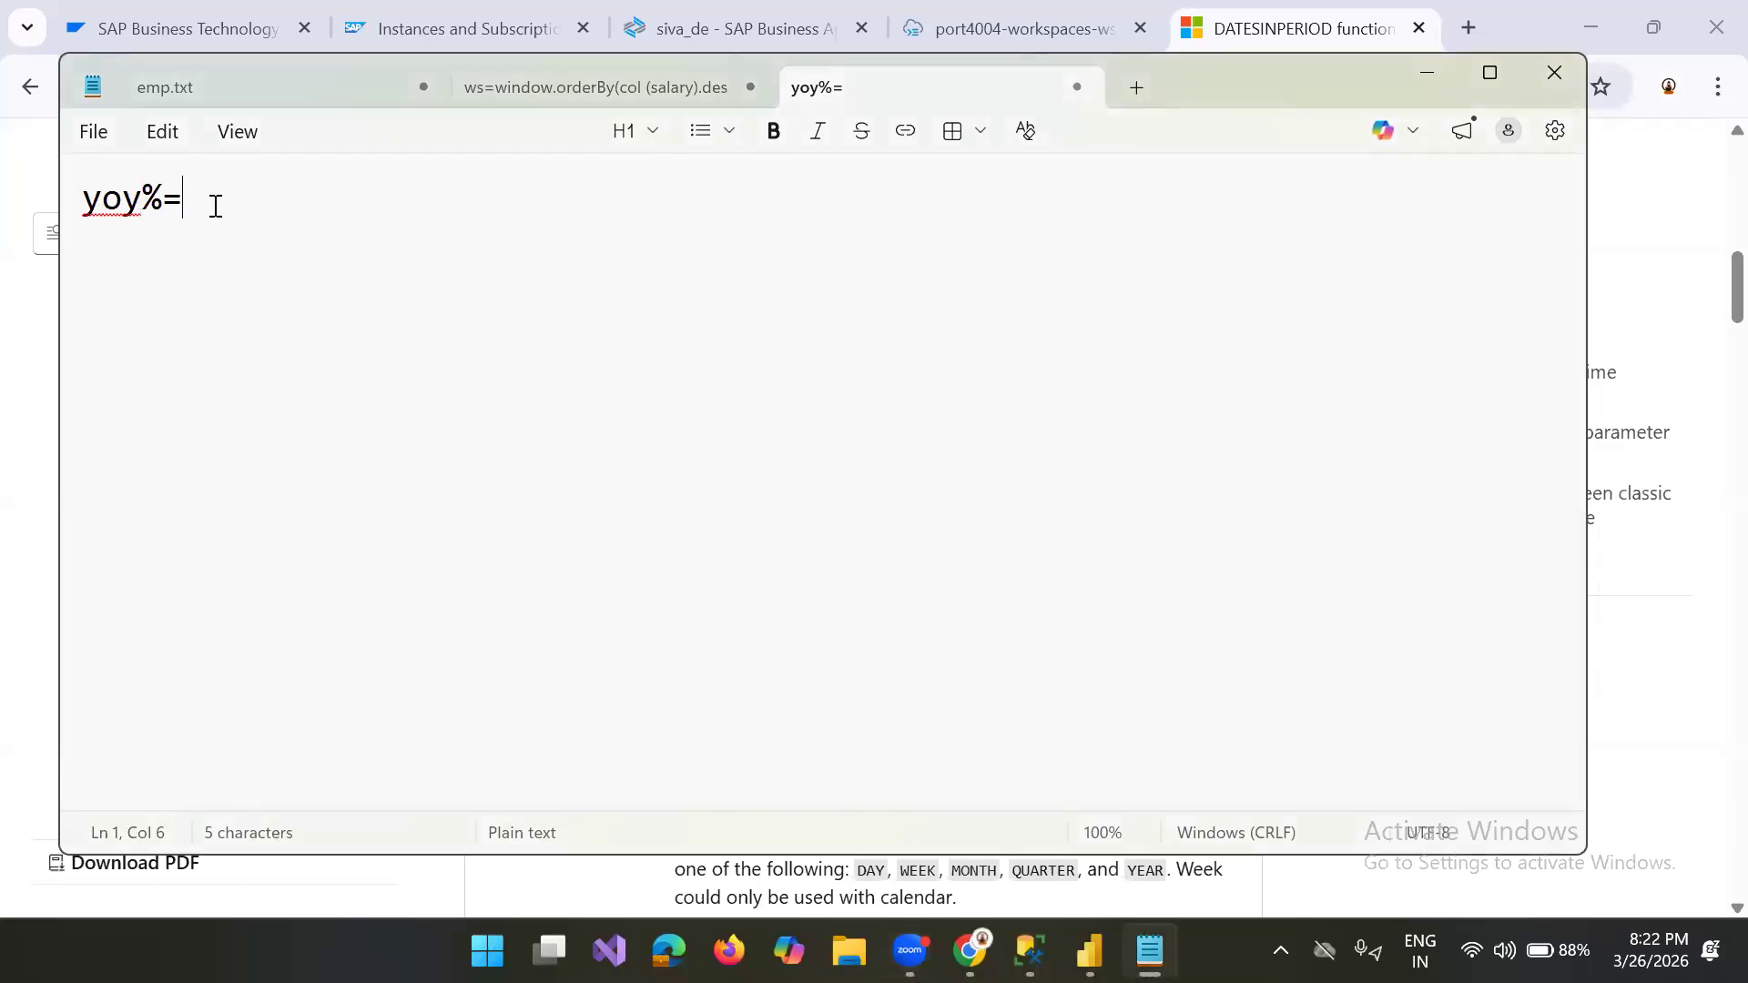
text(curre)
key(BackSpace)
text(rent)
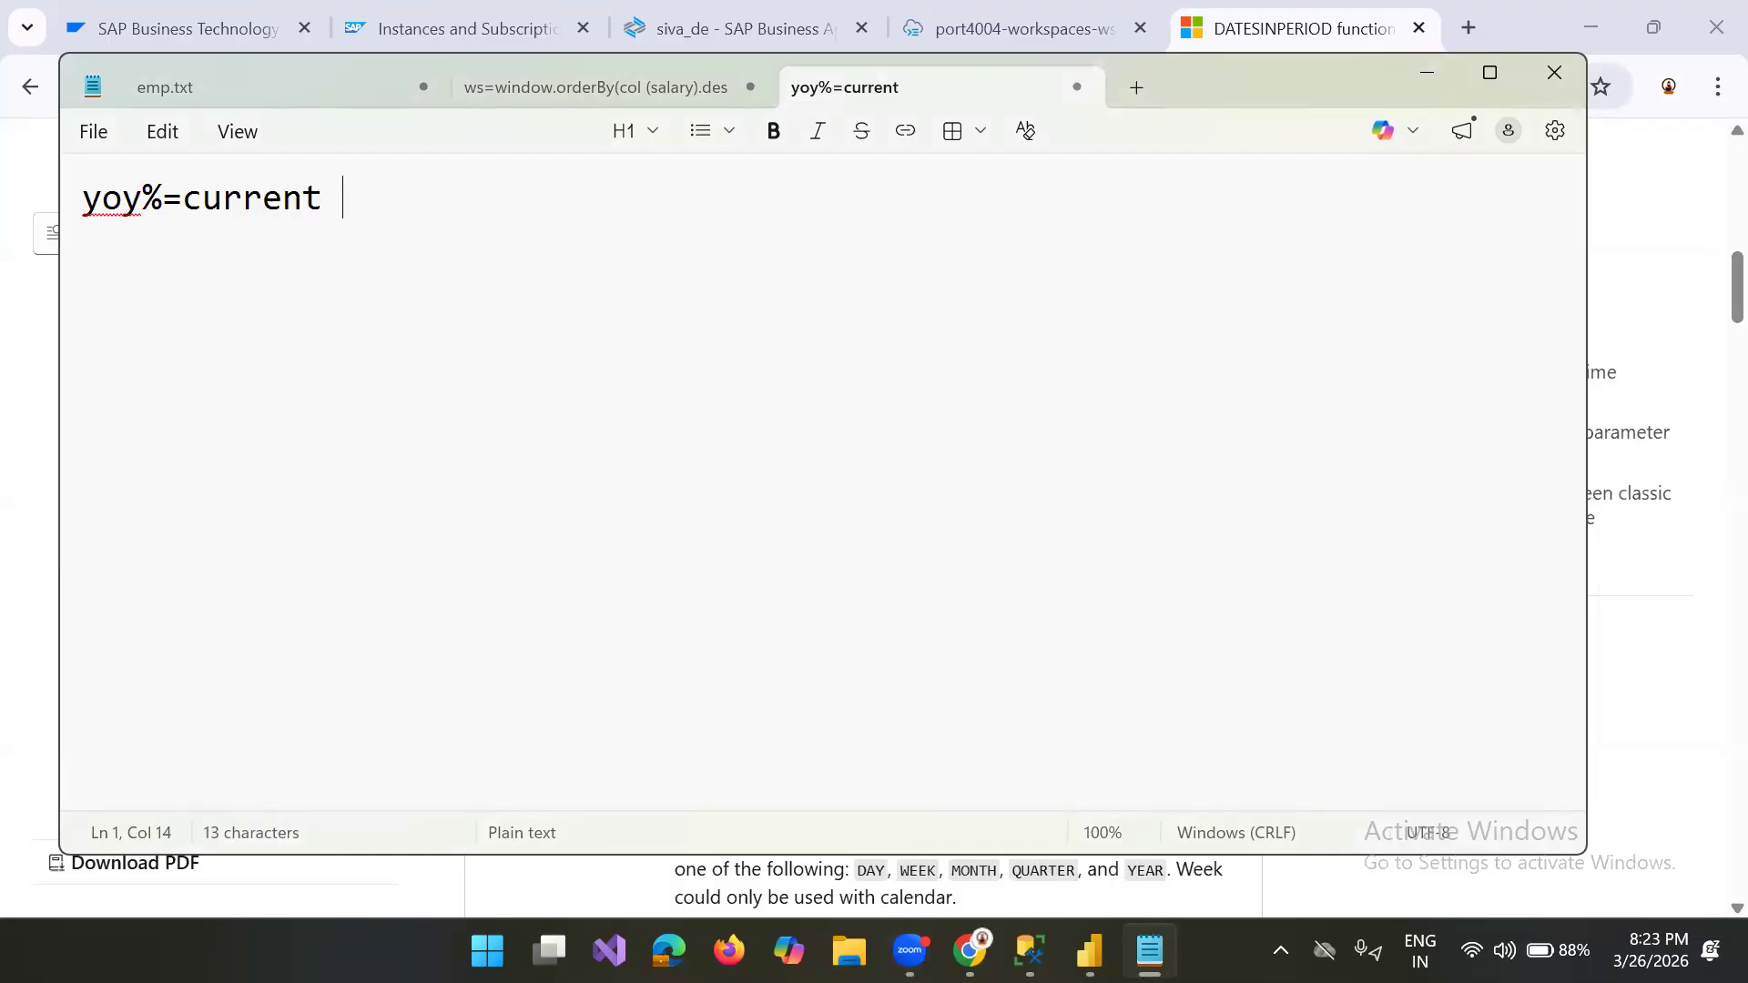
key(BackSpace)
text(year- )
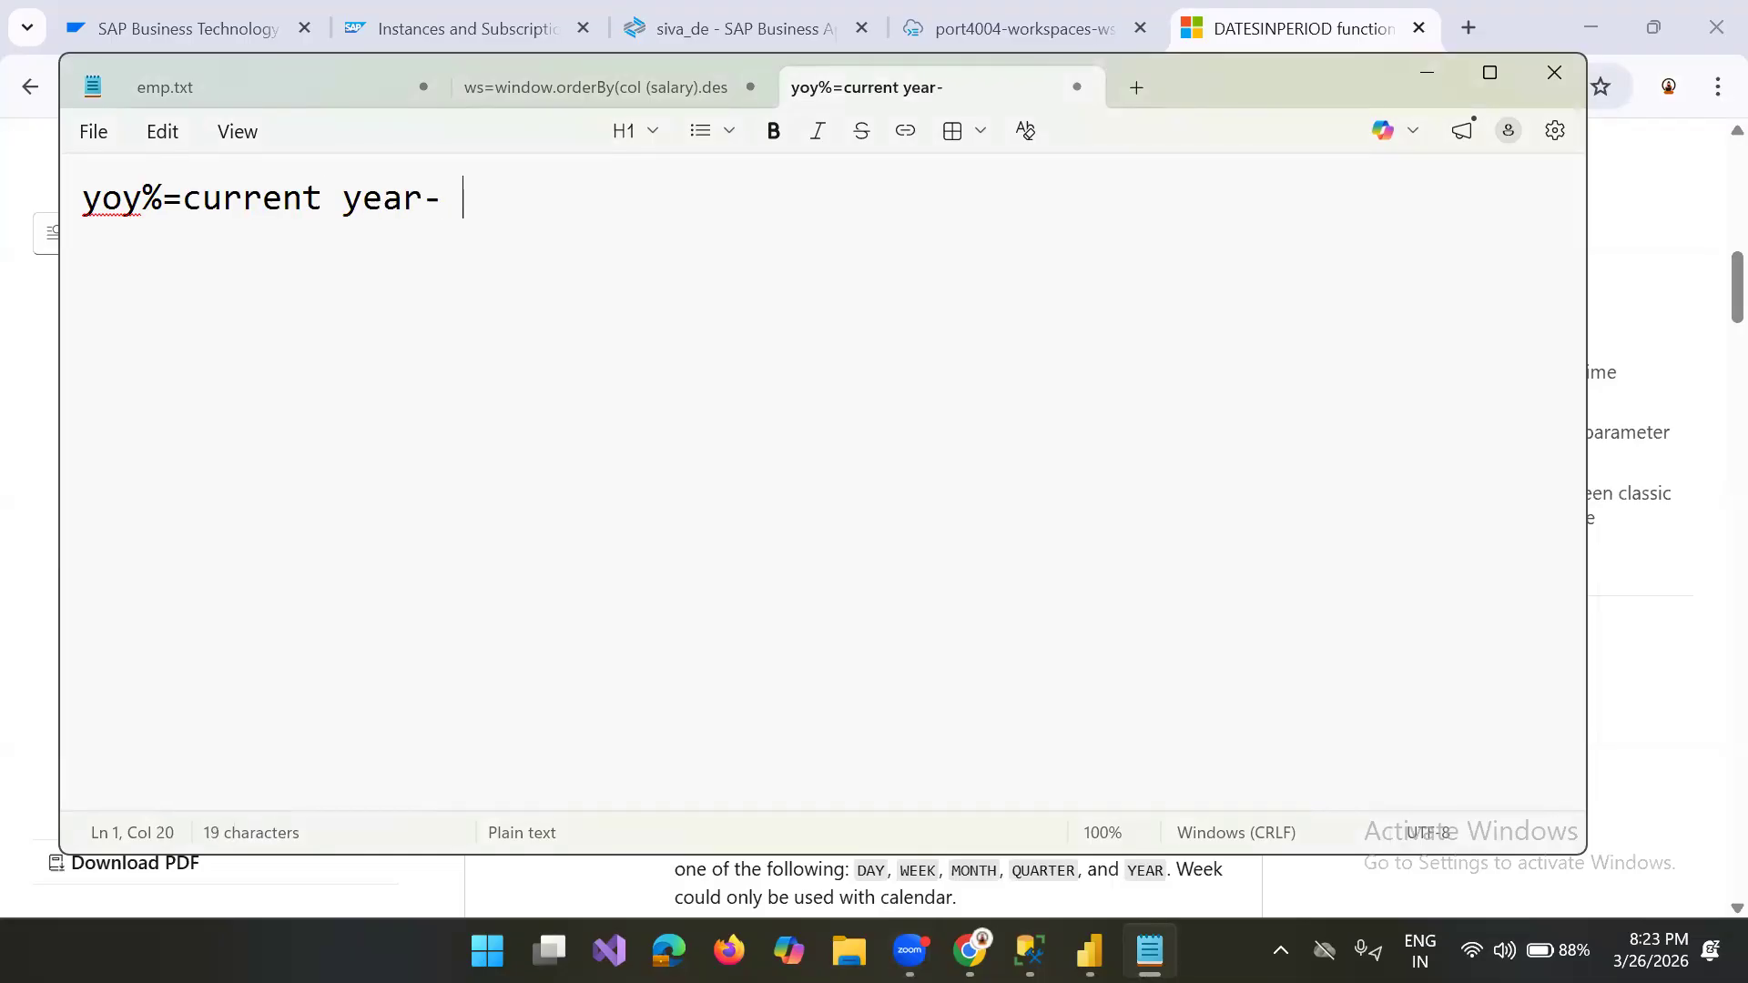
text(previou)
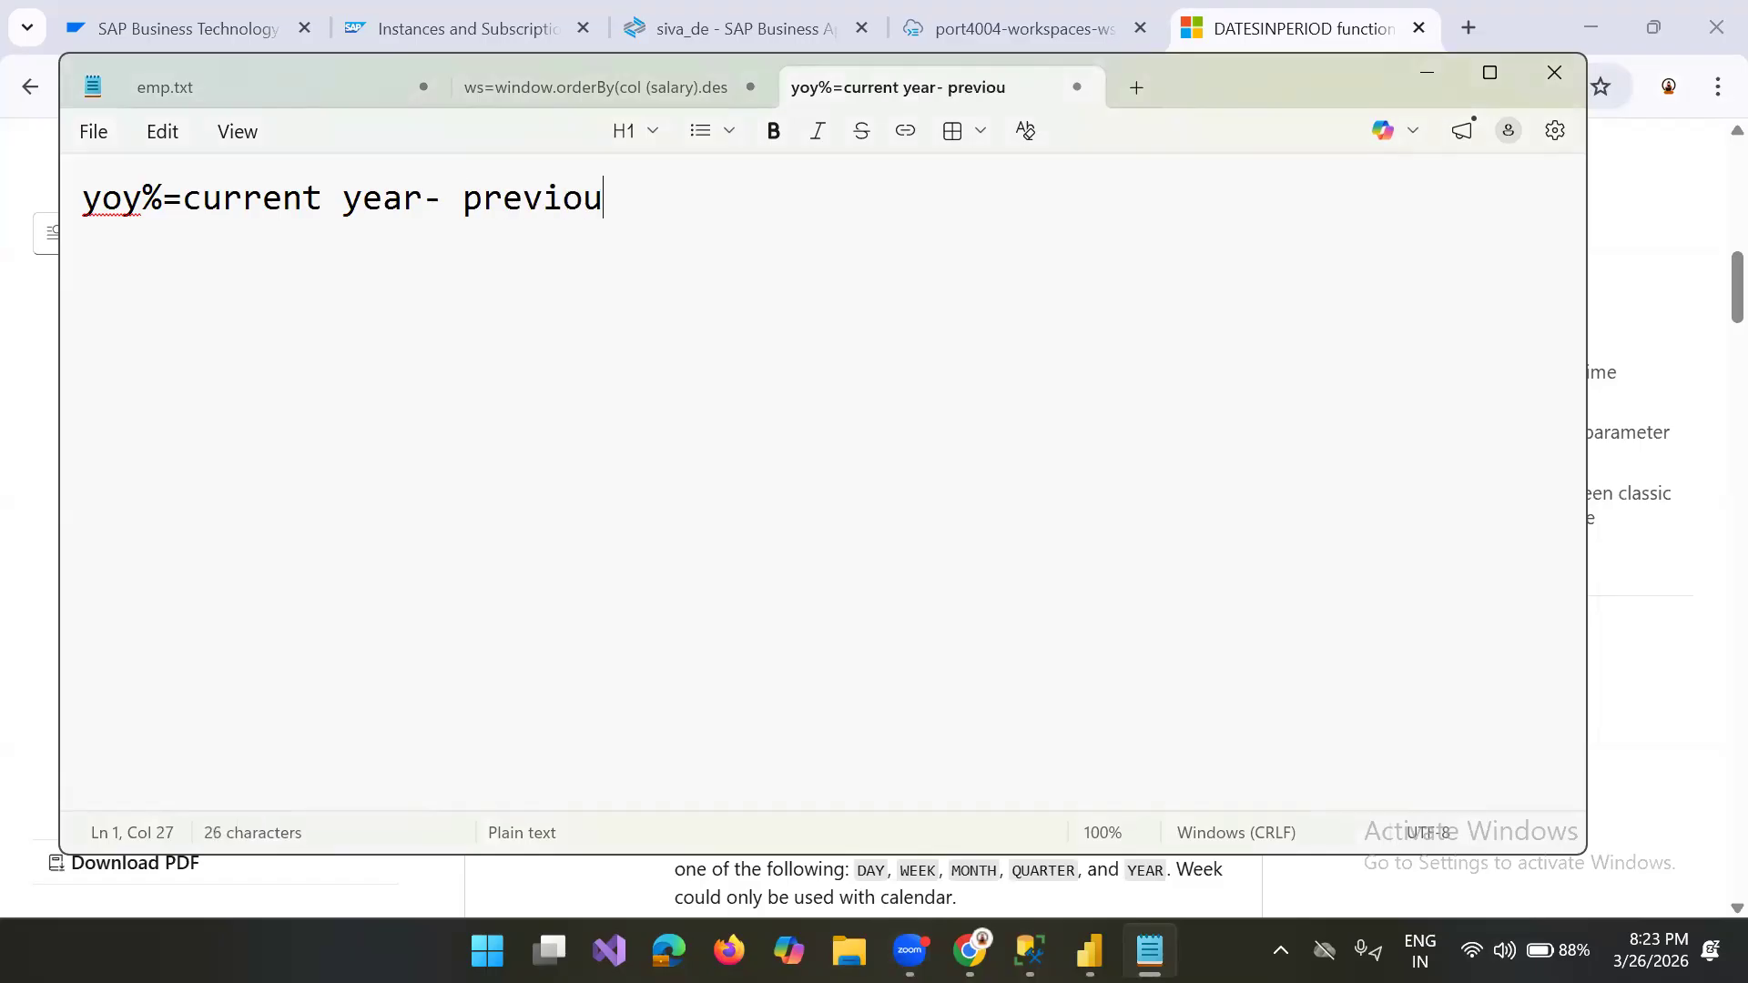
text(s year)
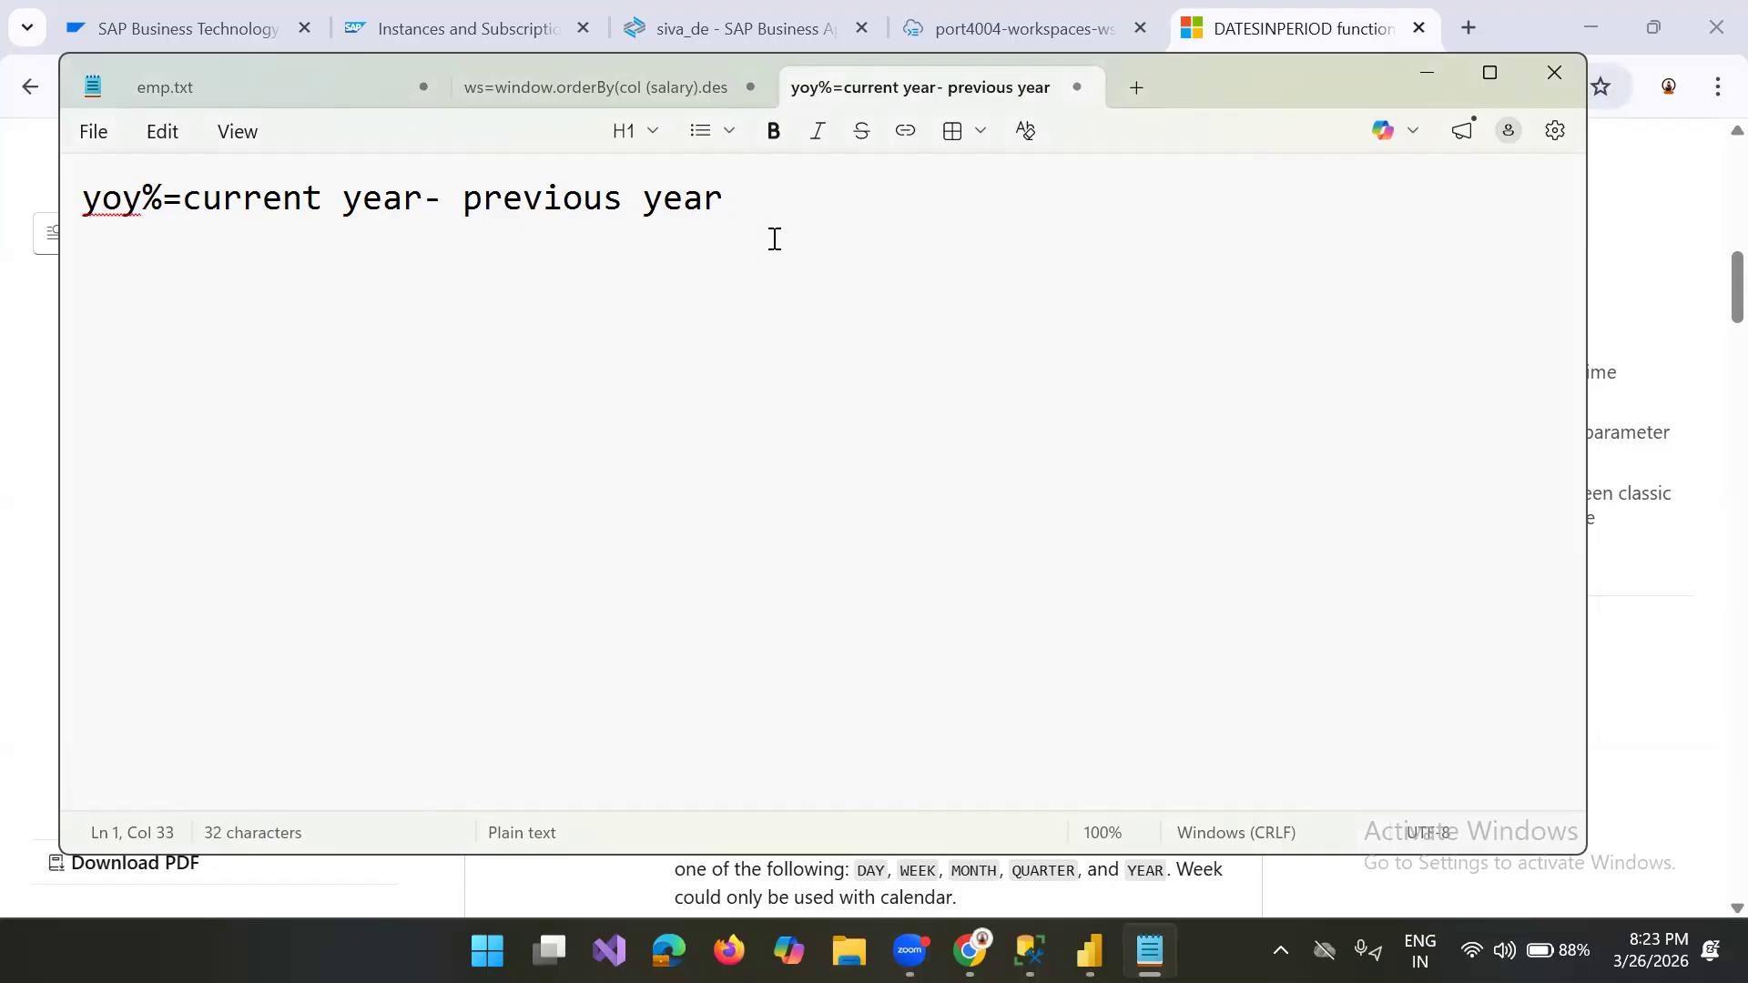
text(/)
Step: Enclose the current year minus previous year difference in parentheses
click(190, 202)
text(()
click(801, 197)
key(BackSpace)
text()/previp)
Step: Append "/previous year" after the parenthesised difference in the yoy% formula
key(BackSpace)
key(BackSpace)
text(o)
key(BackSpace)
text(ious)
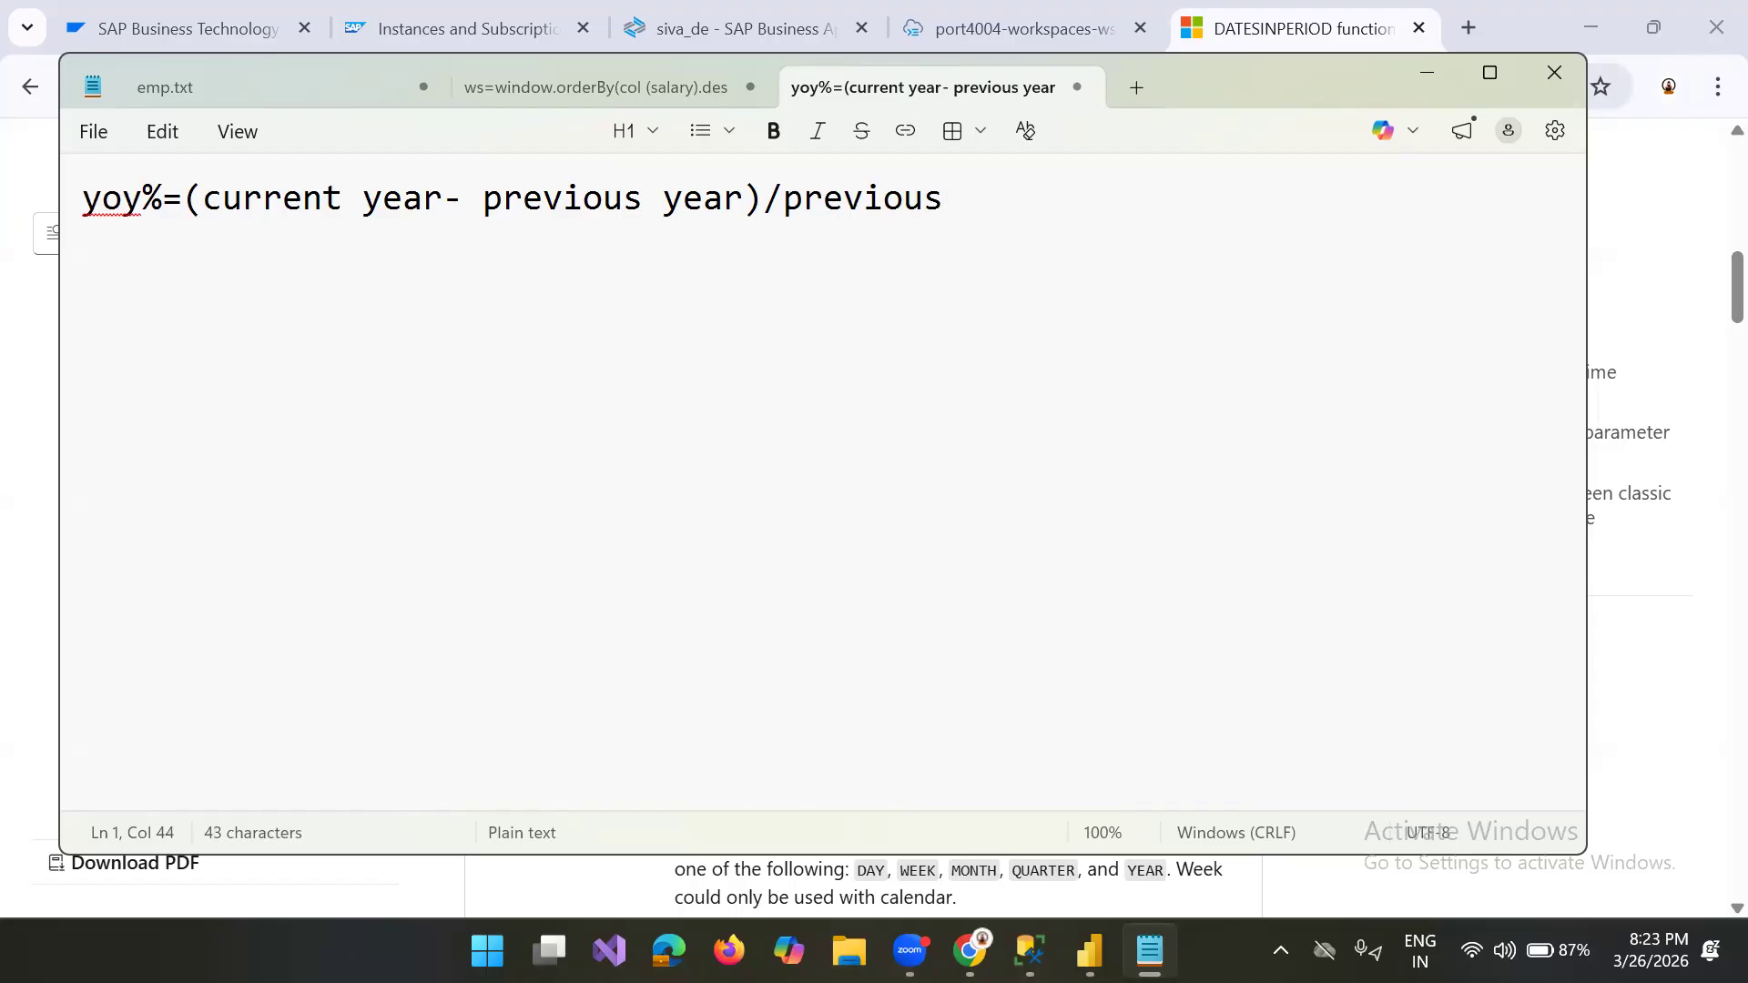
text(year)
click(938, 198)
key(Return)
click(946, 187)
click(94, 246)
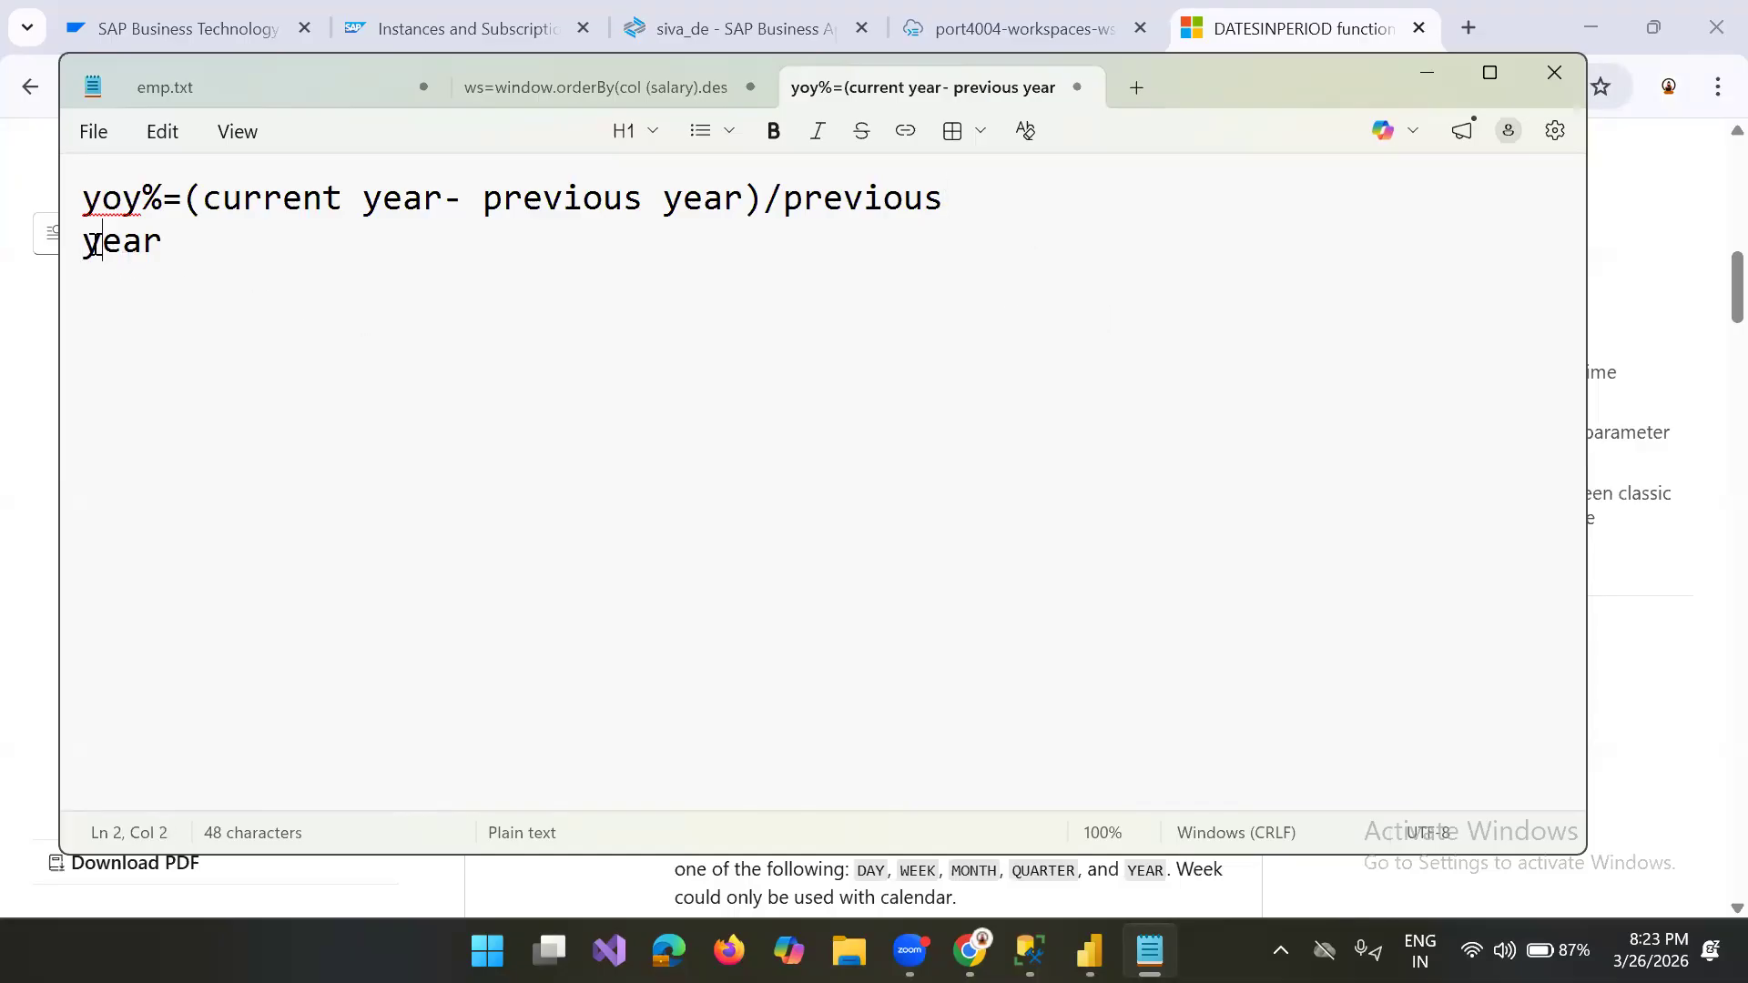
click(85, 245)
key(BackSpace)
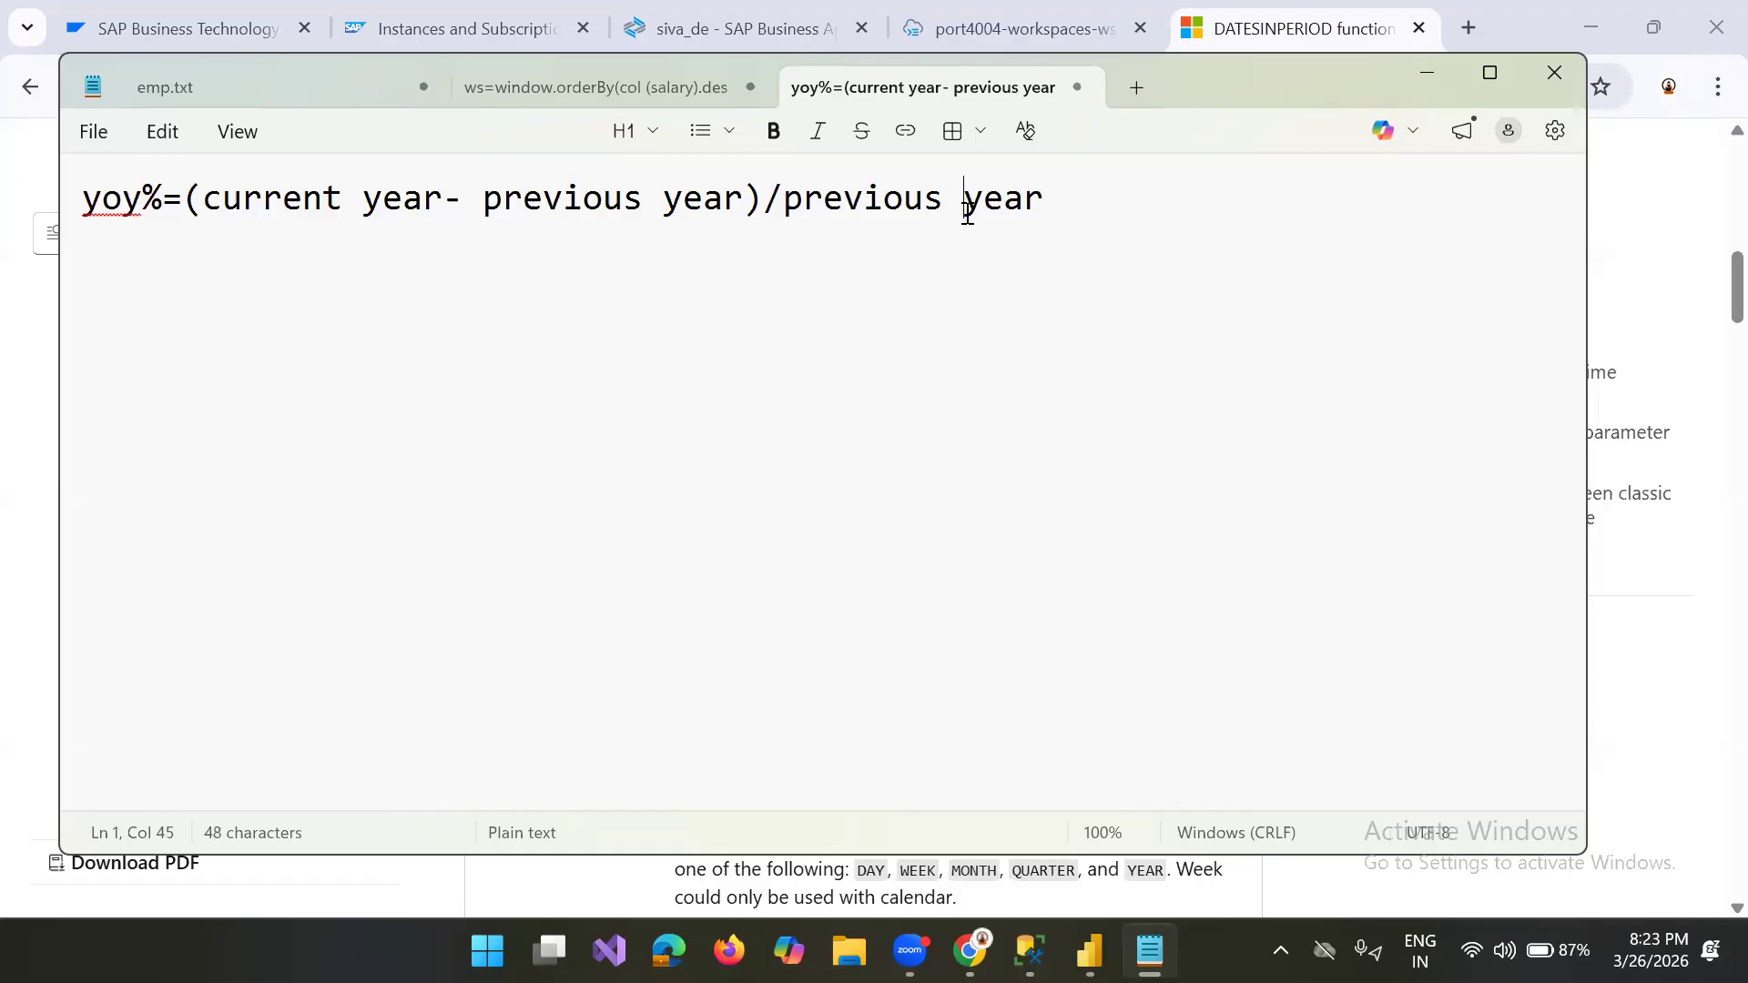
Step: Add the example values 2000 and 1000 on a new line below the formula, leaving one blank line between
click(1081, 187)
key(Return)
key(Return)
text(20000)
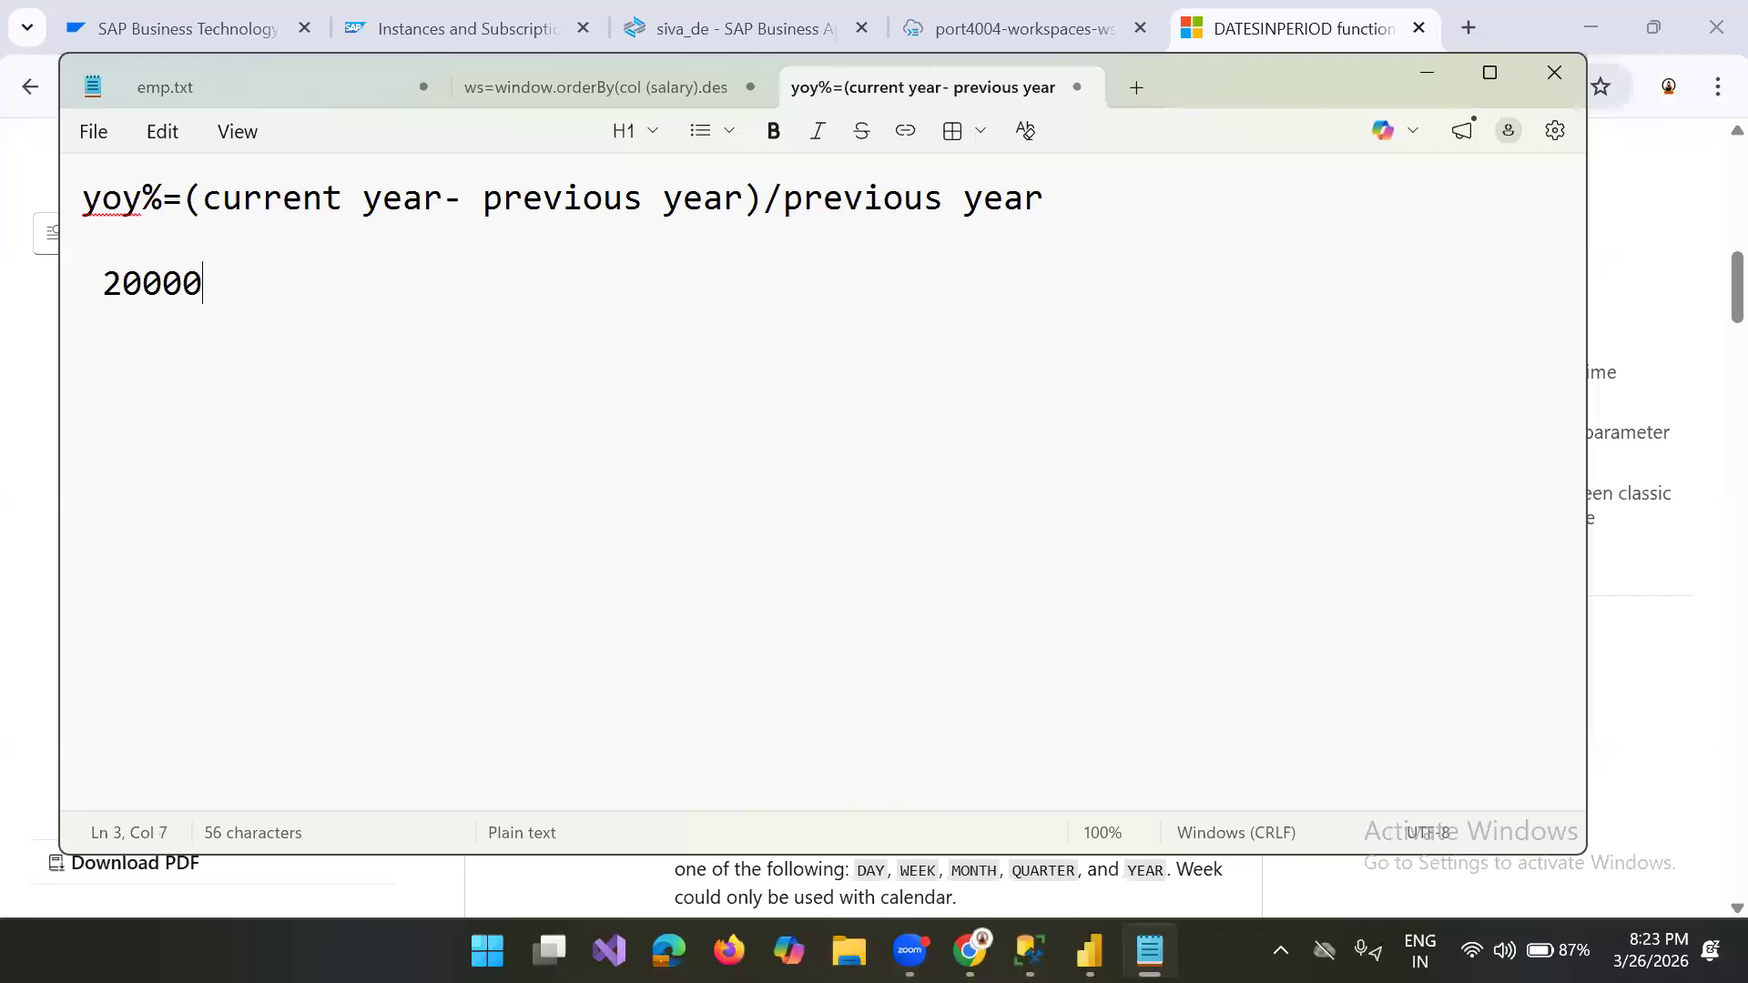
key(BackSpace)
text(1000)
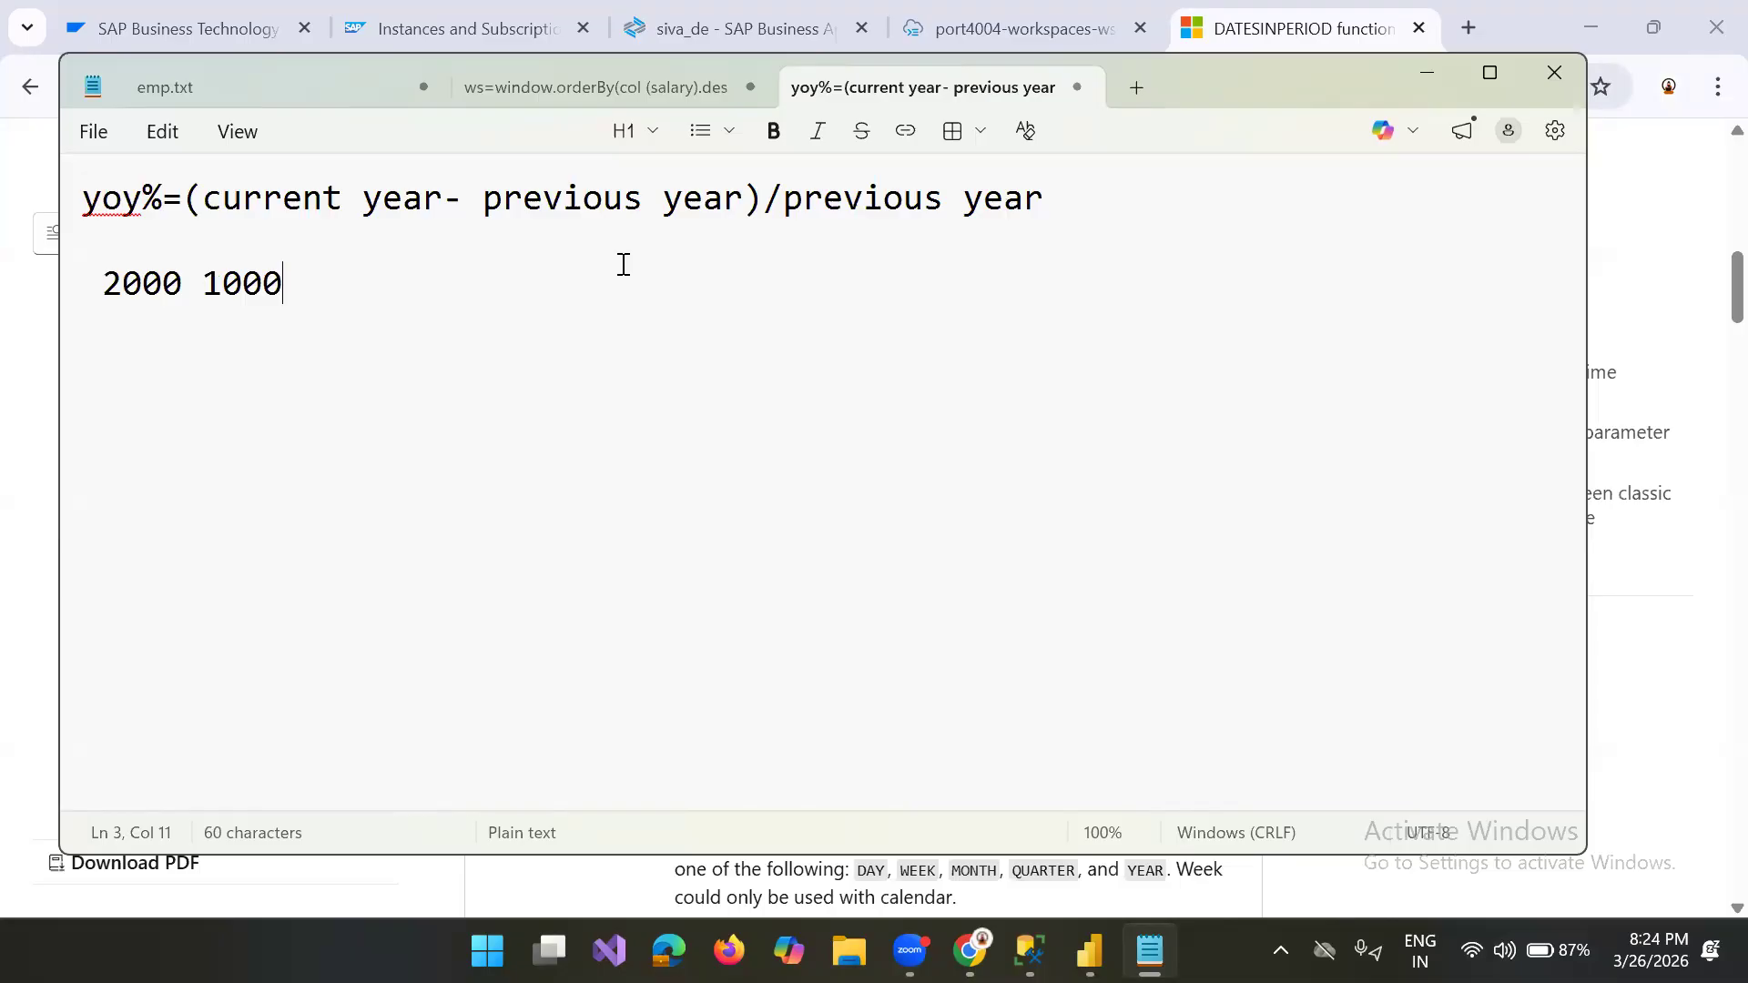
Step: Turn the two example values into the calculation (2000-1000)/1000
click(211, 287)
key(BackSpace)
text(-)
click(391, 298)
text(/)
click(105, 285)
text(()
click(301, 282)
text())
click(359, 287)
text(1000)
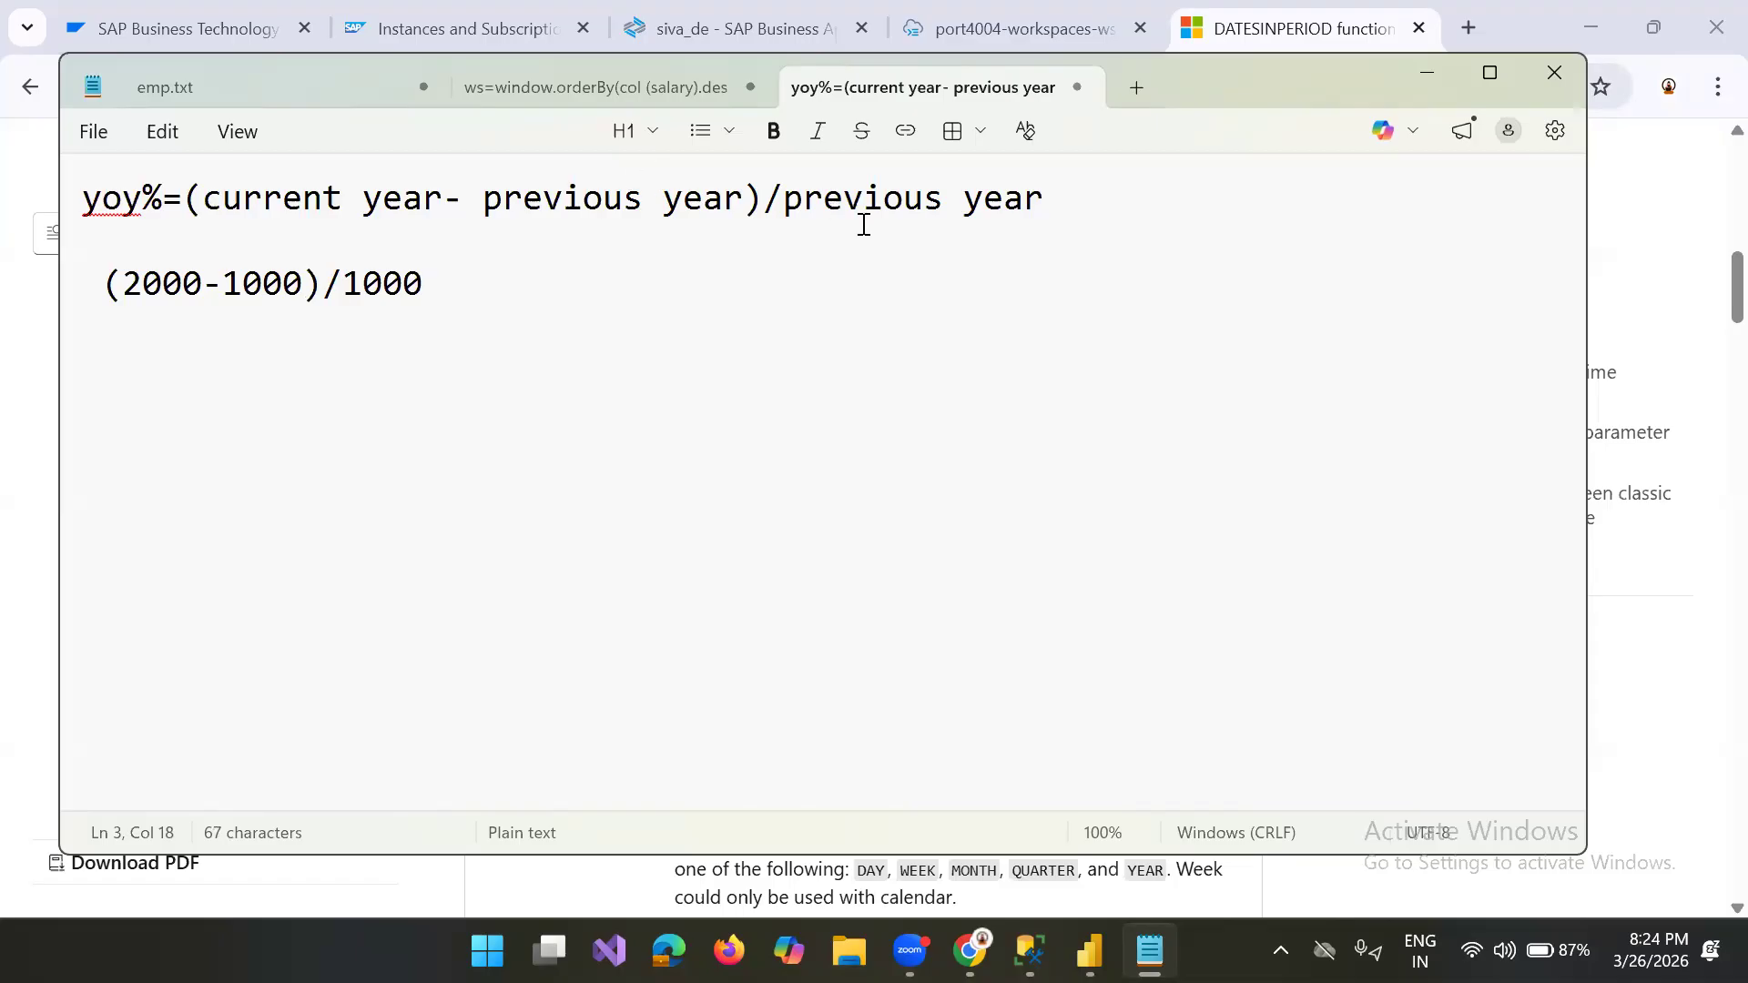
Step: Append *100 to the end of the yoy% formula on the first line
click(1107, 201)
text(*100)
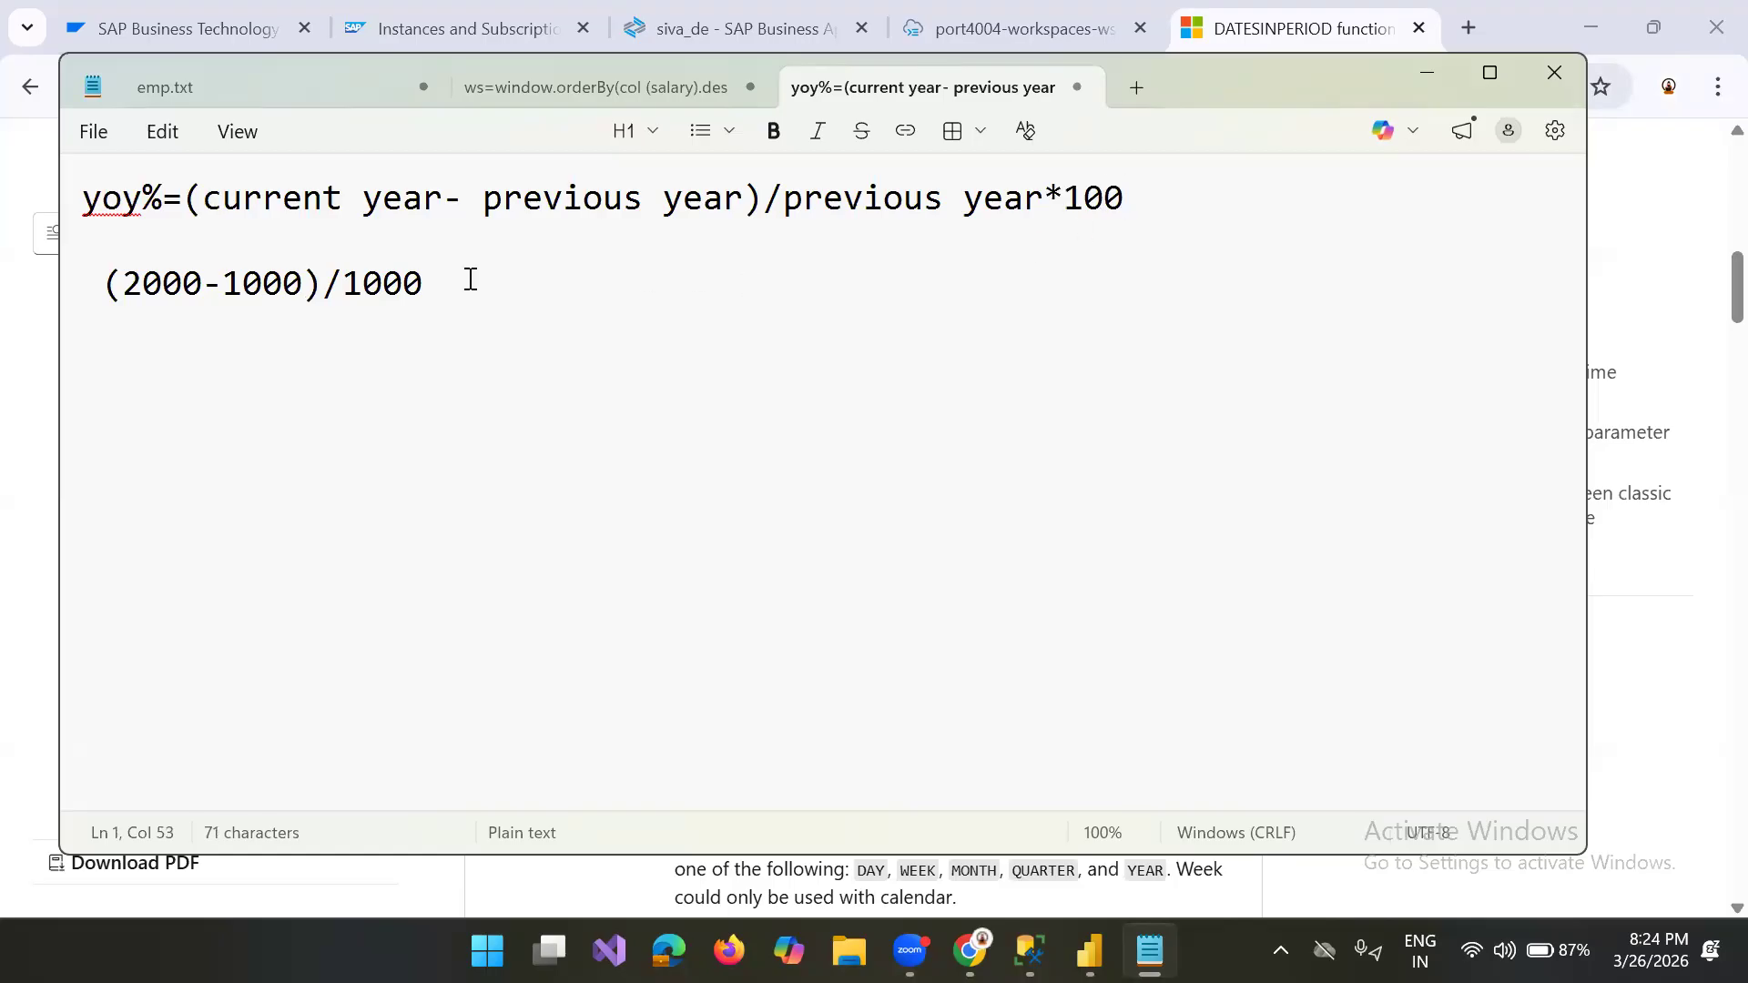
Step: Extend the example calculation with =1000/1000
click(439, 285)
text(=1000/1000-)
key(BackSpace)
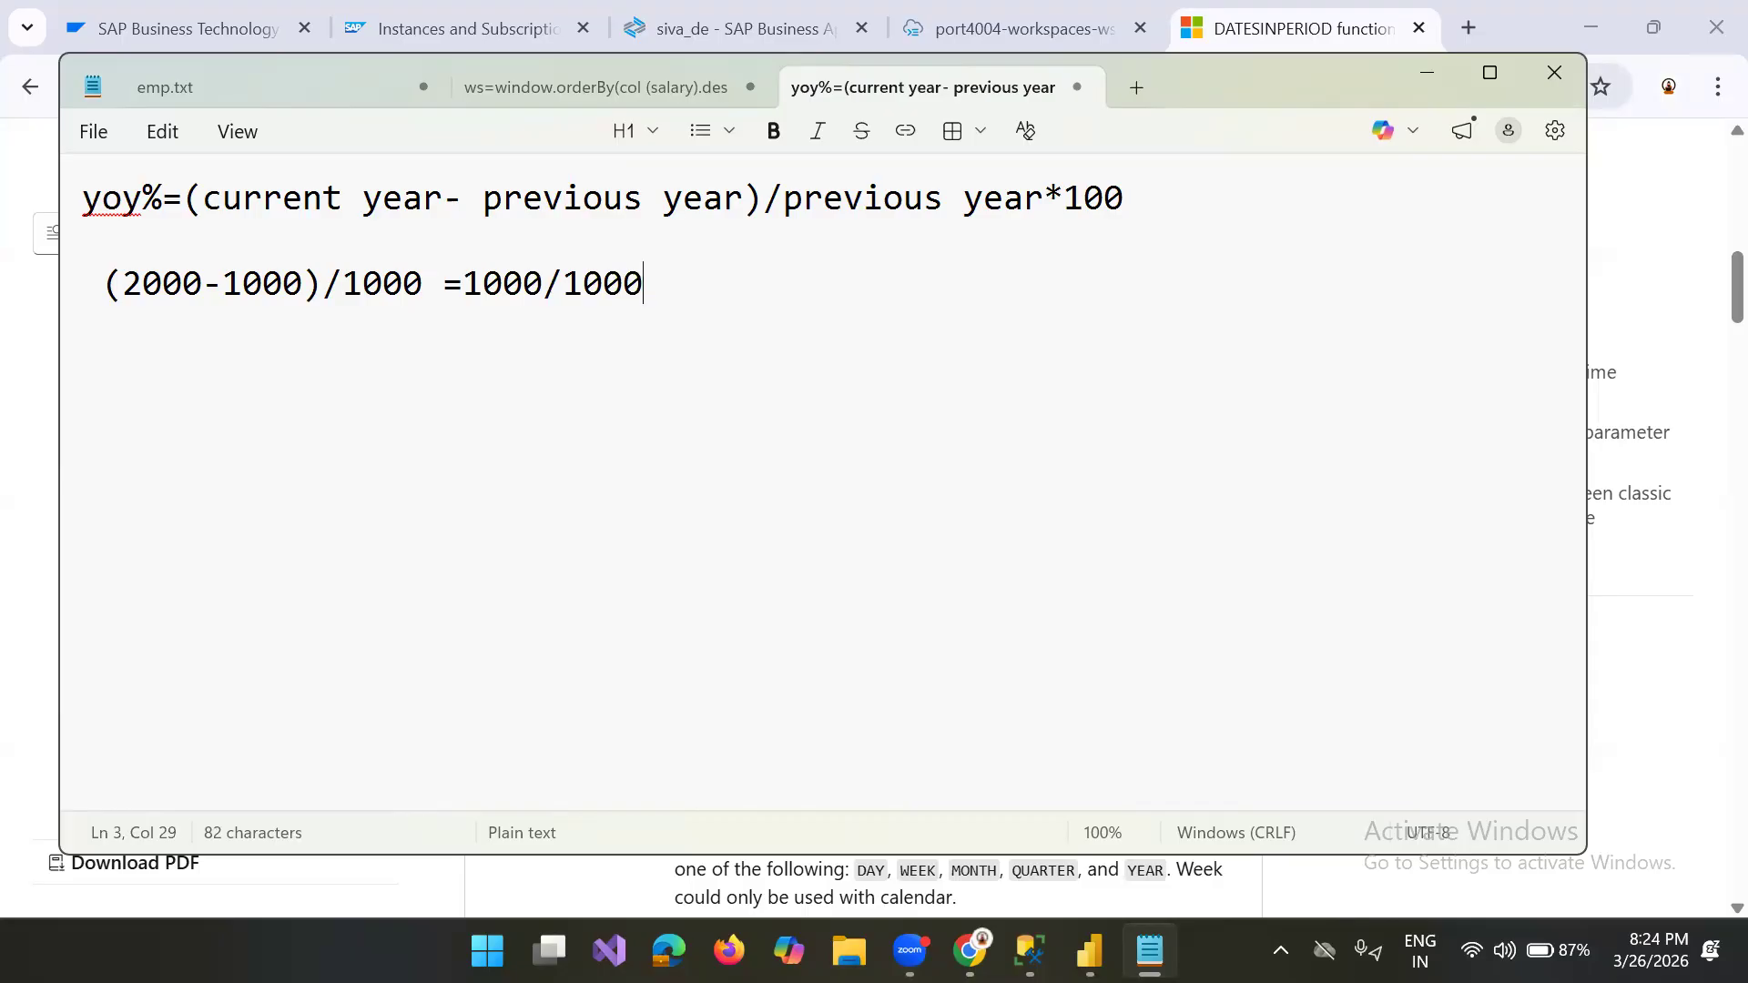
Step: Continue the example calculation with =1*100
text(=1)
text(*)
text(00)
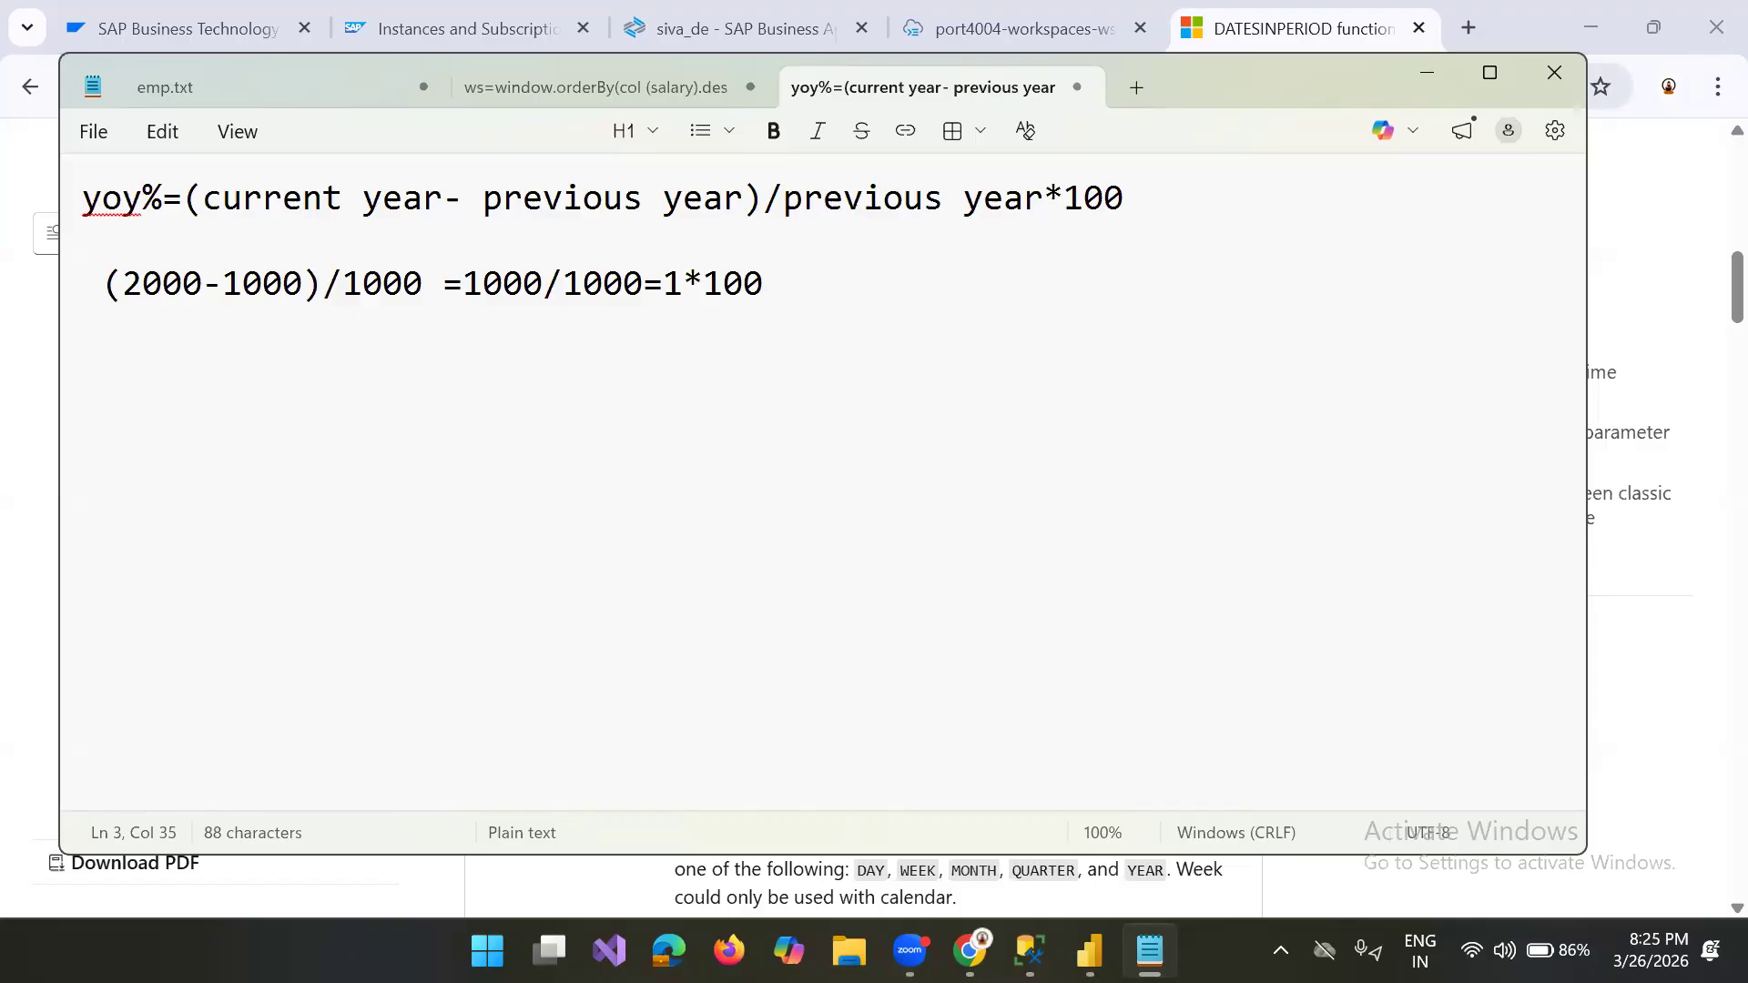
Step: Change the subtracted value inside the example's parentheses to 1500
click(262, 284)
key(BackSpace)
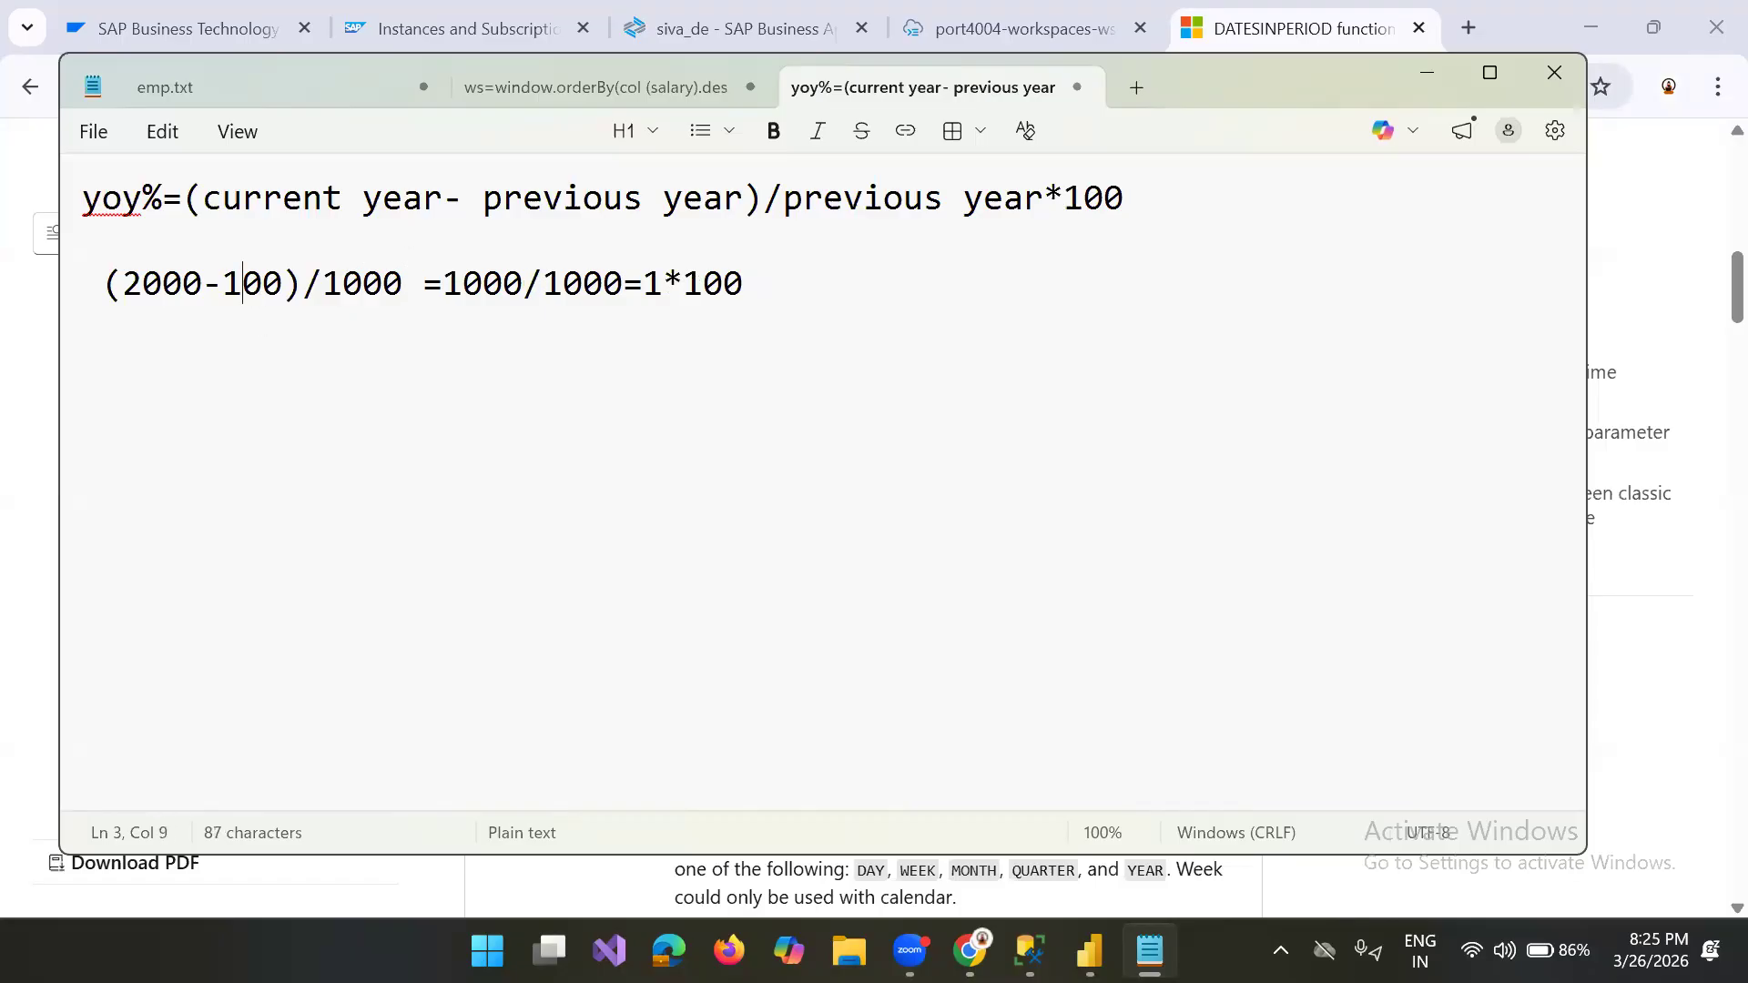
text(2)
key(BackSpace)
text(5)
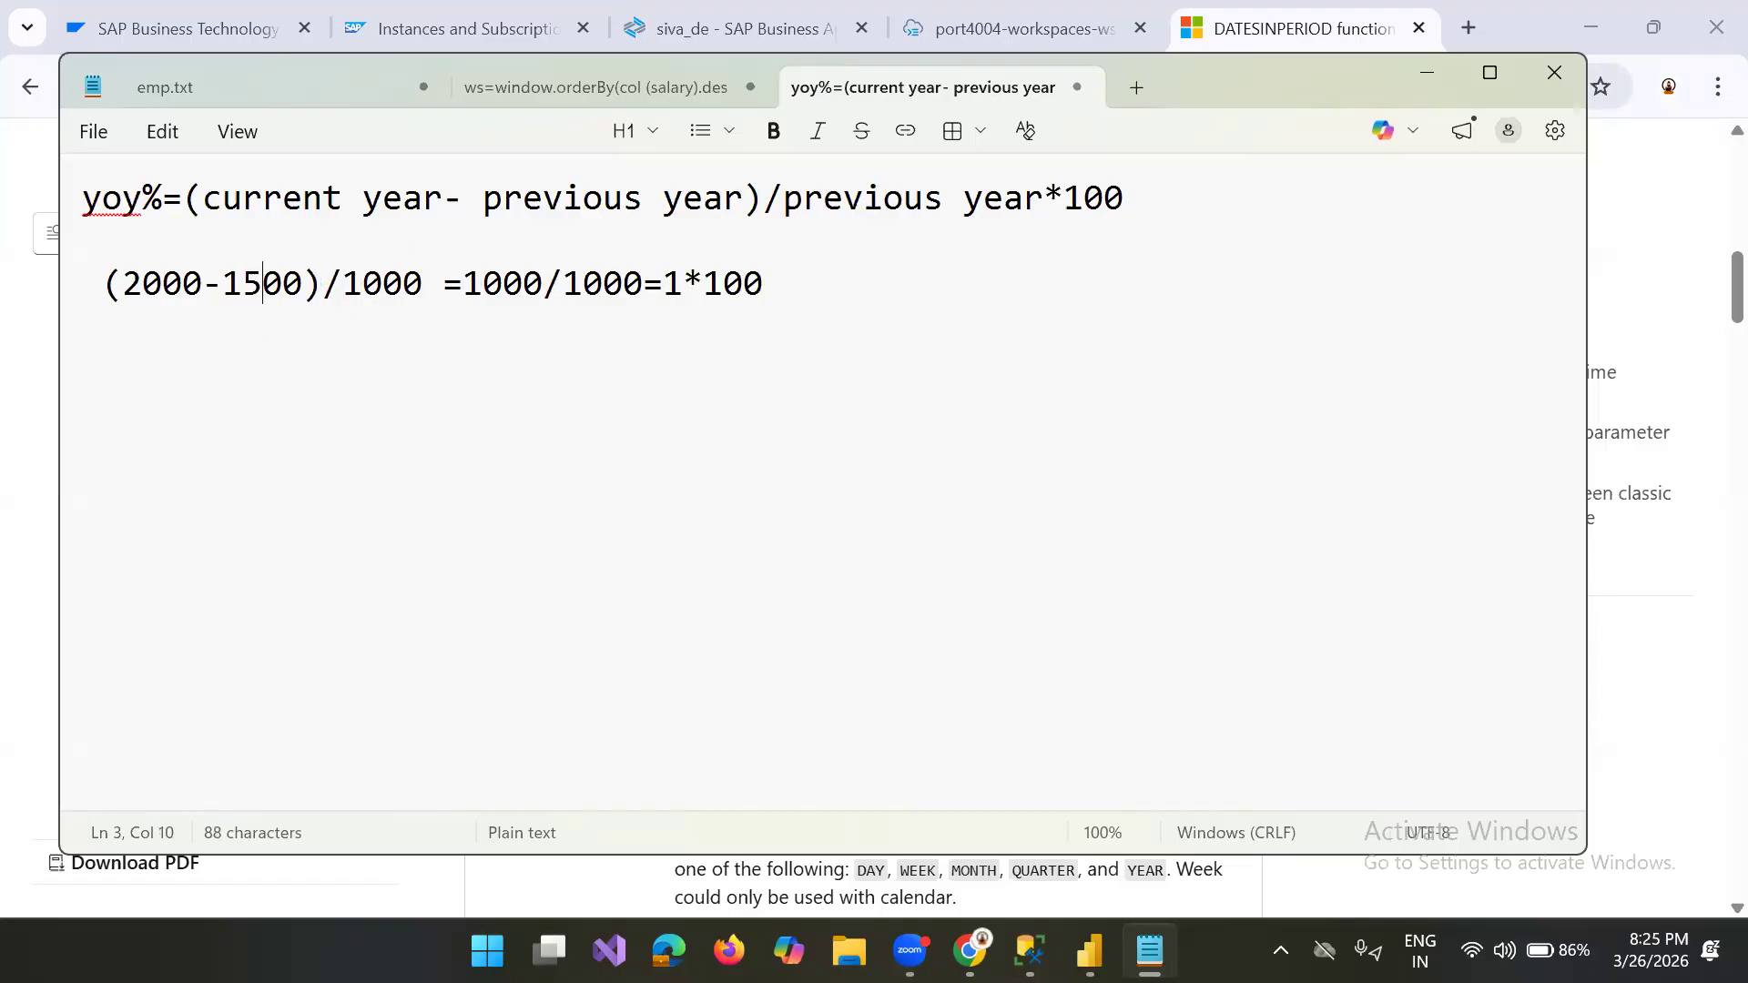
Step: Change the numerator after the first equals sign in the example to 500
click(533, 284)
key(Left)
key(BackSpace)
key(BackSpace)
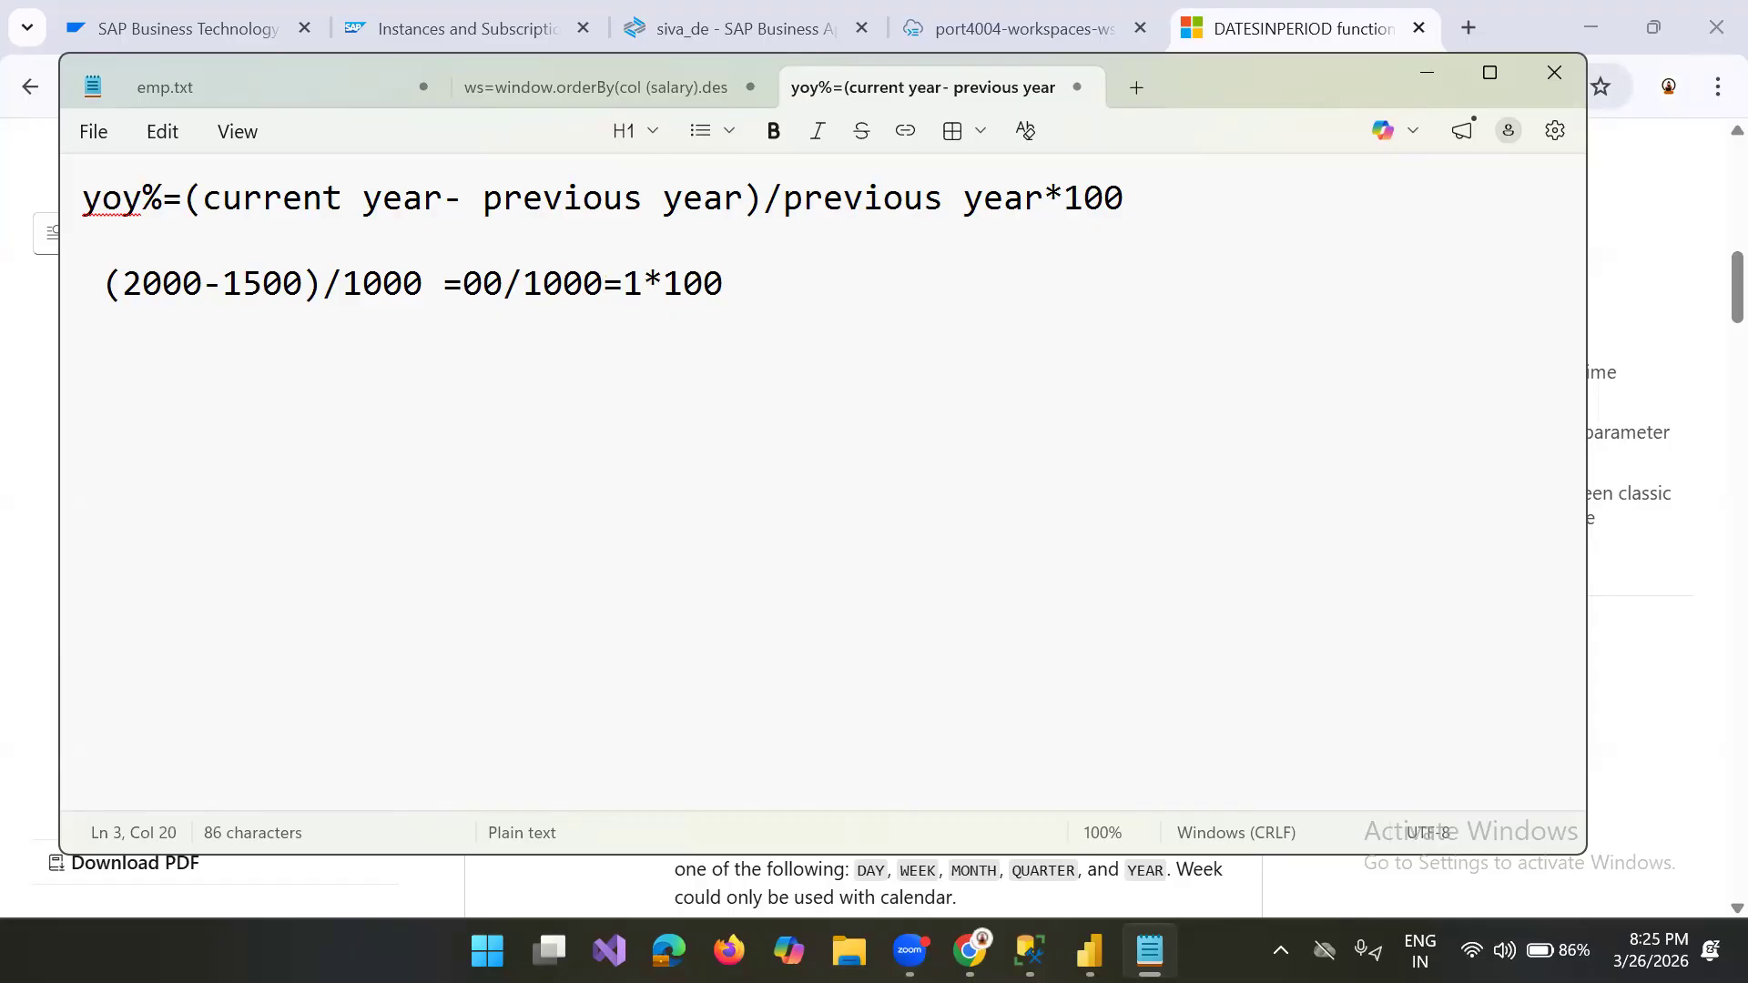
text(5)
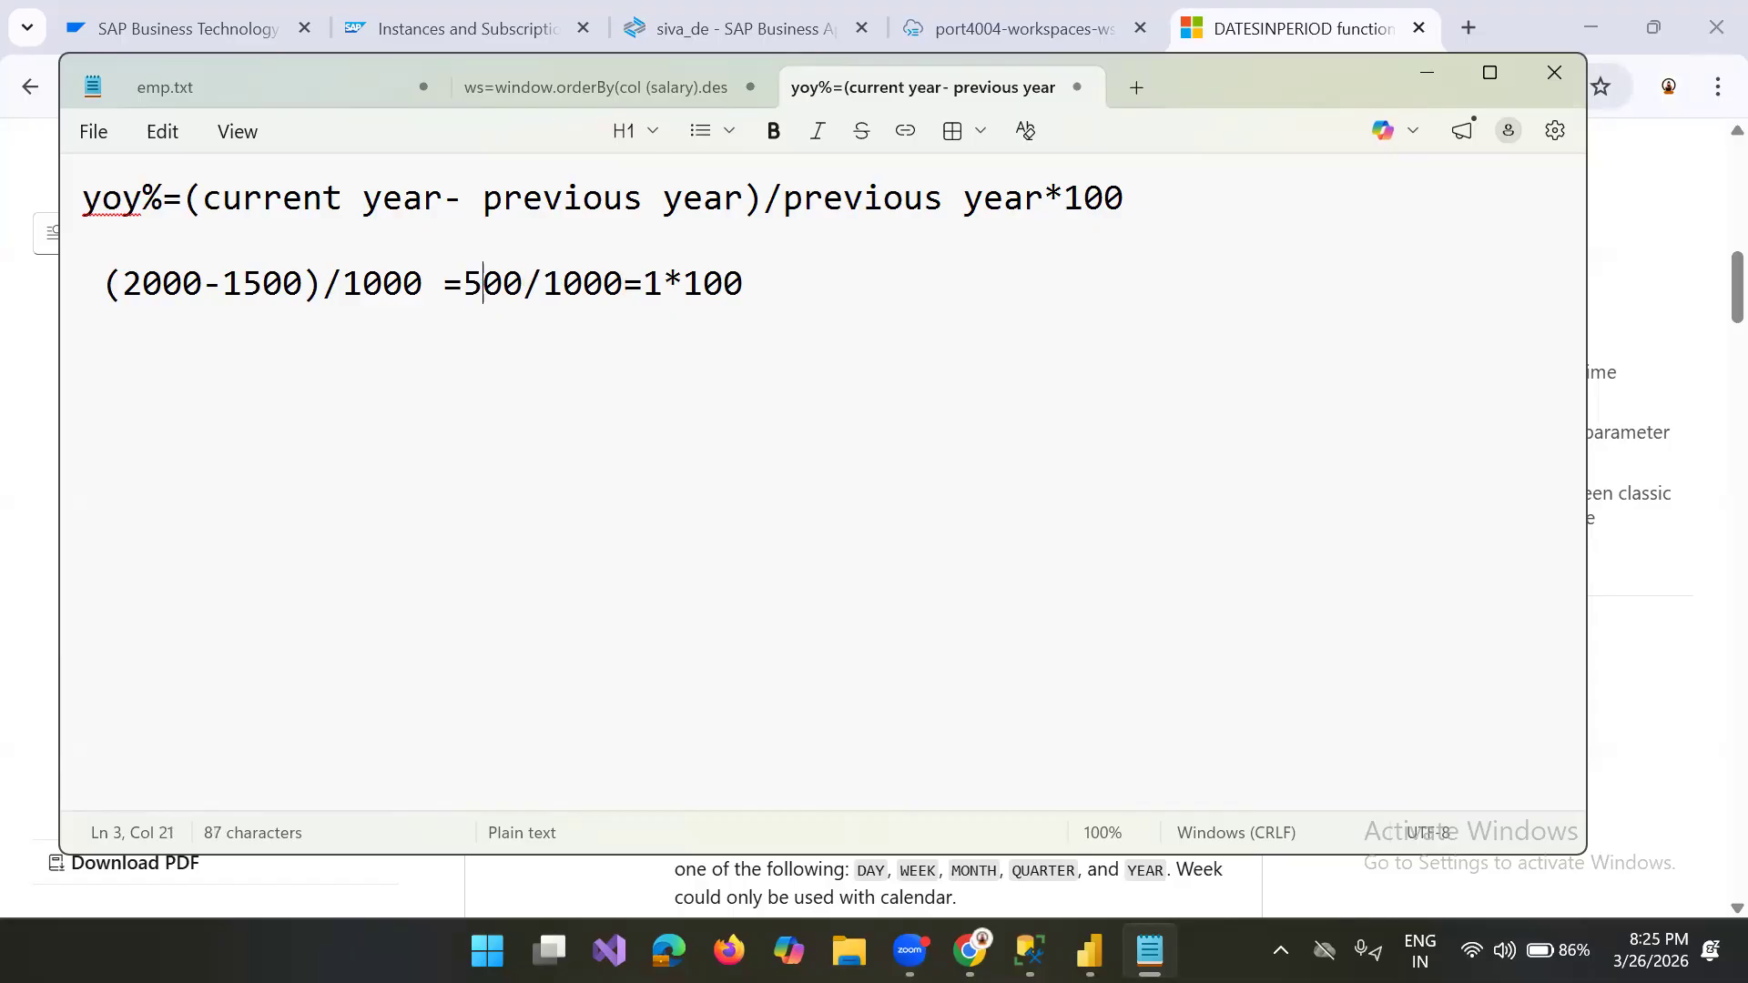
Step: Change the factor before *100 in the example calculation to 0.5
click(662, 282)
key(BackSpace)
text(1)
key(BackSpace)
text(0.)
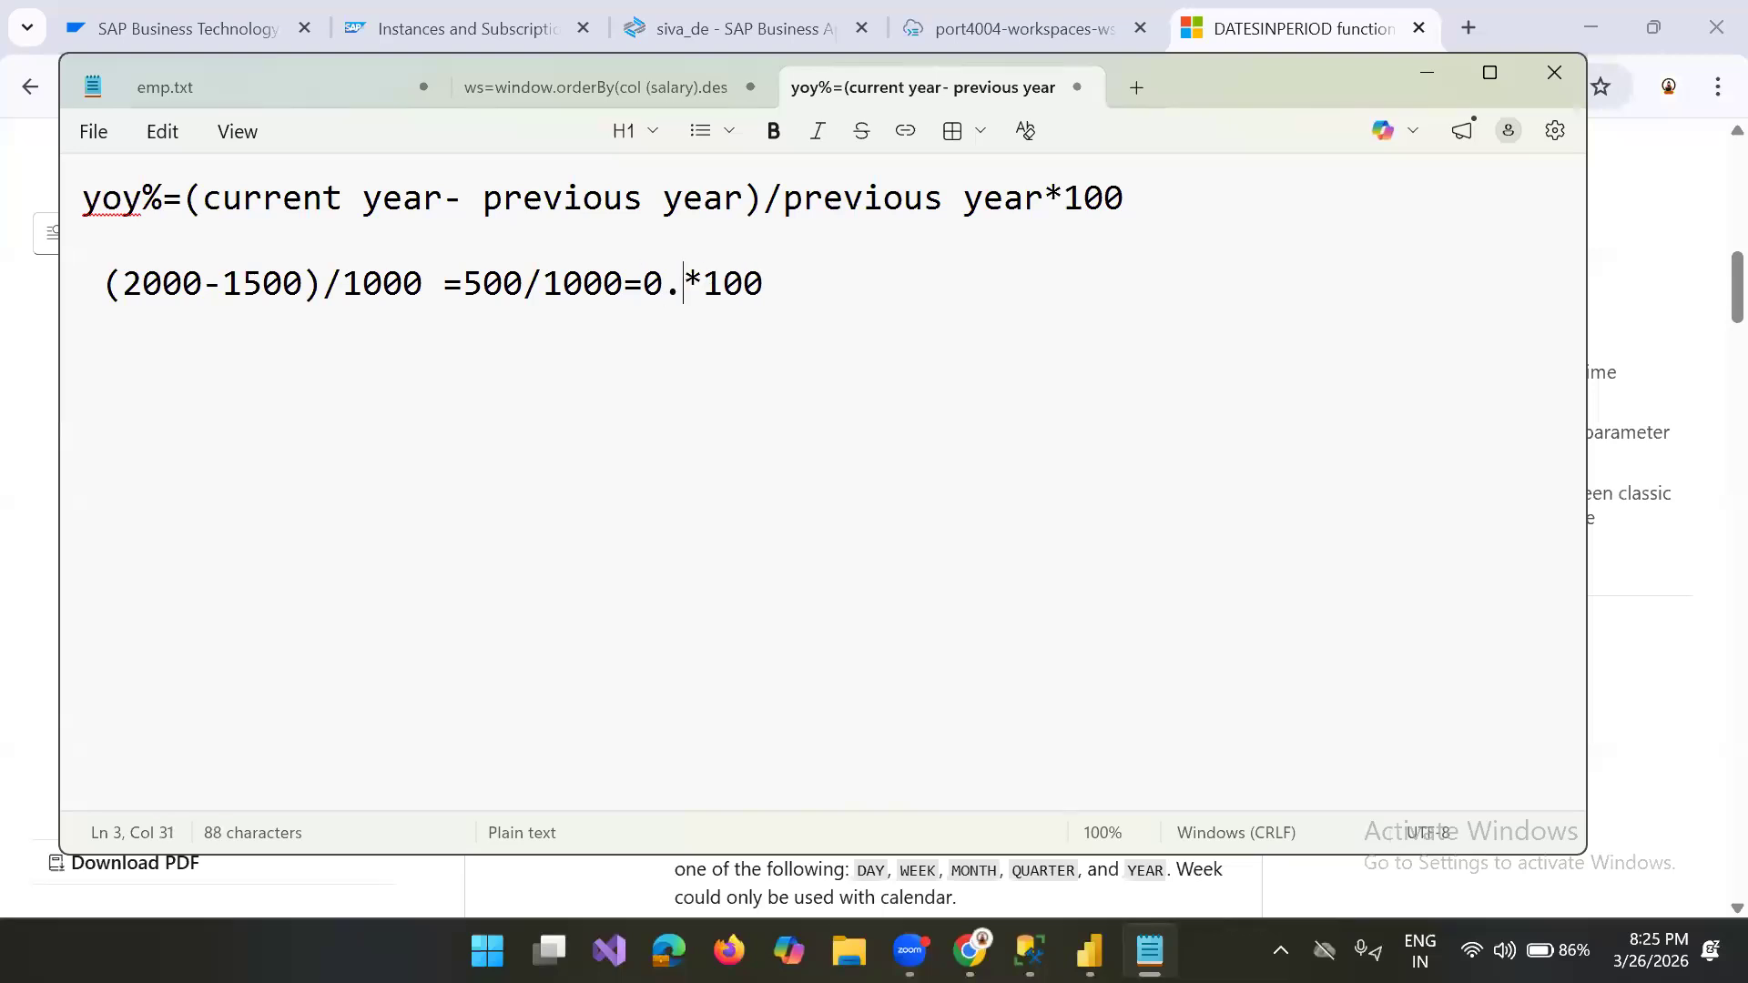
text(5)
Step: Finish the example calculation with the result "= 50"
key(Right)
key(Right)
key(Right)
key(Right)
text(= 450)
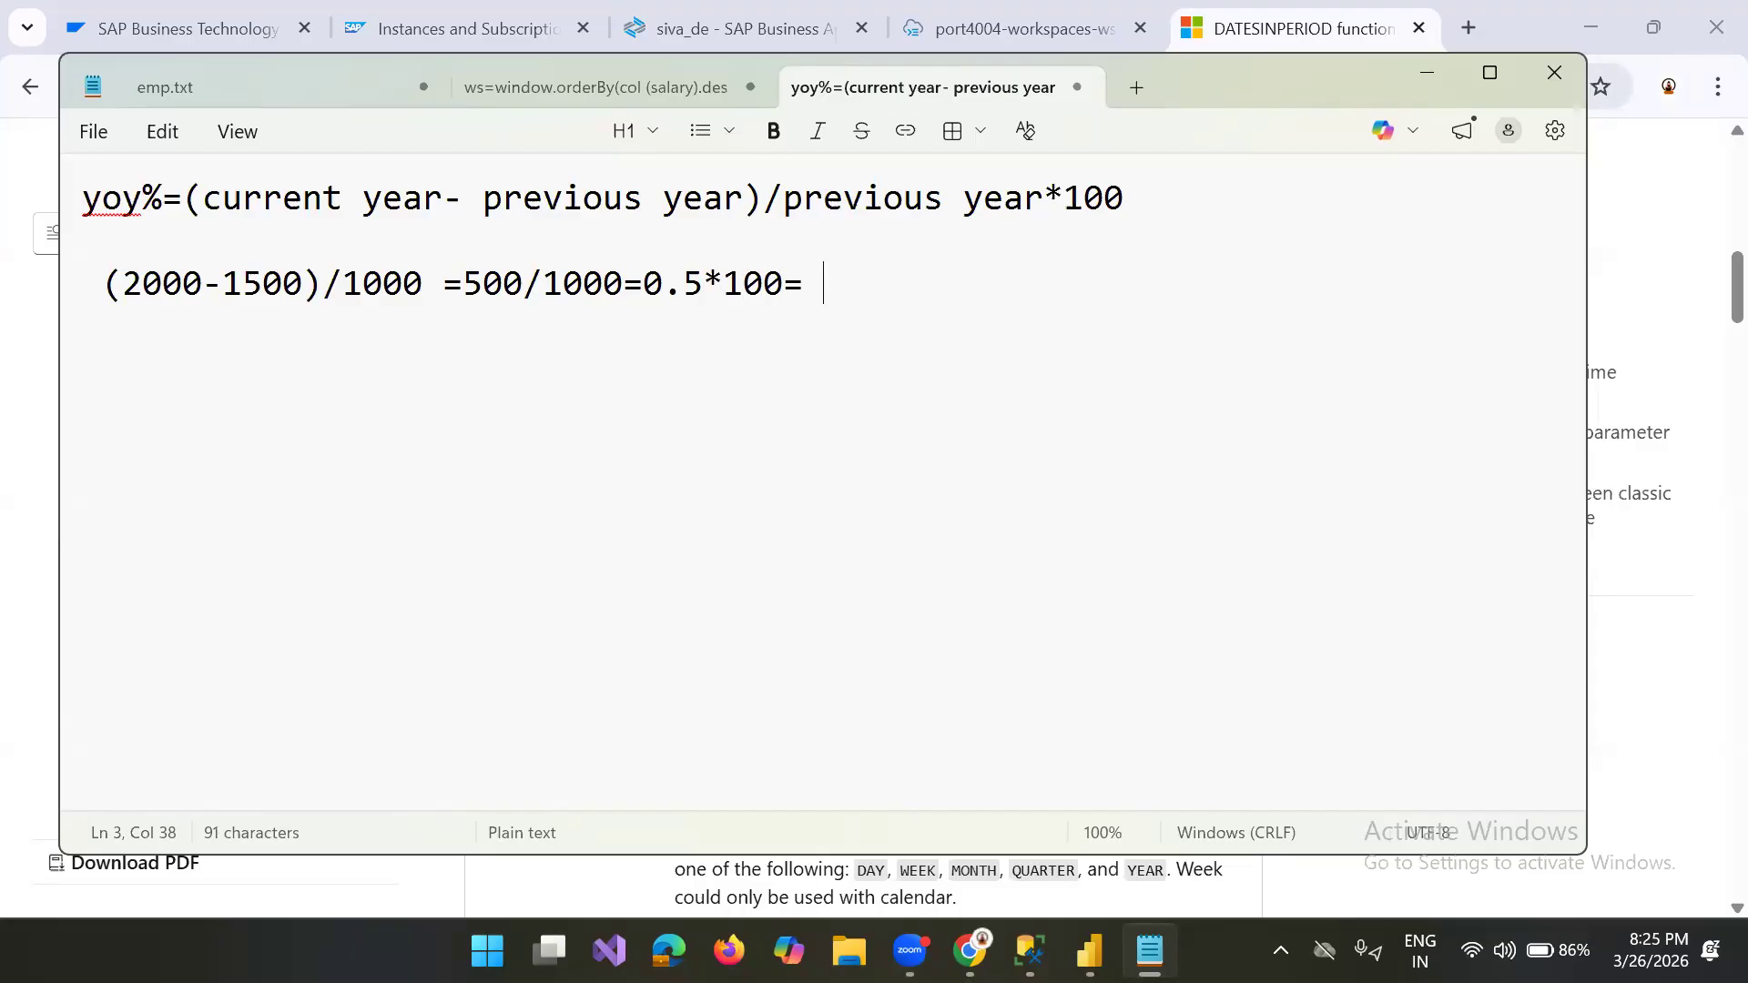
key(BackSpace)
key(BackSpace)
key(BackSpace)
text(50)
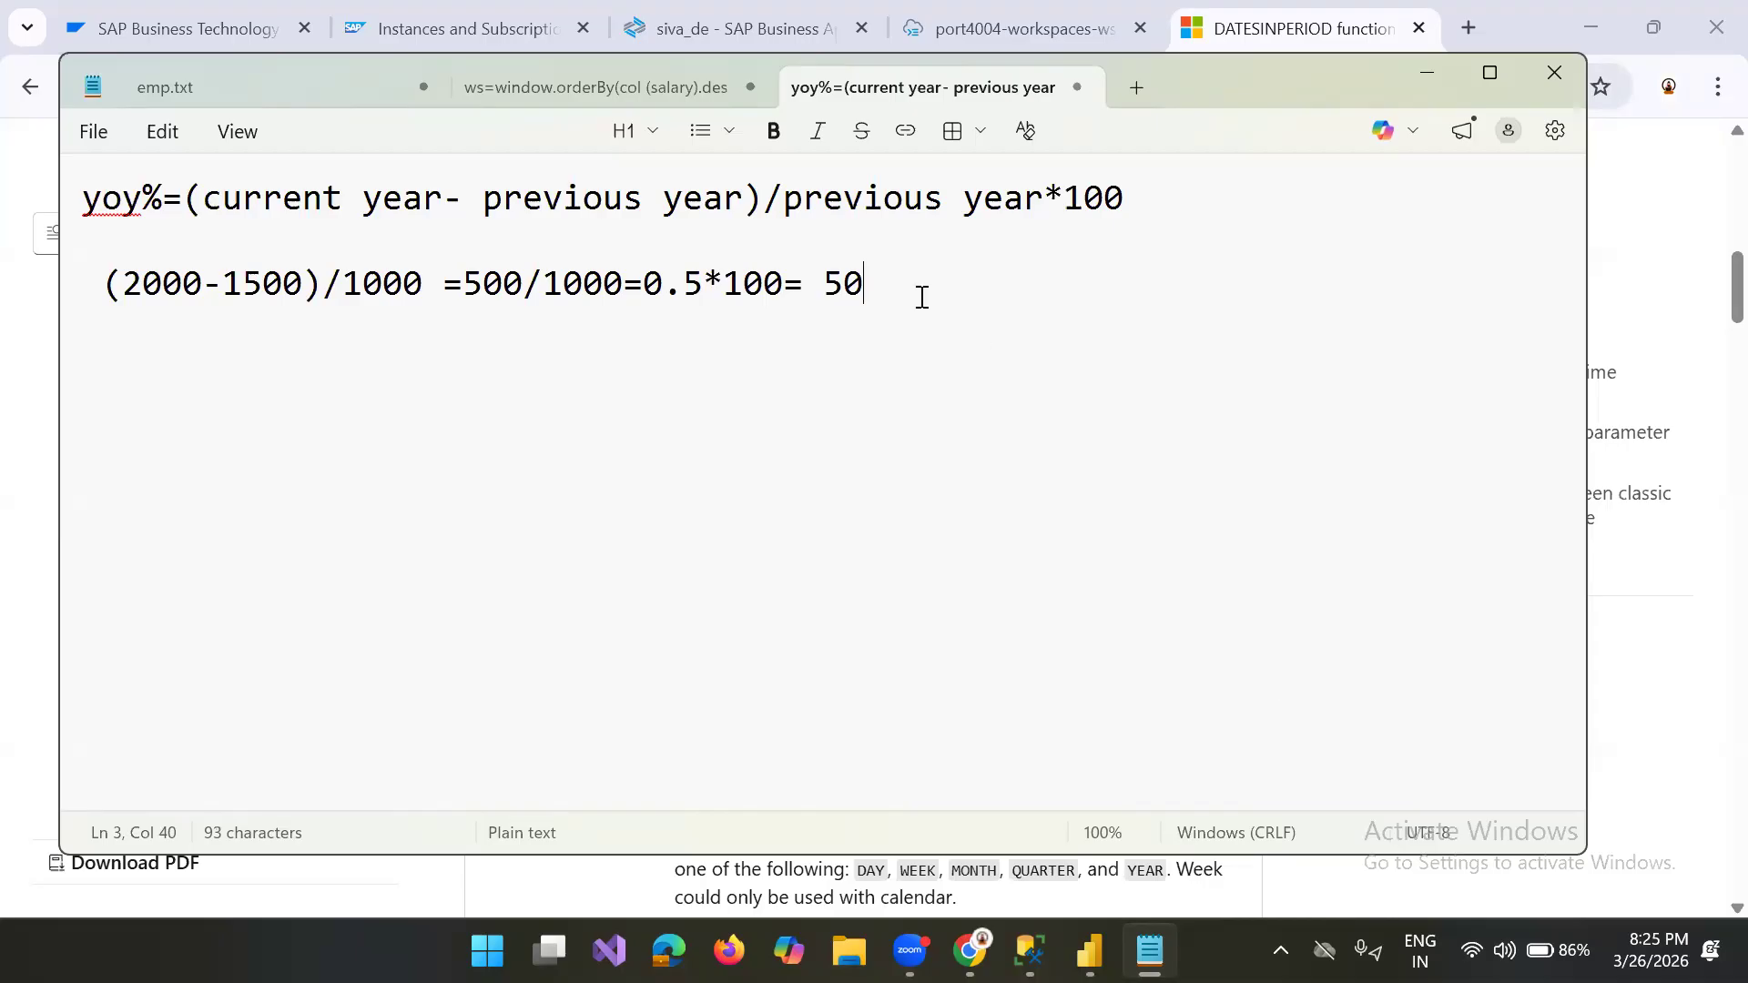
Step: Start a new "current year=" line below the example, leaving one blank line between
key(Return)
key(Return)
text(current )
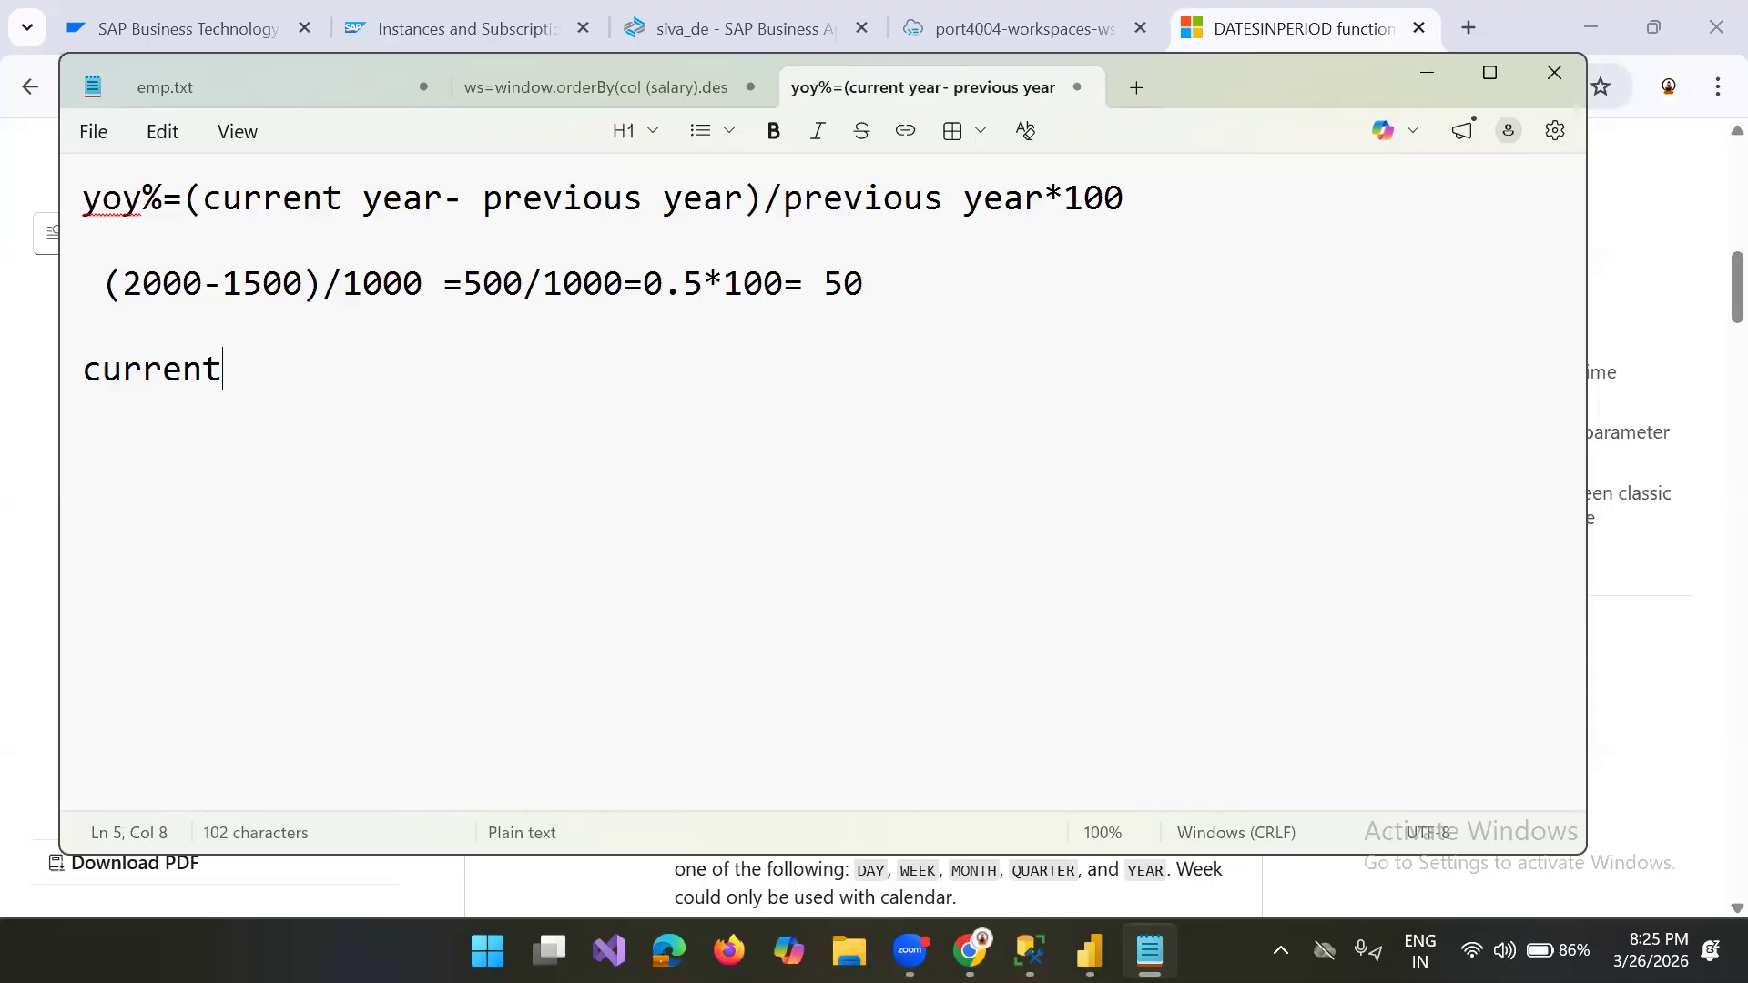
text(year= tota)
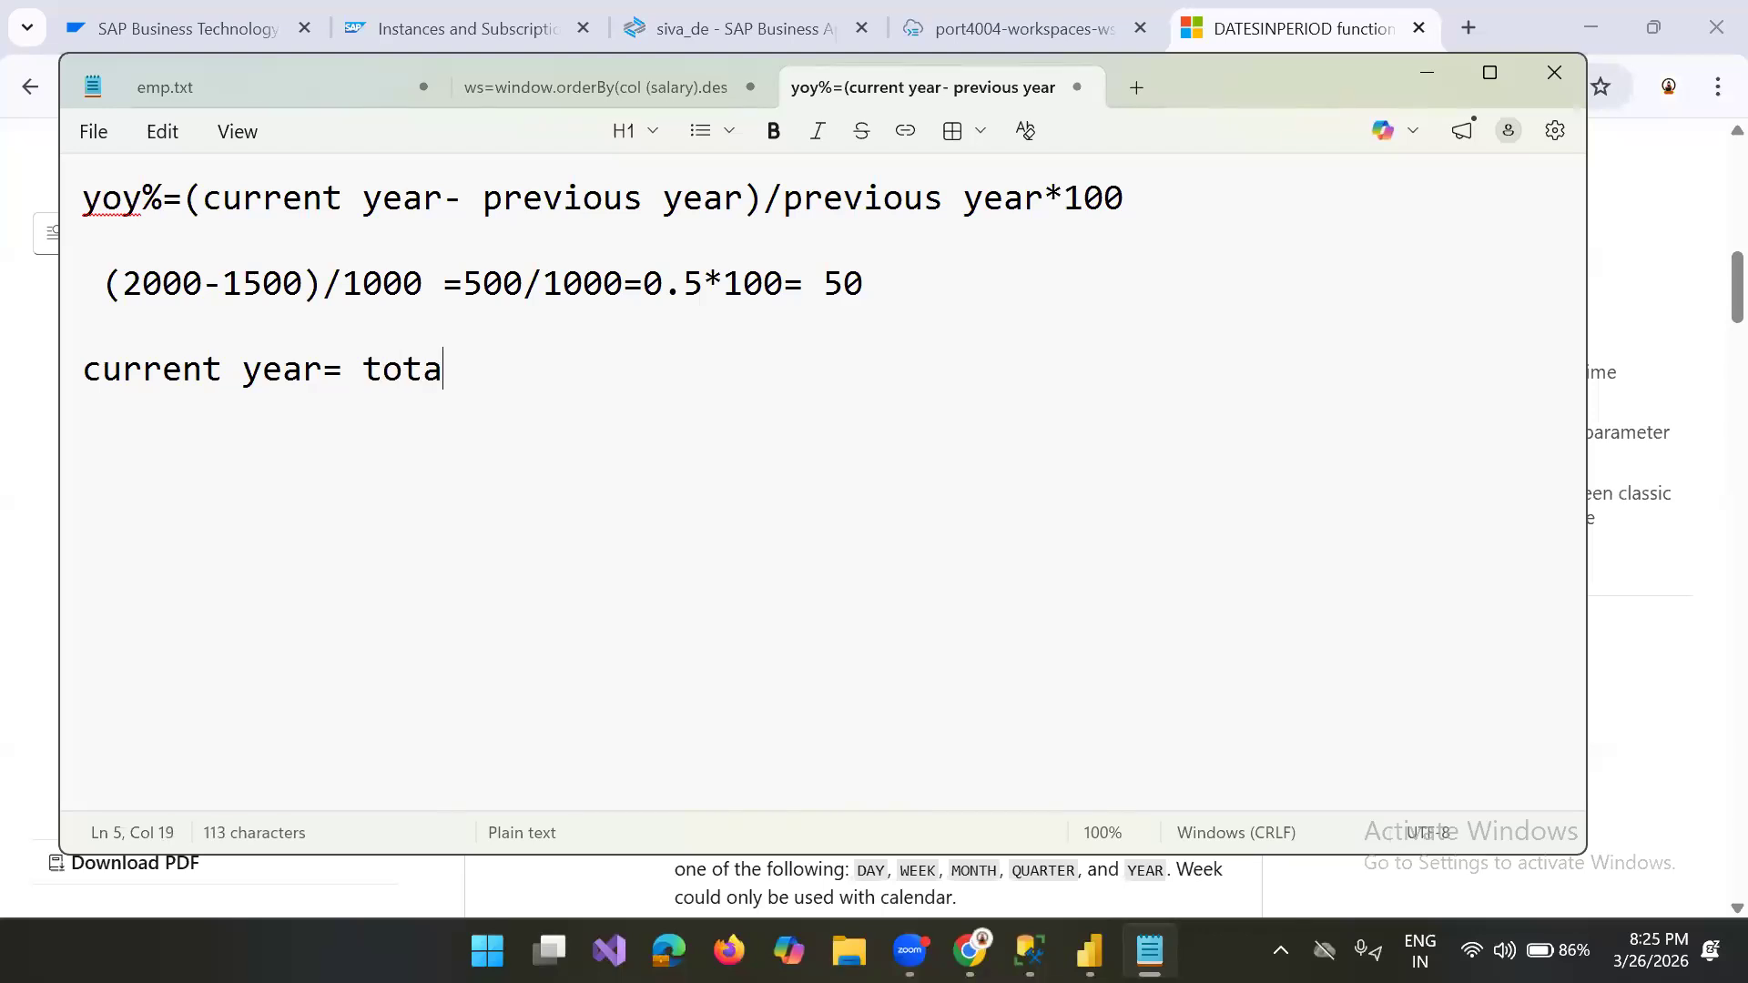
text(ytd( sum(sales)
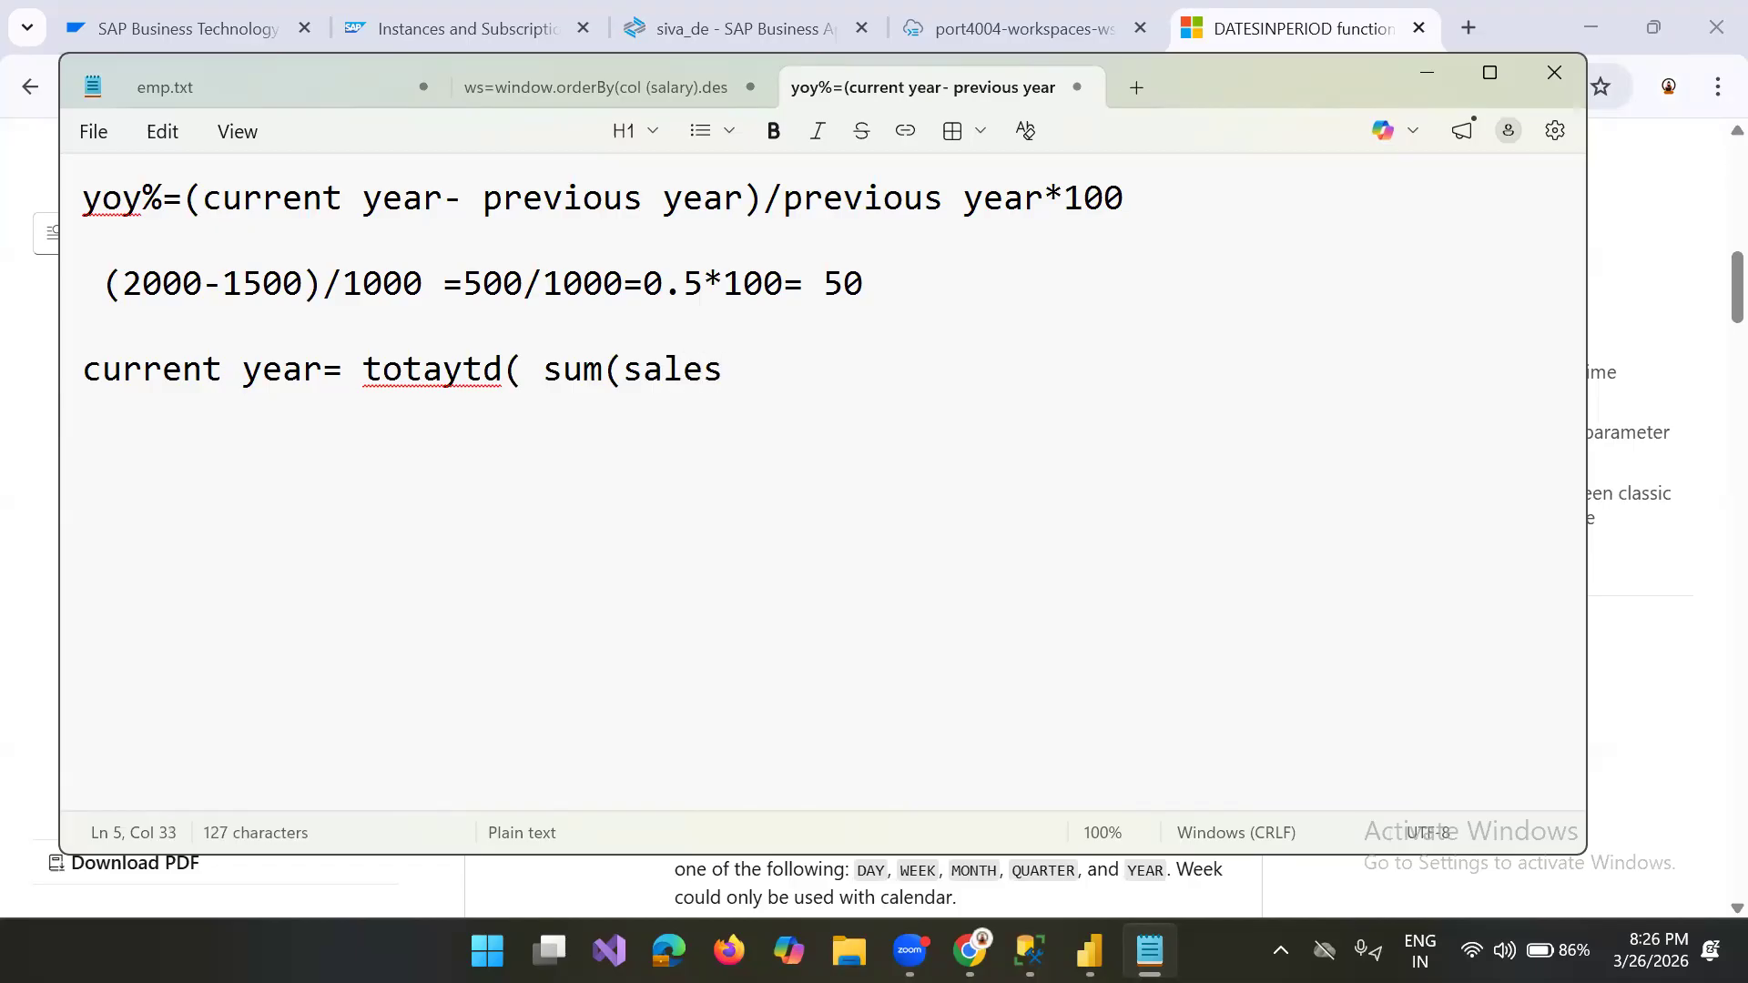
Step: Define the current year as "totaytd( sum(sales), date)"
text(), date)
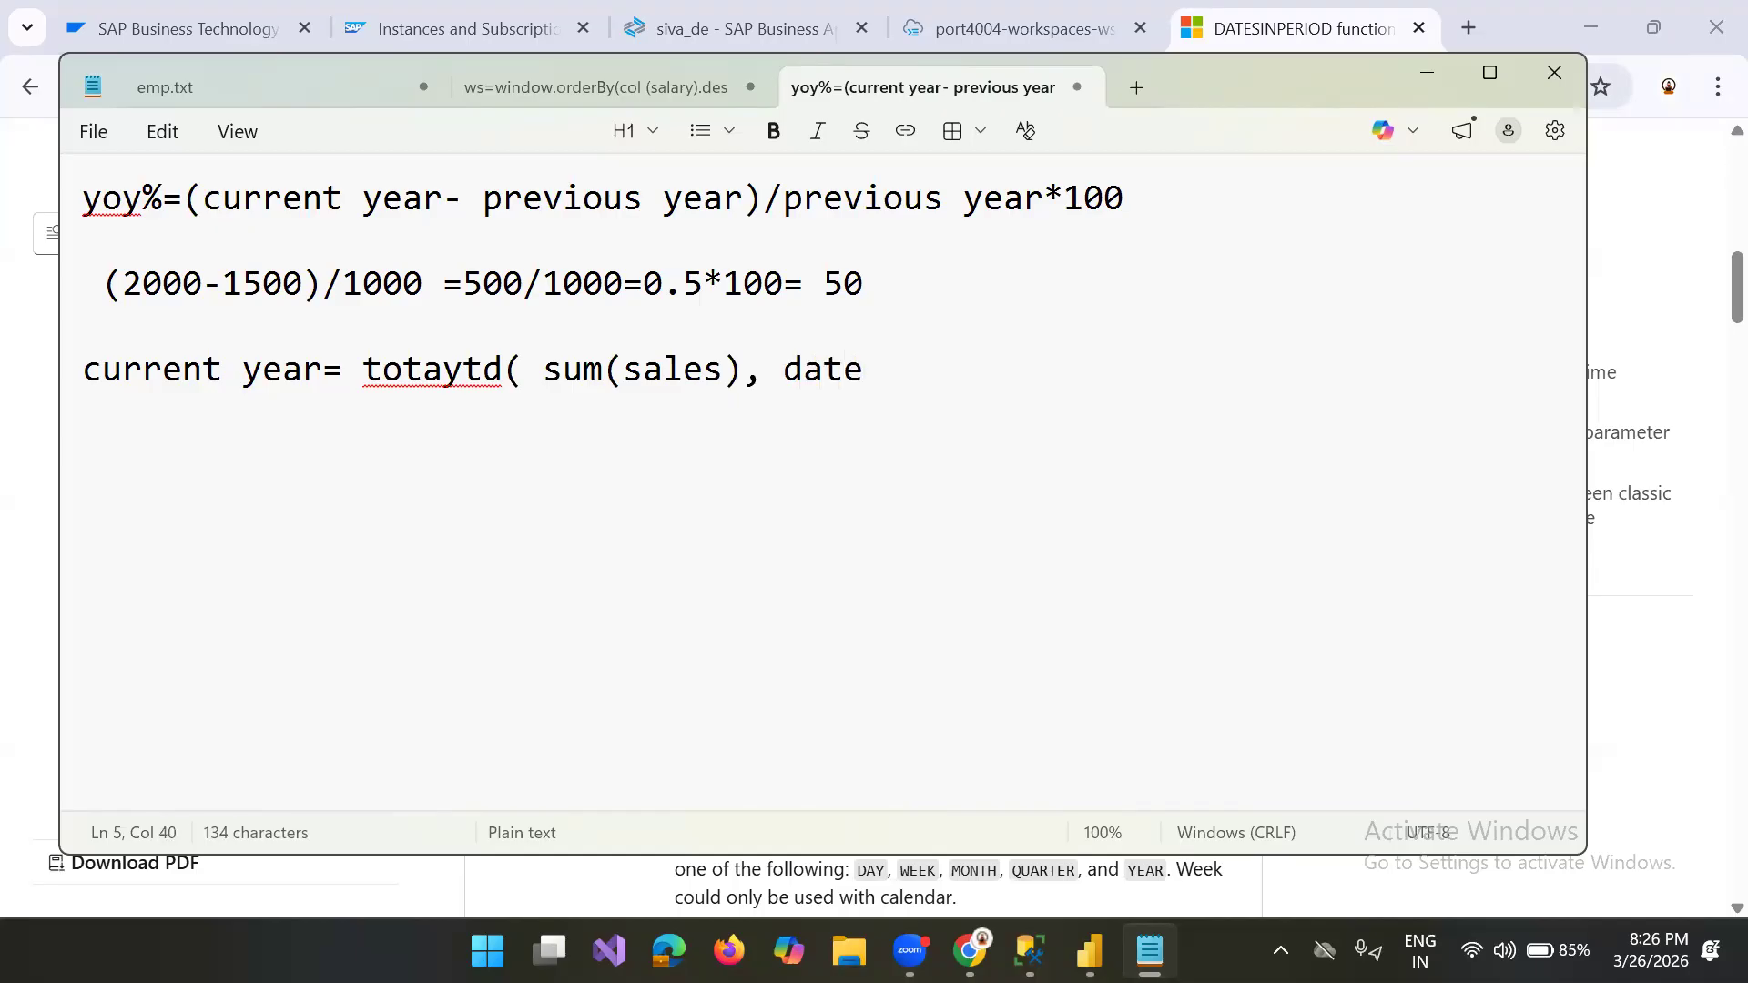
text())
Step: Start a "previous year=" line directly below the current year definition
key(Return)
text(previo)
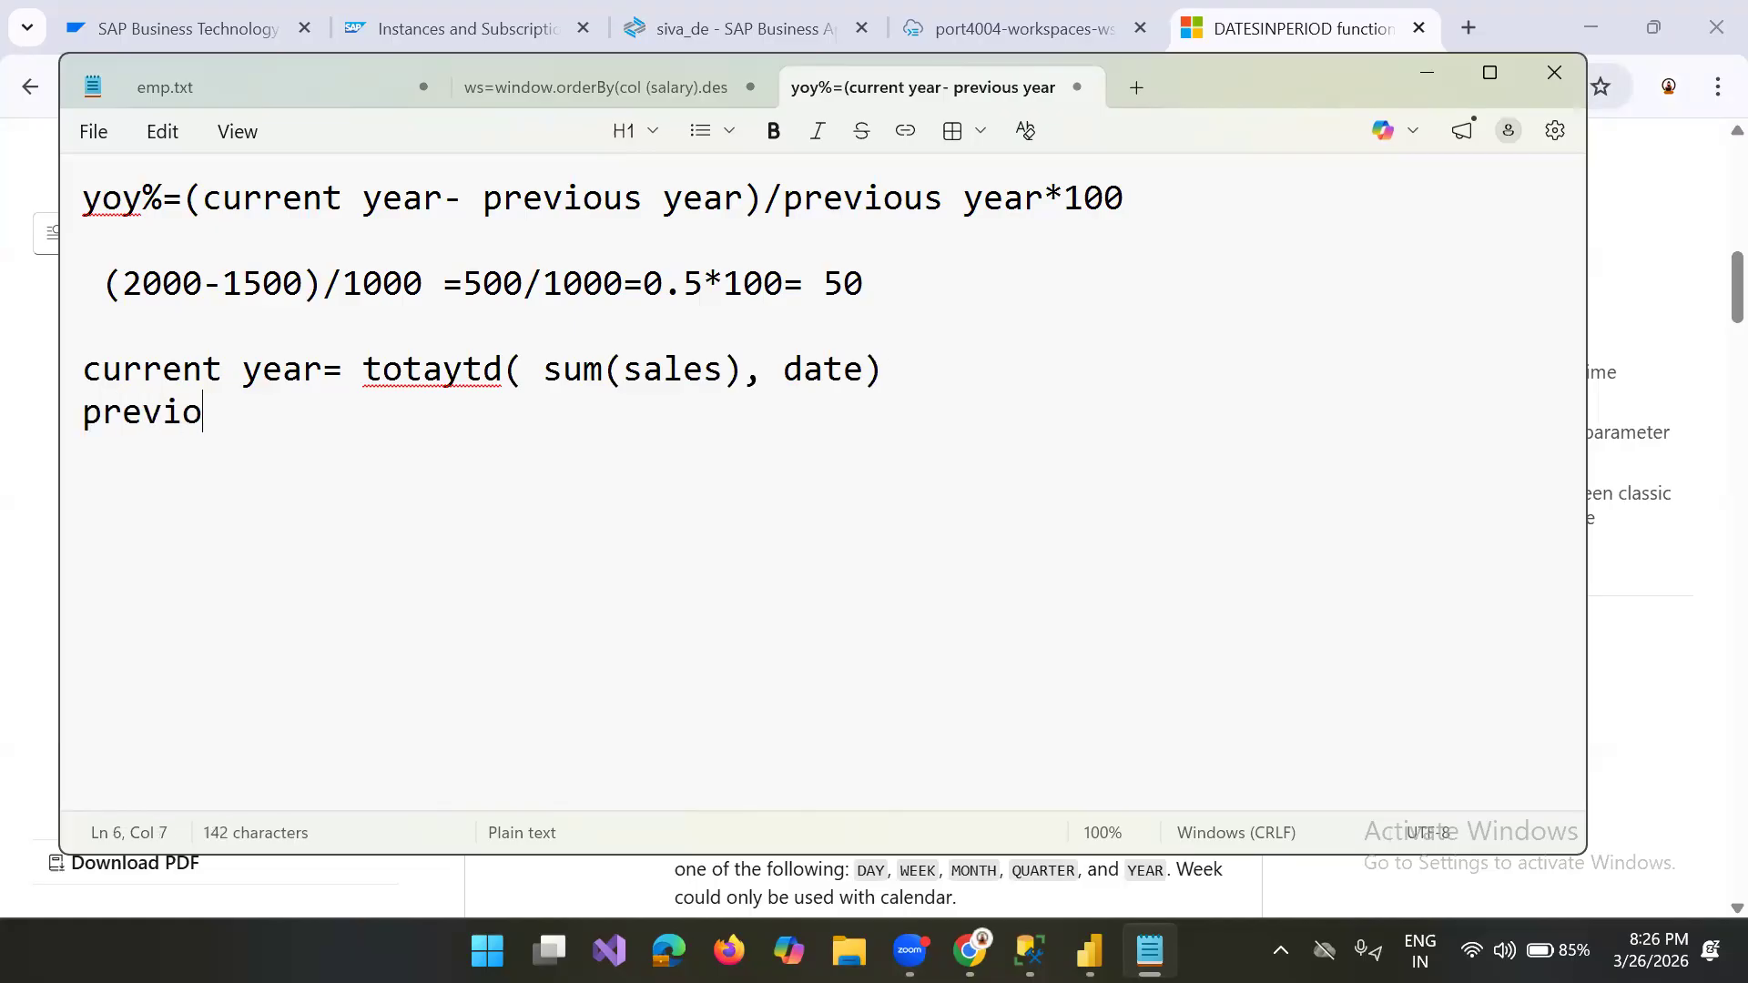
text(us year= )
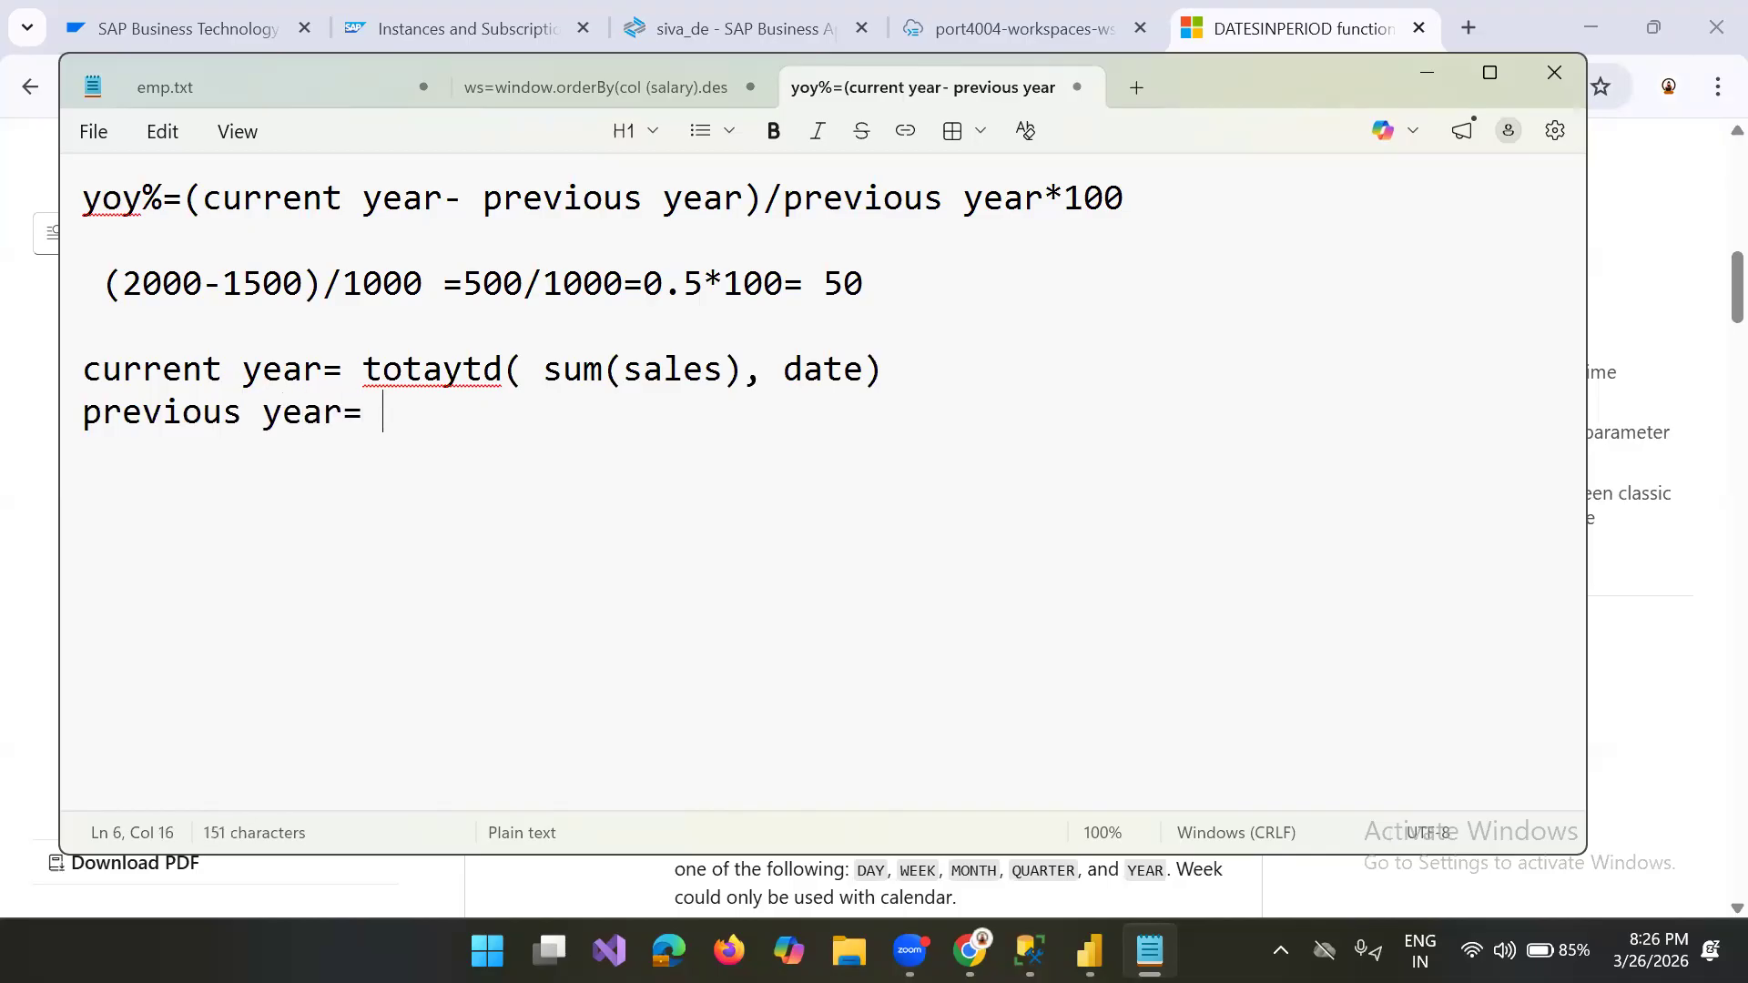
text(calcula)
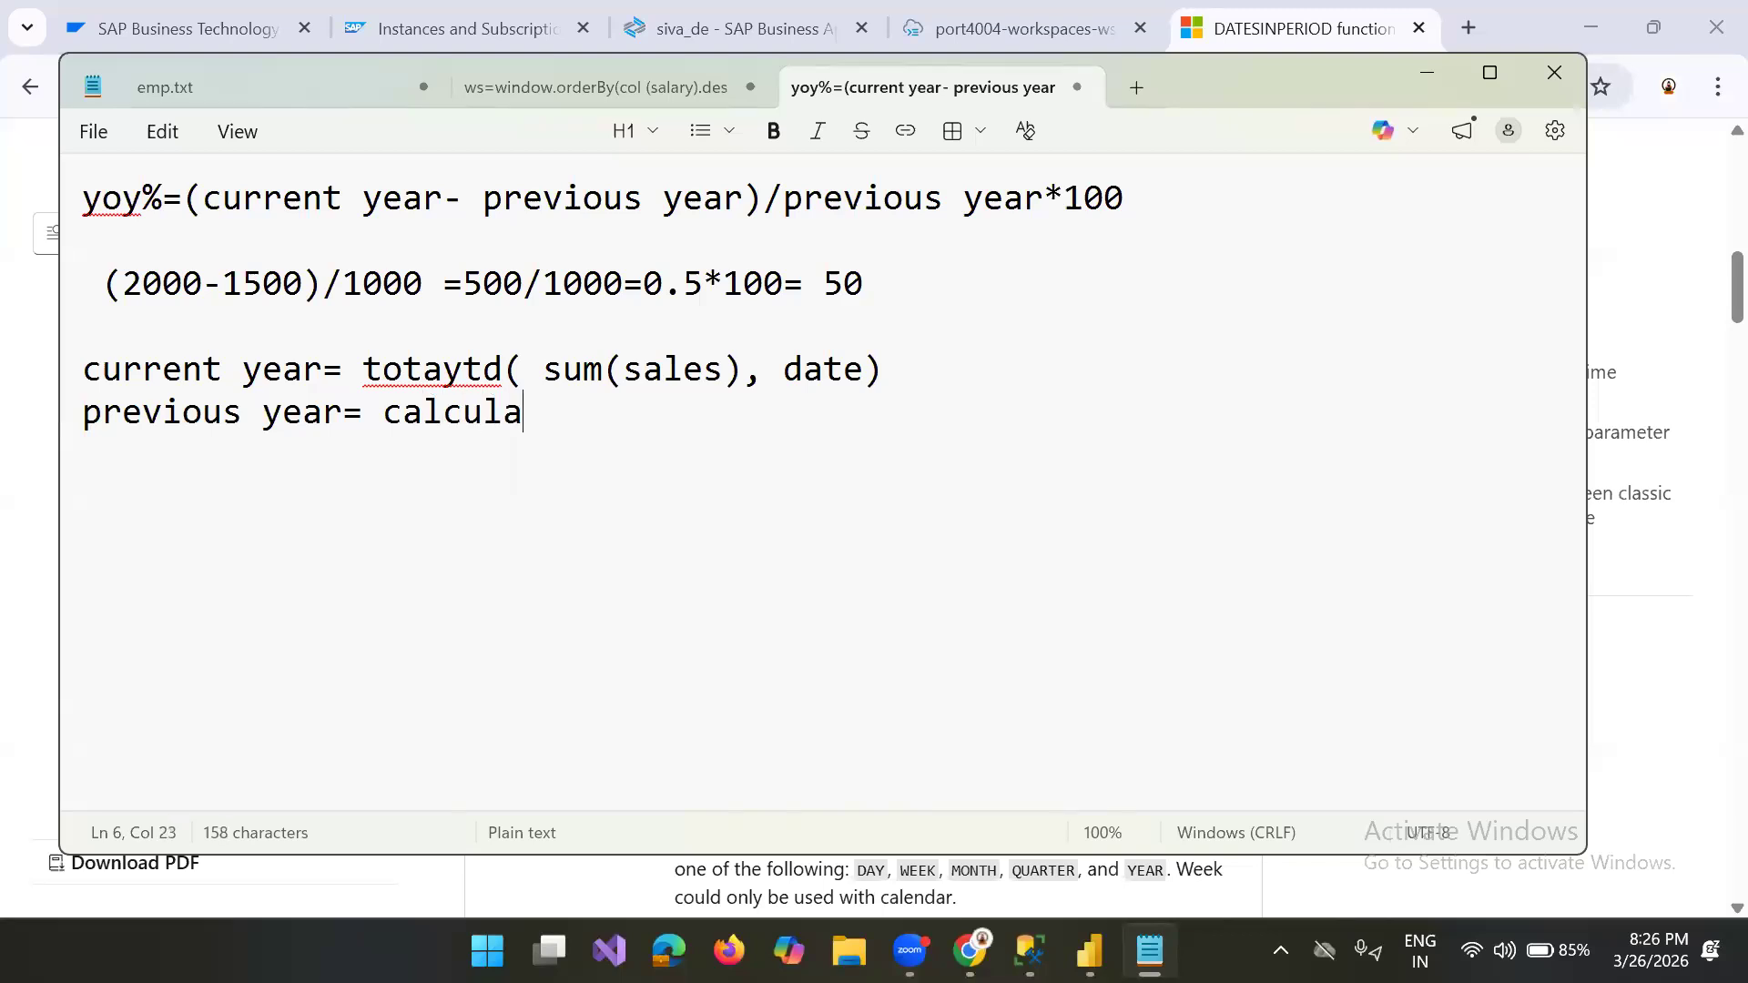
Step: Begin the previous year expression with "calculate( sum(sales)"
text(te( sum)
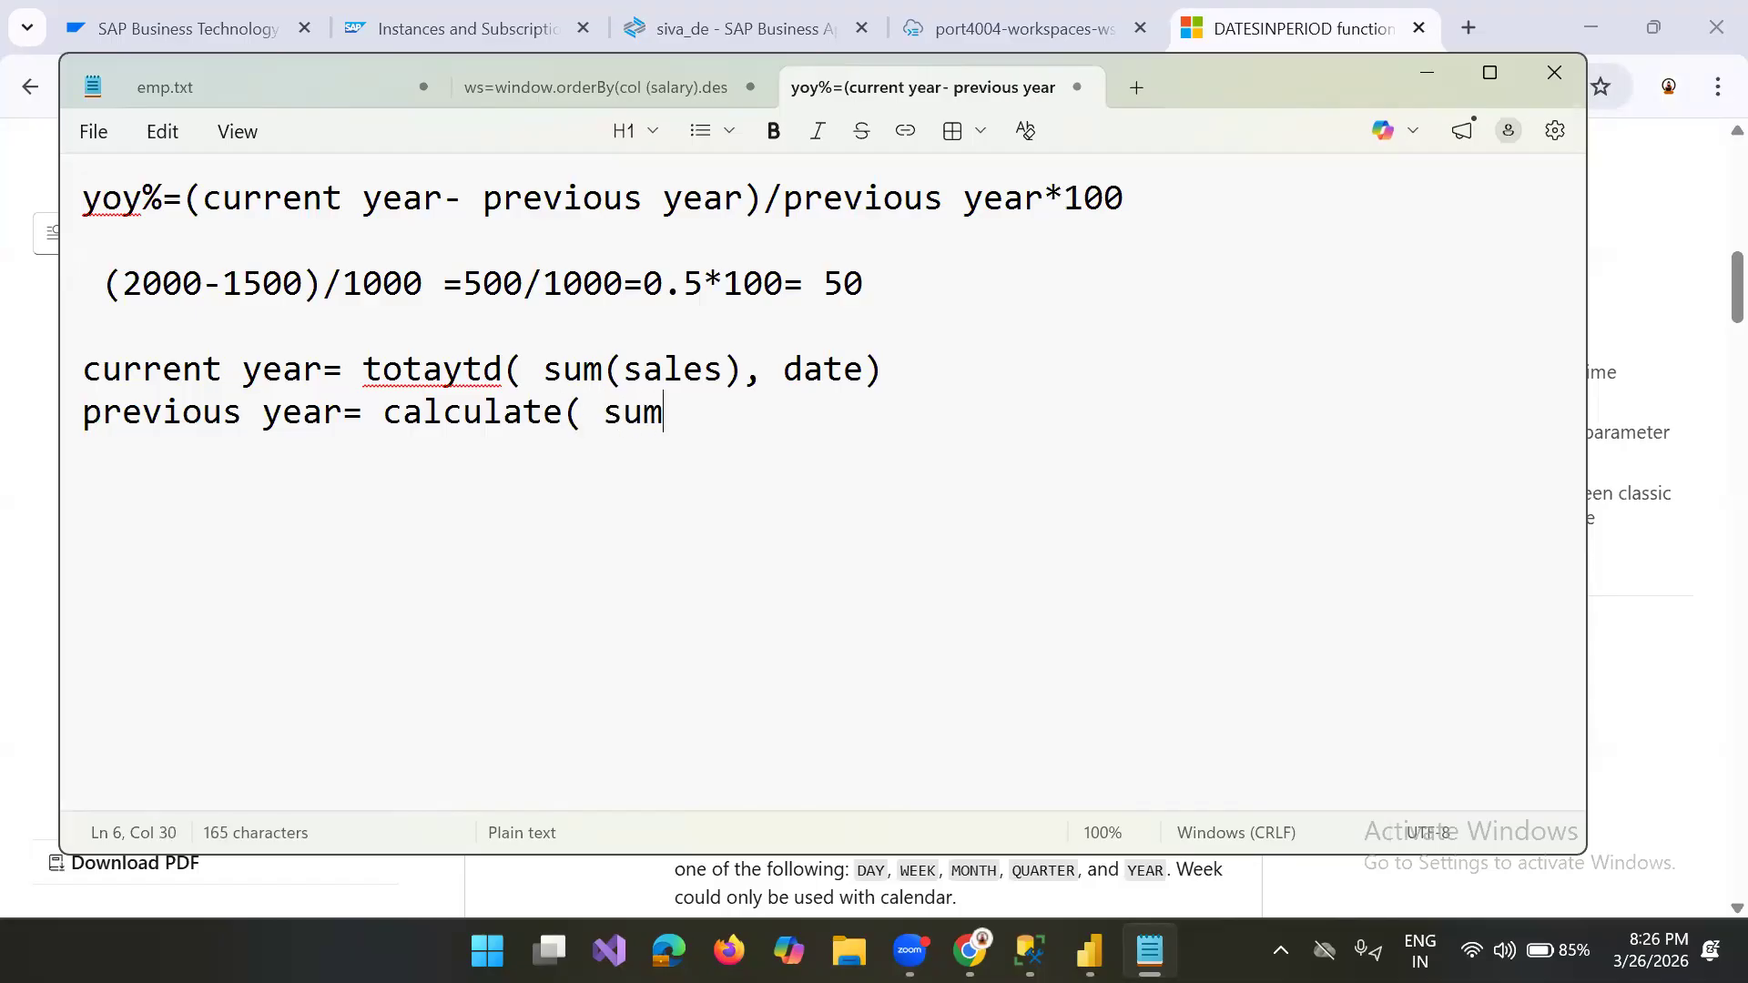
text((sales)
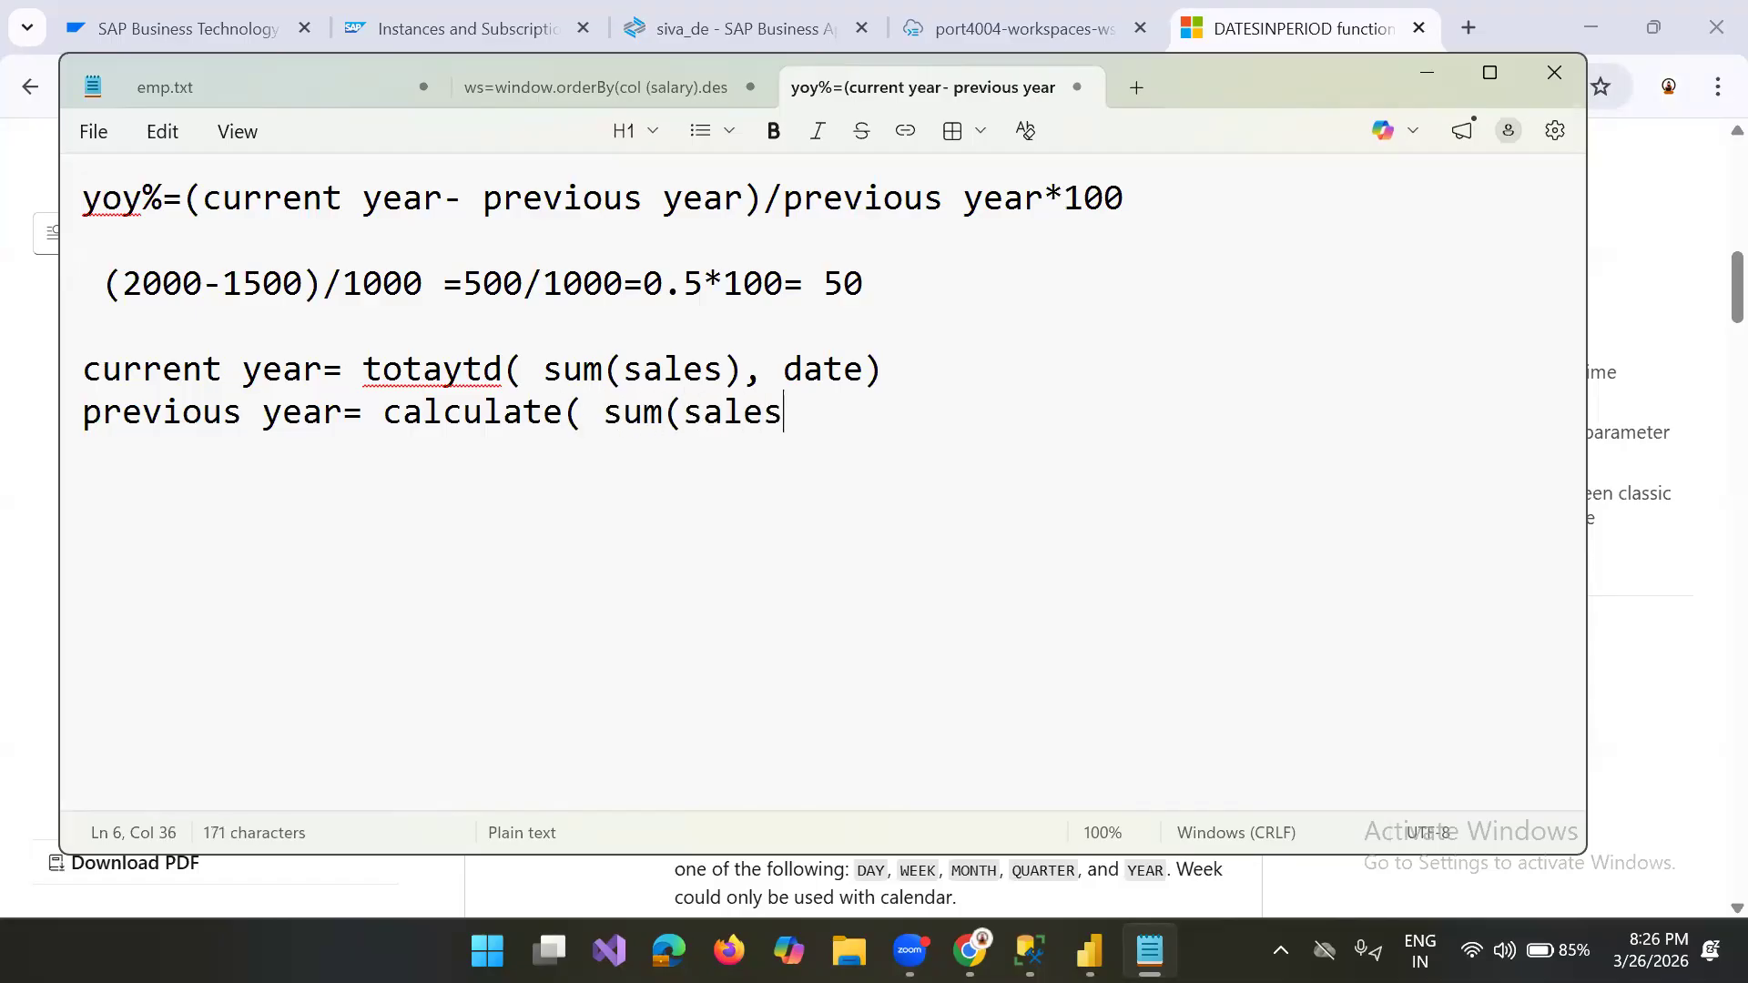
text(), sam)
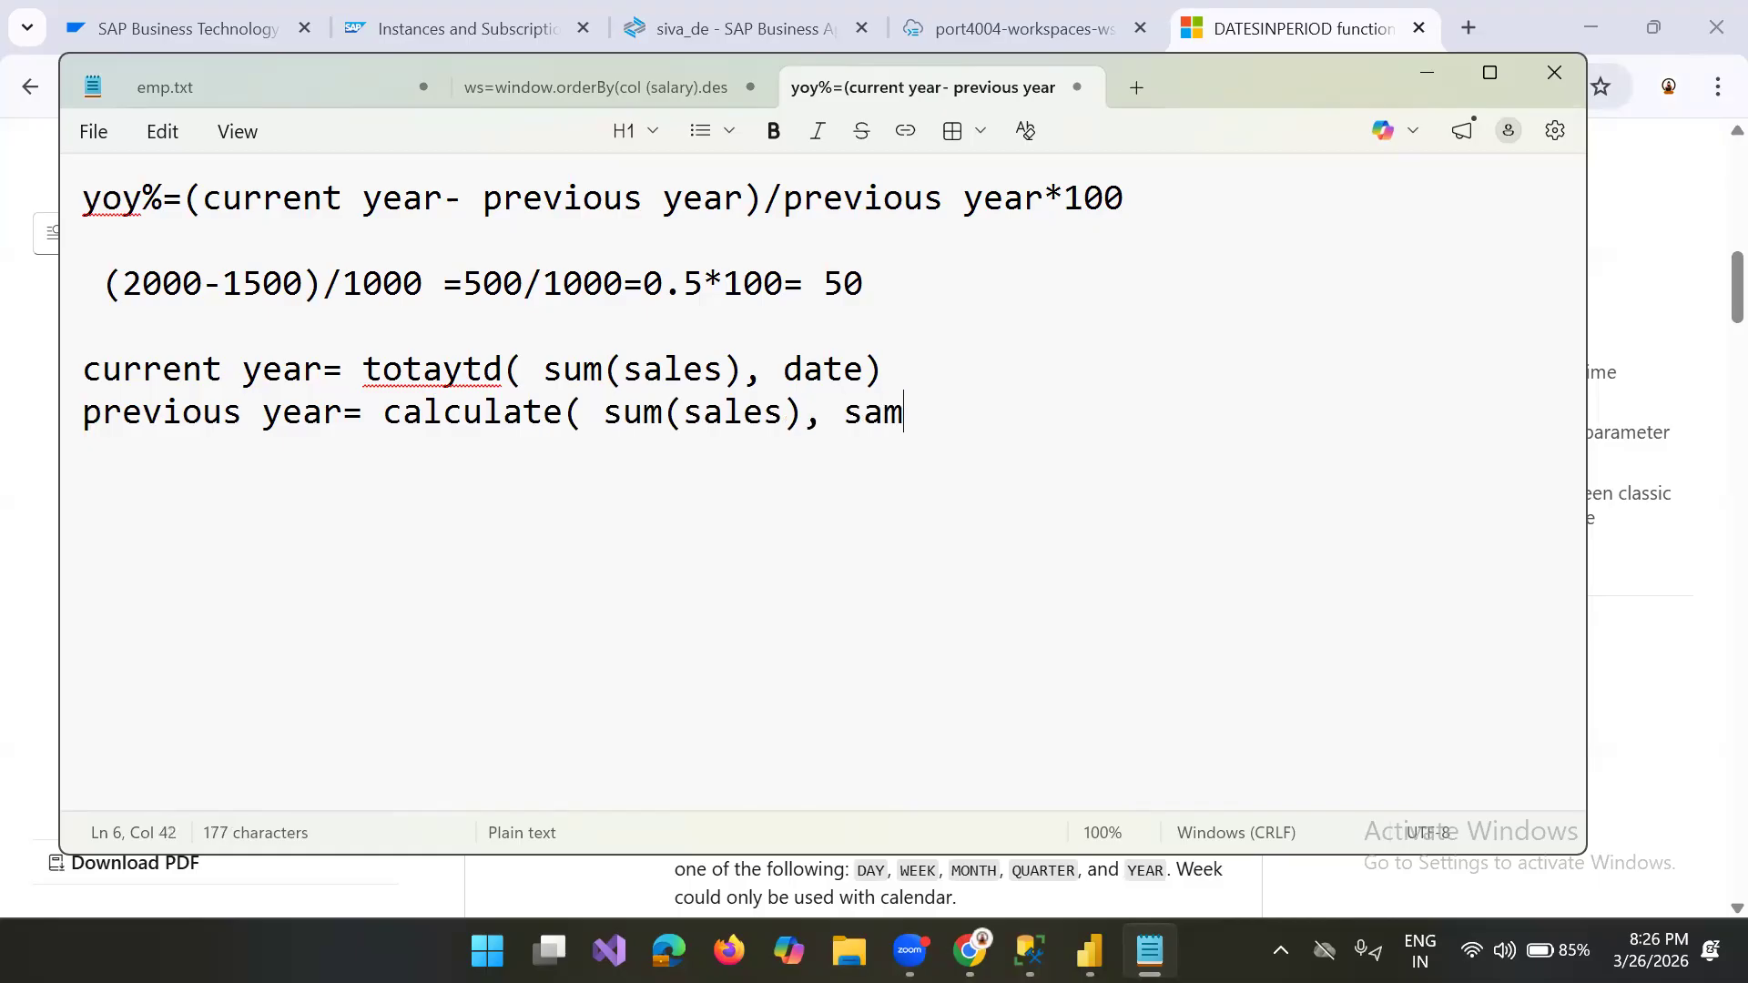
text(eperios)
Step: Complete the previous year expression with ", sameperiodlastyear(date)", start a new line, and select the current year line
key(BackSpace)
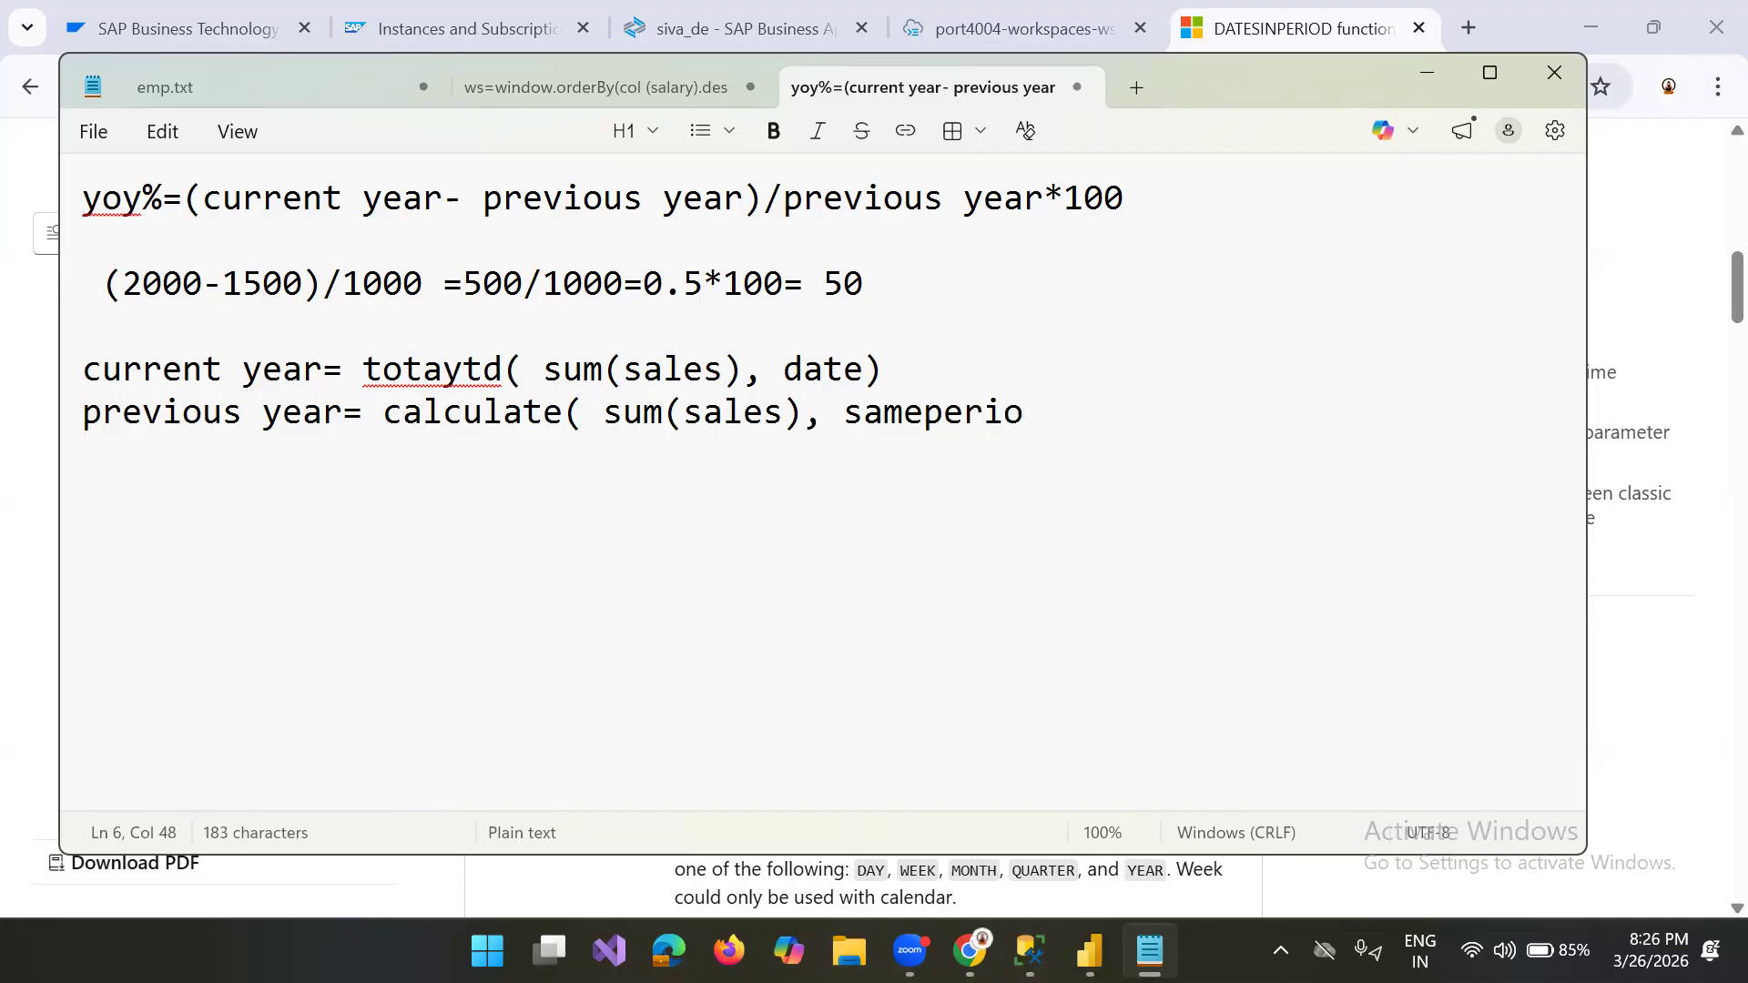
text(dlastyear)
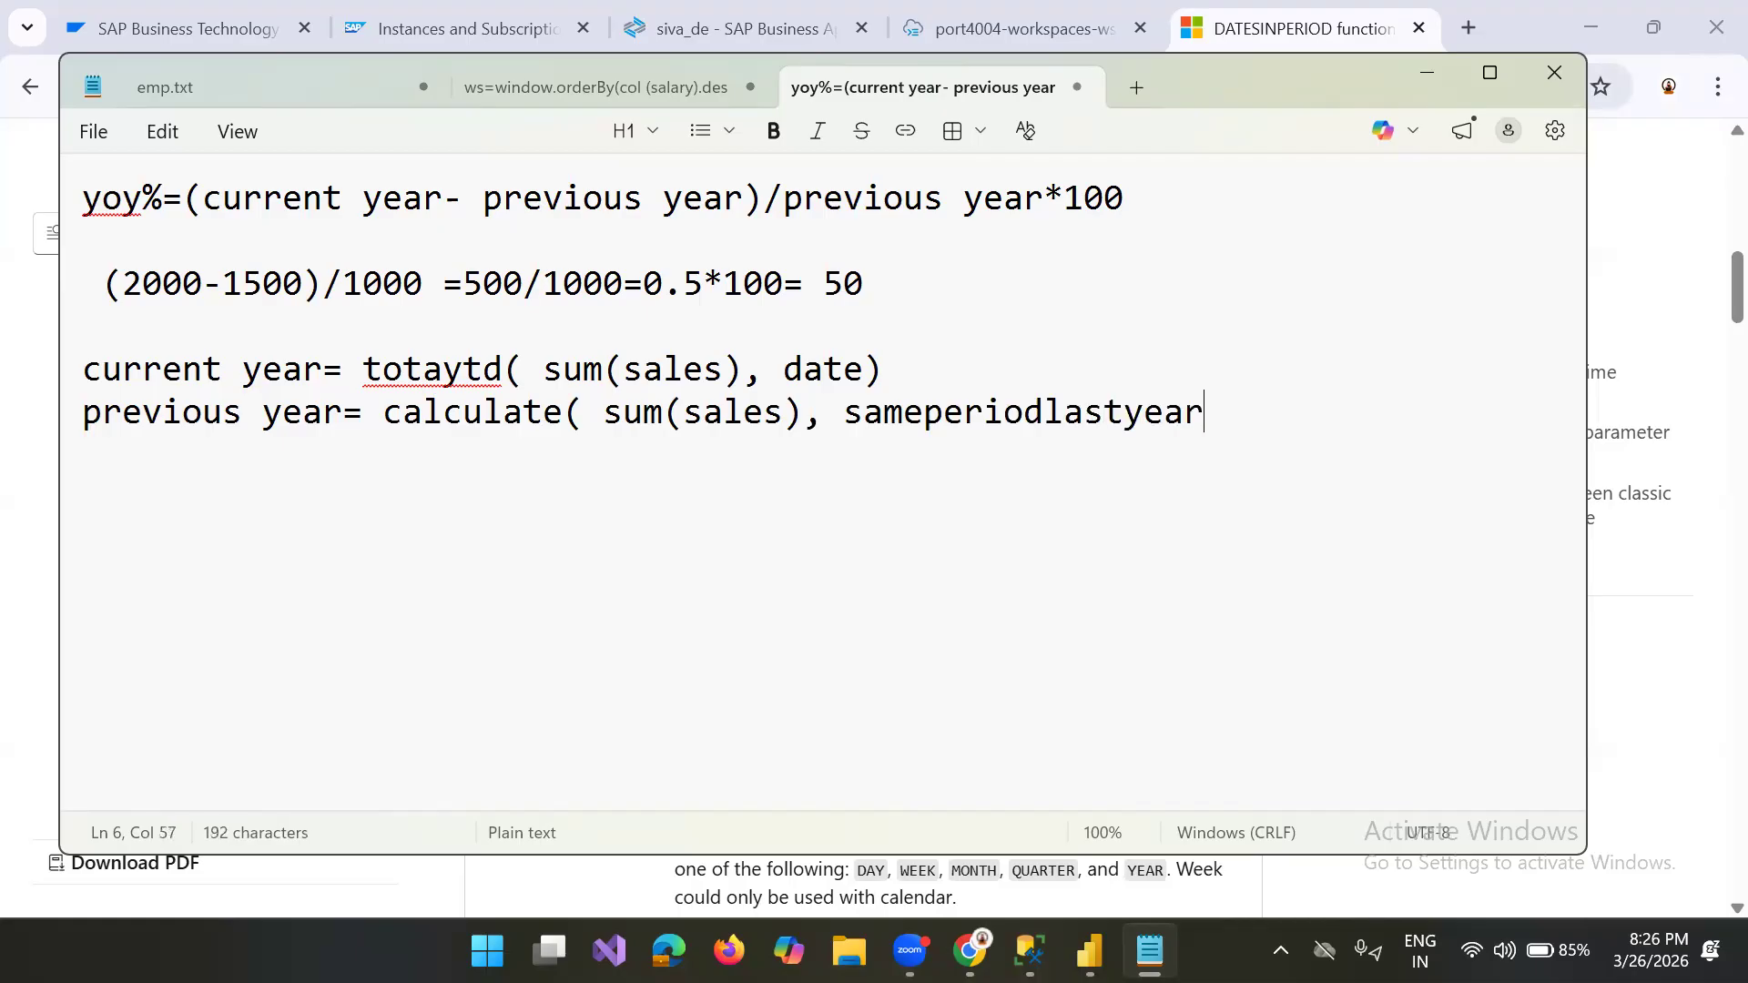
text((date)
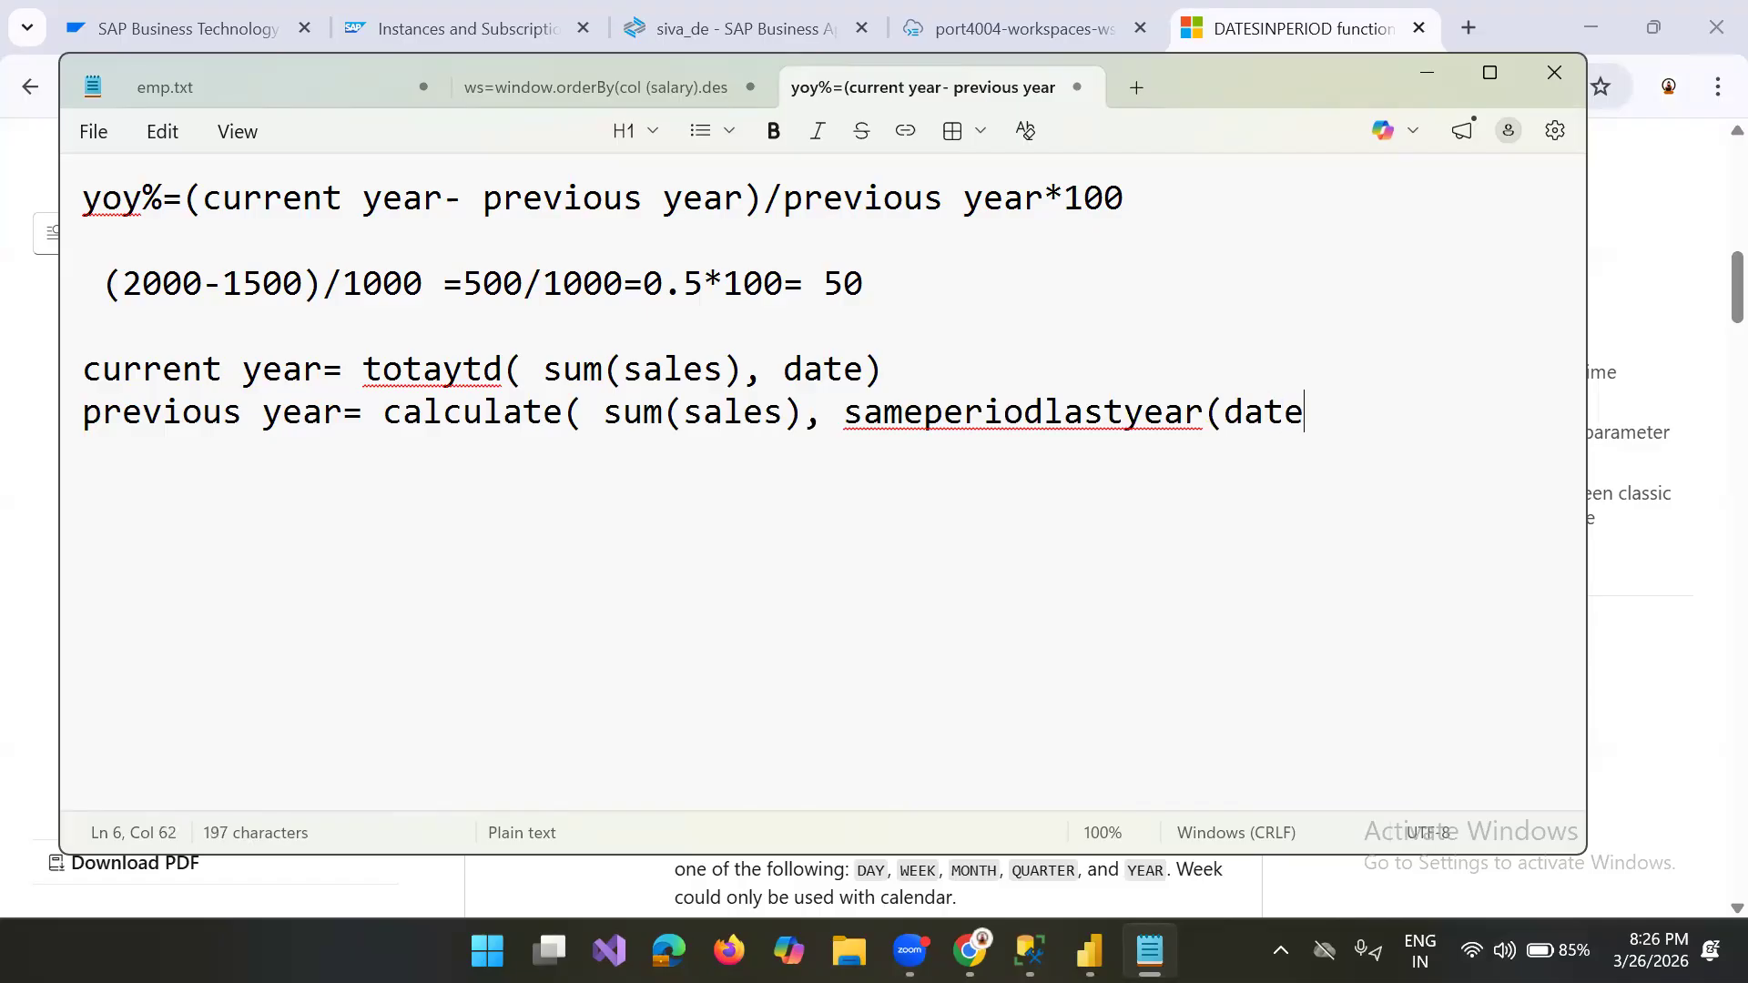
text())
key(Return)
click(68, 384)
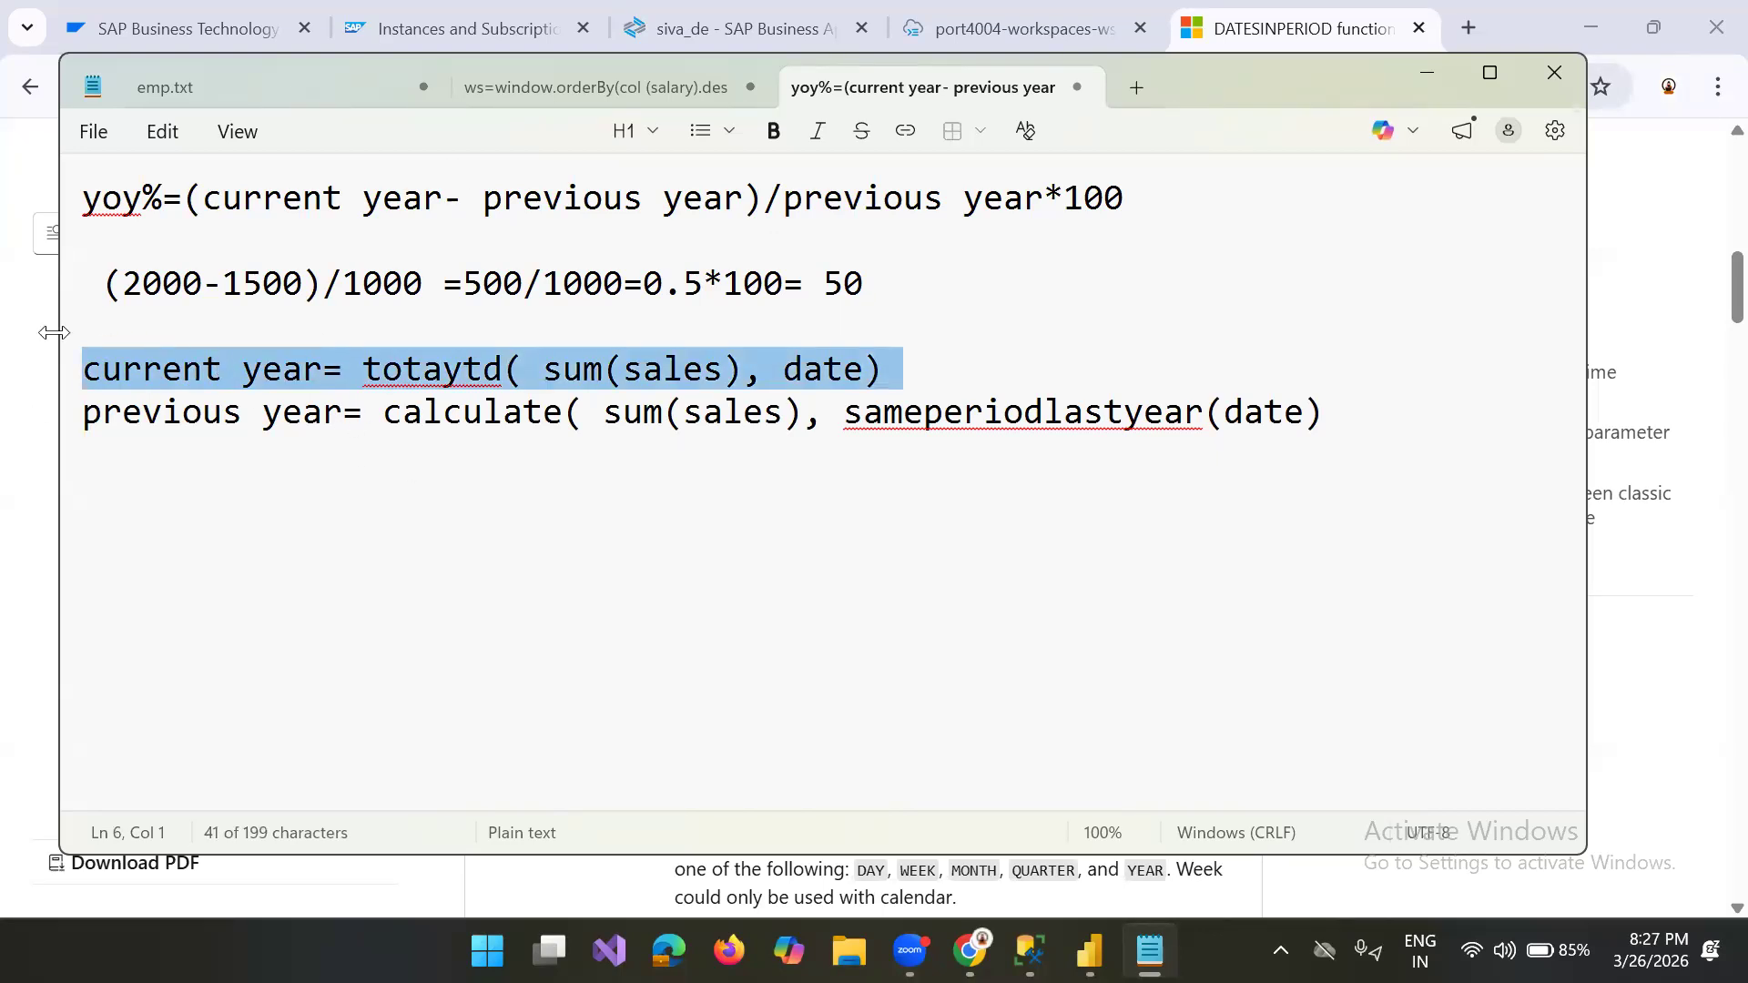
Step: Prefix both the current year and previous year definitions with "var"
click(85, 368)
text(var)
click(91, 409)
text(var)
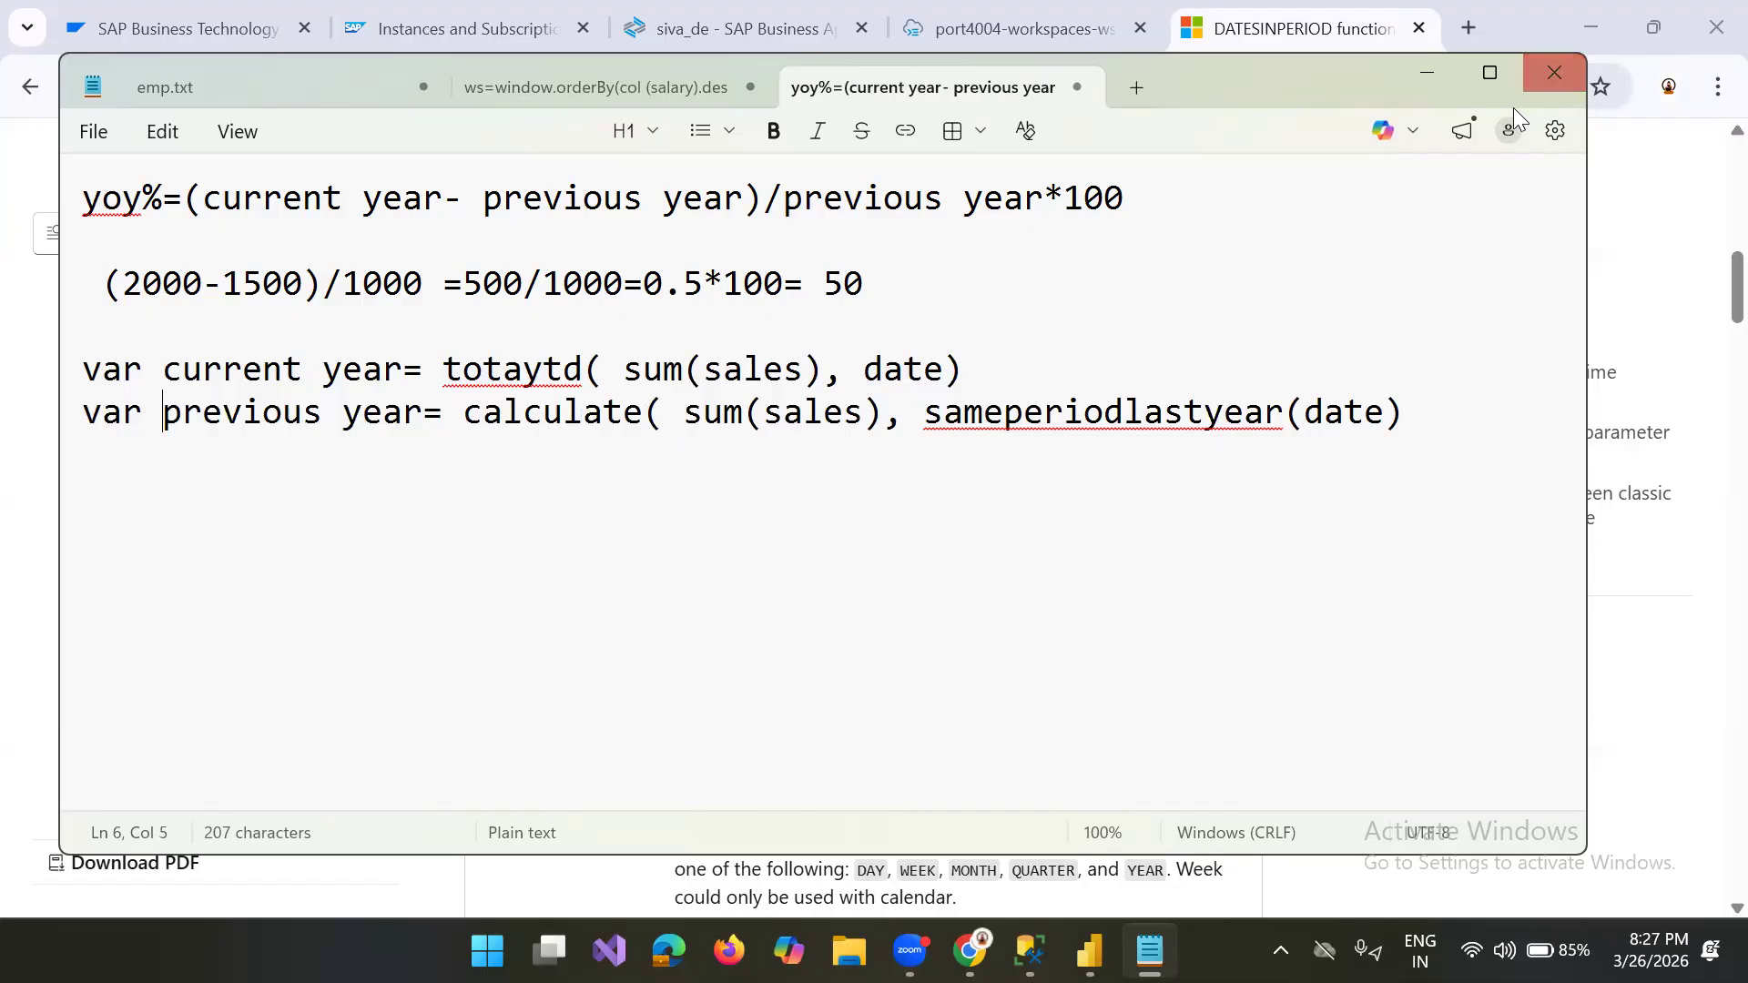
Step: Start a third variable line reading "var yoy" below the previous year definition
key(End)
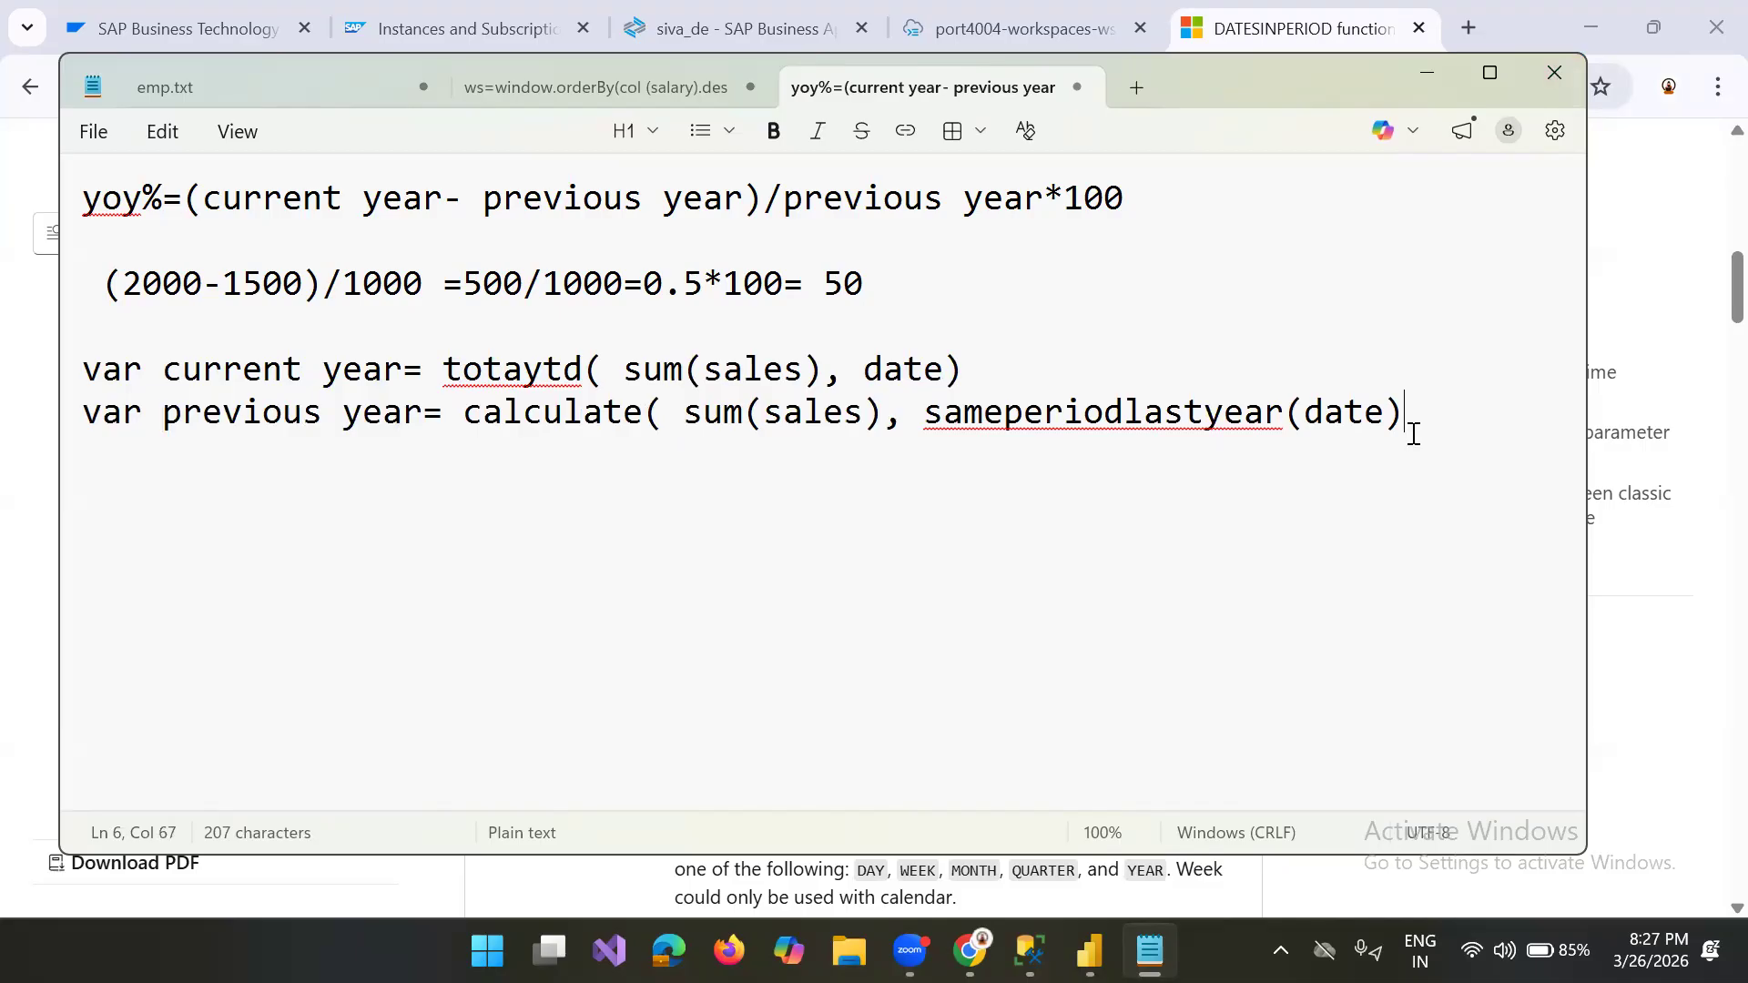
key(Return)
text(var)
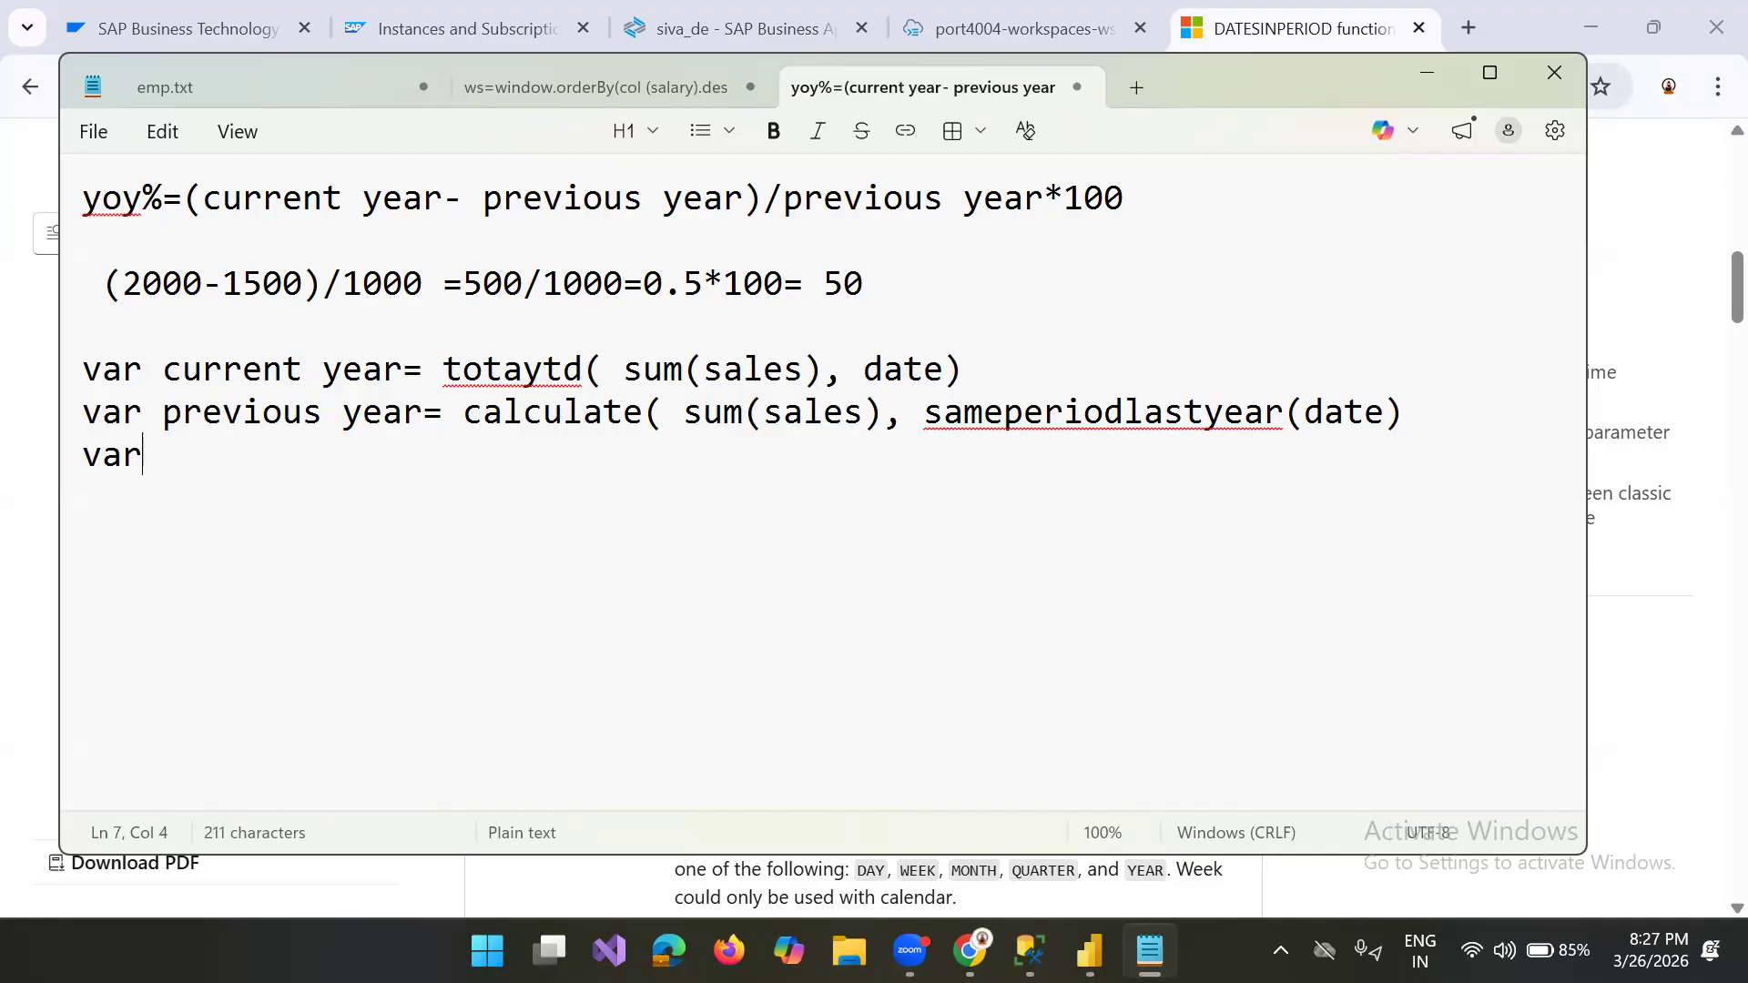
text(yoy)
key(Left)
key(Left)
key(Left)
key(Right)
key(End)
key(Down)
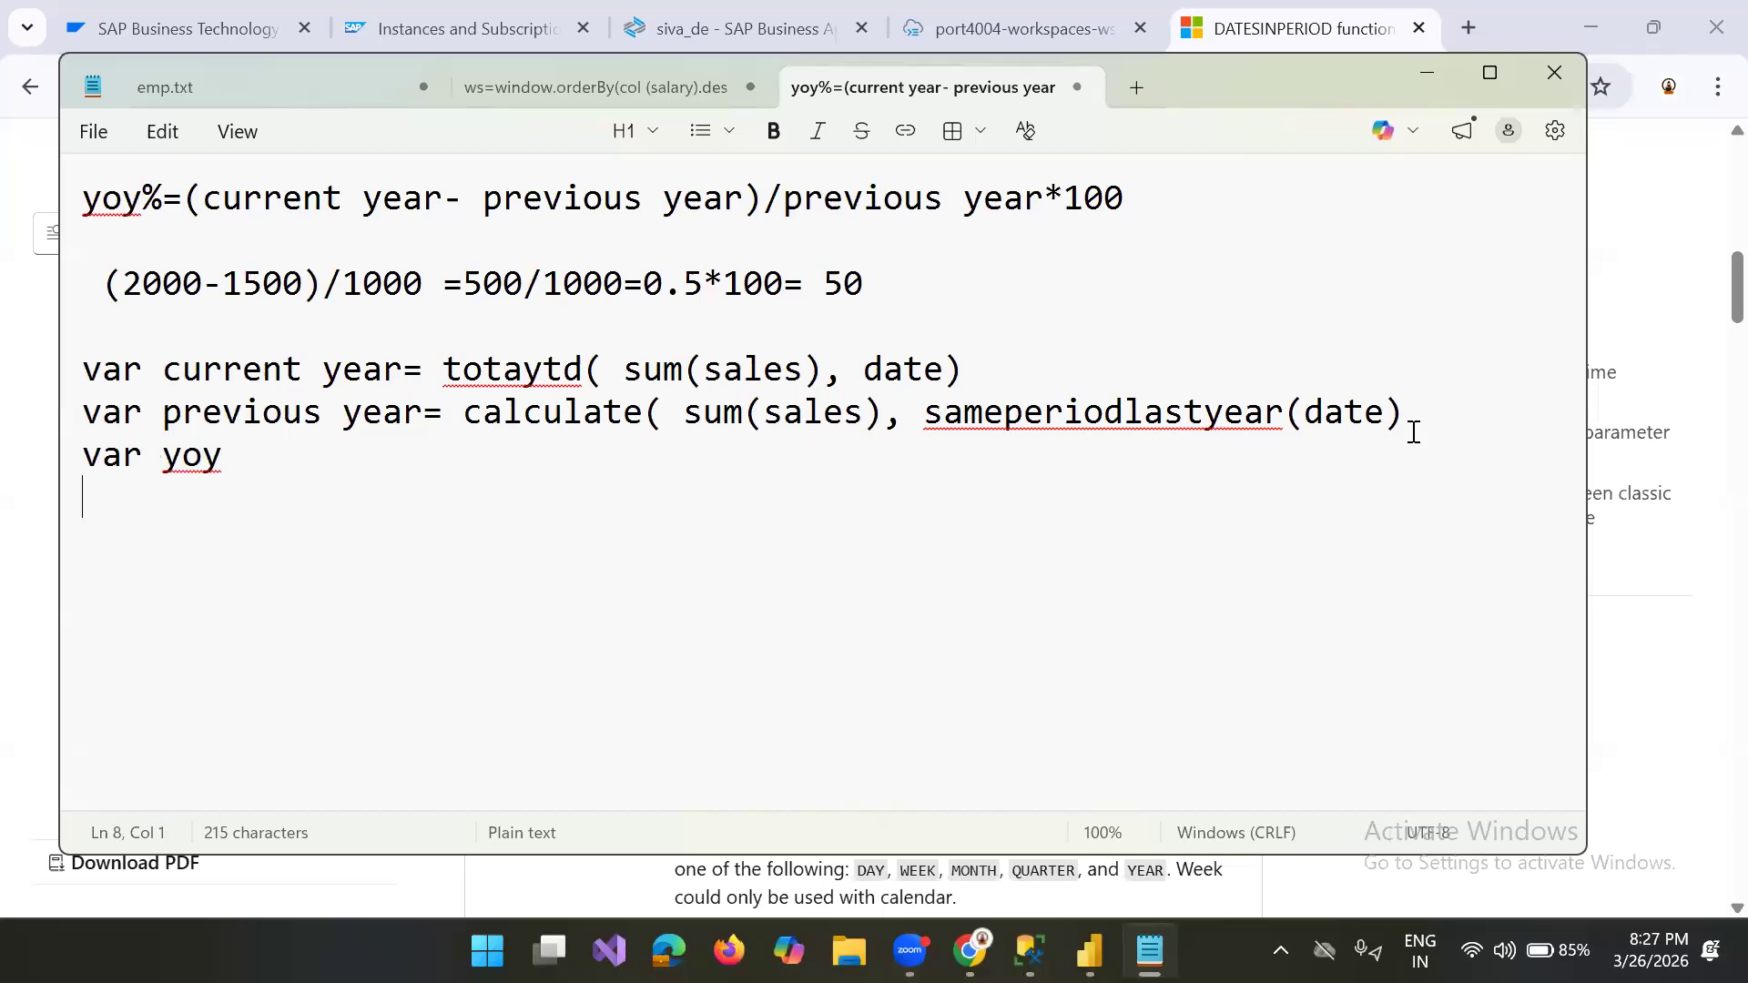
Step: Extend the third variable's name so that the line reads "var yoy_diff="
click(342, 458)
text(_diff)
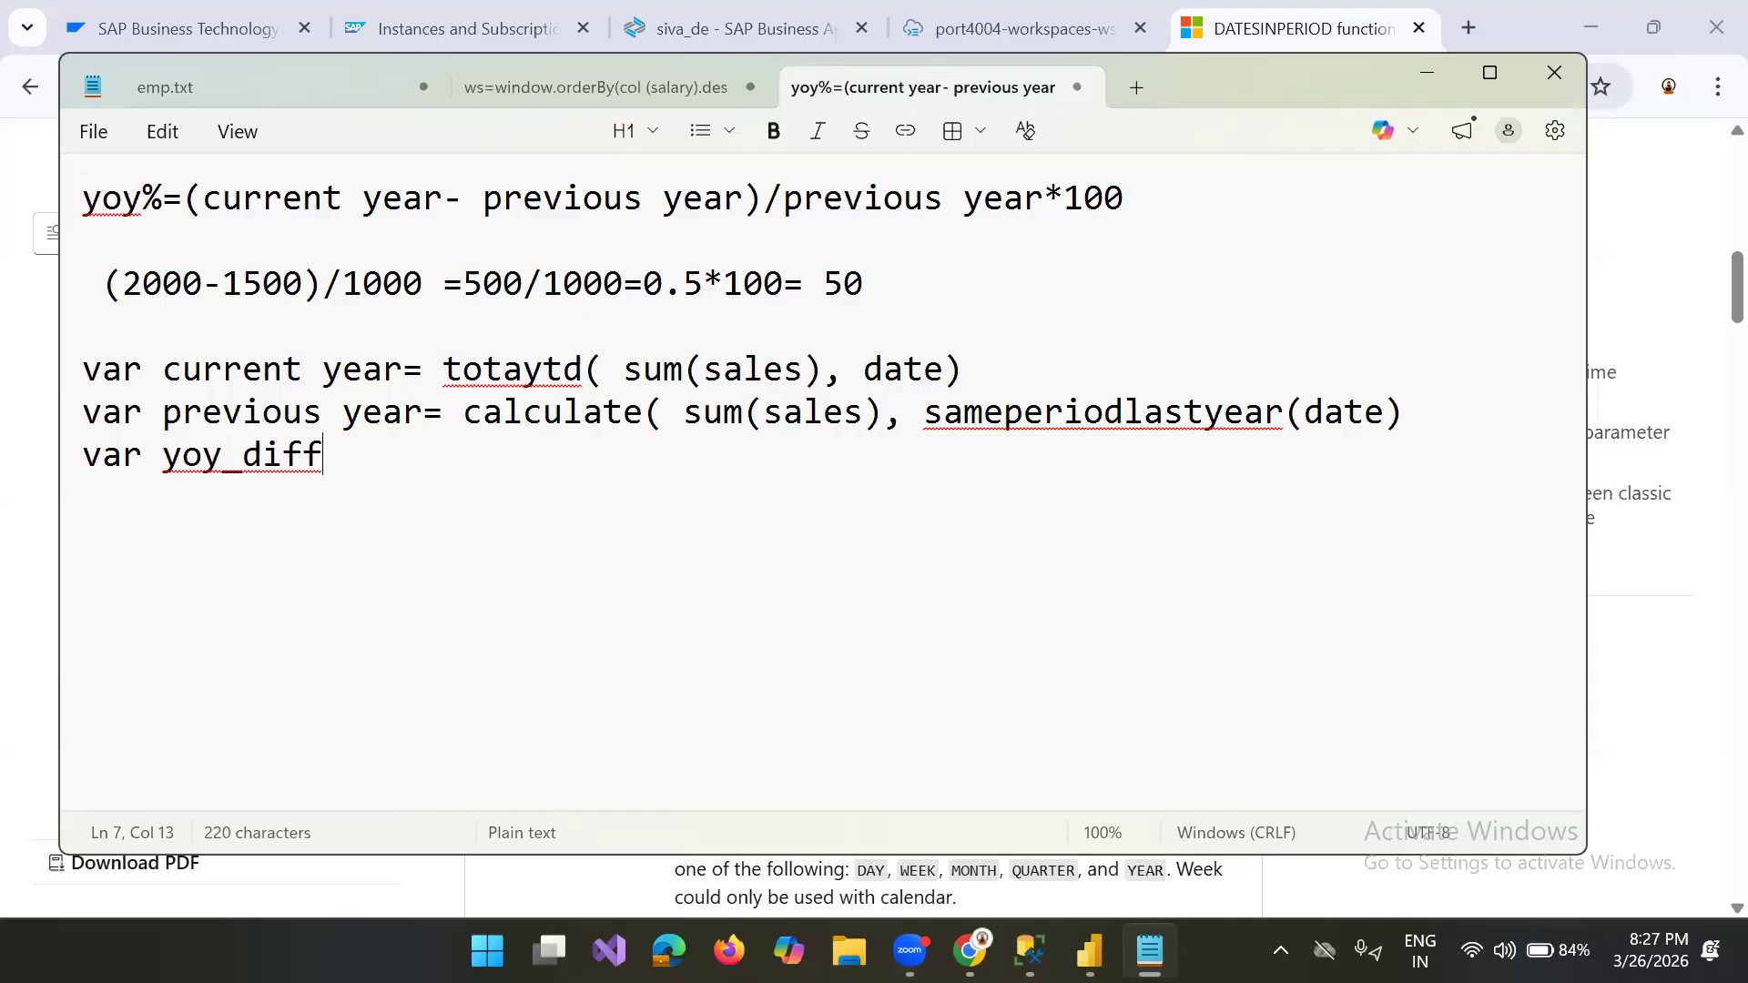
text(=)
Step: Enter "current year" as the first operand of the yoy_diff variable
drag(166, 368, 242, 369)
drag(350, 361, 427, 369)
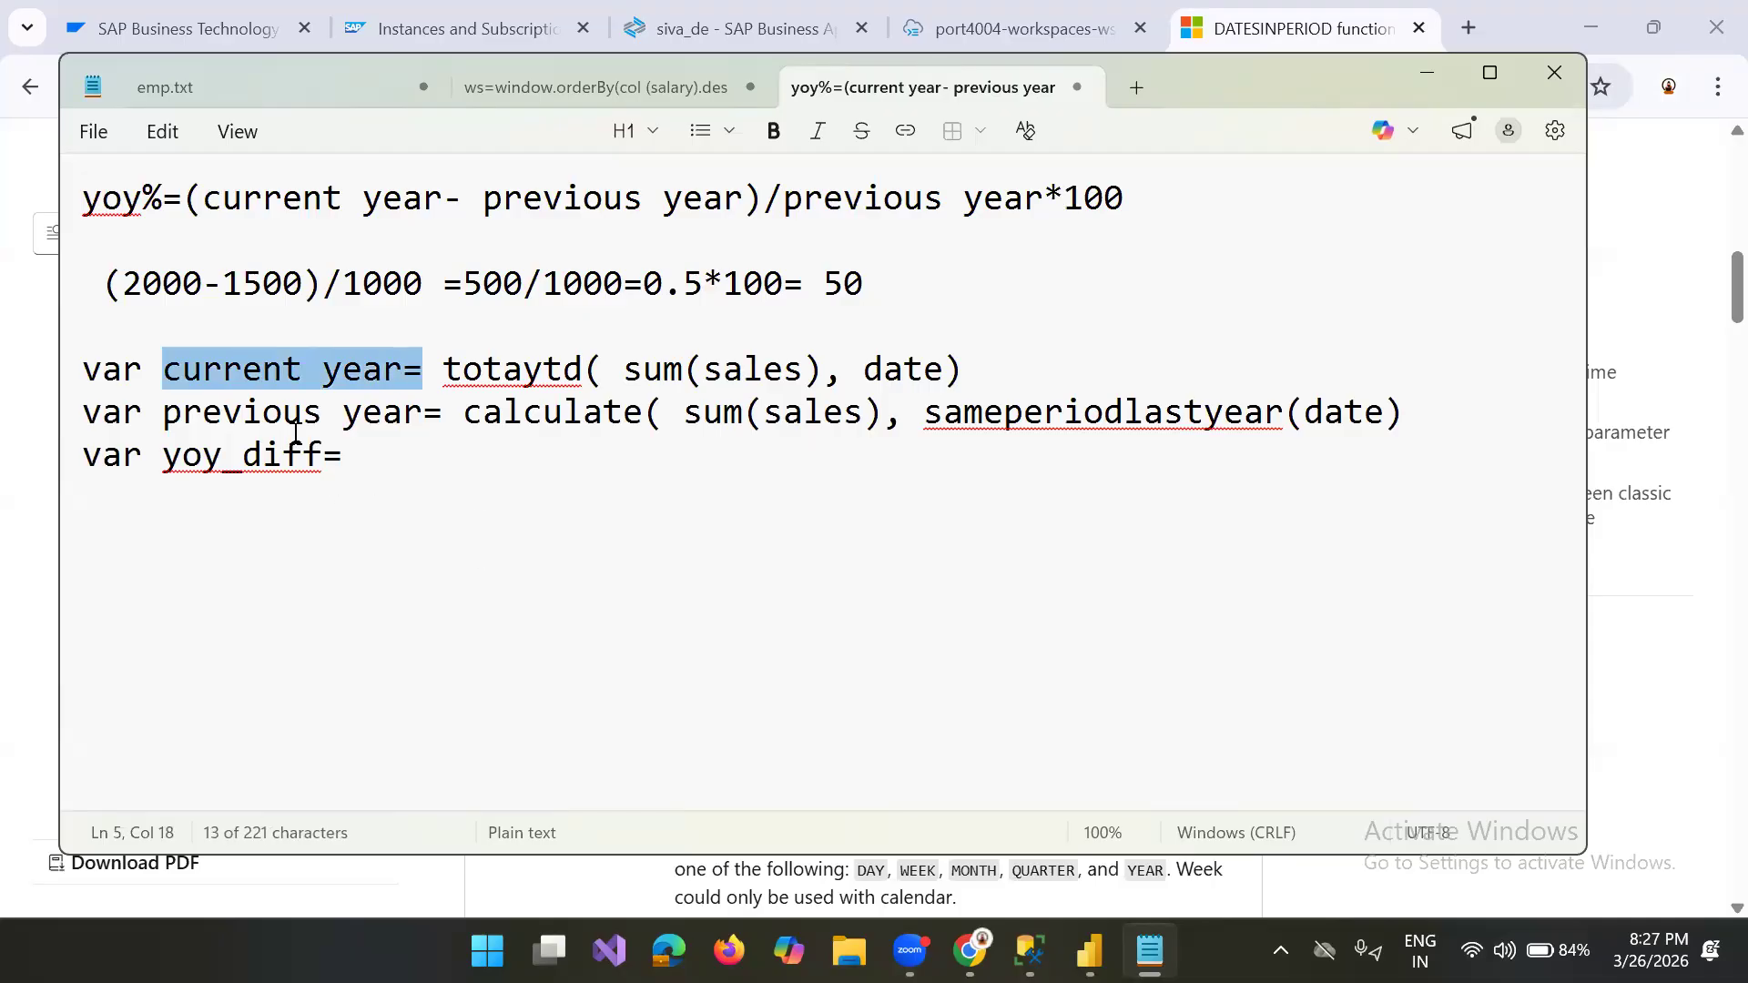
click(373, 444)
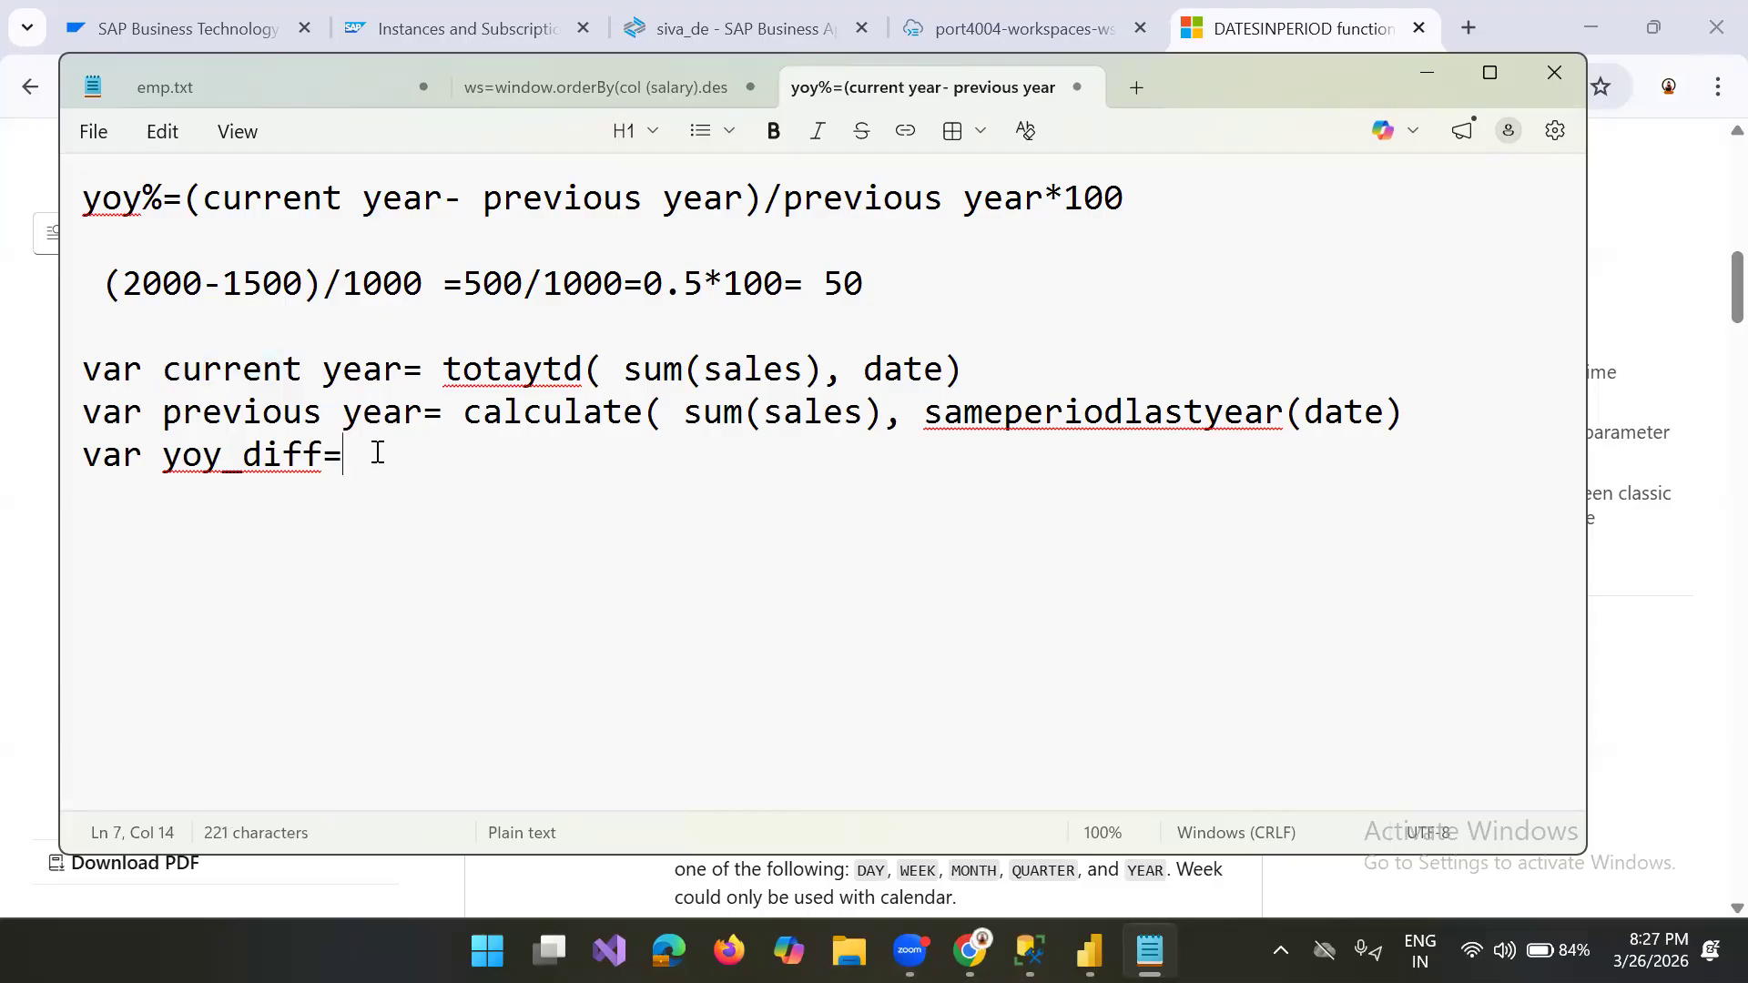
text(cureen)
key(BackSpace)
key(BackSpace)
key(BackSpace)
text(rren)
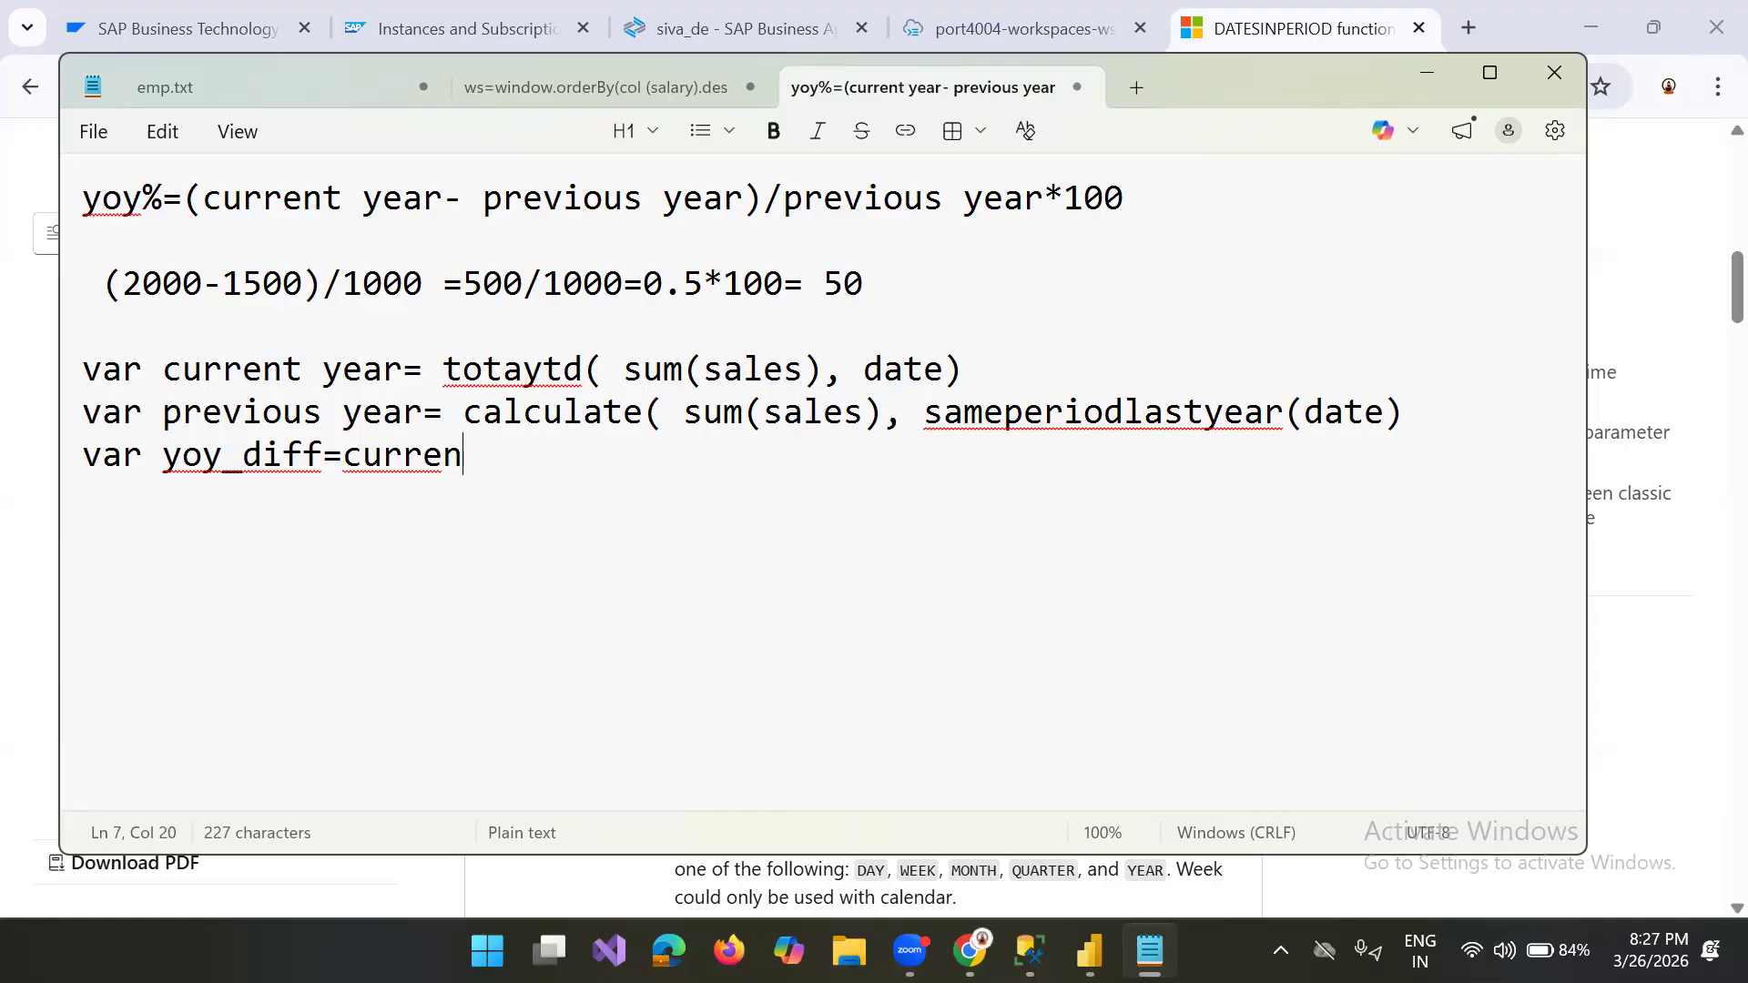
text(t ye)
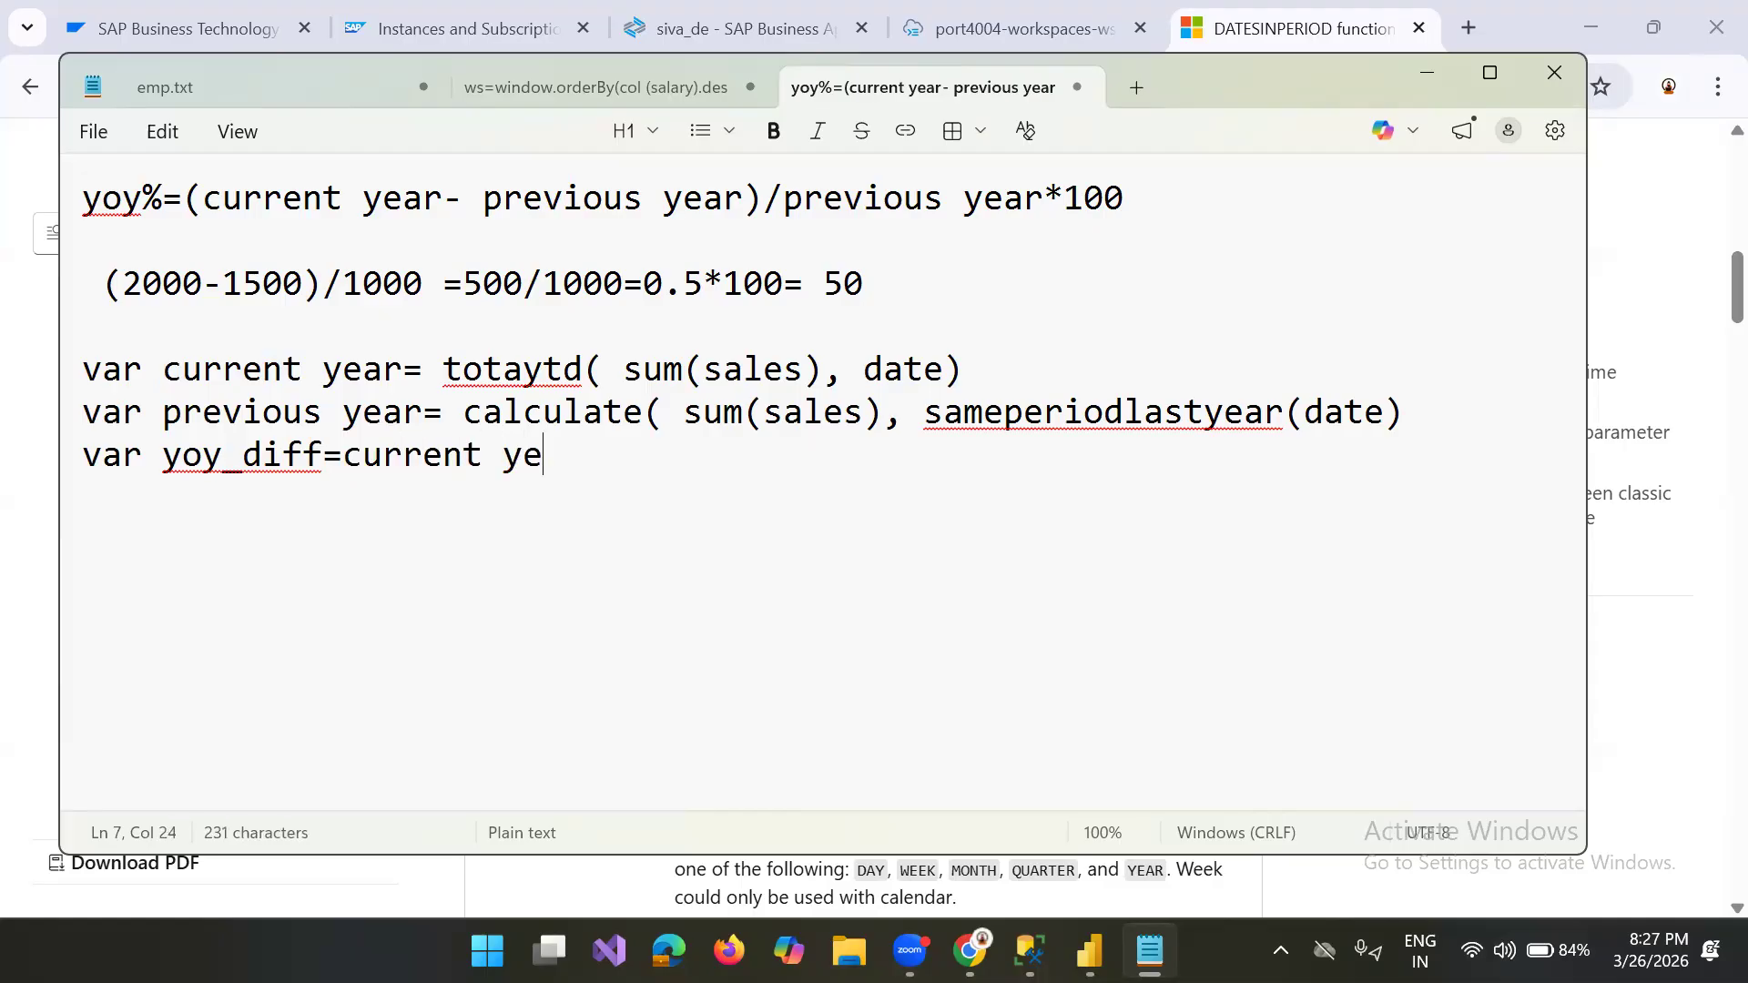
text(ar- previ)
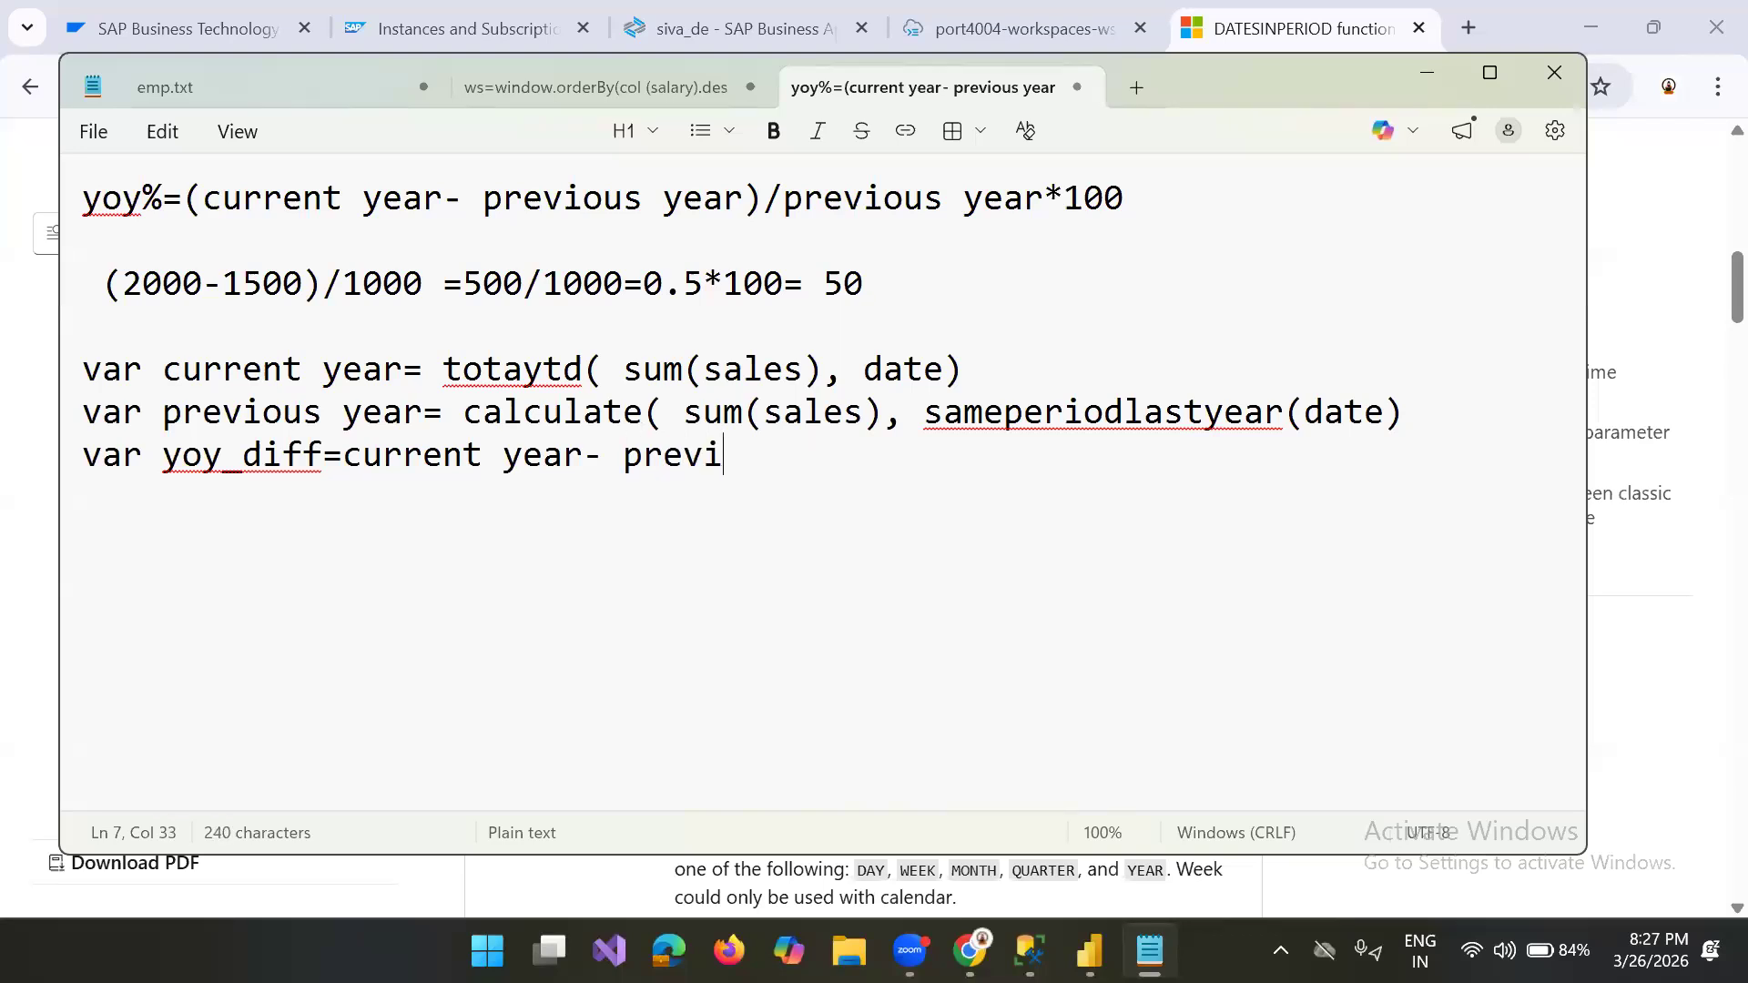
Step: Complete the yoy_diff expression with "- previous year" and start a new line
text(ous year)
key(Return)
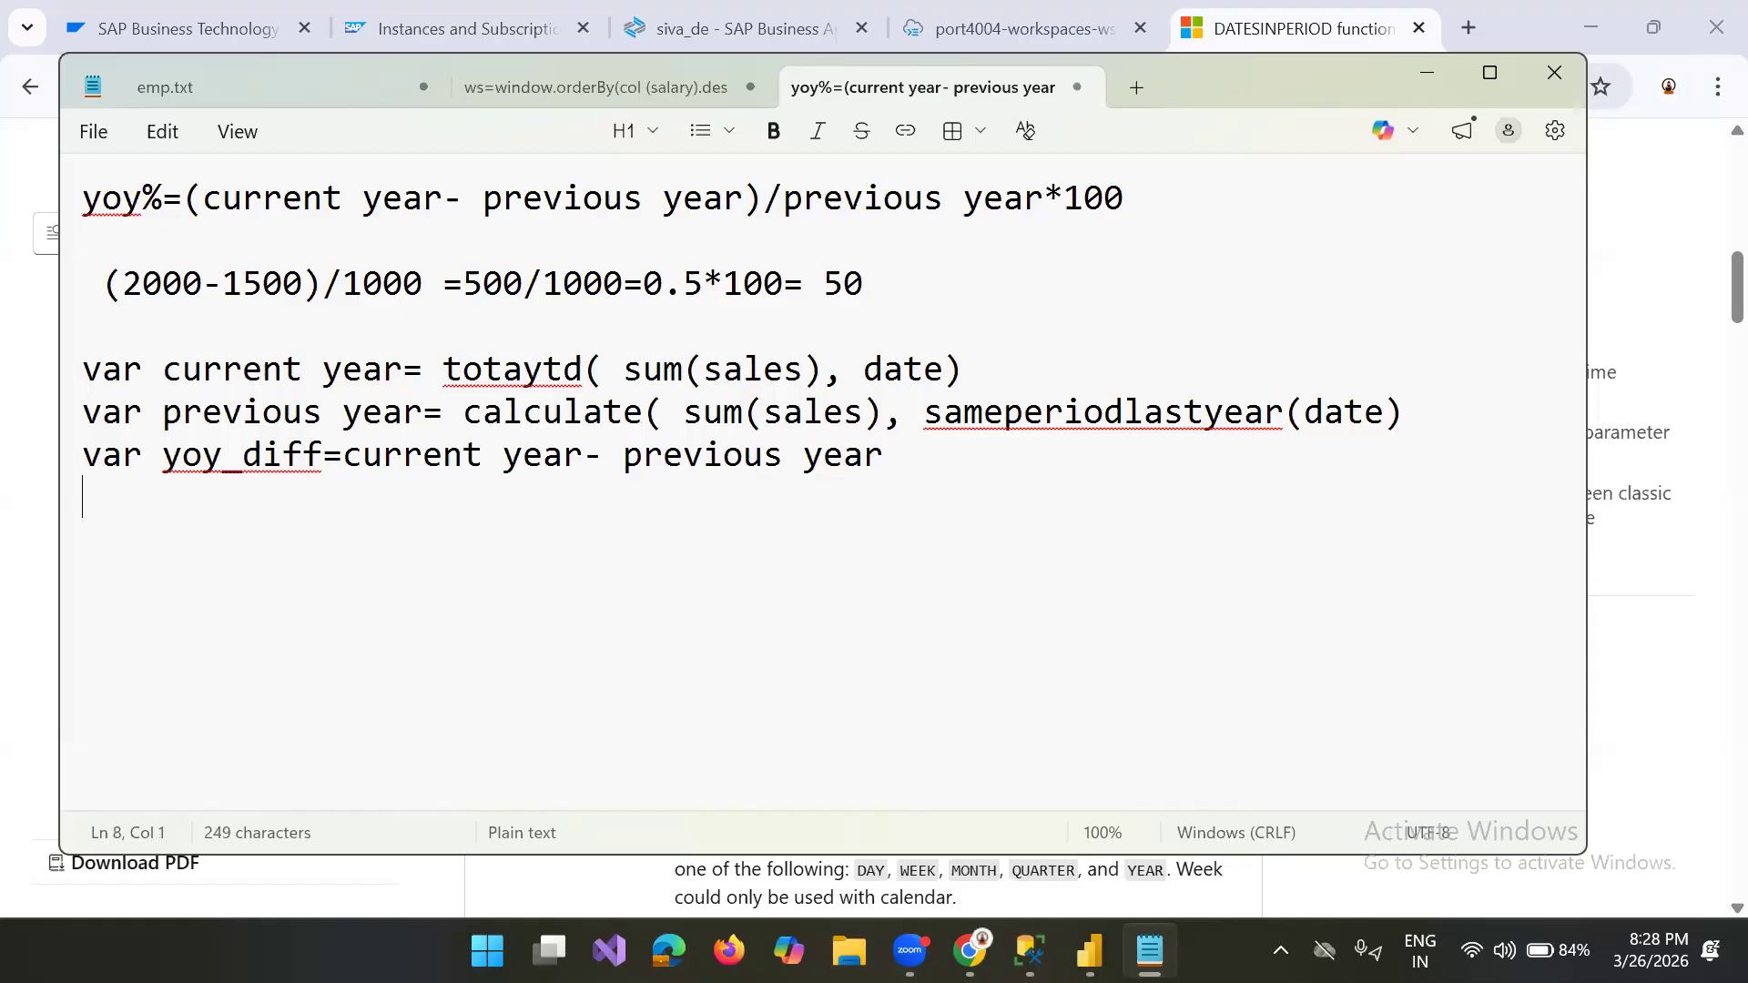
Step: Write "return yoy_diff" on the line directly below the yoy_diff definition
key(Return)
key(BackSpace)
text(retun)
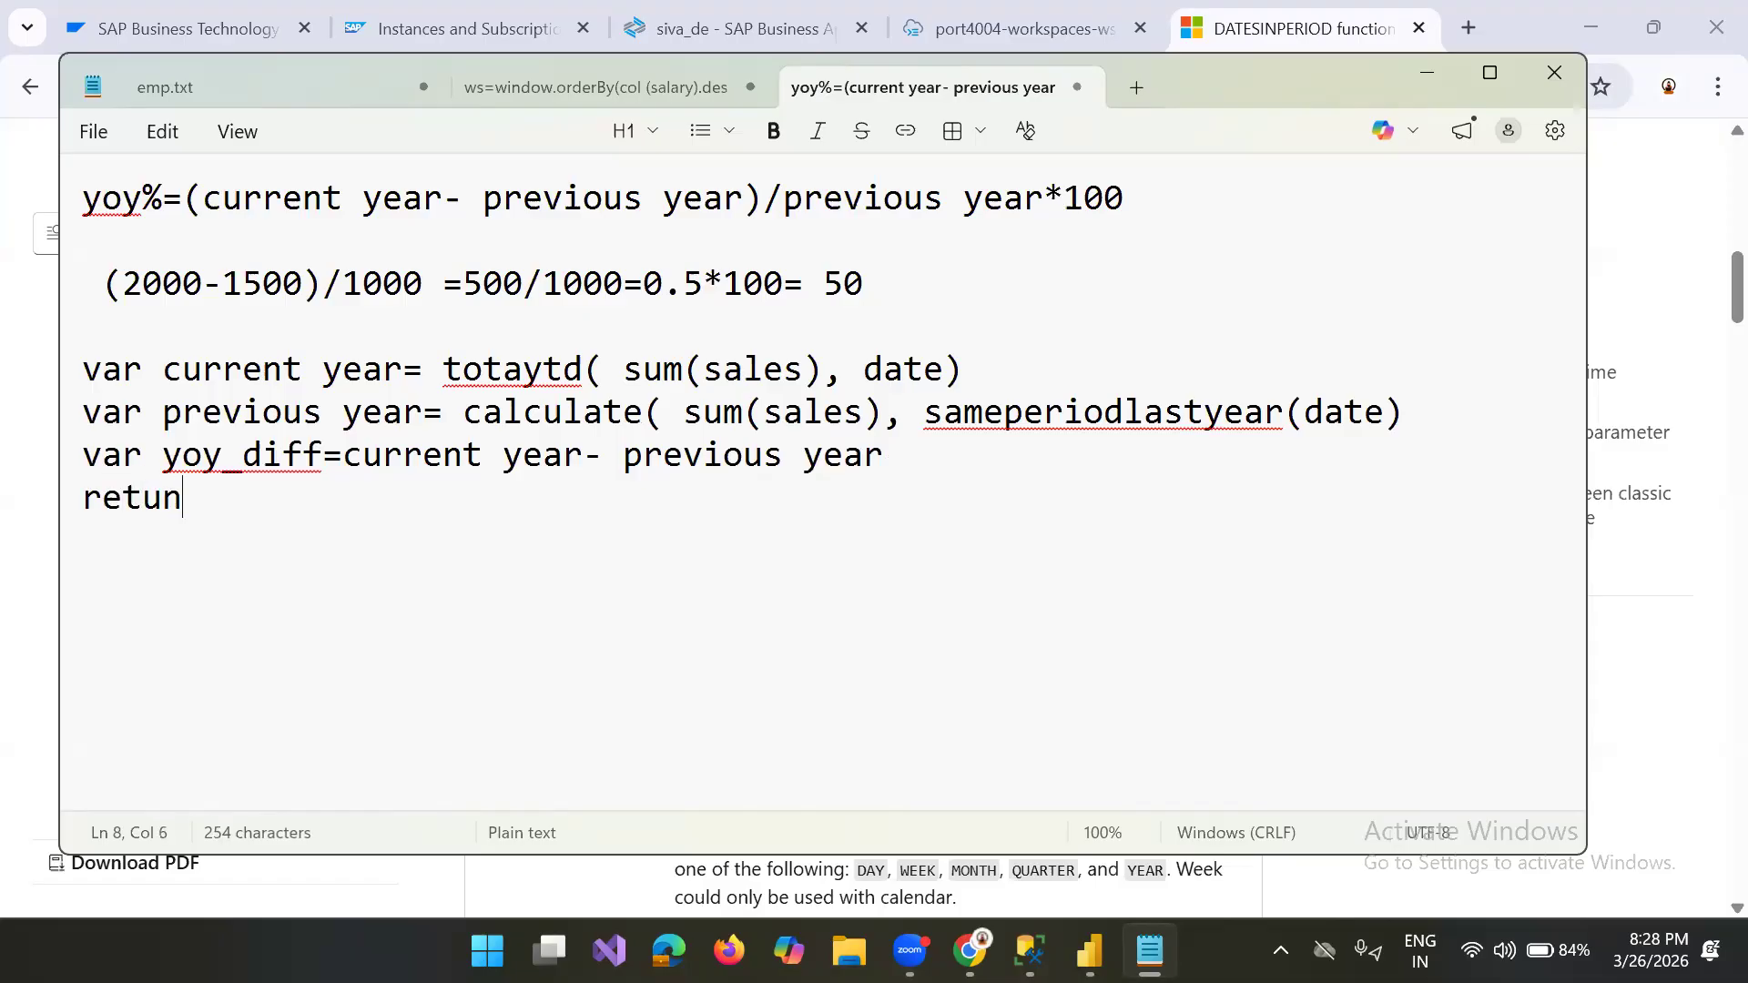
key(BackSpace)
text(rn  yoy)
key(BackSpace)
text(y)
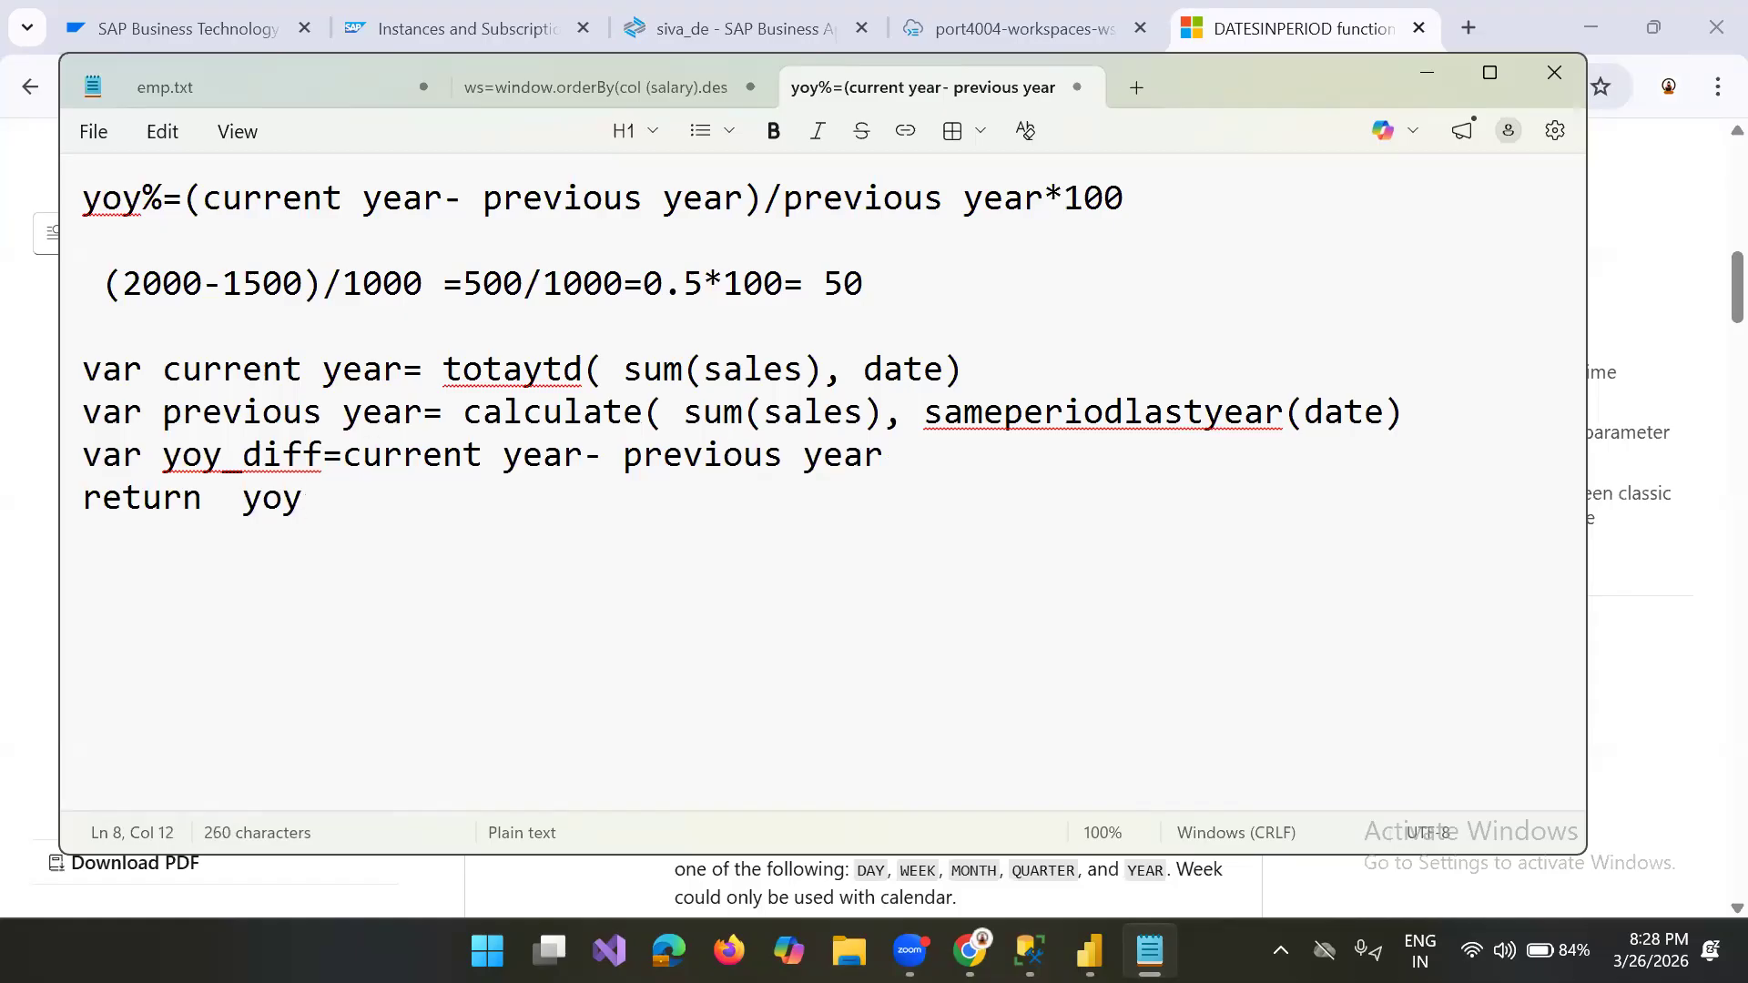
text(_dif)
key(BackSpace)
text(iff)
Step: Wrap the returned value in a divide function, making it "divide(yoy_diff, previousyear)"
click(241, 503)
text(divide()
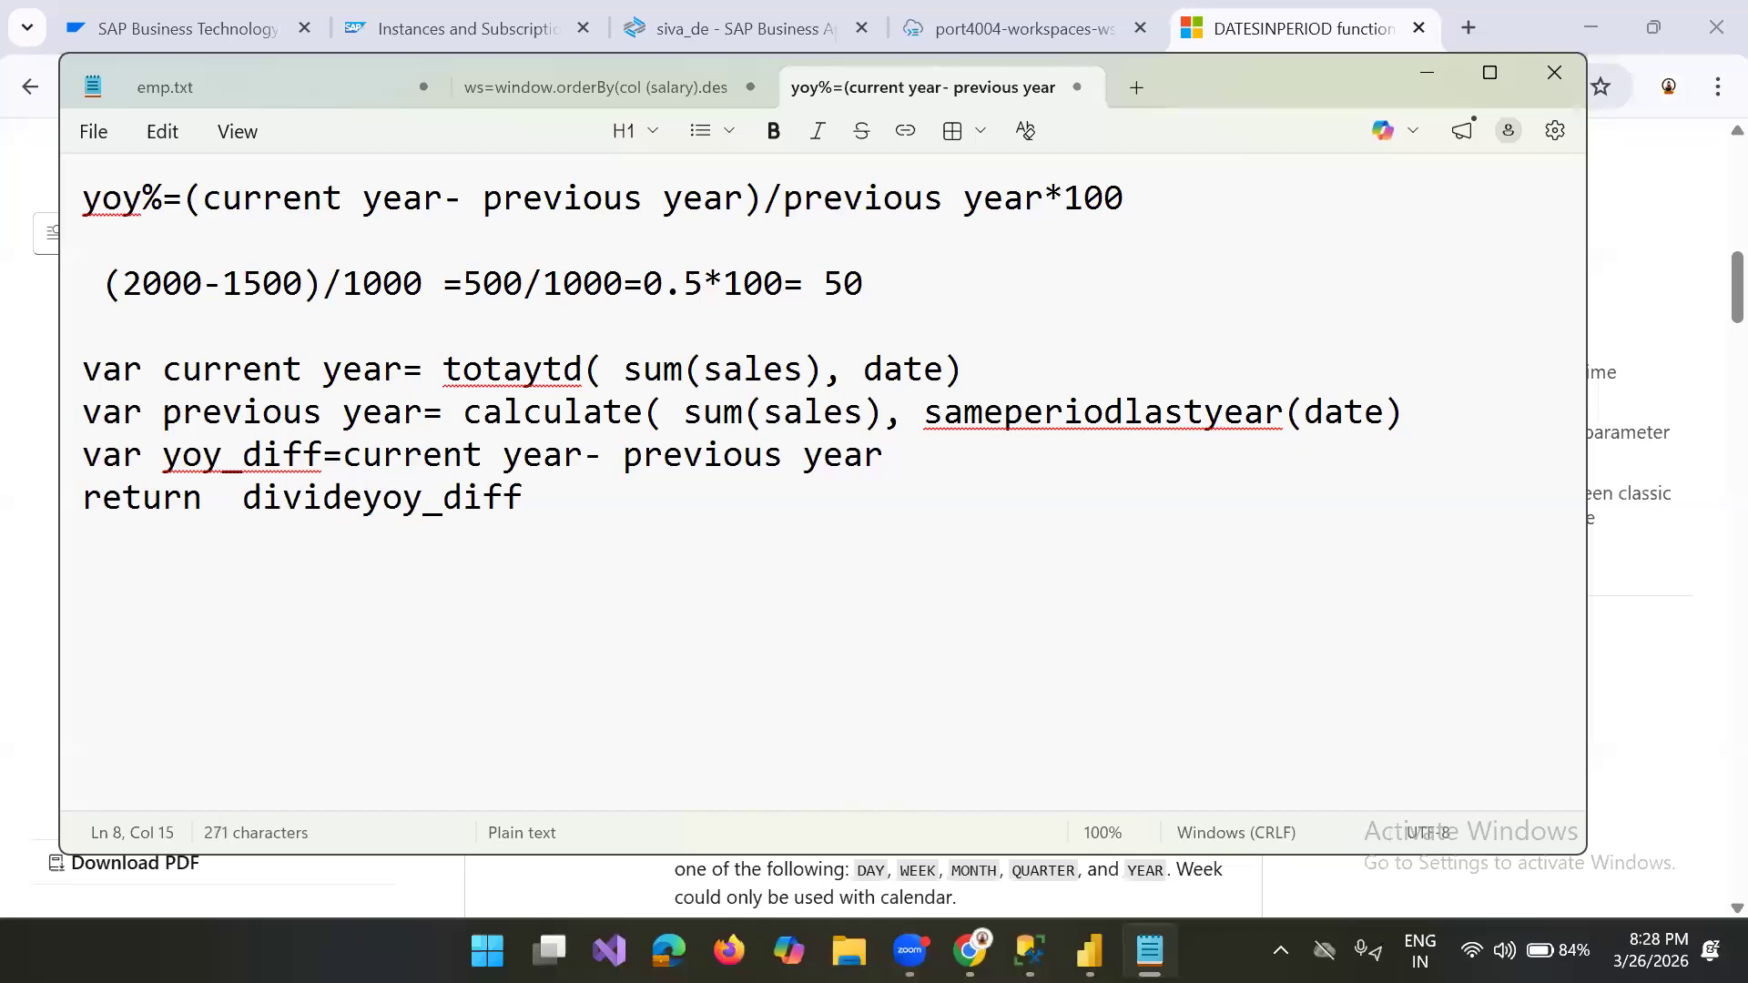
click(619, 483)
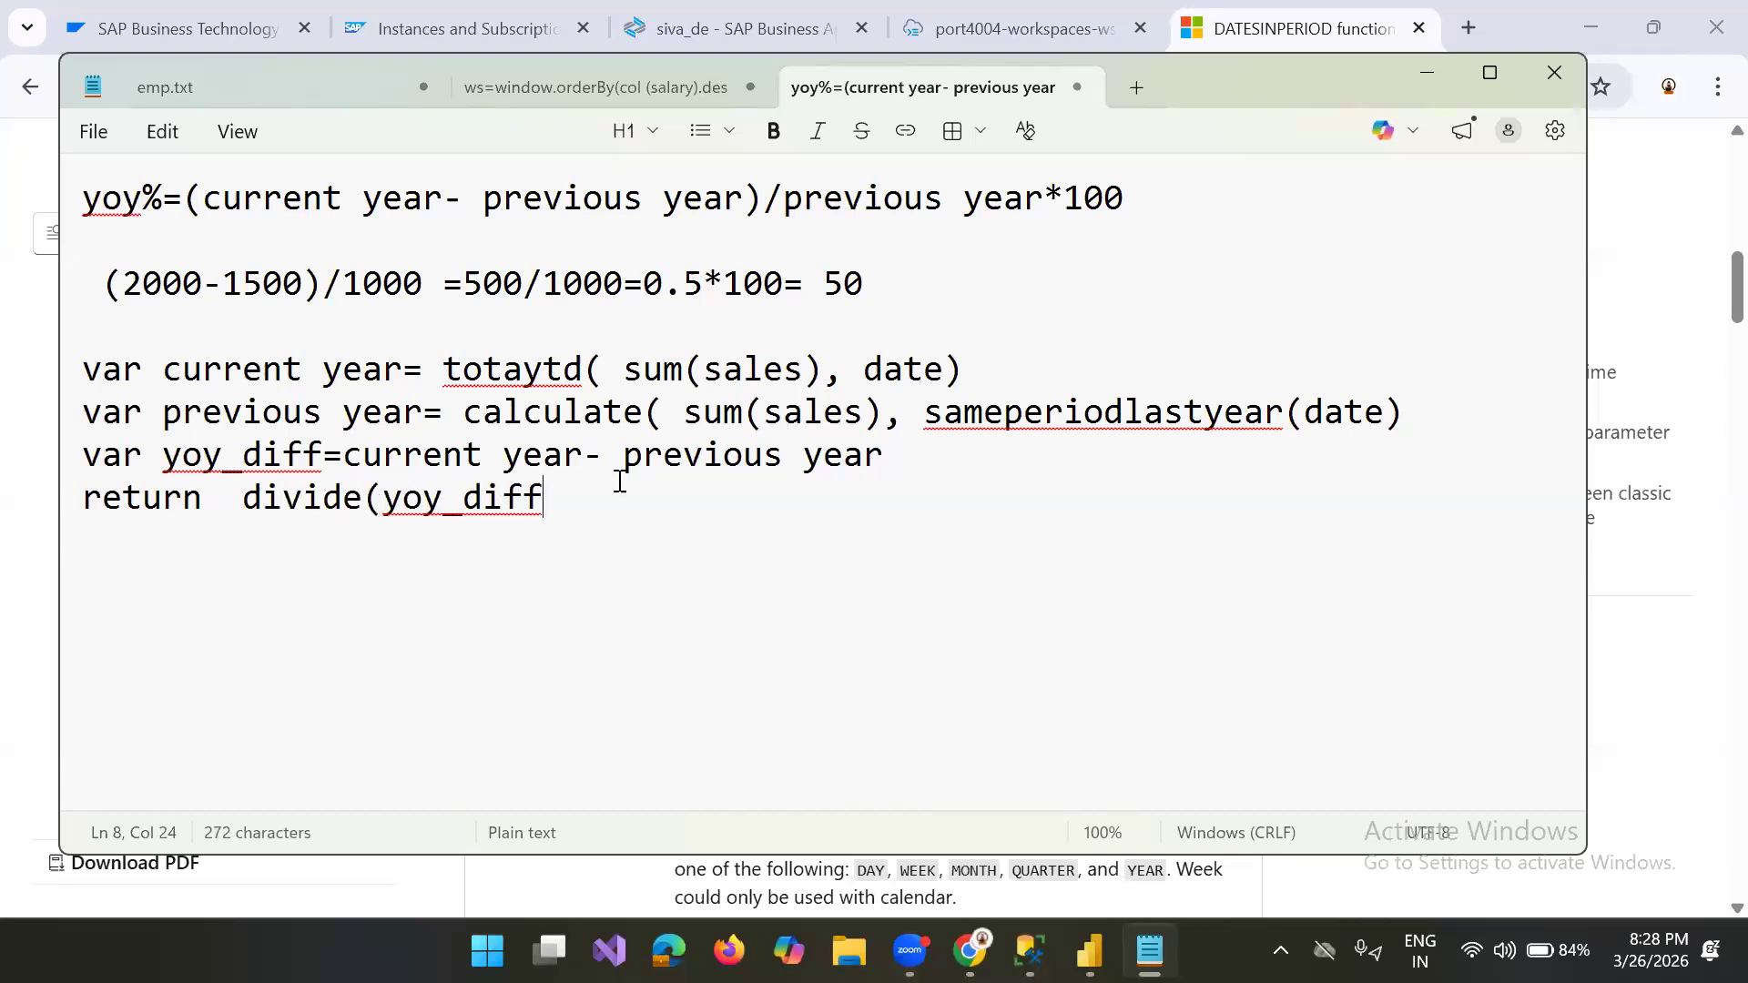
text(, previous)
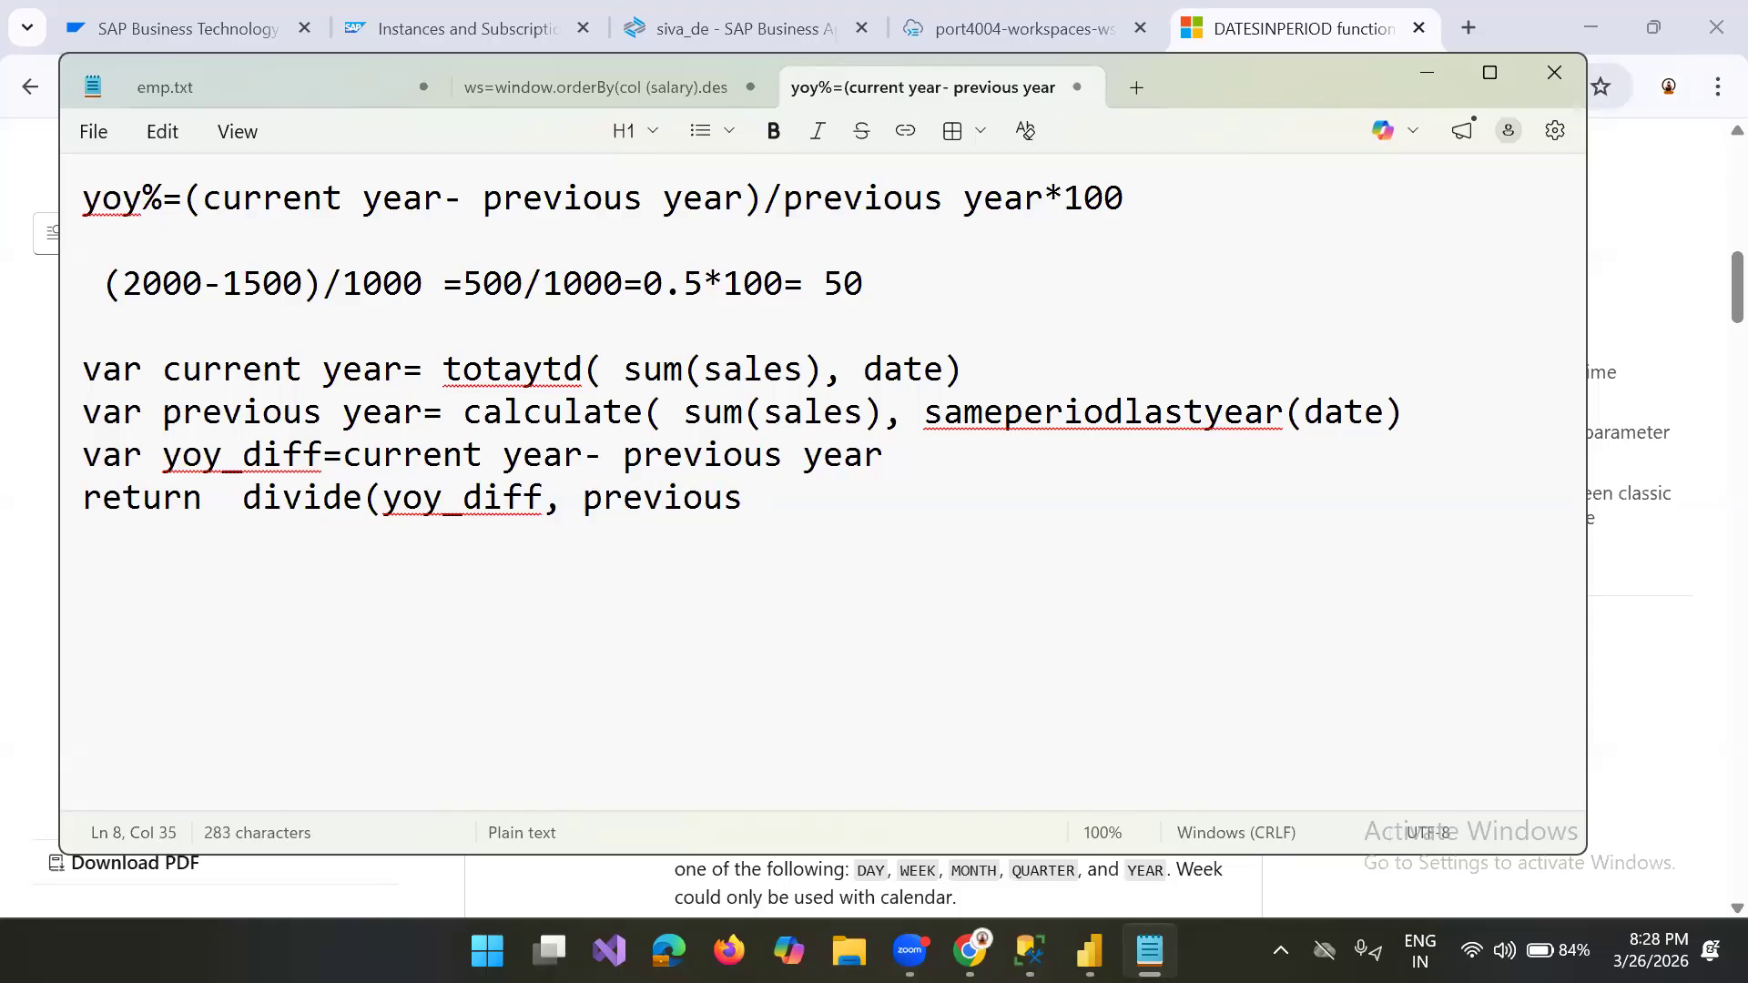
text(year))
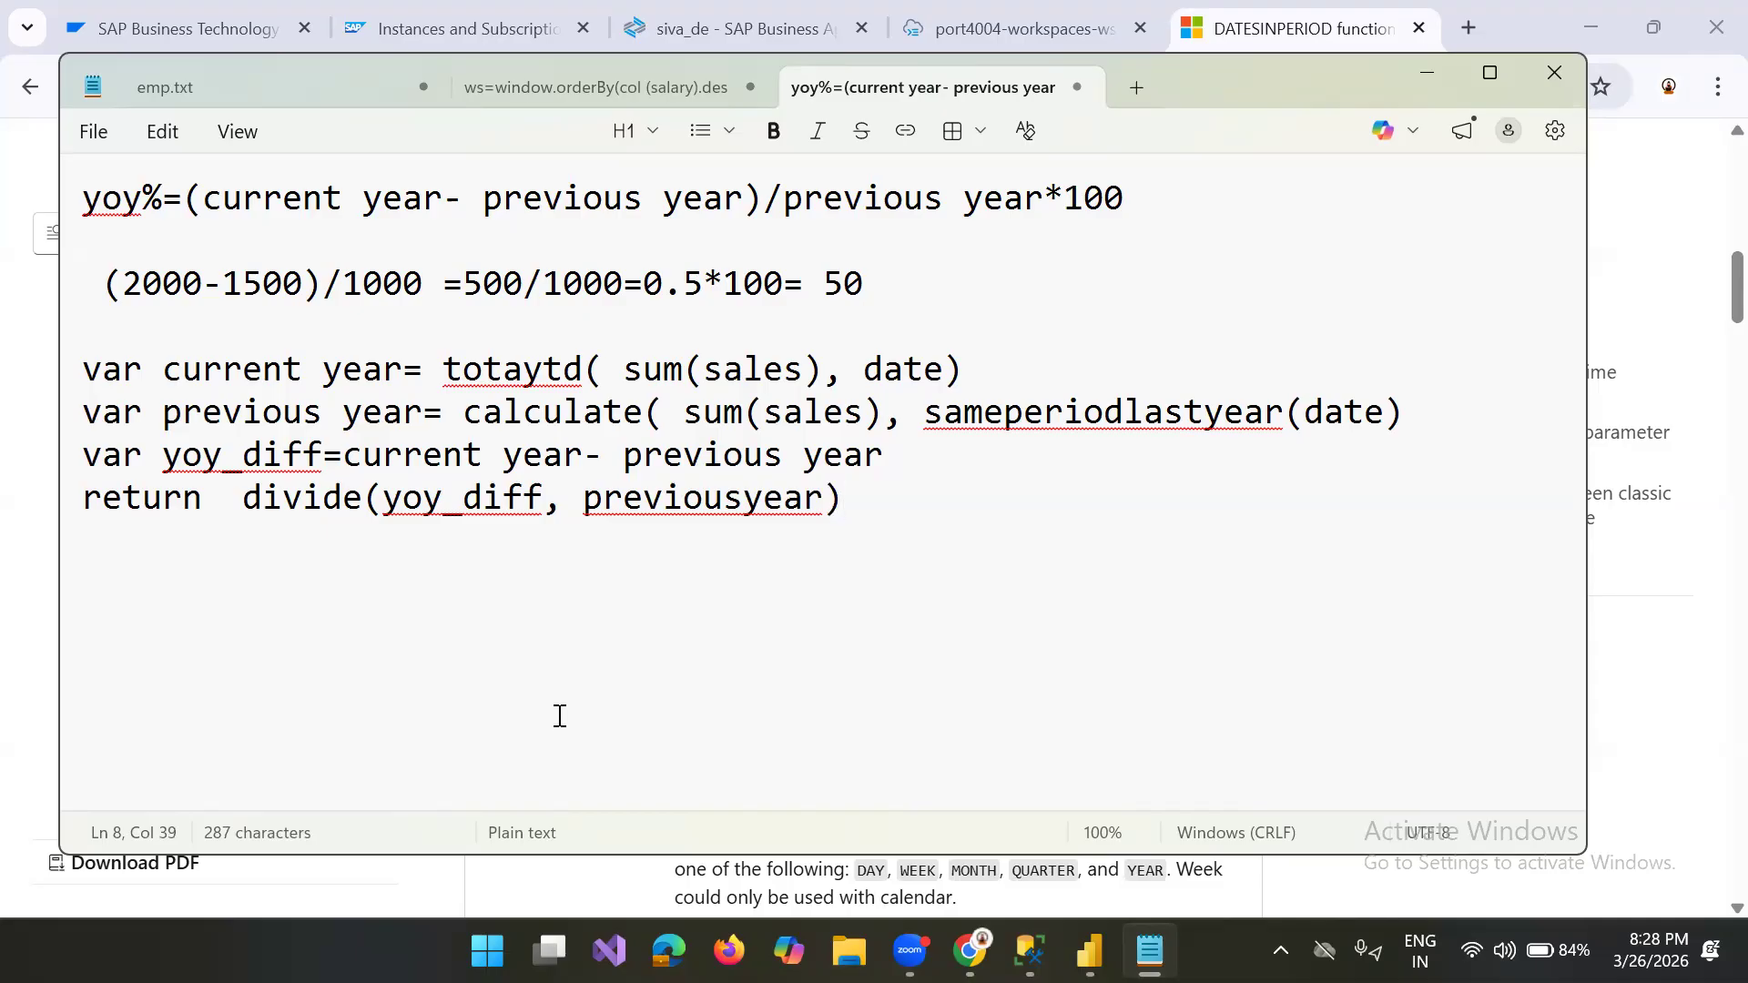
Step: Copy the "totaytd( sum(sales), date)" expression to a separate line below the return statement and append a minus sign
drag(444, 371, 974, 361)
key(ctrl+c)
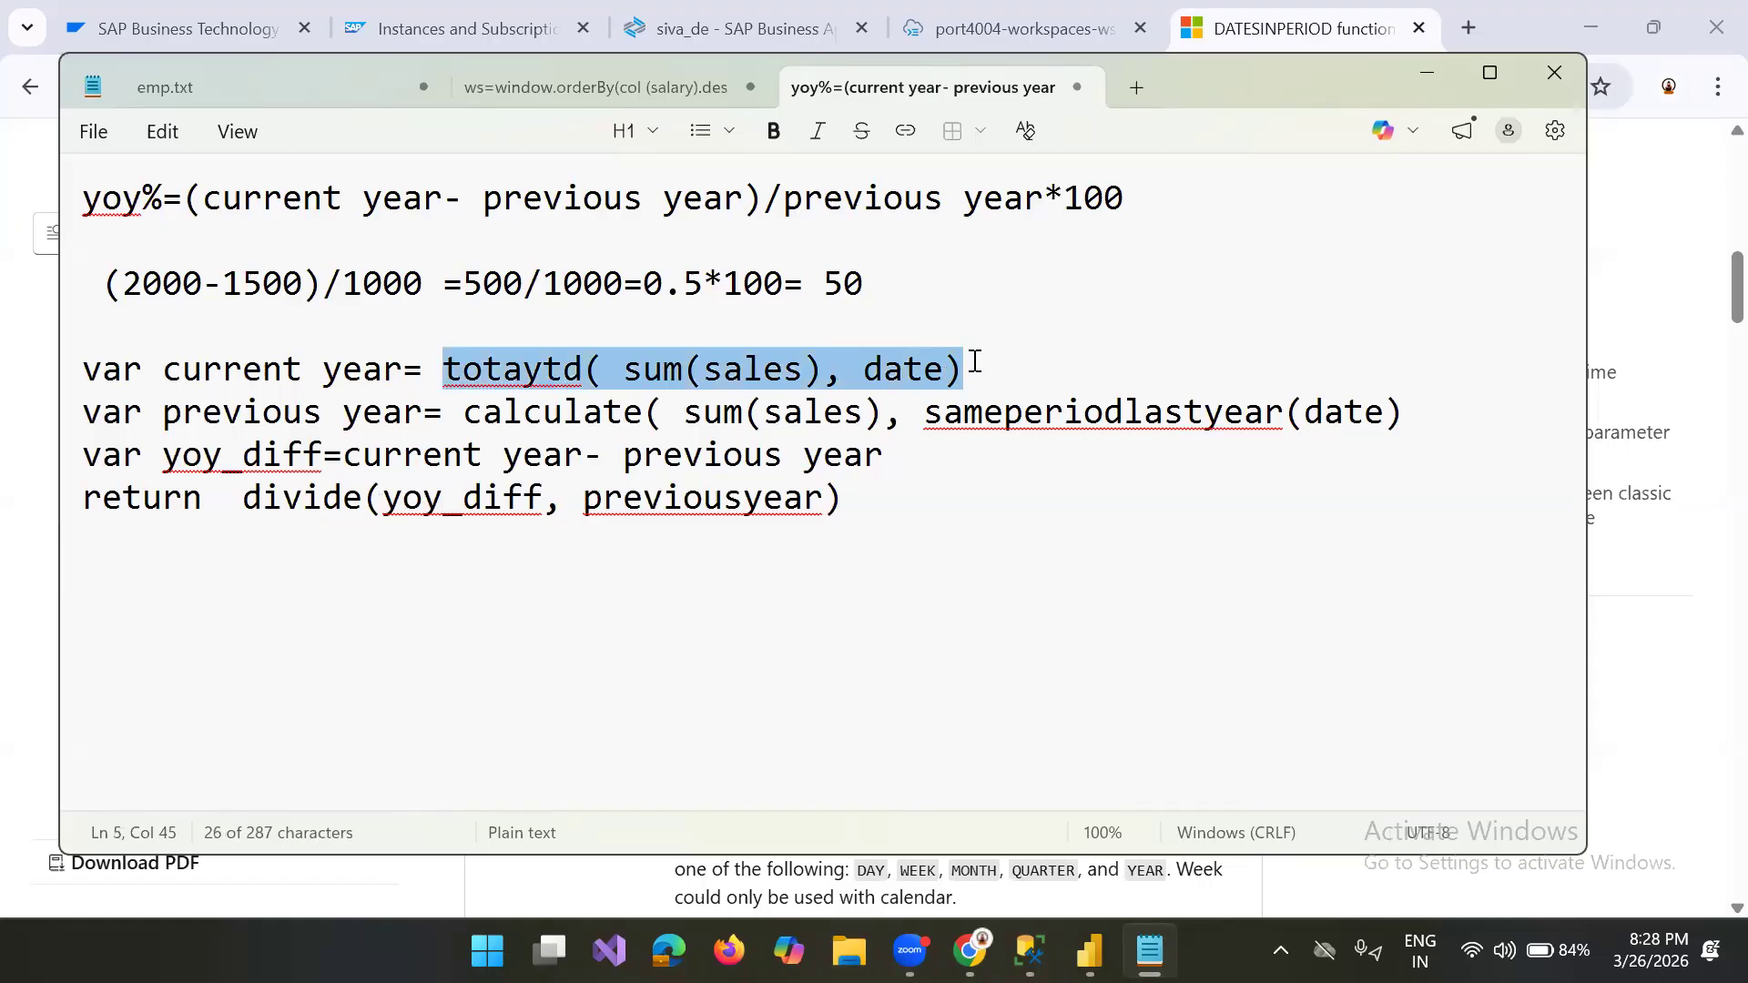
click(361, 626)
key(Return)
key(Return)
key(ctrl+v)
text(-)
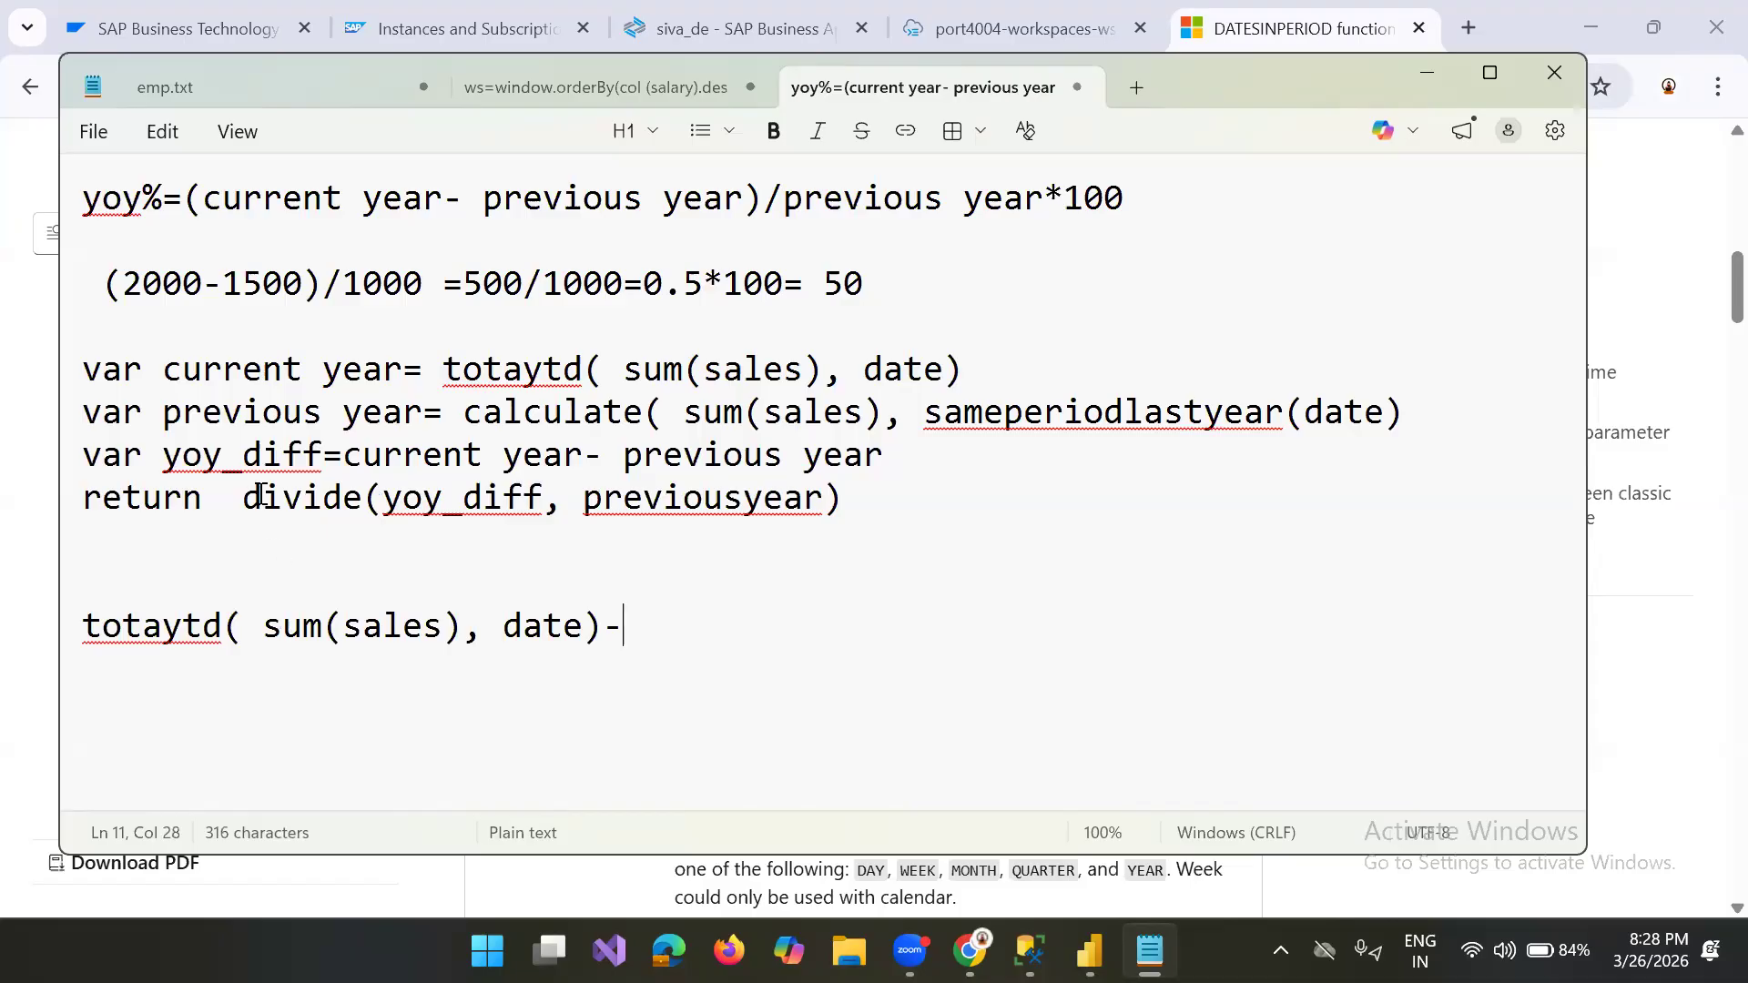
Step: Add the missing closing parenthesis to the previous year definition and append a copy of its calculate expression after the minus sign
click(462, 410)
mouse_move(464, 411)
mouse_down()
mouse_move(1268, 410)
mouse_move(1417, 433)
mouse_move(1405, 410)
mouse_move(1409, 426)
mouse_move(462, 412)
mouse_up()
key(ctrl+c)
click(1405, 415)
text())
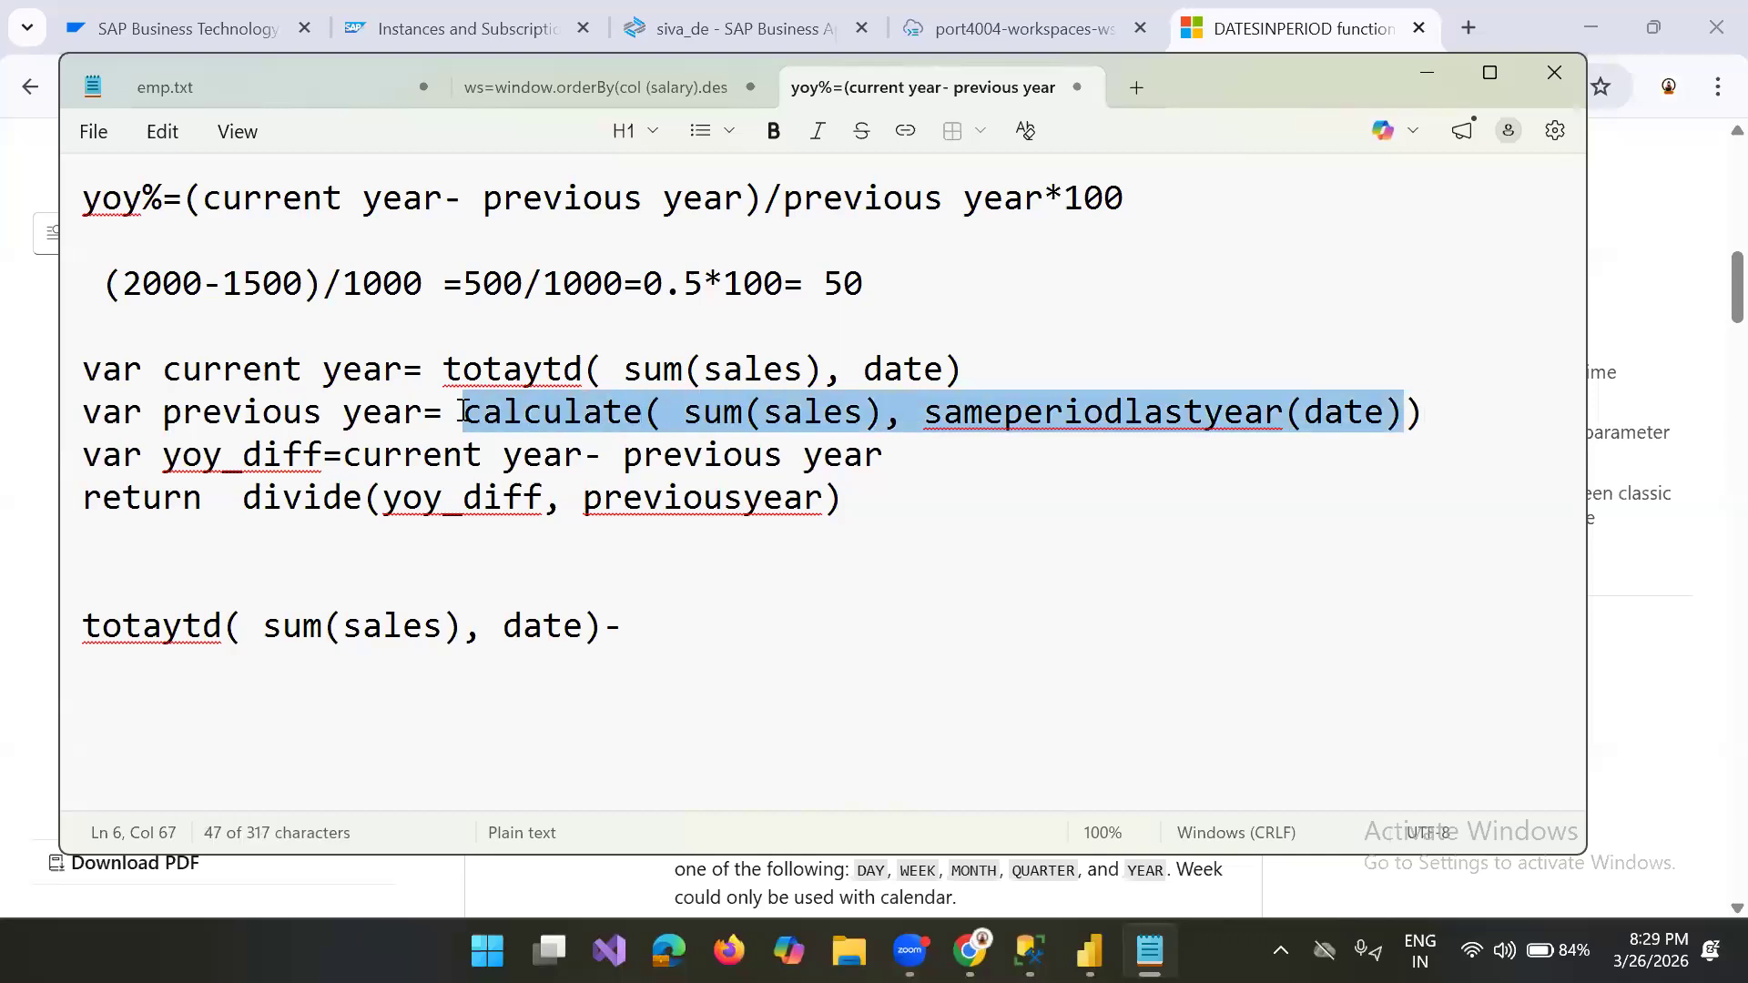
click(709, 641)
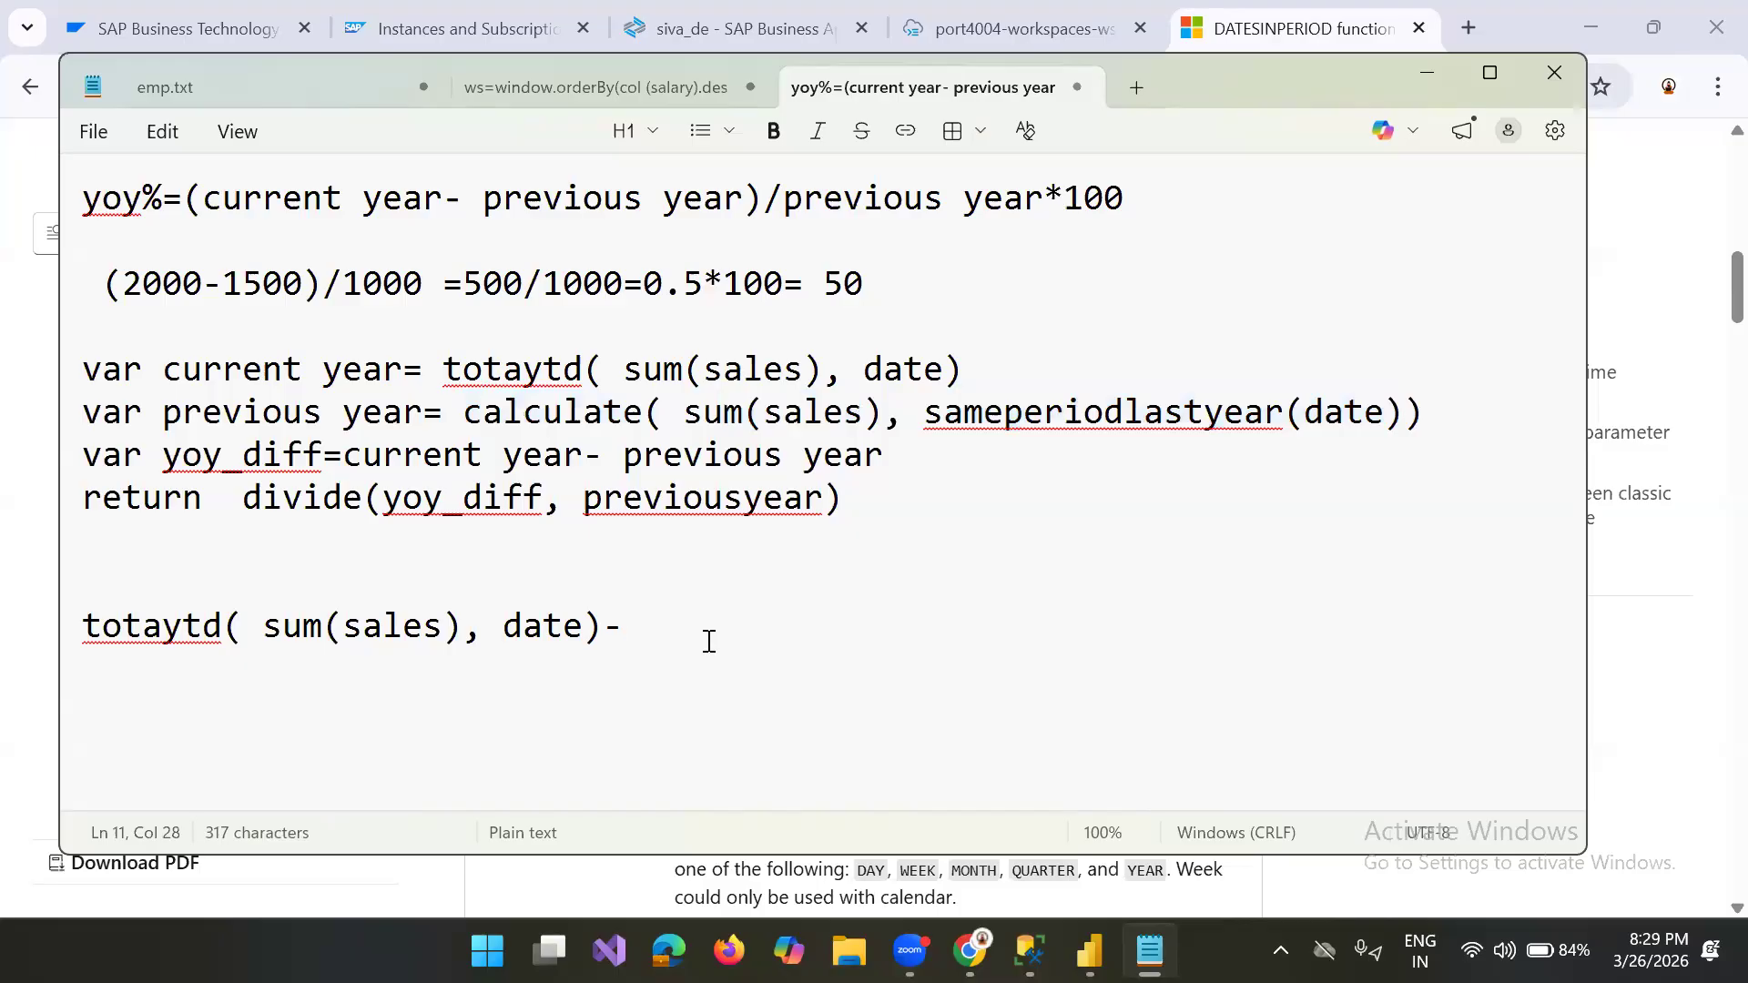
key(ctrl+v)
Step: Wrap the subtraction in "divide(", add a comma and the copied calculate expression as the denominator, and close with "))"
triple_click(84, 635)
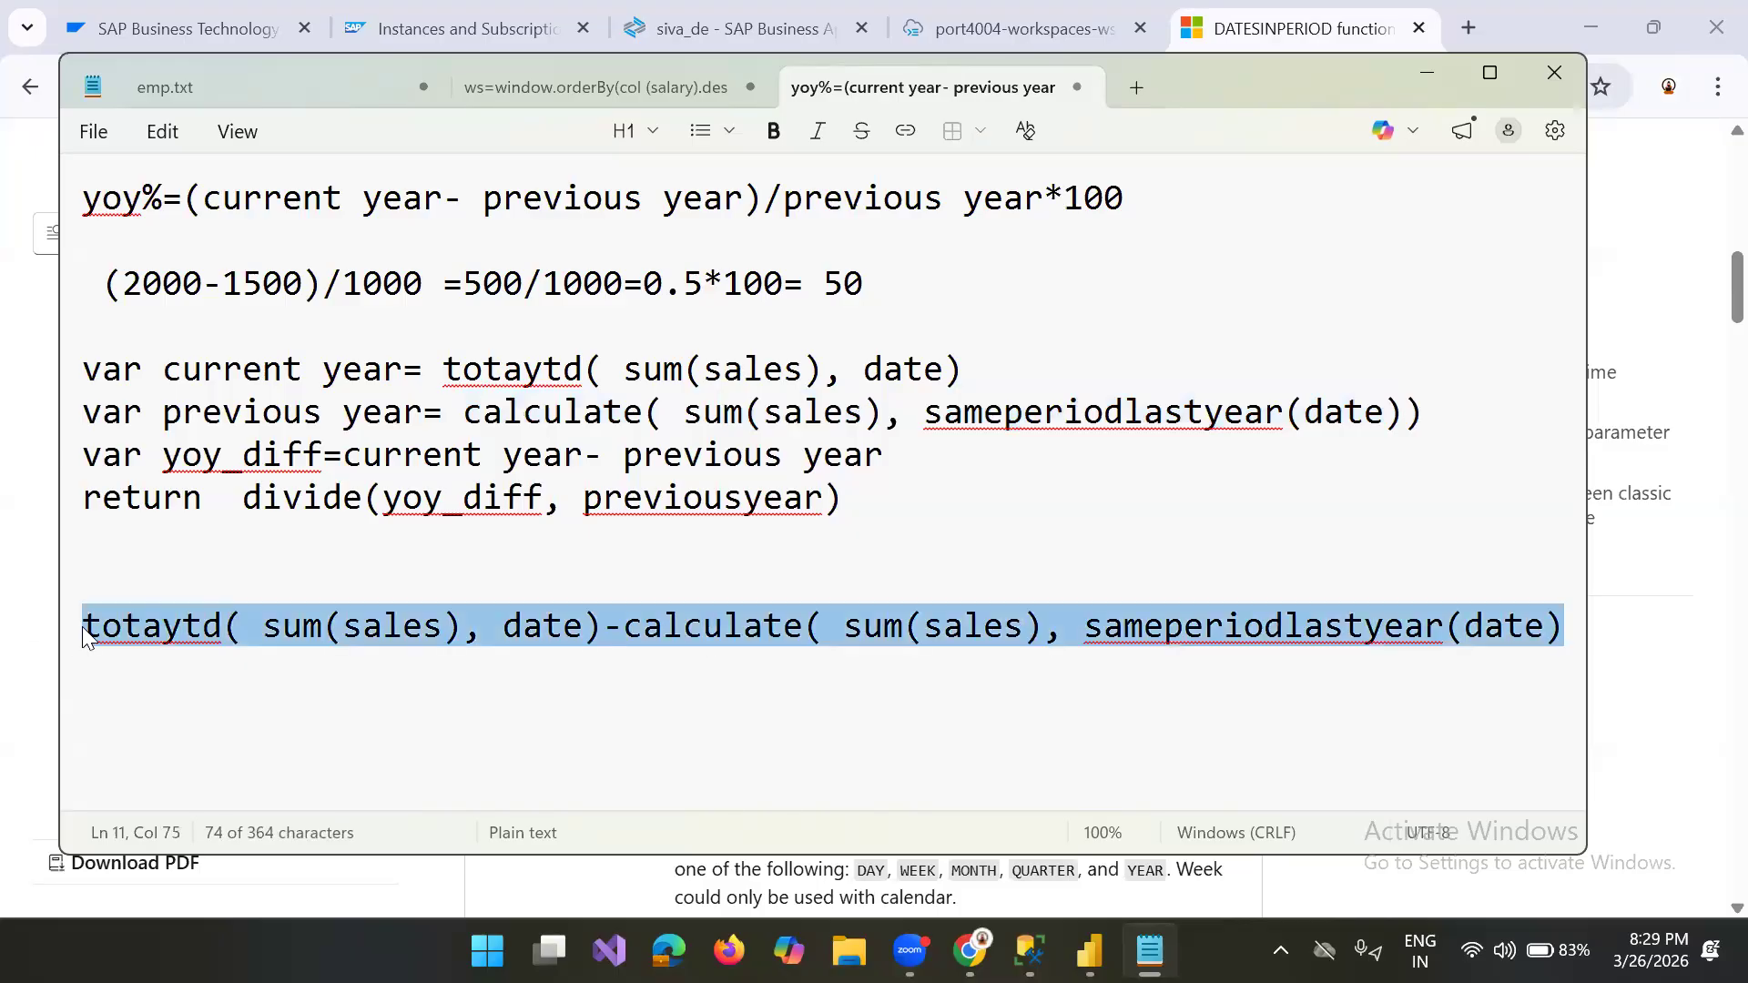
click(83, 629)
text(()
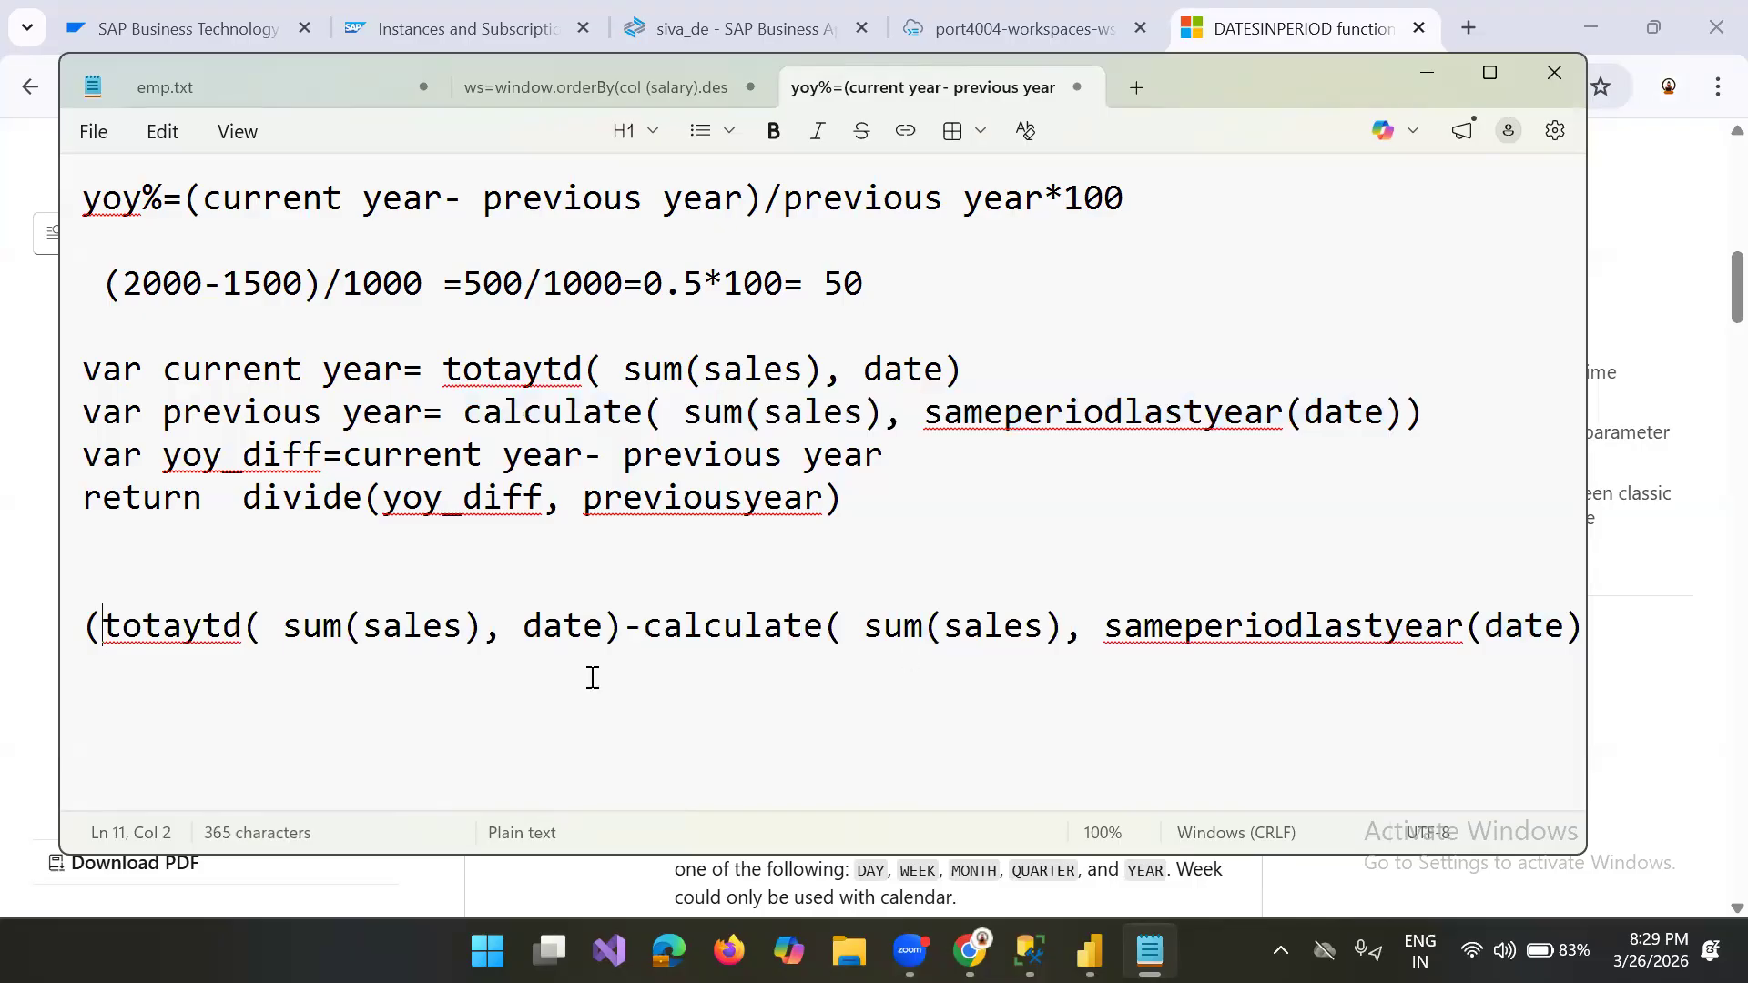
click(89, 627)
text(divide)
click(610, 664)
text(,)
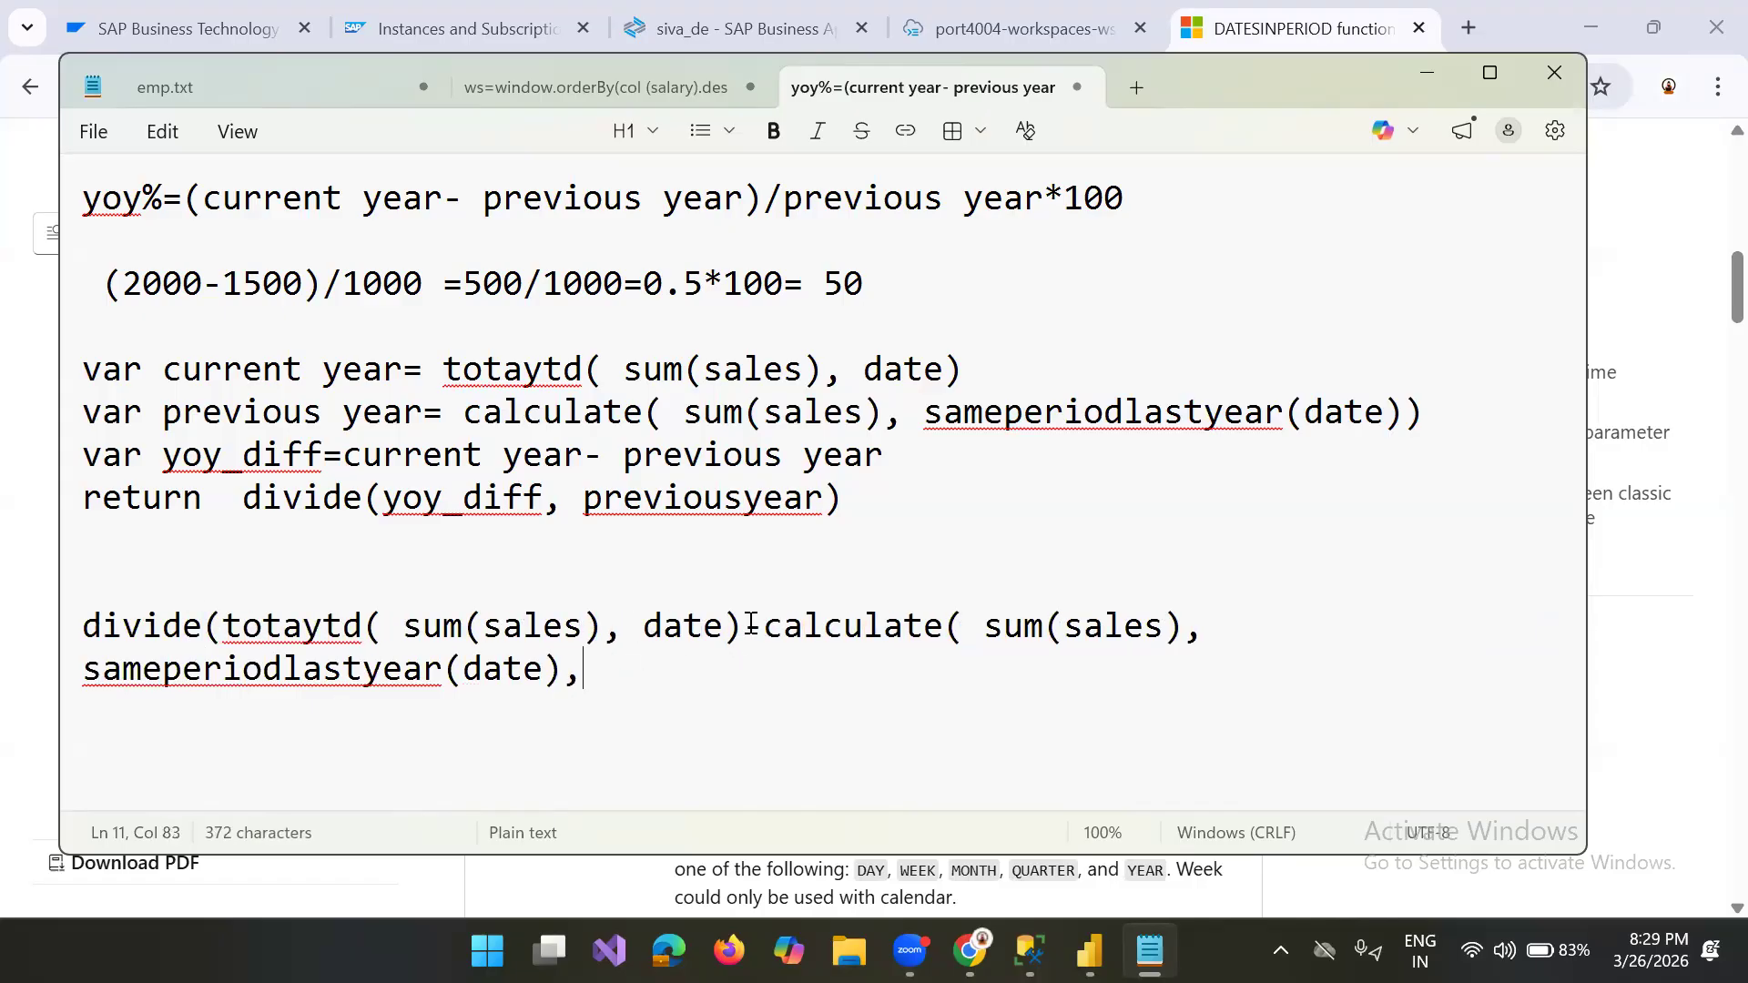
key(ctrl+v)
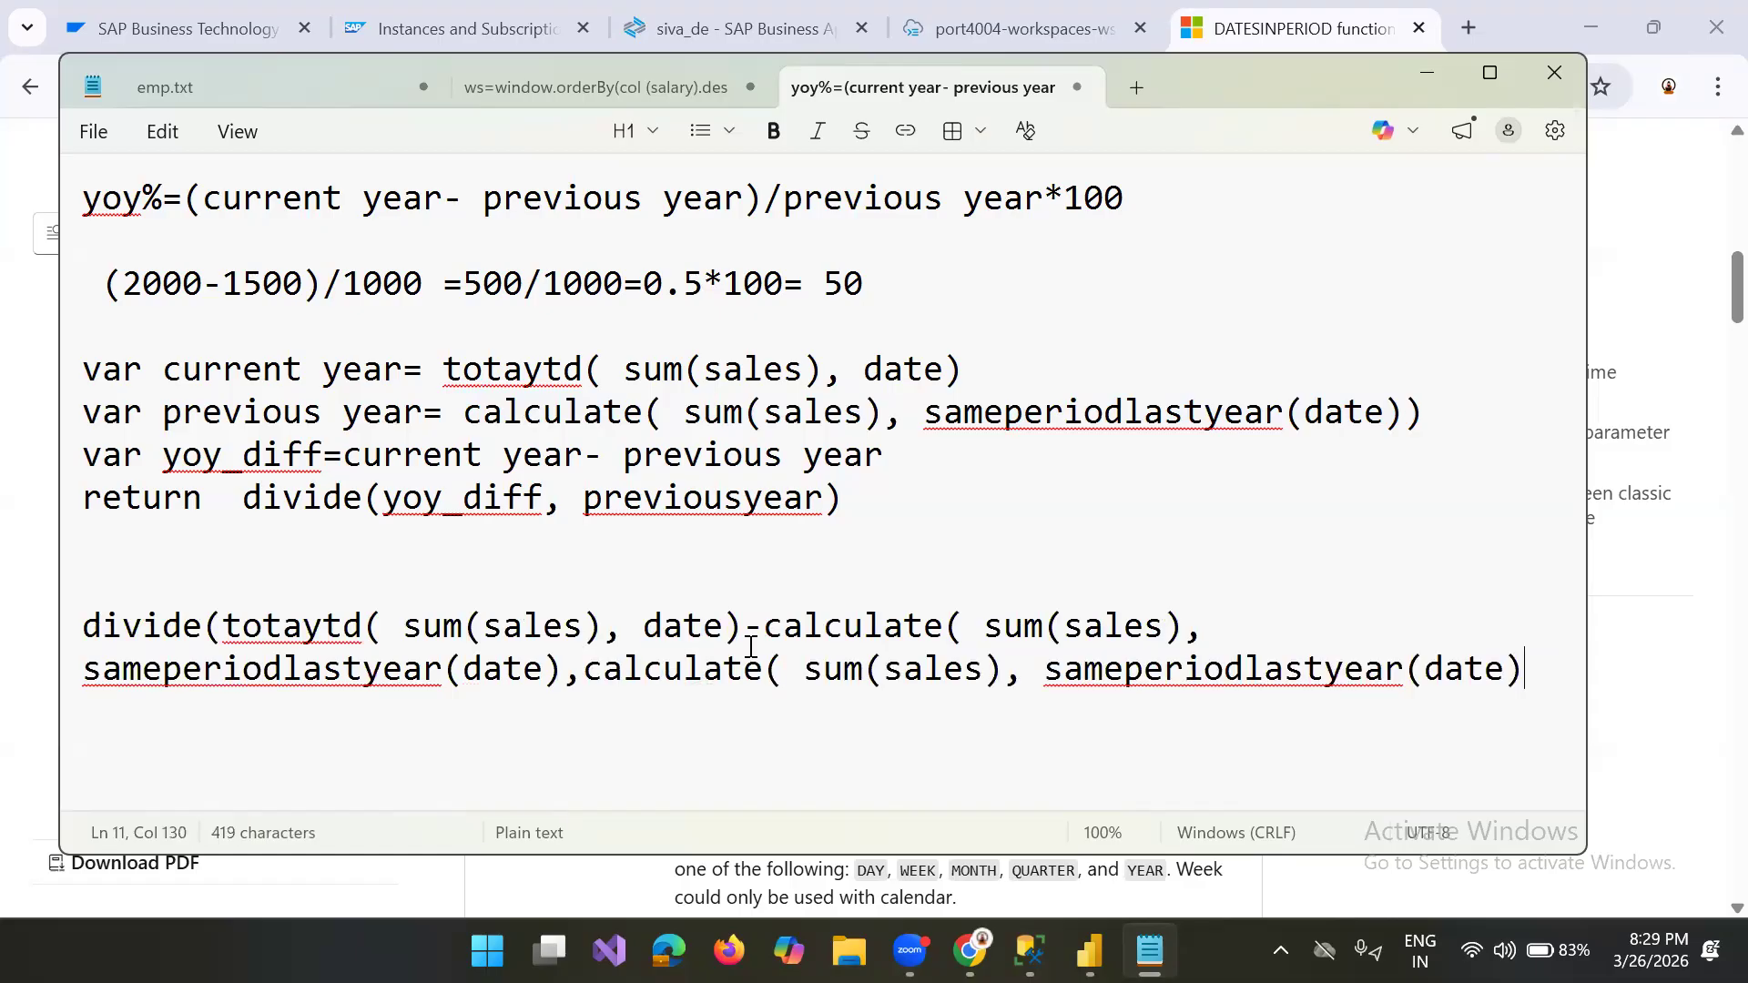
text()))
Step: Insert a line reading "or" between the variable-based version and the single divide expression
click(199, 537)
key(Return)
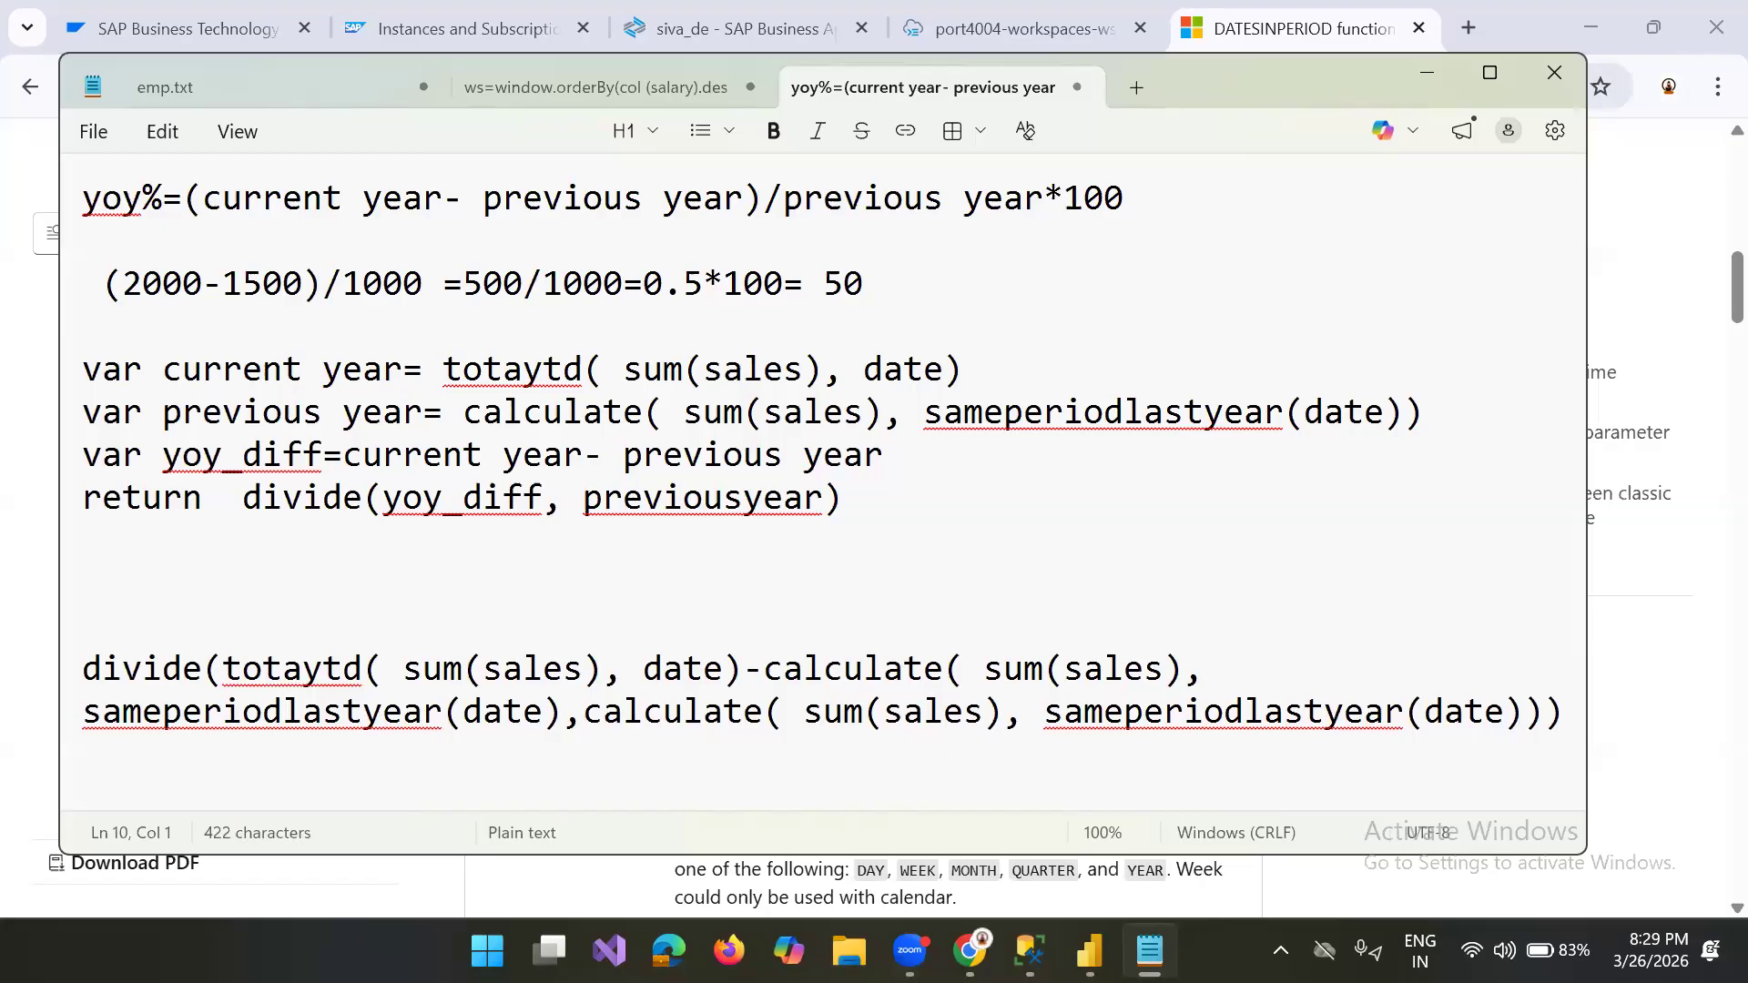
text(or)
Step: Add several blank lines below the divide expression and return to the beginning of the note
click(1560, 717)
key(Return)
key(Return)
key(Return)
key(Return)
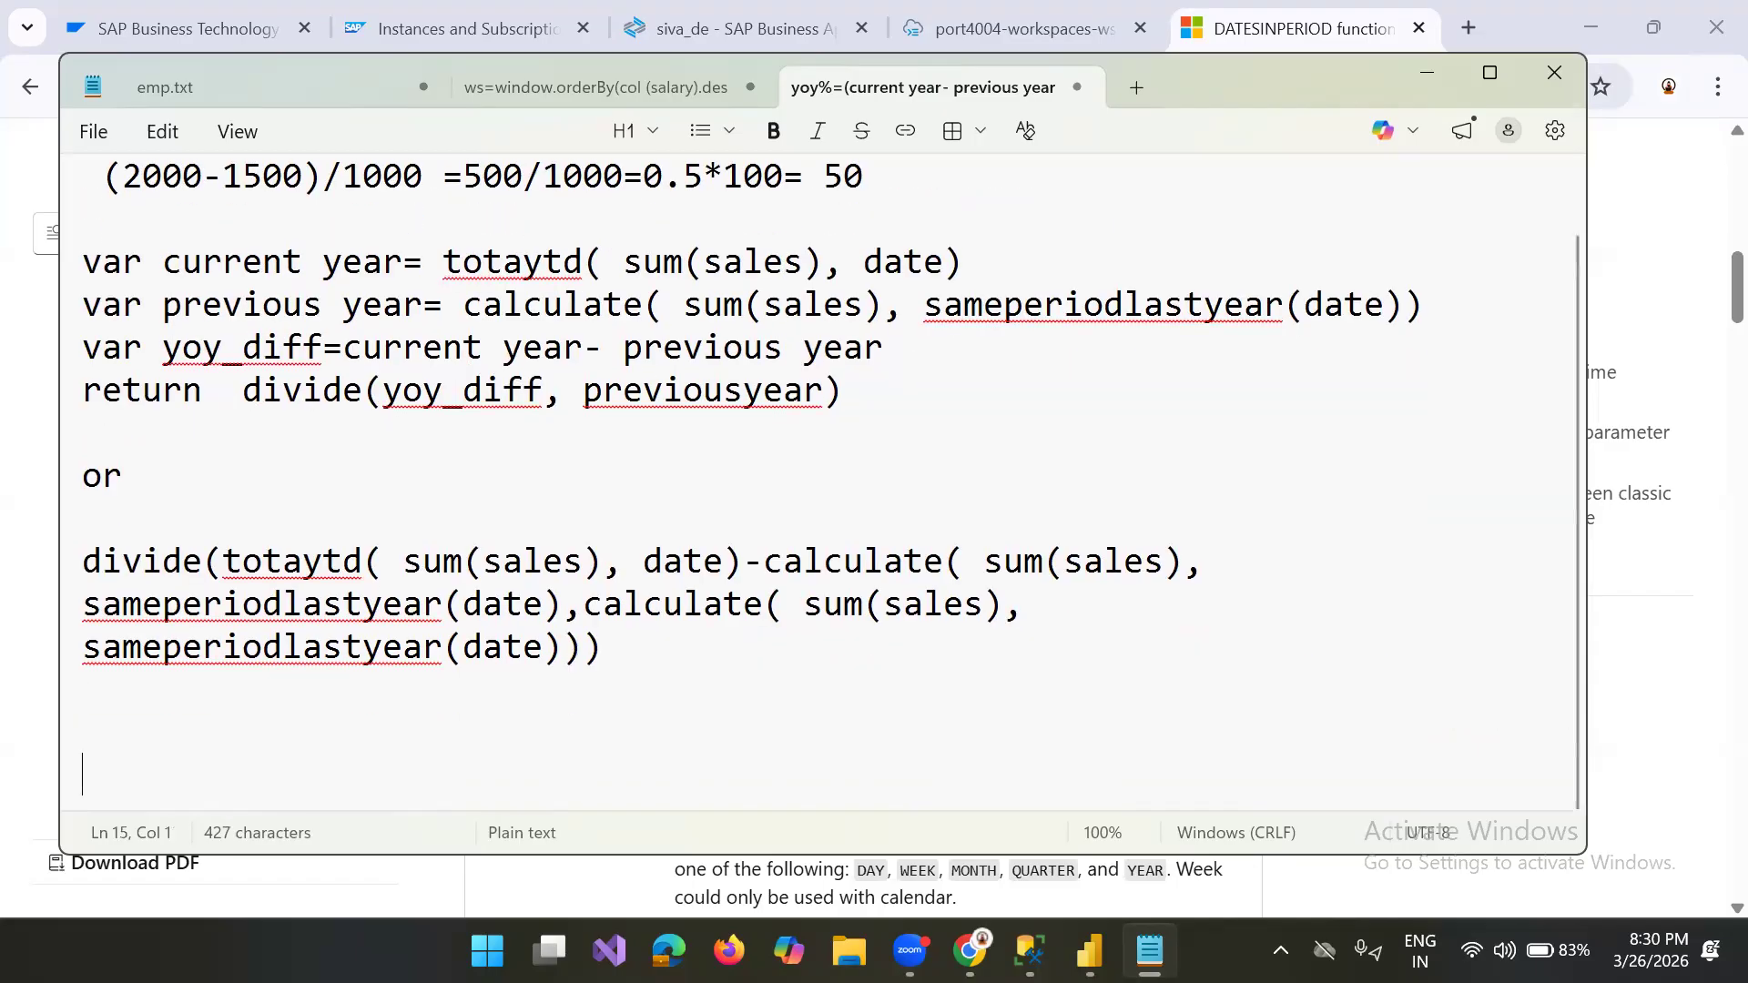
key(Return)
key(Return)
key(Return)
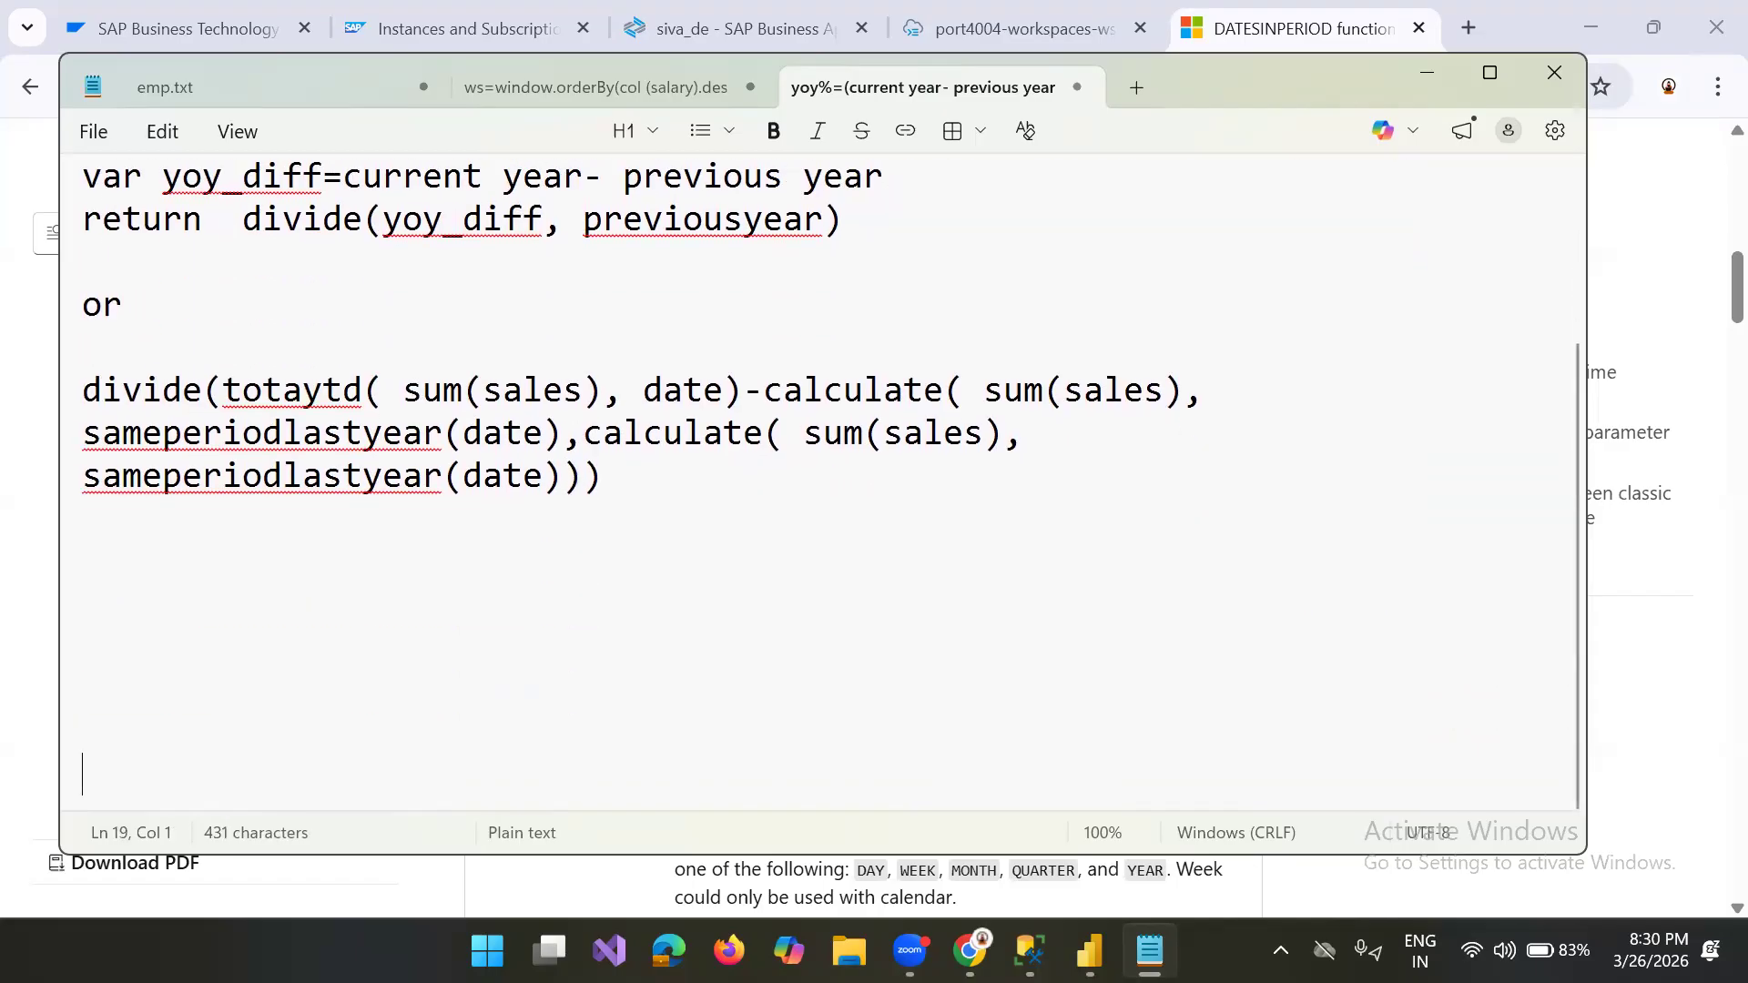
key(Return)
key(Return)
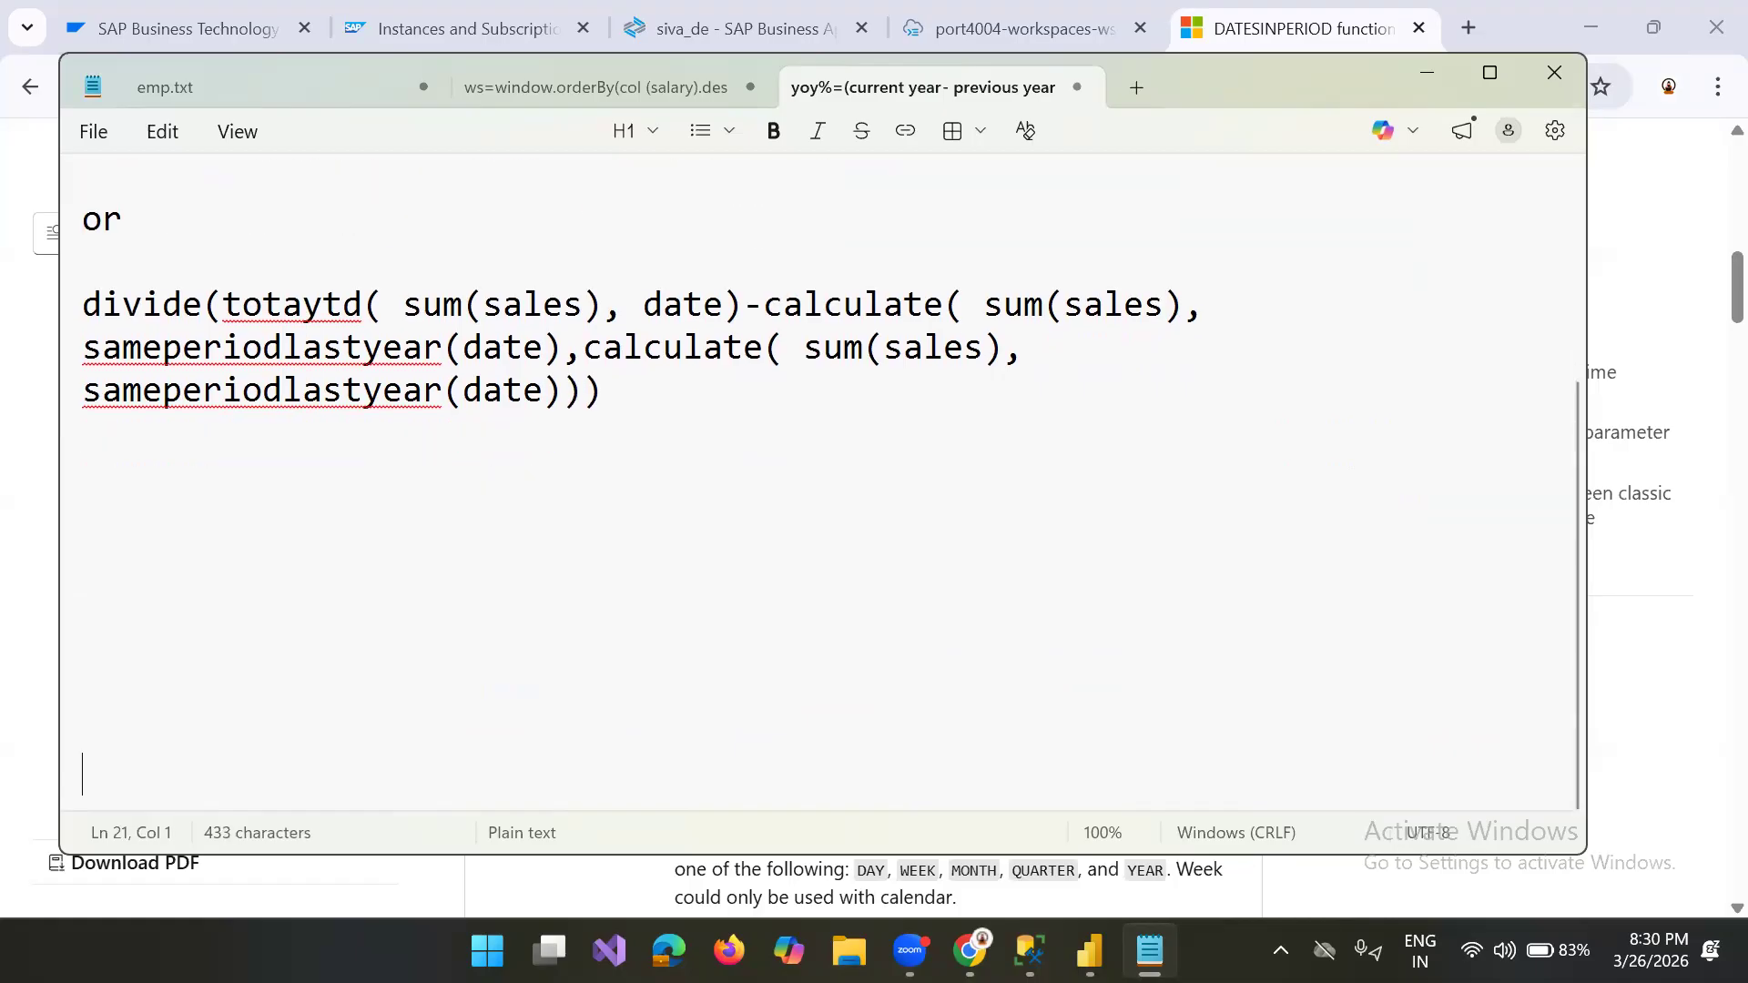
key(Up)
key(Up)
key(Up)
key(Up)
key(Up)
key(Up)
key(Up)
key(Up)
key(Up)
key(Up)
key(Up)
key(Up)
key(Up)
key(Up)
key(Up)
key(Up)
key(Up)
key(Up)
key(Up)
key(Up)
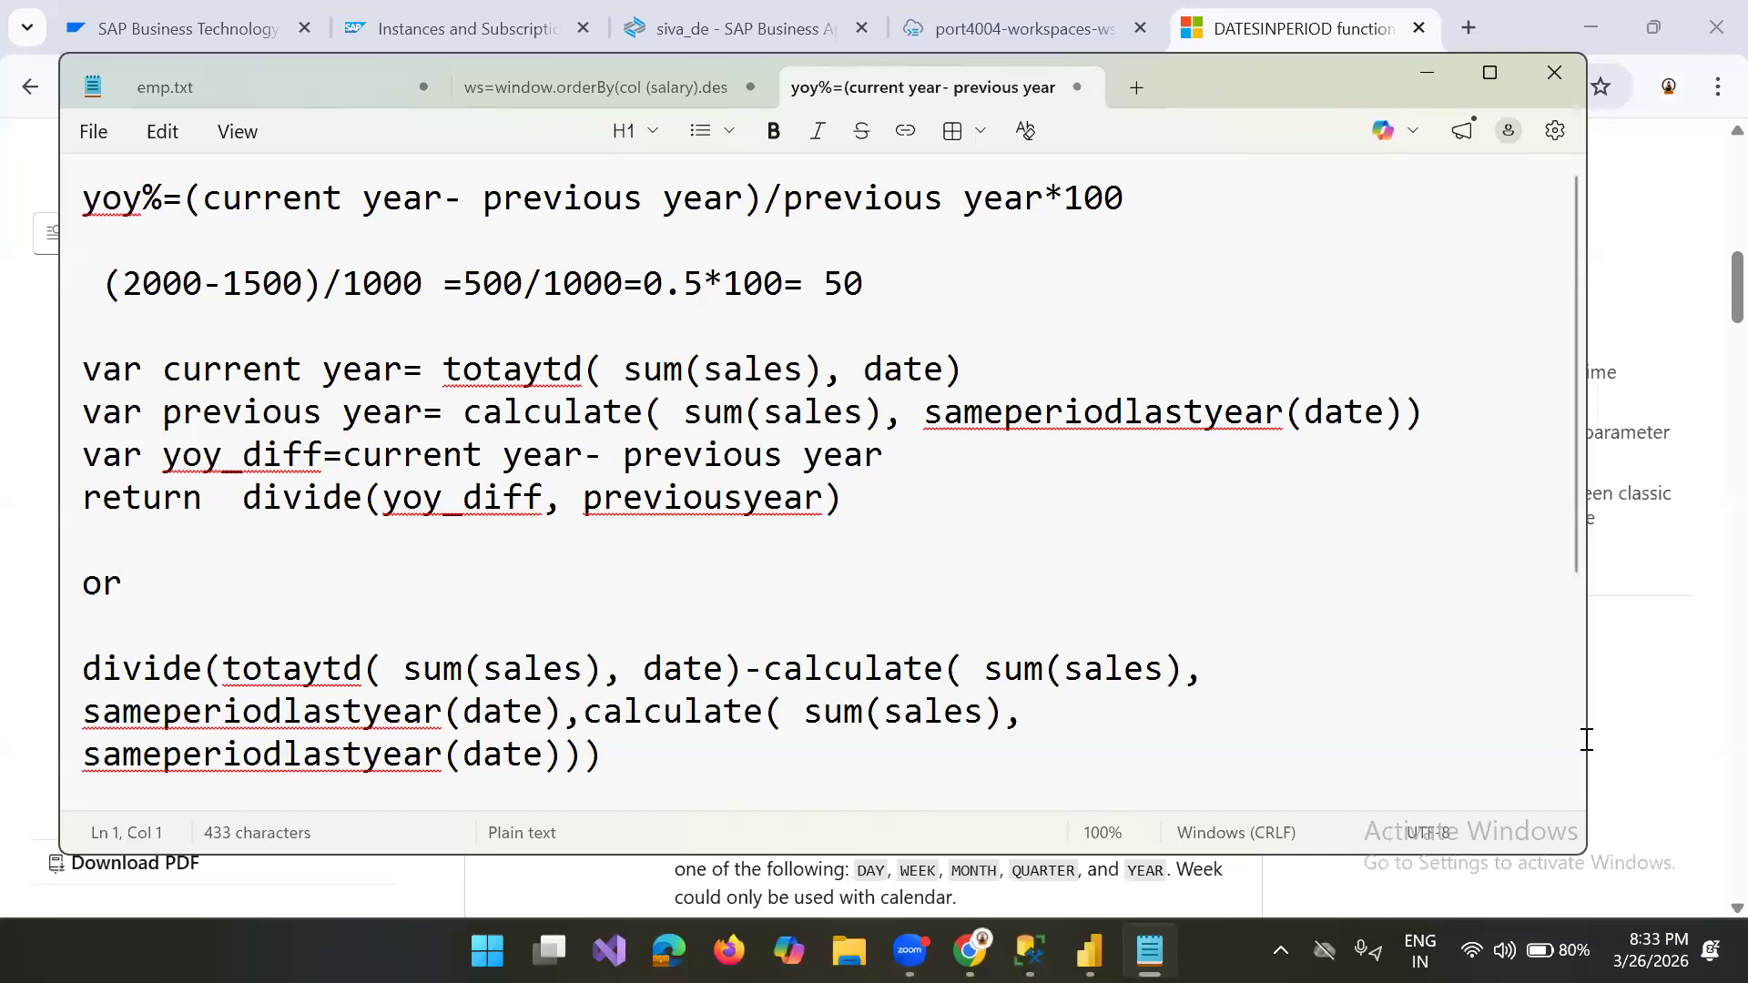
Step: Write "variable" a few lines below the single divide expression
click(219, 913)
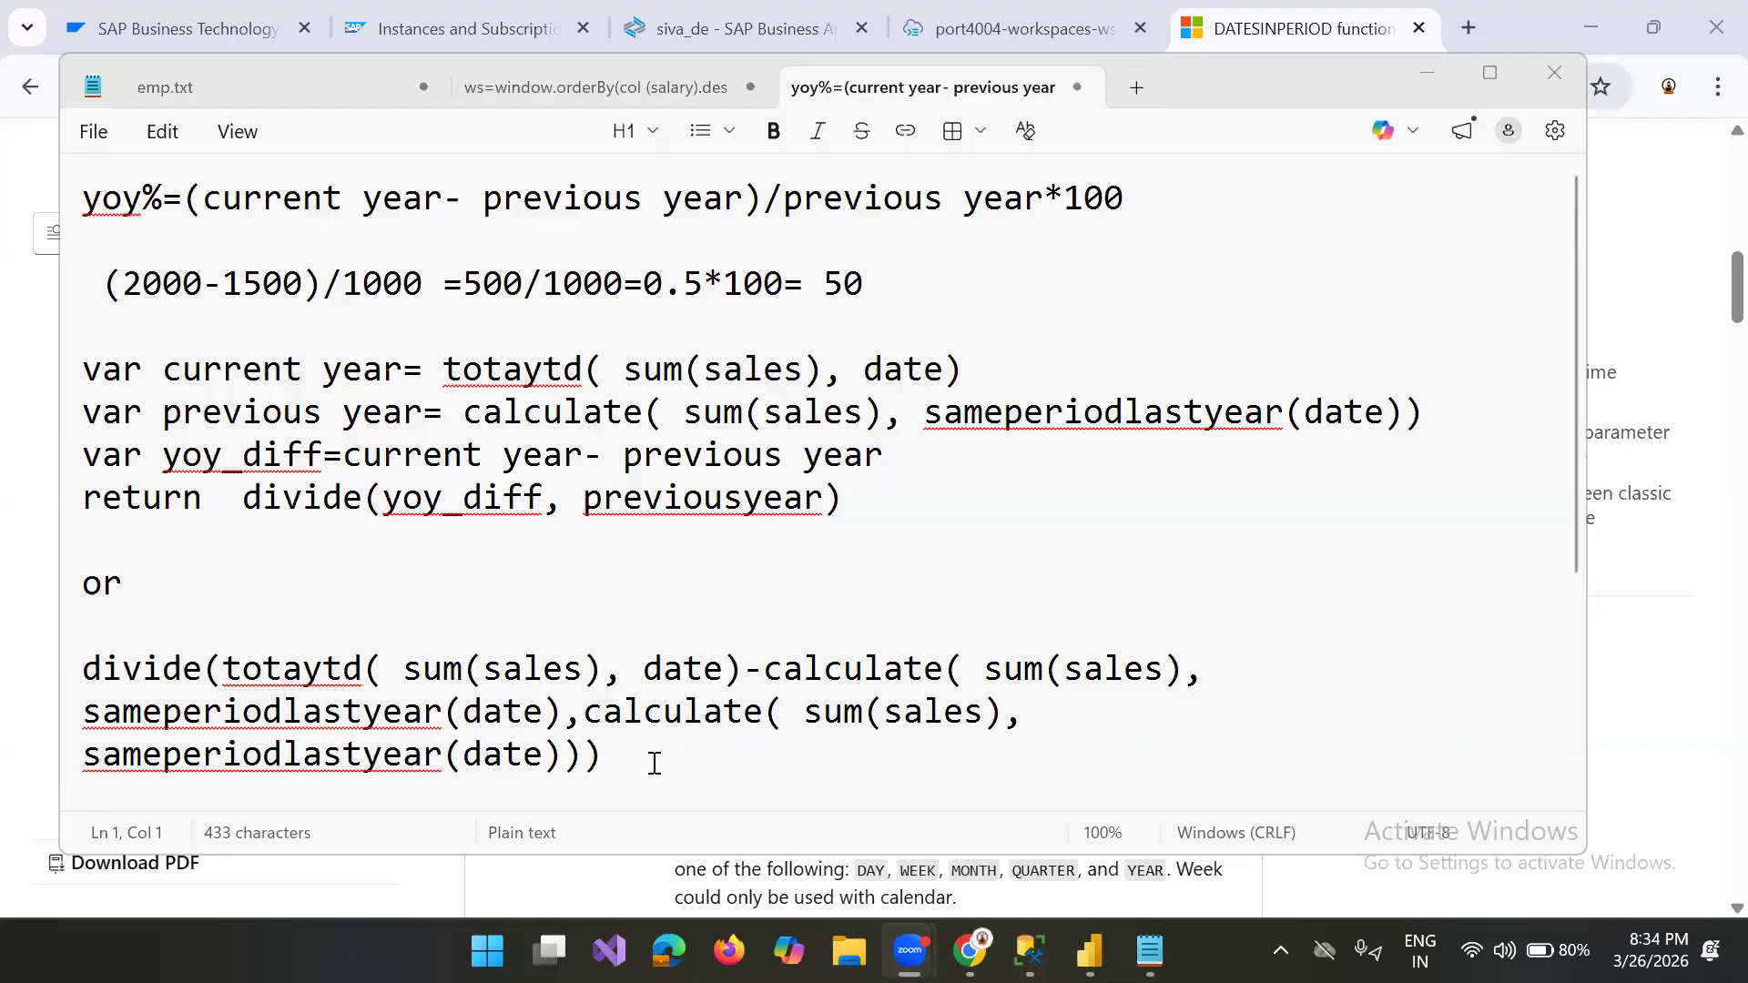
click(650, 761)
key(Return)
key(Return)
key(Return)
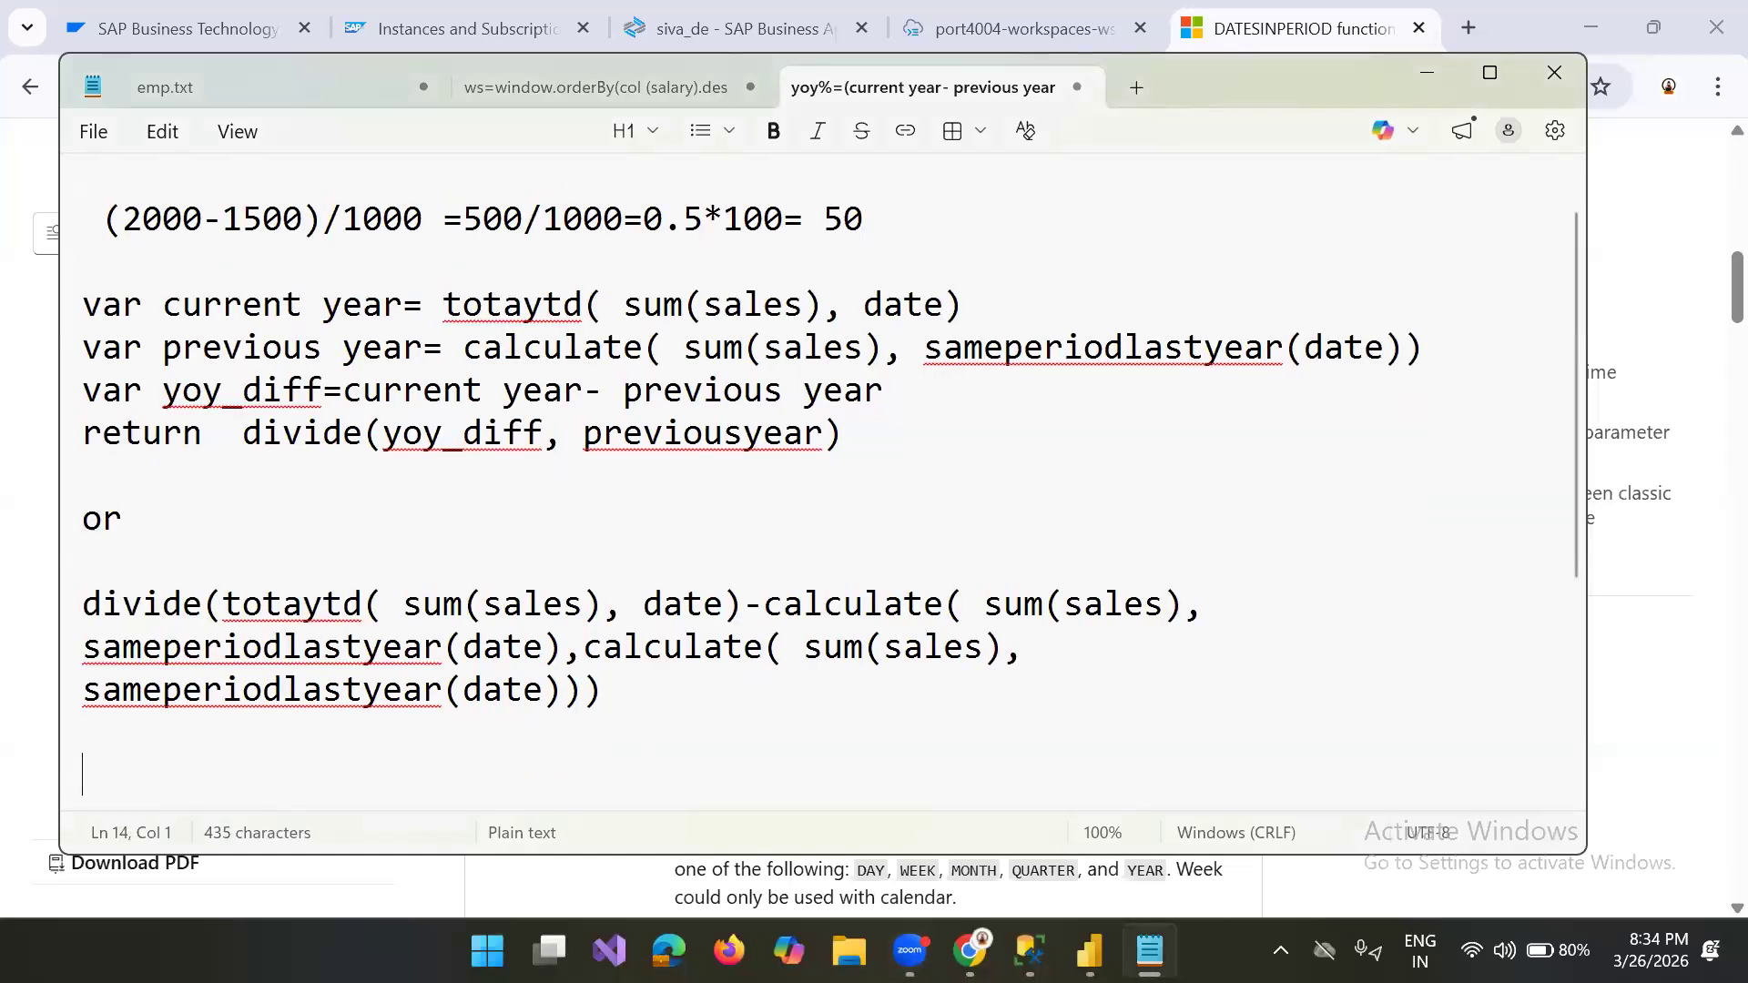
text(va)
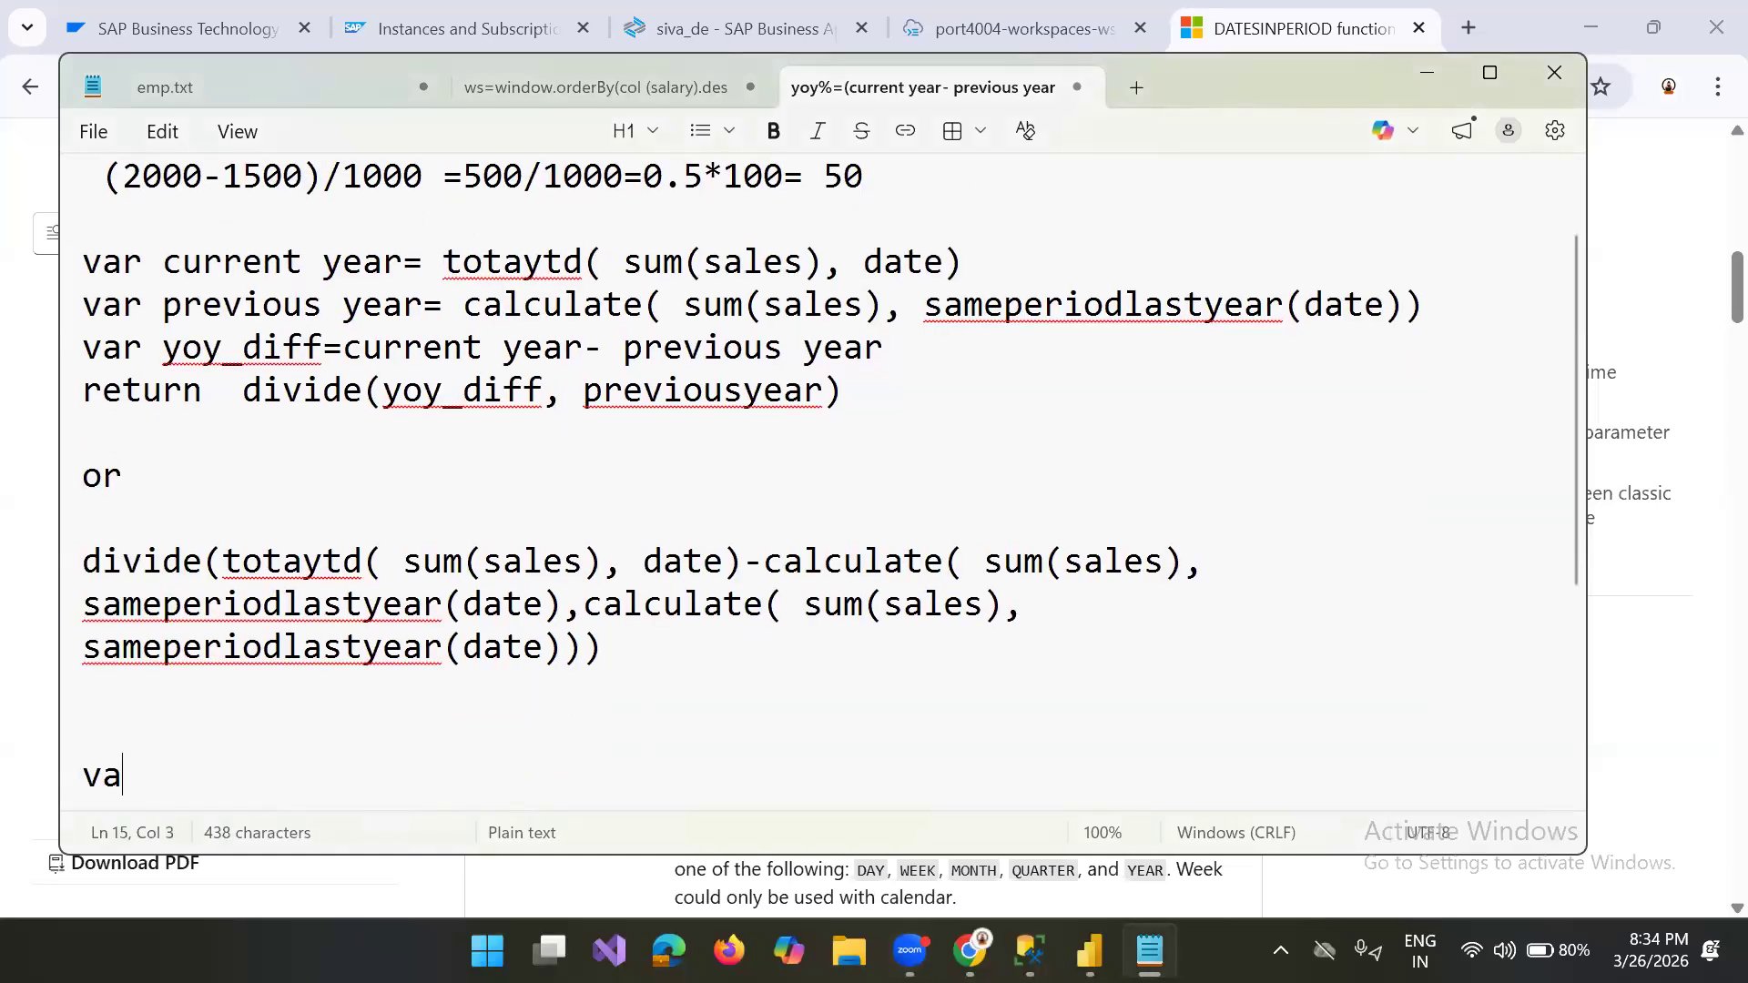
text(riable)
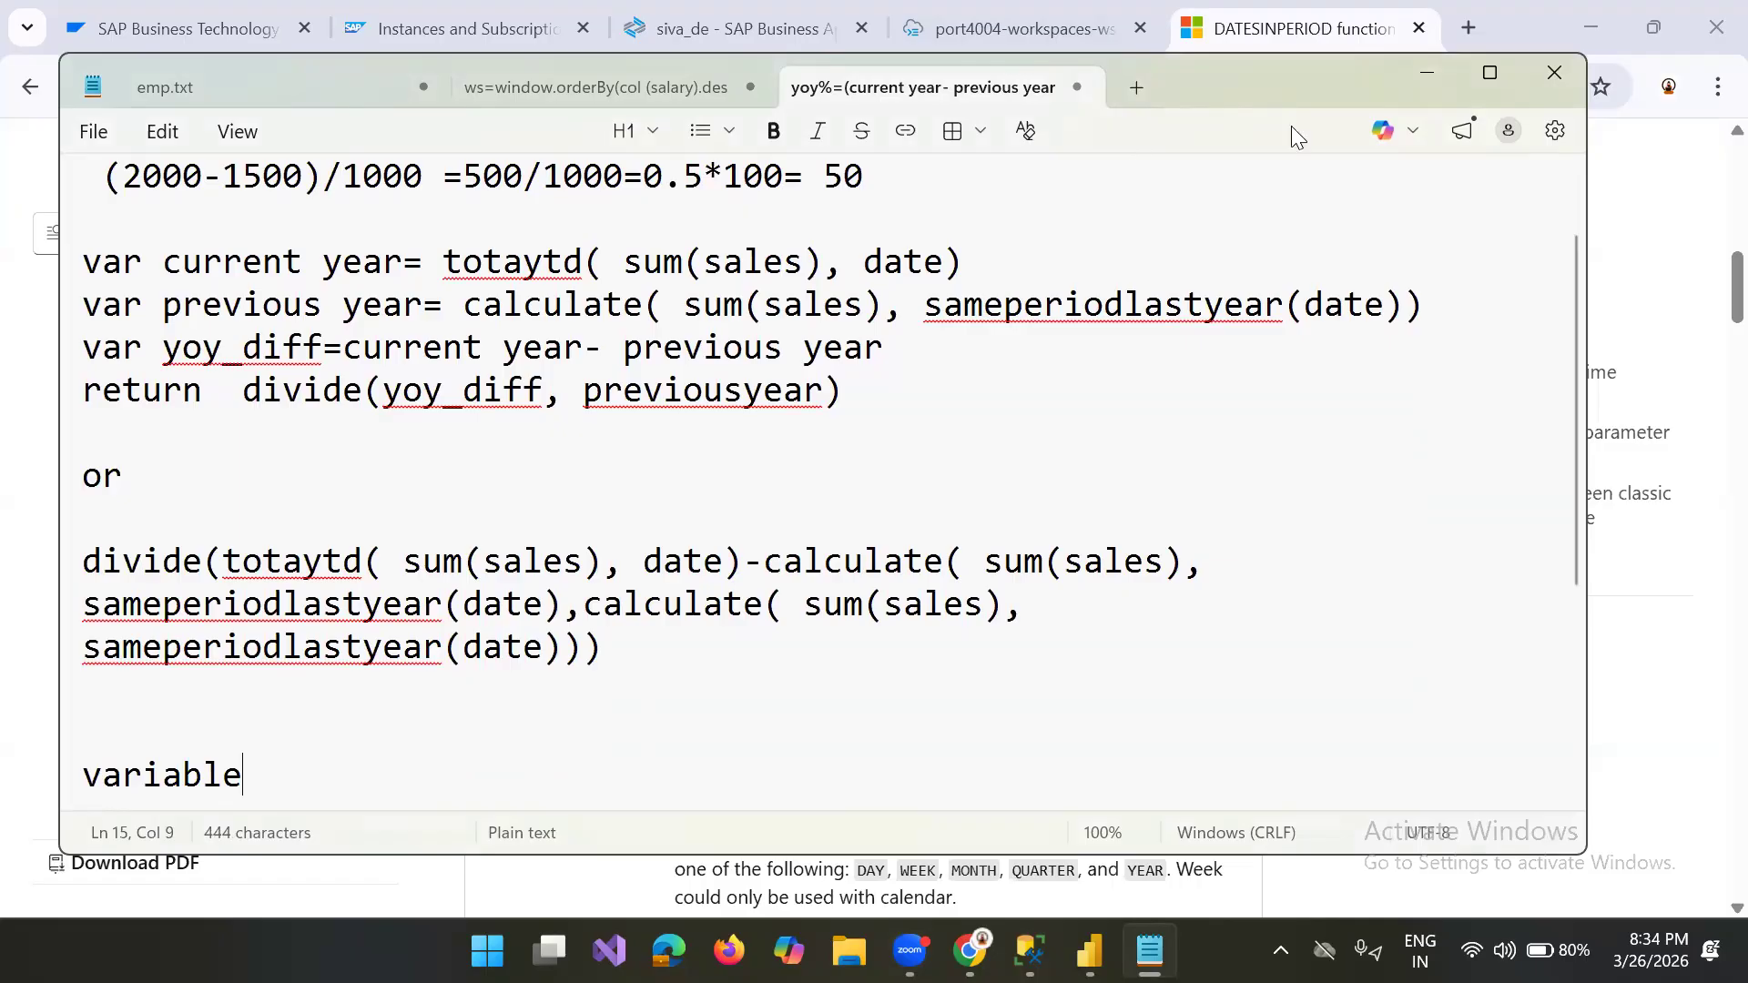
Step: Switch to the DAX documentation in the browser, filter the article titles by "var" and open the VAR statement page
click(1277, 34)
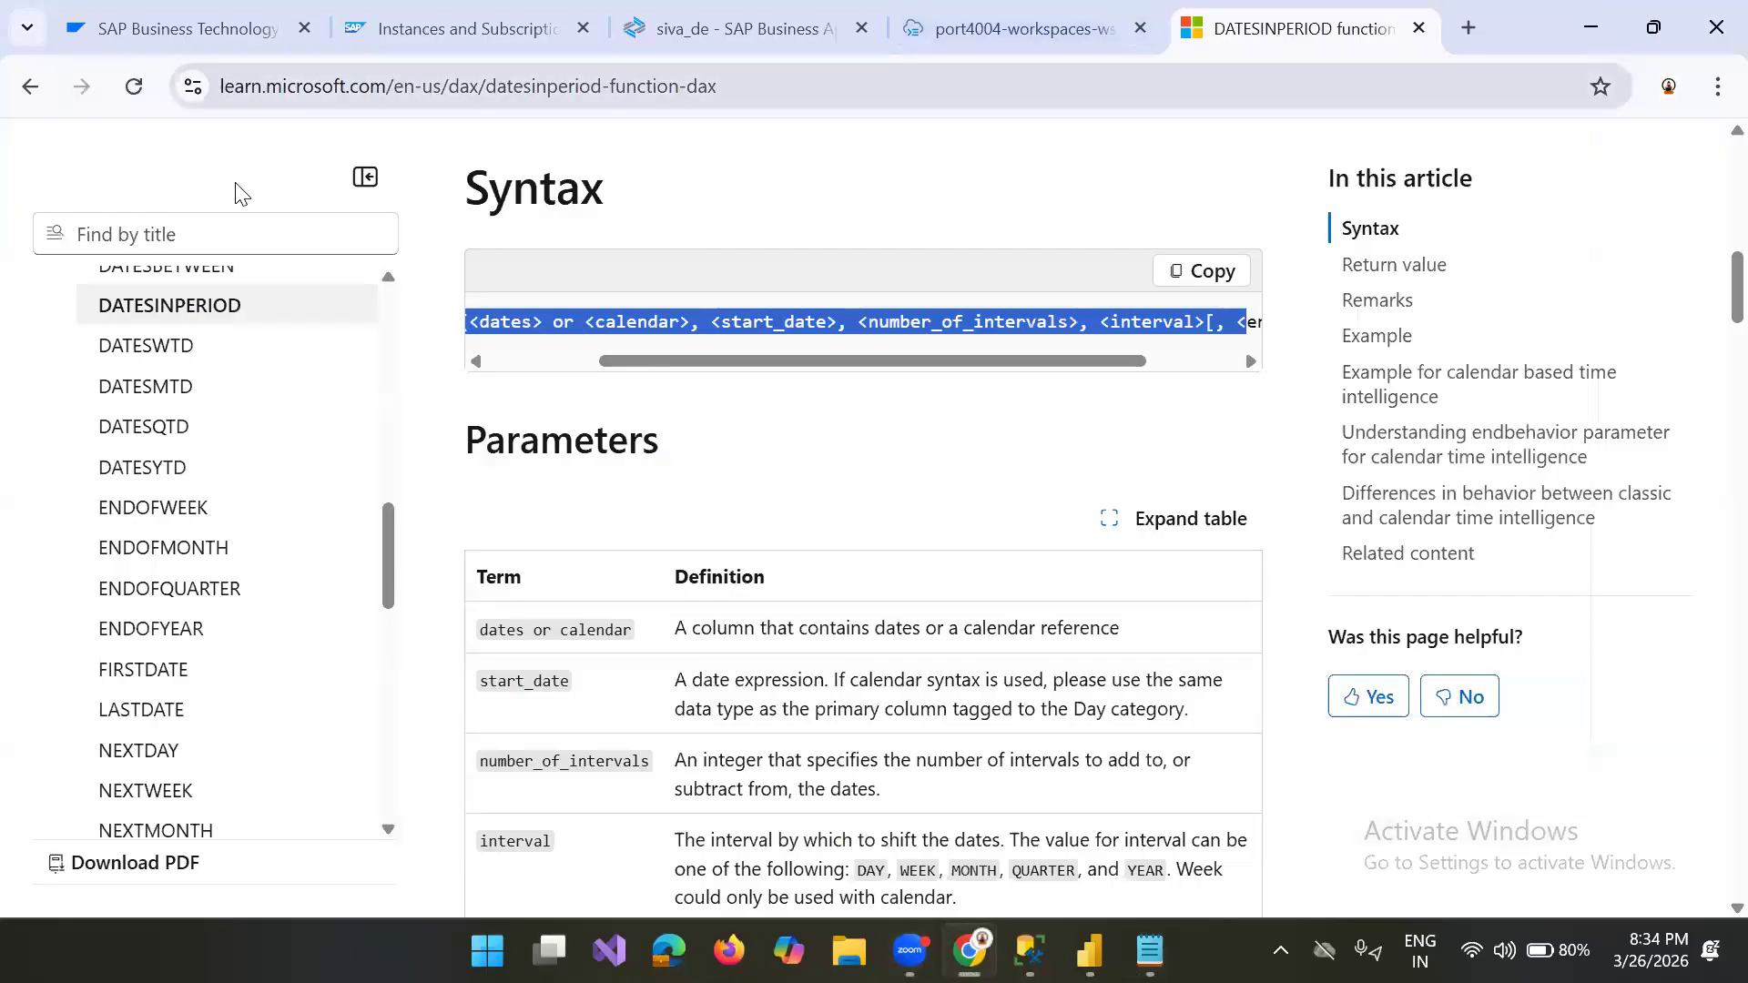
click(218, 235)
text(var)
key(Down)
key(Down)
key(Down)
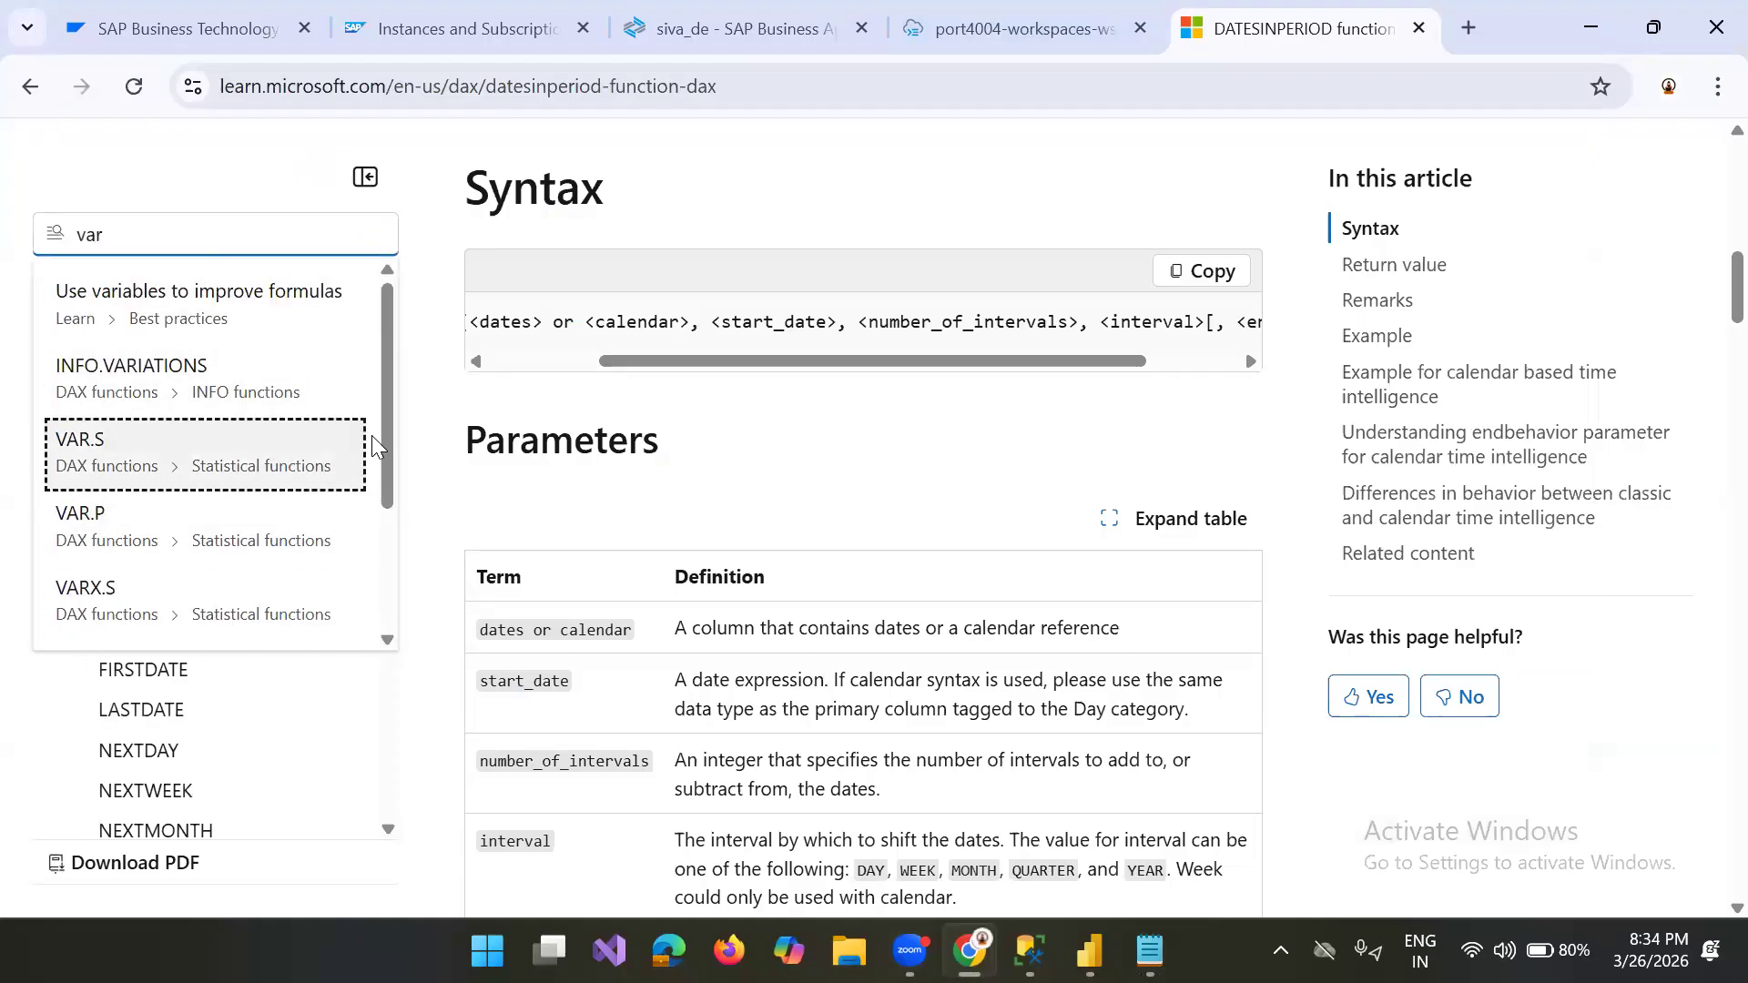
drag(390, 406, 399, 548)
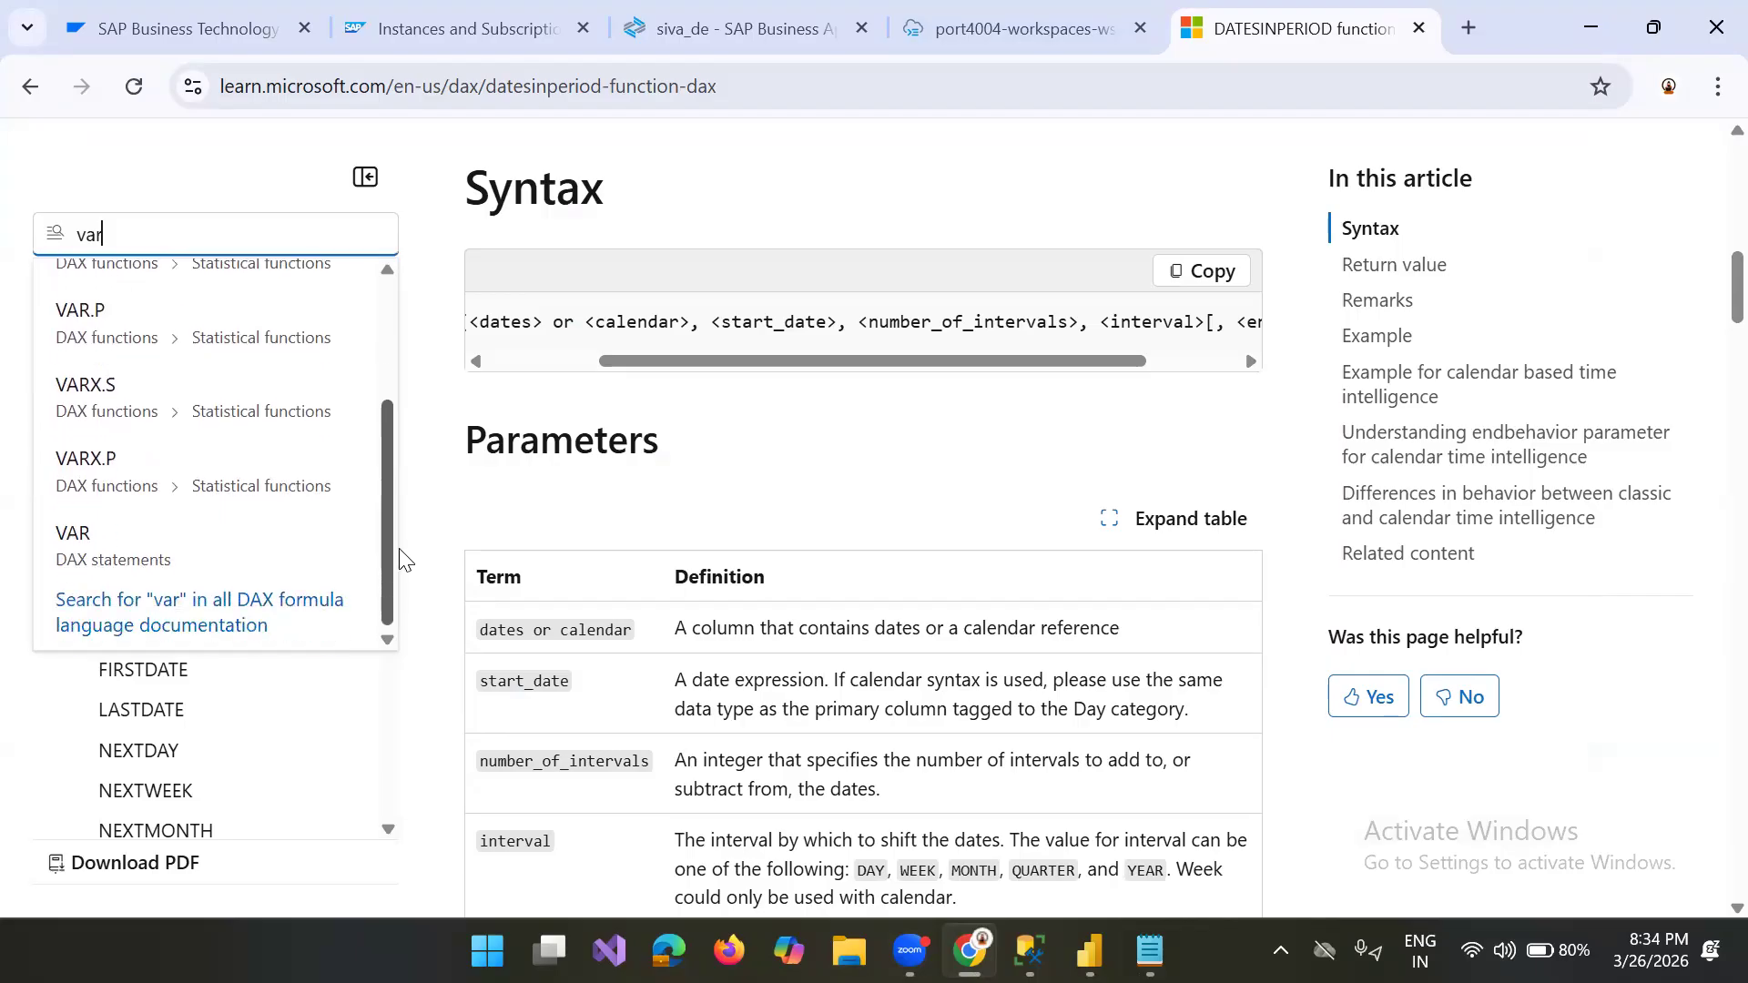
click(122, 564)
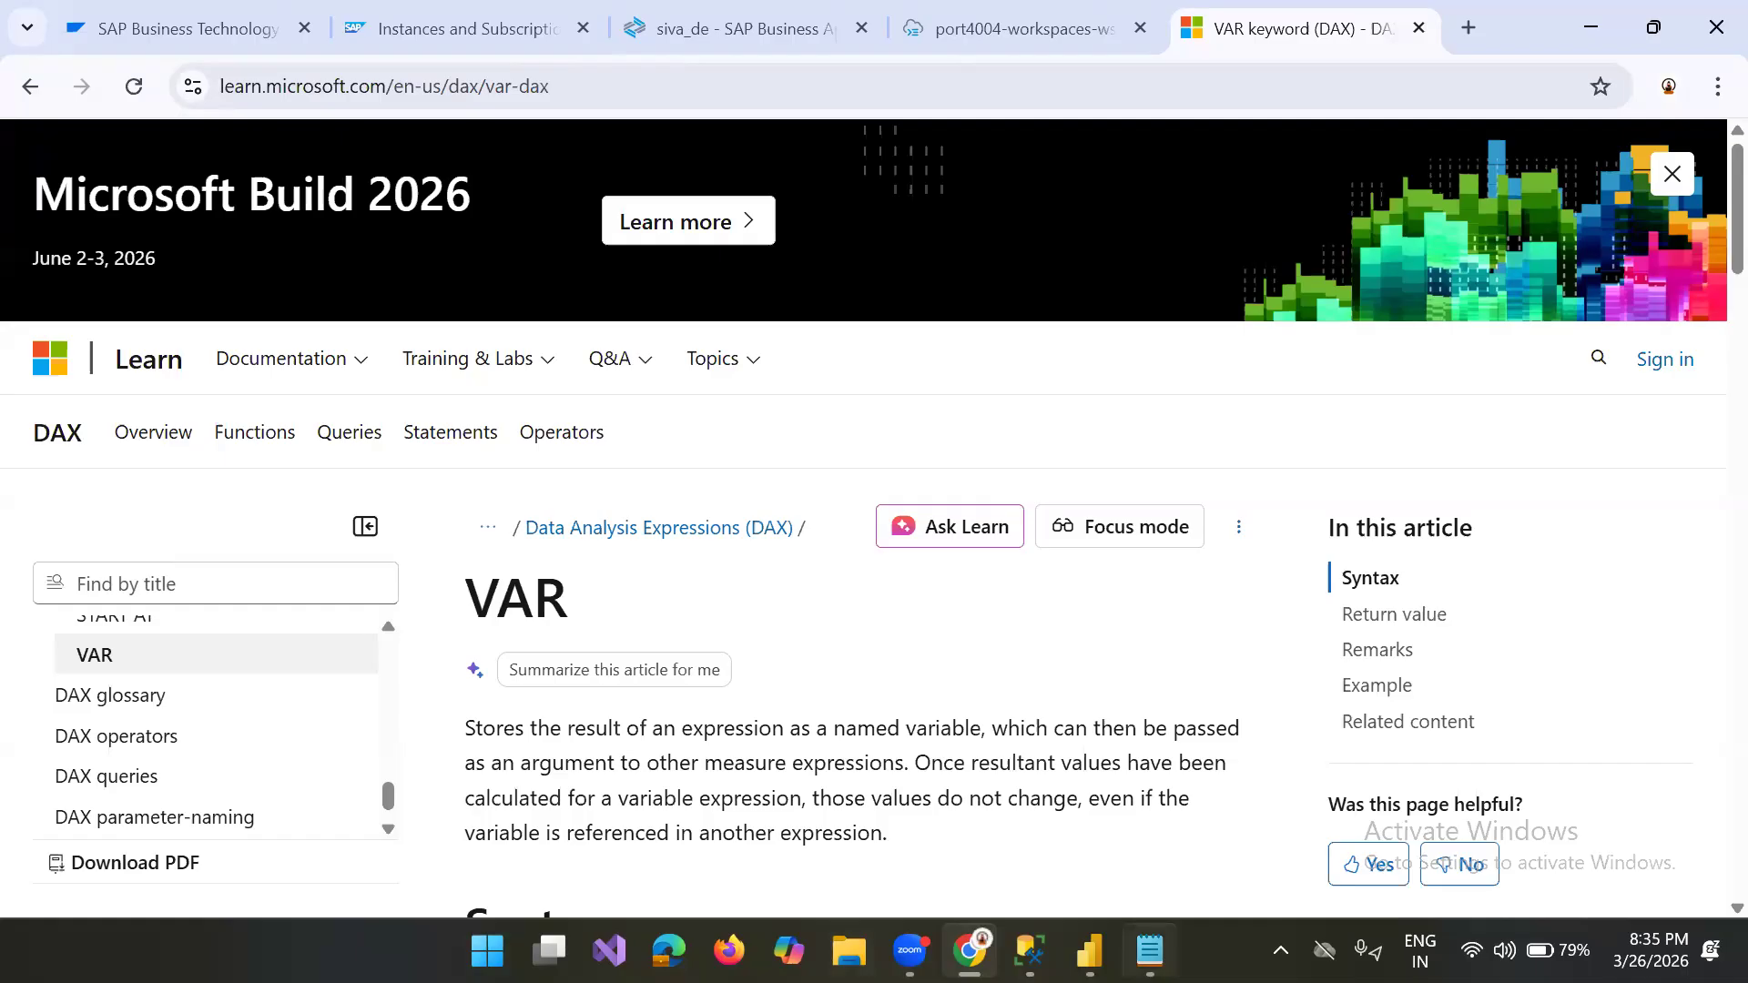
Step: Return to the note and examine the variable-based formula, from the previous year calculation through the difference to the divide denominator
click(1150, 949)
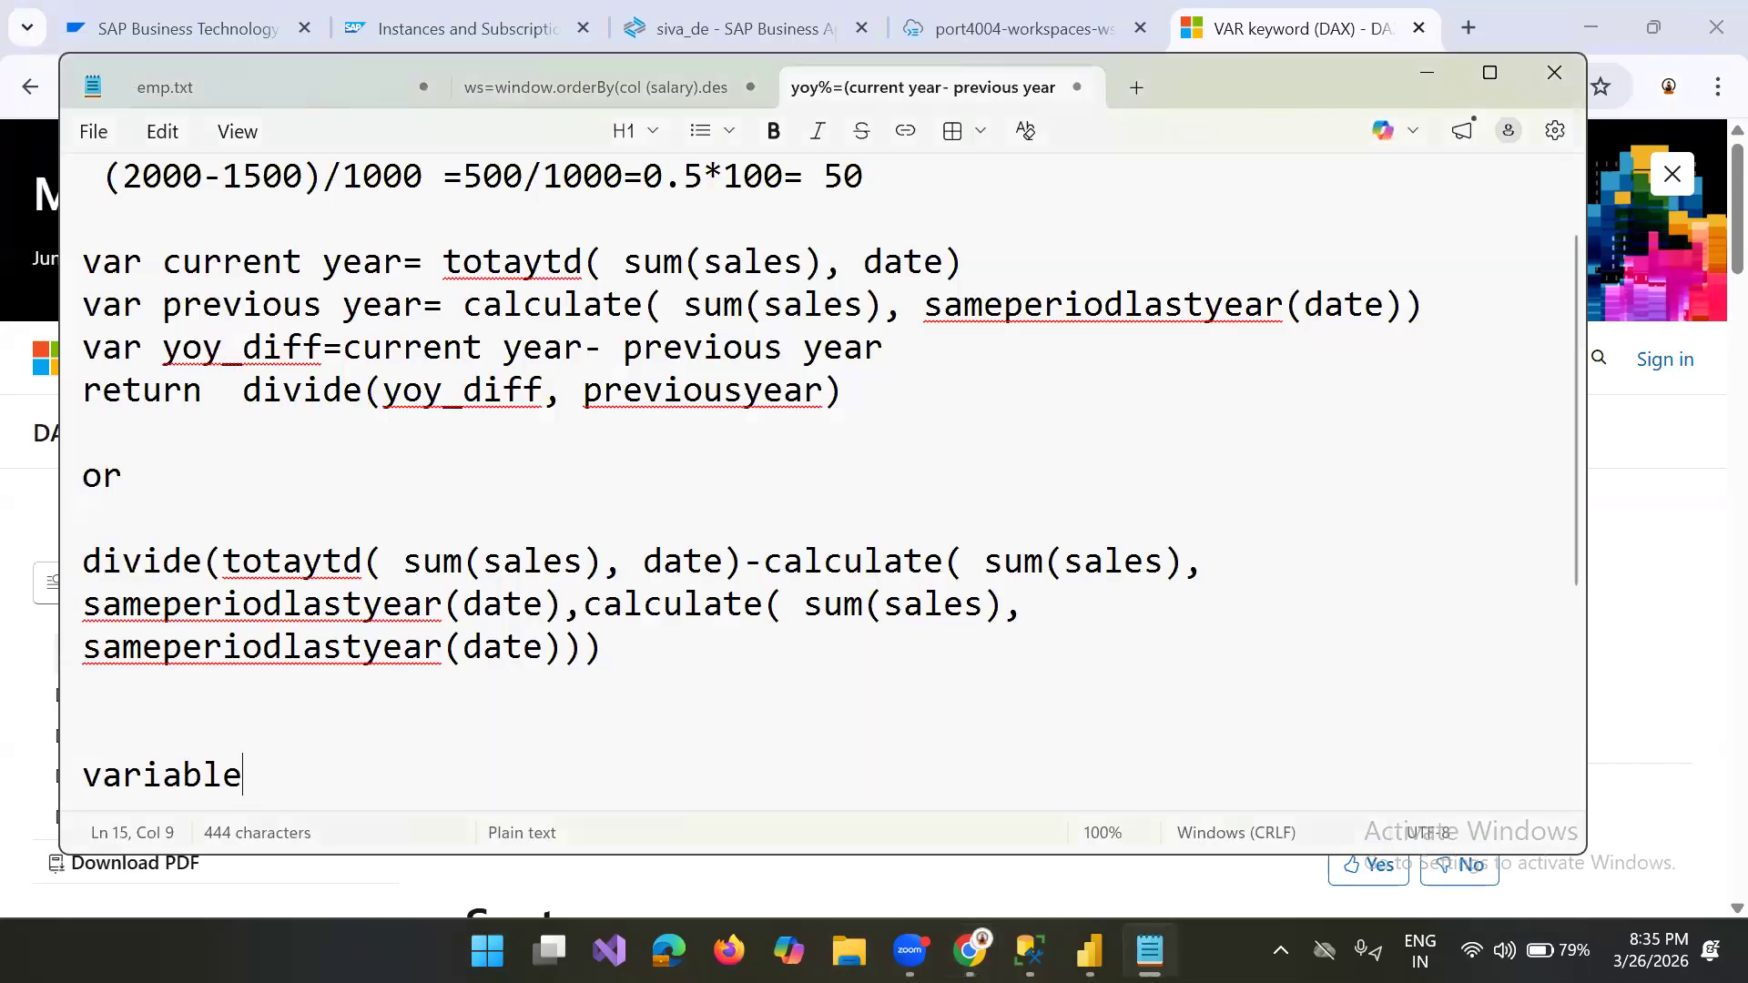
drag(83, 262, 613, 426)
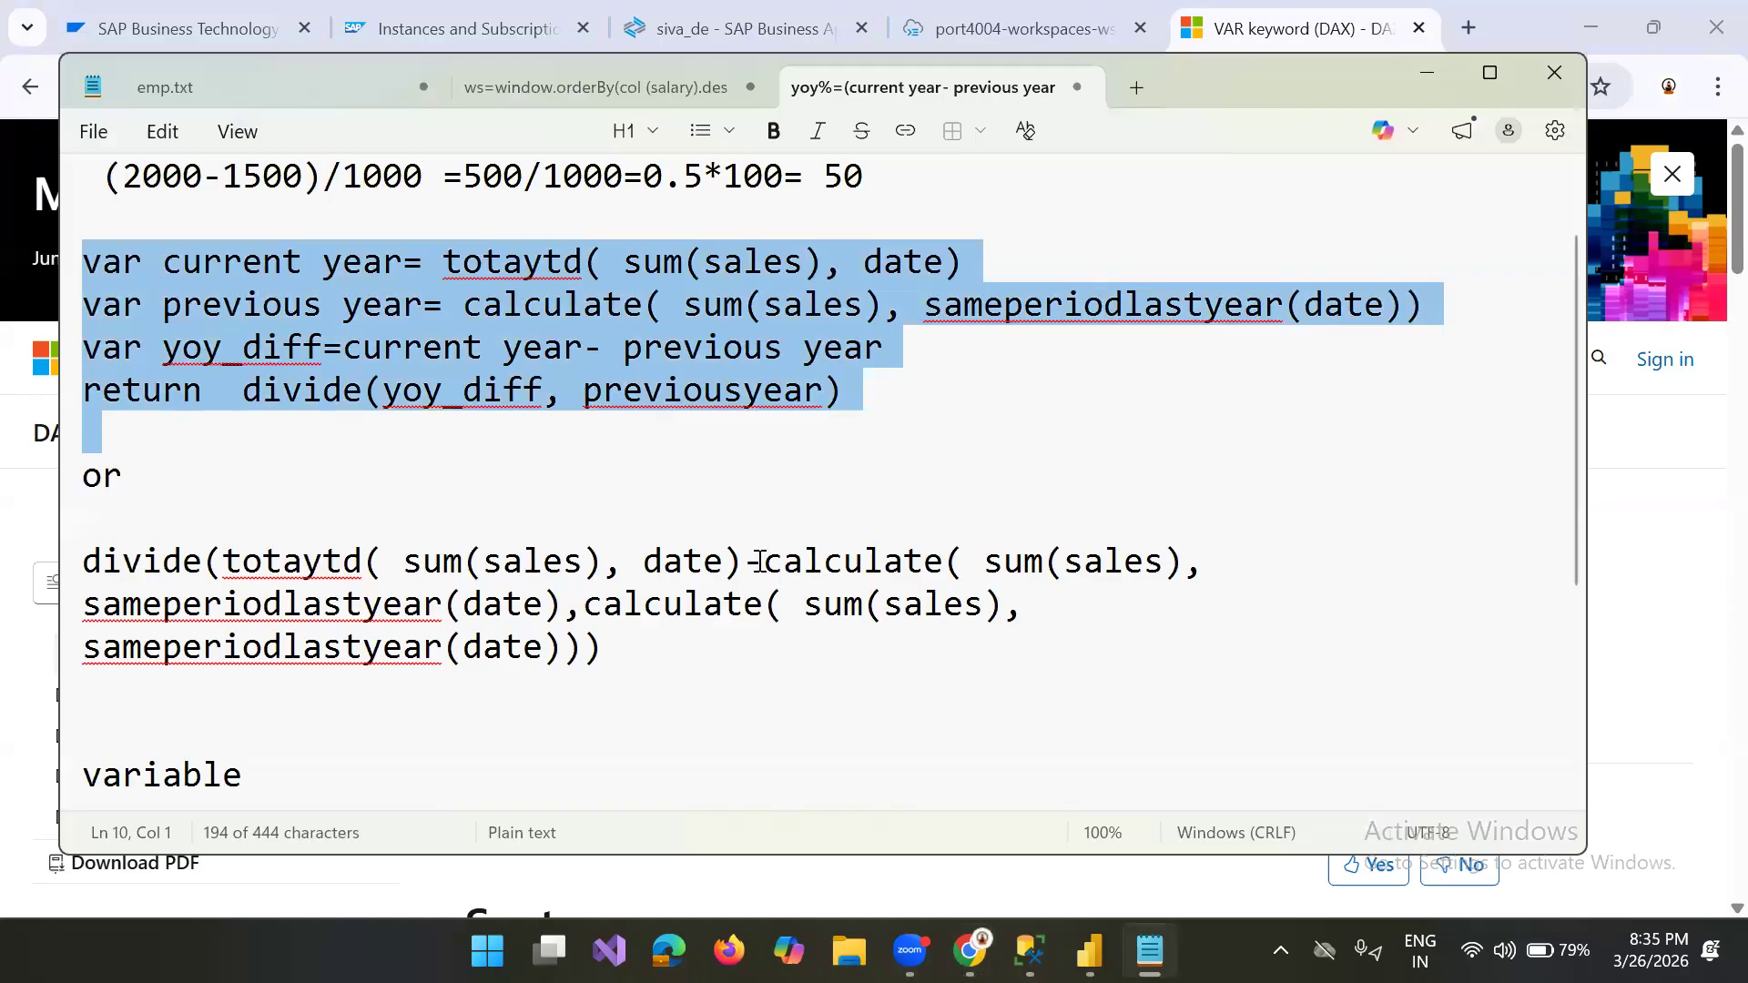
click(522, 304)
key(Left)
key(Left)
key(Left)
drag(1047, 333, 1436, 301)
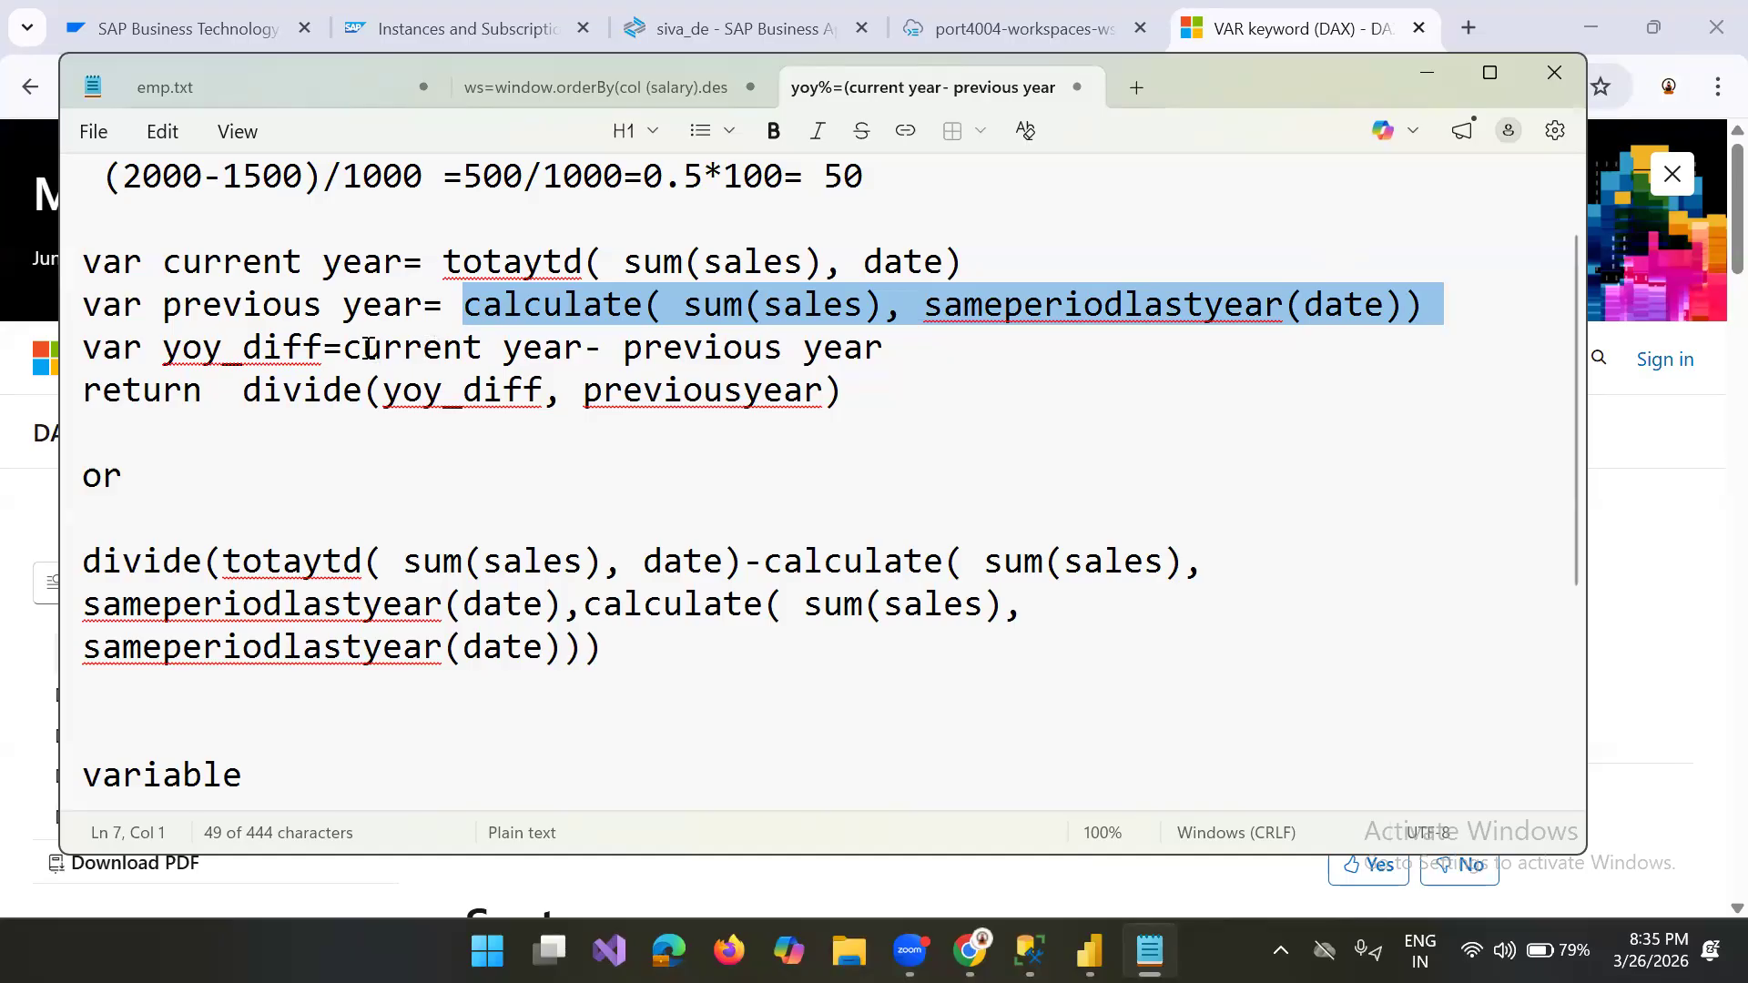
click(726, 347)
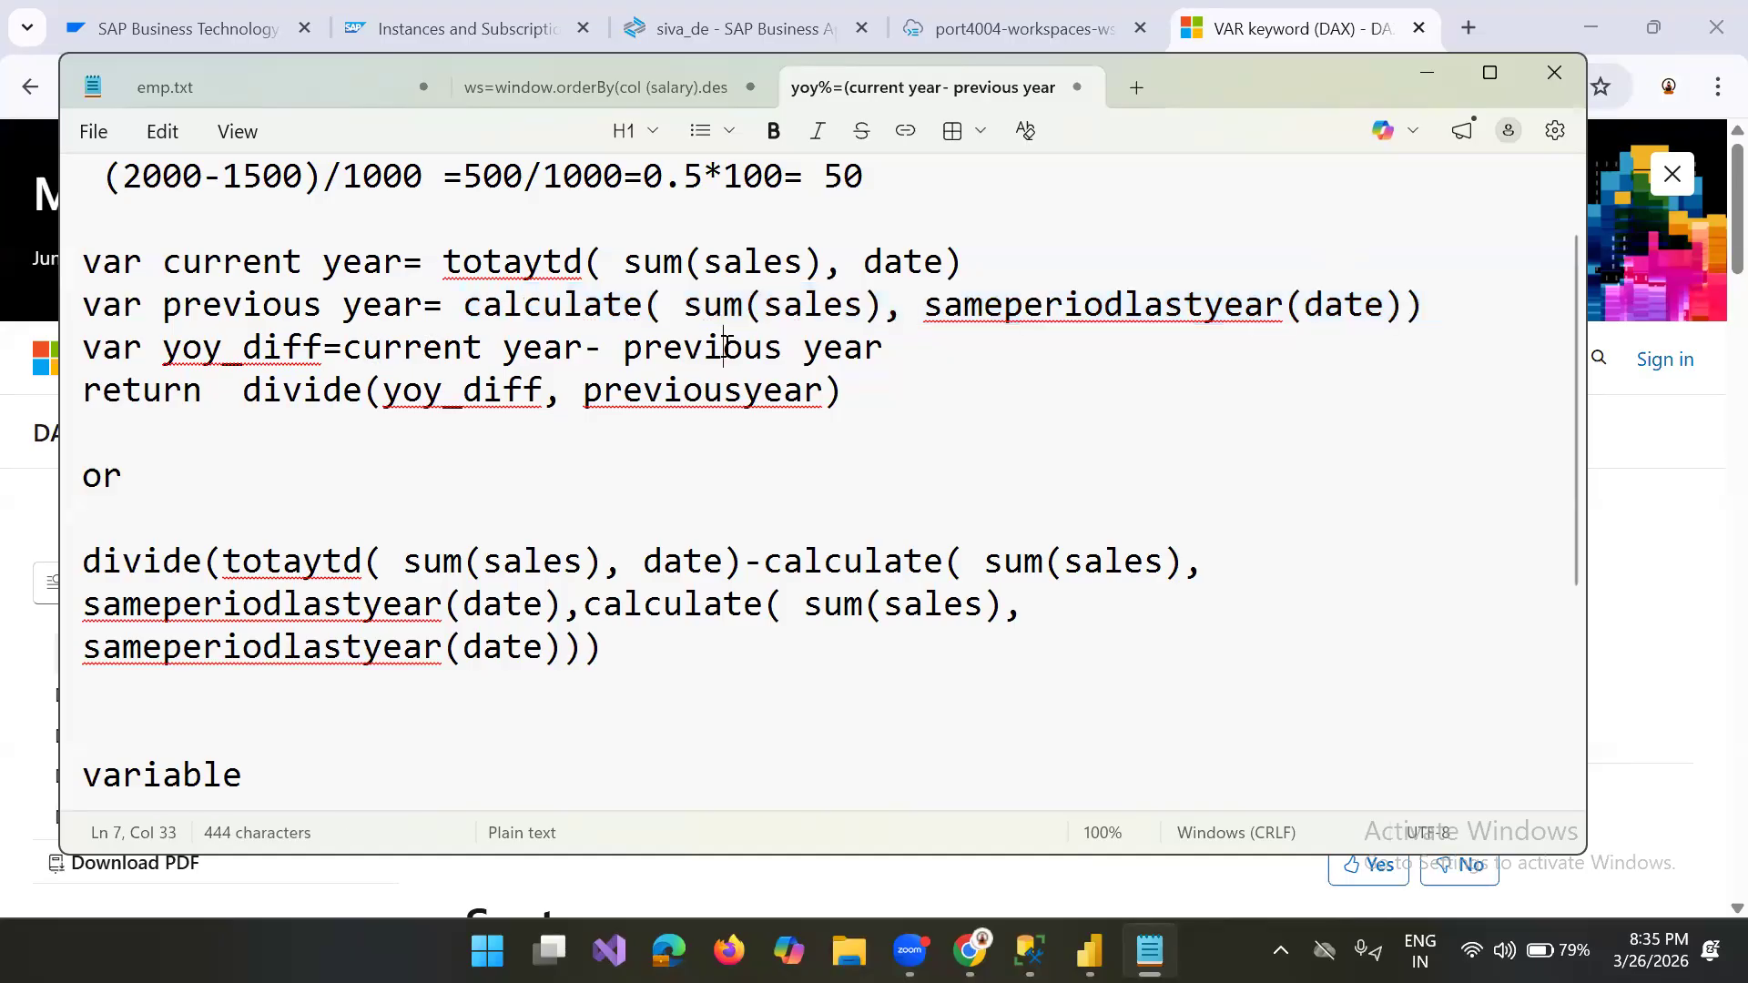
drag(643, 390, 830, 408)
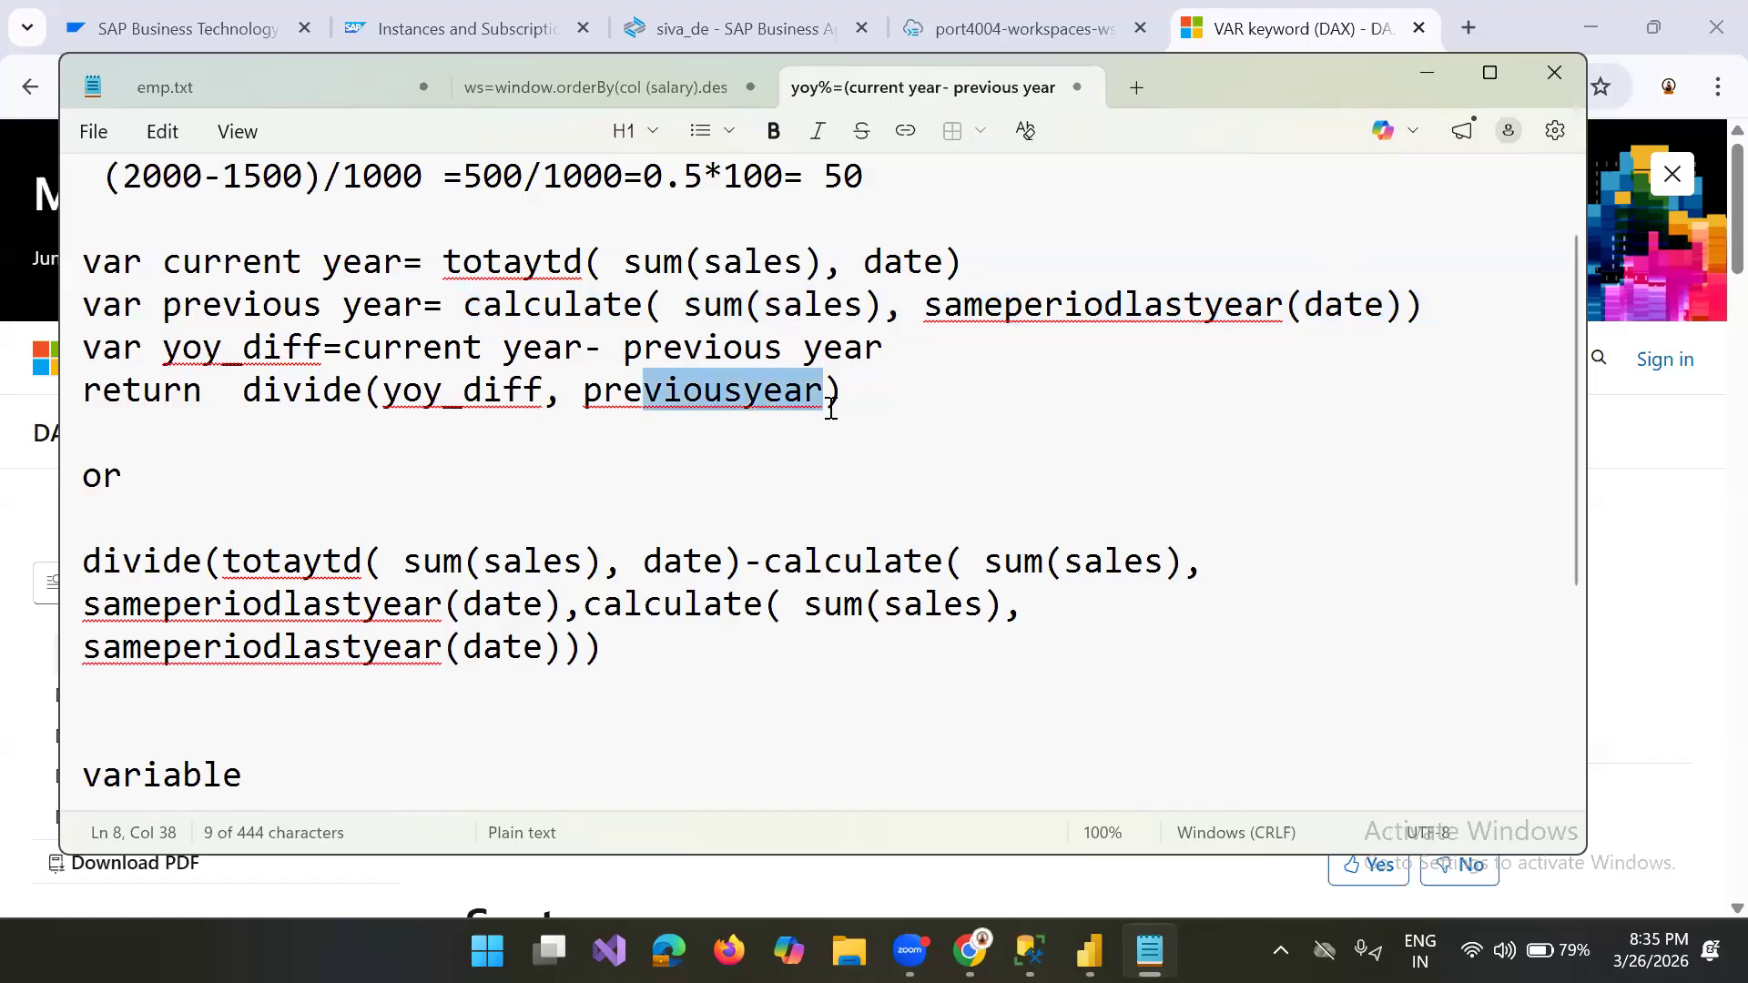
Step: Move "current year- previous year" out of the yoy_diff line to replace yoy_diff as the first argument of divide
drag(347, 351, 885, 354)
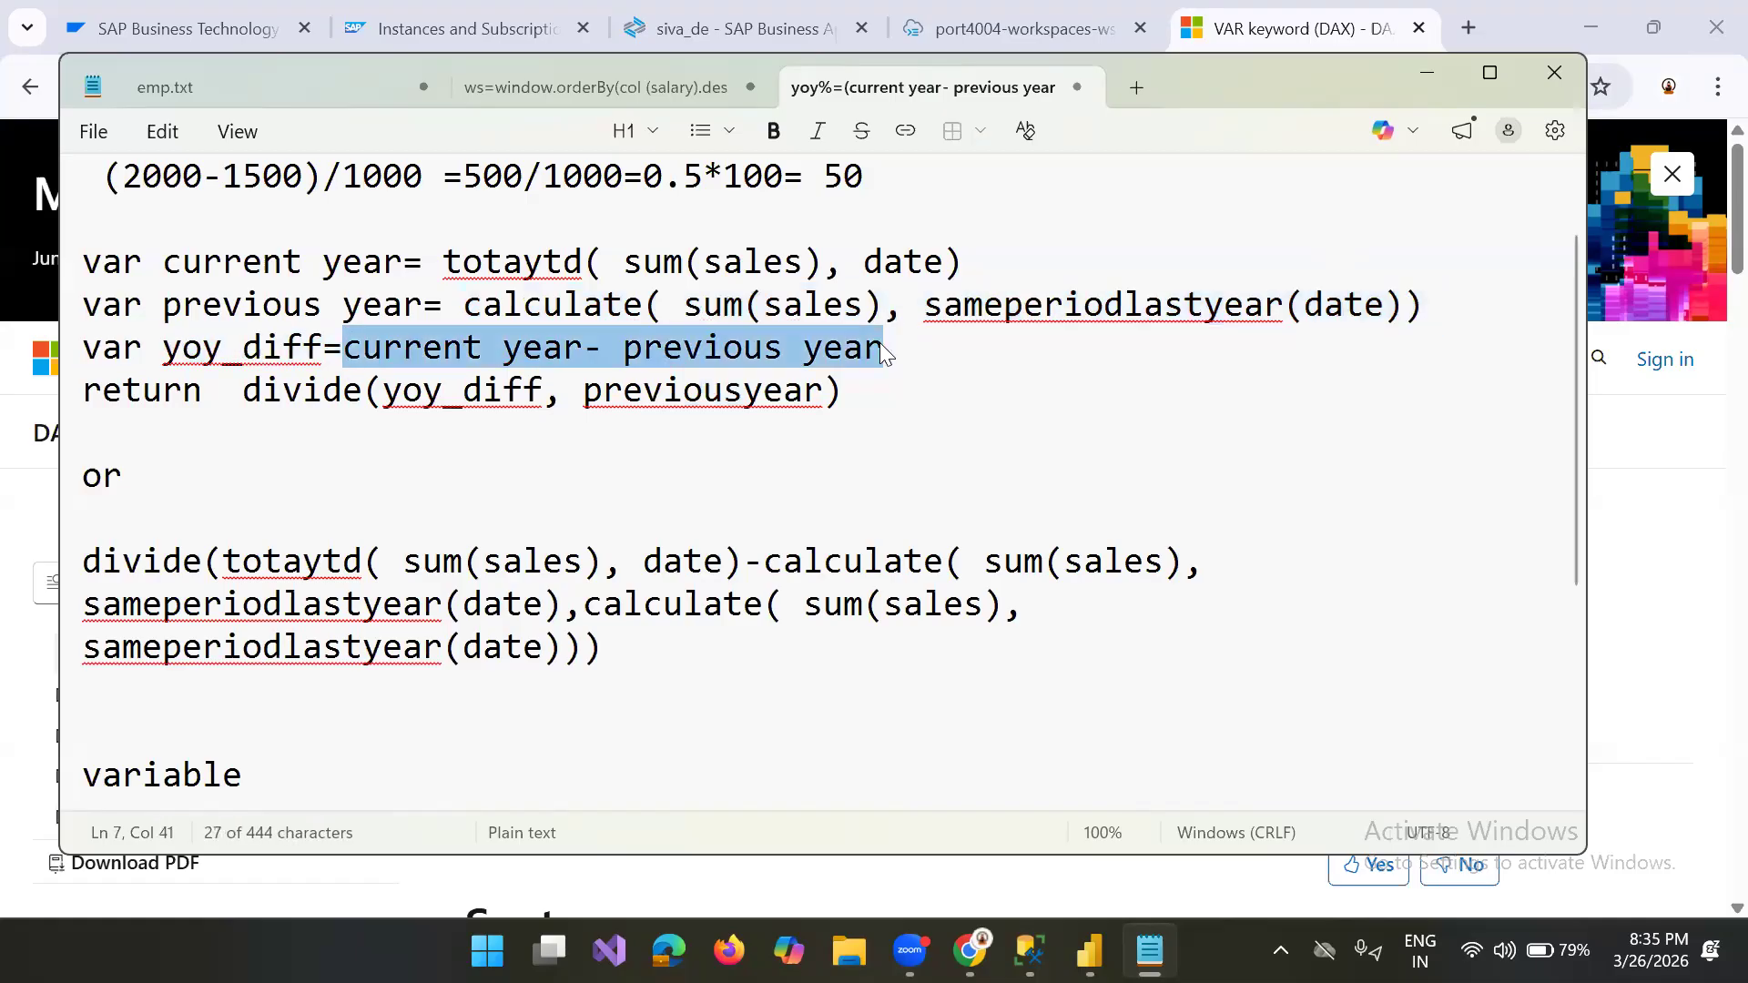
key(ctrl+x)
click(550, 400)
key(BackSpace)
key(BackSpace)
key(BackSpace)
key(BackSpace)
key(BackSpace)
key(BackSpace)
key(BackSpace)
key(BackSpace)
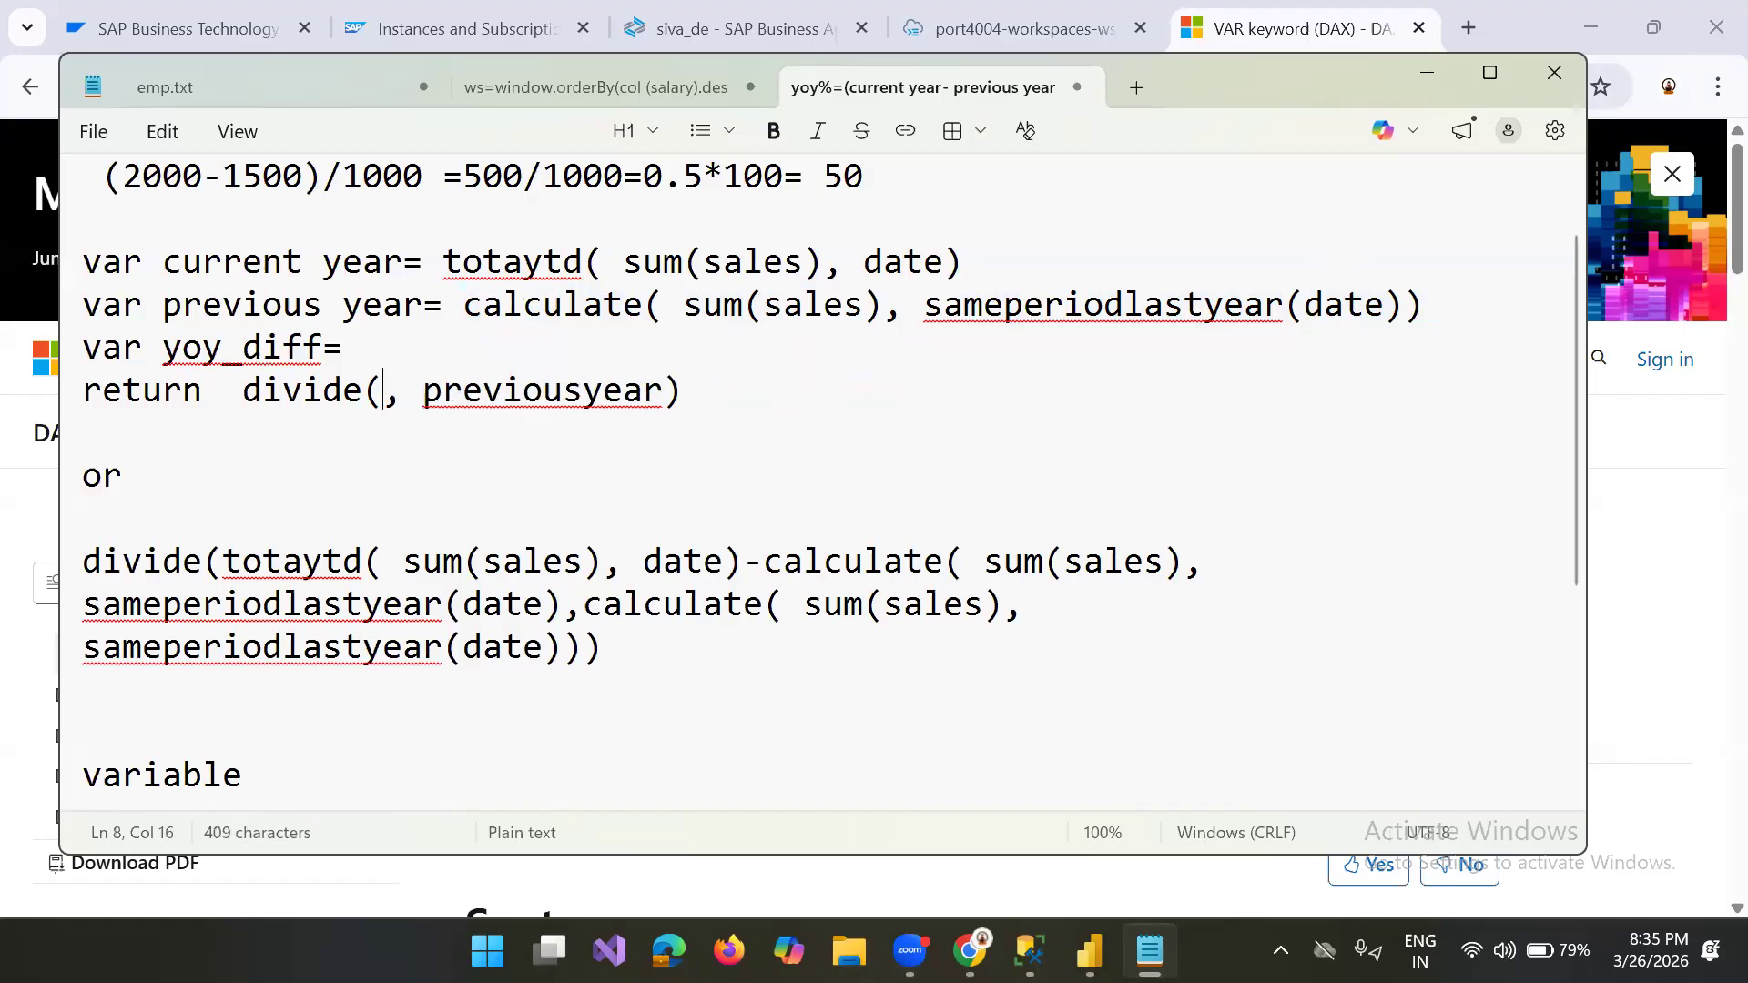
key(ctrl+v)
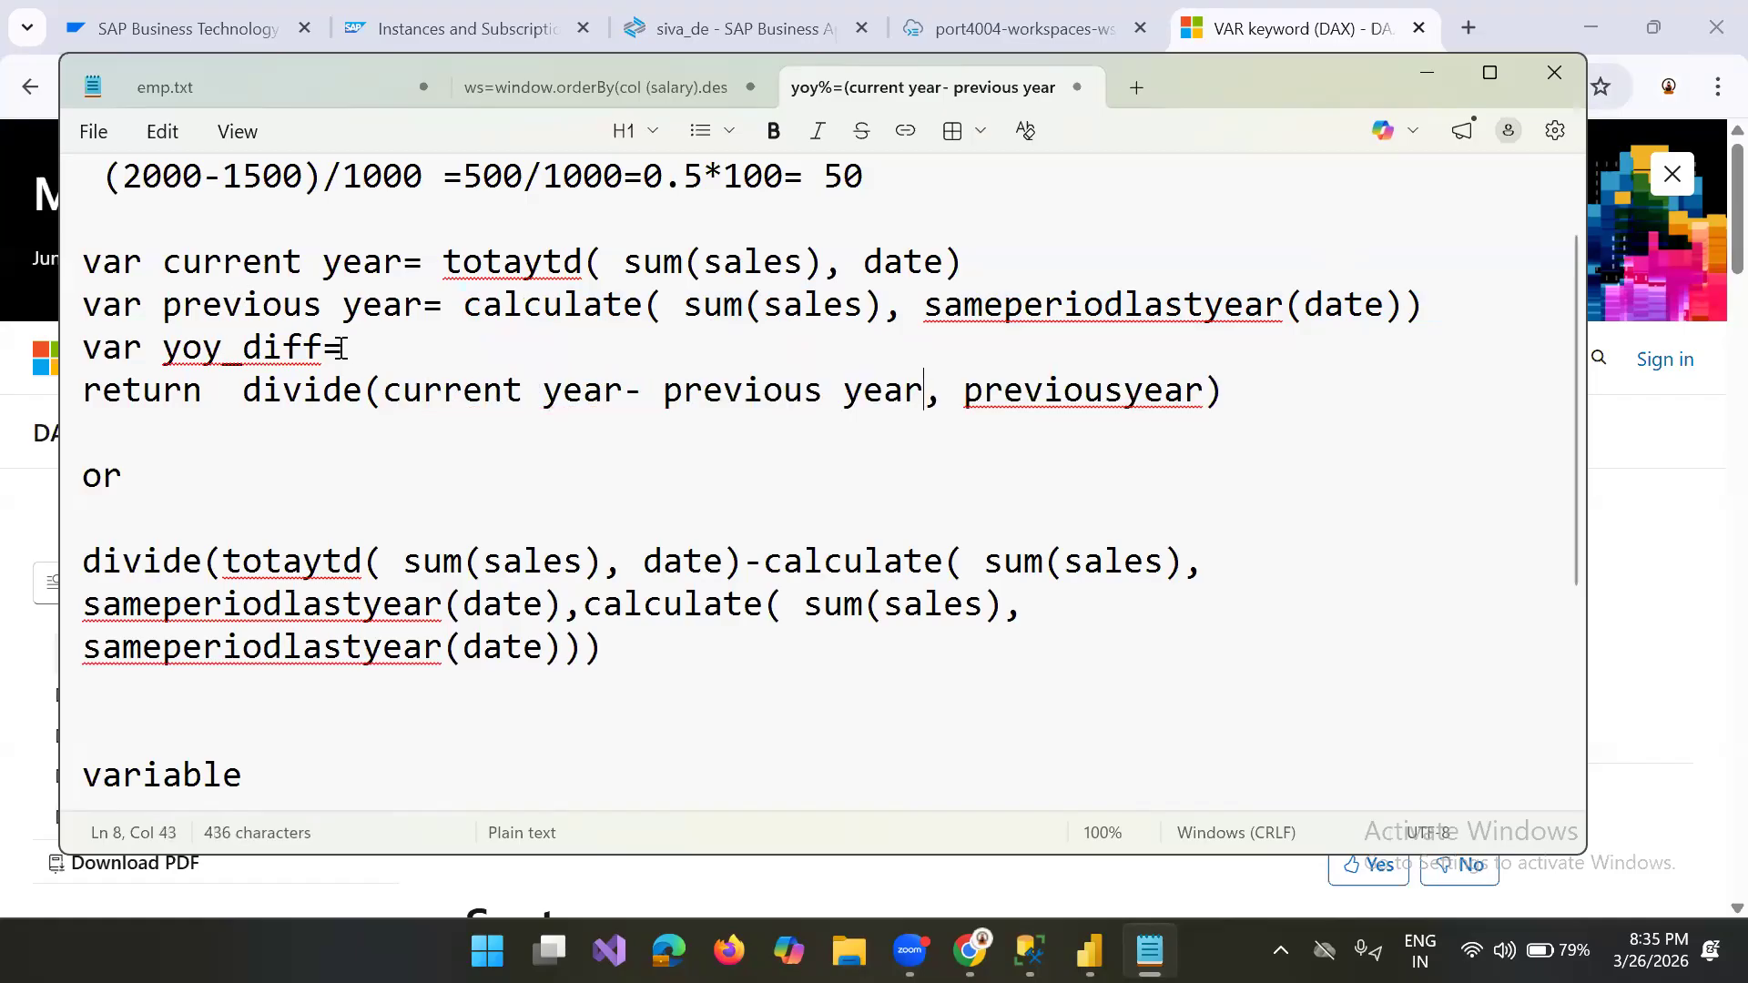
Step: Delete the leftover "var yoy_diff=" line and change "previousyear" to "previous year" in the return line
drag(339, 349, 59, 355)
key(BackSpace)
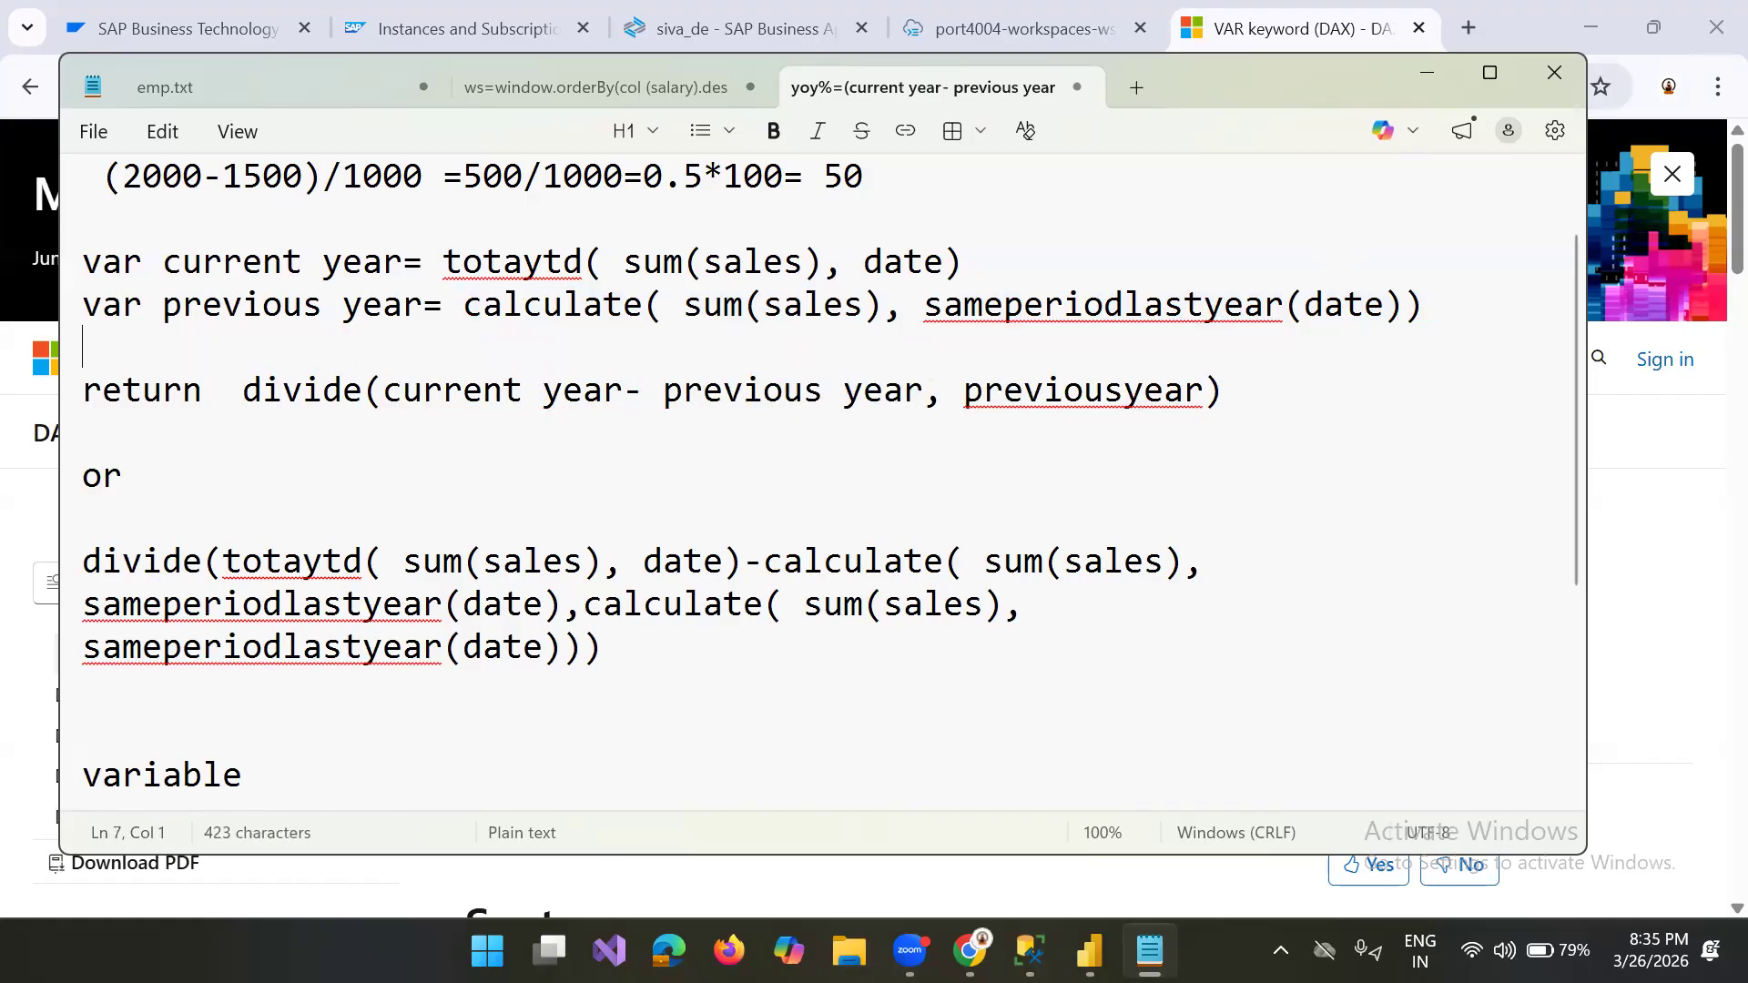
key(BackSpace)
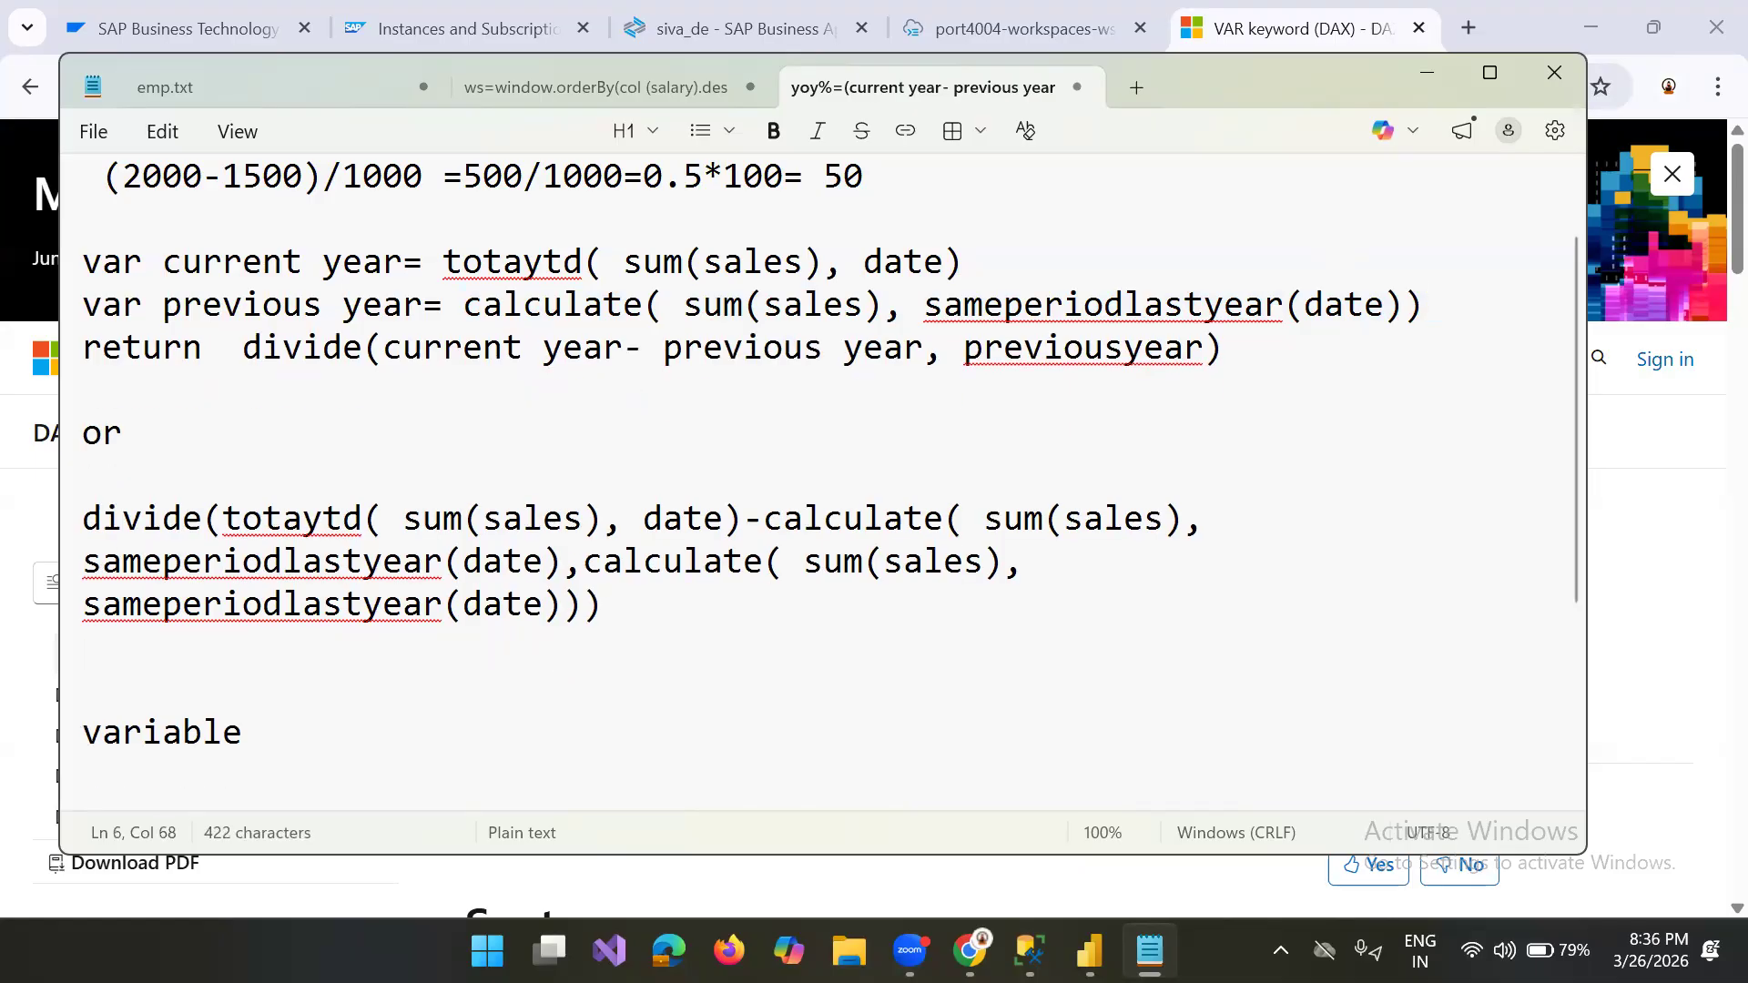
click(991, 350)
click(1119, 354)
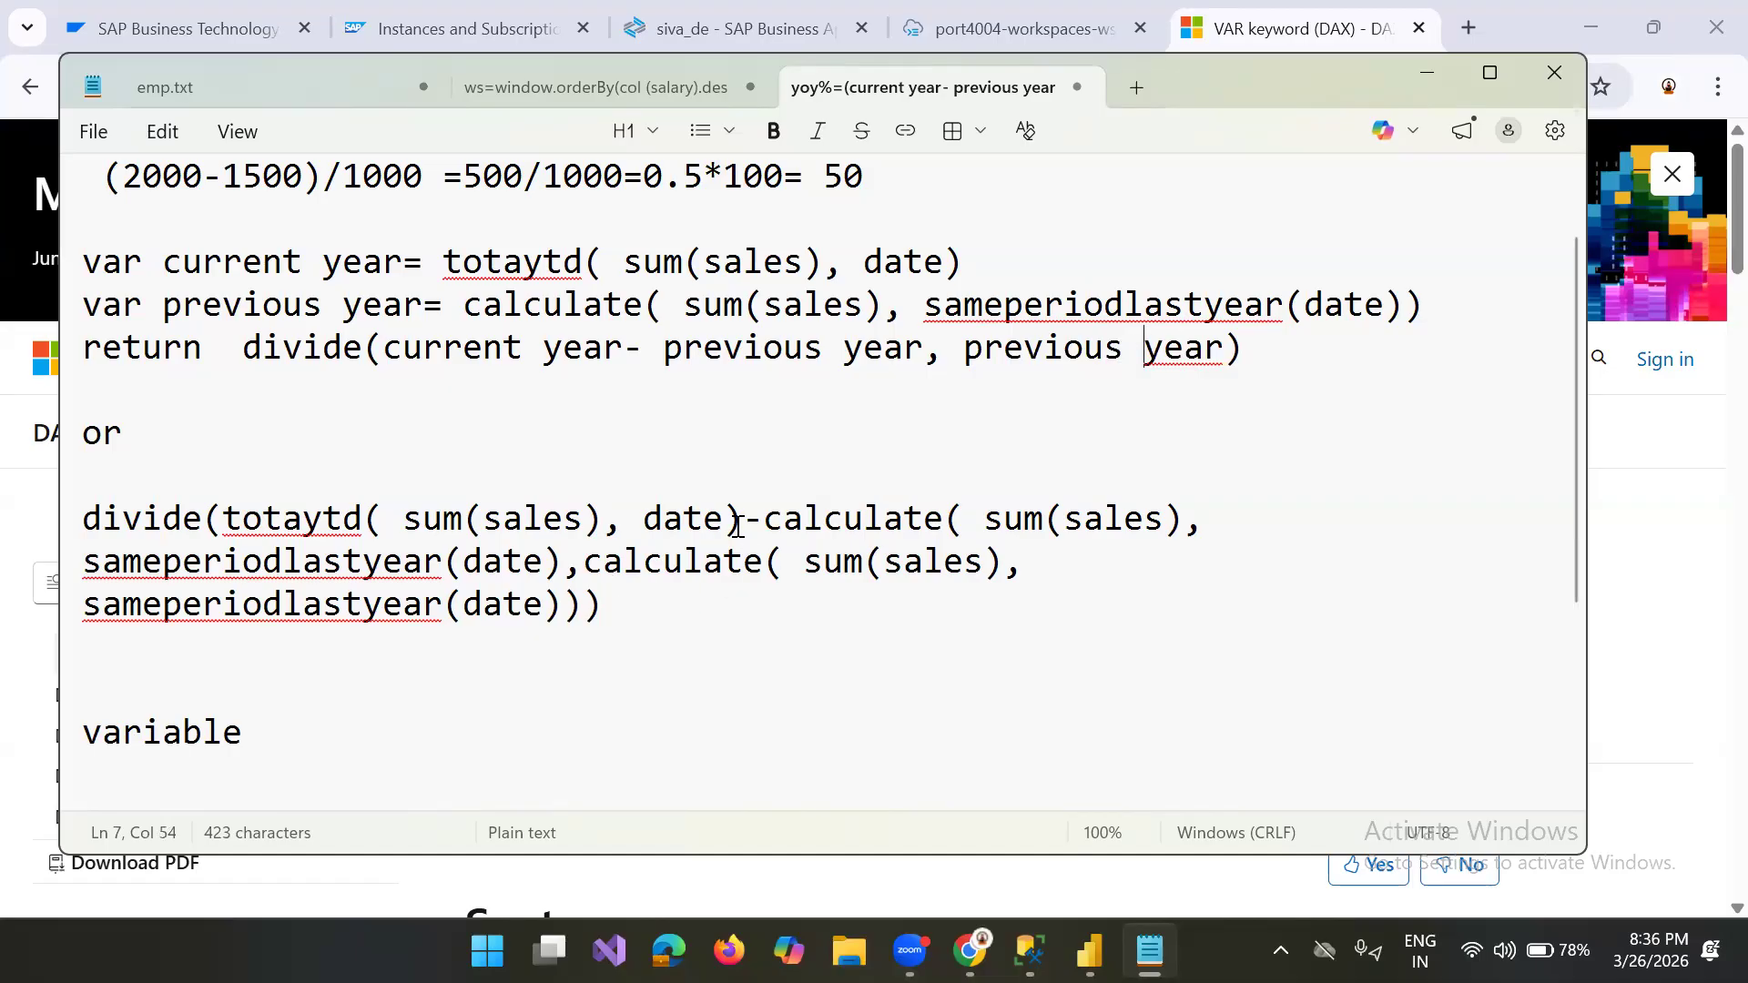
Step: Compare the single divide expression, including its repeated calculate part, with the variable-based version above it
click(739, 527)
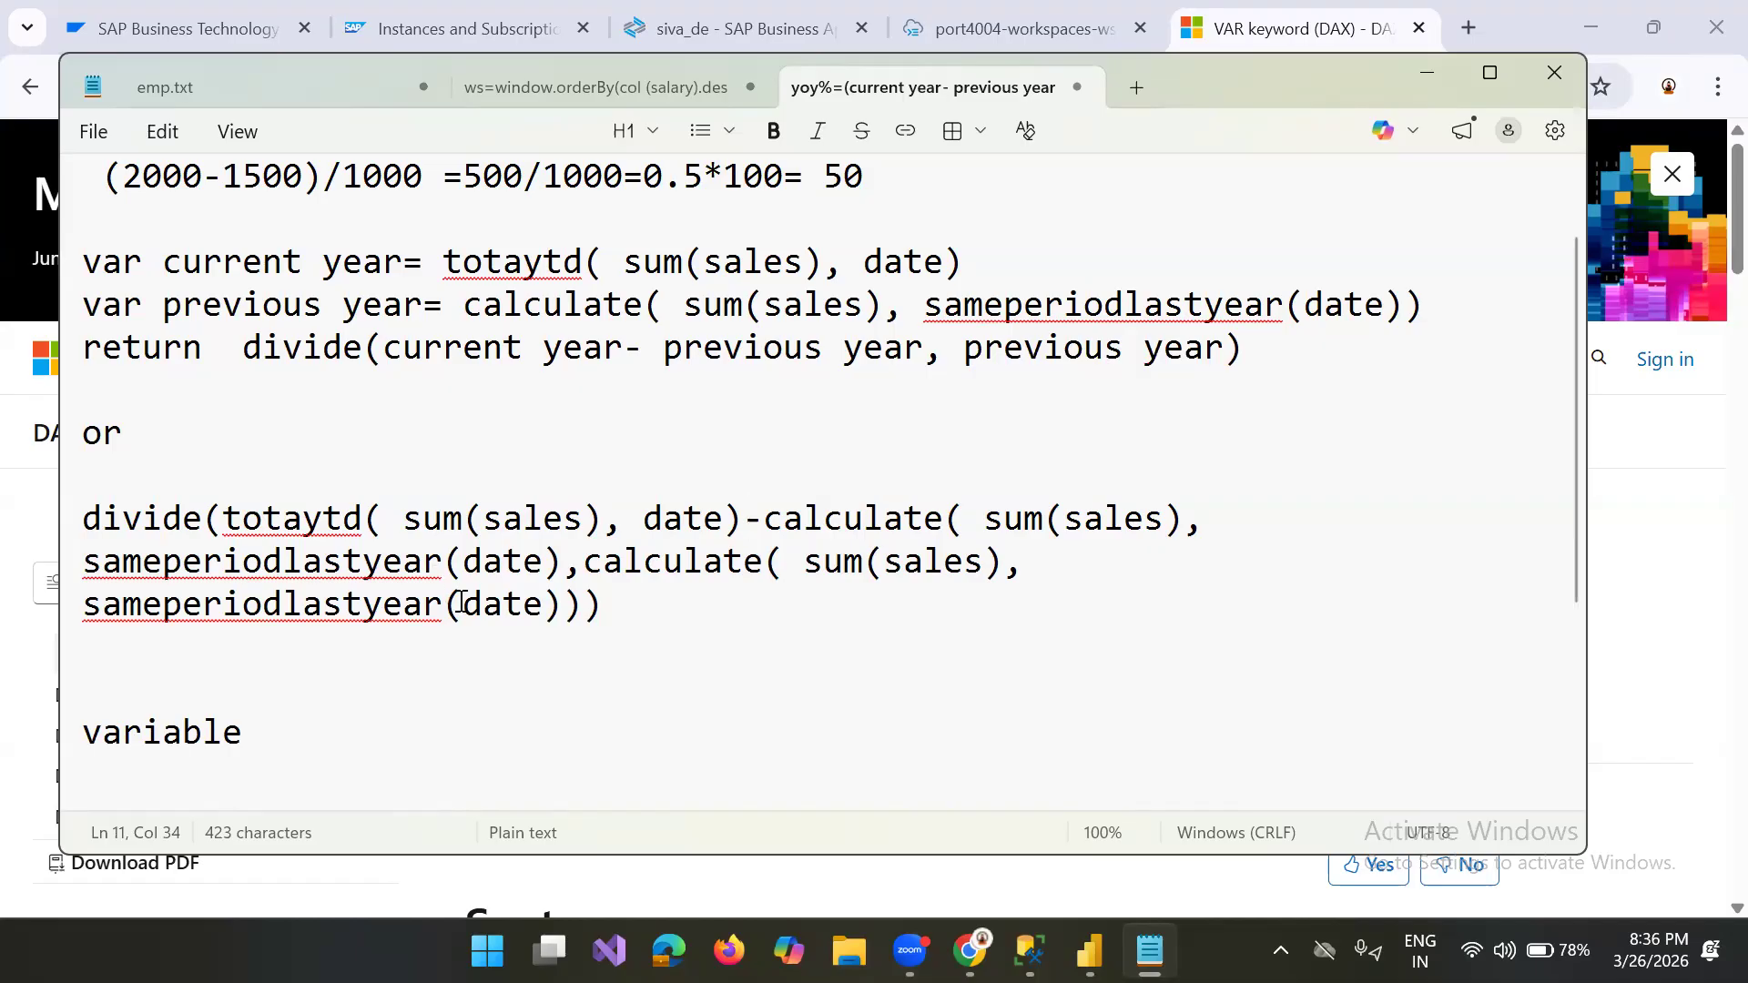
click(587, 634)
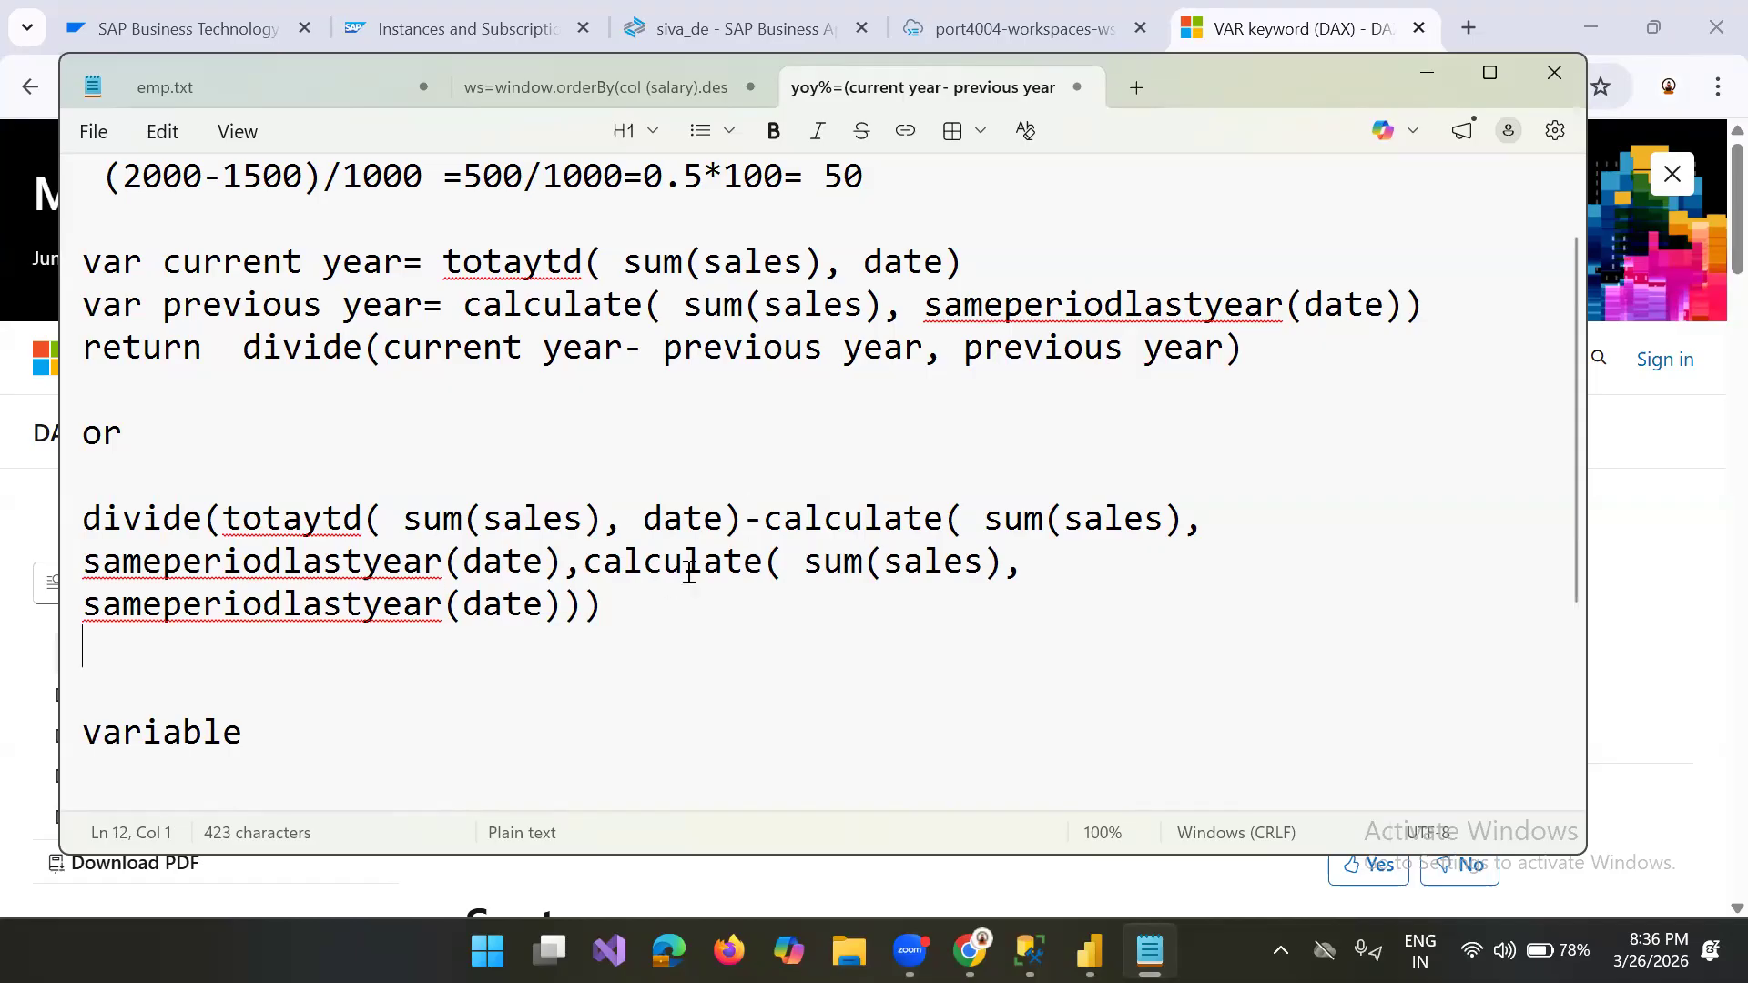
drag(763, 516, 562, 561)
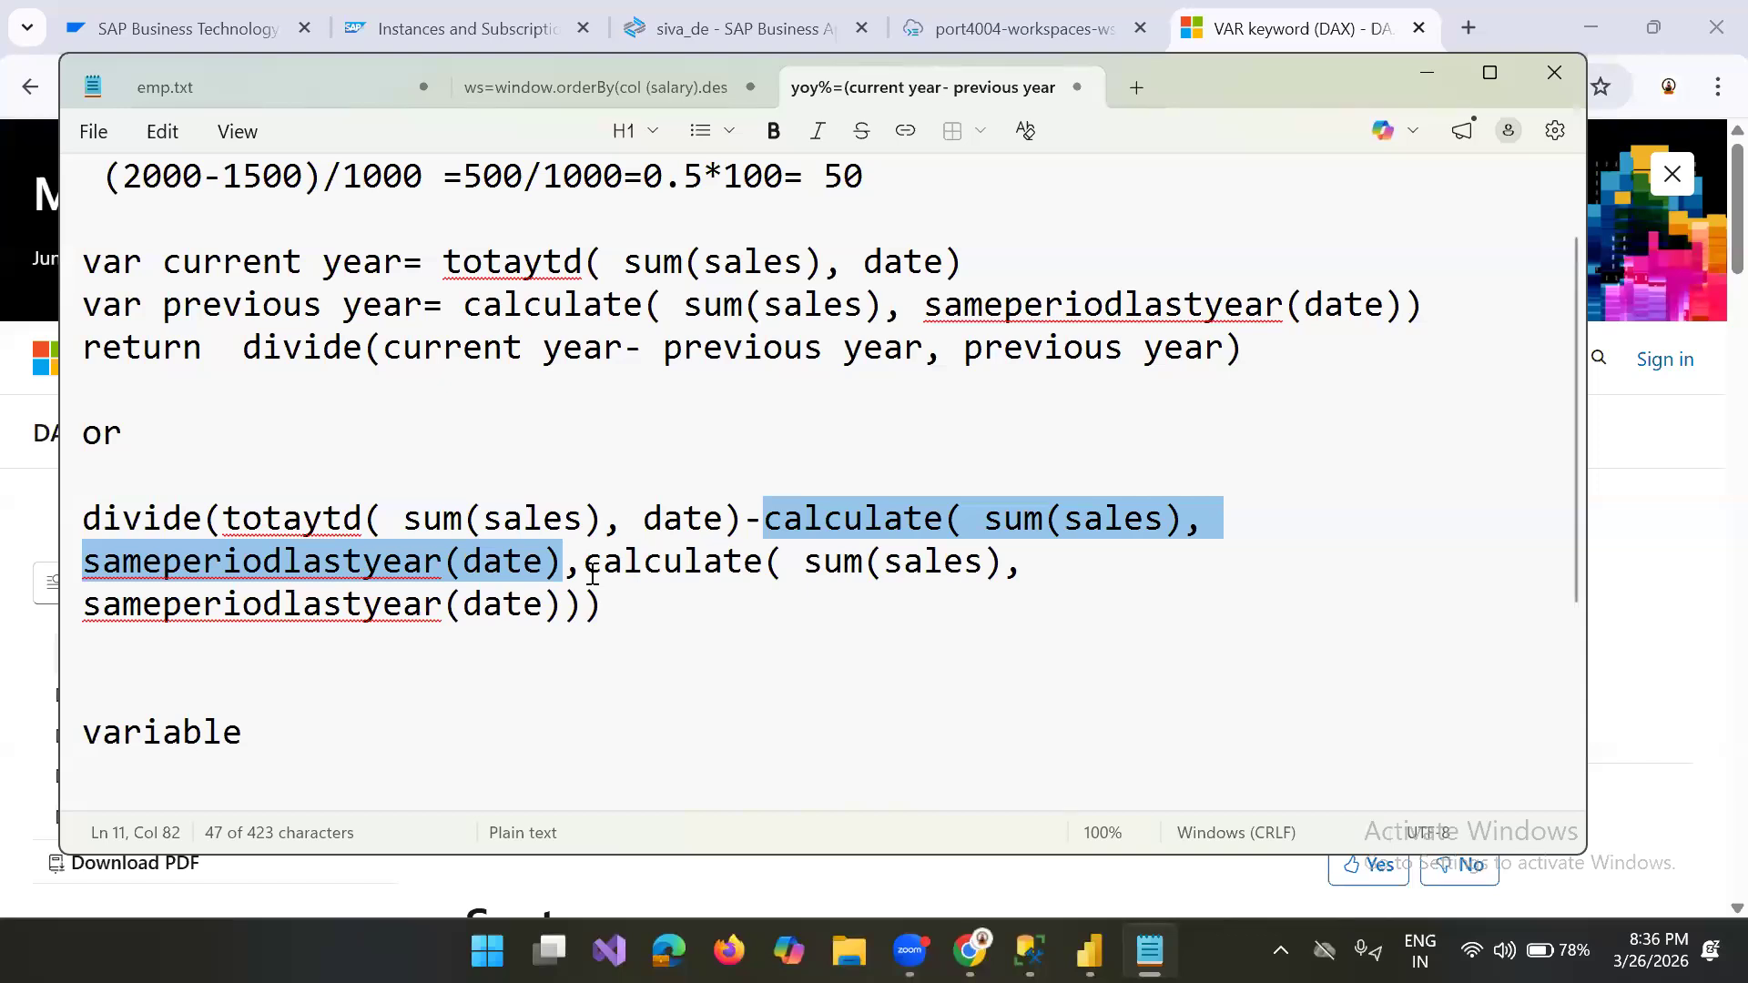
click(1265, 351)
drag(769, 303, 122, 270)
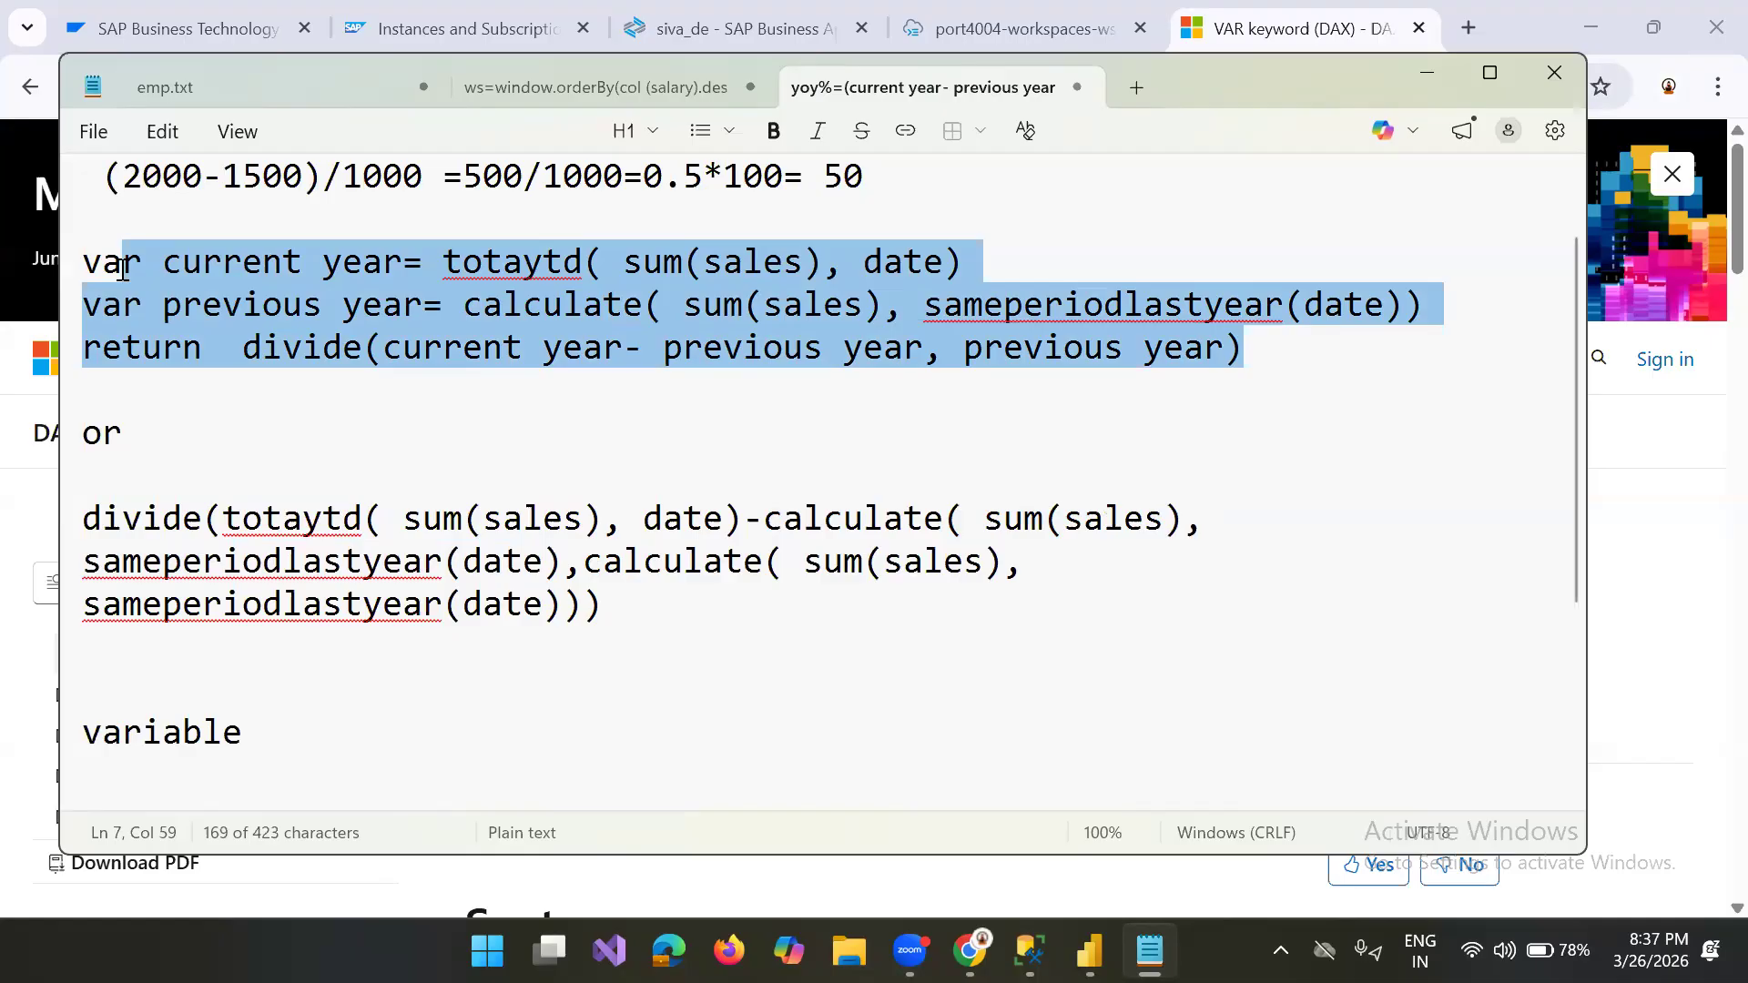
drag(81, 523, 186, 508)
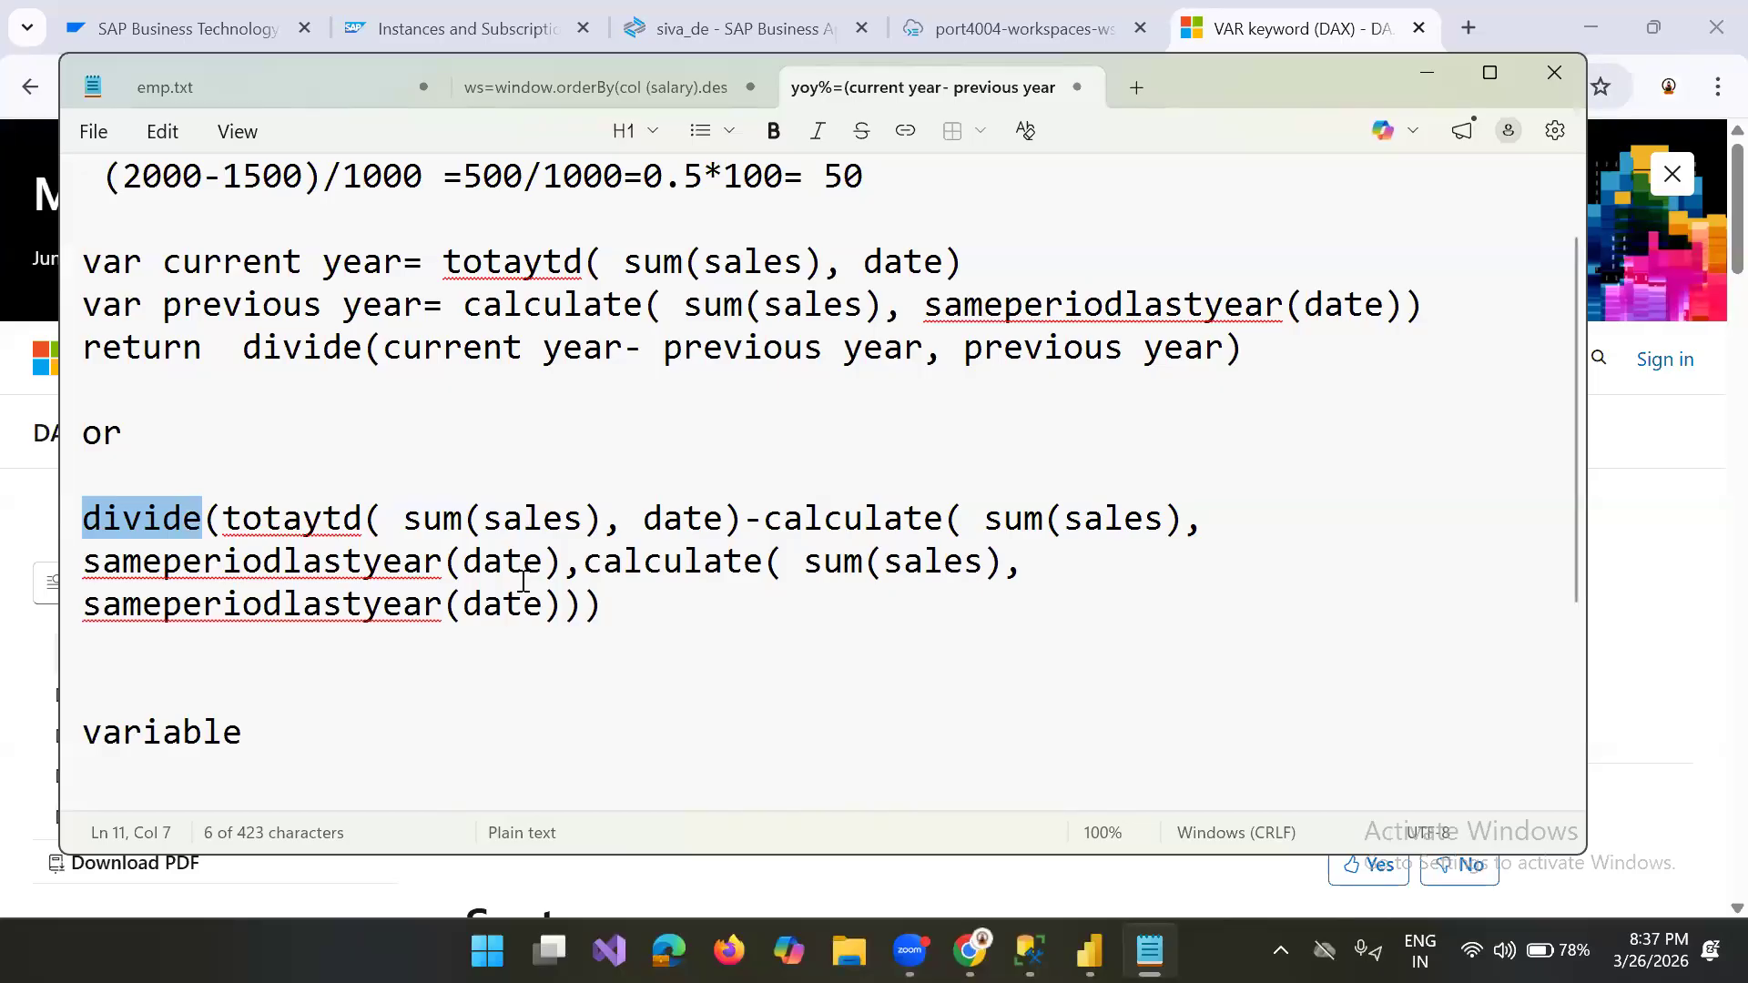
click(531, 695)
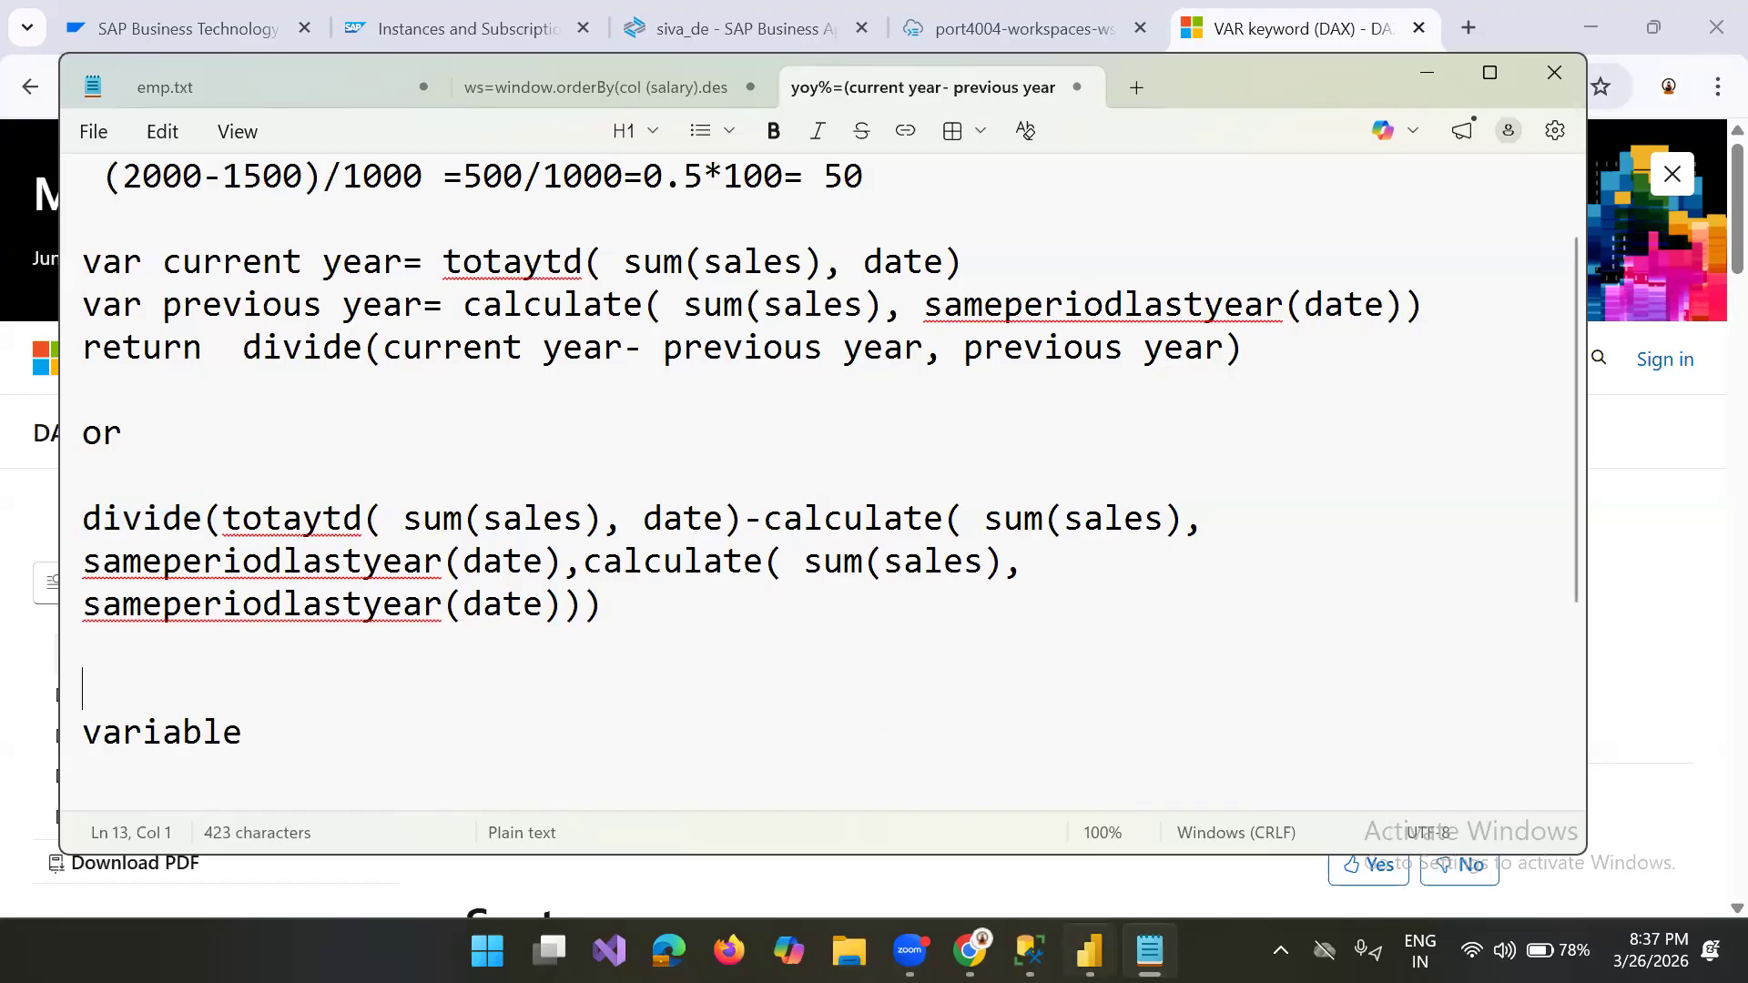
Step: Examine the VAR syntax in the browser documentation and compare it with the "current year" variable in the note
click(969, 950)
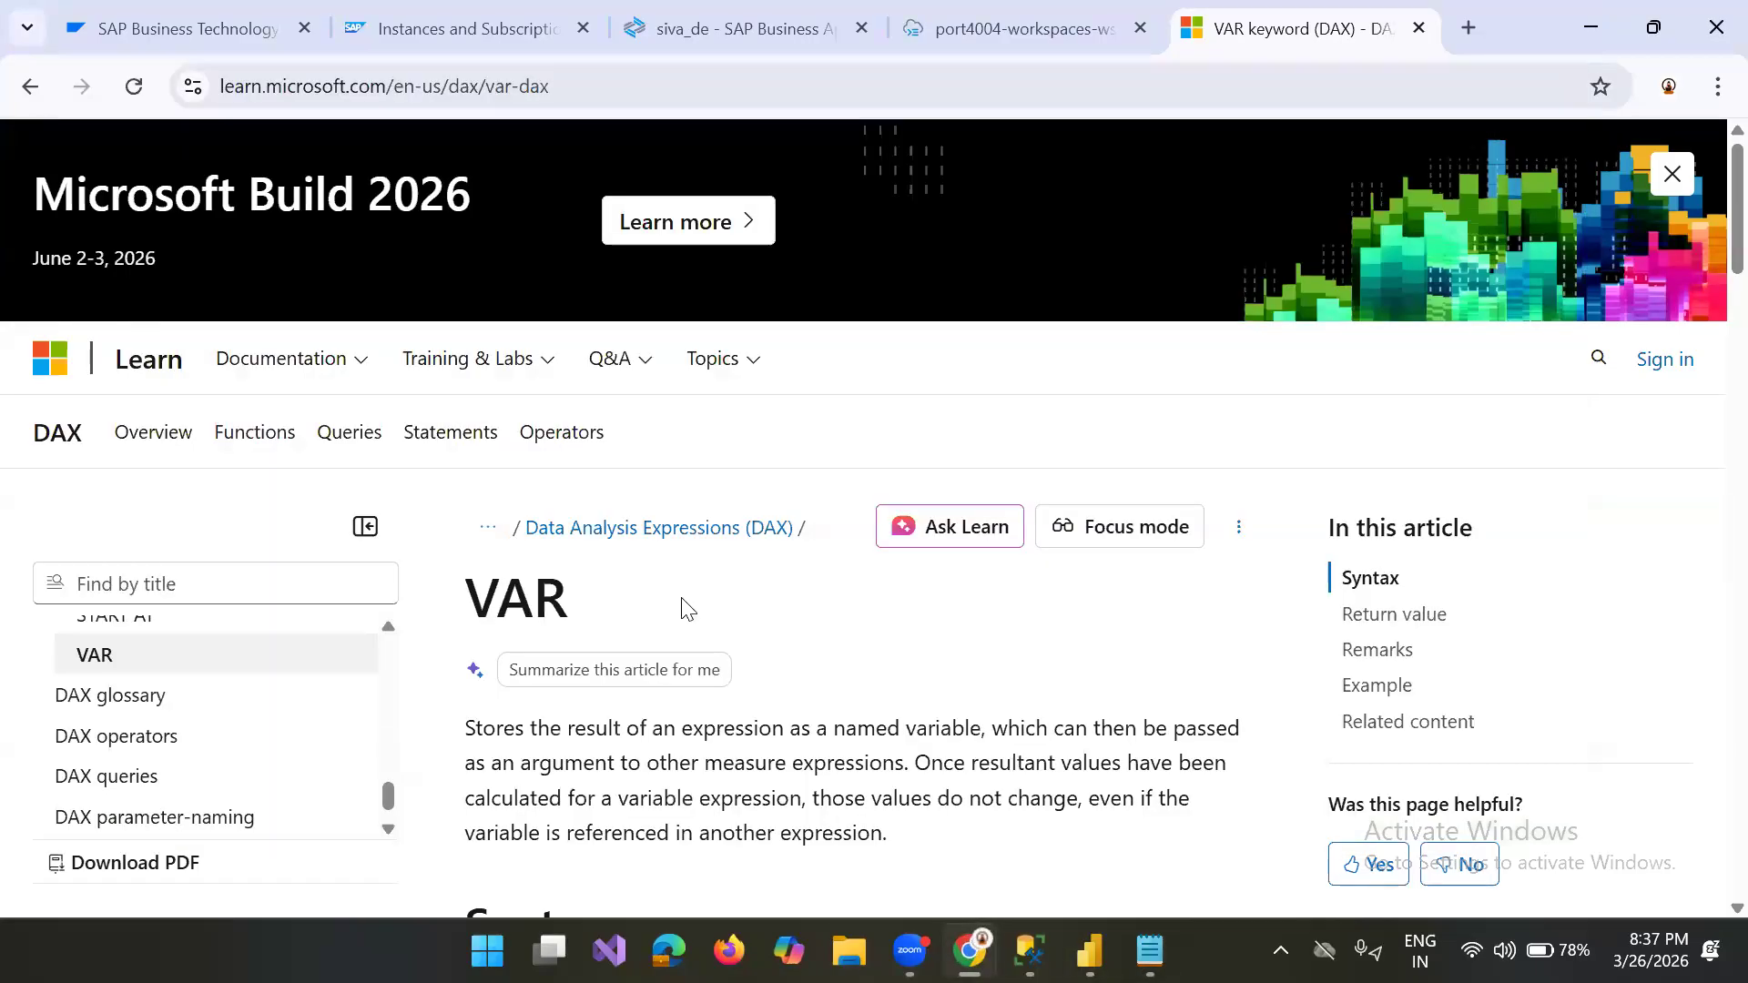
scroll(688, 608, down, 3)
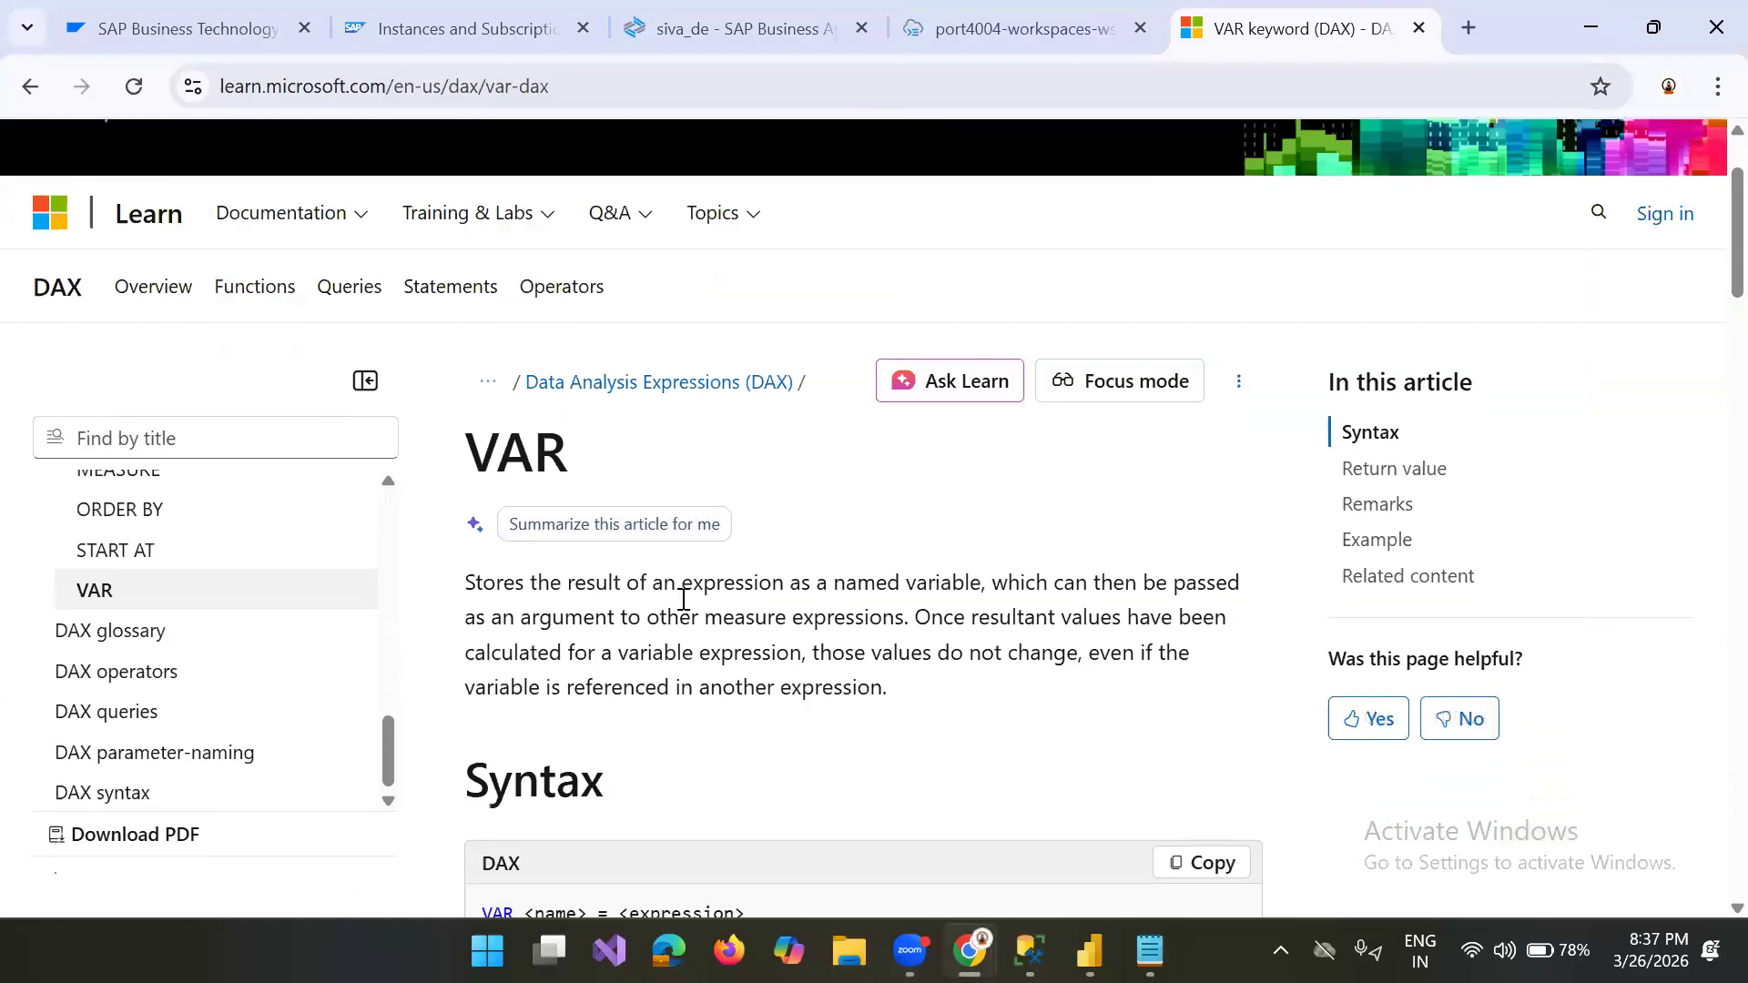
scroll(687, 609, down, 2)
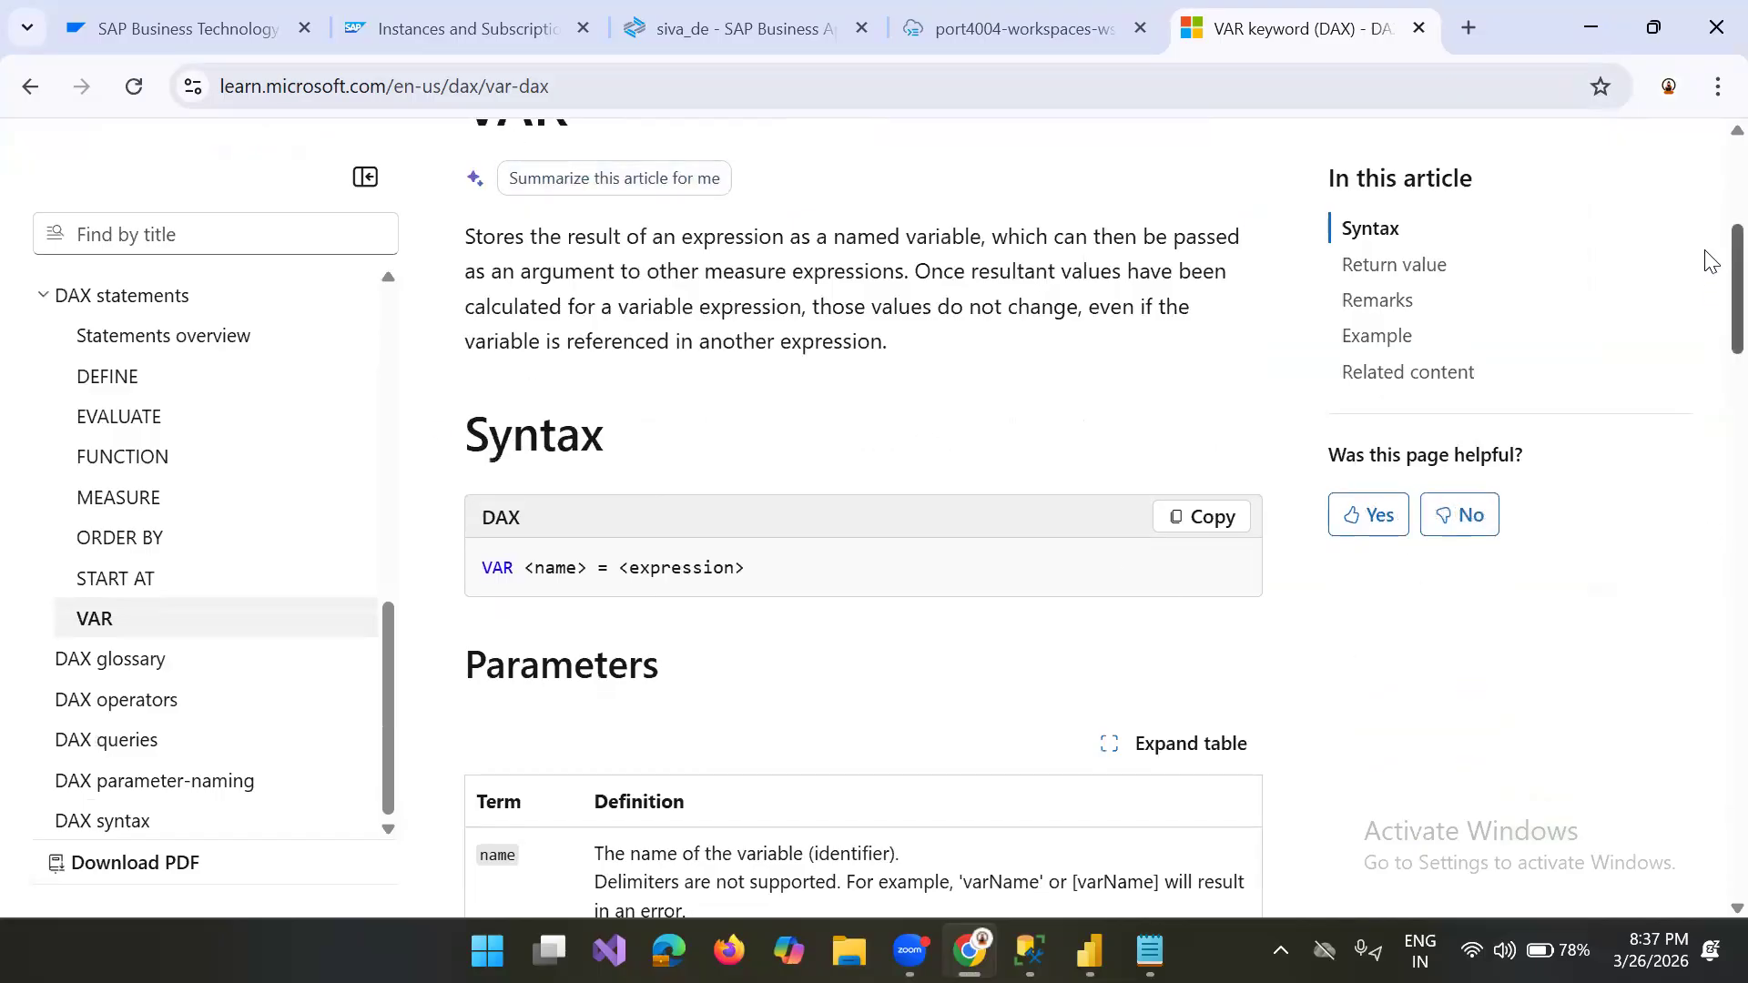
scroll(1708, 250, up, 2)
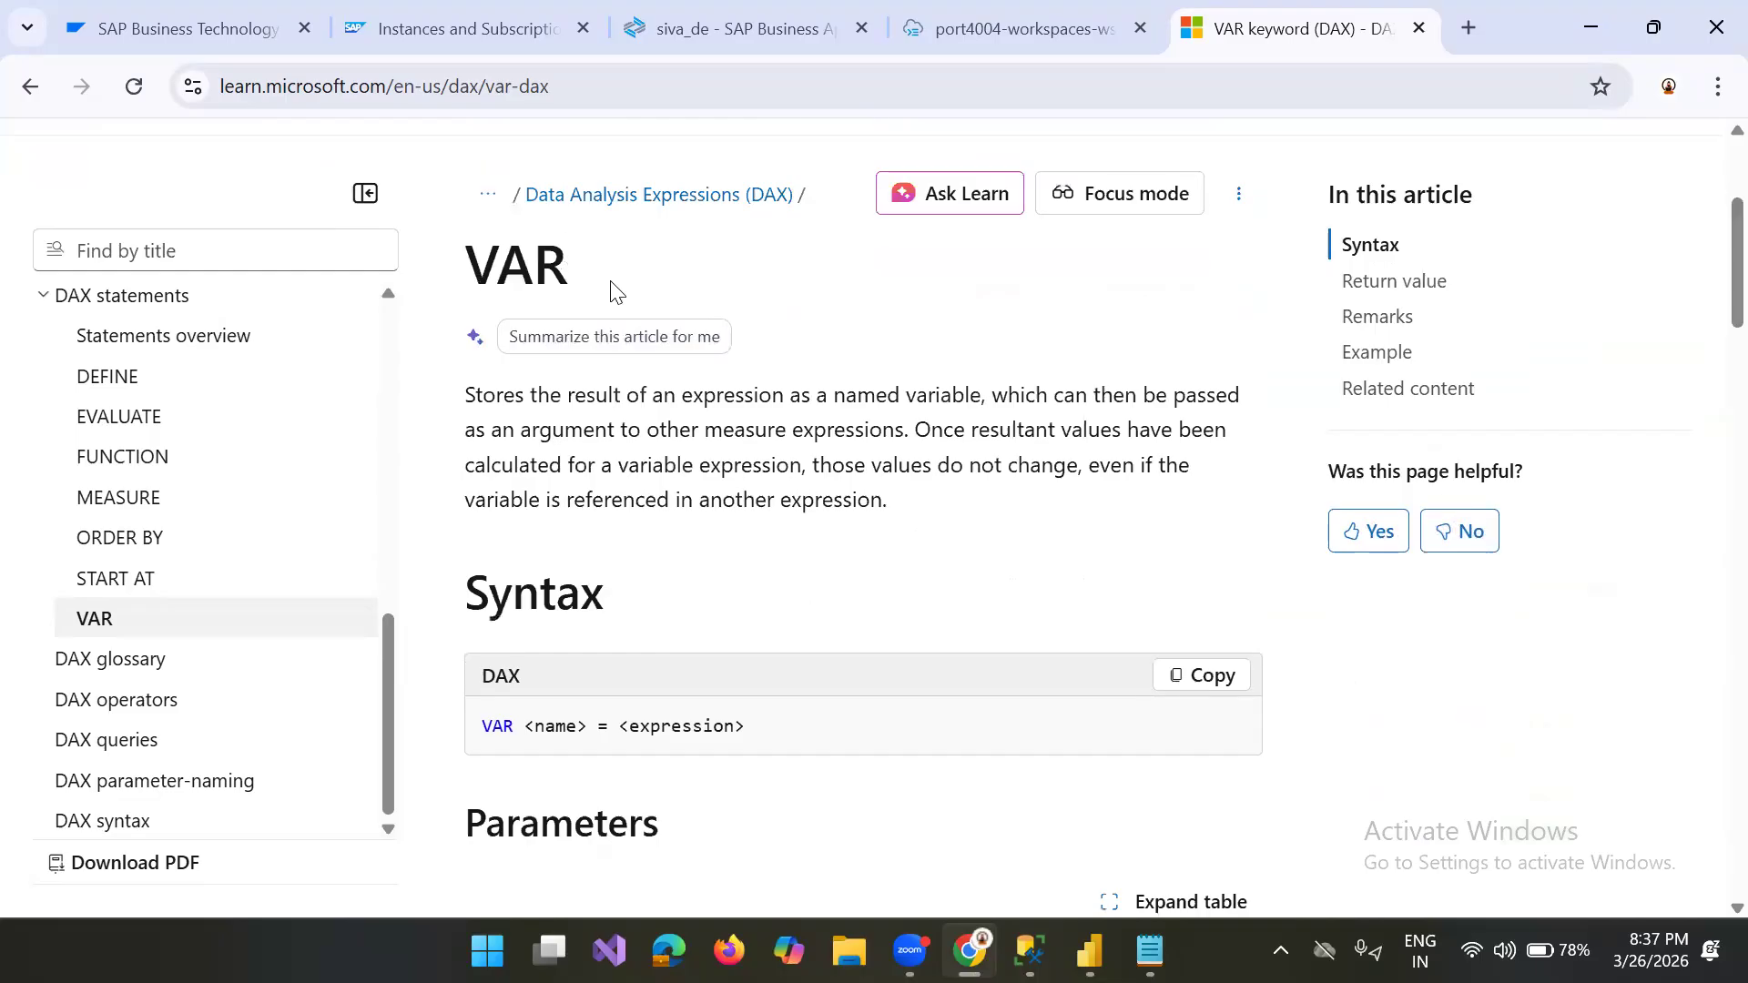
double_click(609, 288)
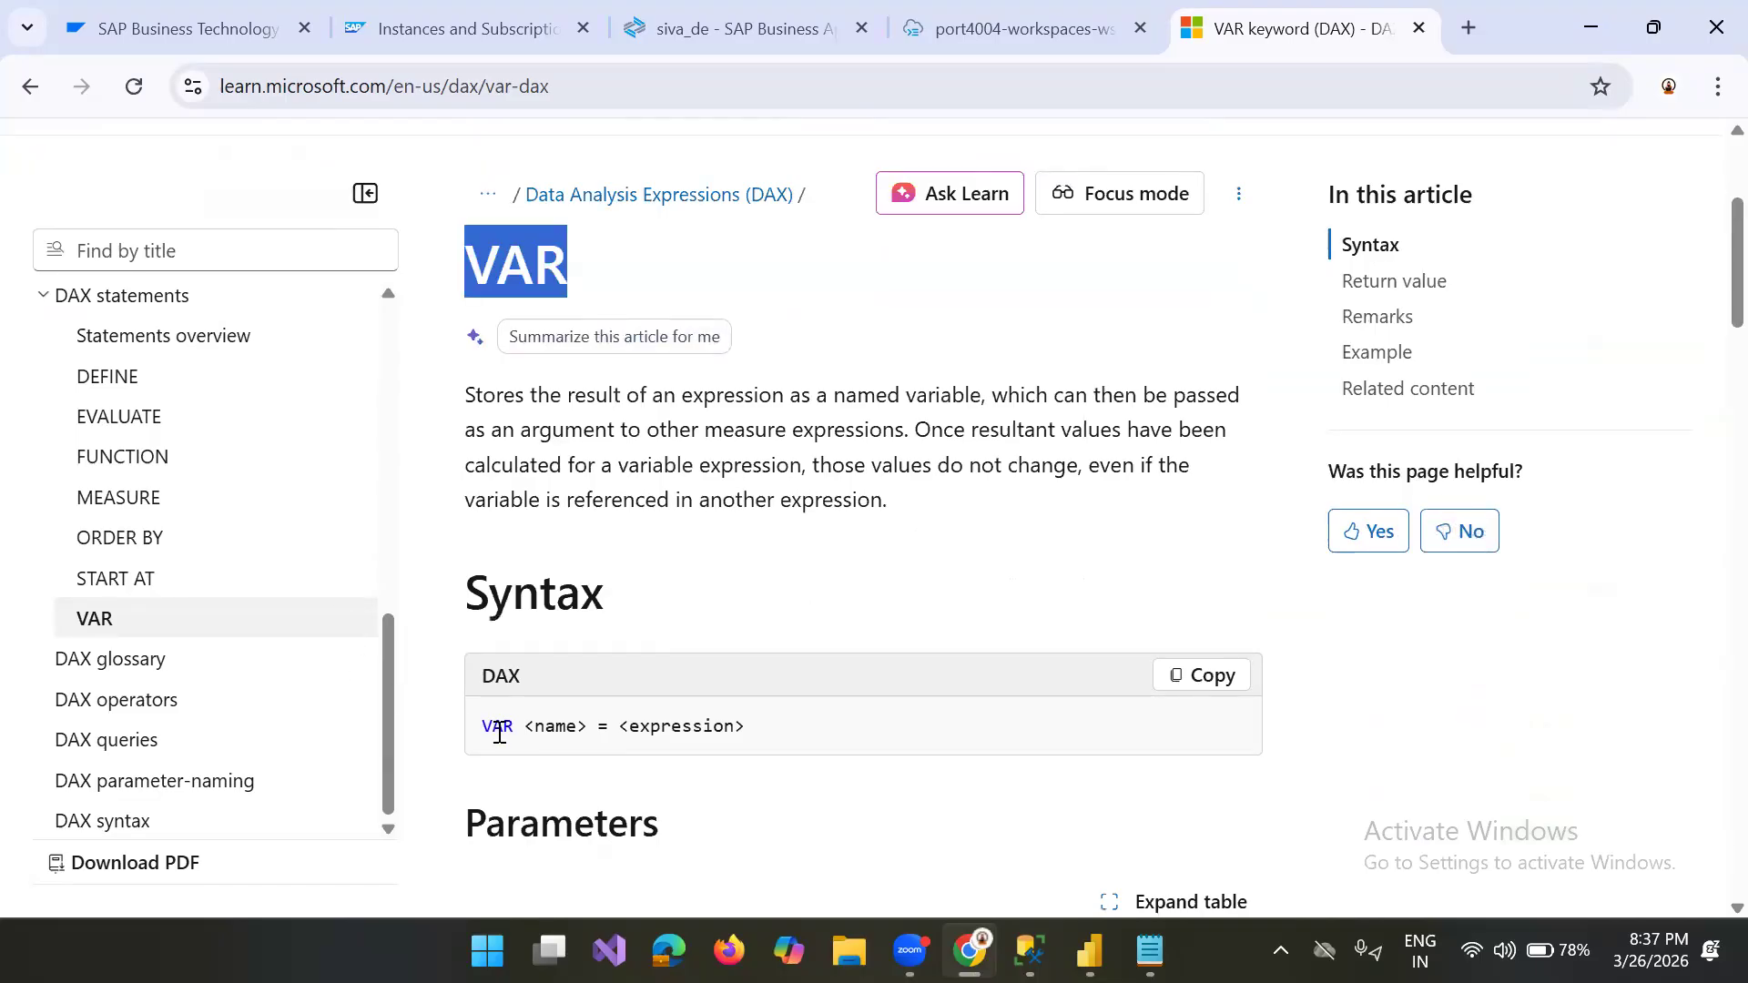
drag(485, 725, 782, 734)
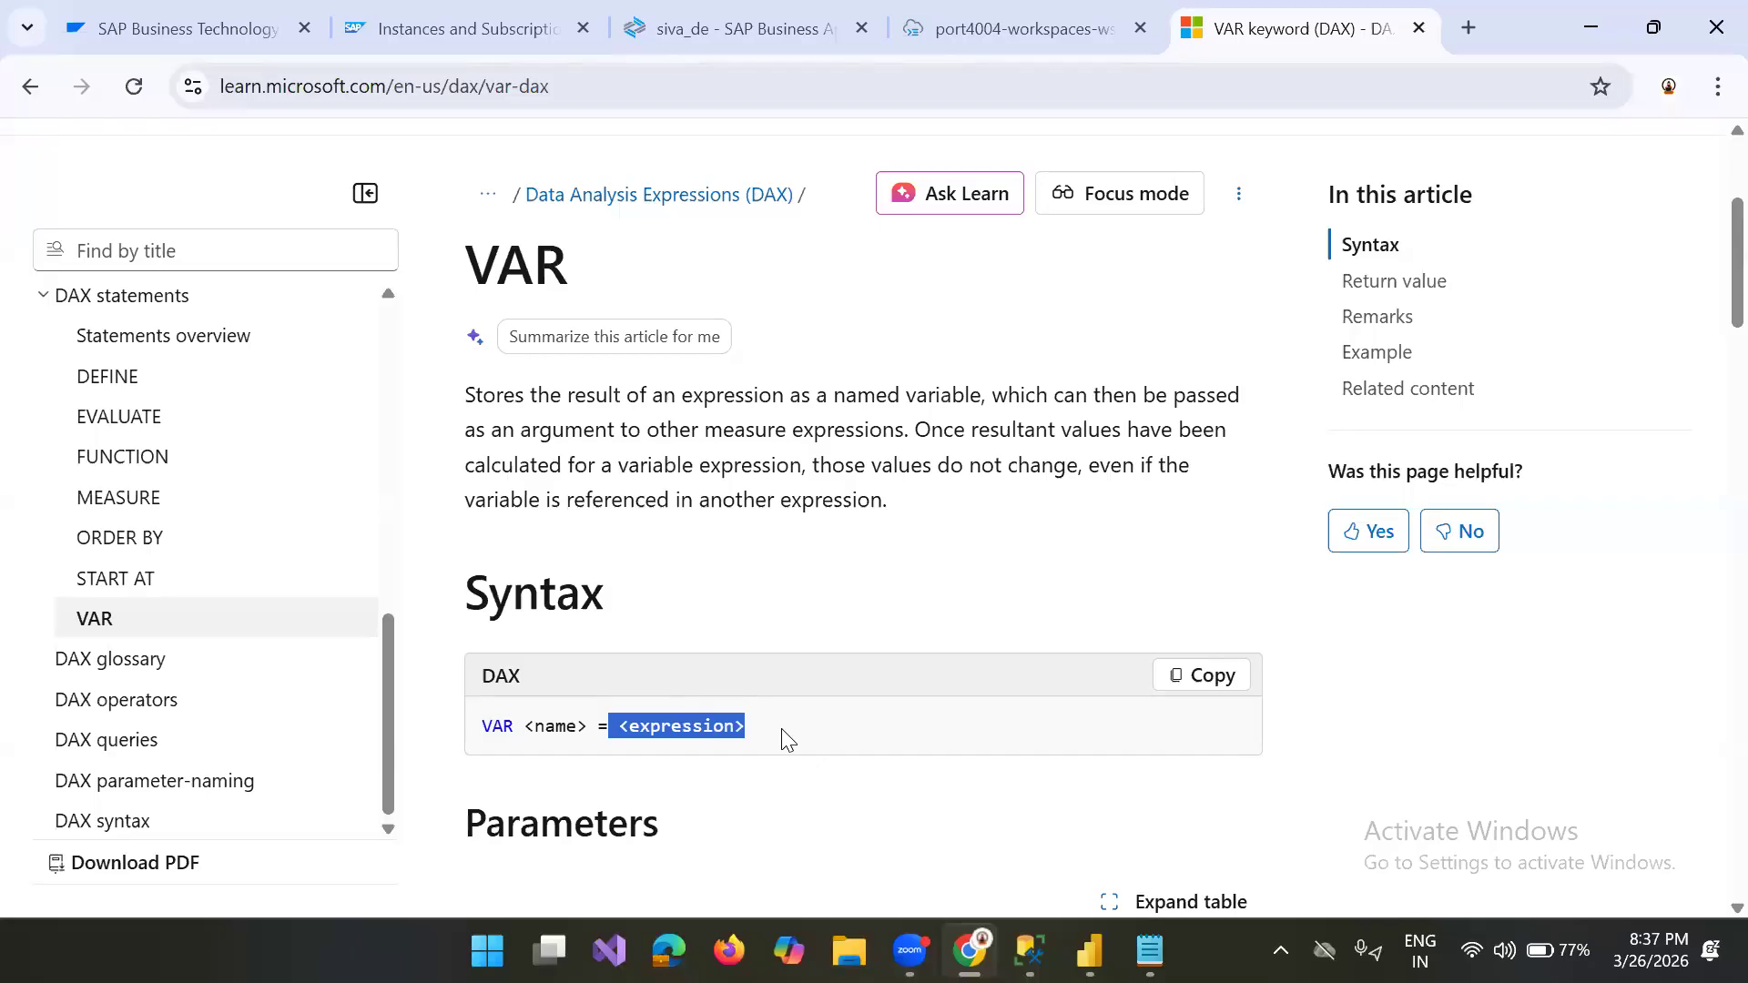
key(alt+Tab)
drag(146, 261, 364, 264)
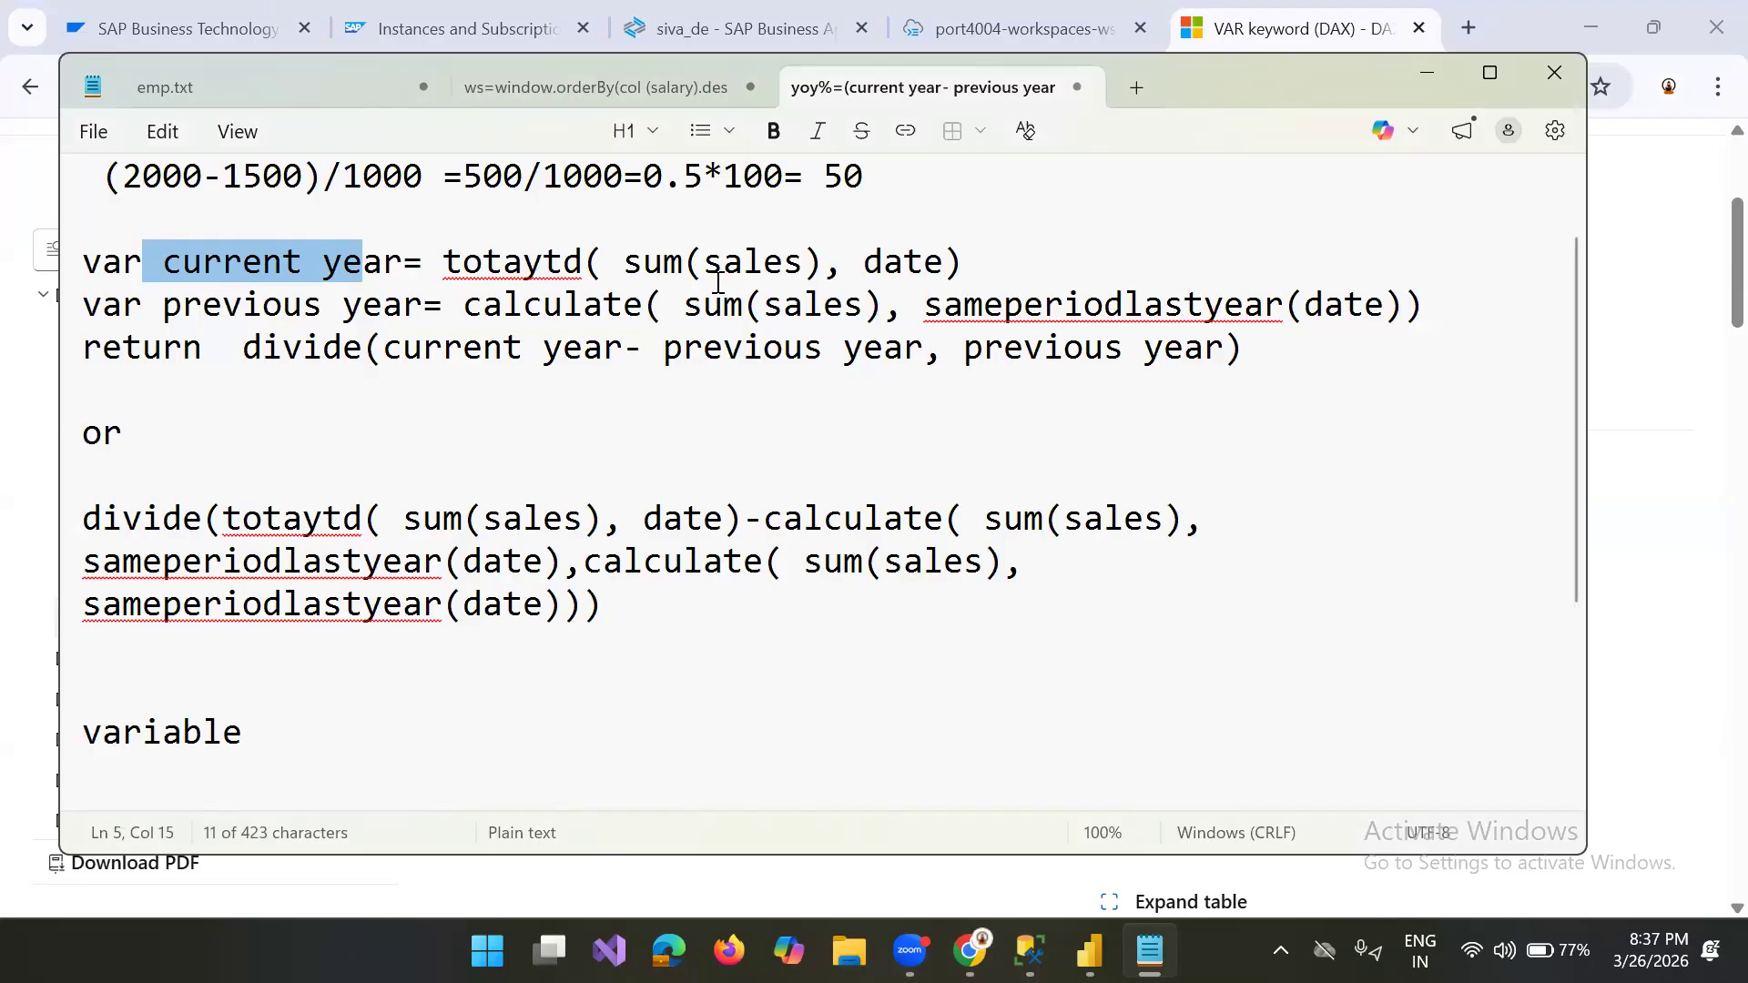
Step: Read through the VAR documentation in the browser, from the parameters and remarks to the variable-based YoY% example
key(alt+Tab)
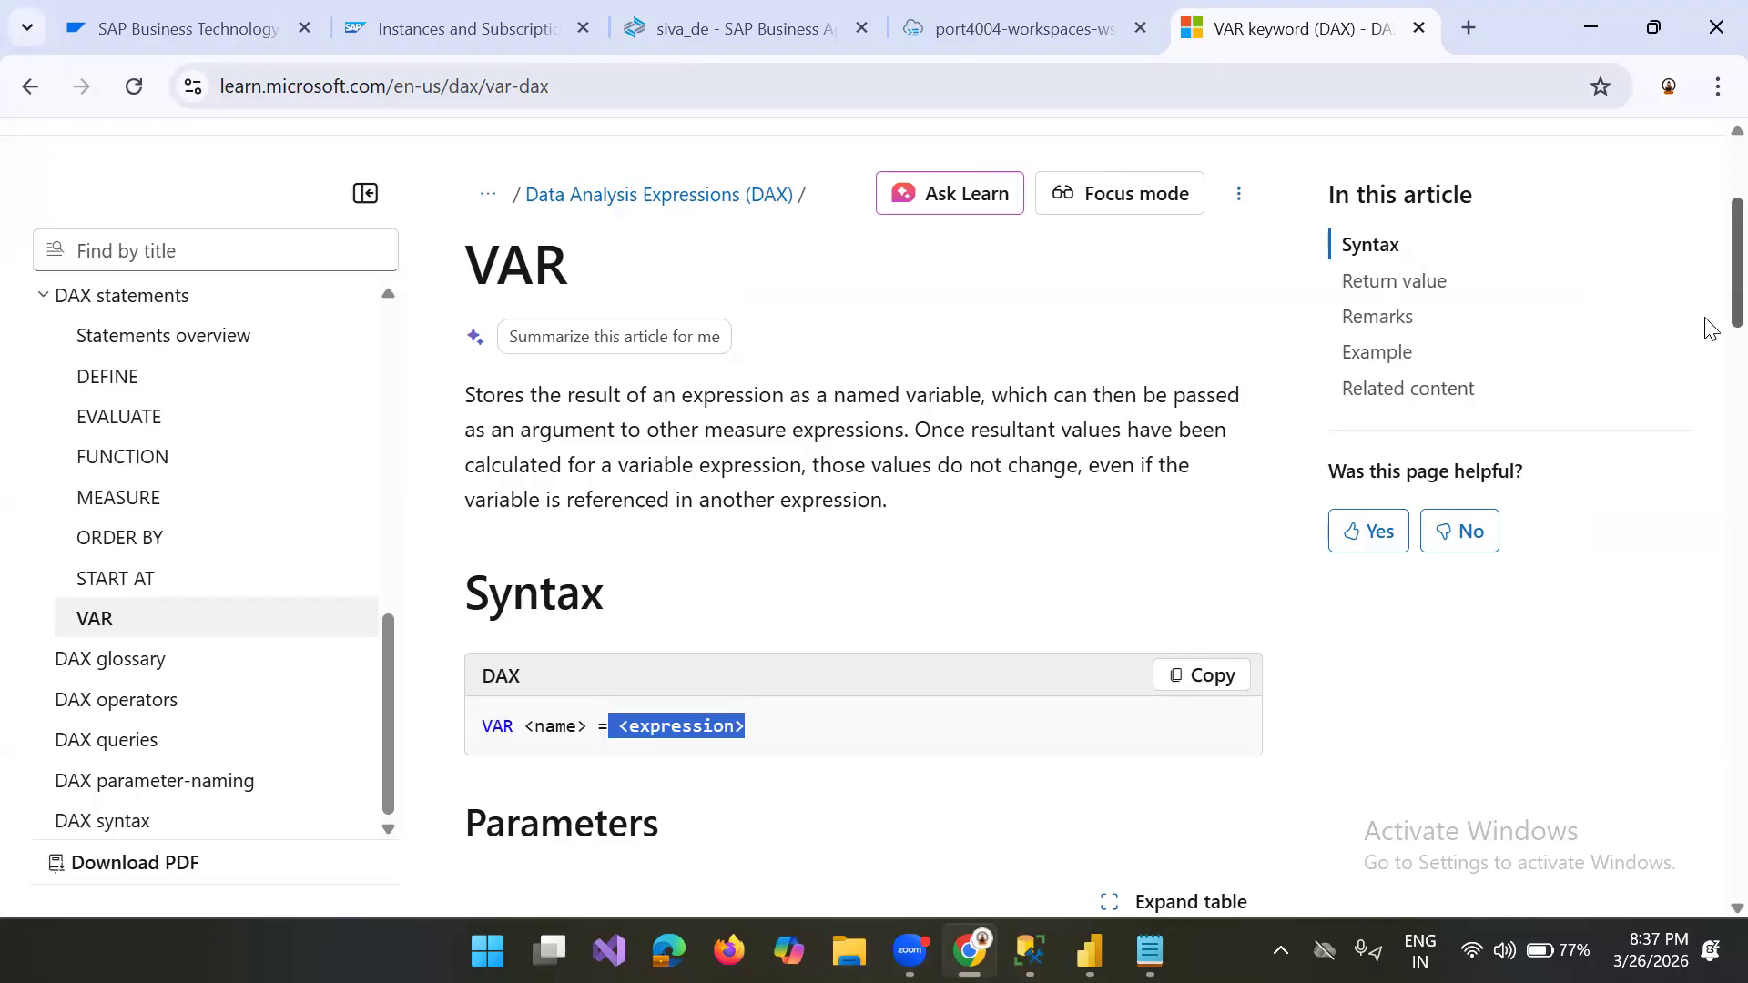
scroll(1710, 364, down, 3)
scroll(1710, 371, down, 8)
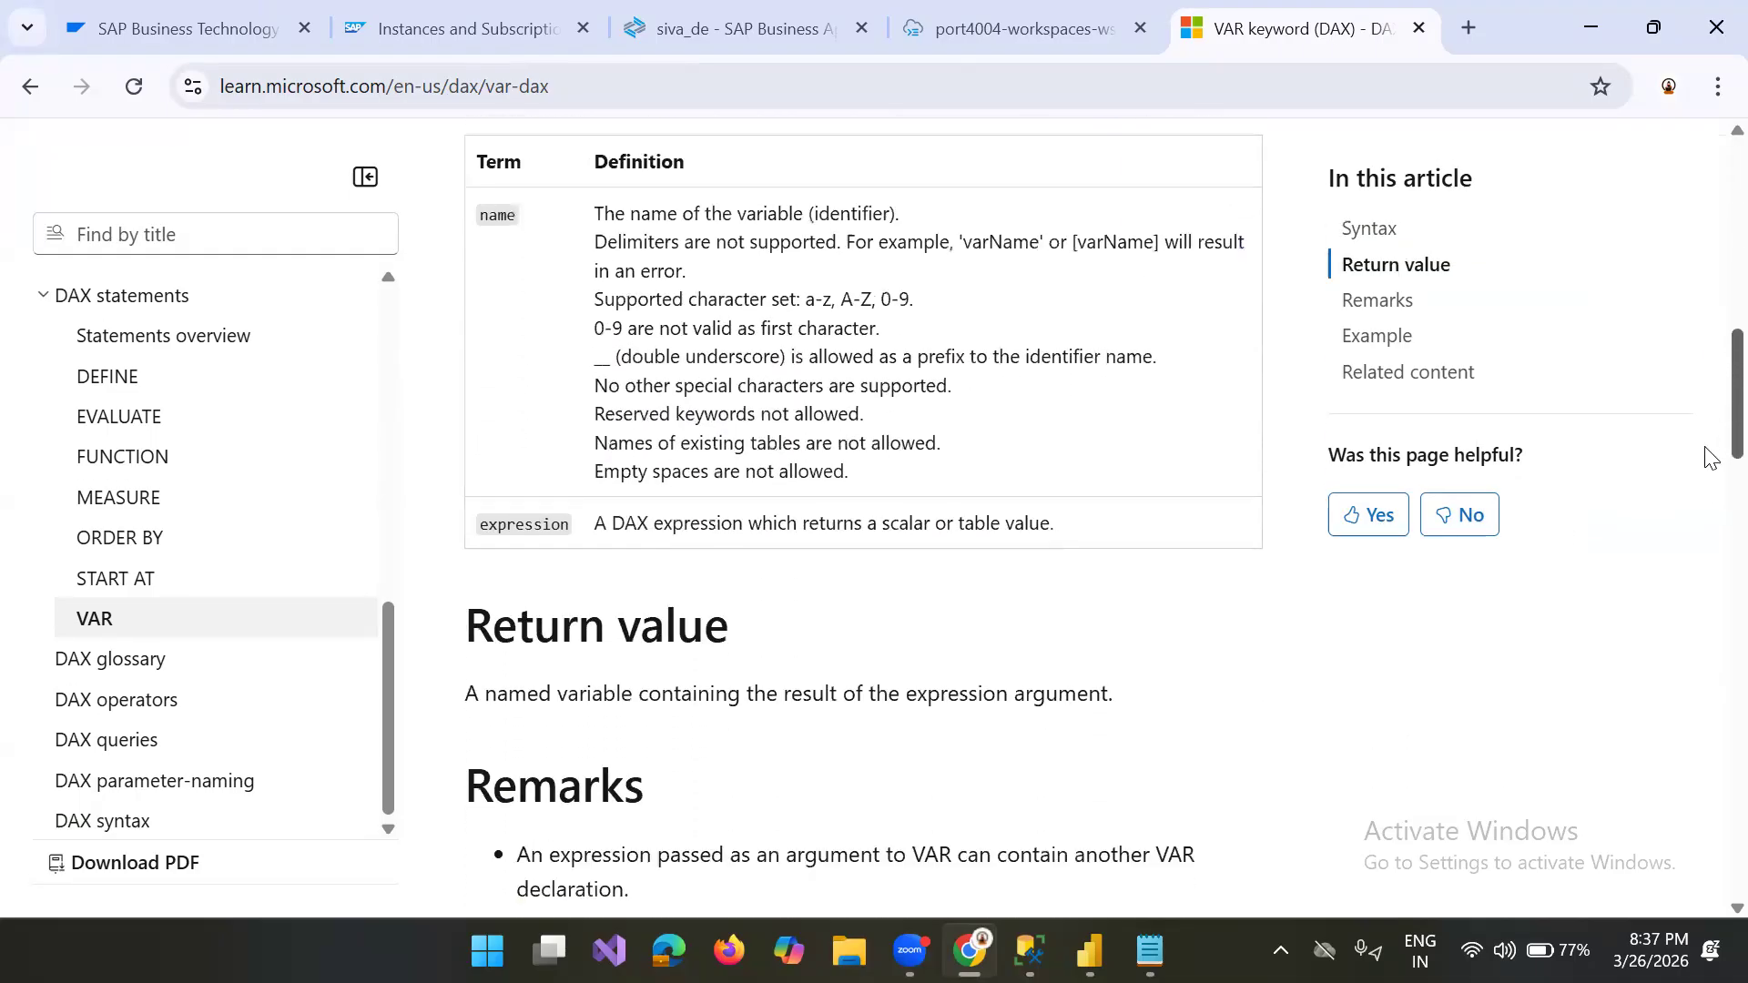
scroll(1710, 478, down, 4)
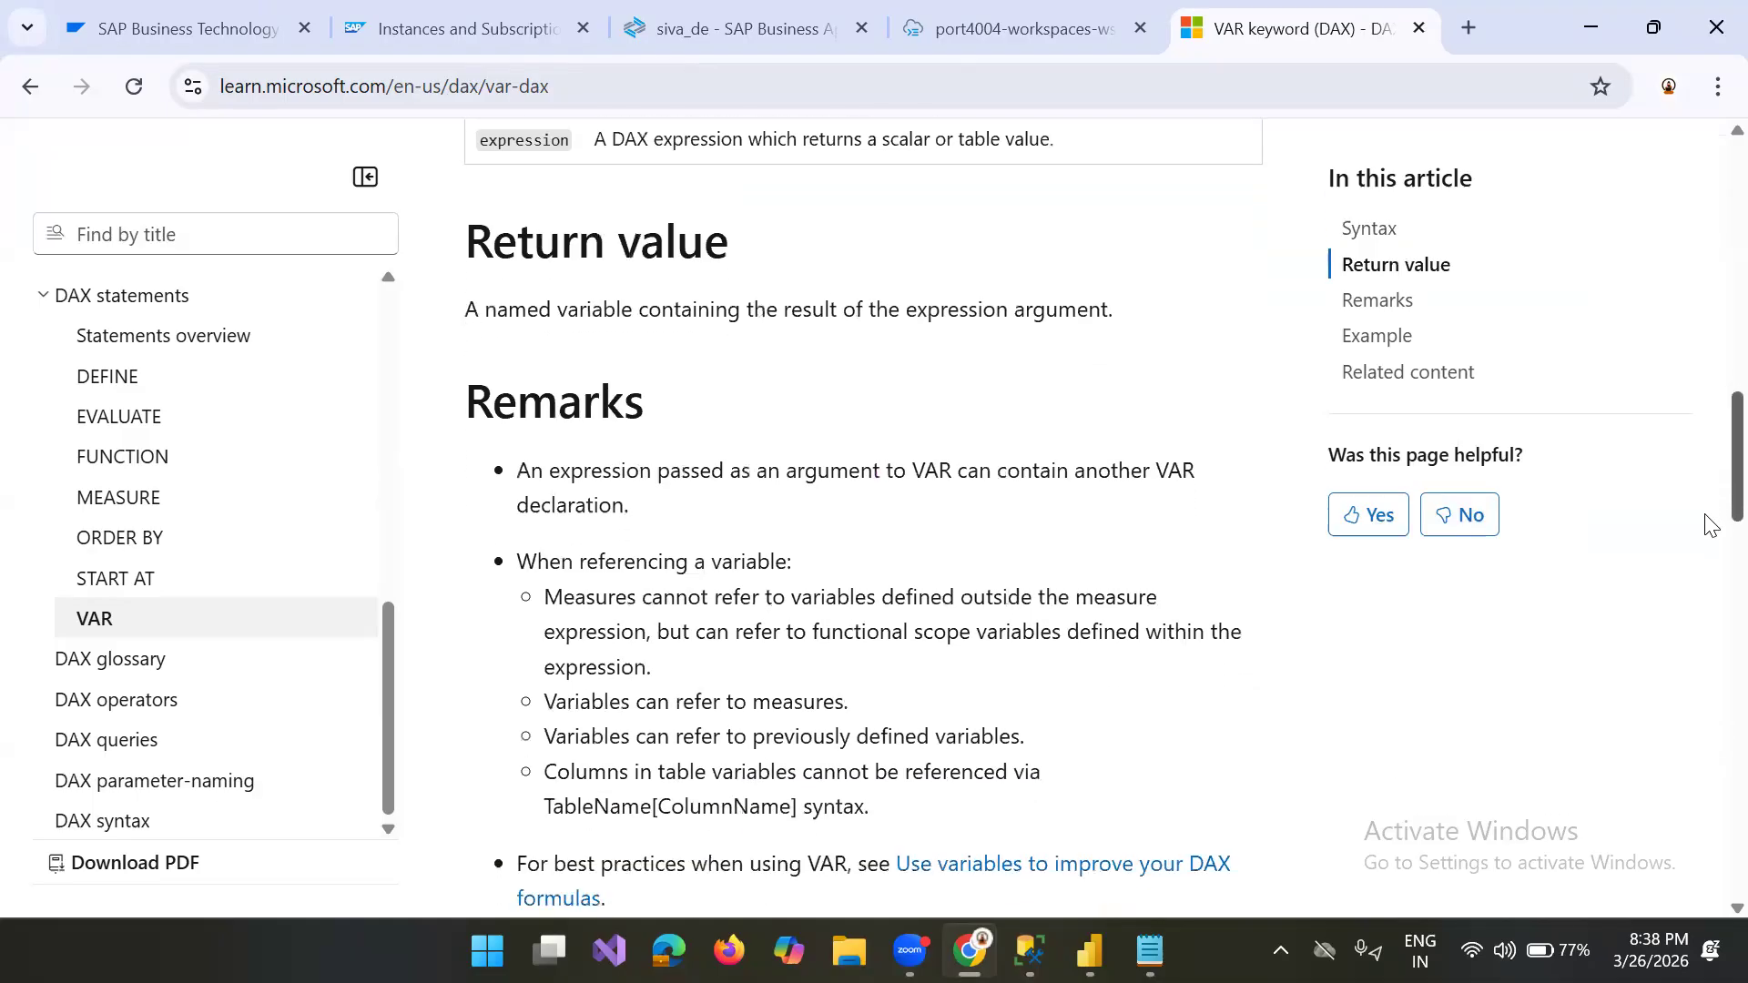
scroll(1710, 544, down, 6)
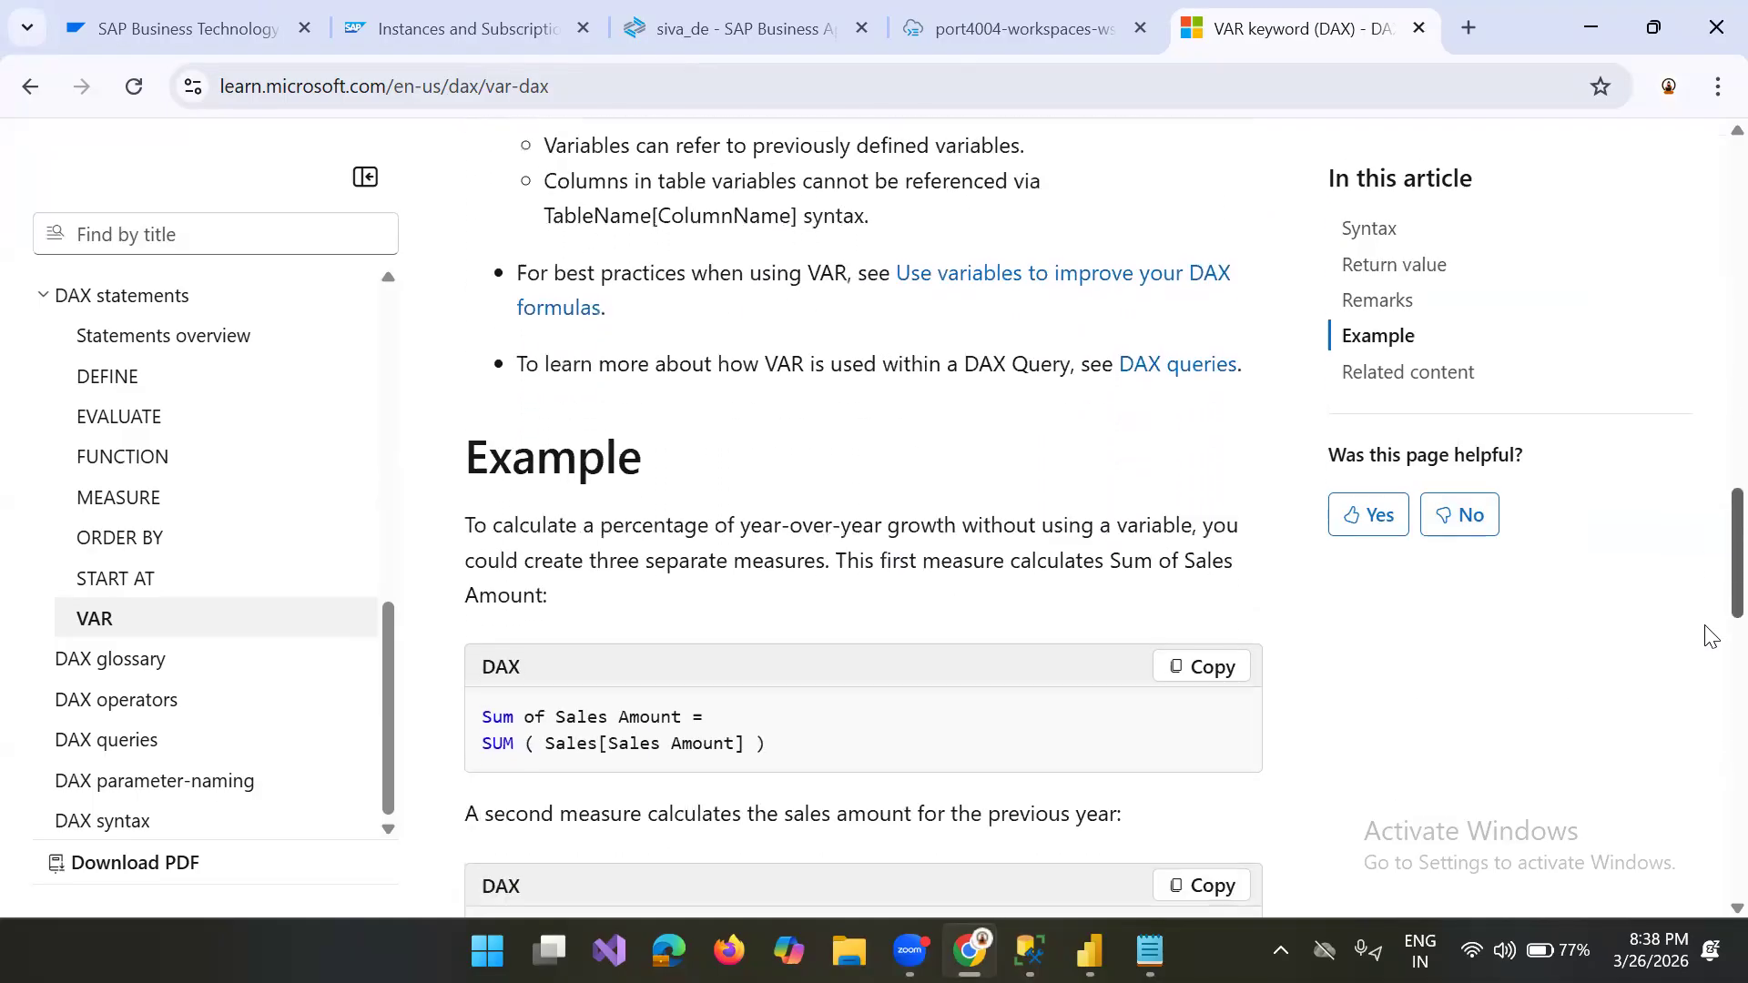
scroll(1710, 636, down, 3)
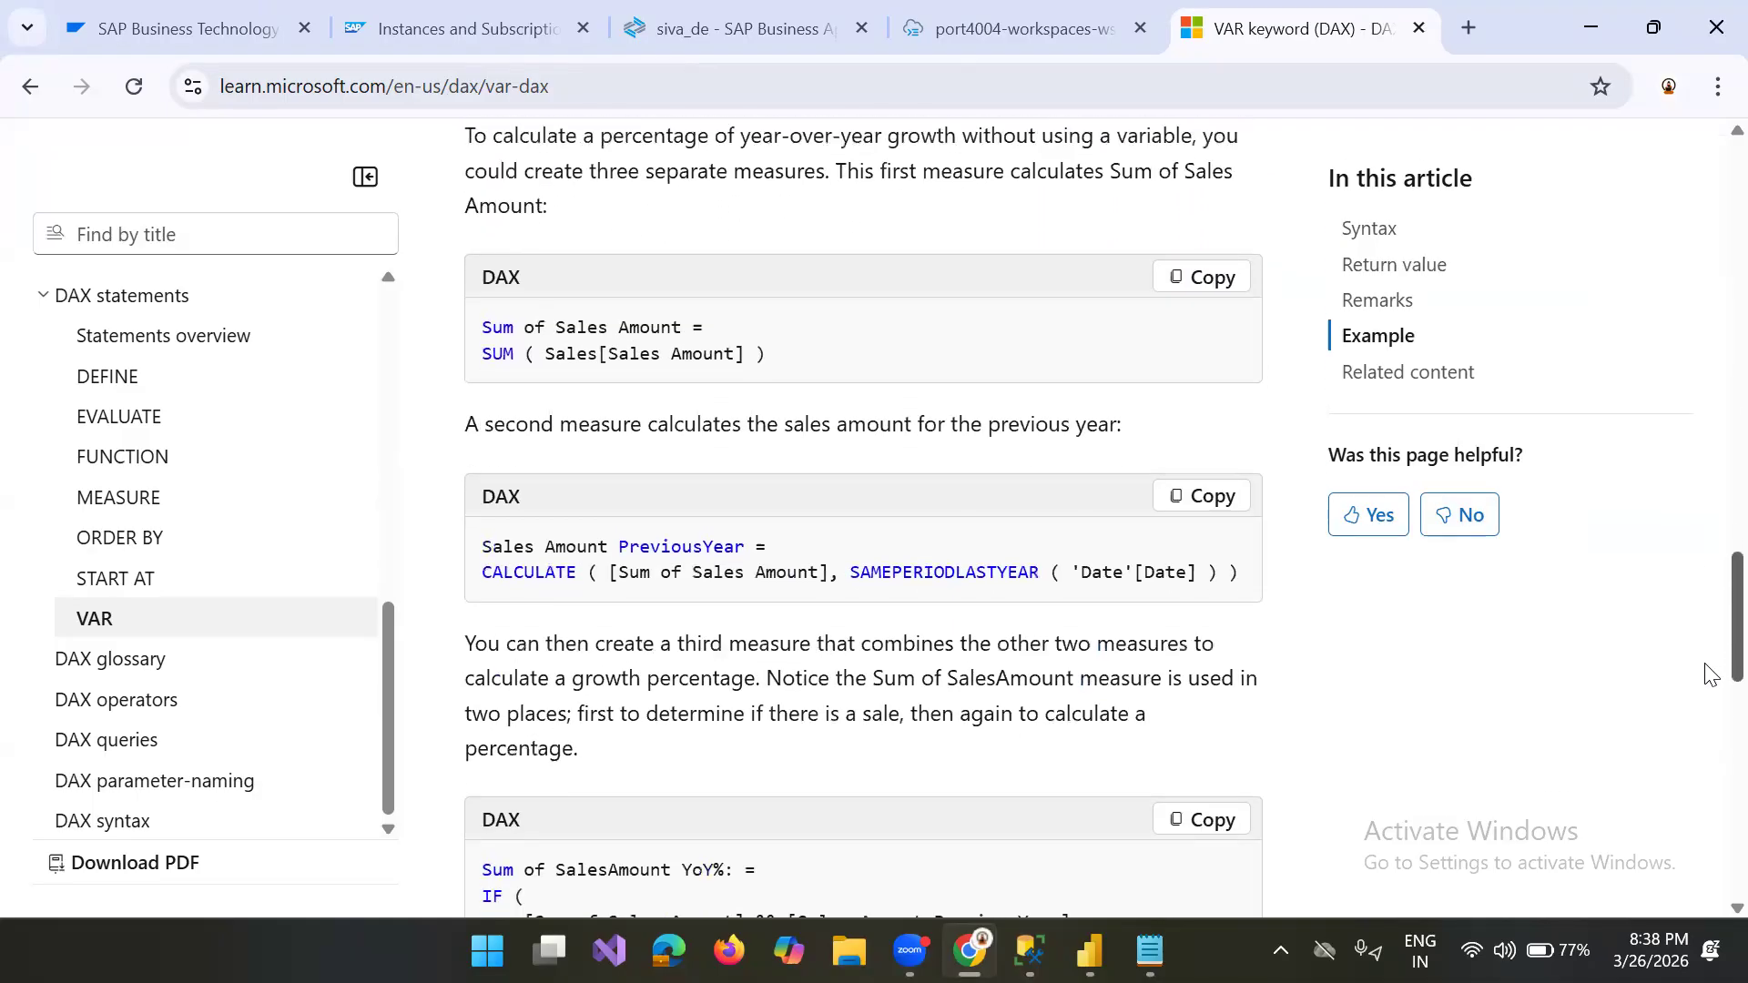
scroll(1710, 699, down, 3)
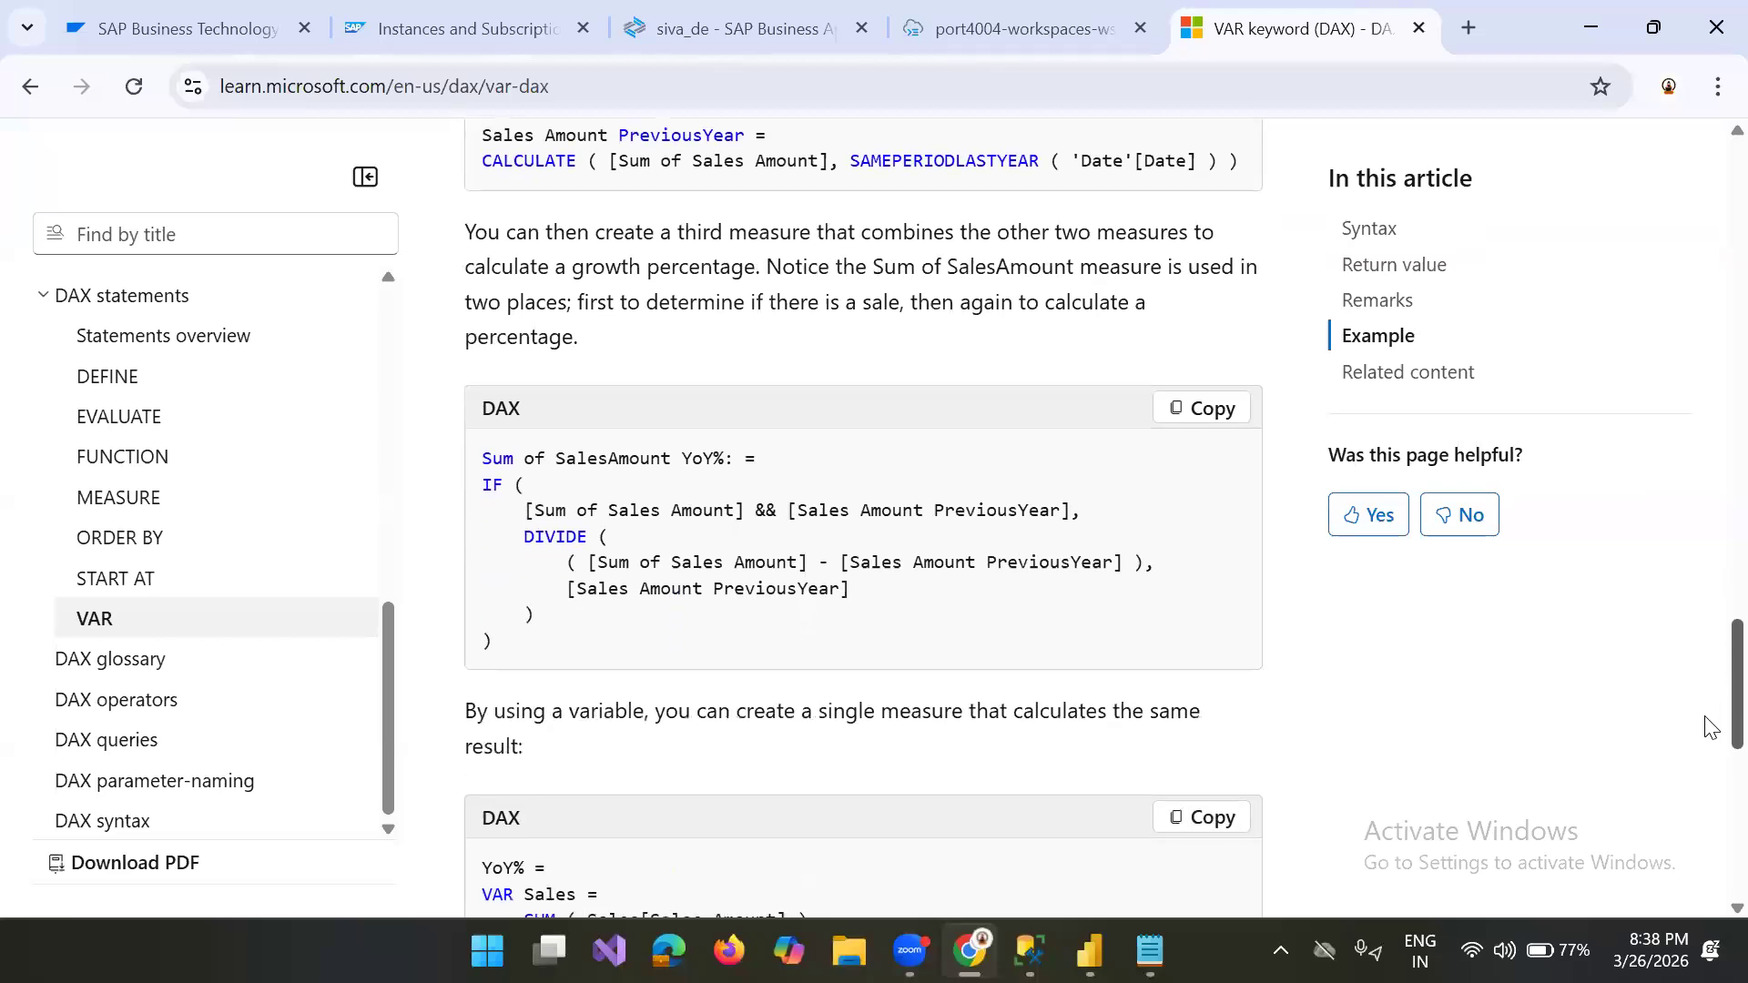
scroll(1709, 748, down, 2)
scroll(1707, 775, down, 3)
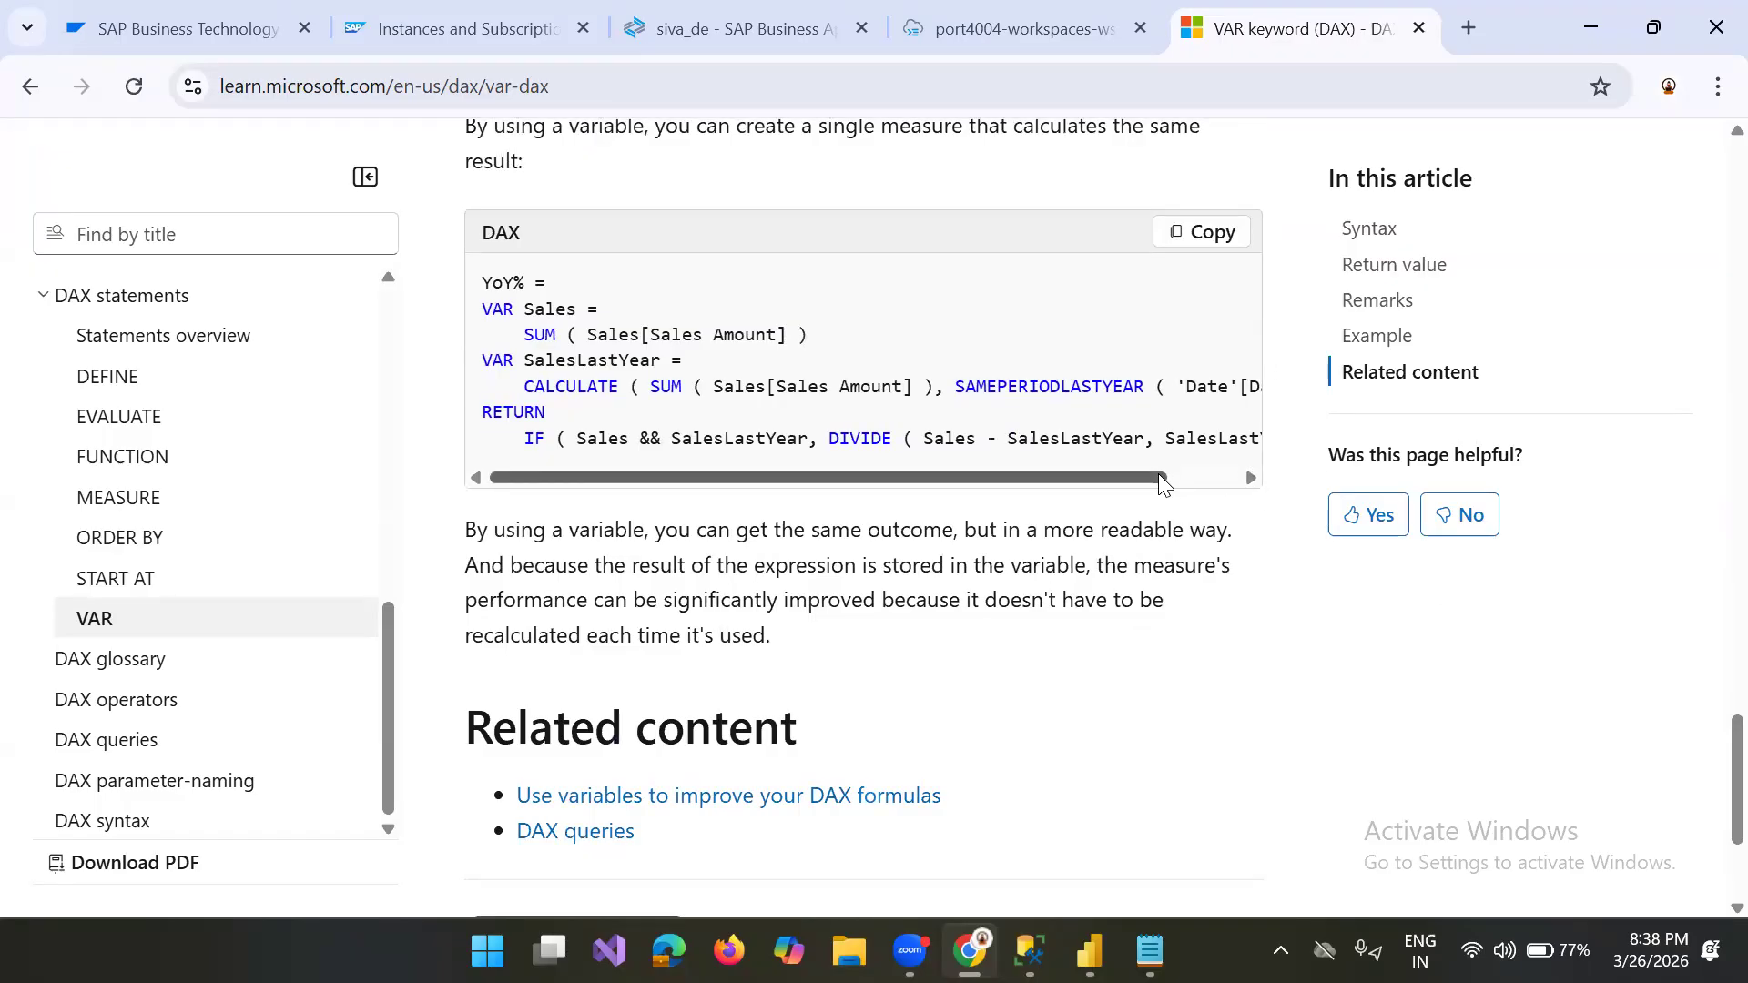
scroll(1158, 473, right, 2)
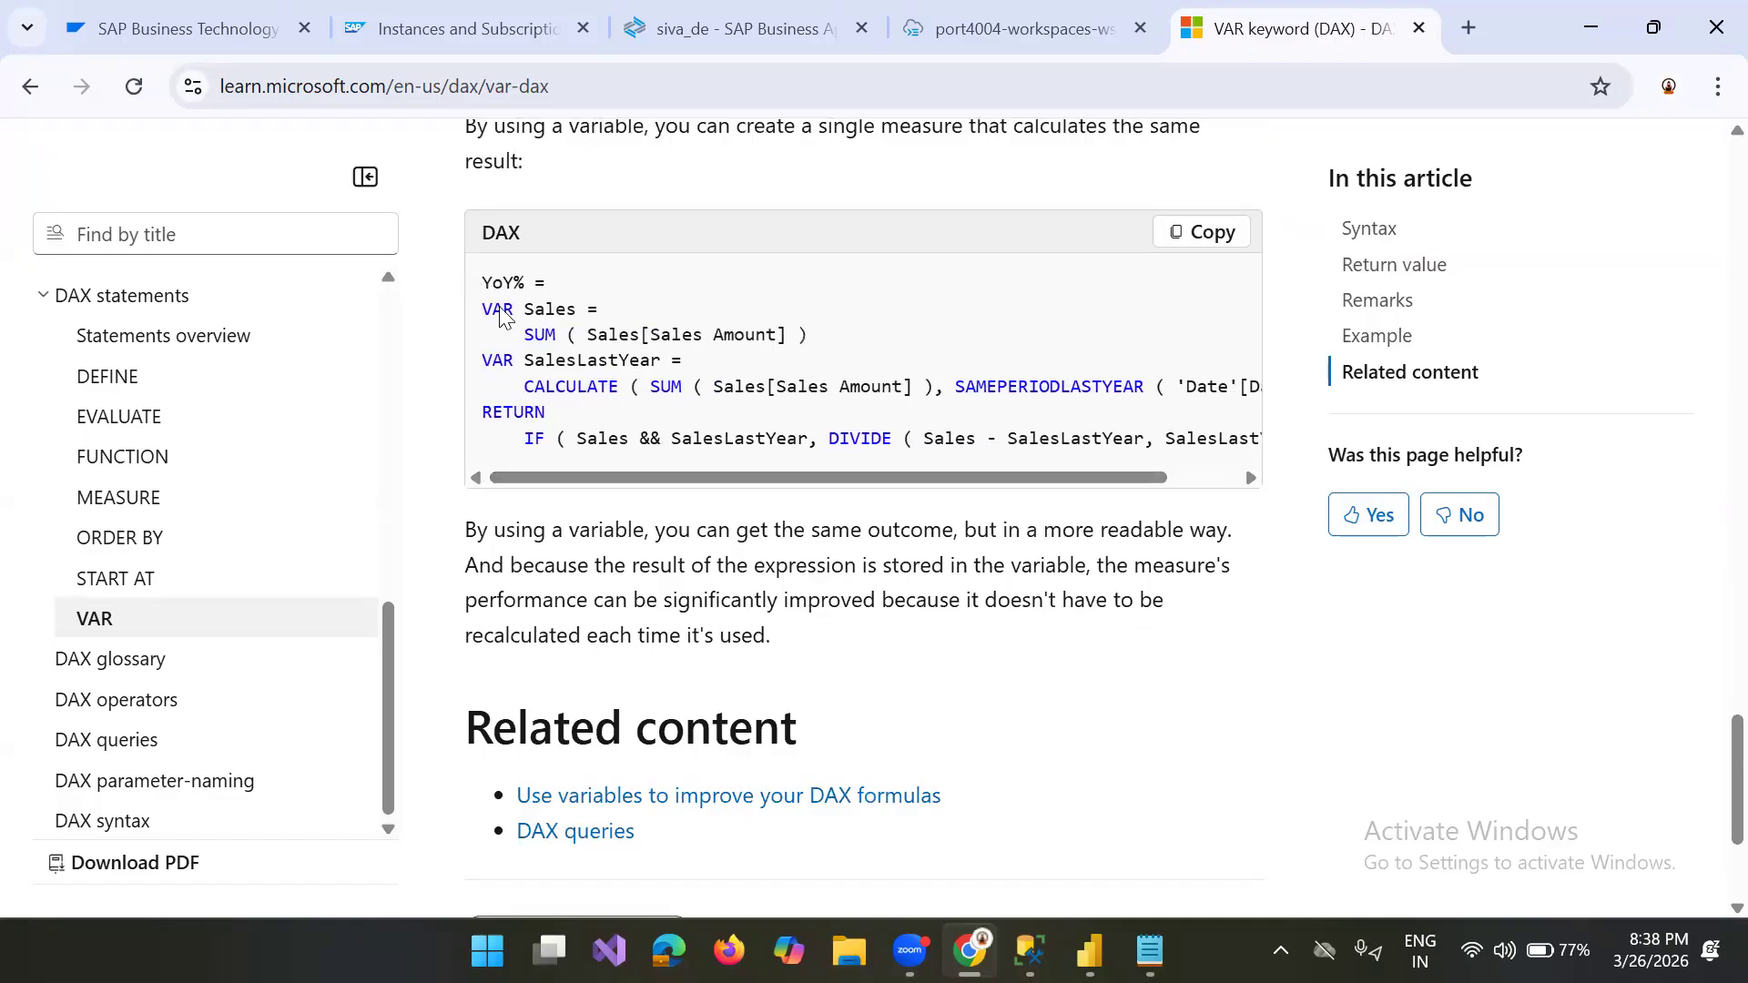
Step: Examine the YoY% example's Sales and SalesLastYear variables, its RETURN keyword and the IF condition on both variables
drag(516, 337, 883, 342)
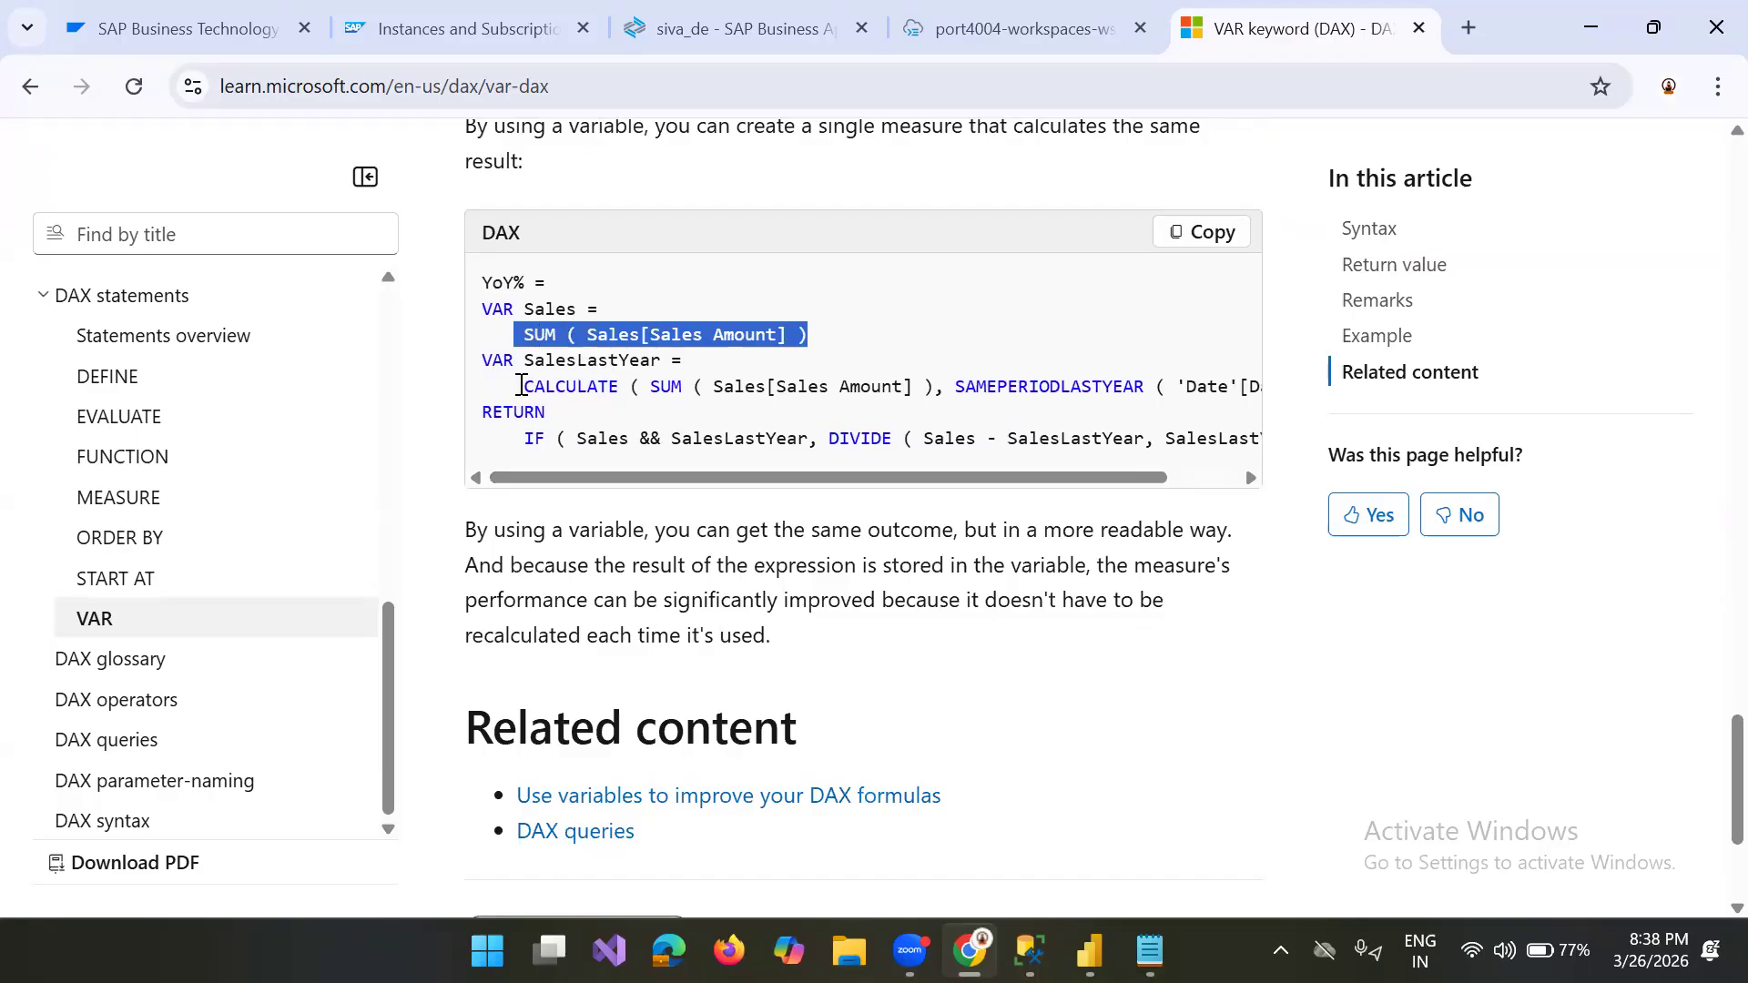
click(736, 381)
drag(523, 386, 1158, 373)
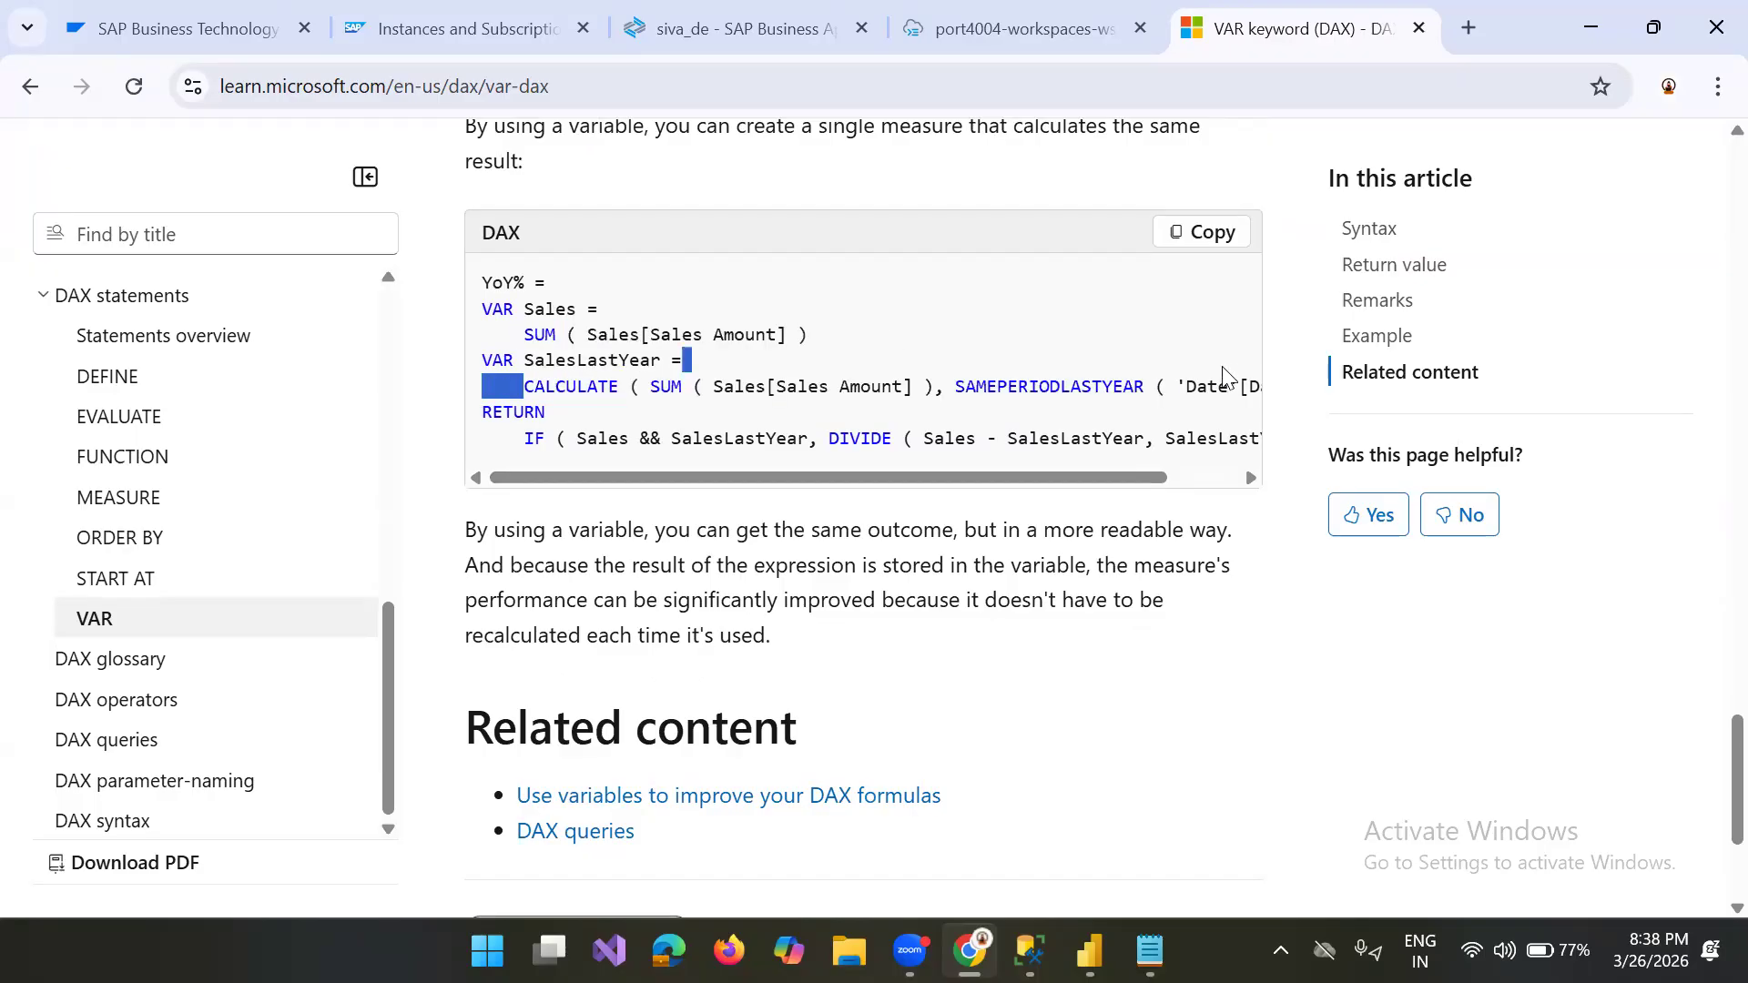
click(527, 431)
drag(1011, 472, 535, 462)
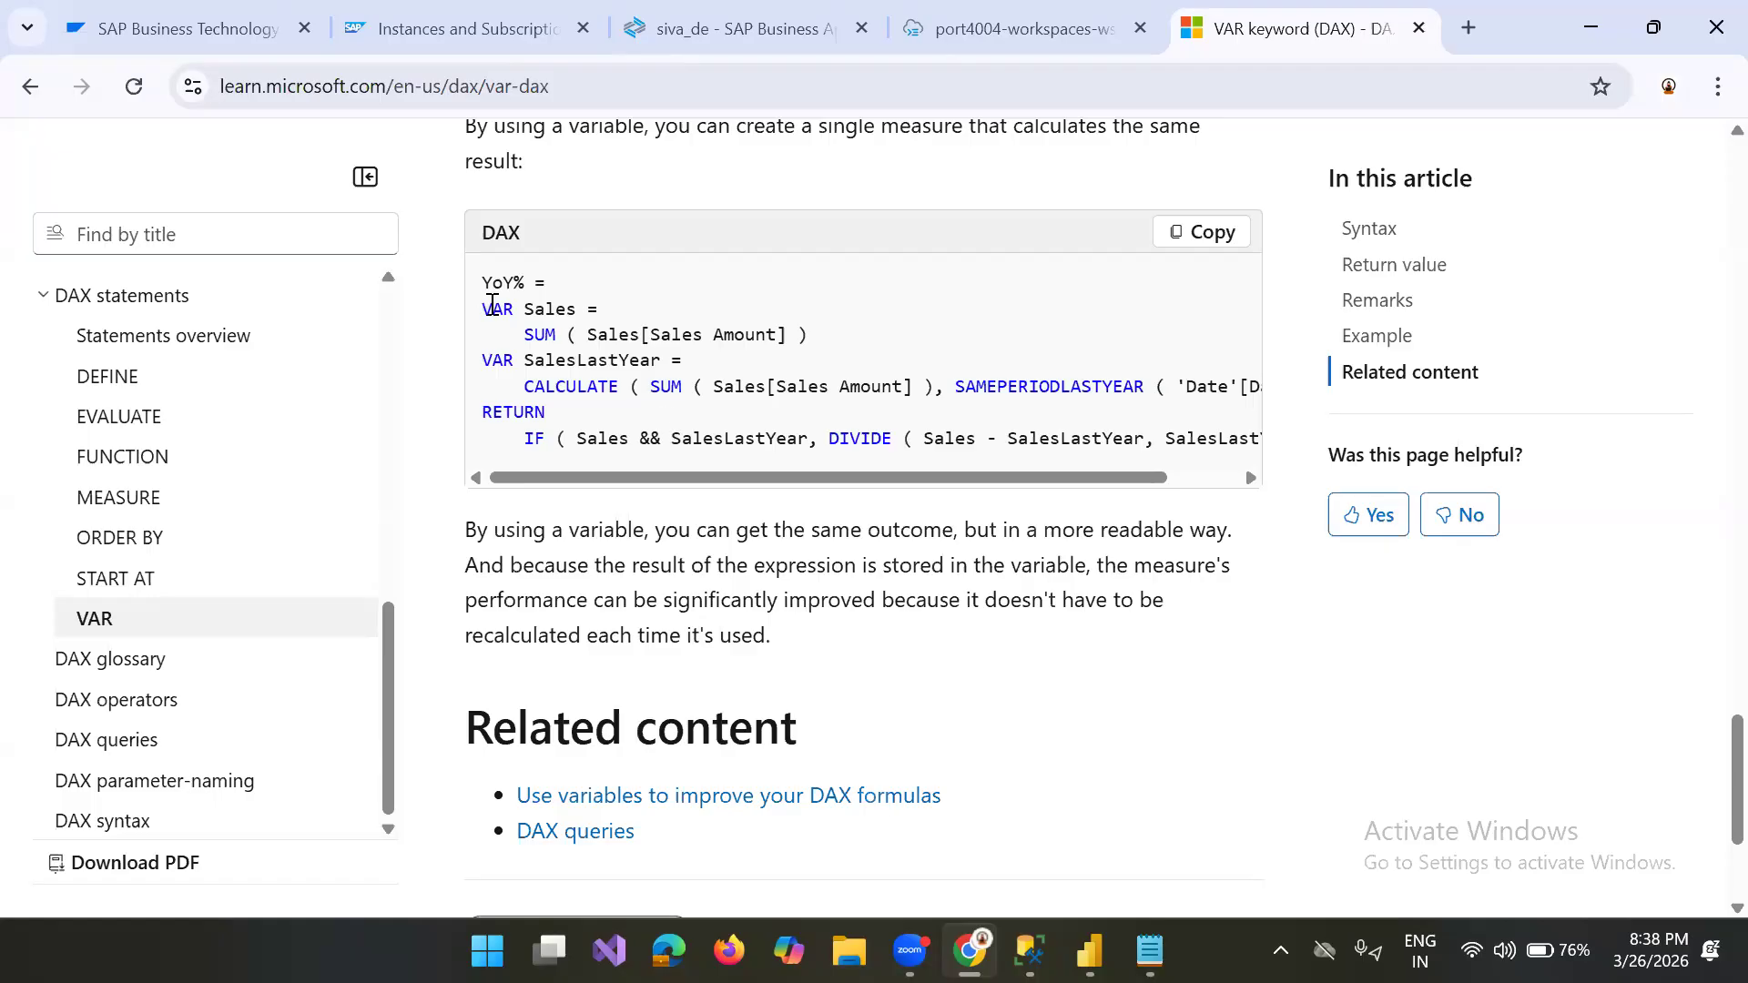
drag(484, 311, 525, 311)
drag(555, 417, 446, 424)
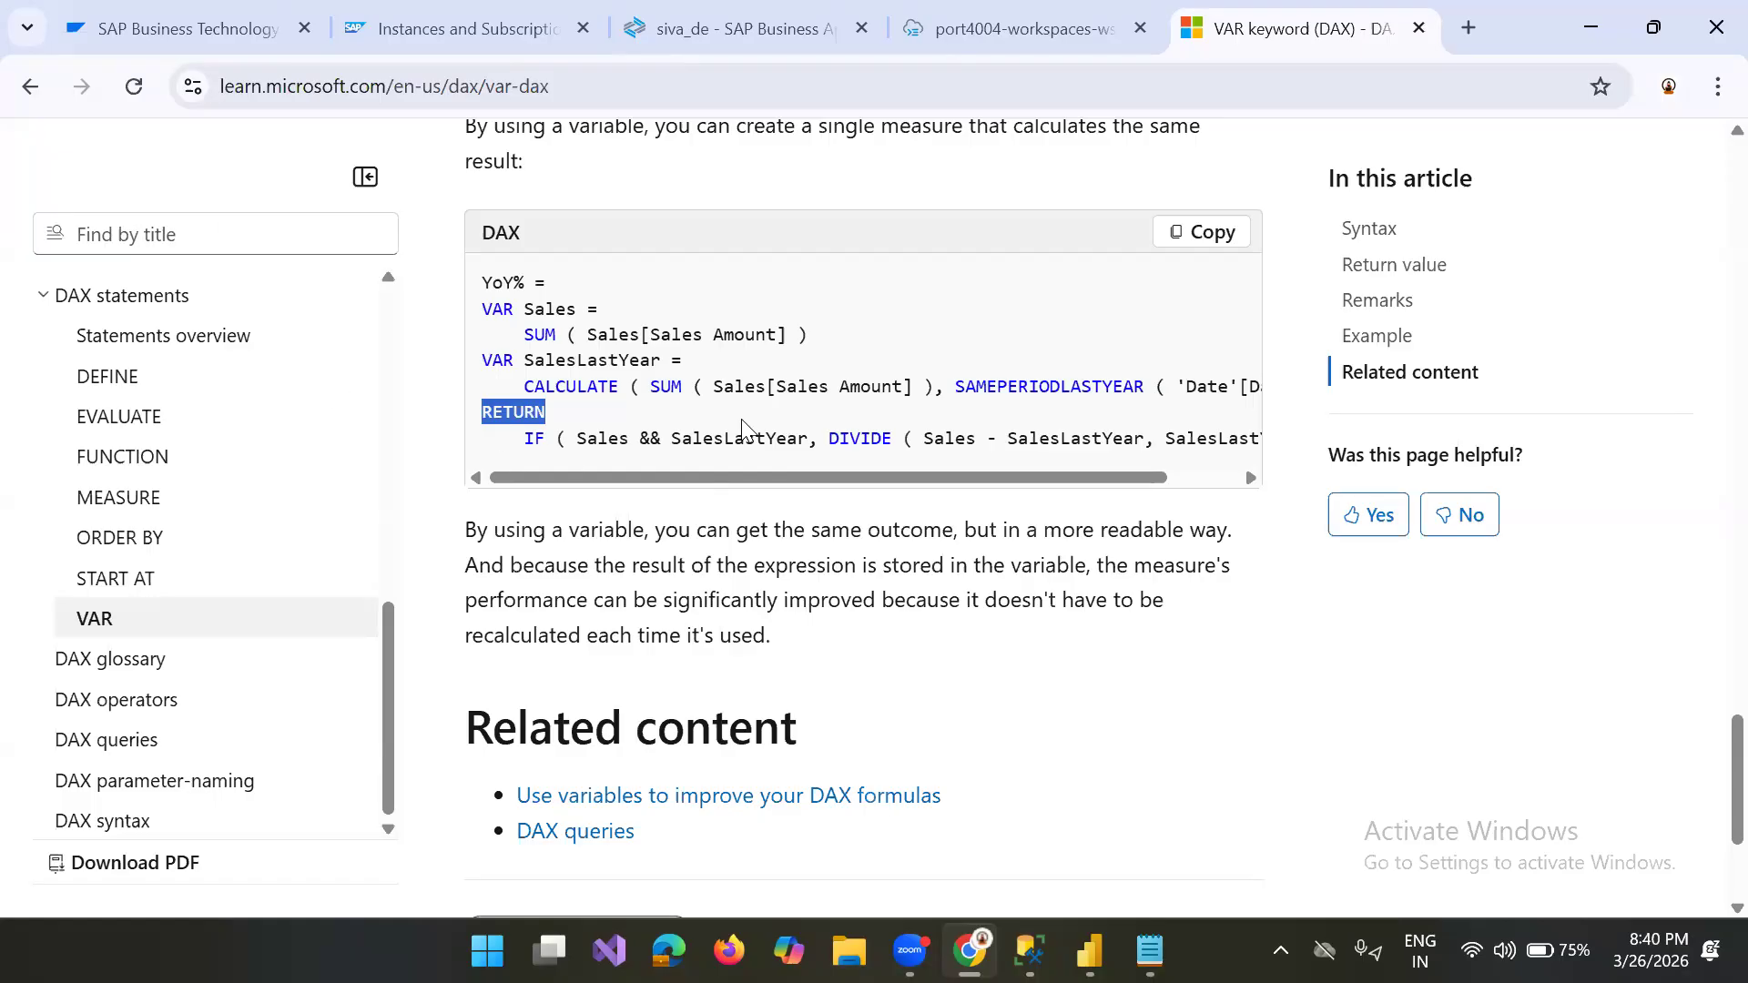
click(527, 442)
drag(526, 442, 545, 440)
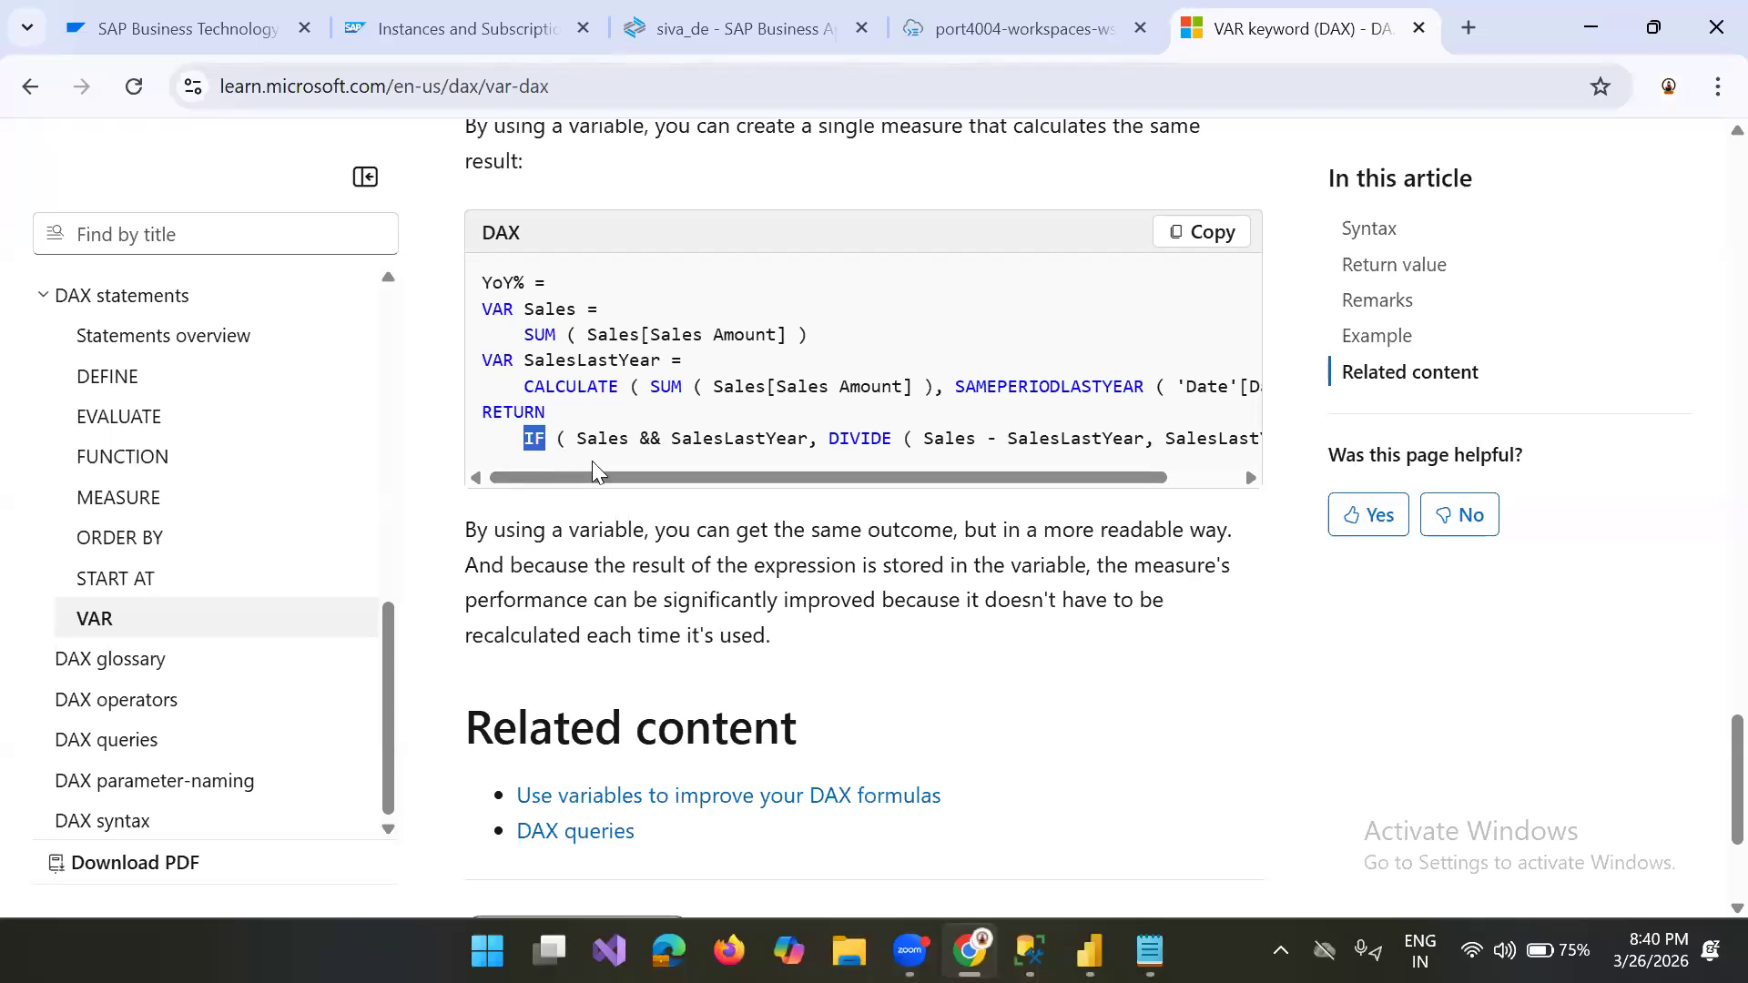
click(590, 447)
drag(578, 440, 800, 440)
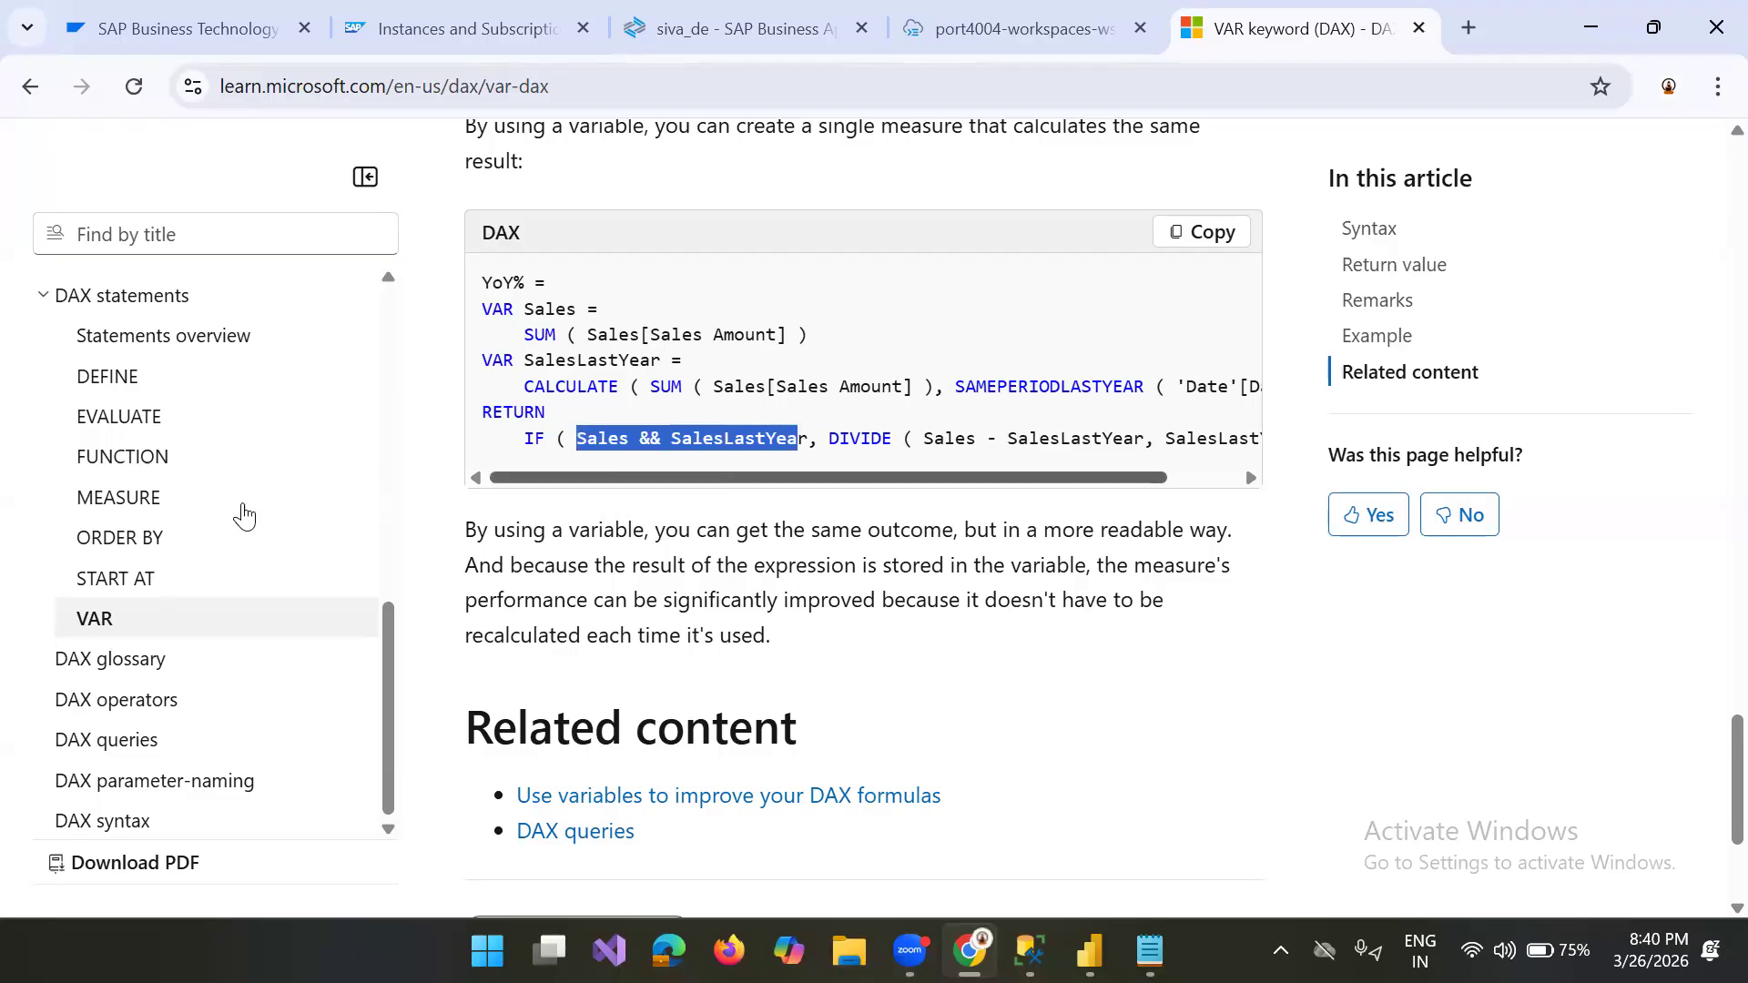
Step: Look up the IF function in the DAX documentation and examine the logical_test argument in its syntax
click(272, 249)
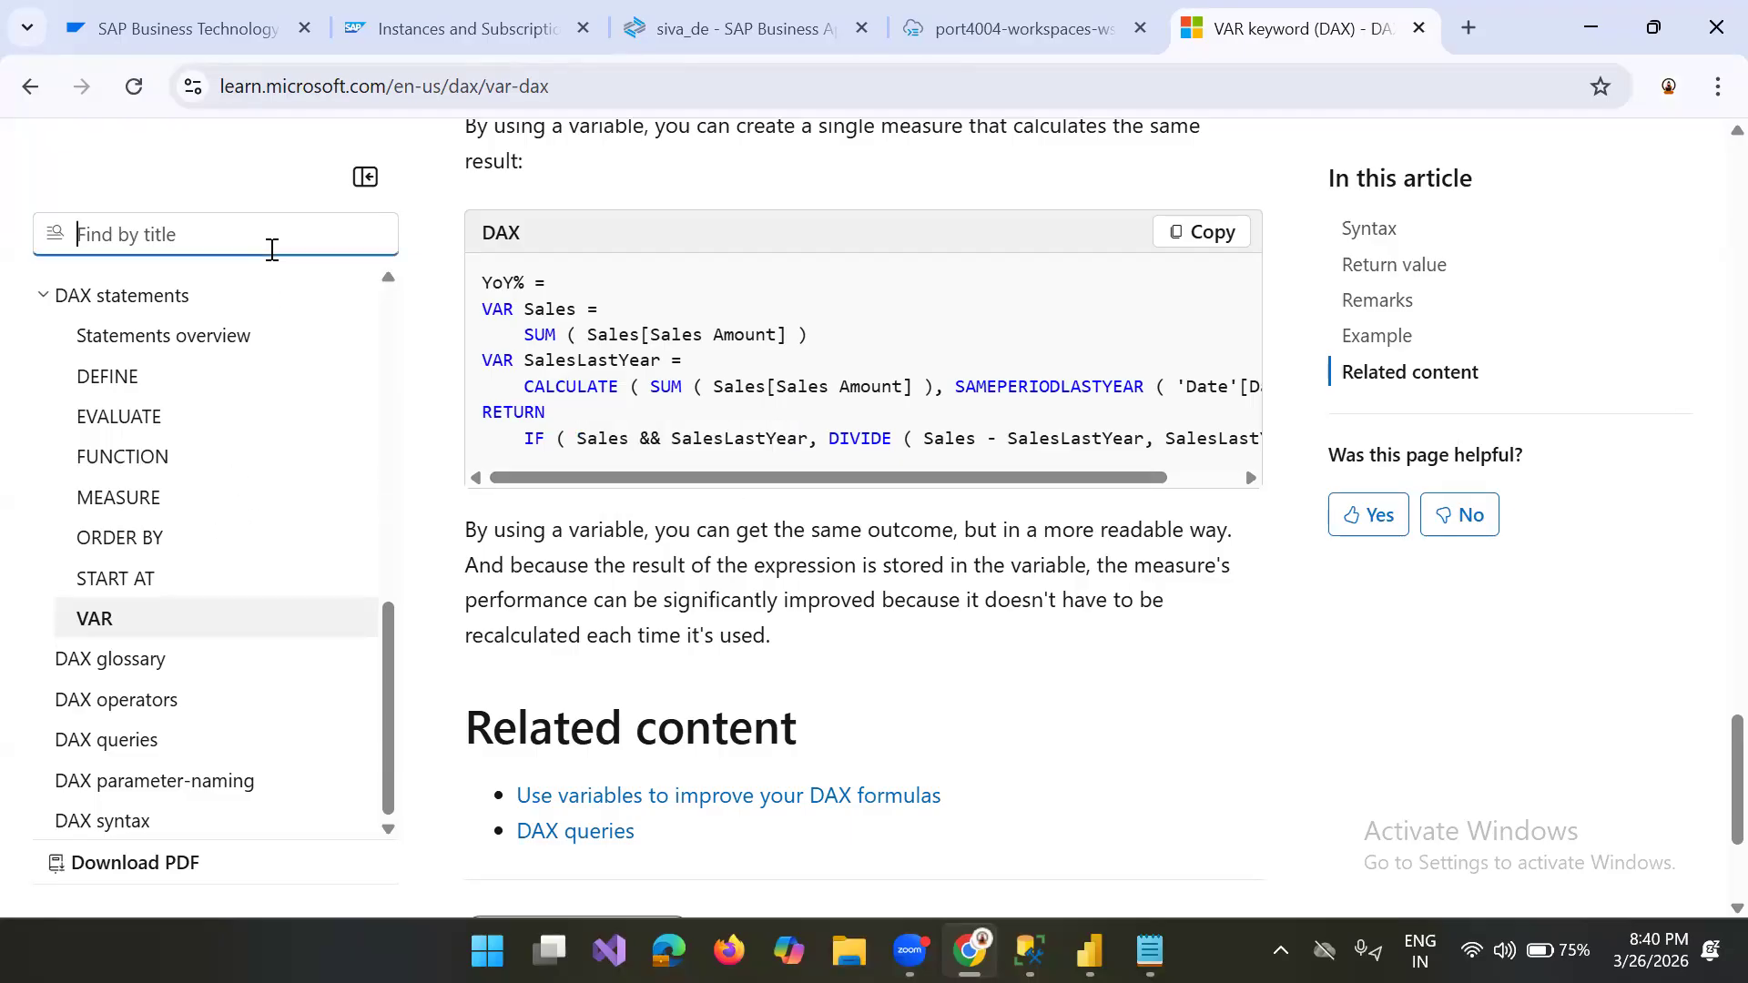
text(if)
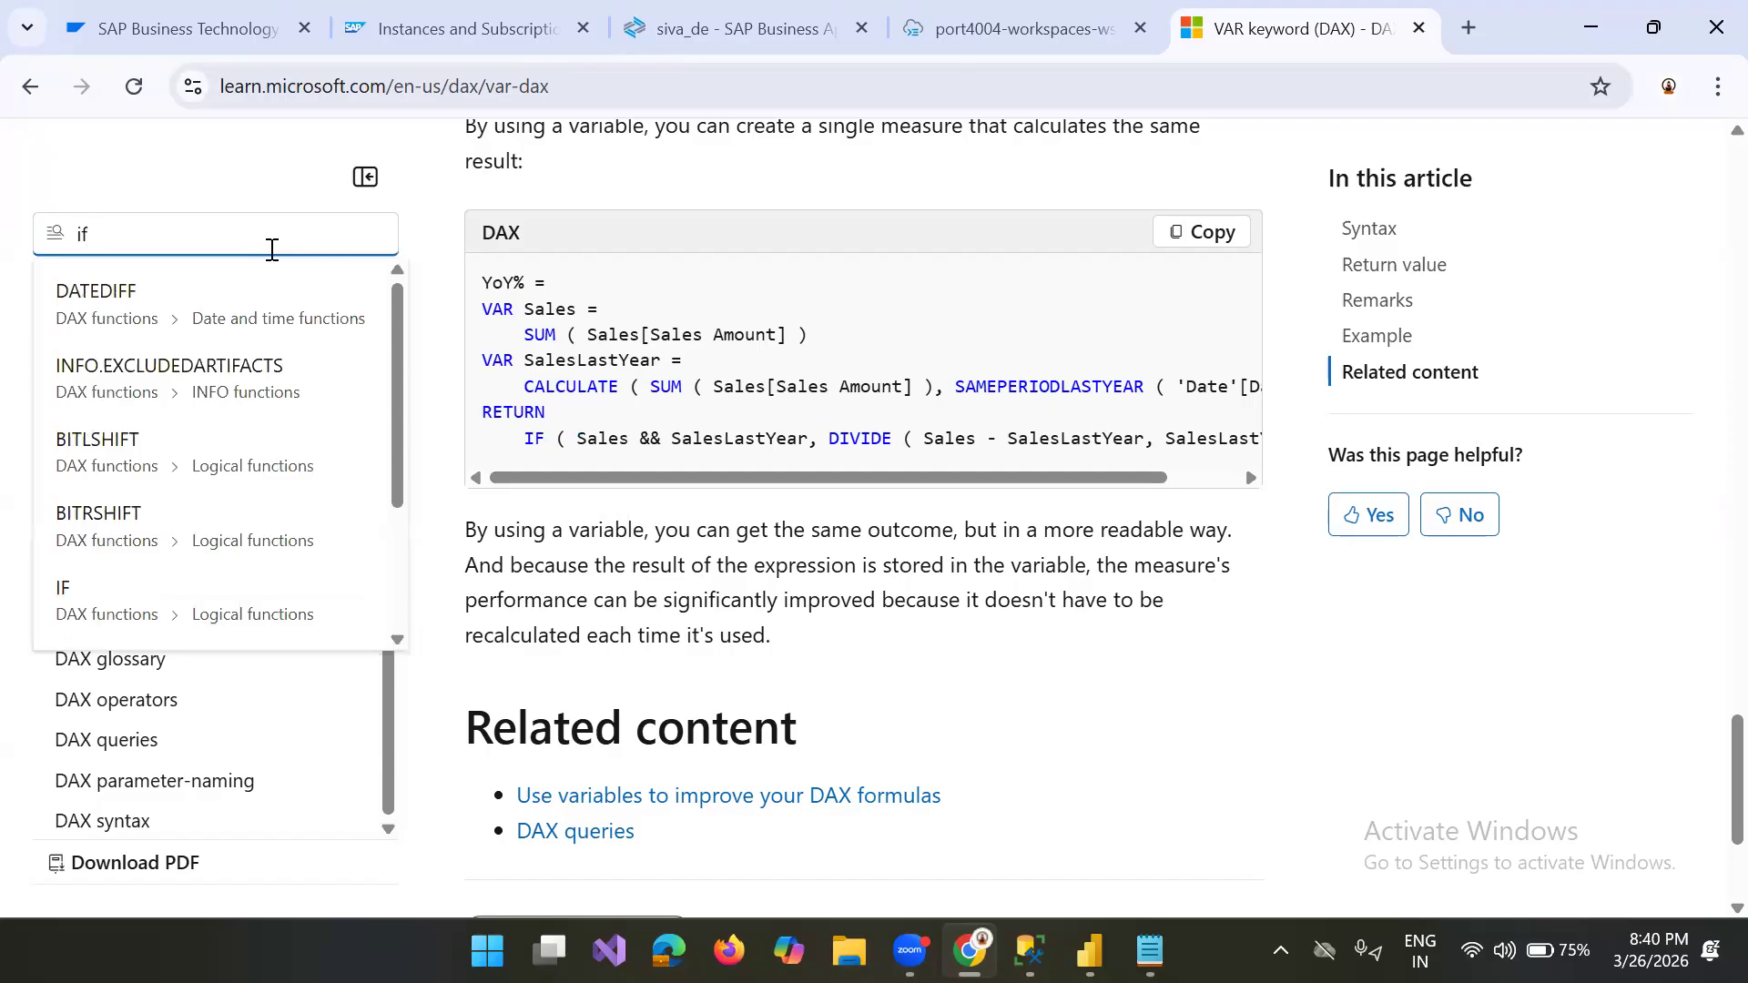
click(115, 582)
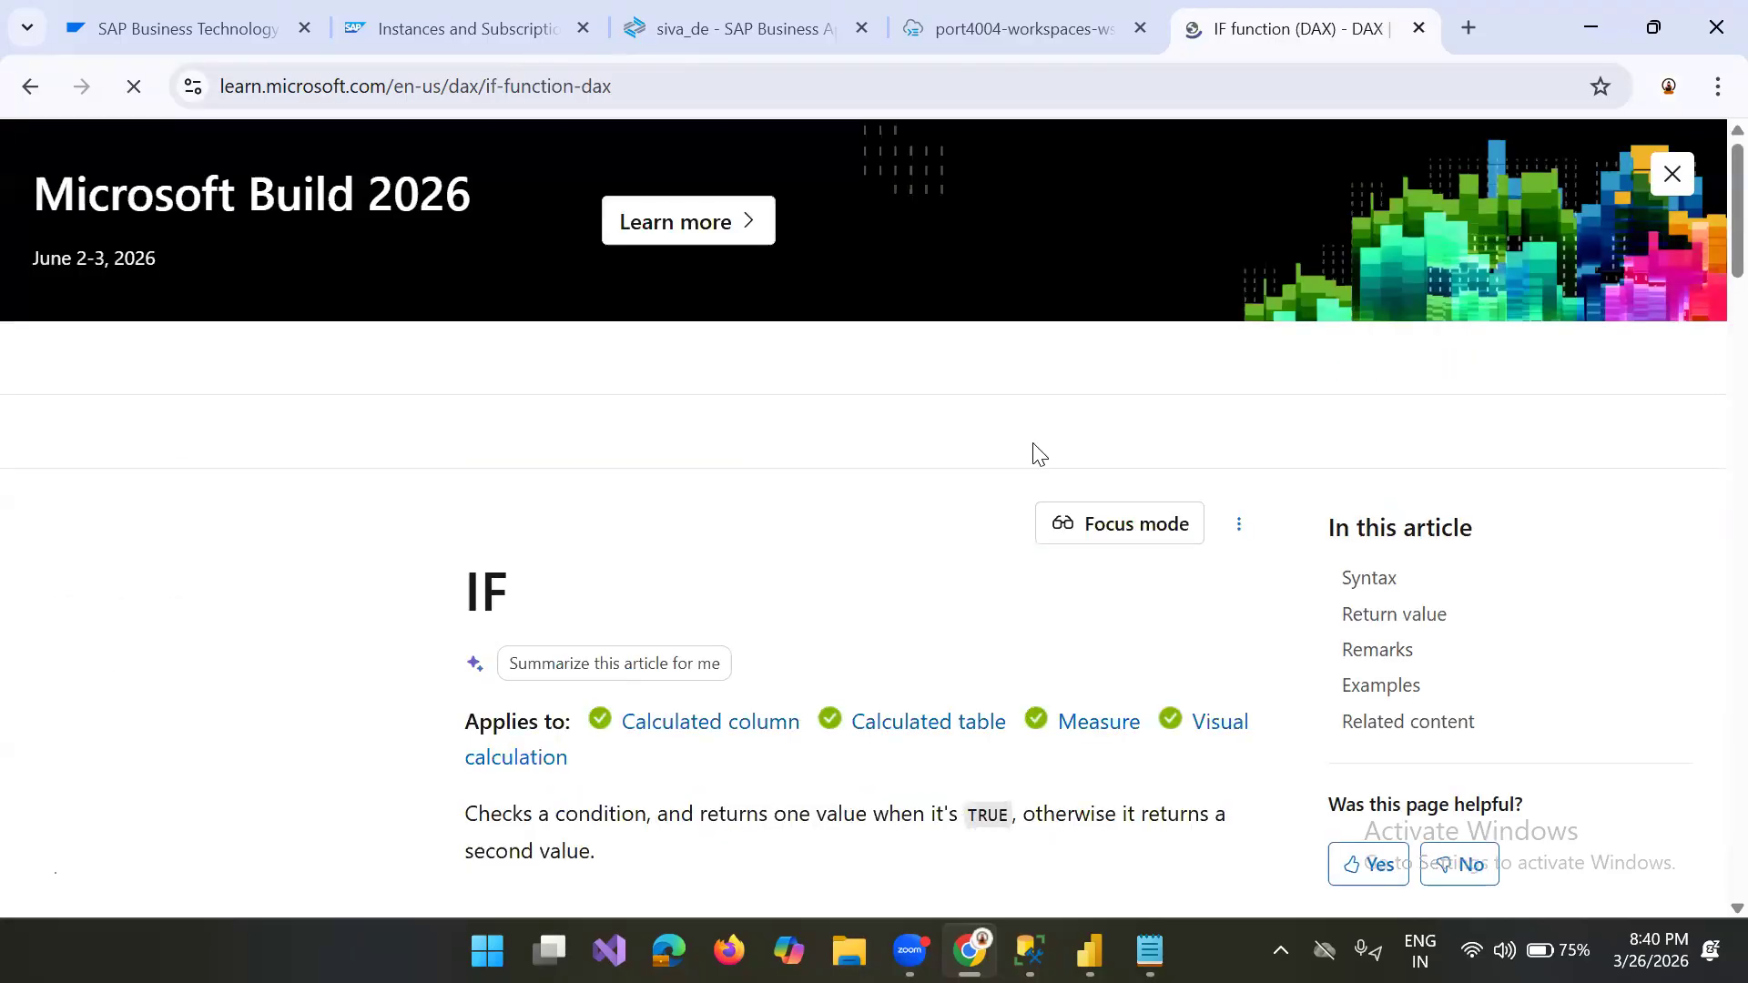
scroll(1704, 274, down, 3)
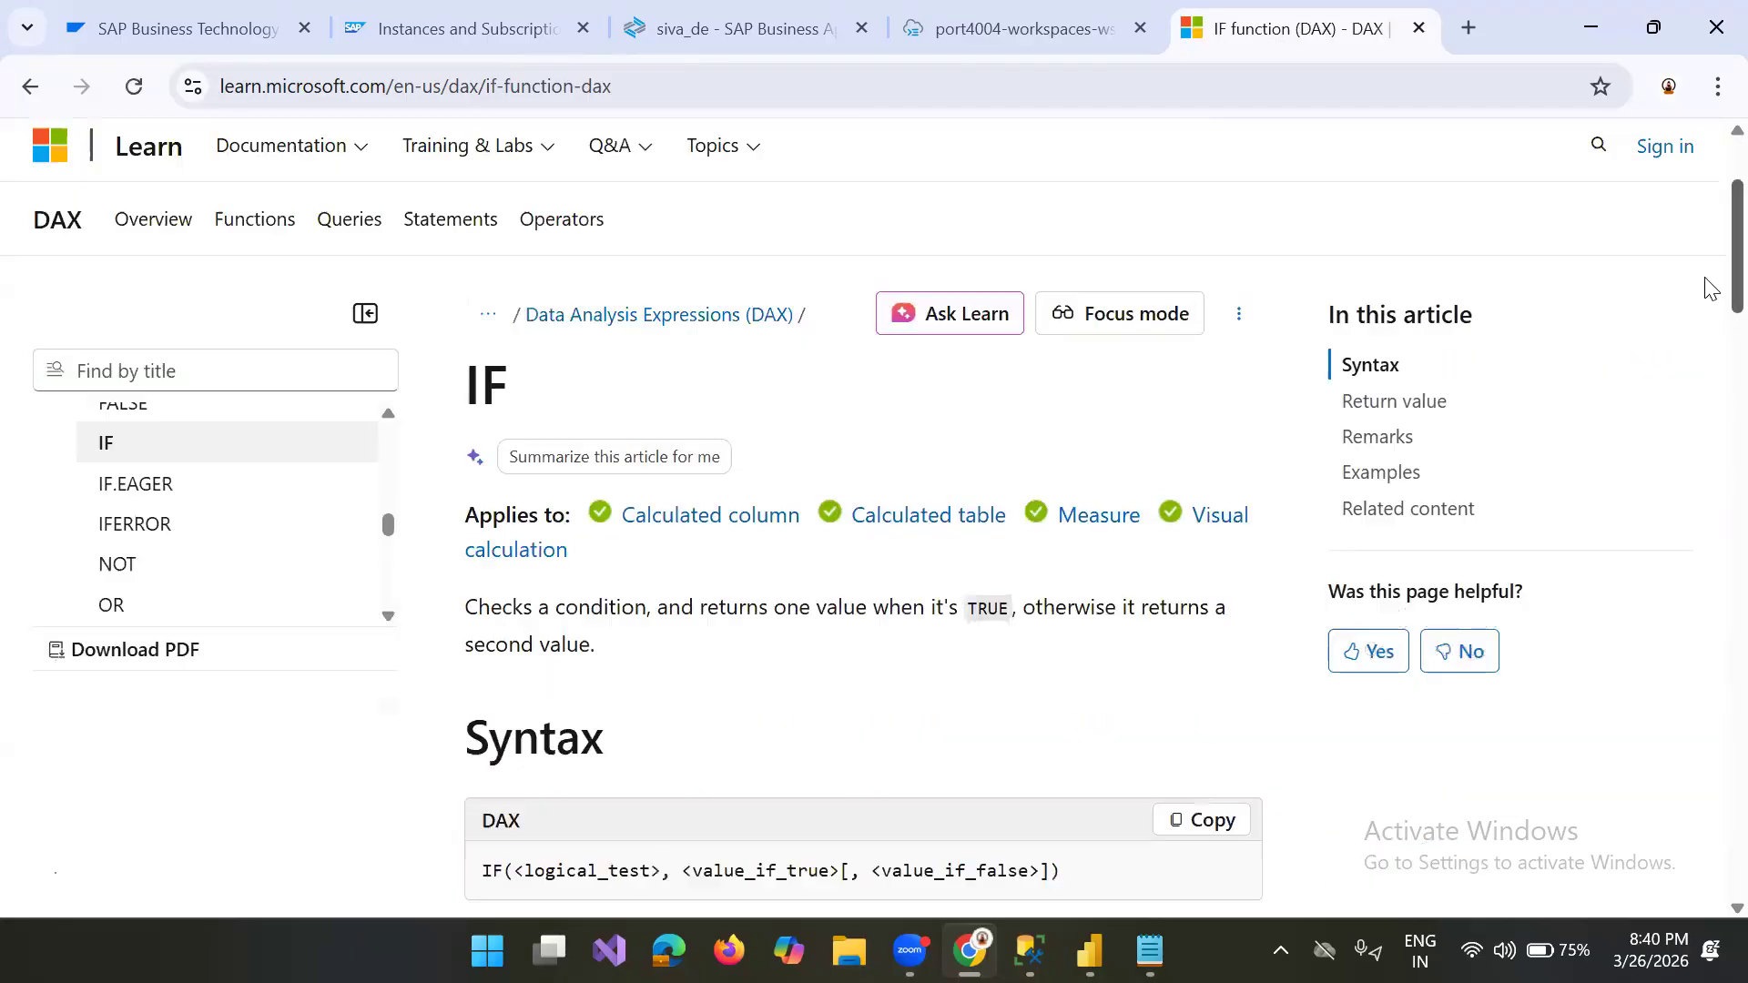
scroll(1705, 287, down, 2)
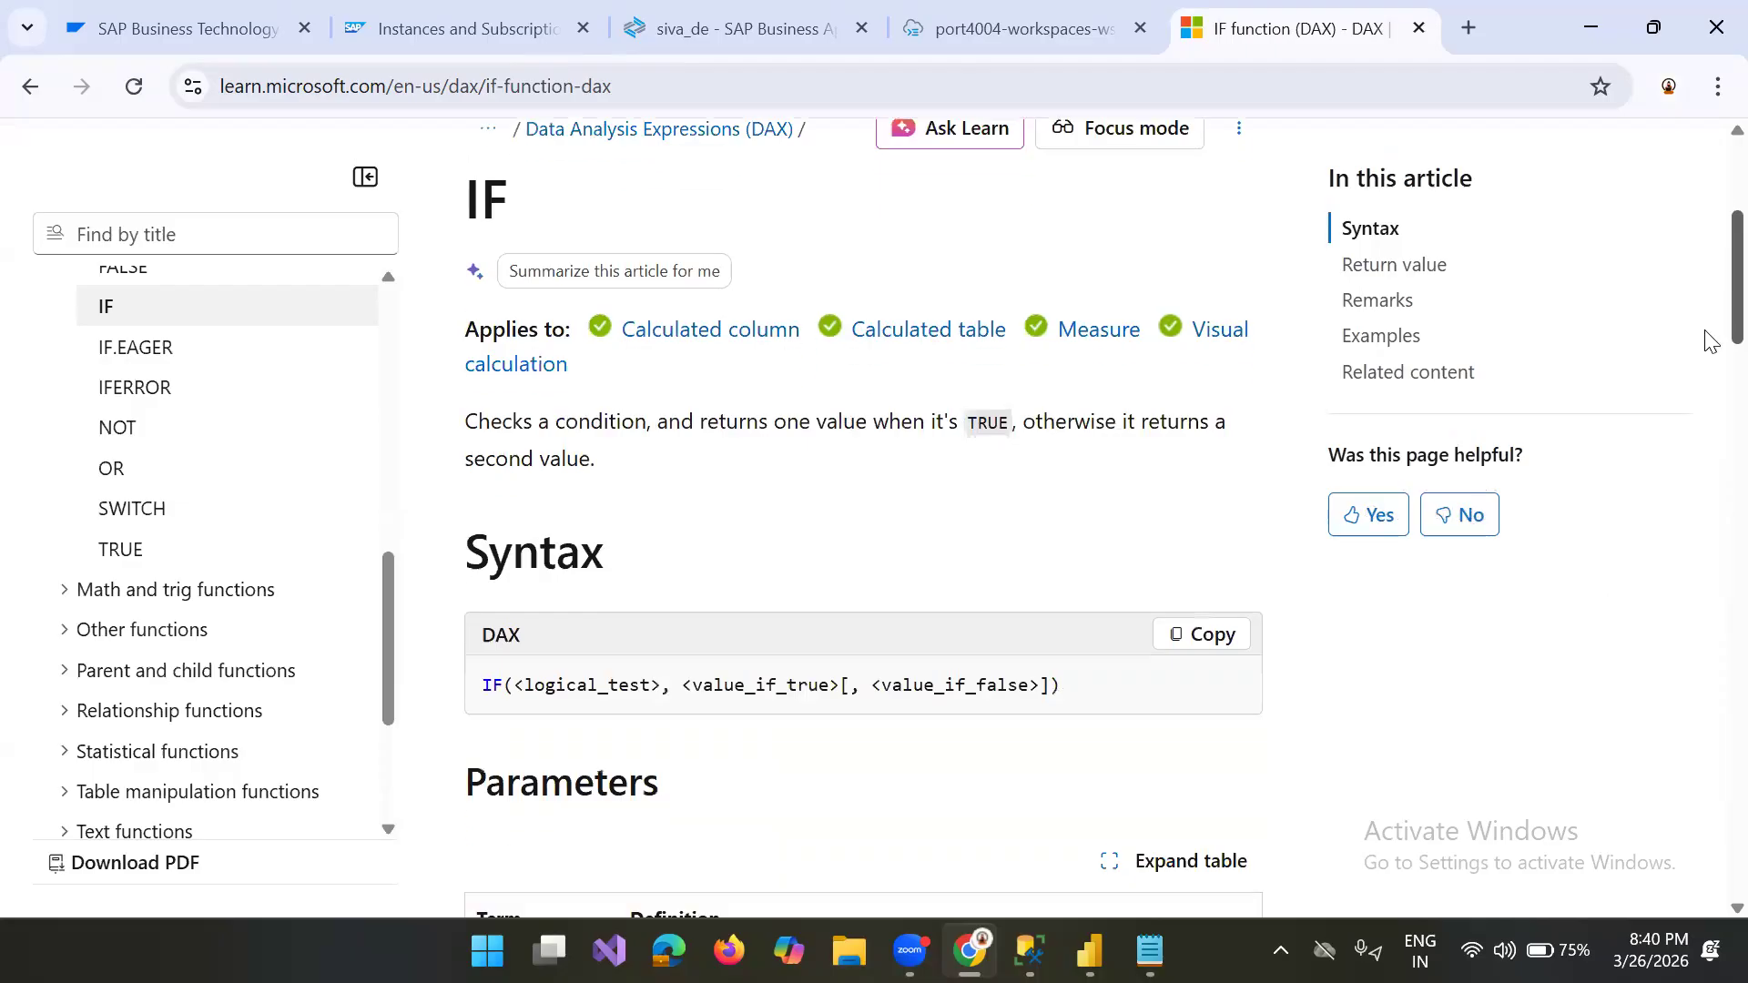
scroll(1708, 373, down, 3)
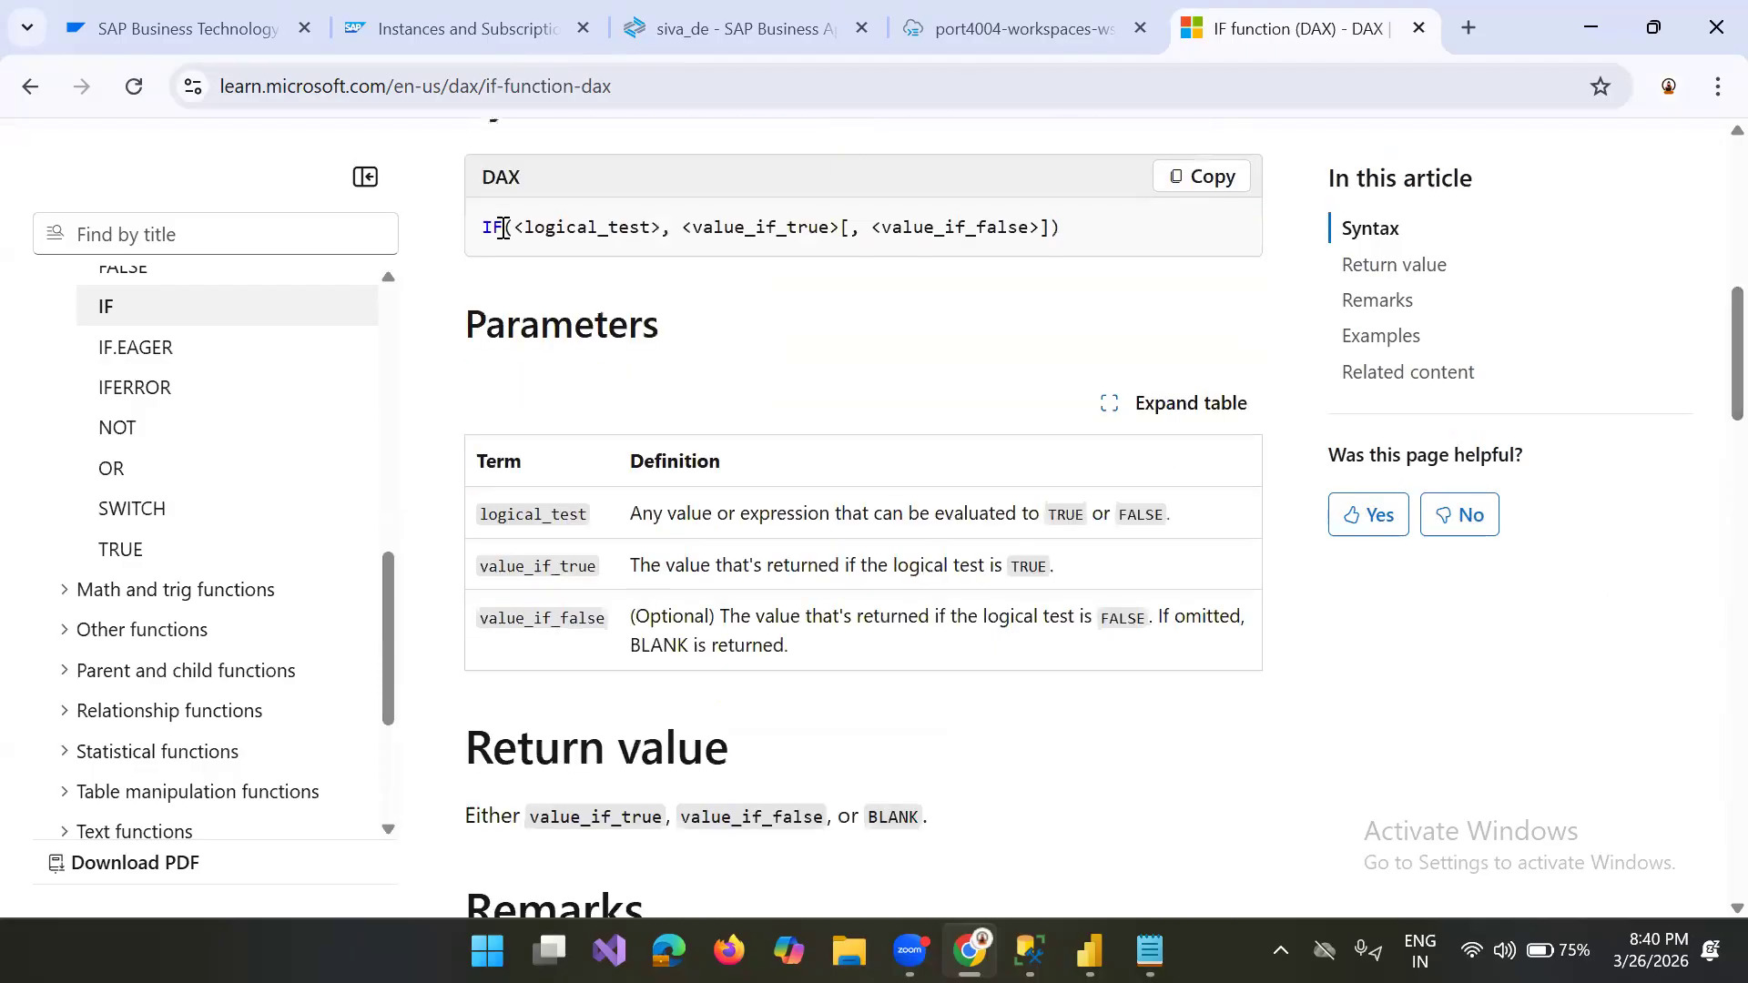
drag(515, 218, 668, 234)
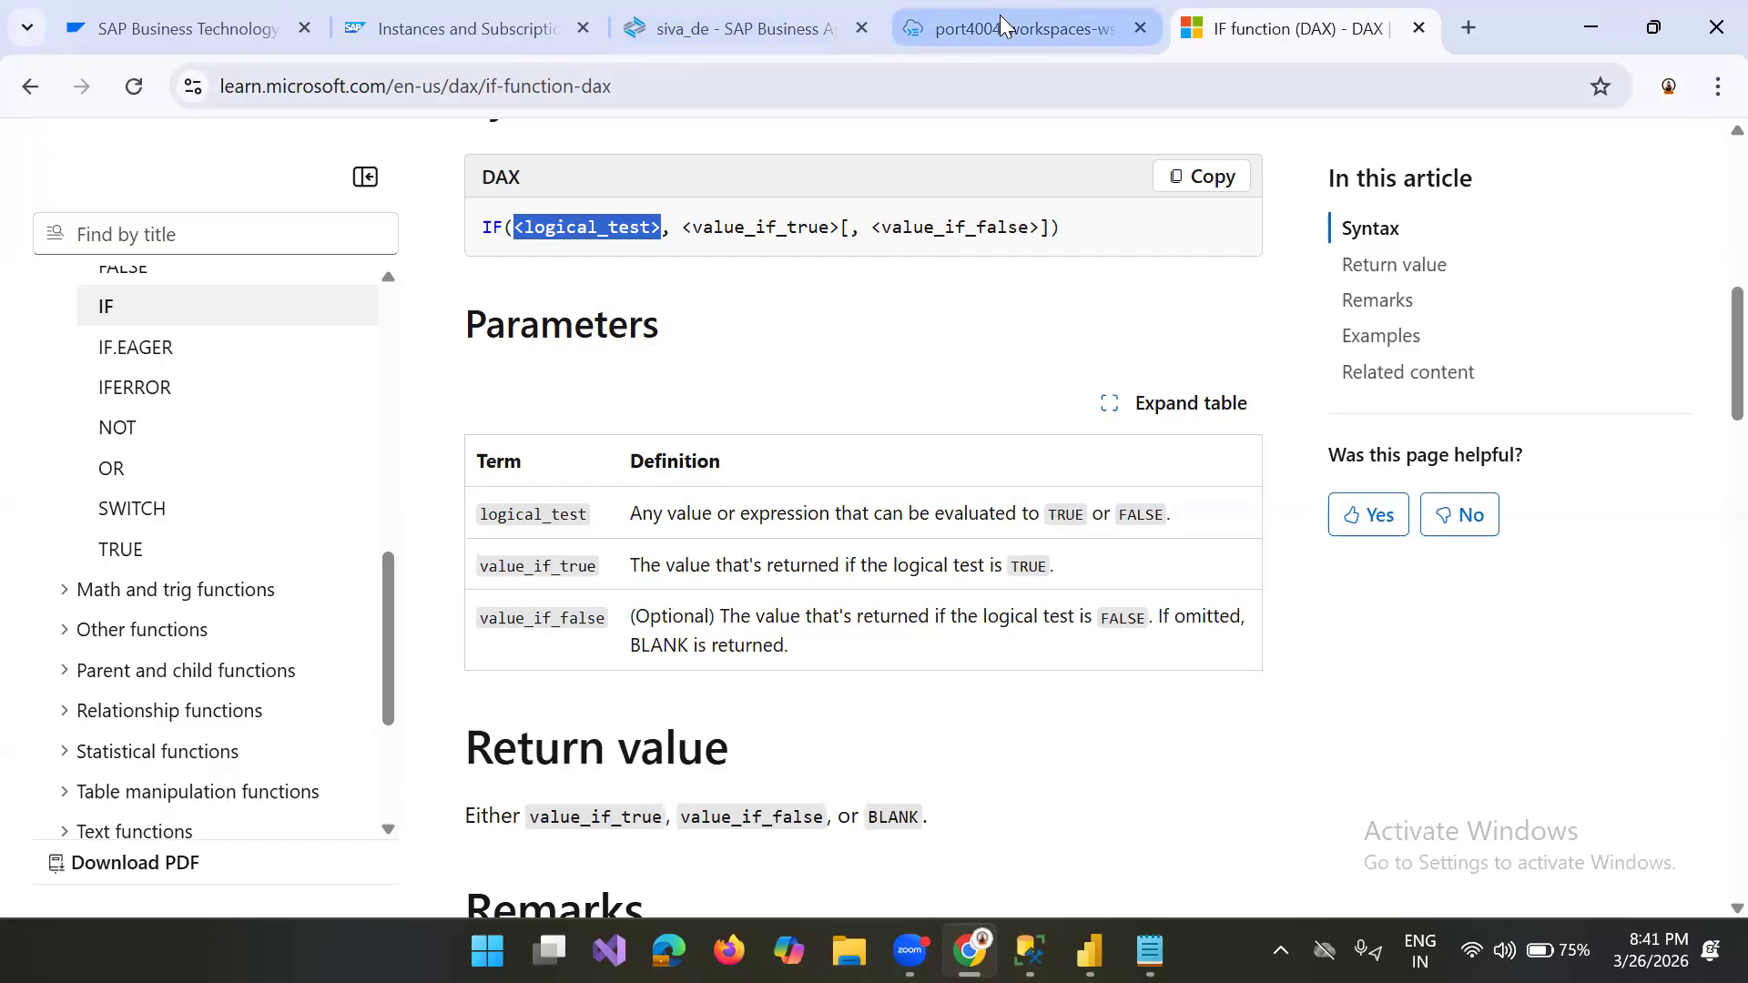
Step: Go back to the VAR page and examine the full RETURN expression of the YoY% example, including its DIVIDE arguments
click(28, 88)
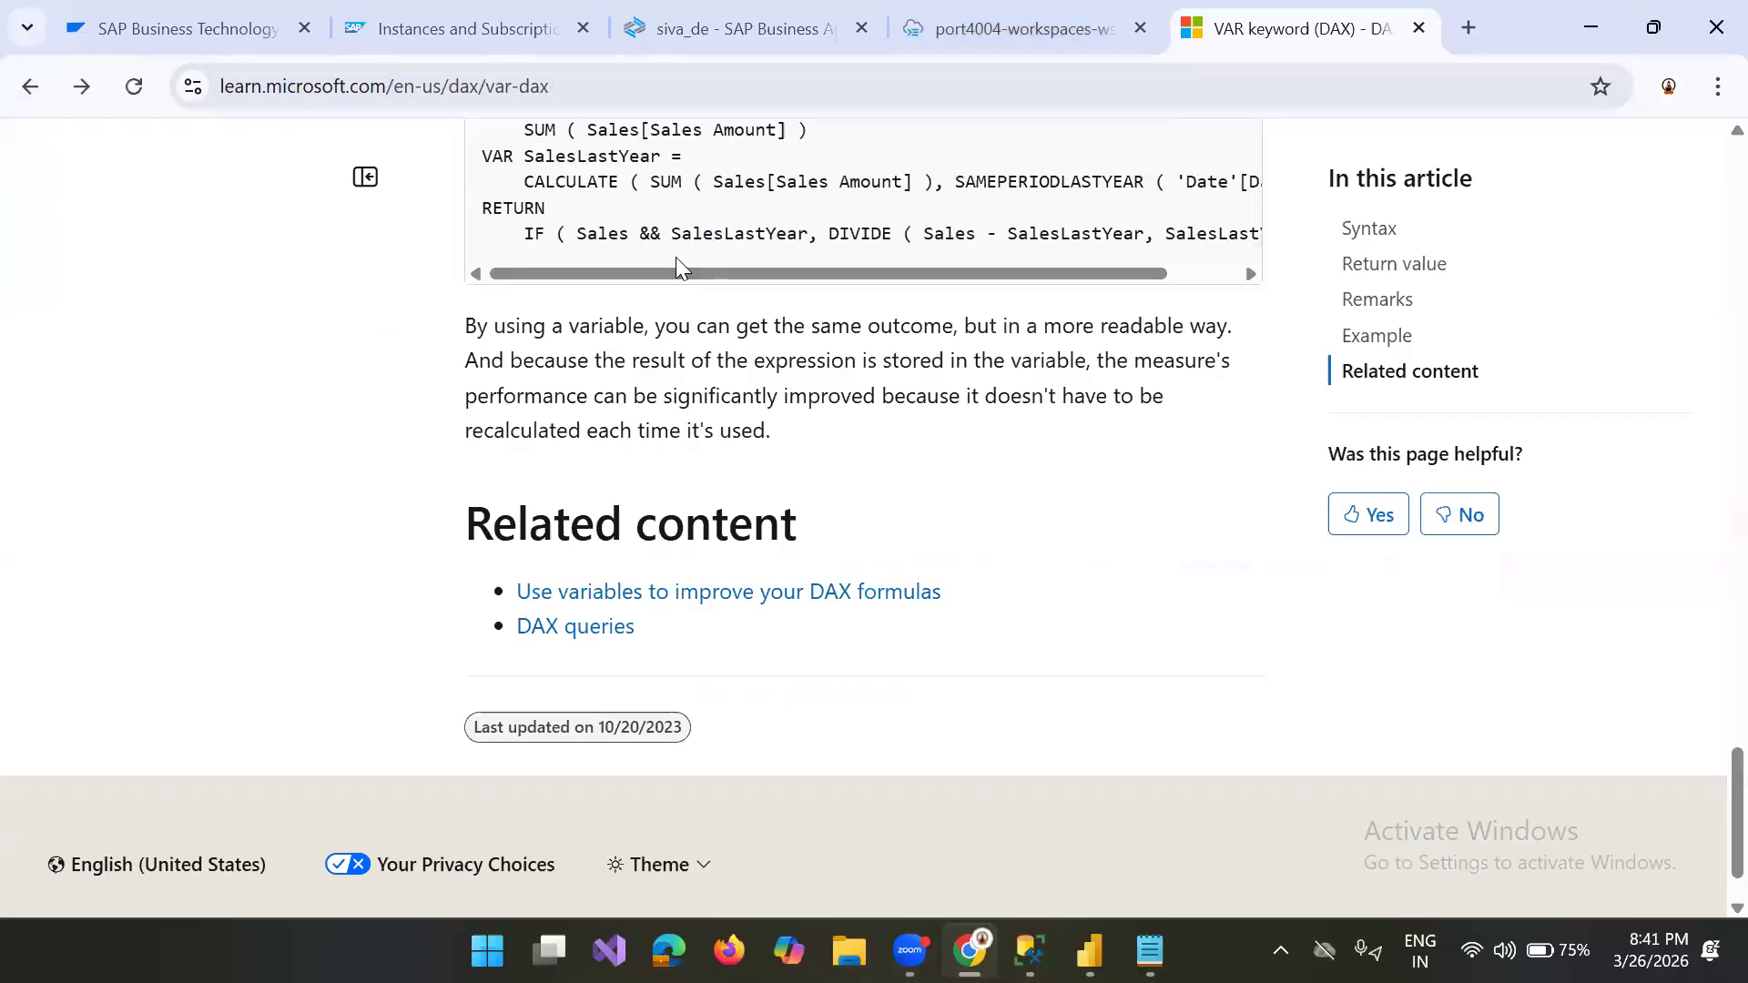
scroll(676, 257, up, 2)
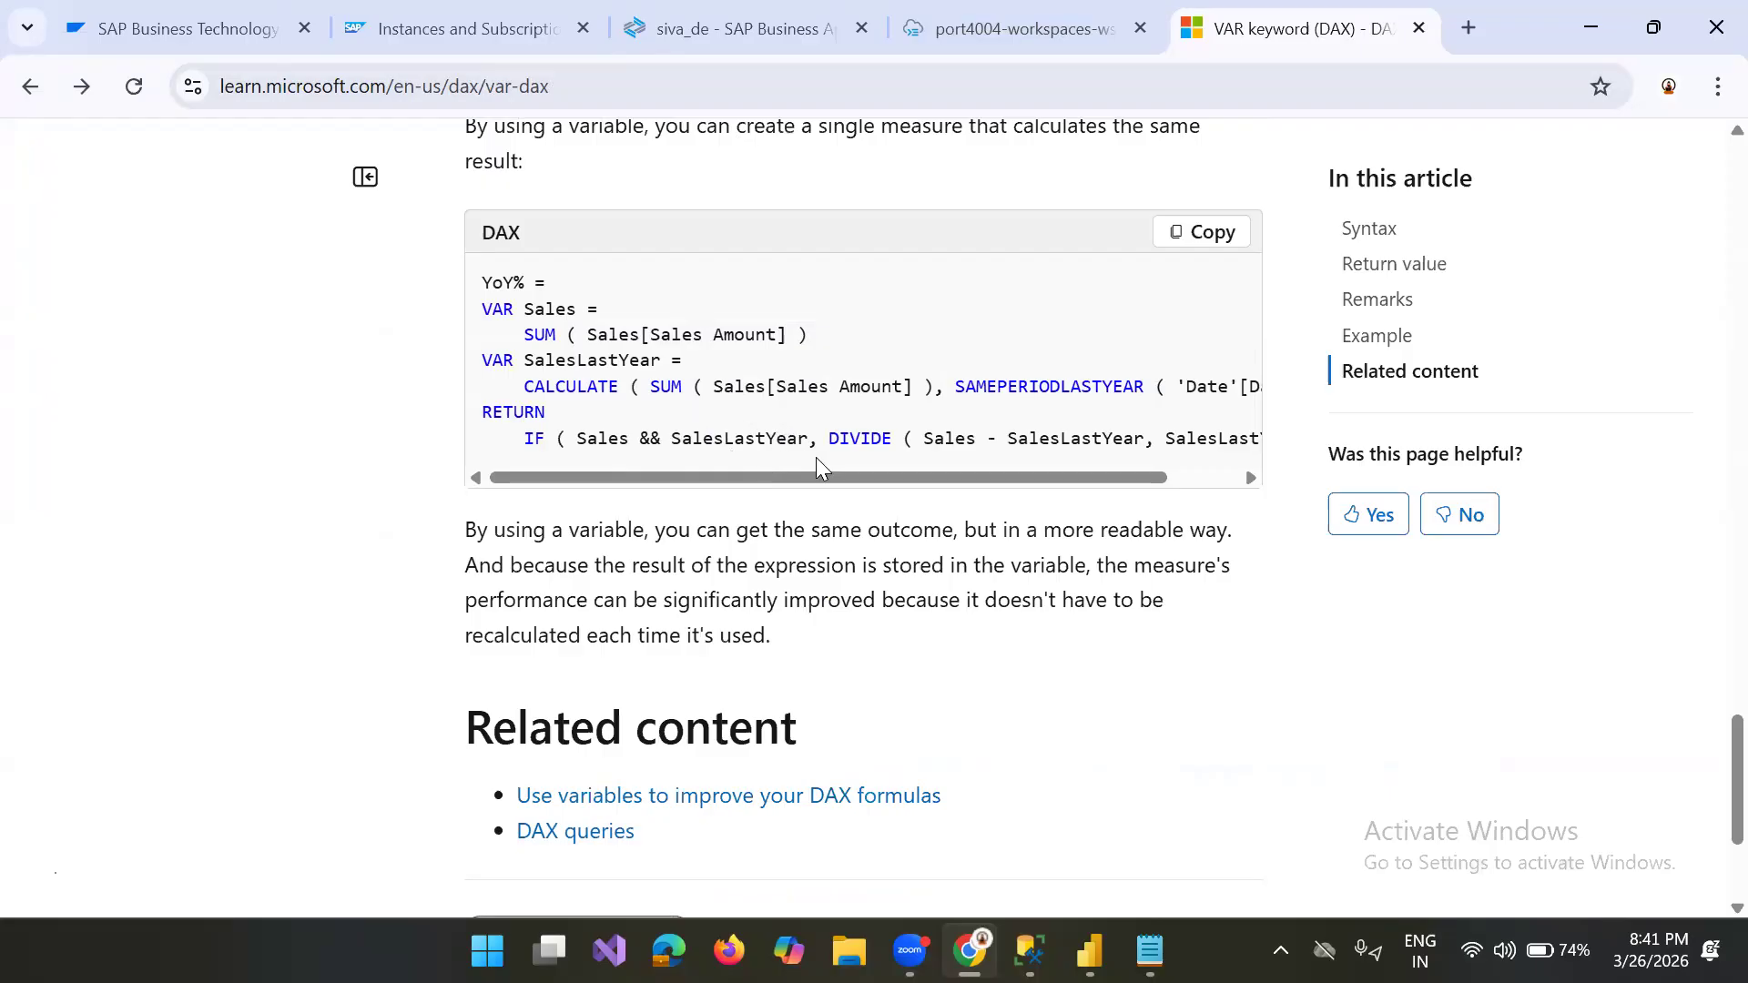
drag(832, 464, 1007, 486)
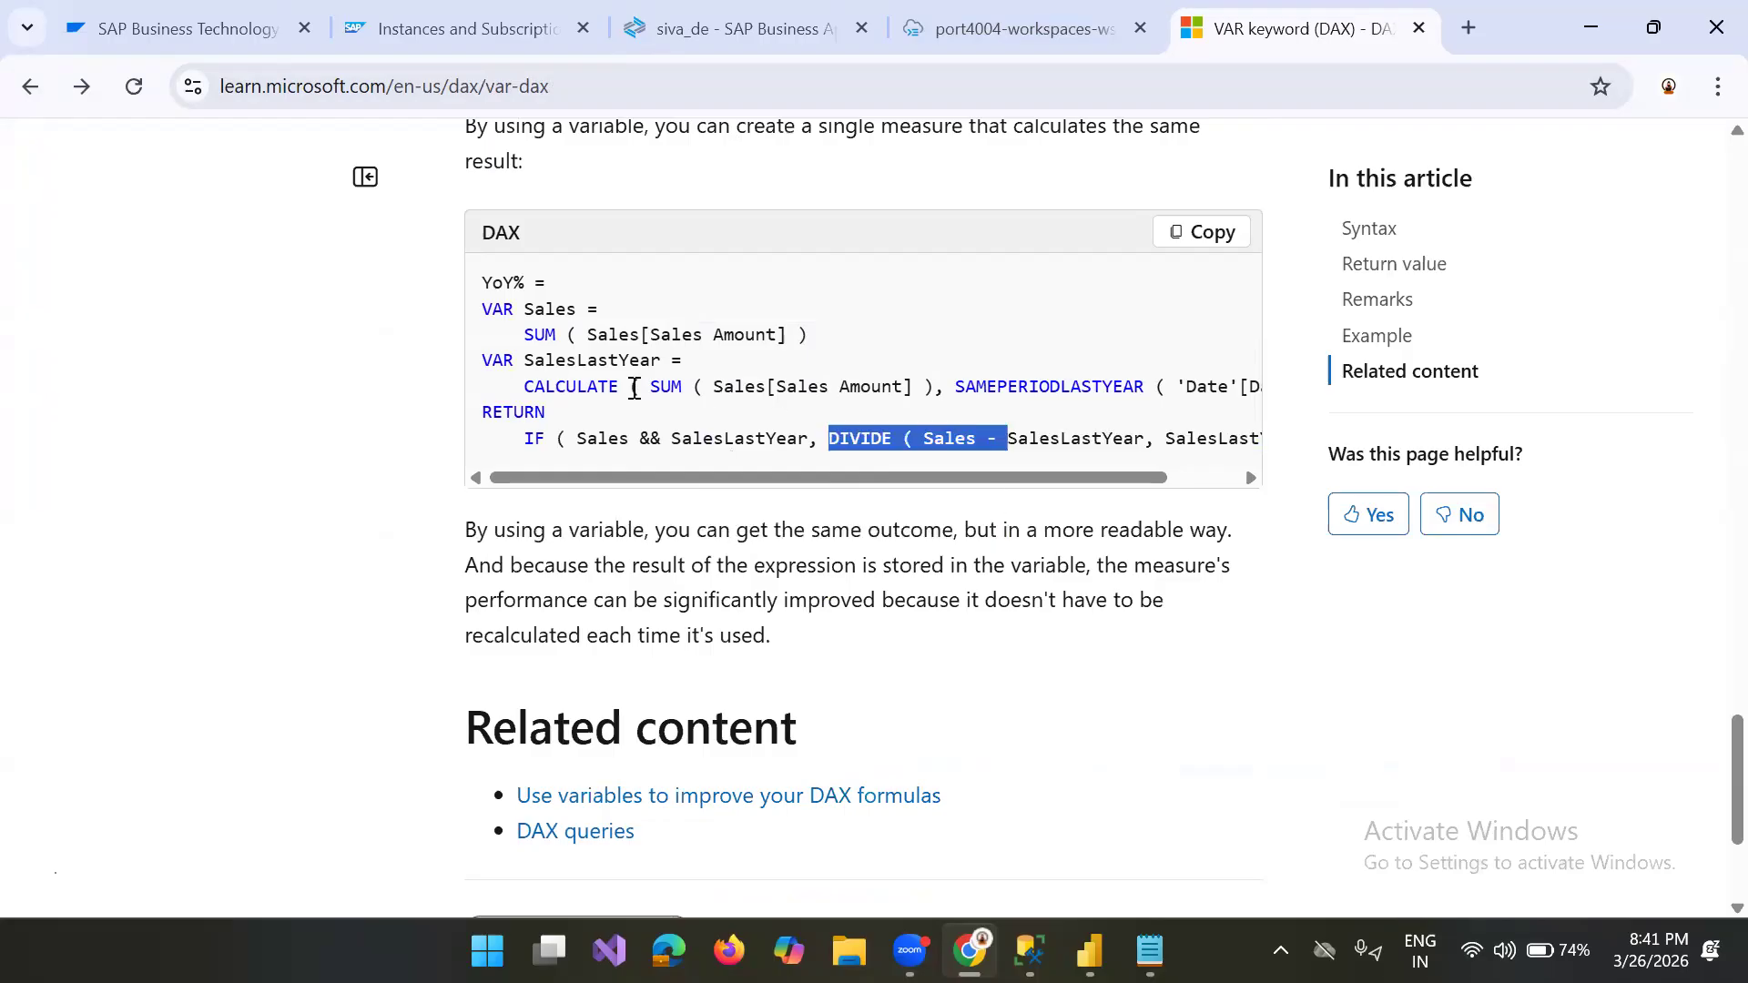
click(766, 384)
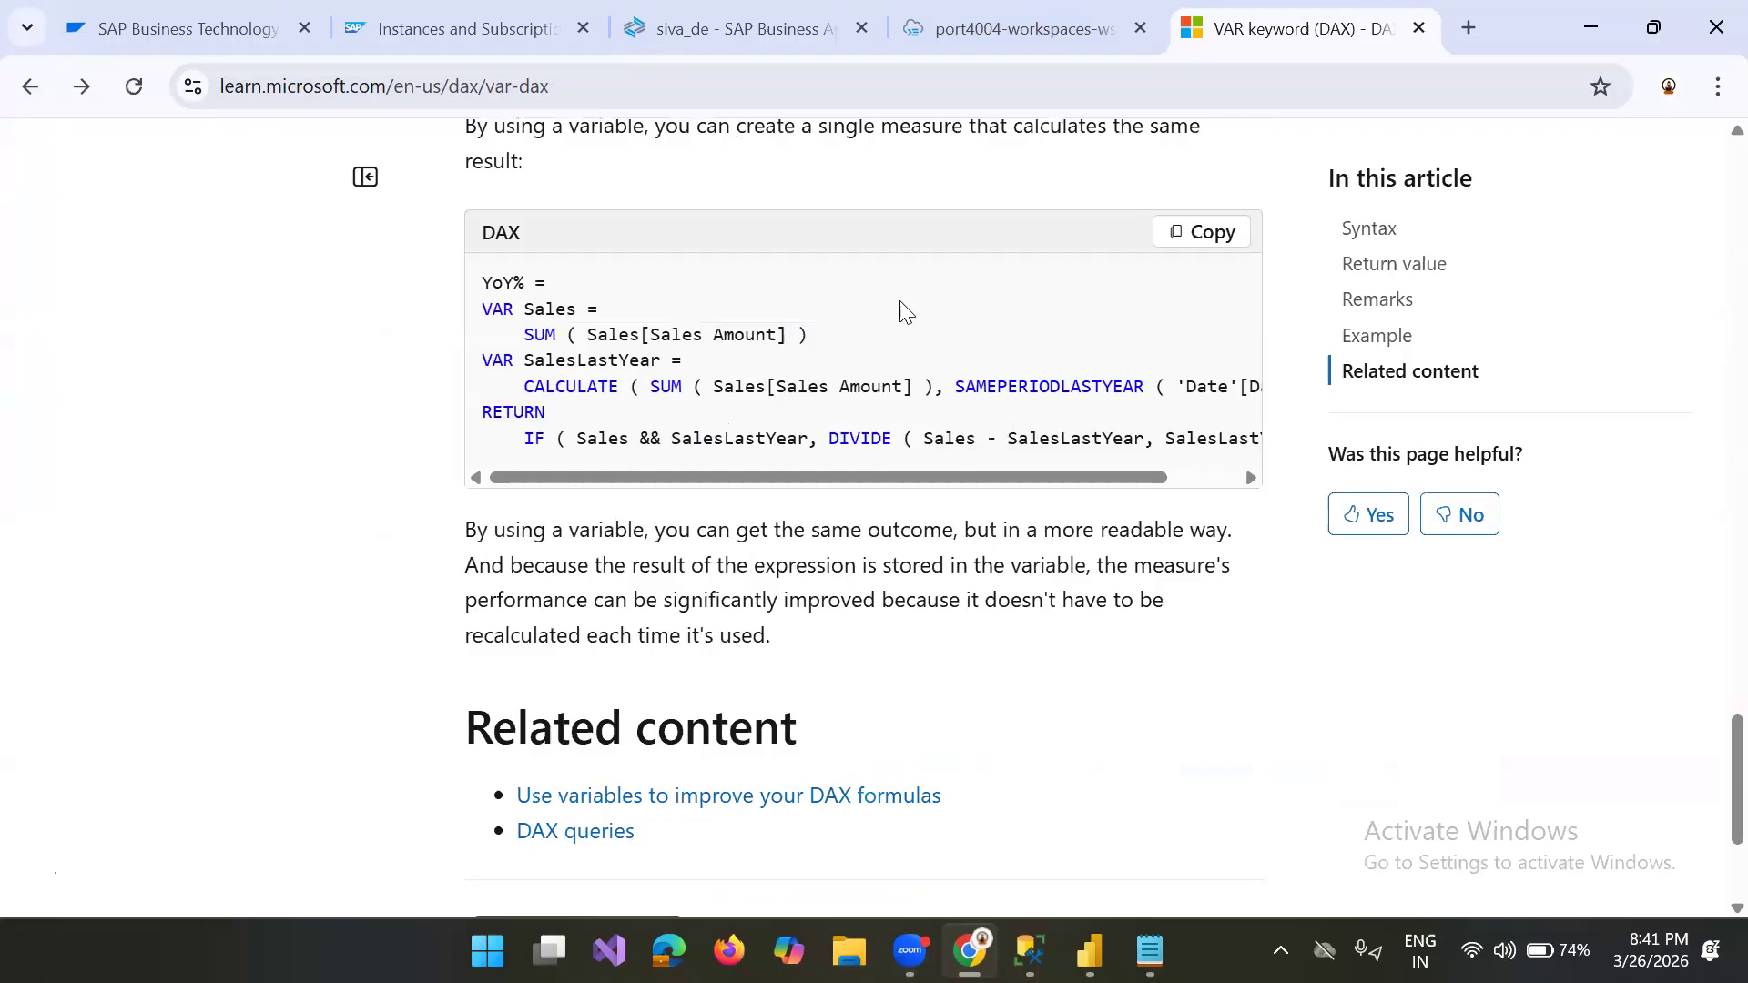
drag(934, 473, 1111, 473)
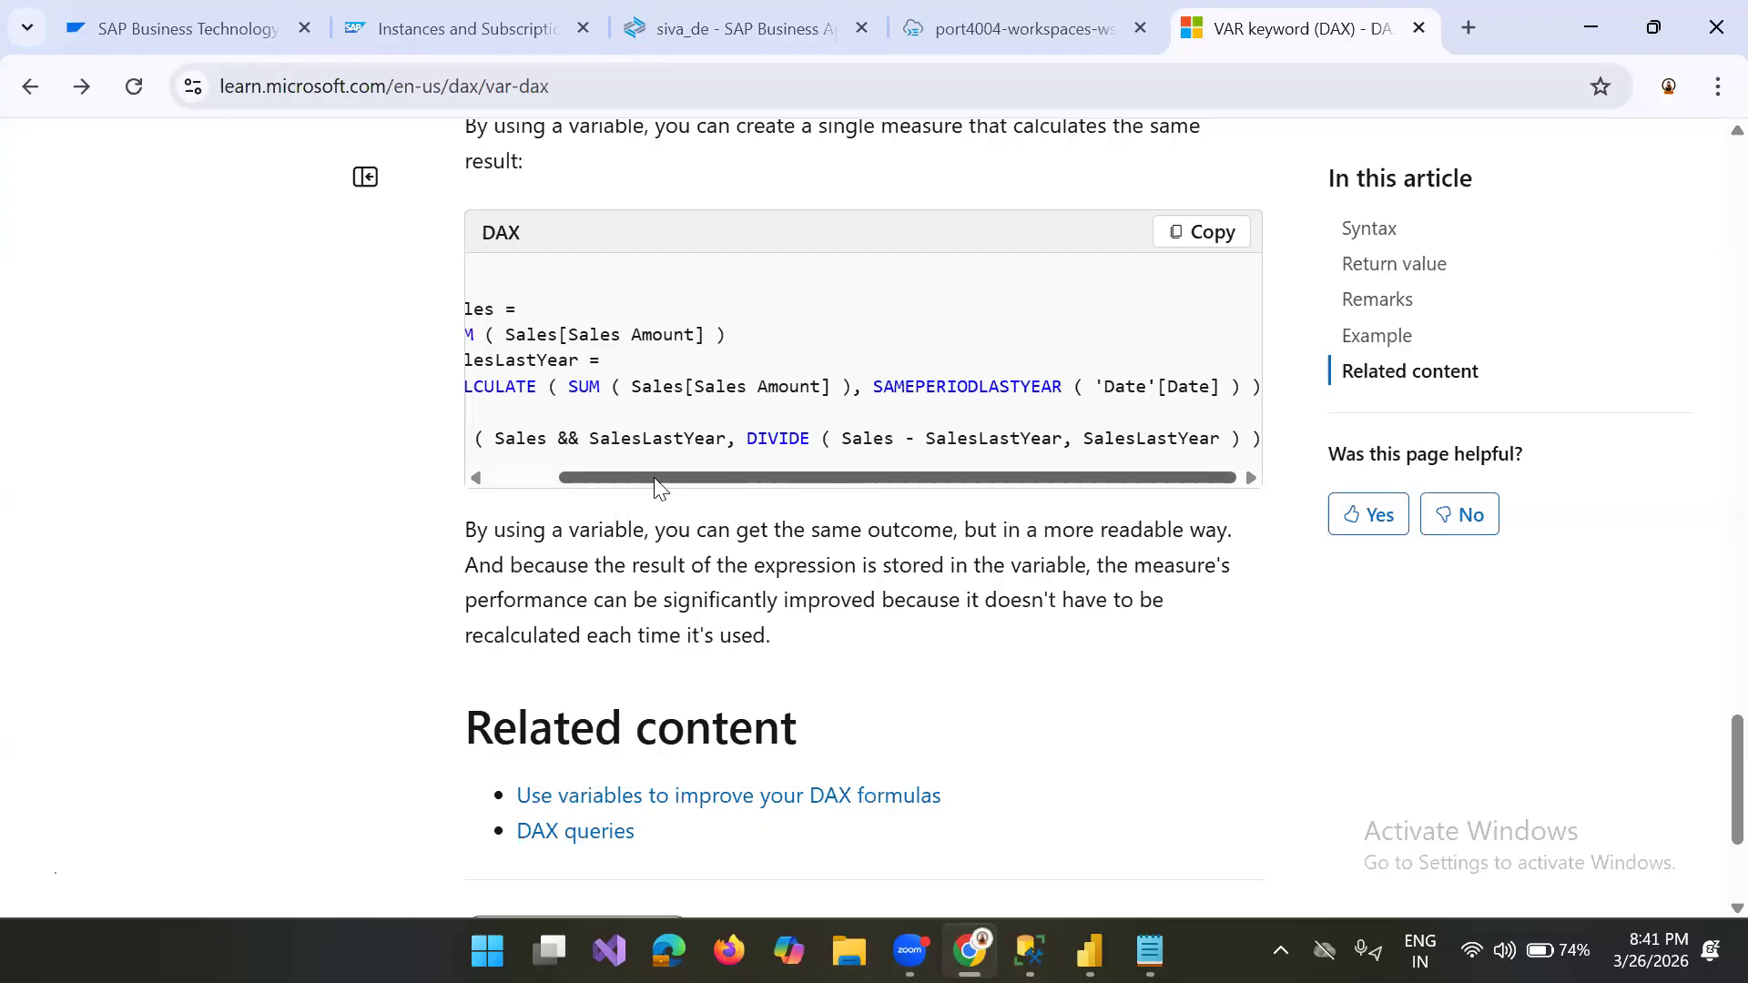
drag(655, 483, 602, 470)
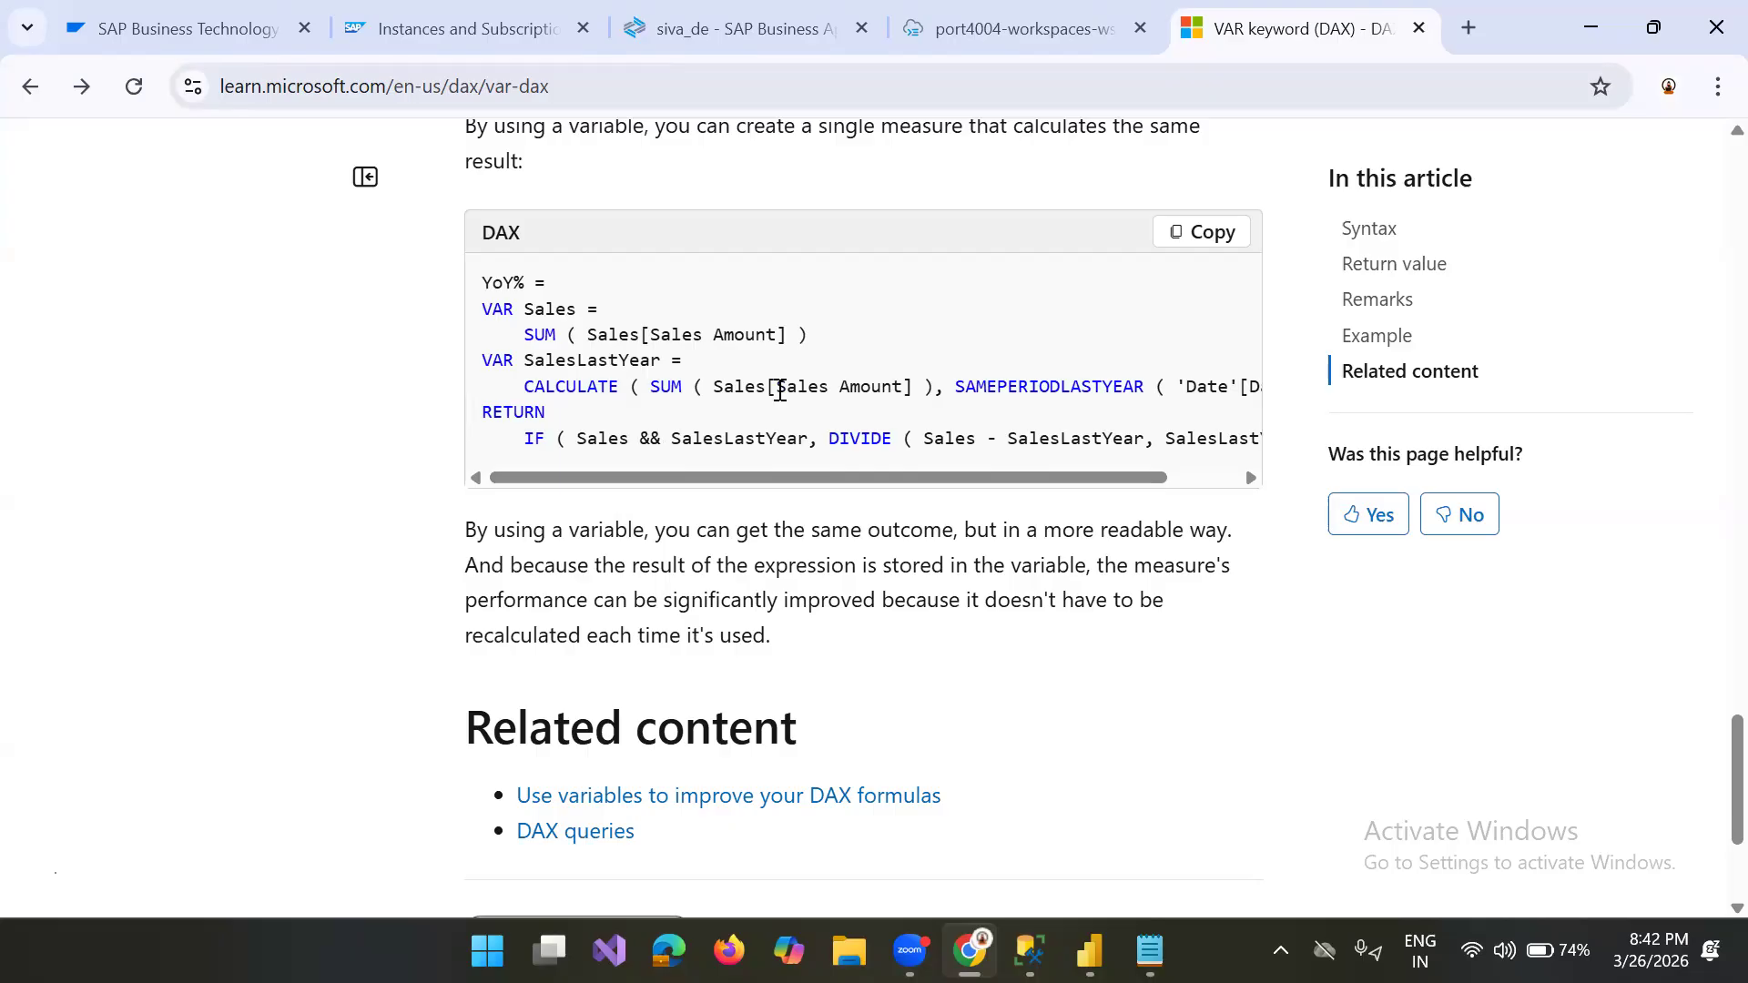
click(1250, 477)
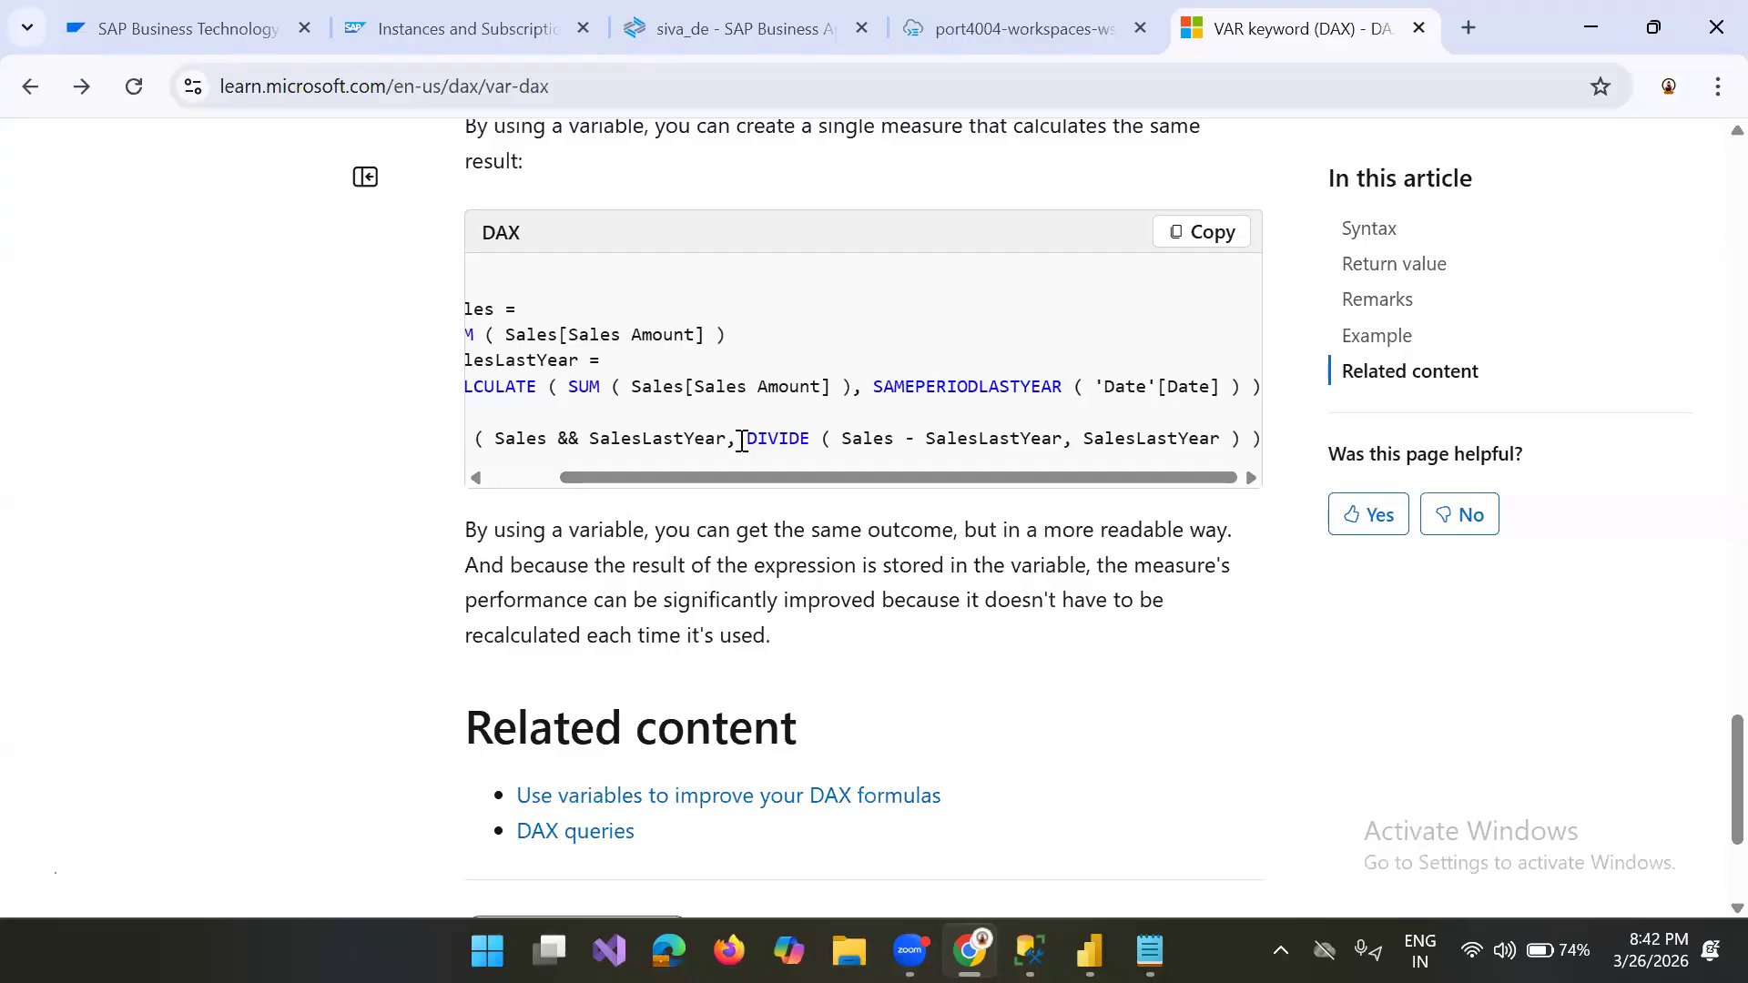
drag(742, 439, 390, 440)
key(ctrl+c)
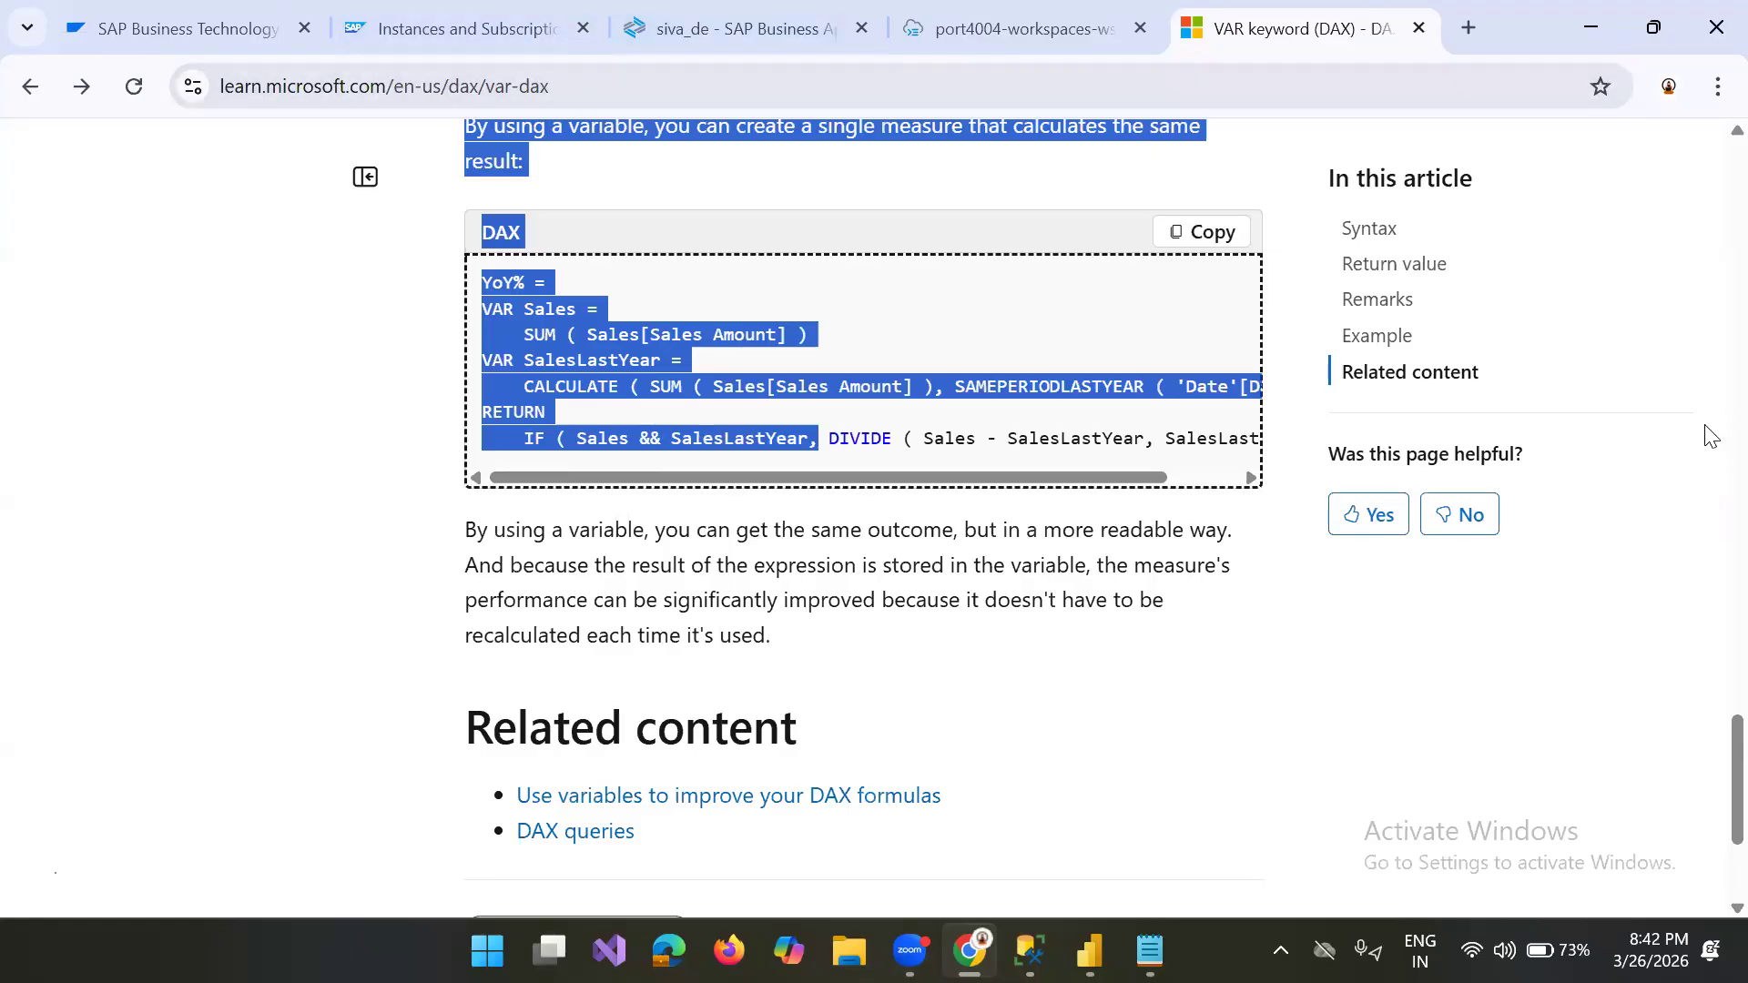
drag(1709, 778, 1705, 96)
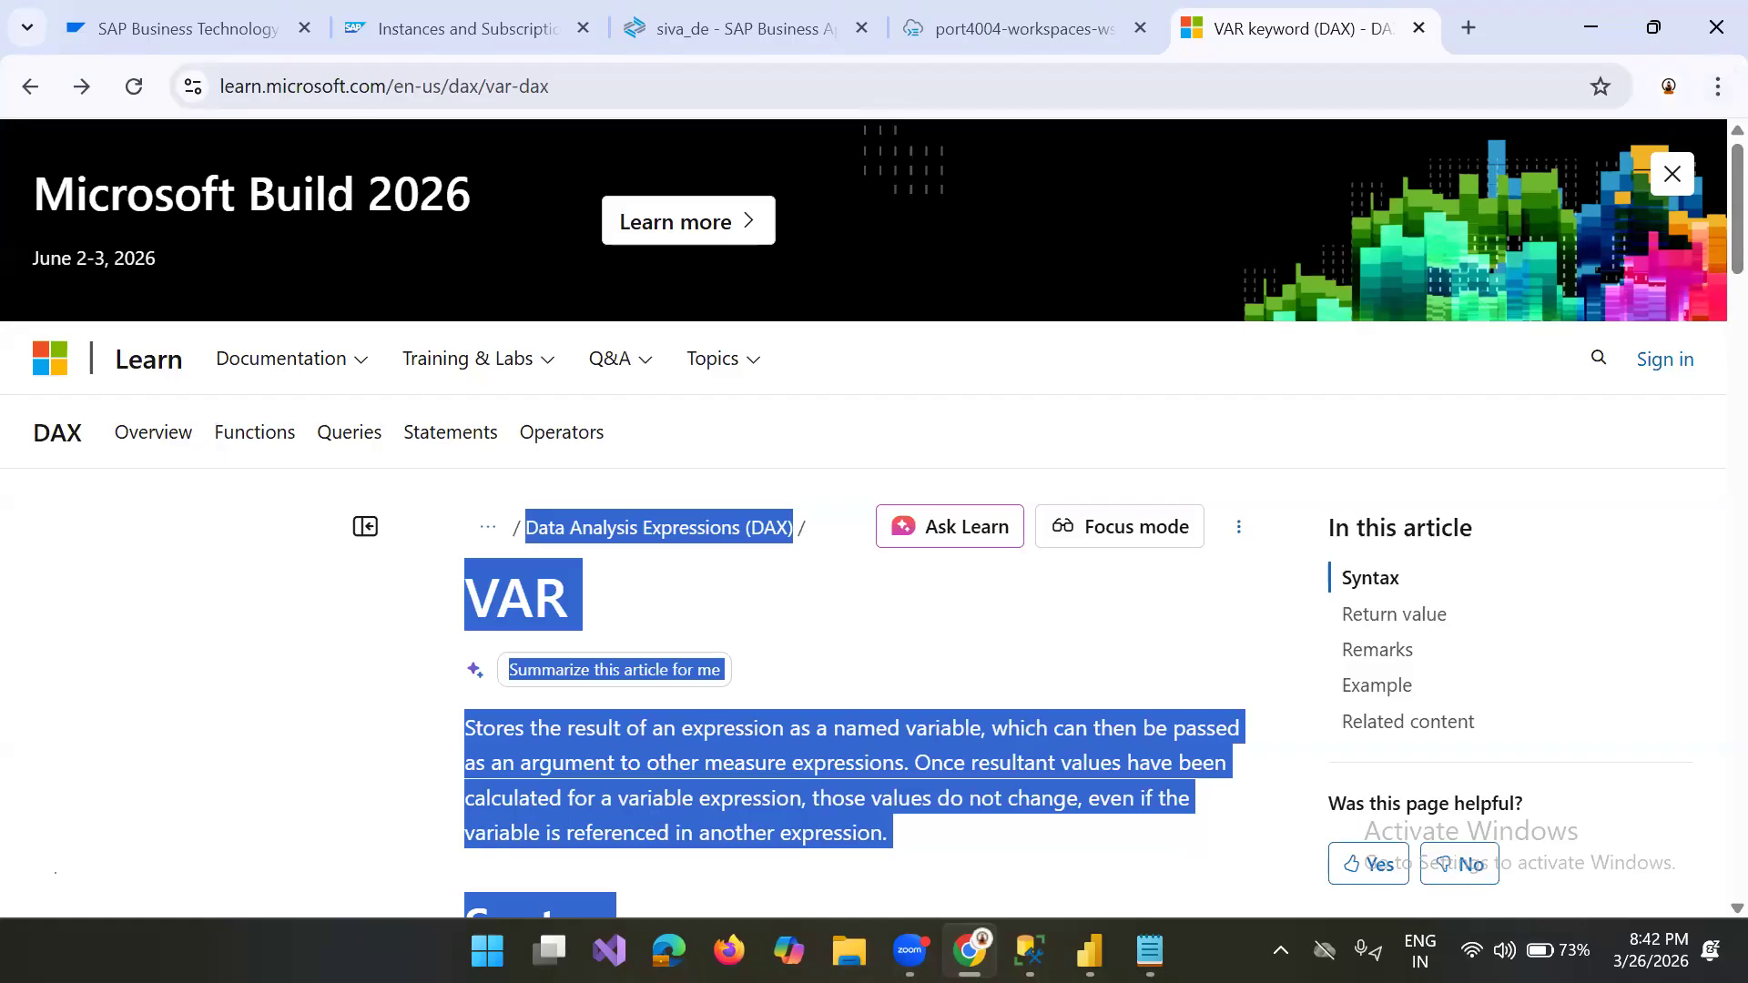
Step: Switch to the Notepad note and add 0 as the third argument of divide in the return line
click(1150, 950)
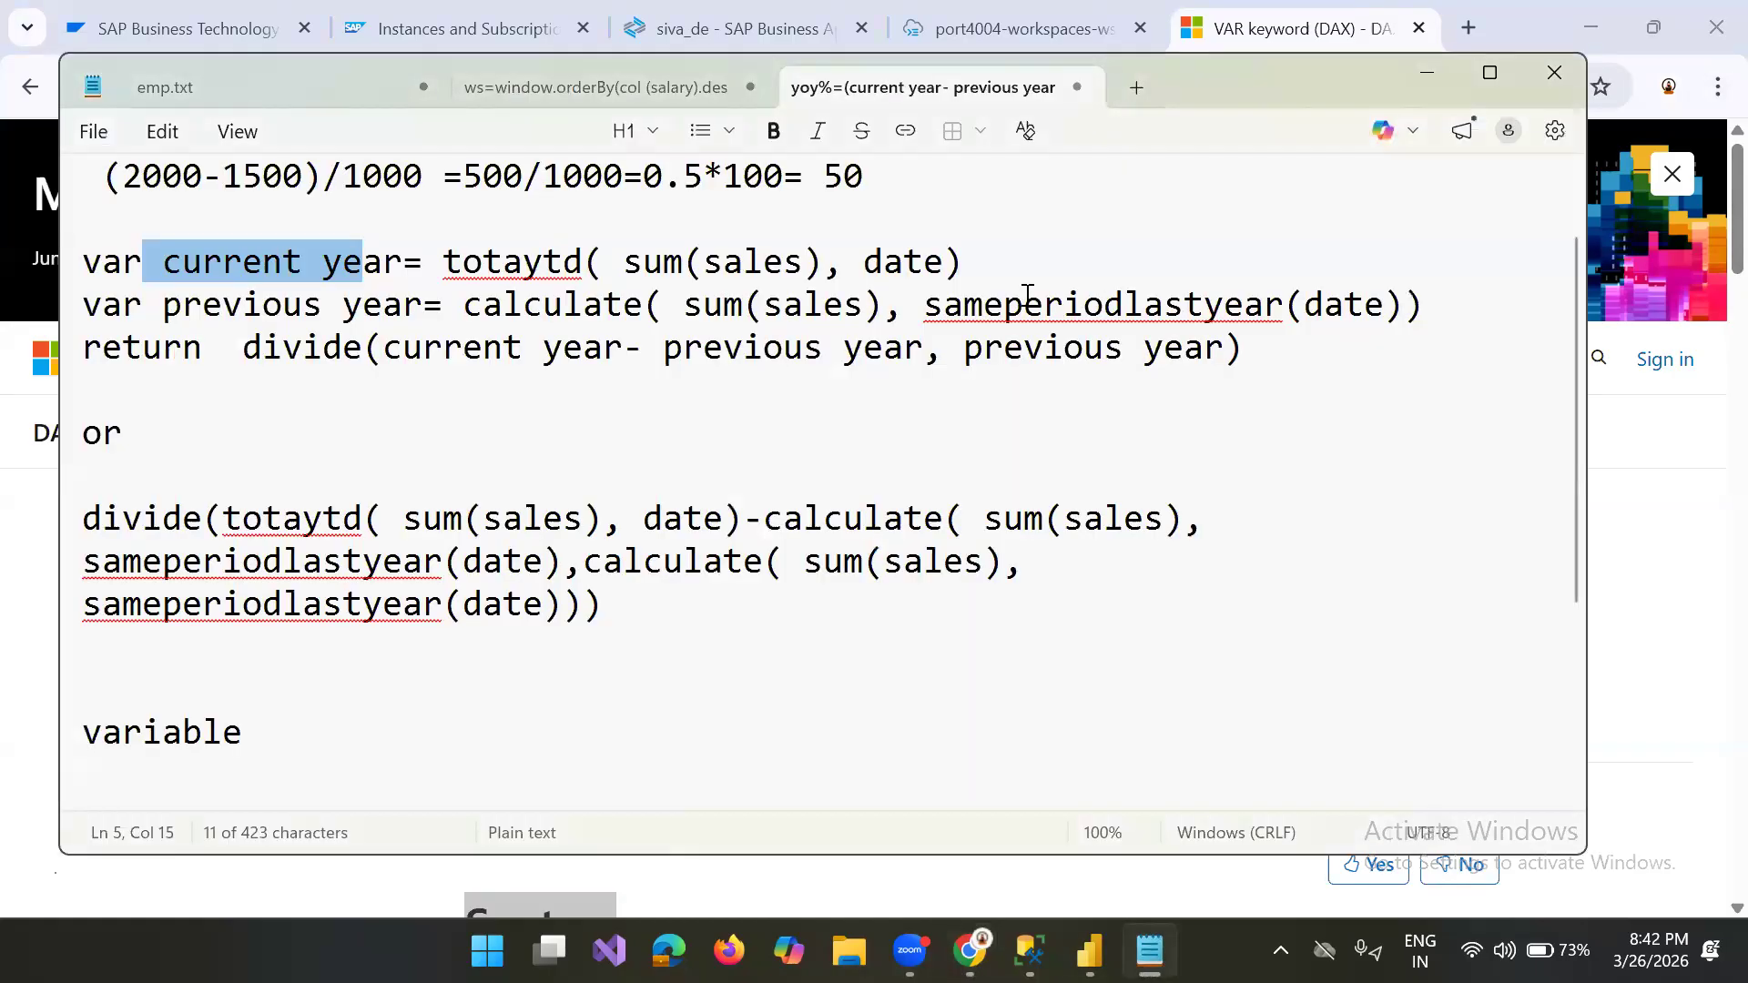
click(1225, 349)
text(,0)
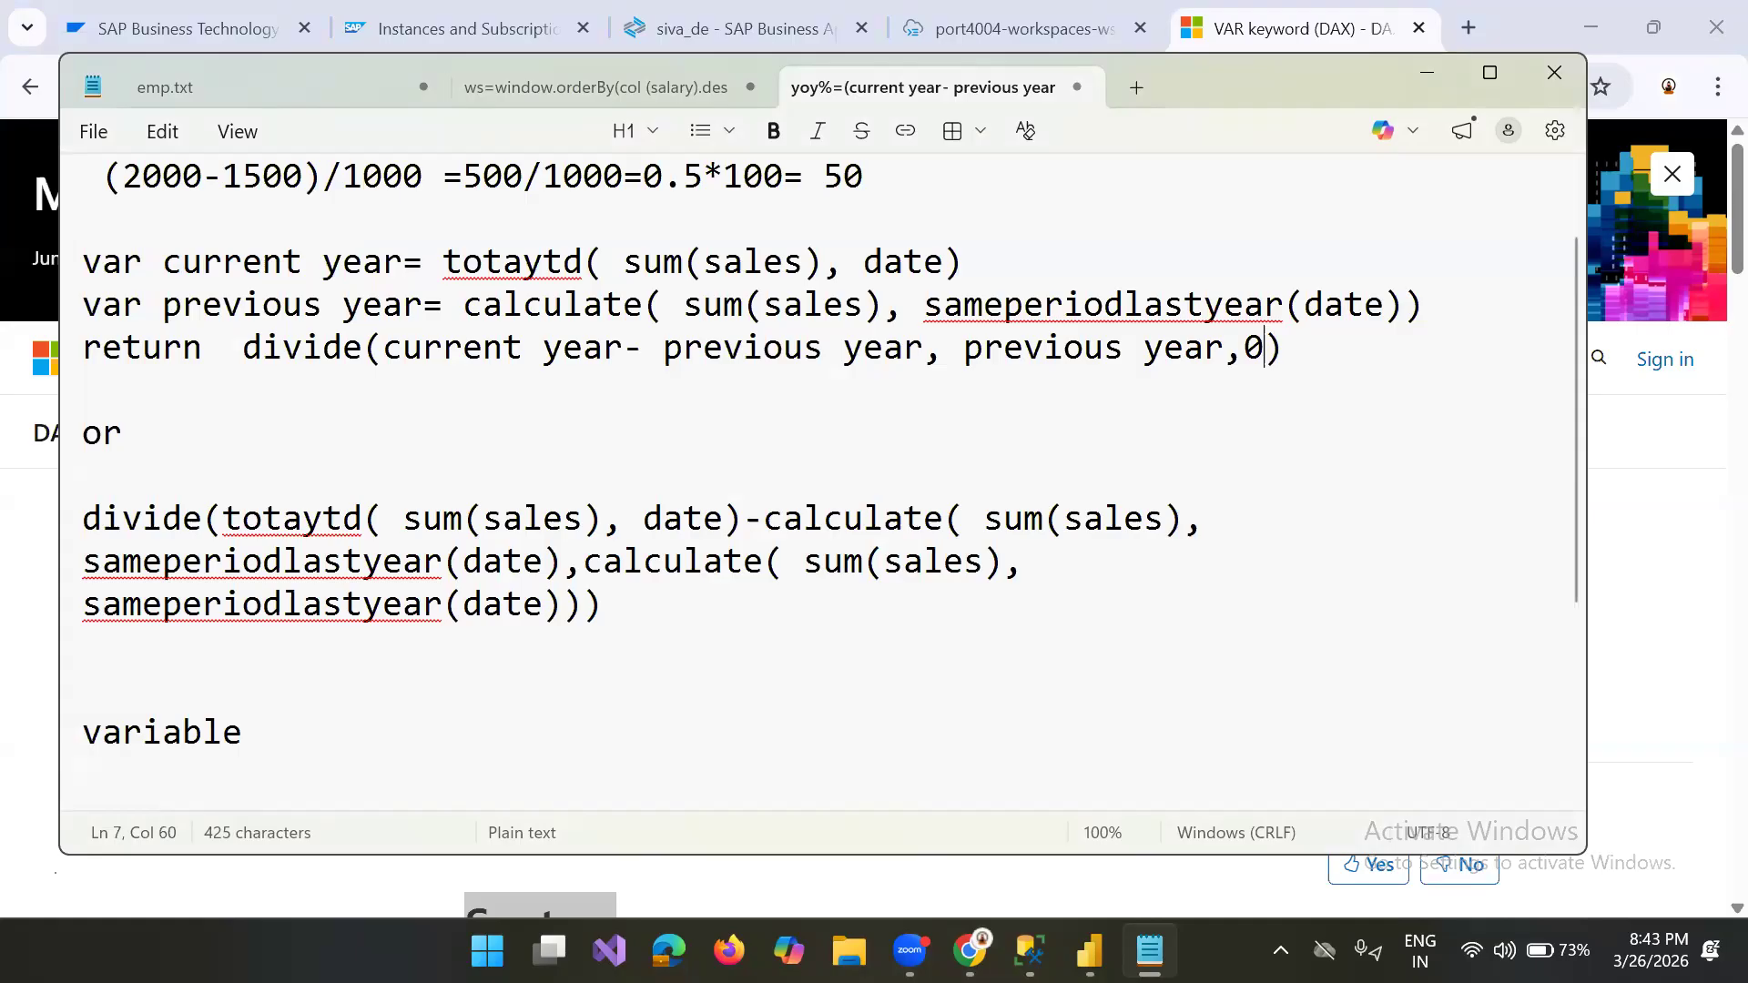
click(941, 355)
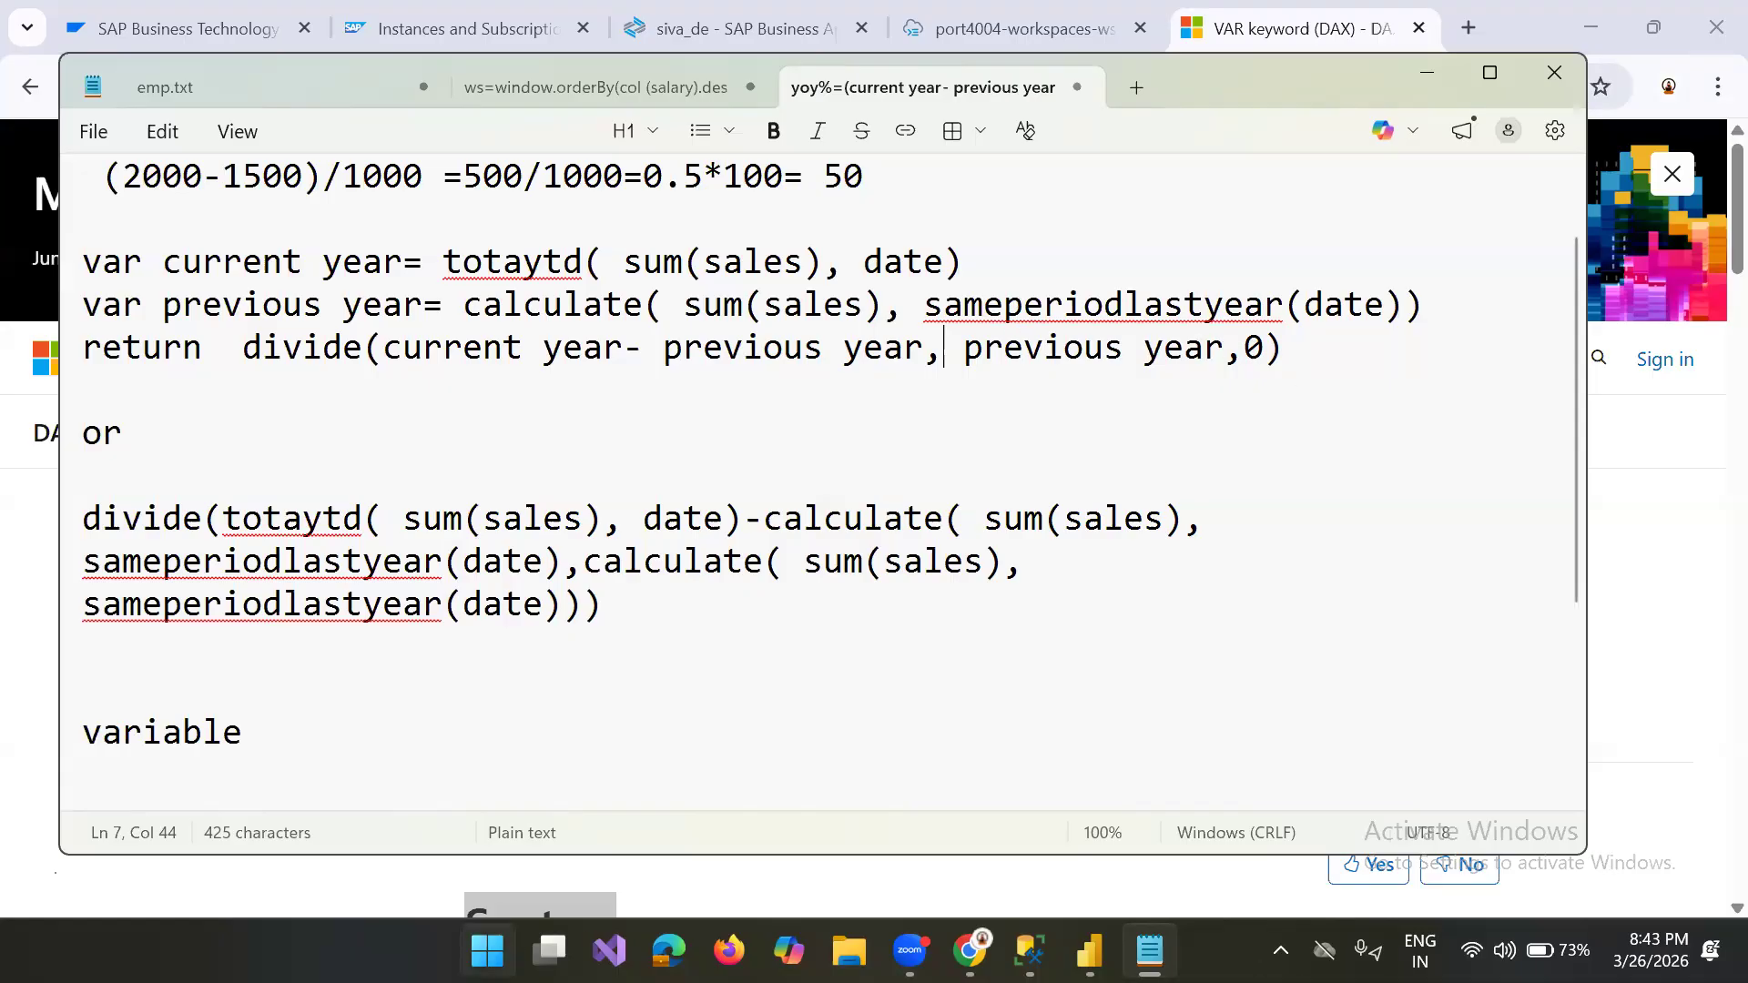
Step: Switch to Power BI Desktop and create a blank report
click(1090, 951)
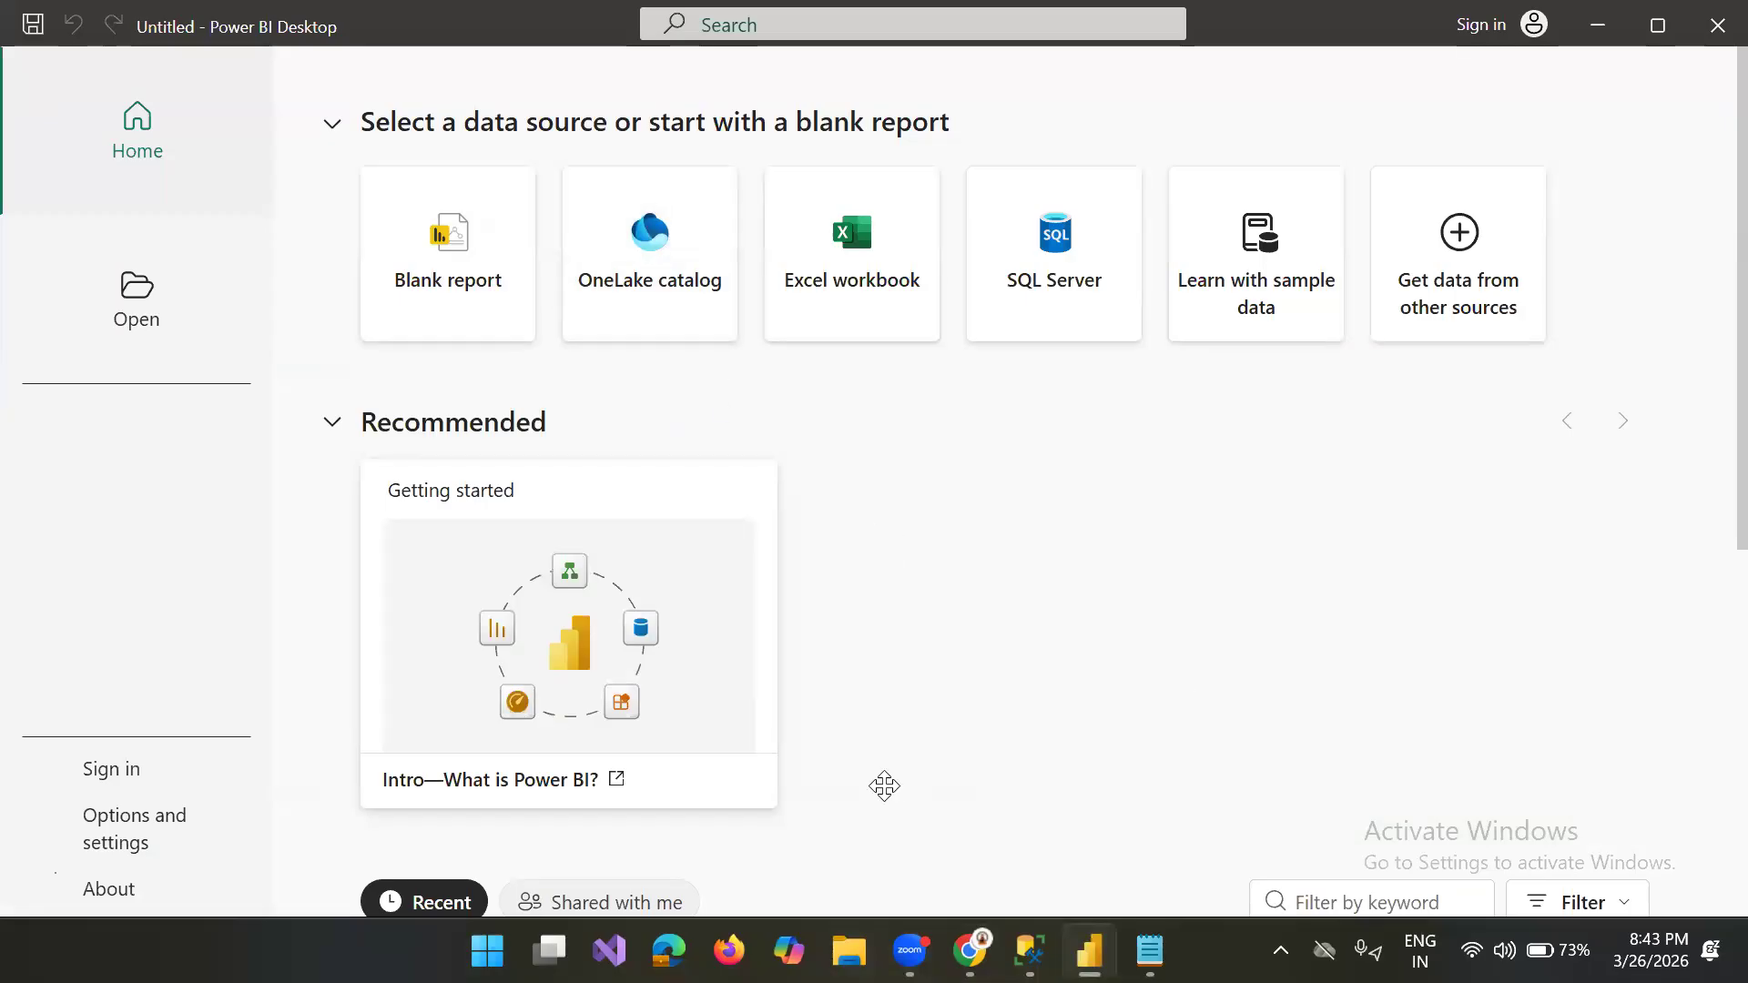
click(482, 277)
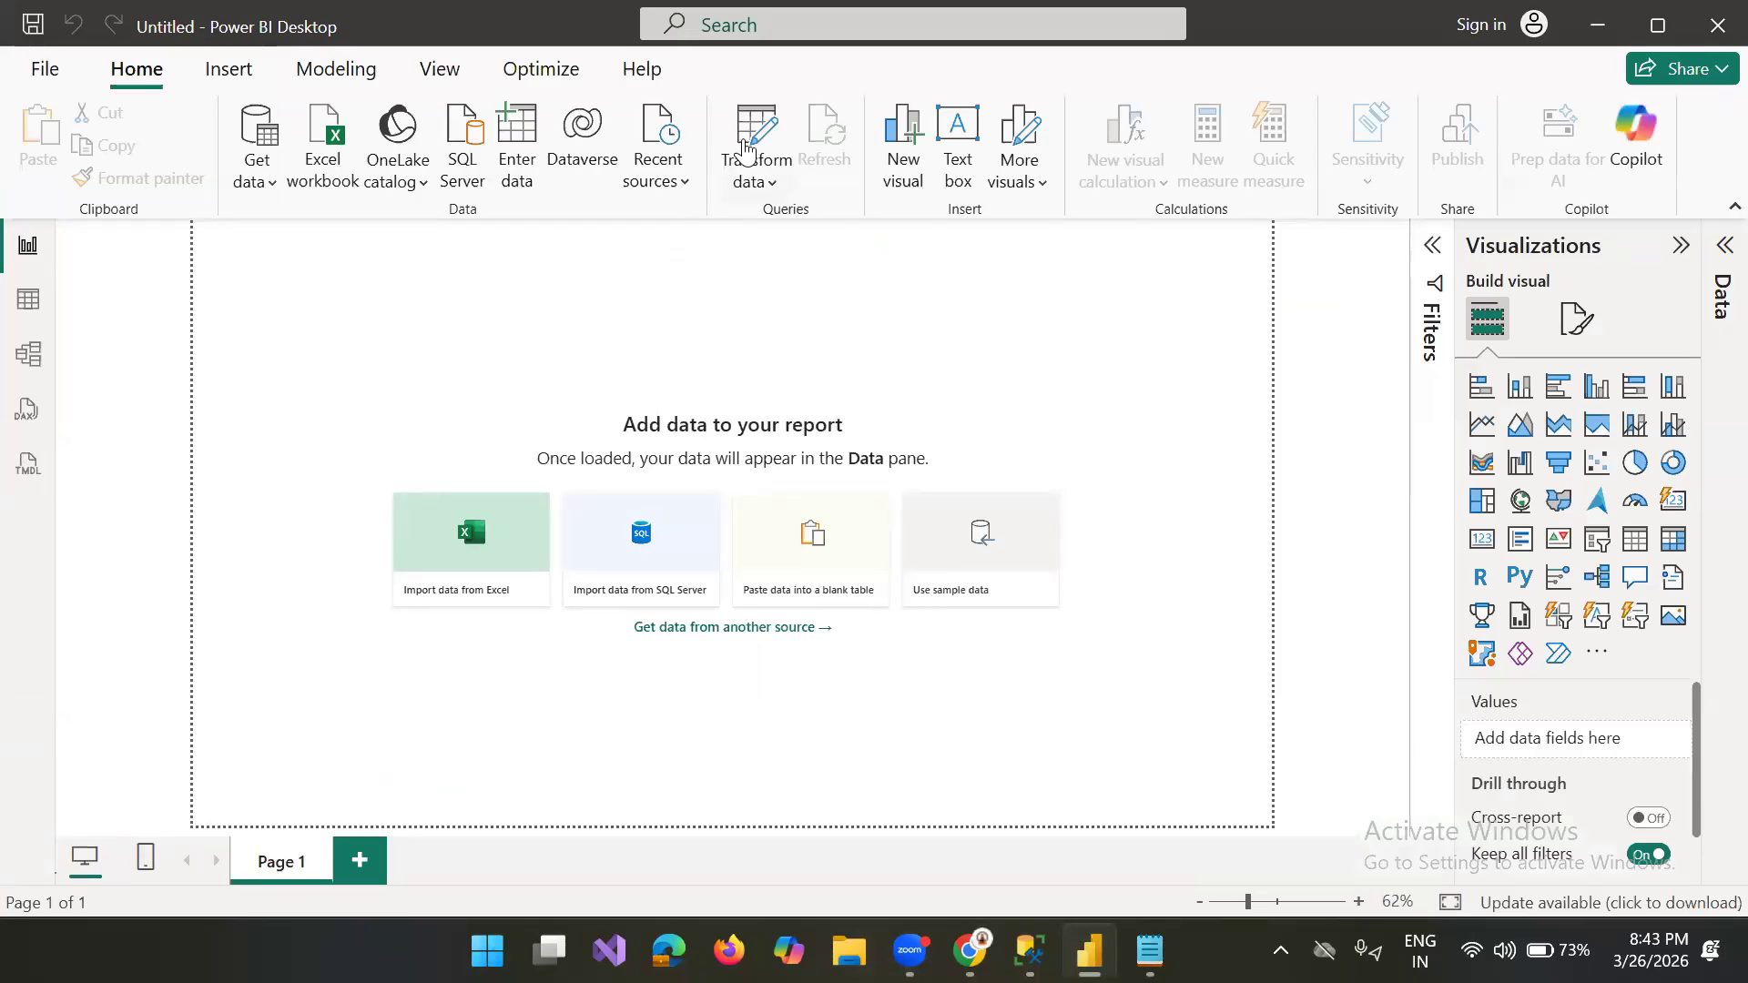
Step: Import Sheet1 from the Book1.xlsx Excel workbook on the Desktop and load it into the report
click(525, 153)
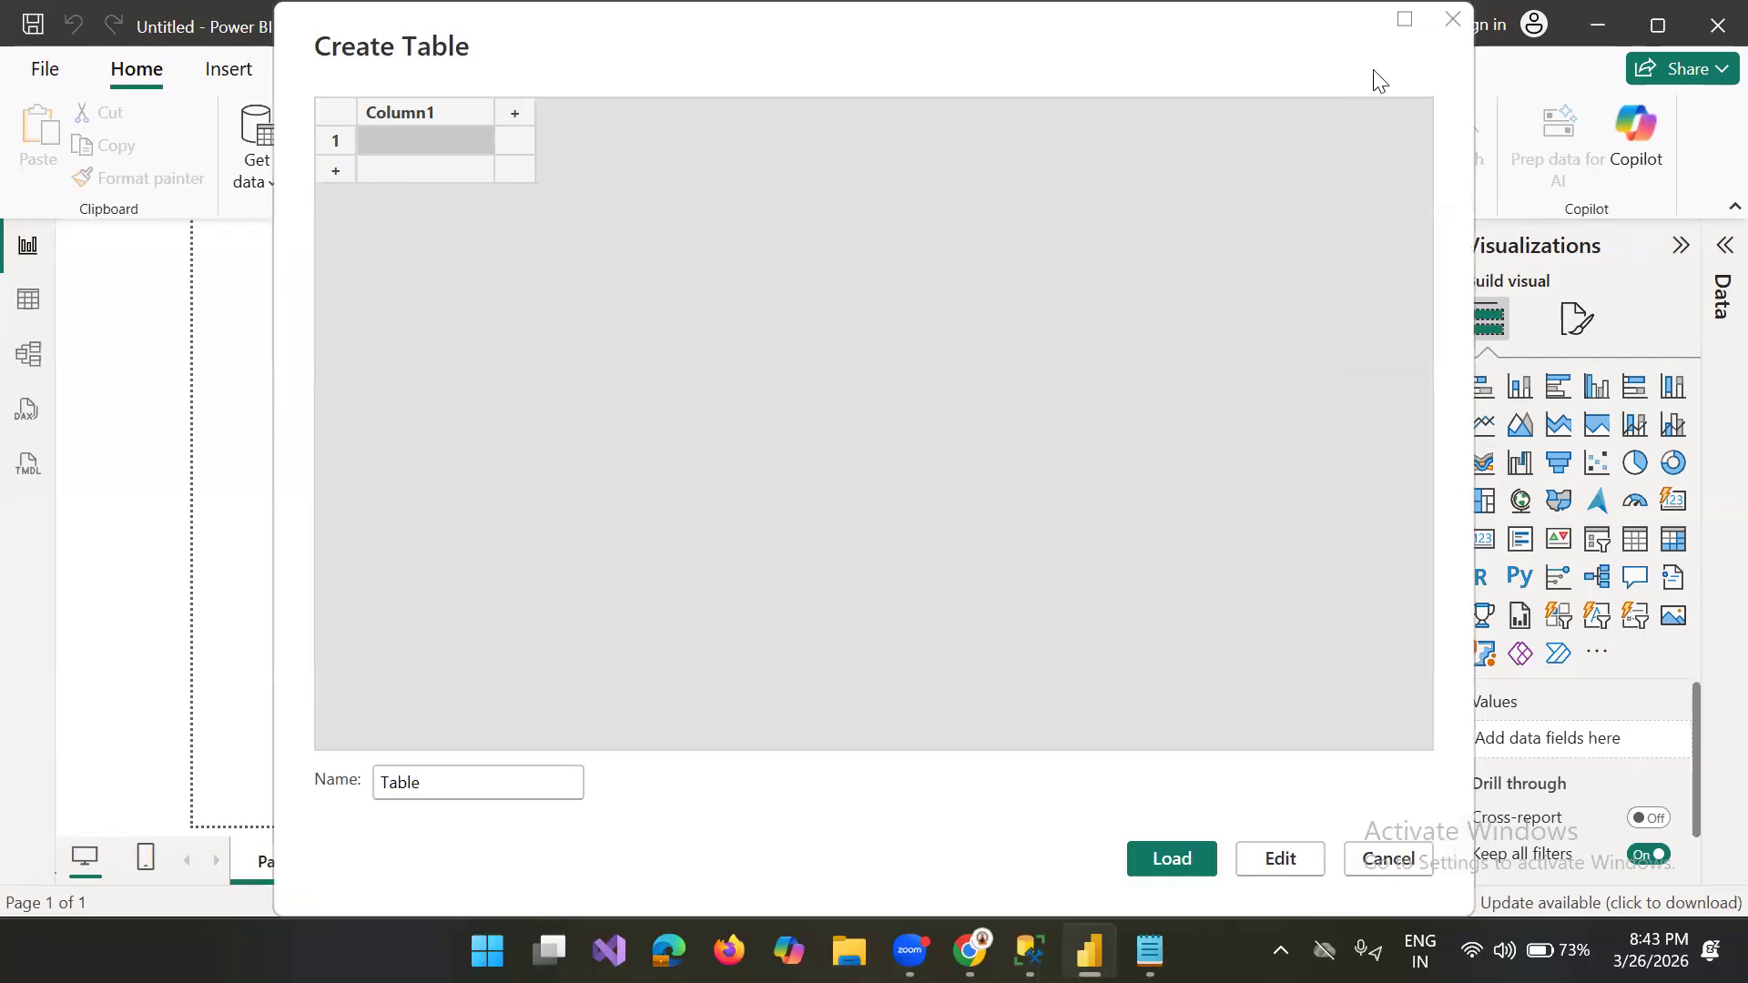
click(1452, 22)
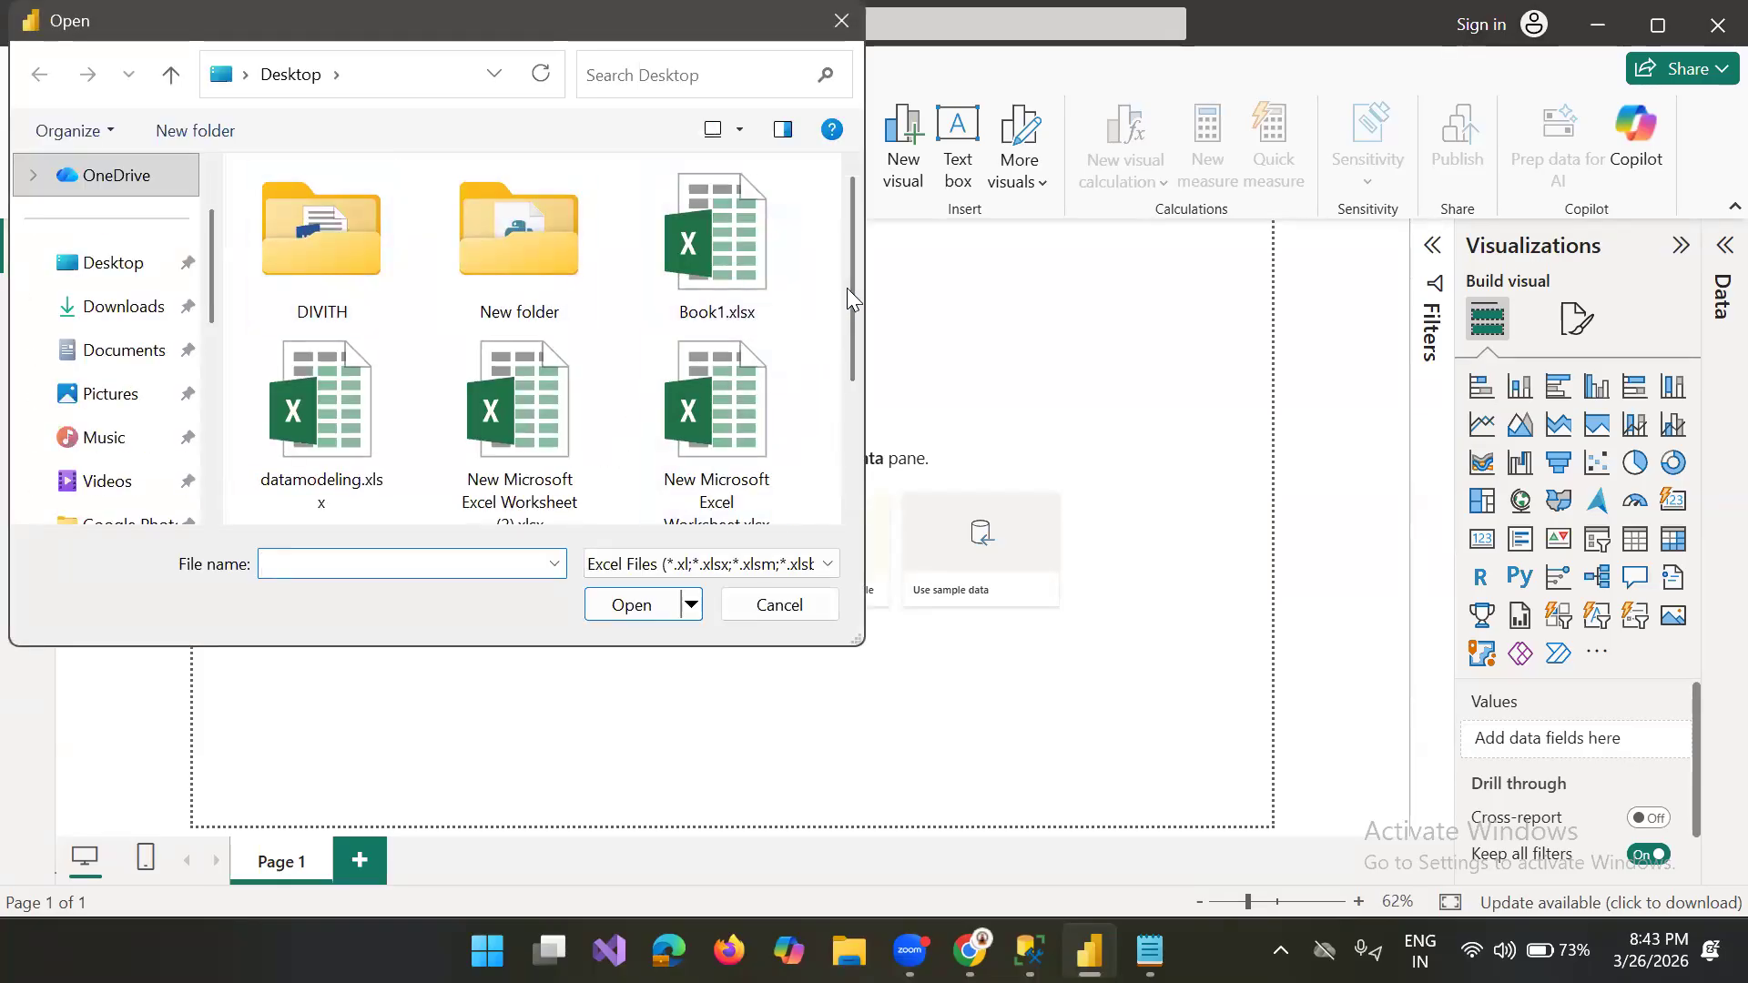
drag(847, 287, 860, 198)
click(742, 273)
click(628, 607)
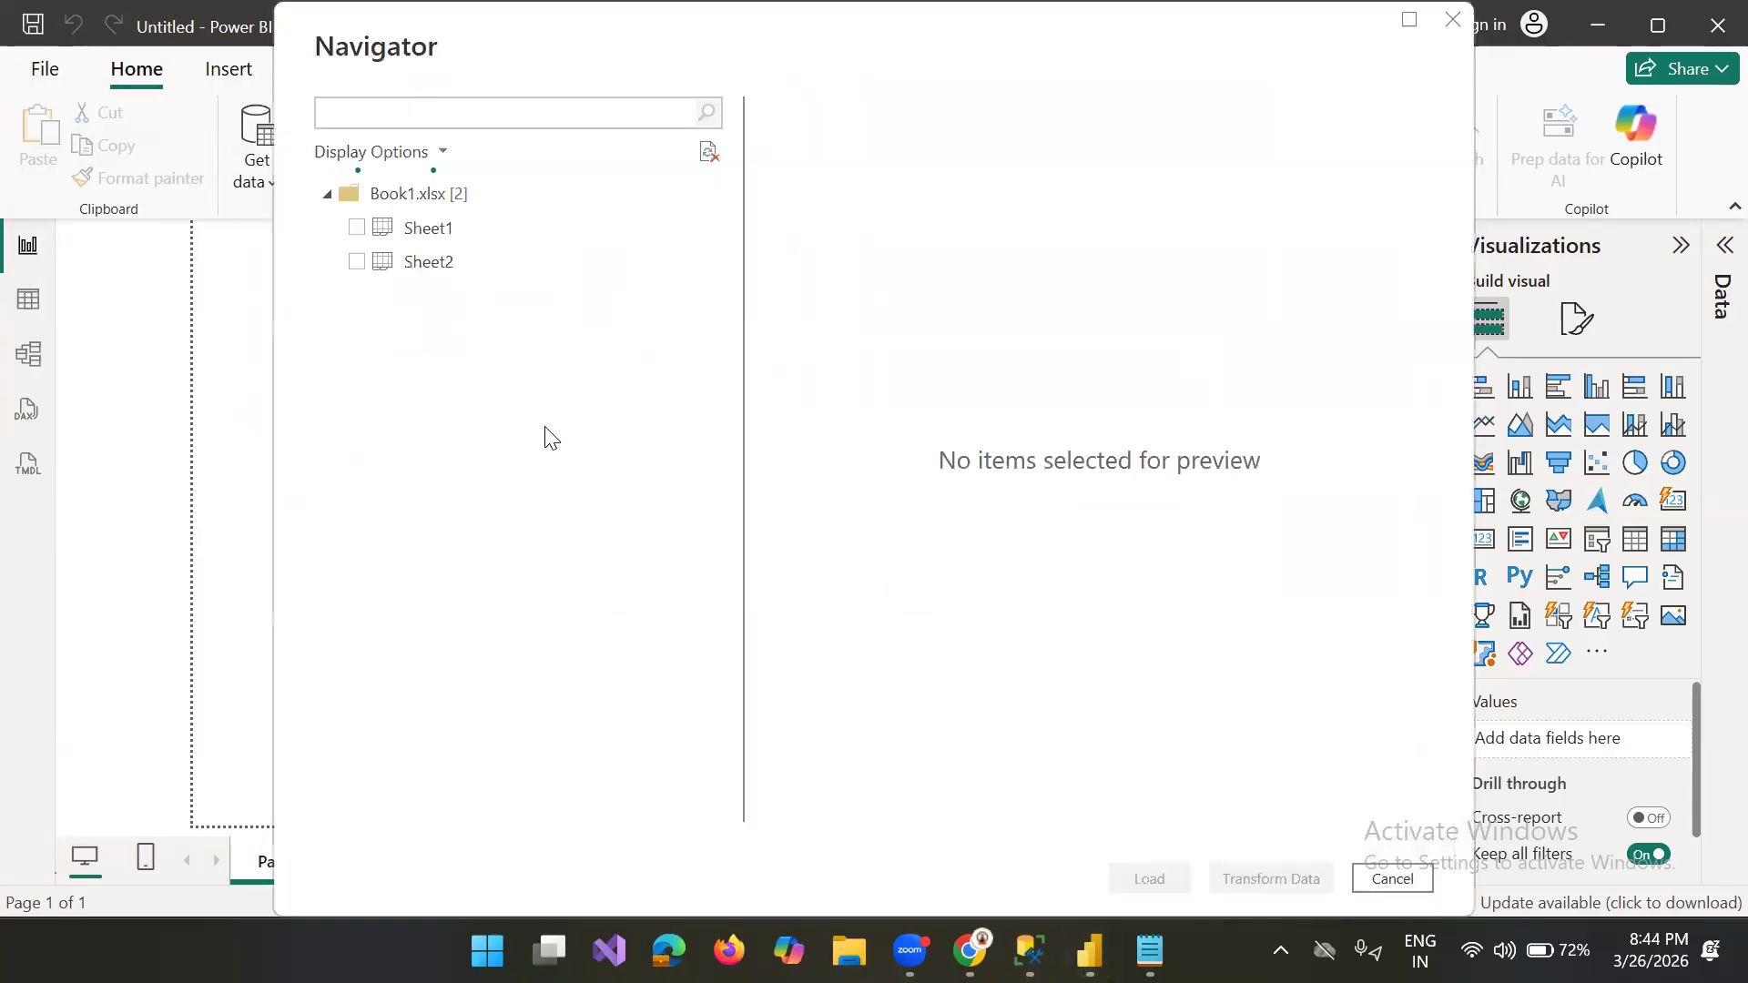
click(352, 232)
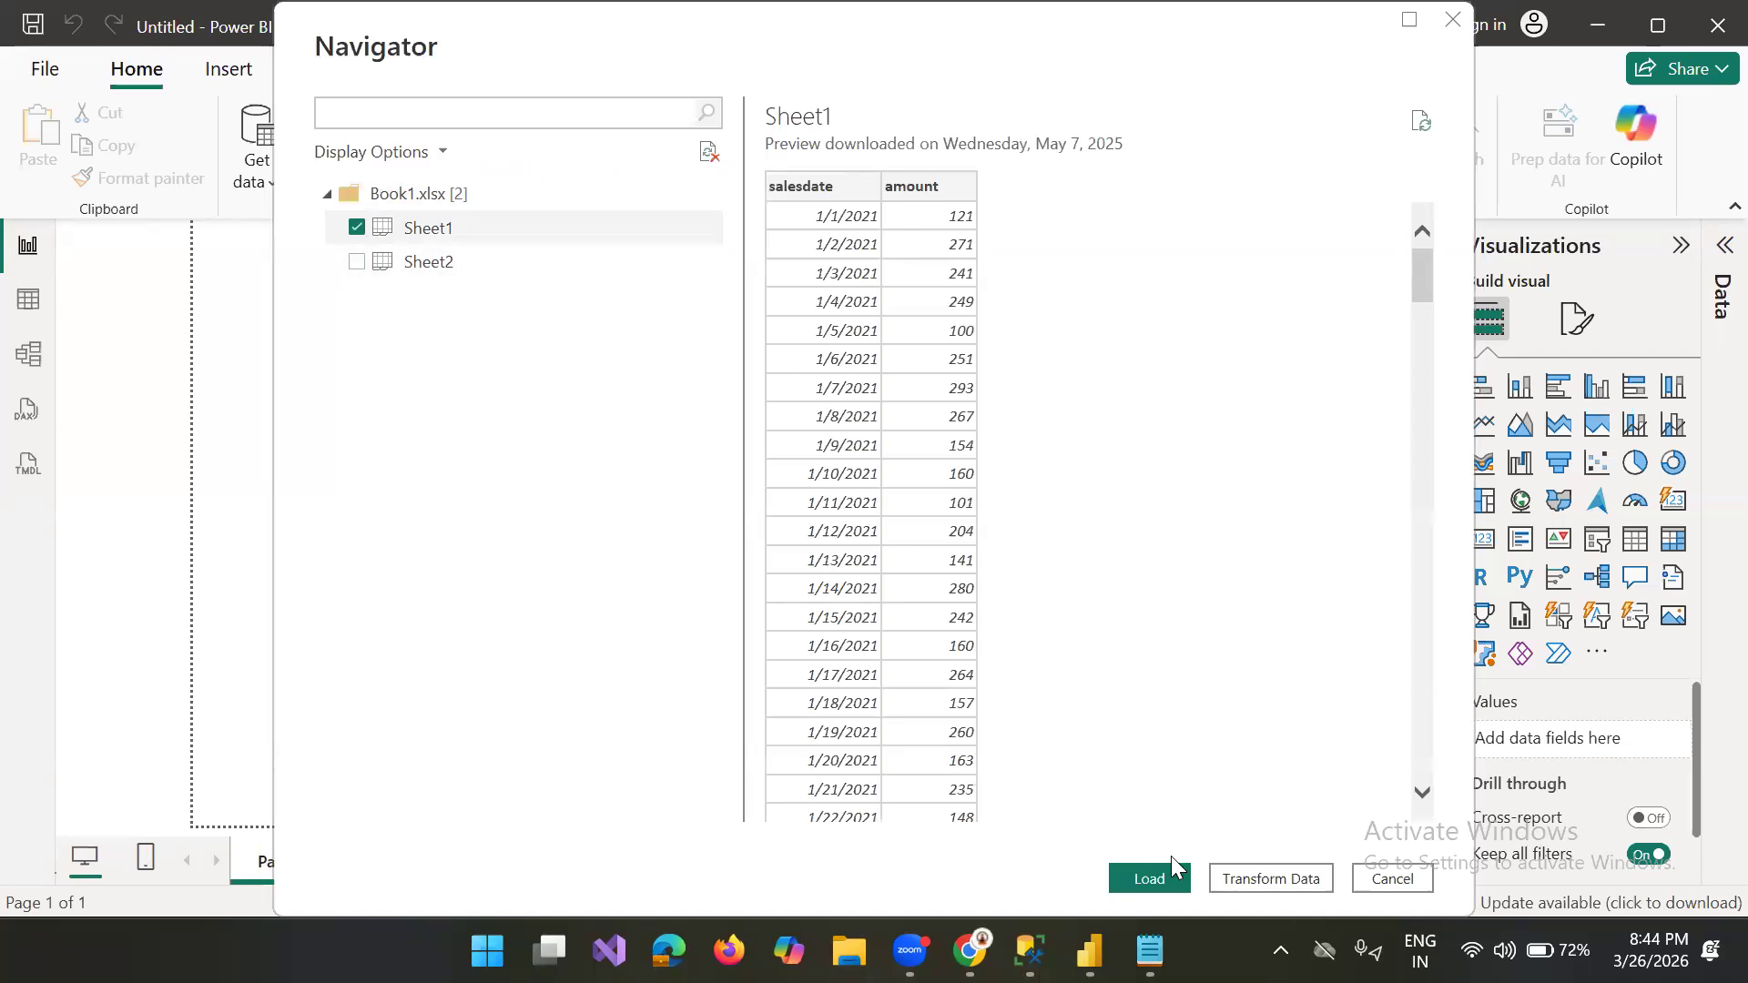
click(1149, 878)
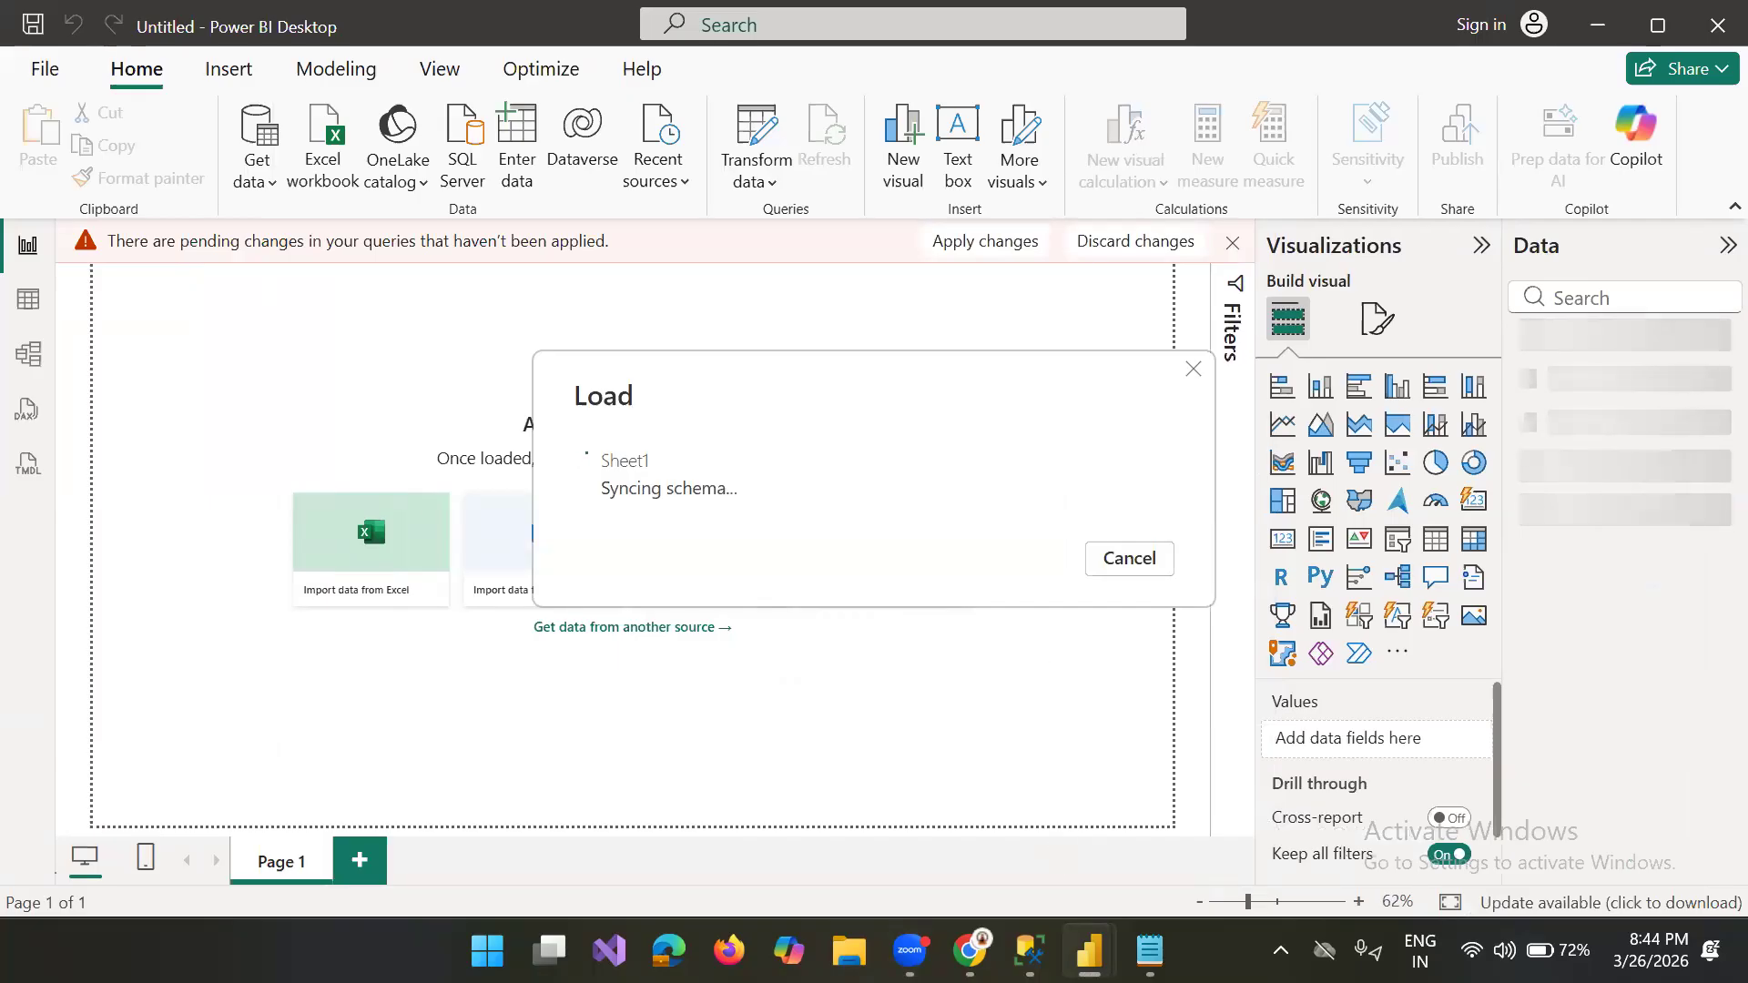
Step: Copy the two var lines and the return line from the Notepad note and go back to Power BI Desktop
click(1150, 952)
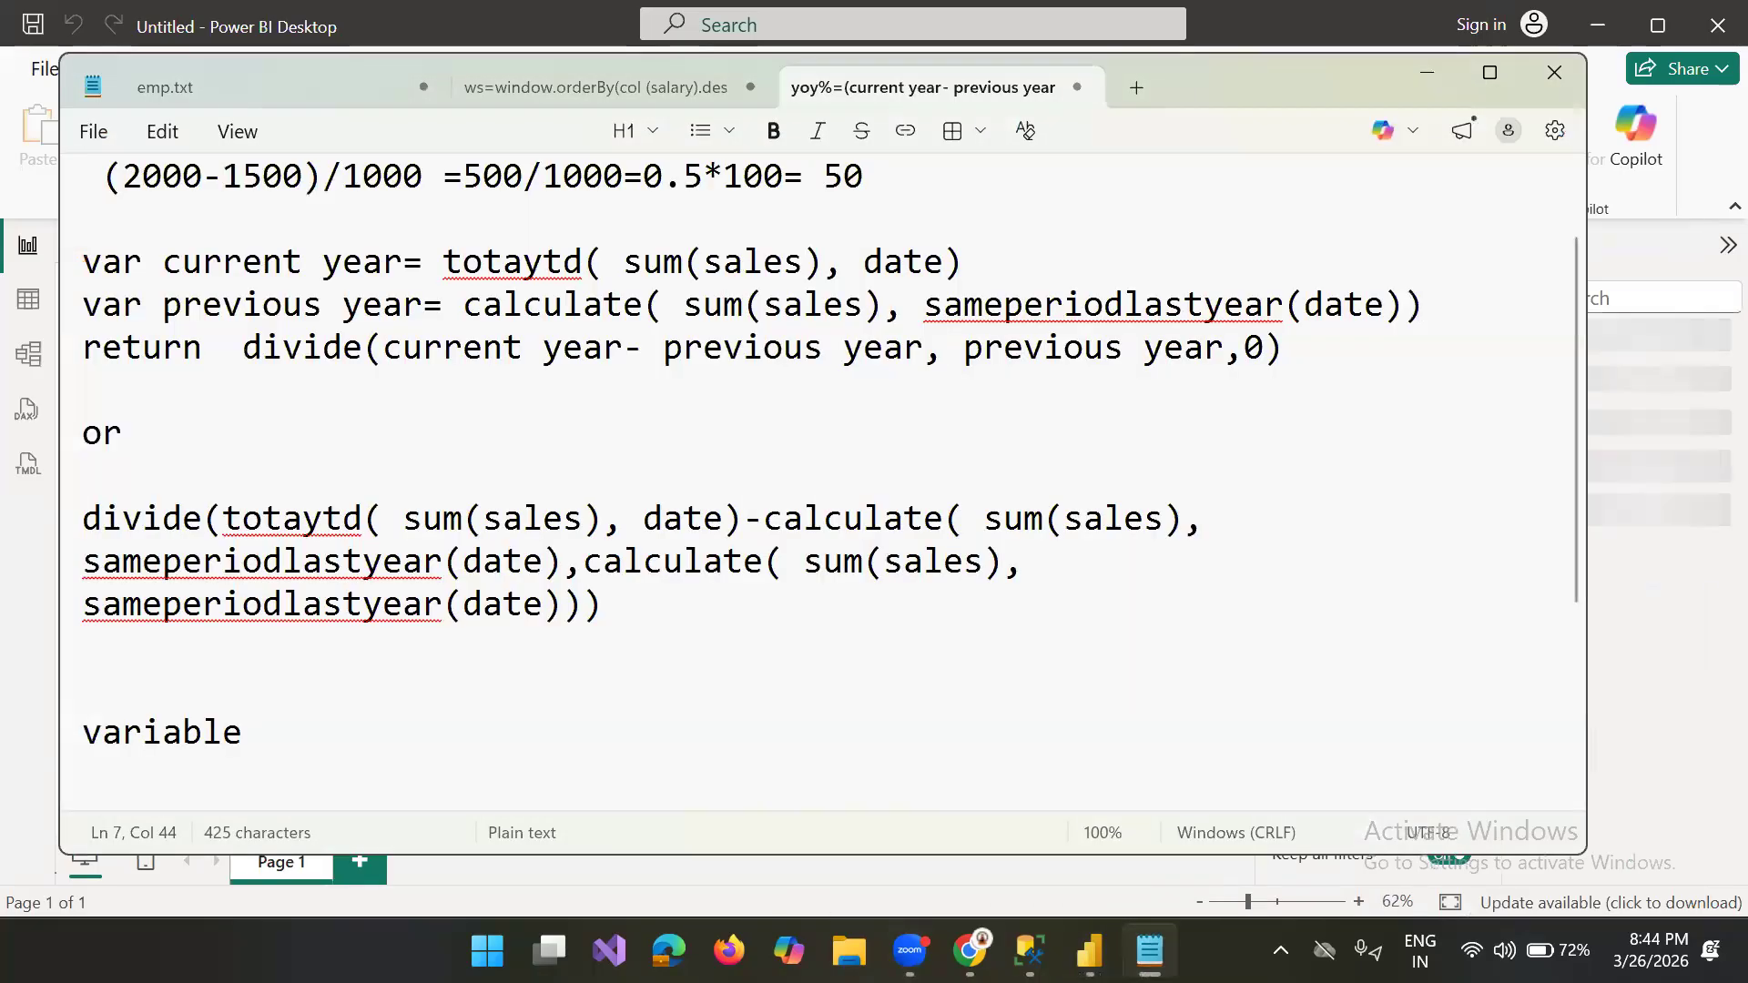
drag(1309, 353, 54, 273)
key(ctrl+c)
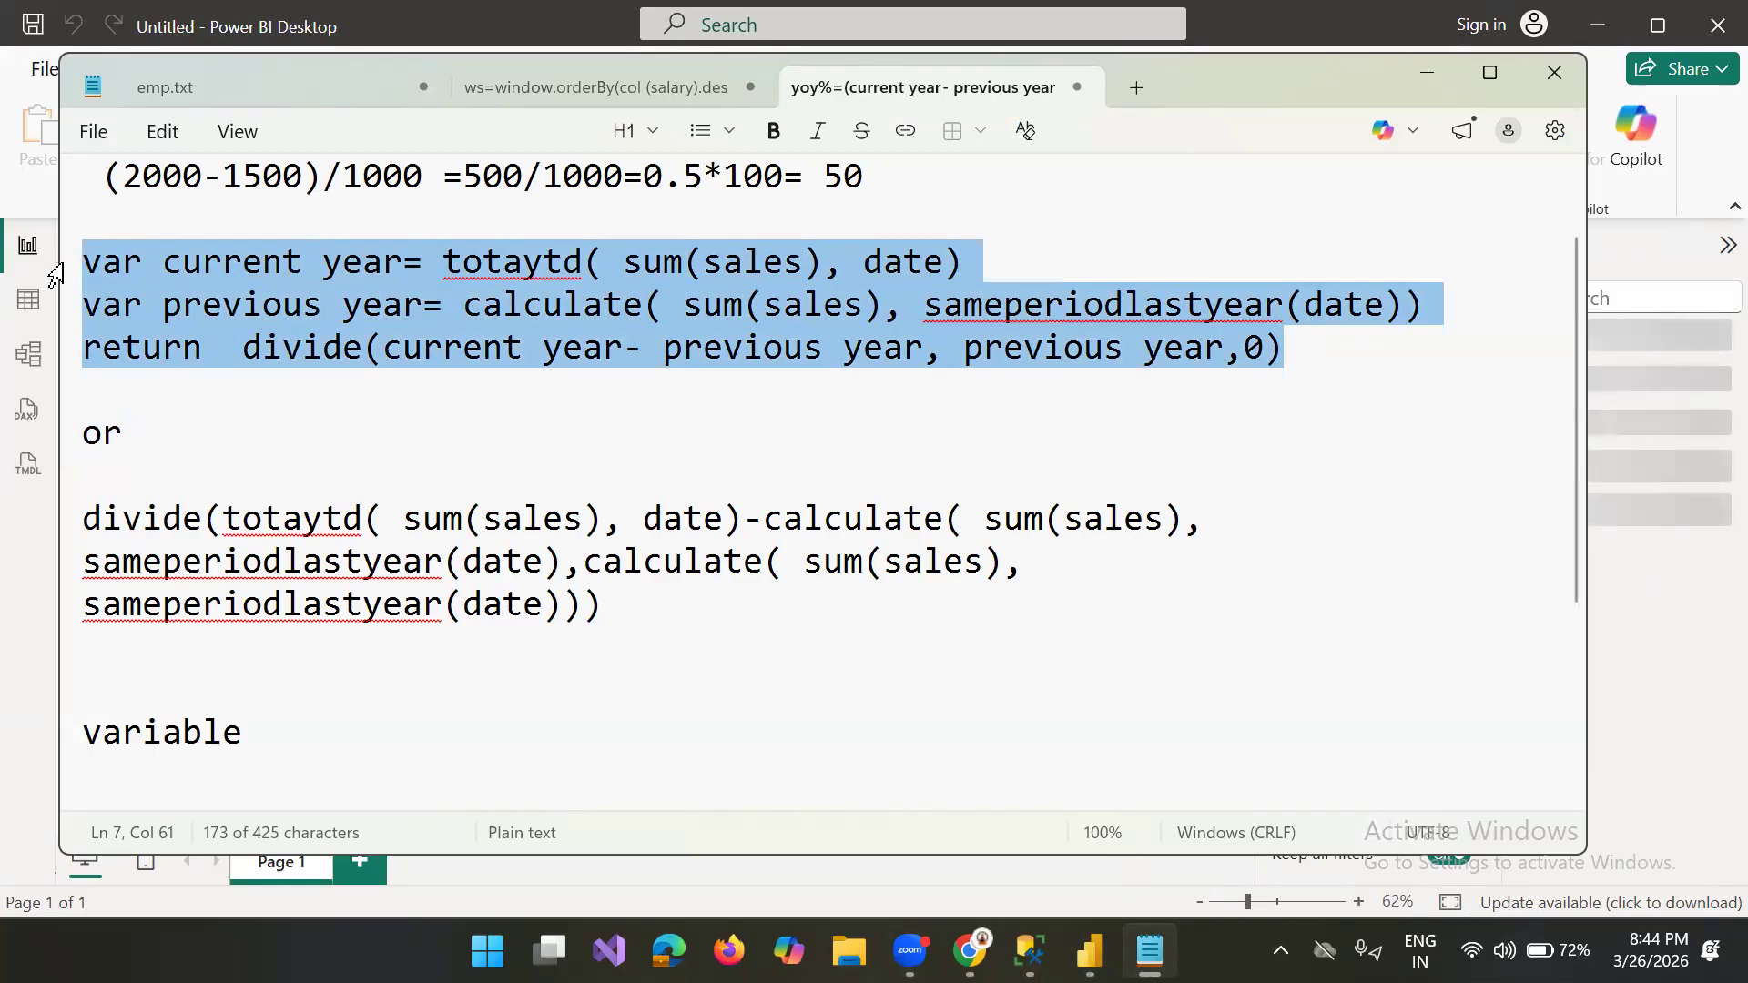
key(alt+Tab)
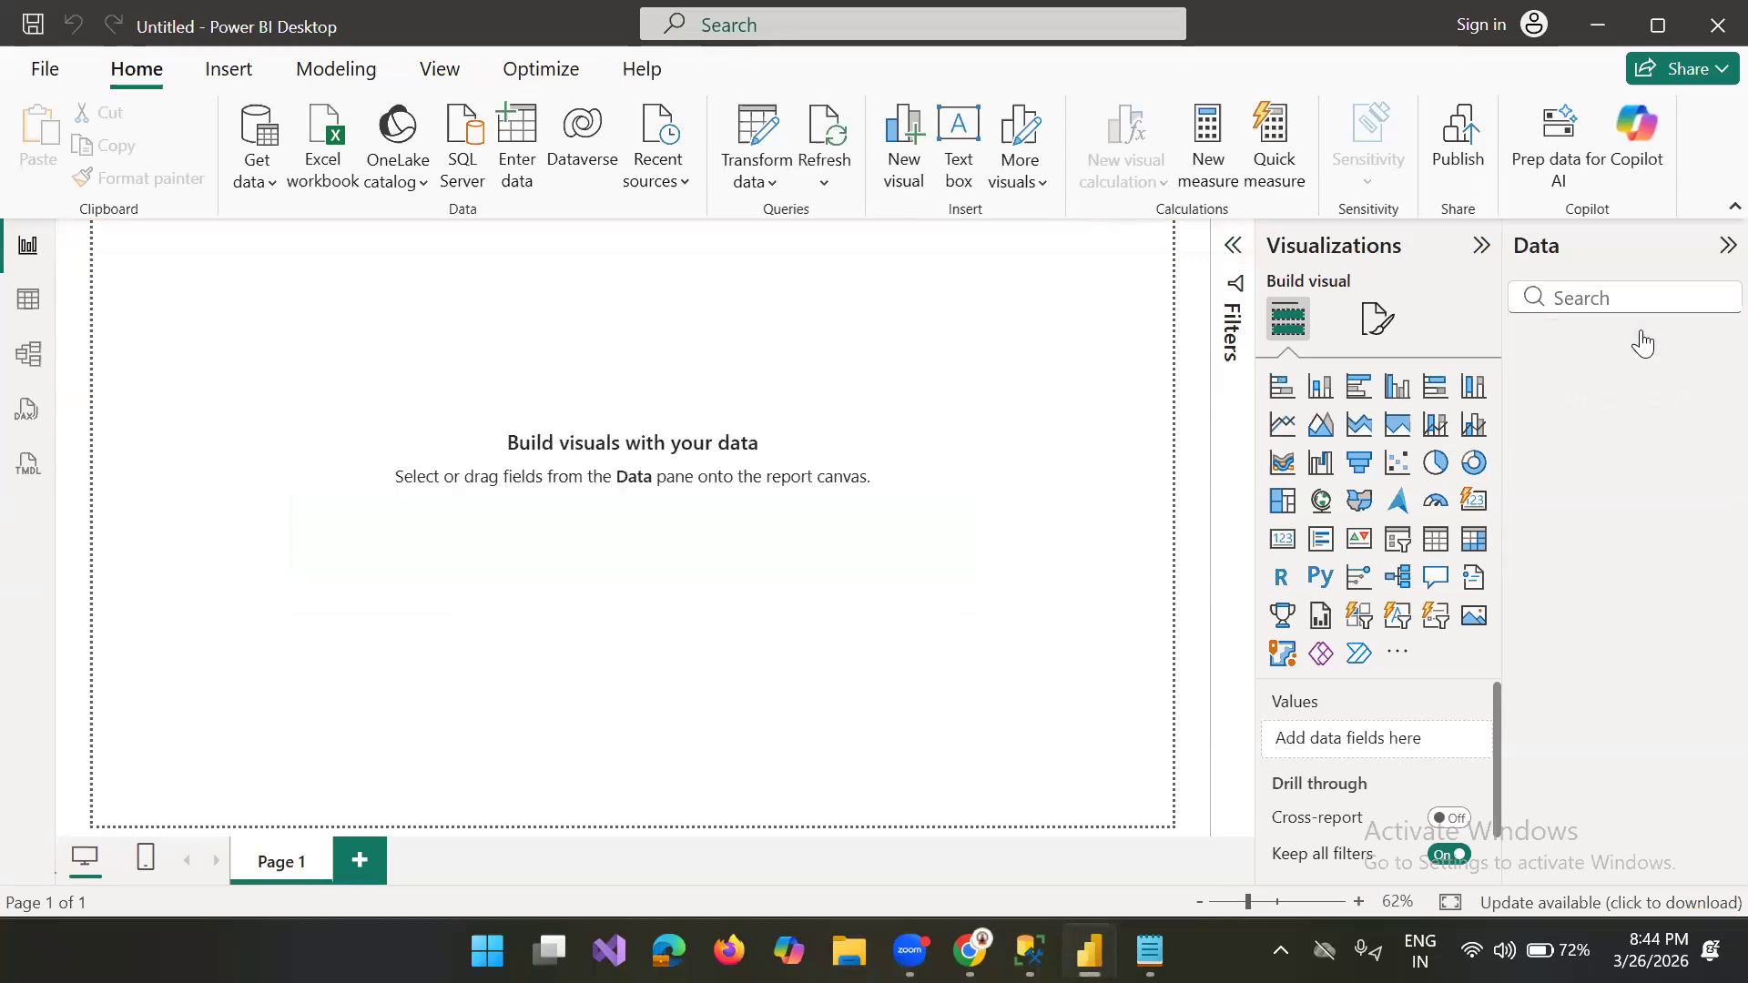
Step: Create a new measure in the Sheet1 table and replace its default text with the copied var and return formula
click(1642, 347)
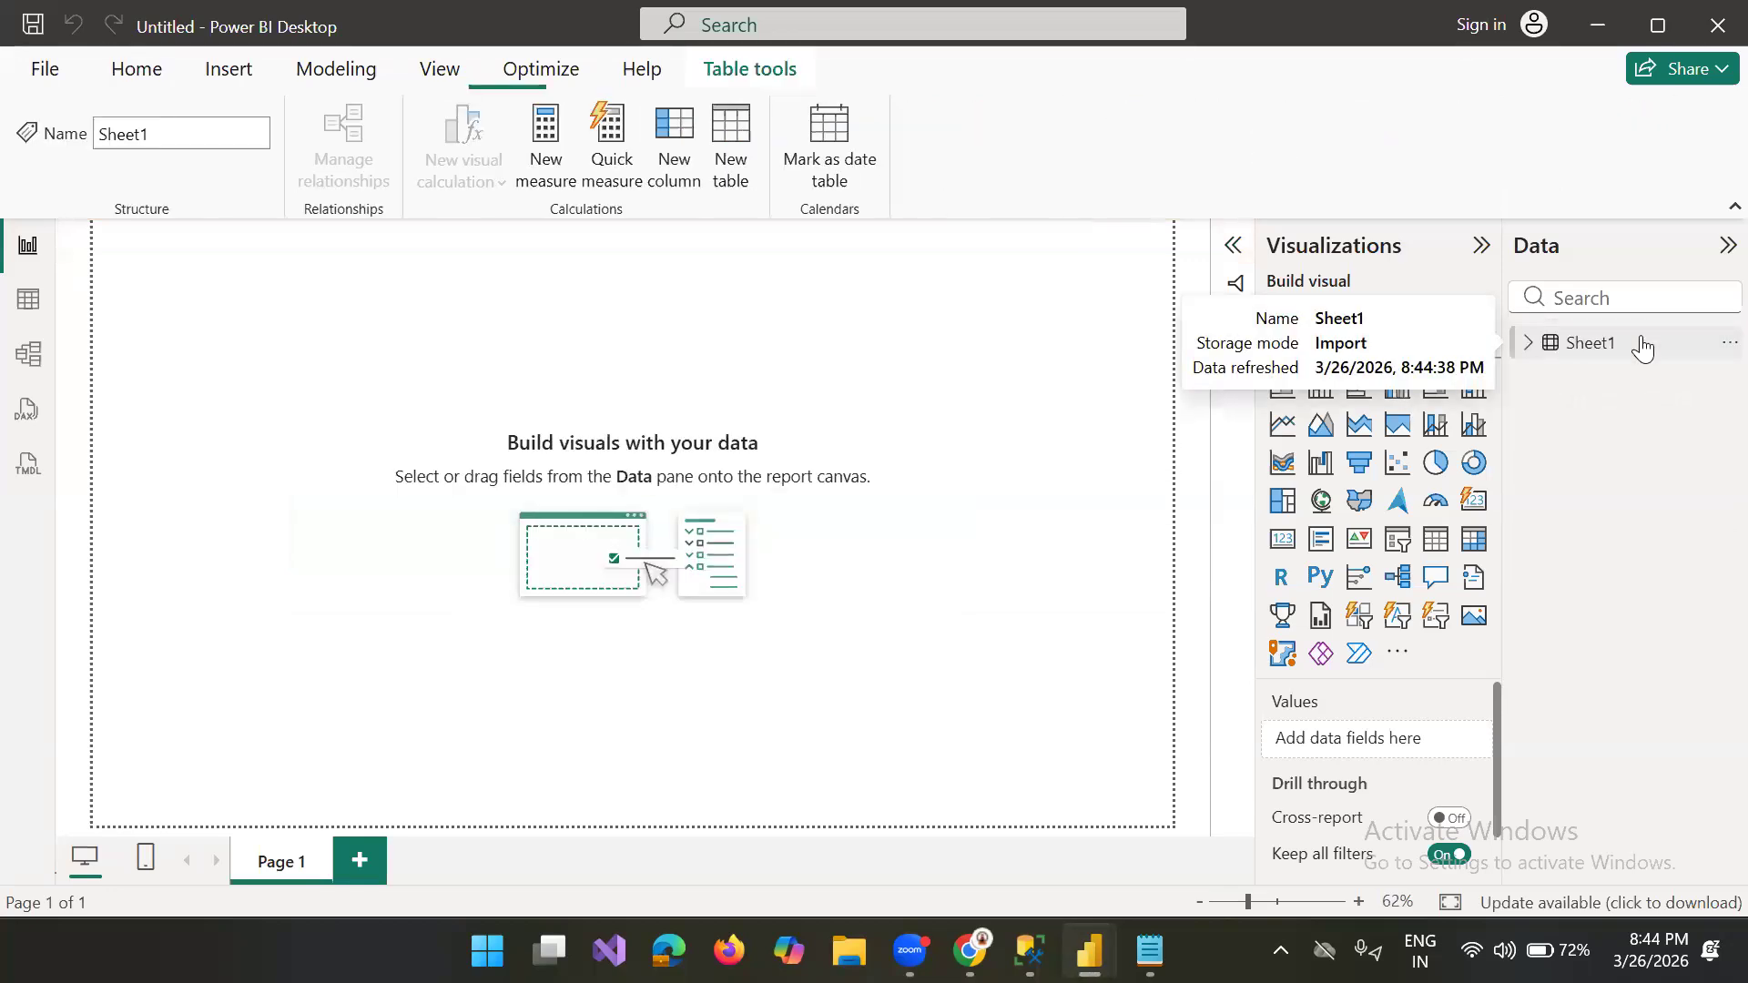
click(1528, 343)
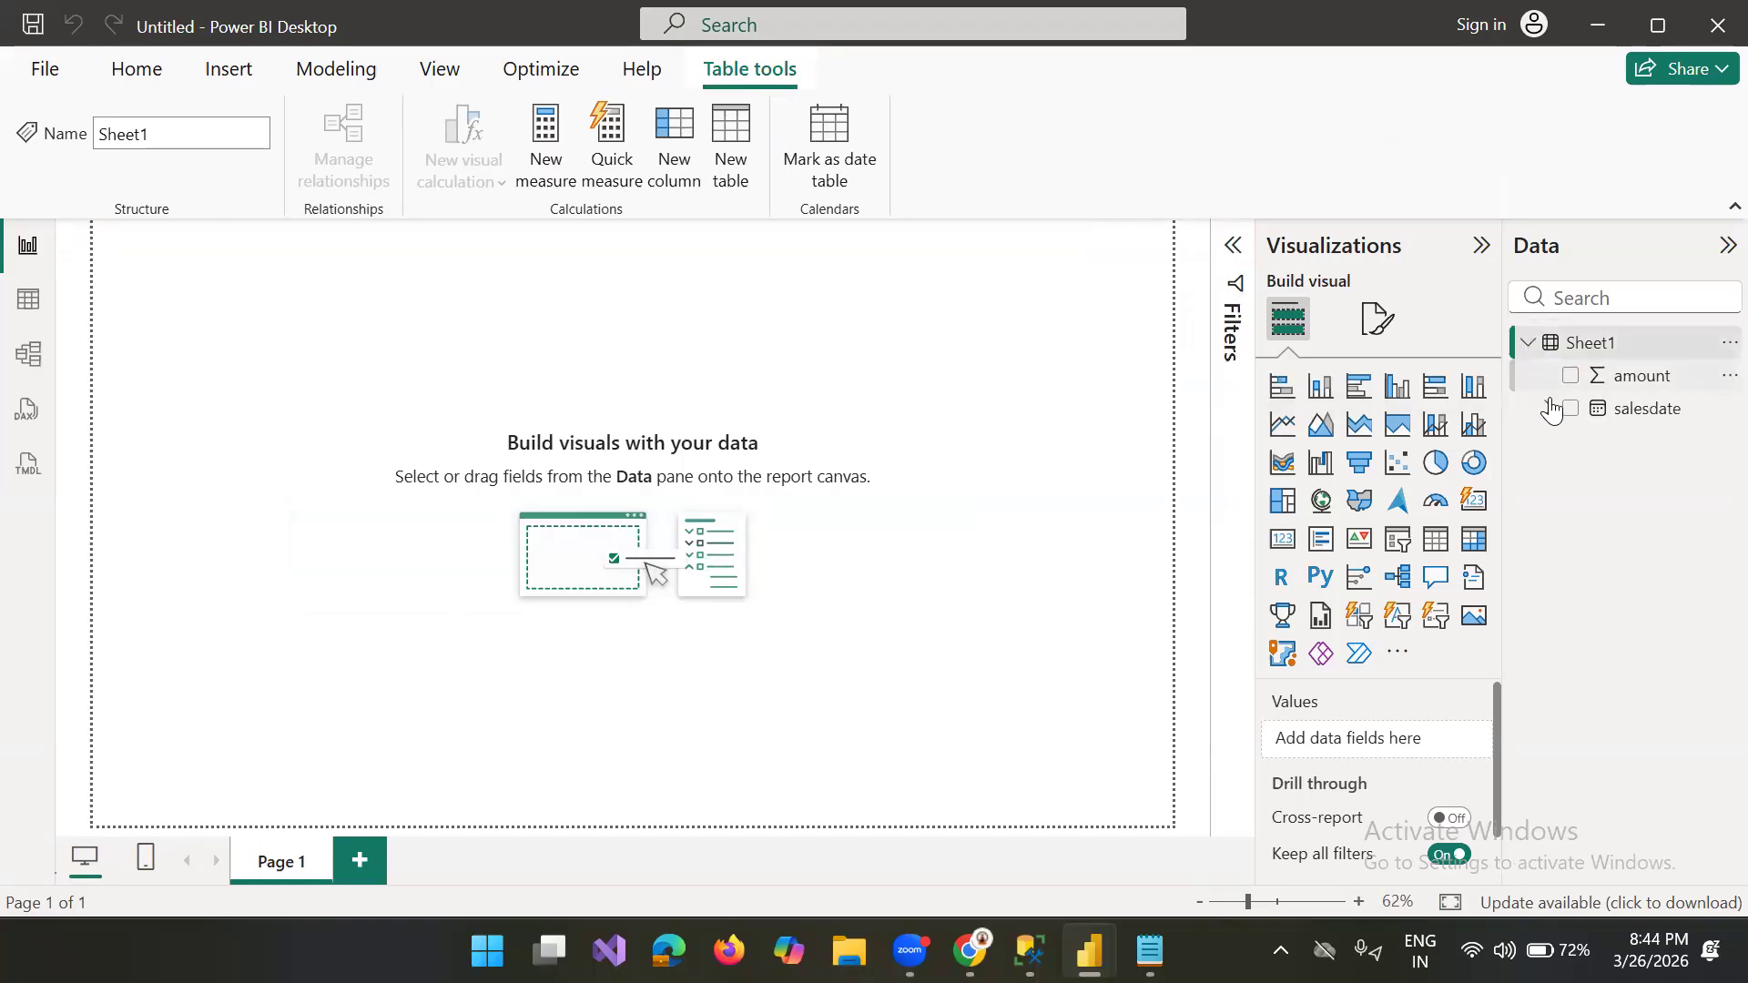
click(1674, 418)
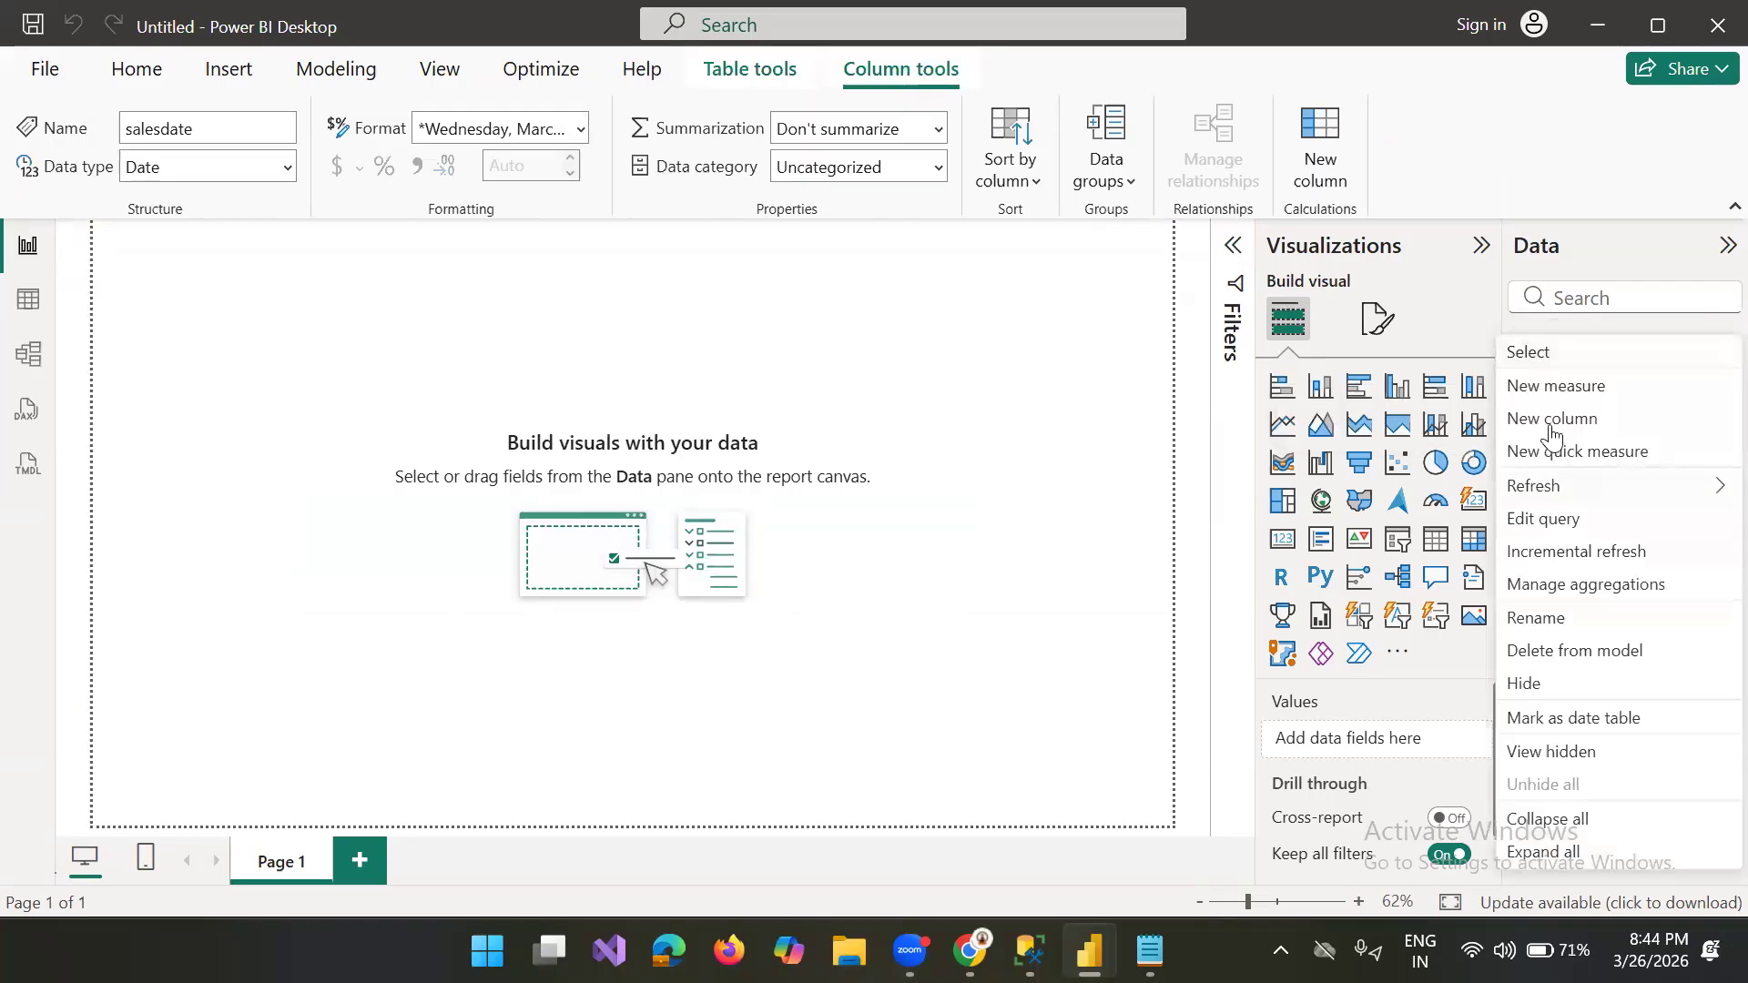
click(922, 349)
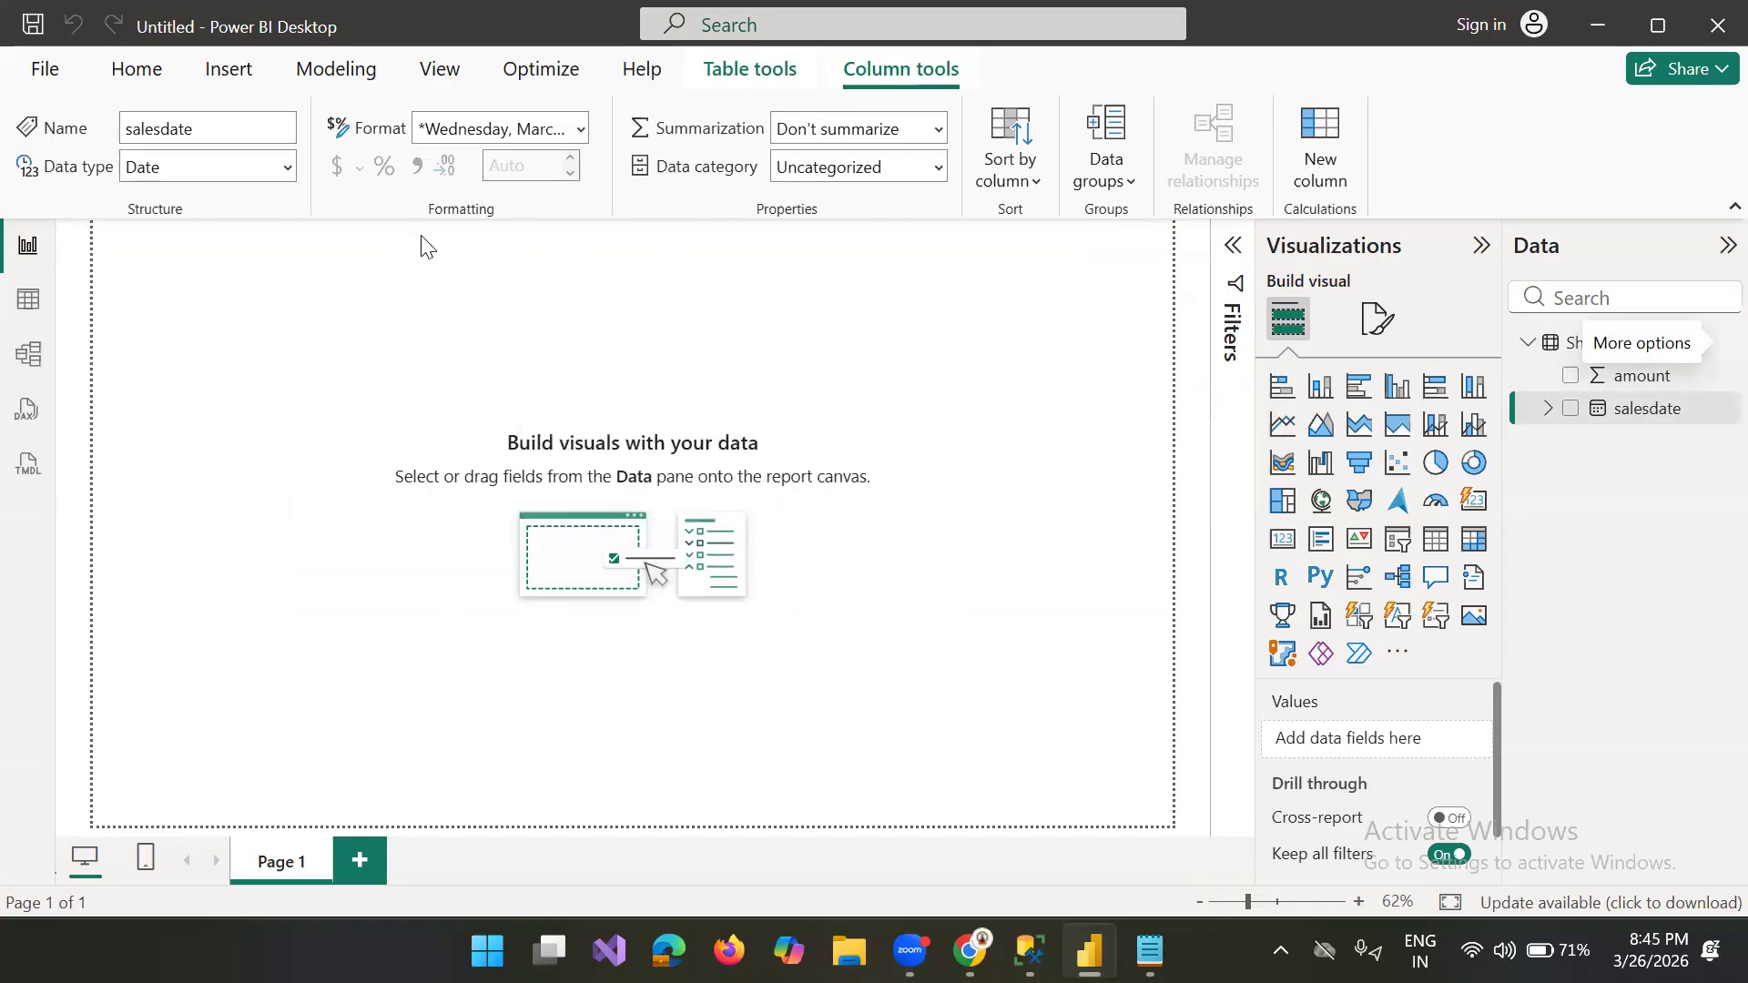
click(465, 247)
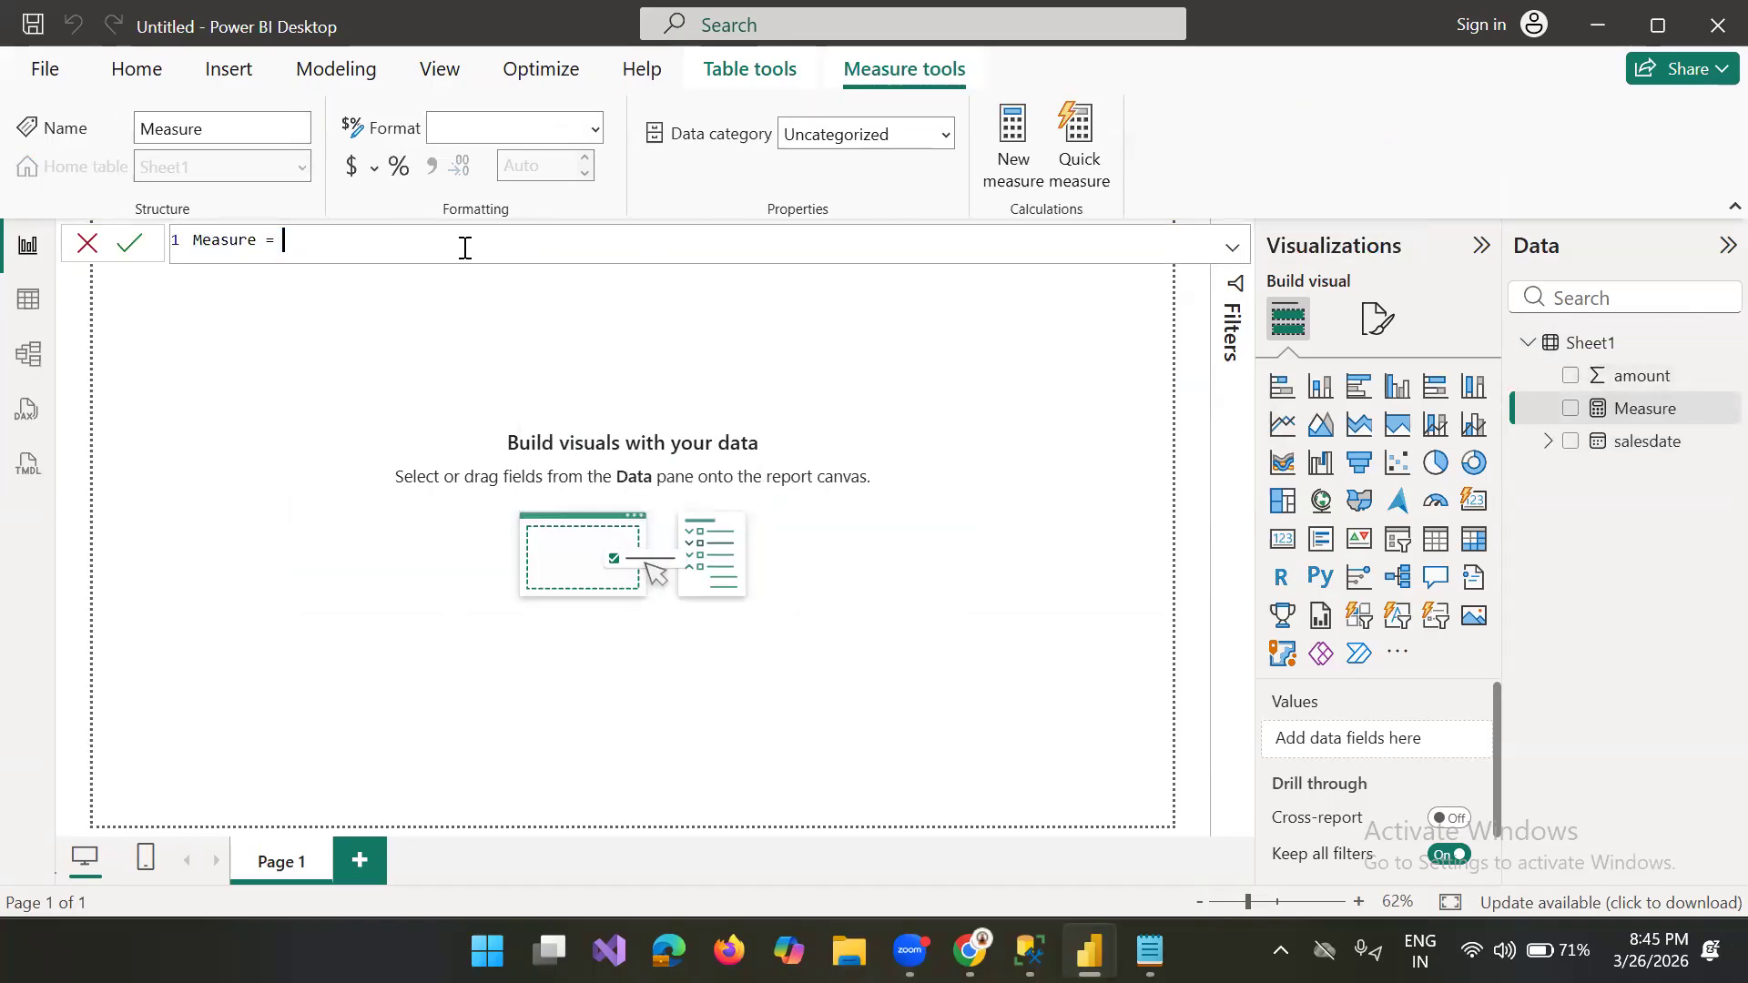
key(BackSpace)
key(BackSpace)
key(BackSpace)
key(BackSpace)
key(BackSpace)
key(BackSpace)
key(BackSpace)
key(BackSpace)
key(BackSpace)
key(BackSpace)
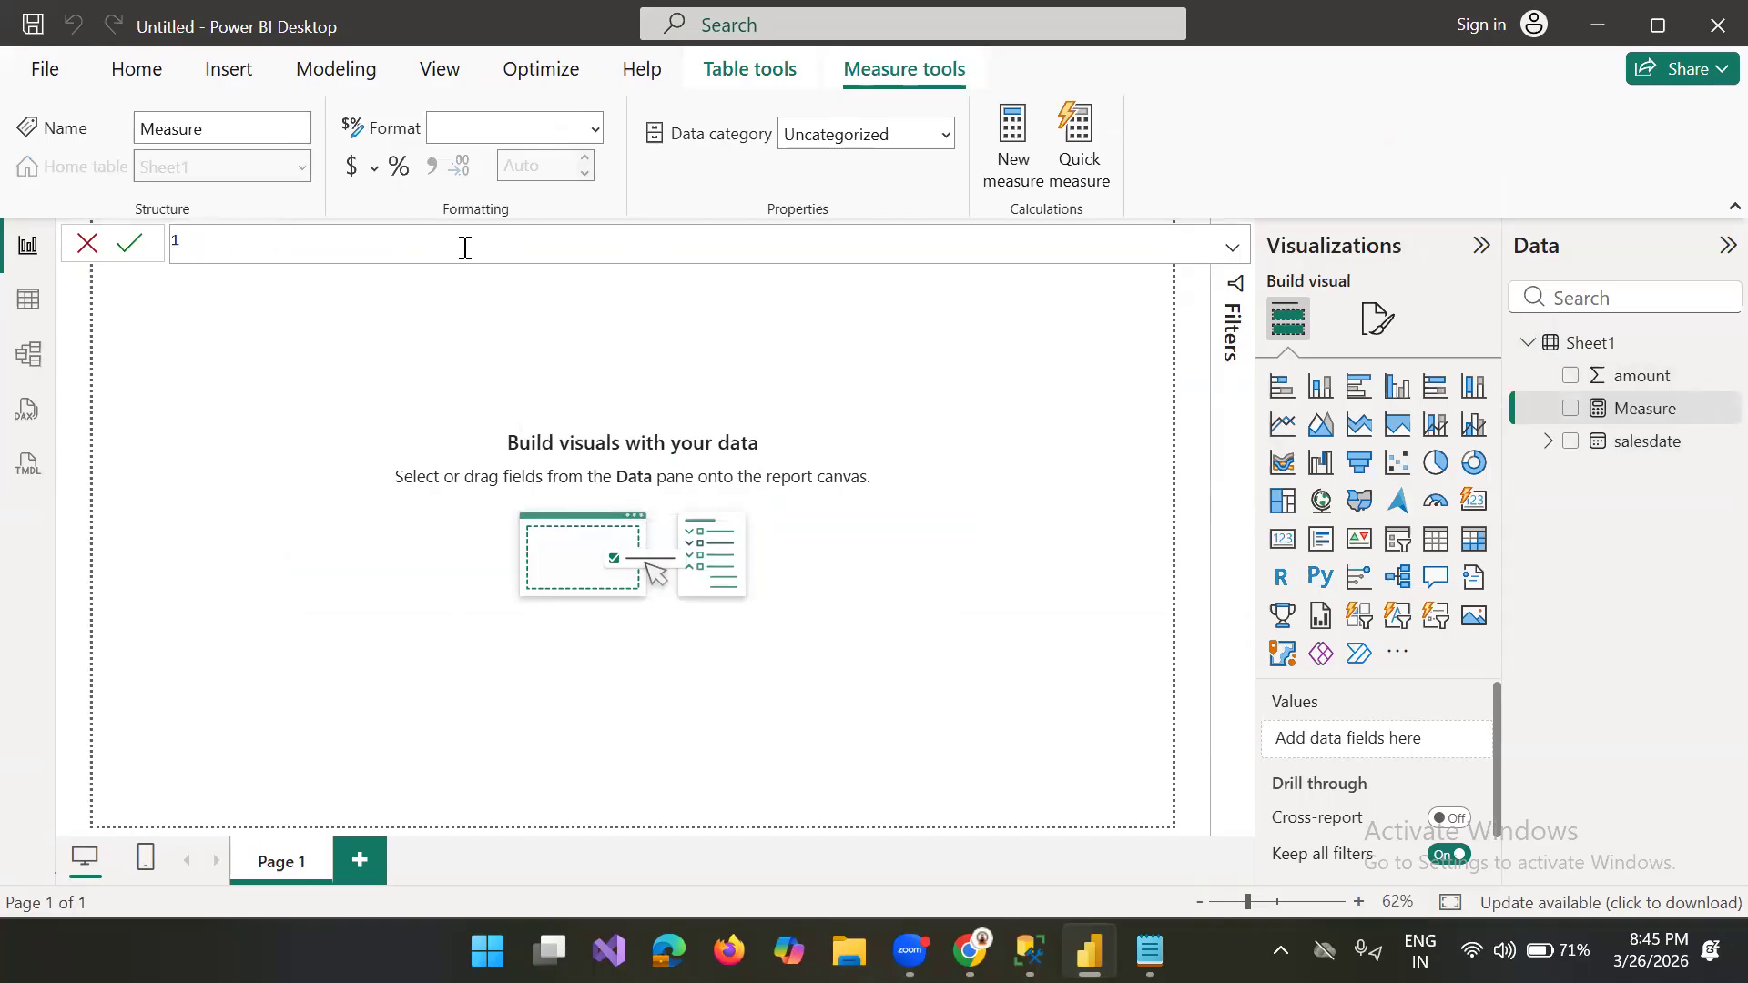
key(ctrl+v)
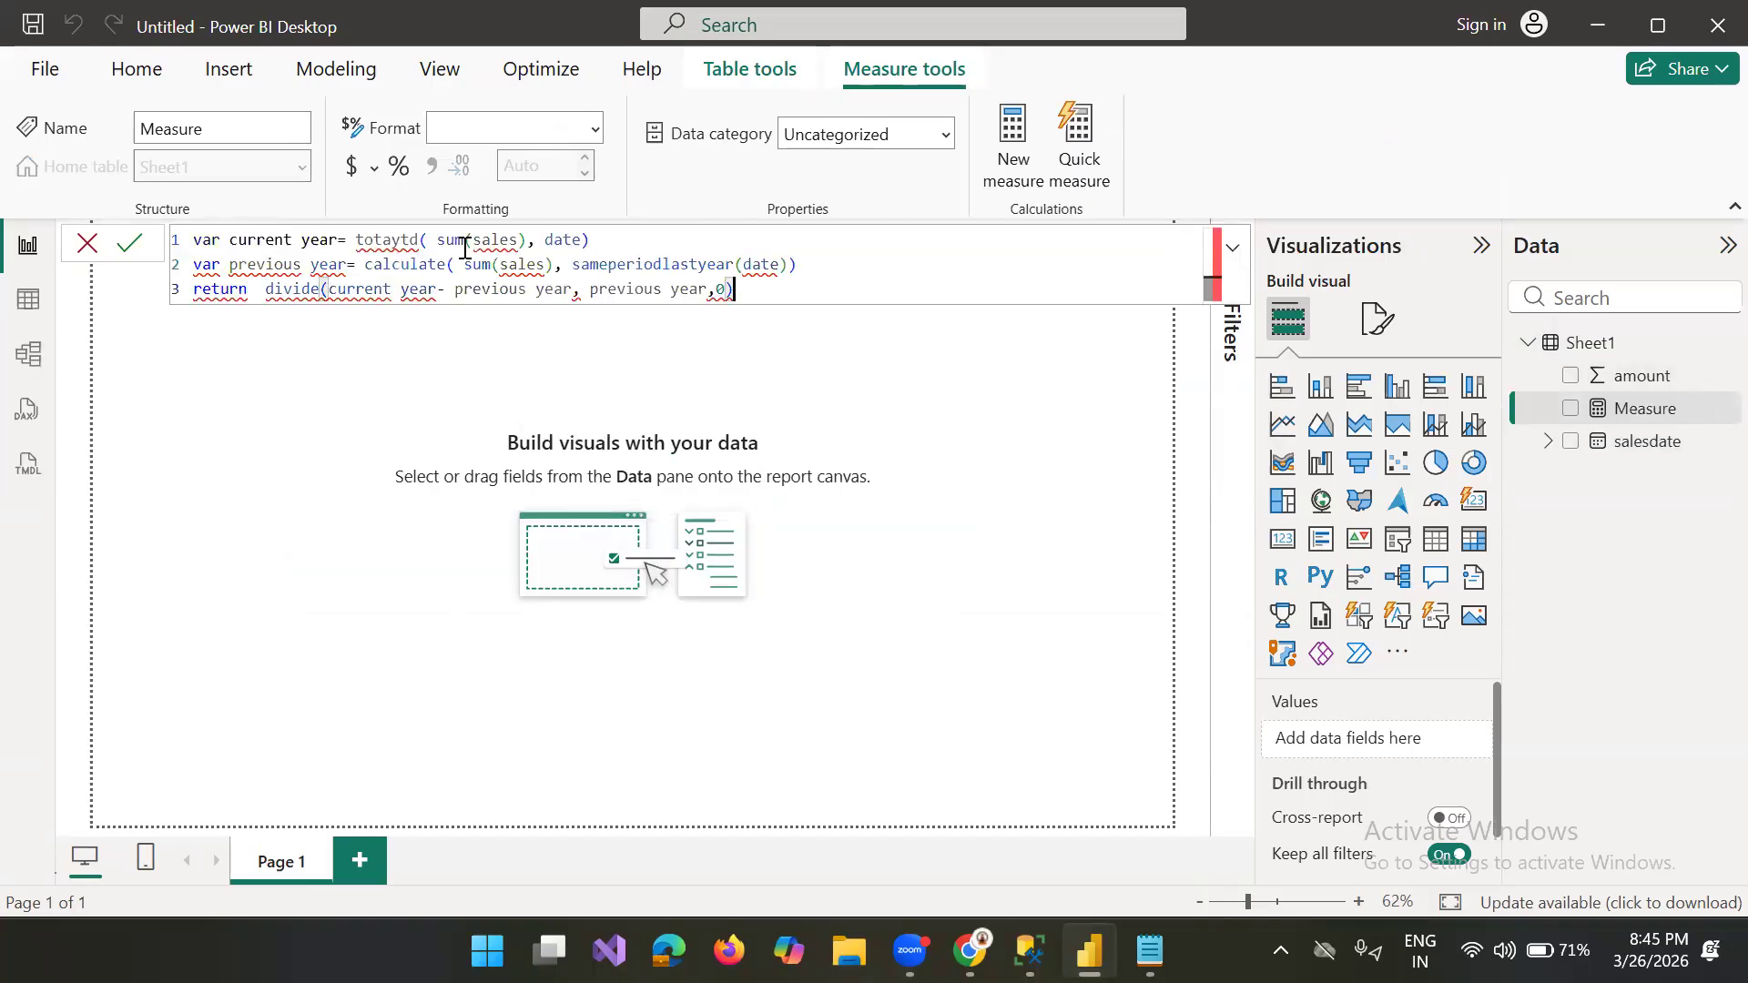
Step: Replace sales with Sheet1[amount] in the sum of the var current year line
double_click(521, 242)
text(sal)
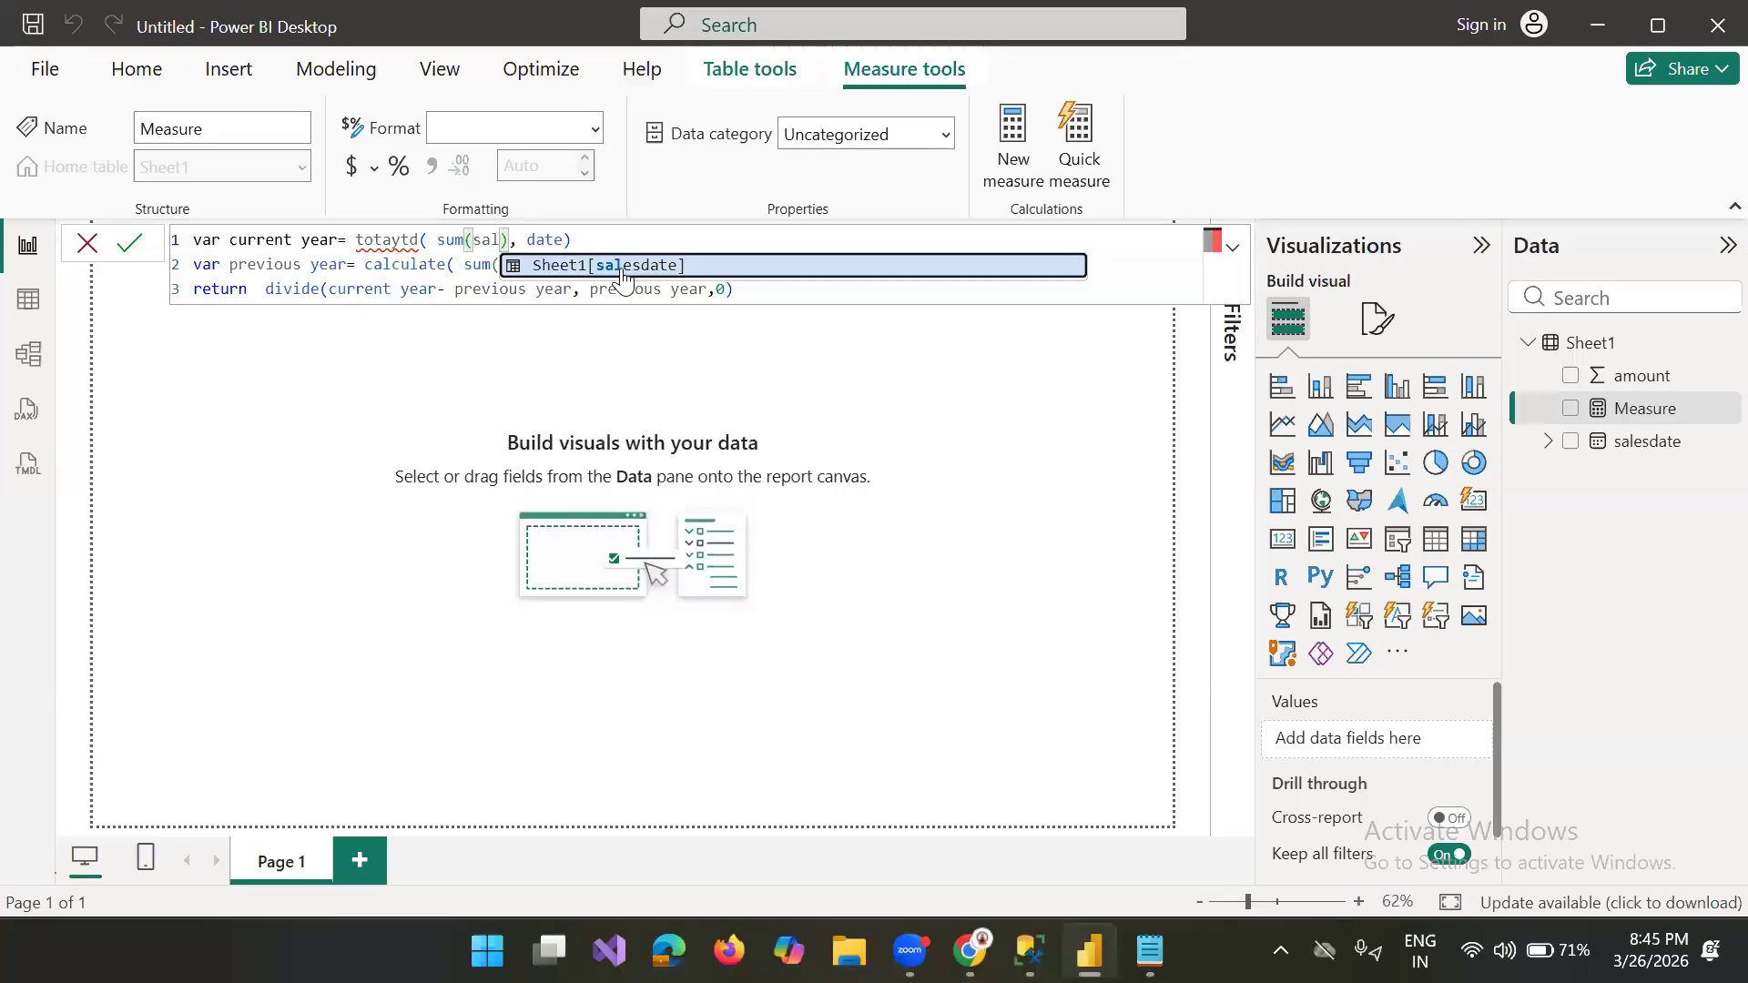
key(BackSpace)
key(BackSpace)
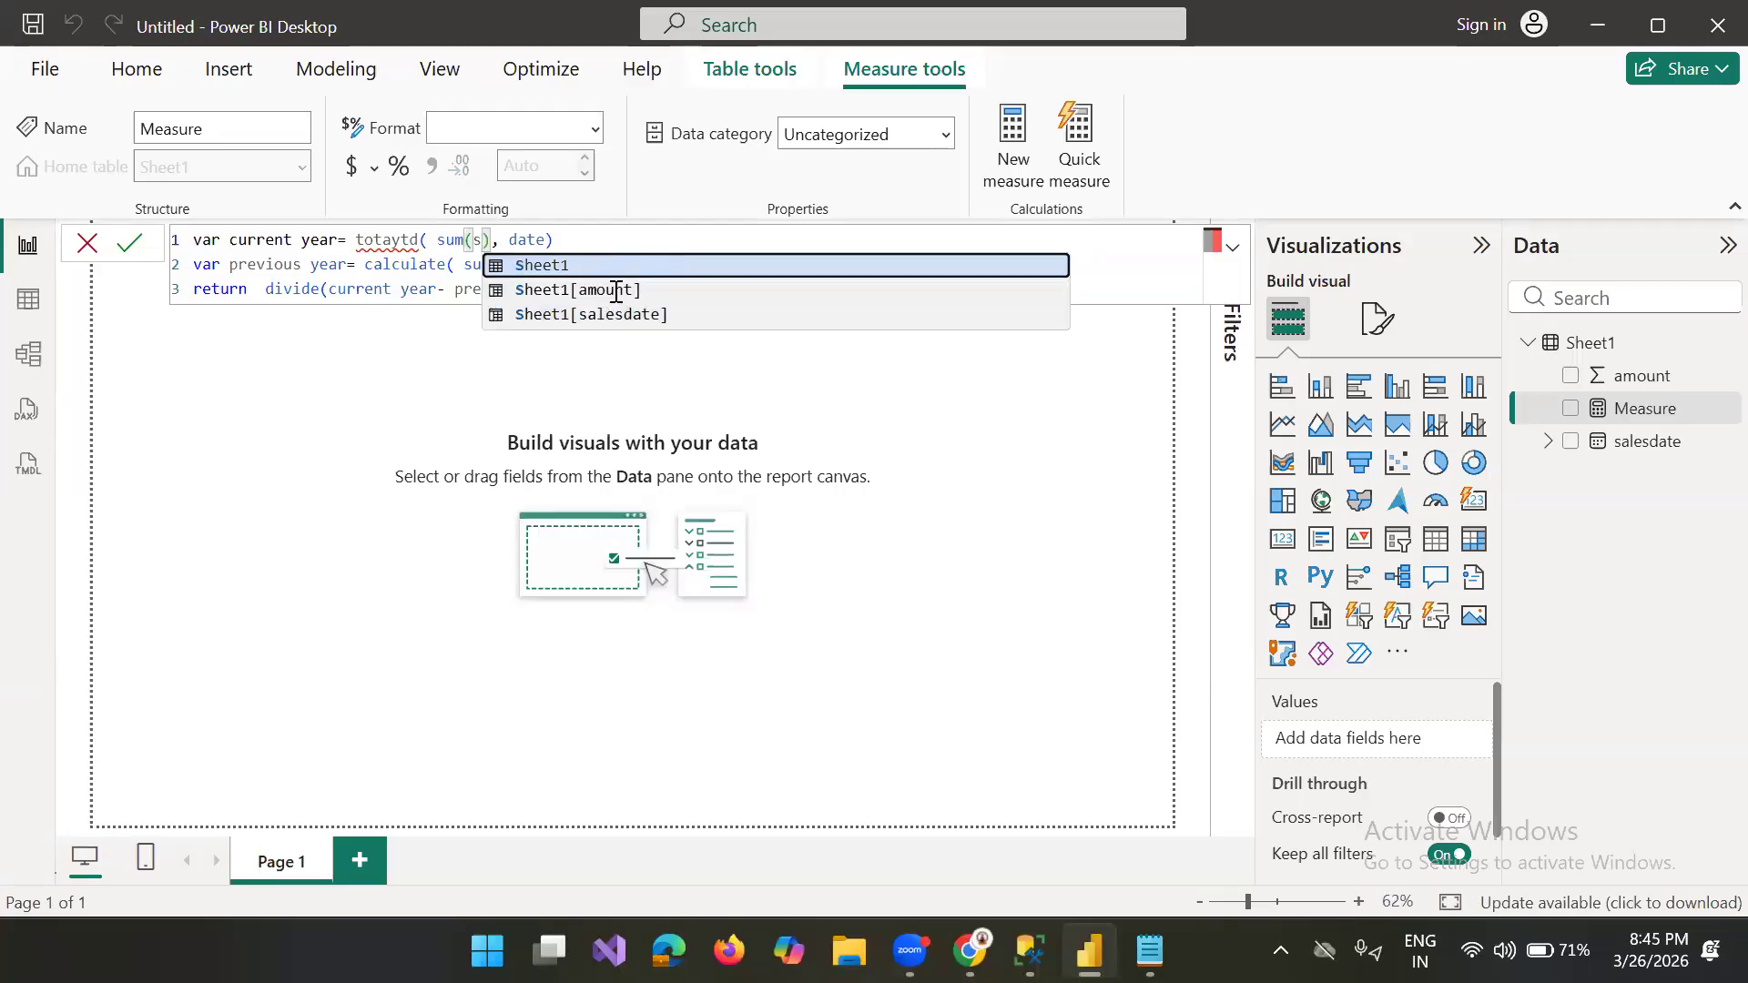
click(613, 289)
Step: Try to replace the date argument of the var current year line with the salesdate column
double_click(655, 241)
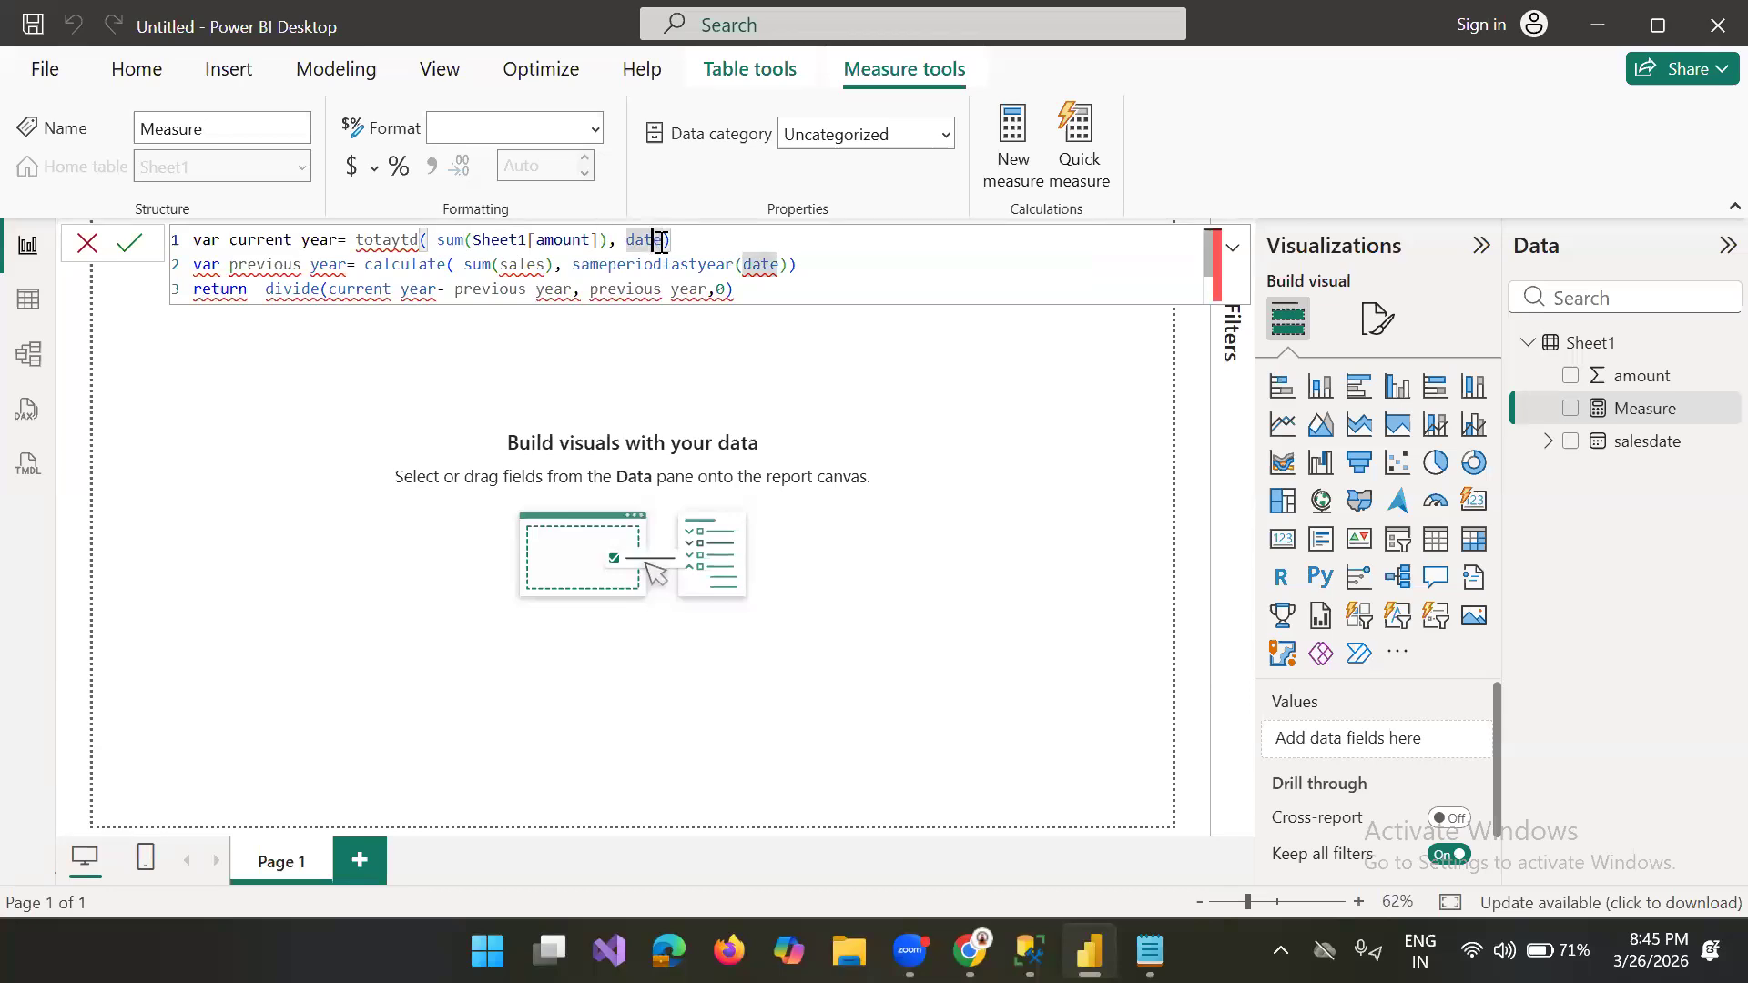
key(BackSpace)
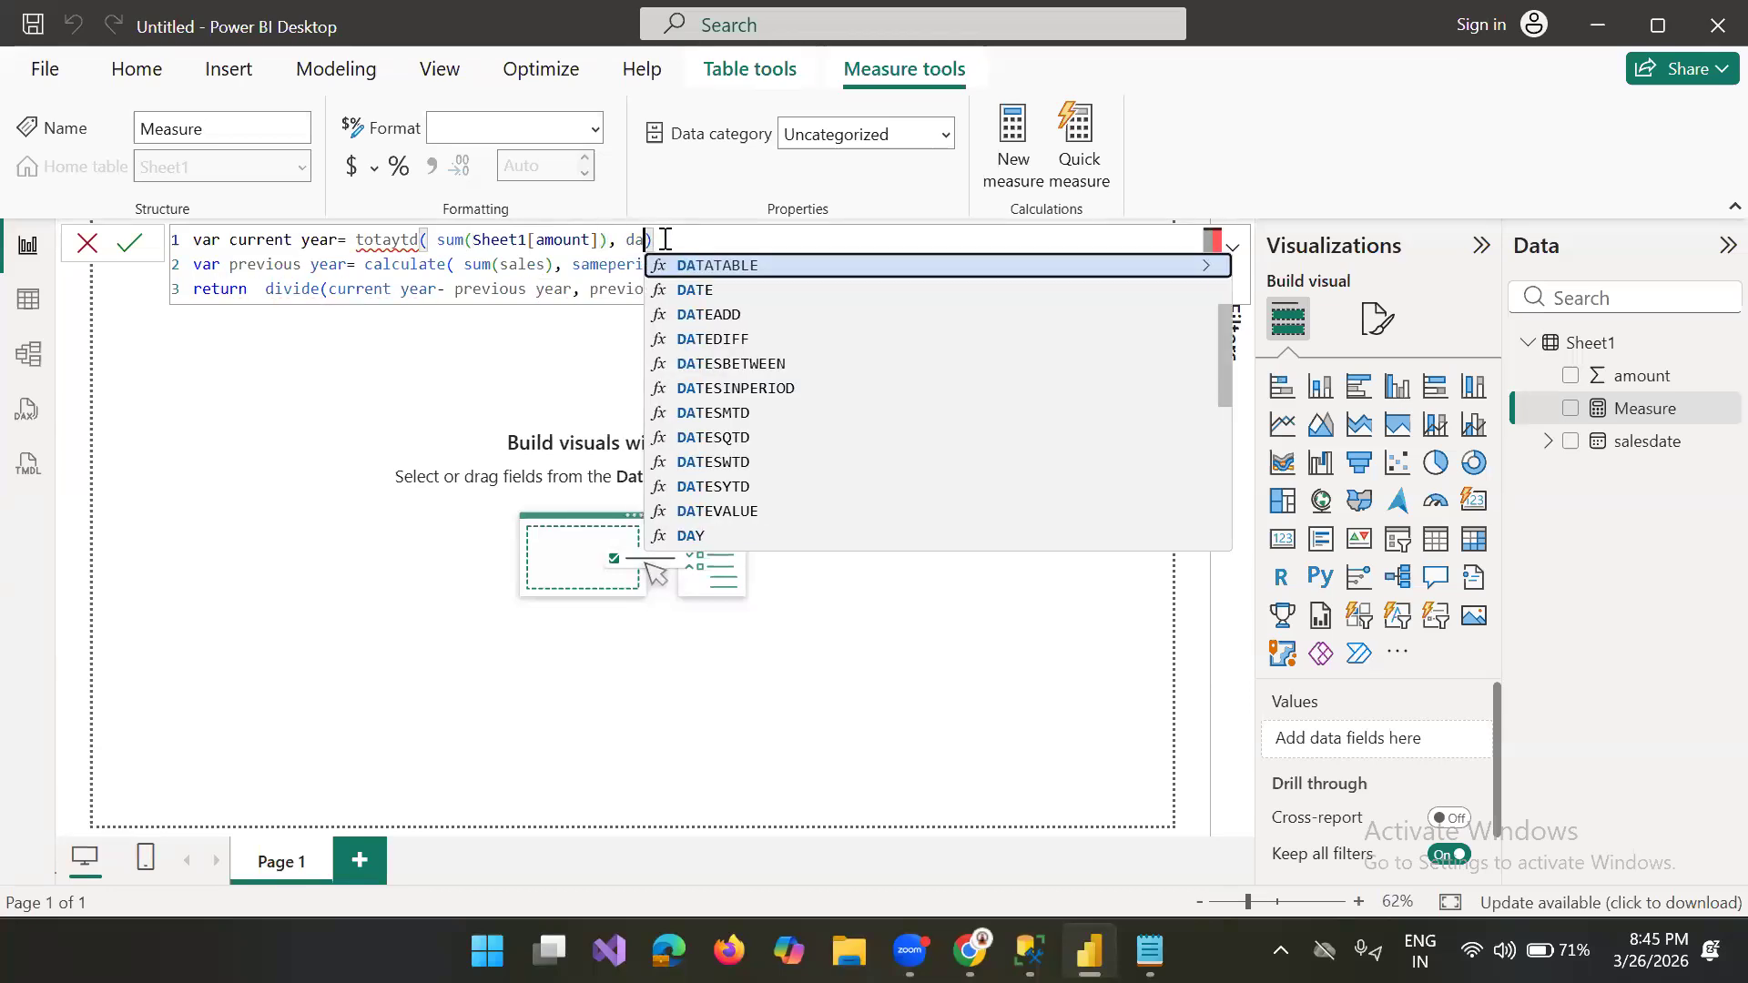
text(sa)
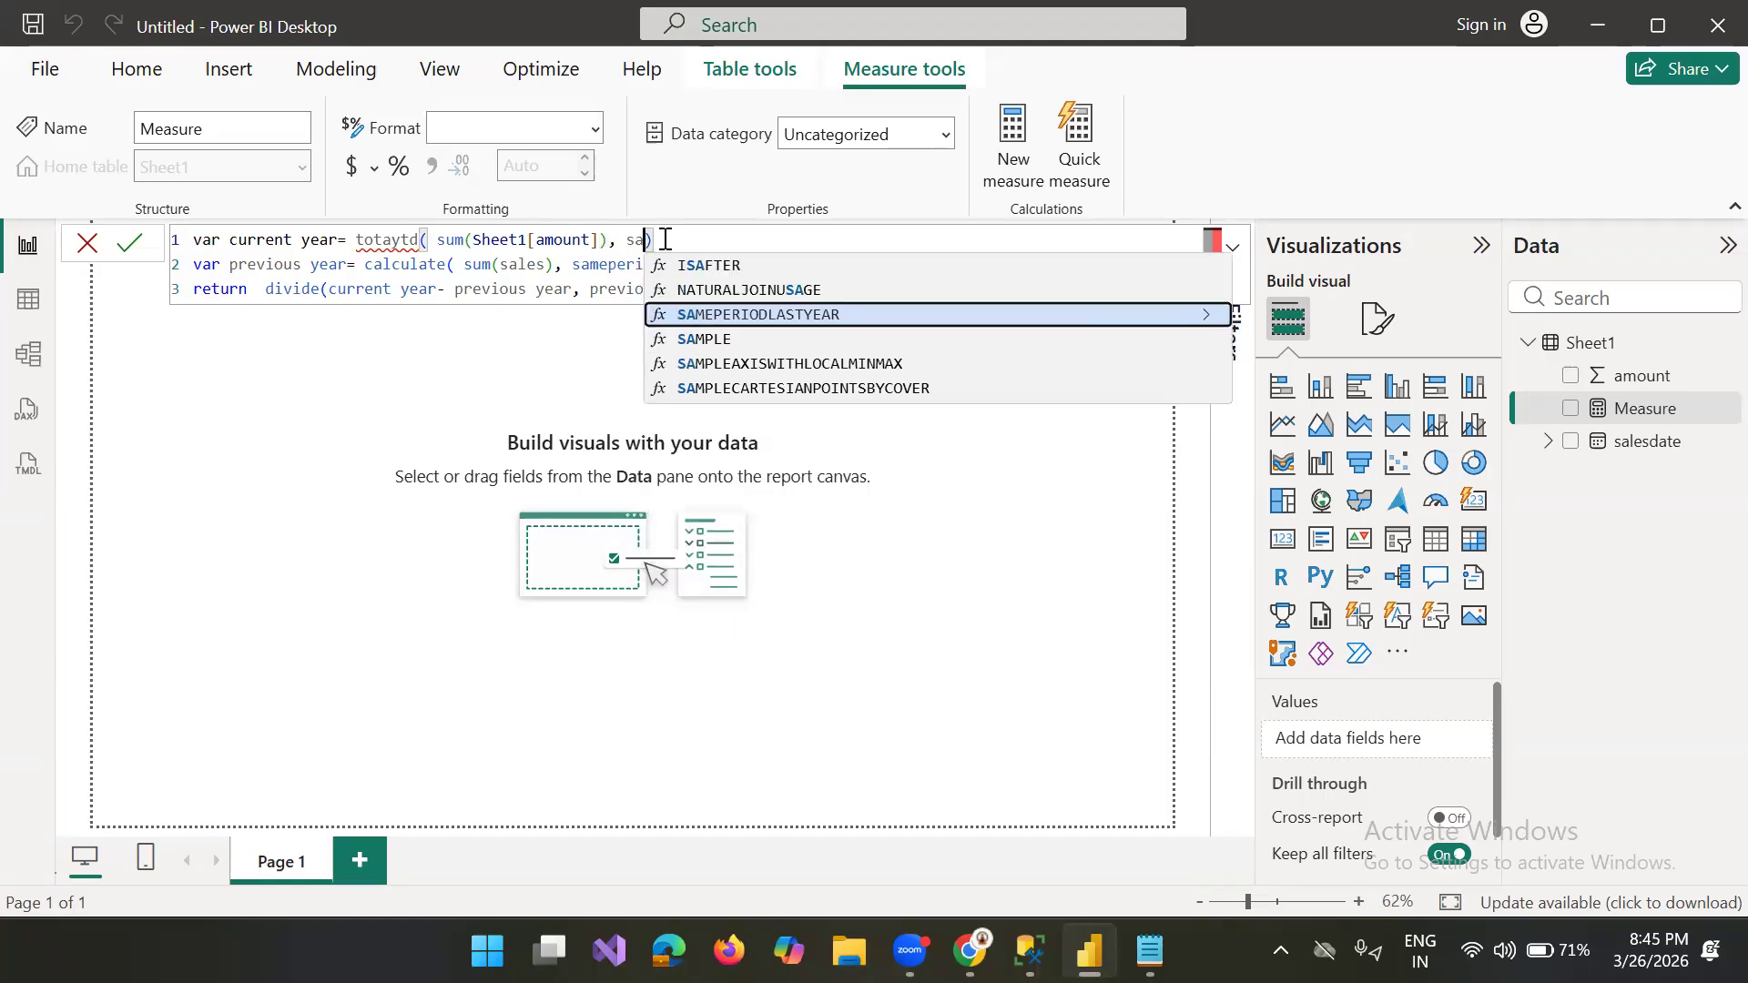
key(BackSpace)
key(BackSpace)
text(d)
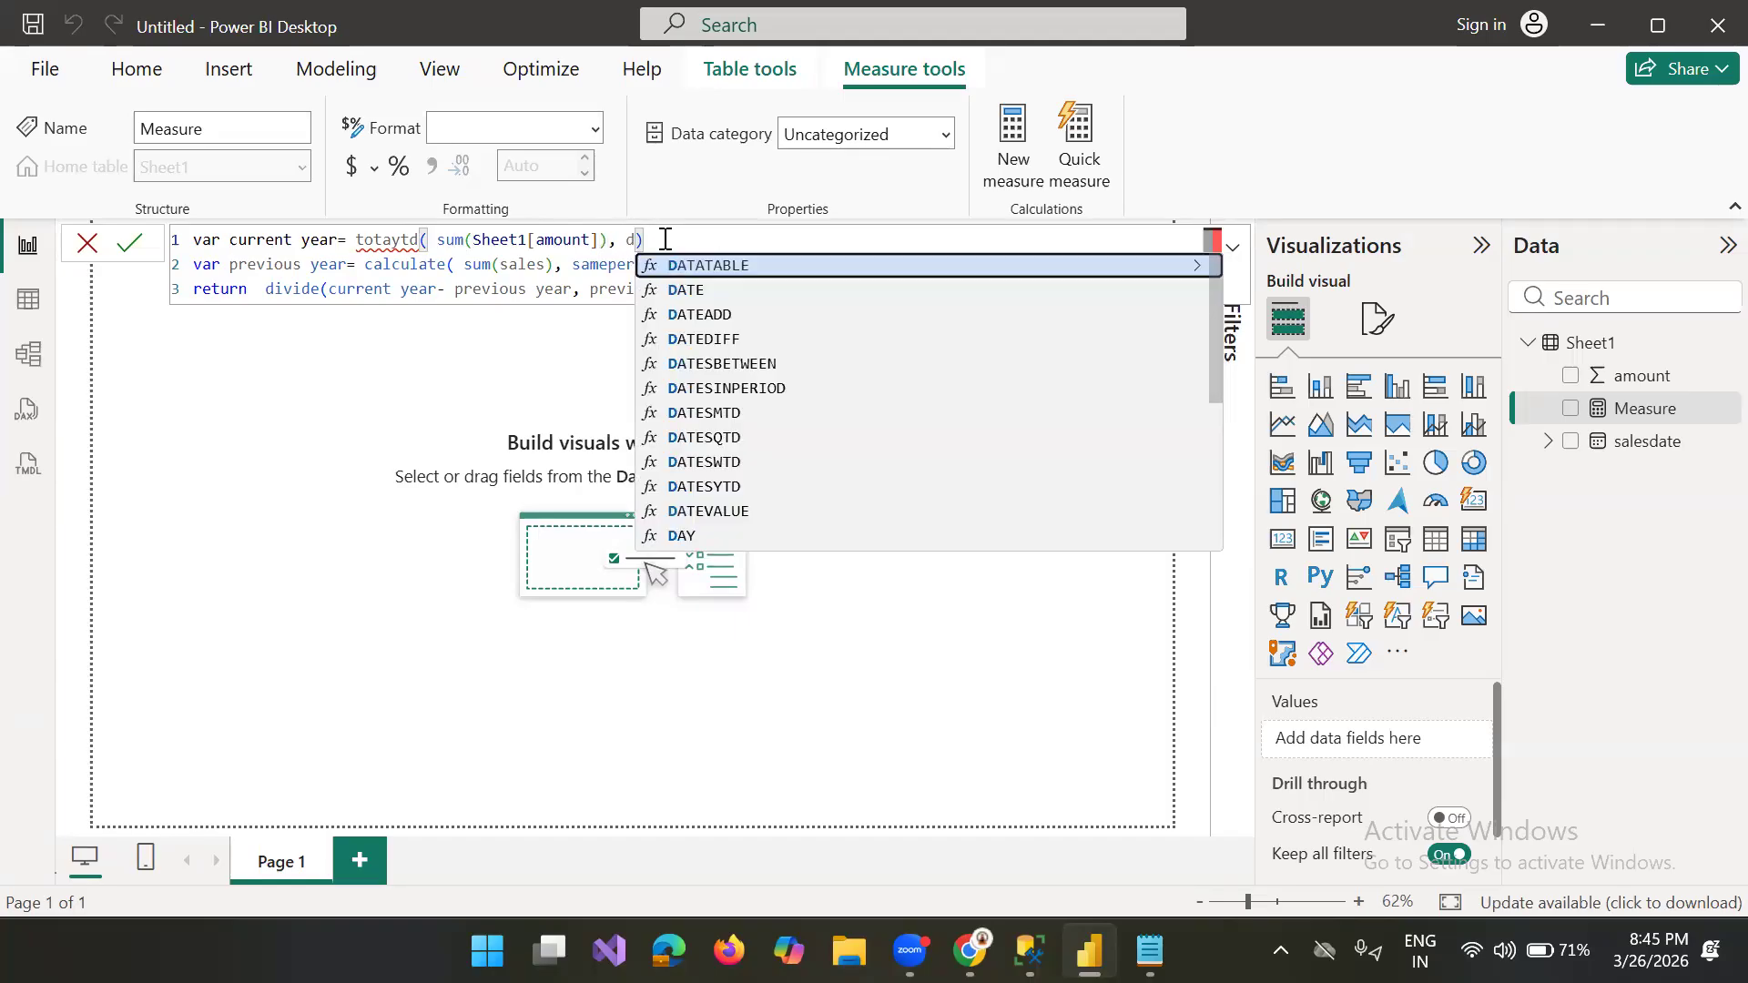
text(ate)
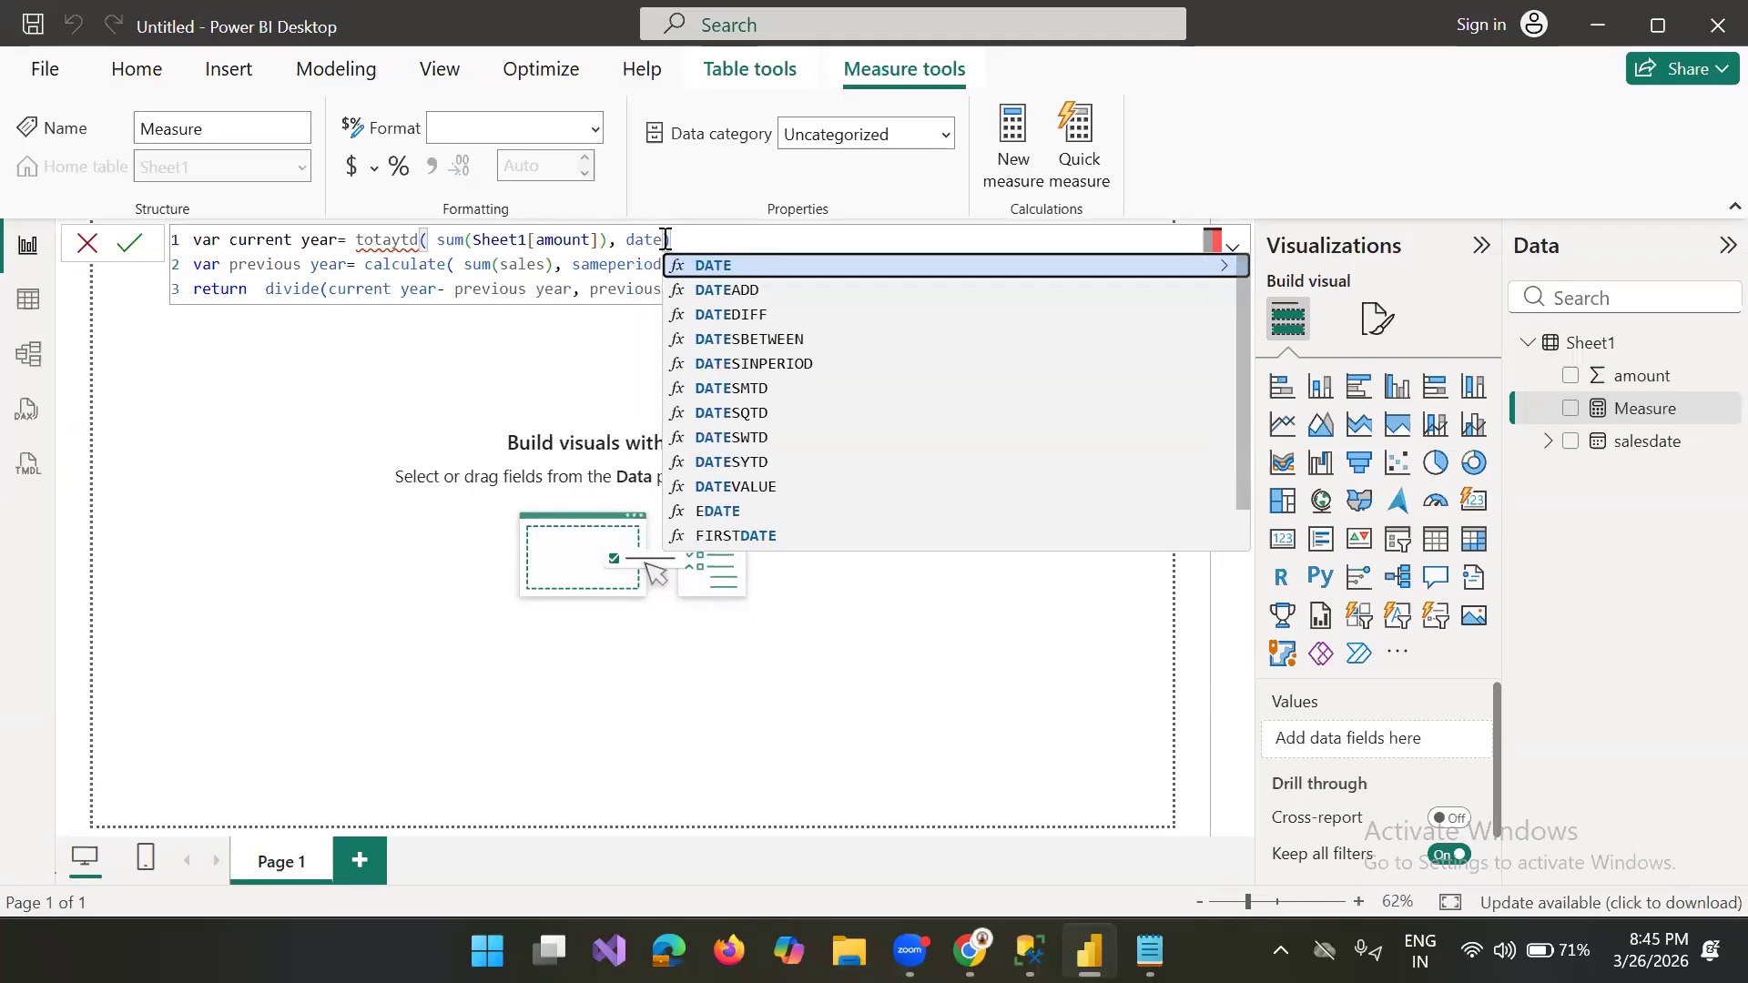
key(BackSpace)
key(BackSpace)
key(BackSpace)
key(BackSpace)
text(sale)
key(BackSpace)
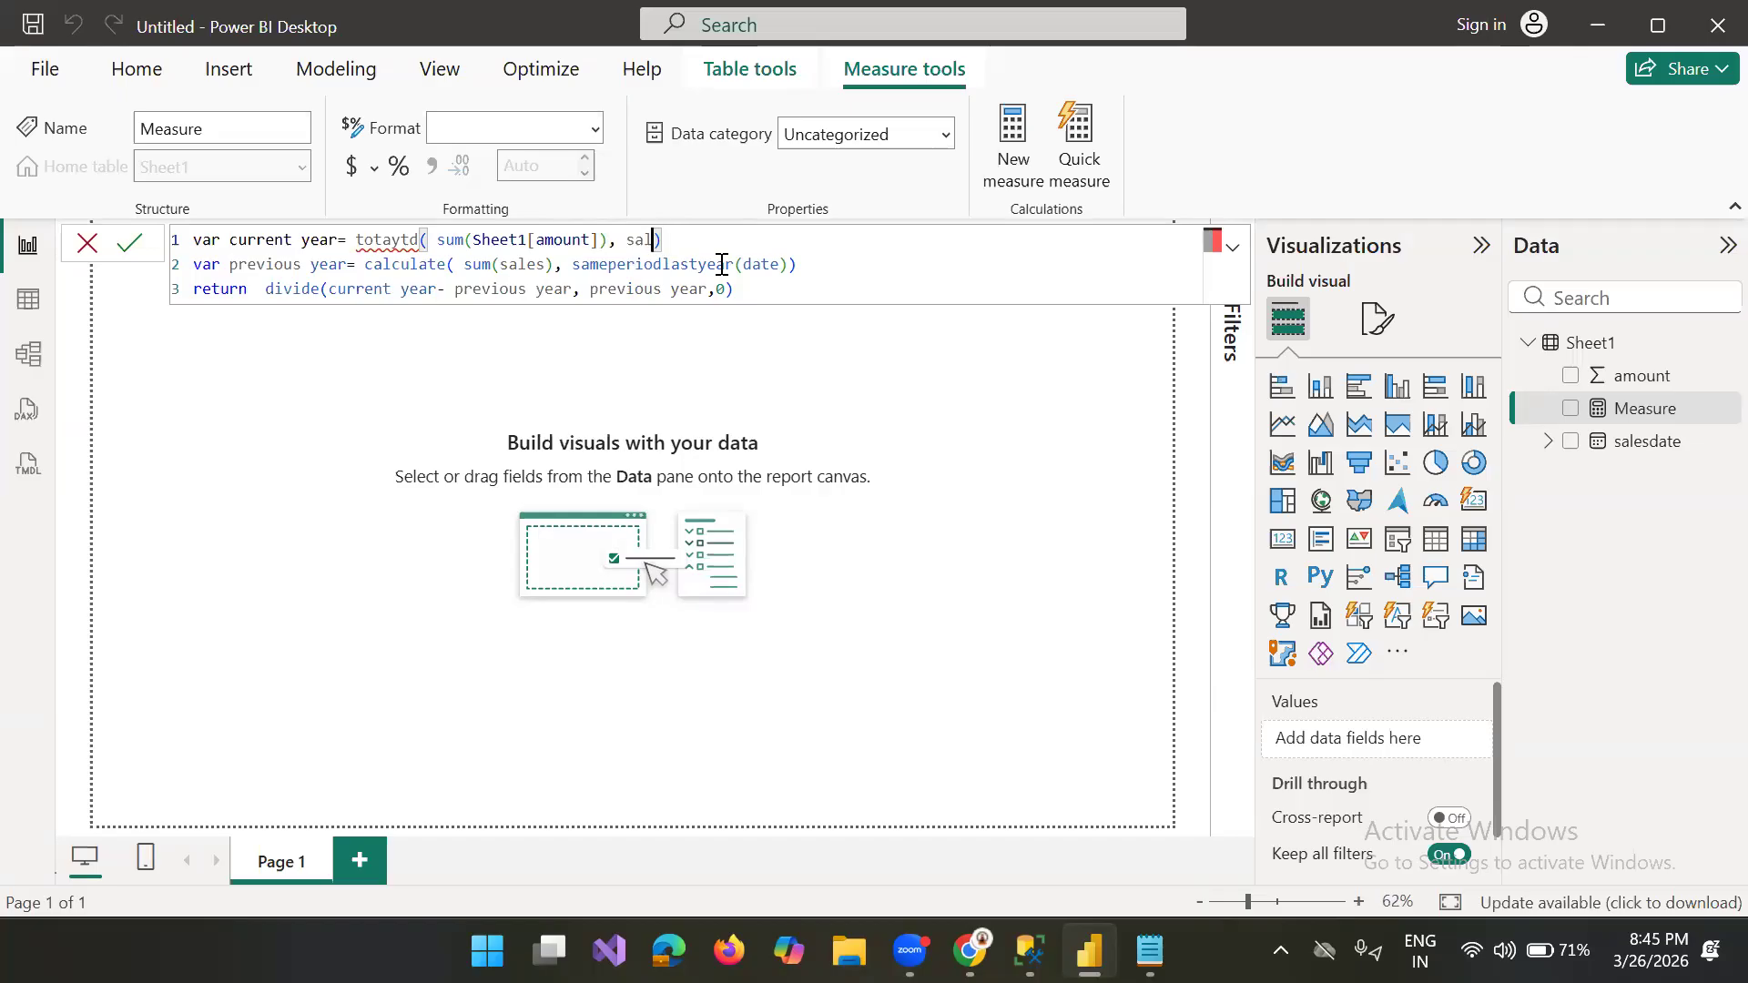
key(BackSpace)
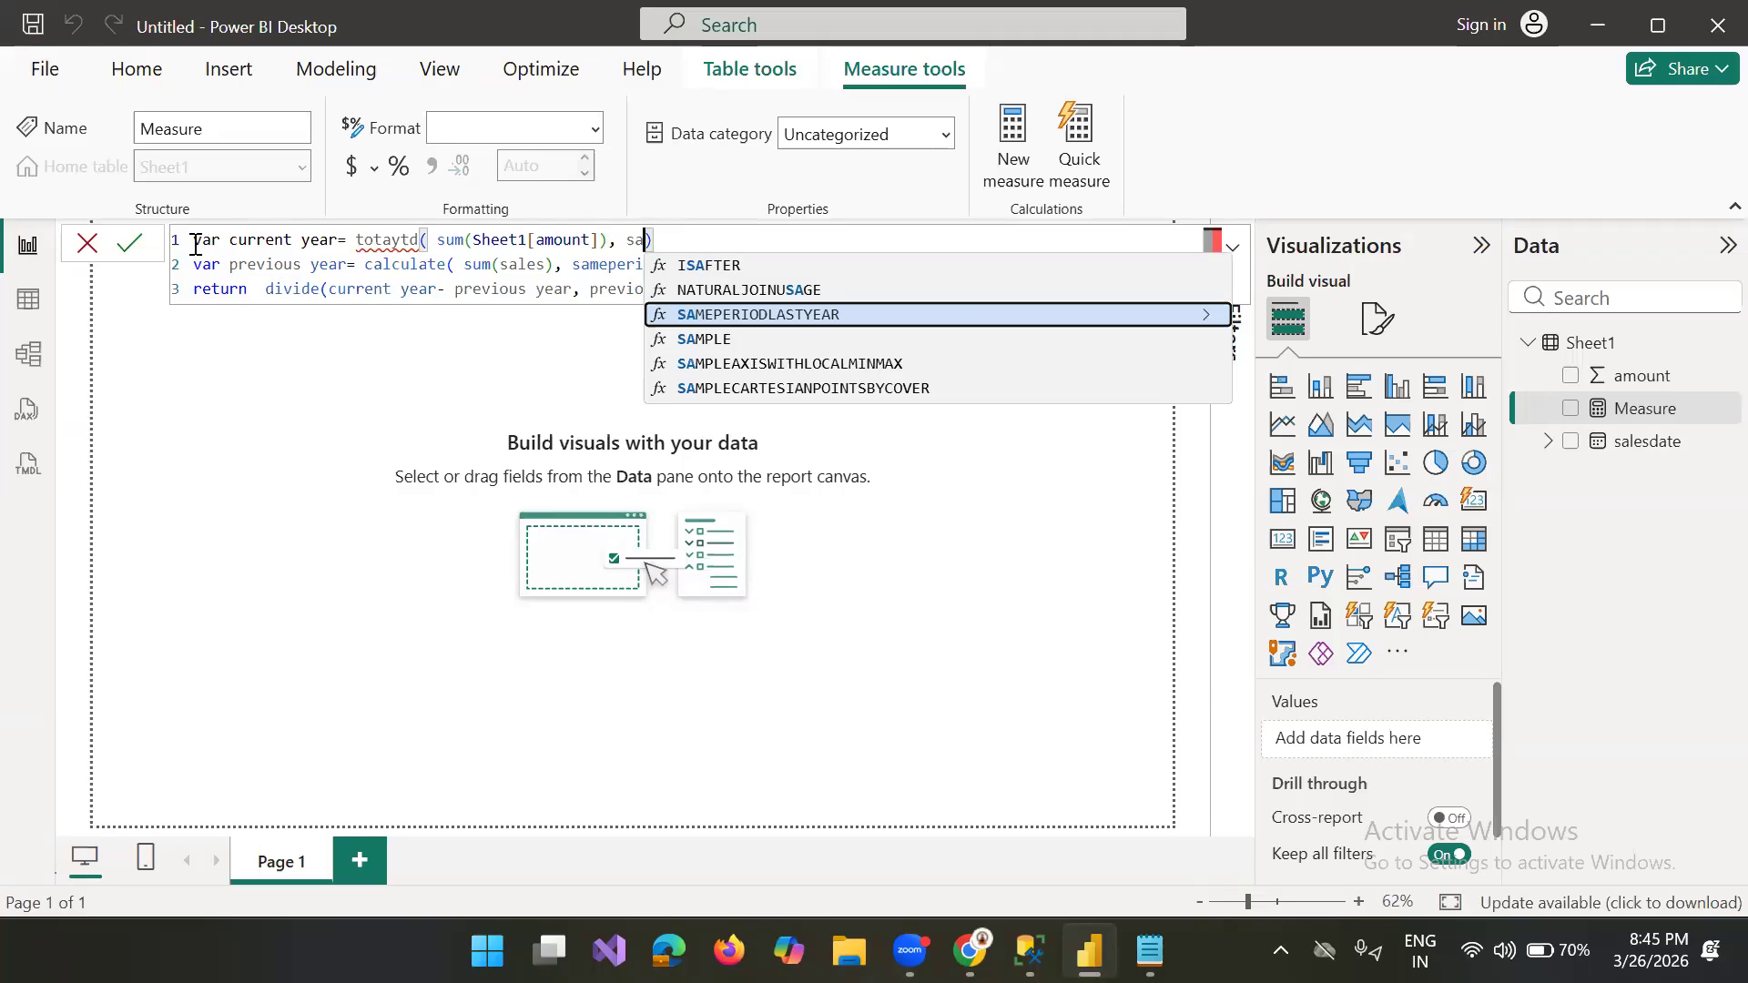
Step: Add a first line reading yoy= above the var current year line to name the measure
key(shift+Return)
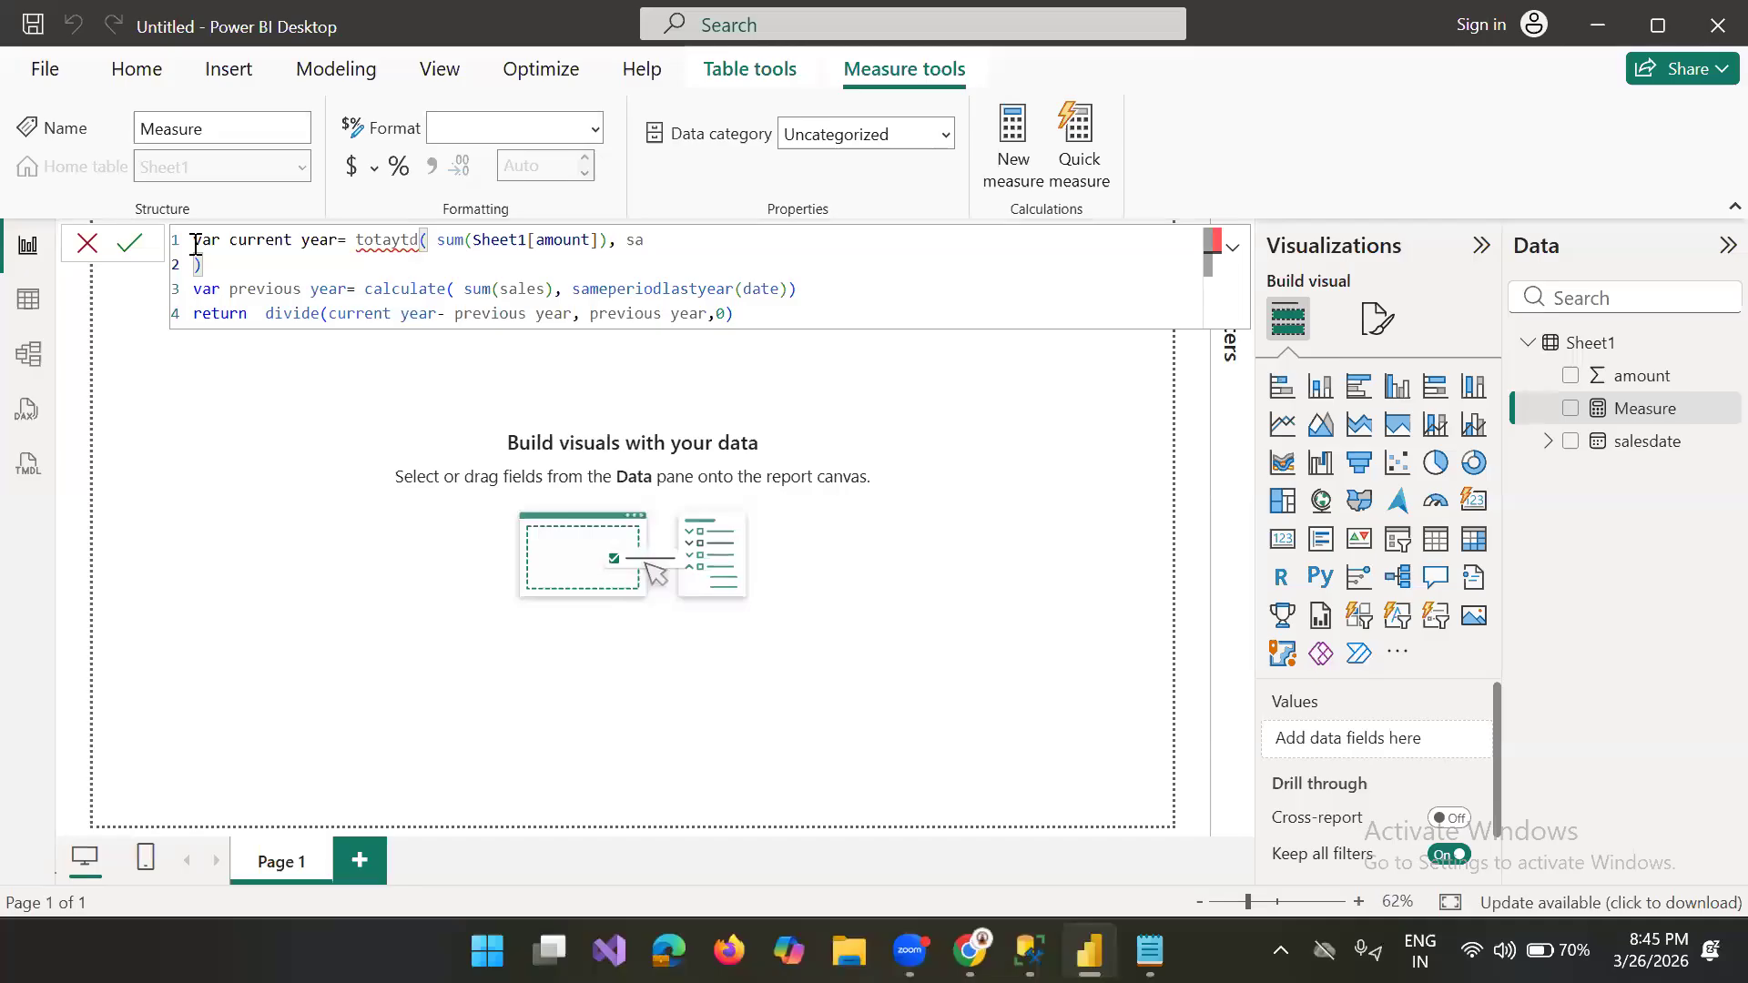
key(BackSpace)
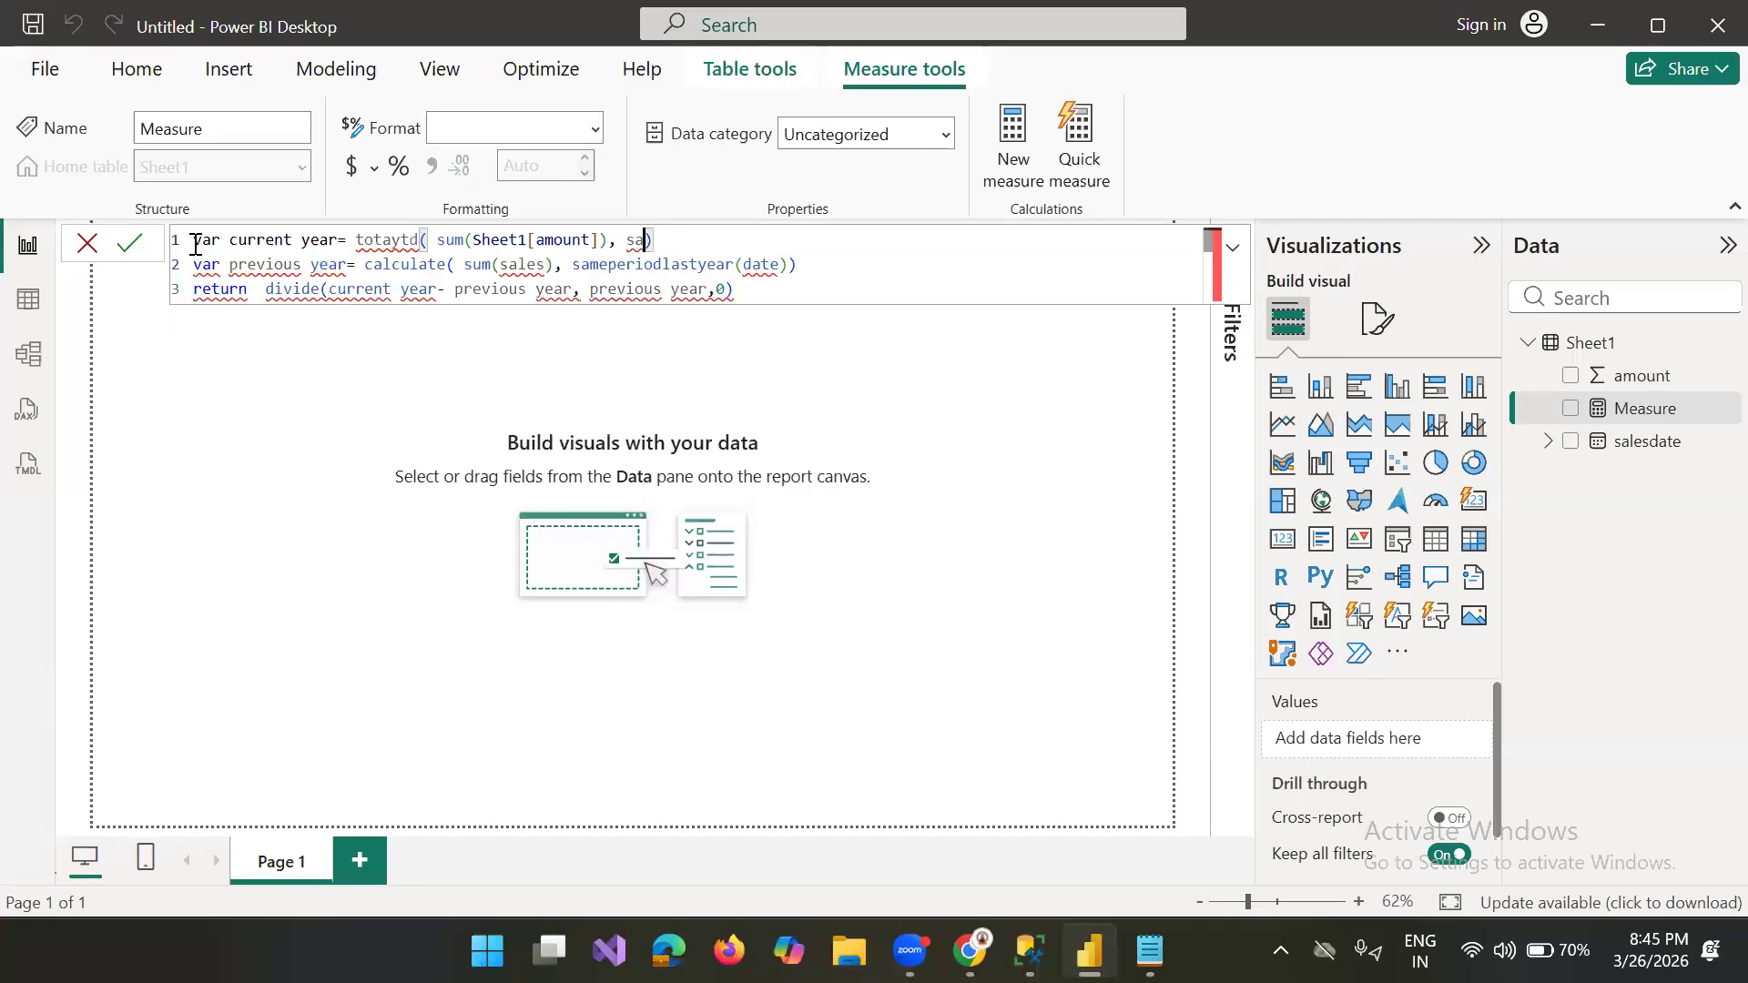
double_click(202, 239)
click(202, 239)
key(Return)
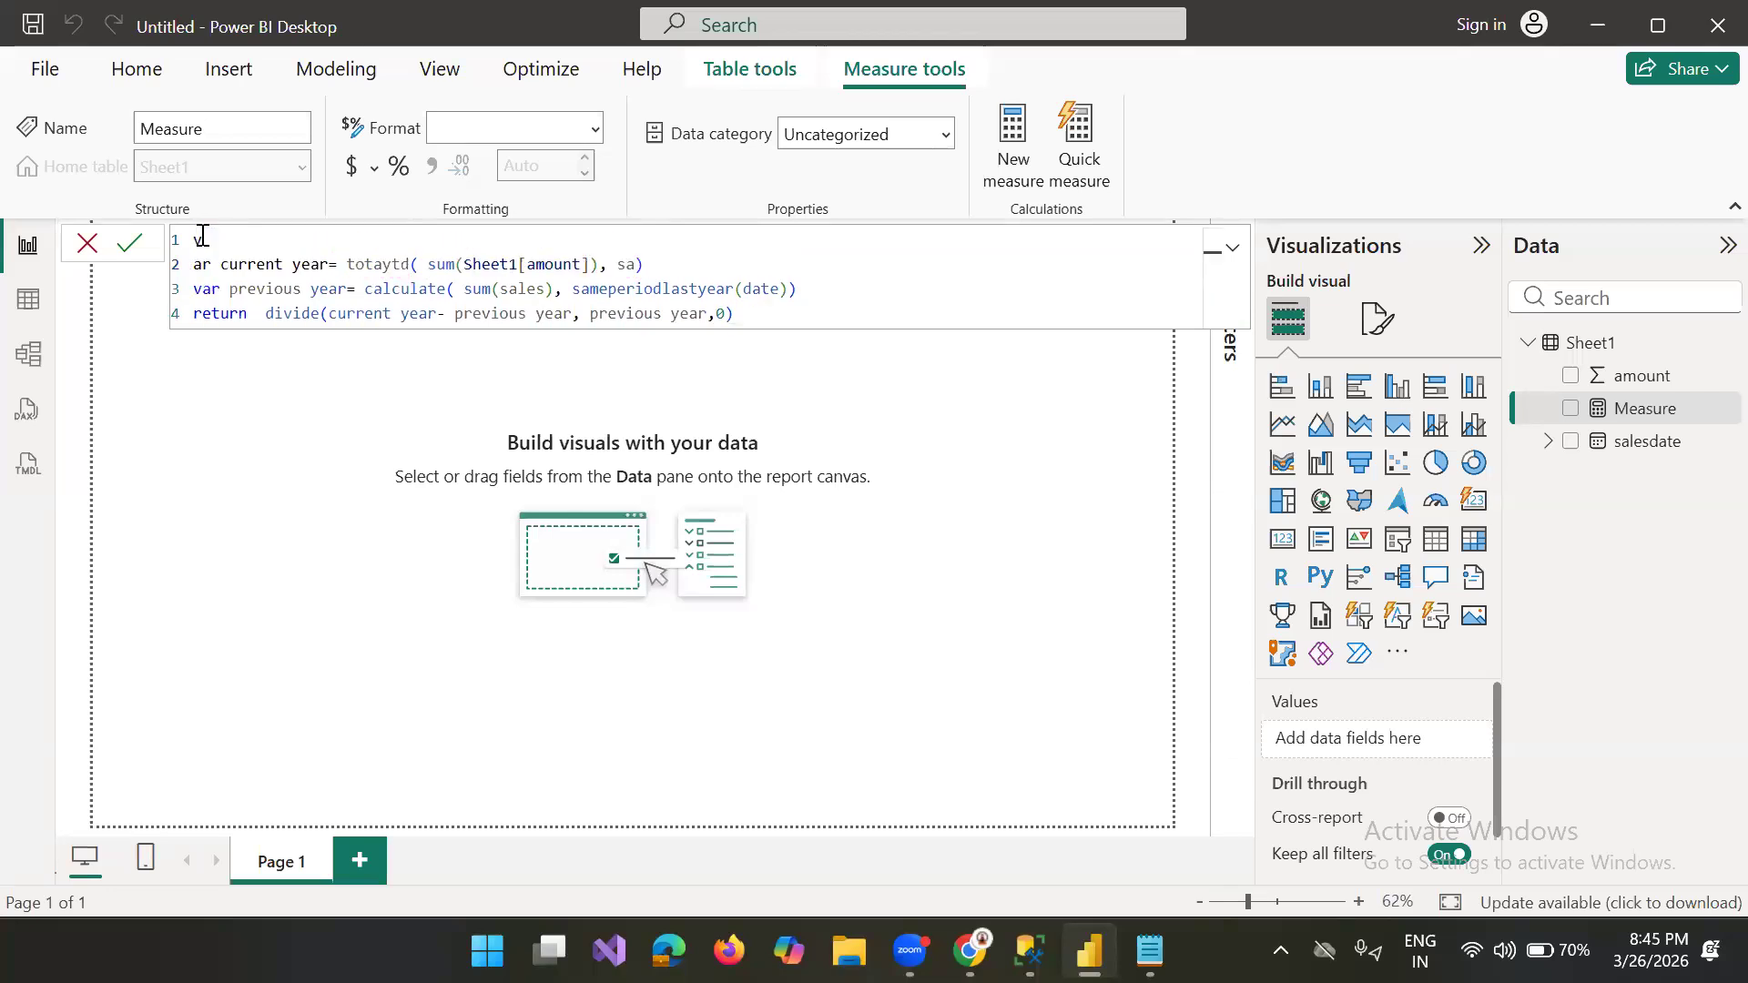
text(v)
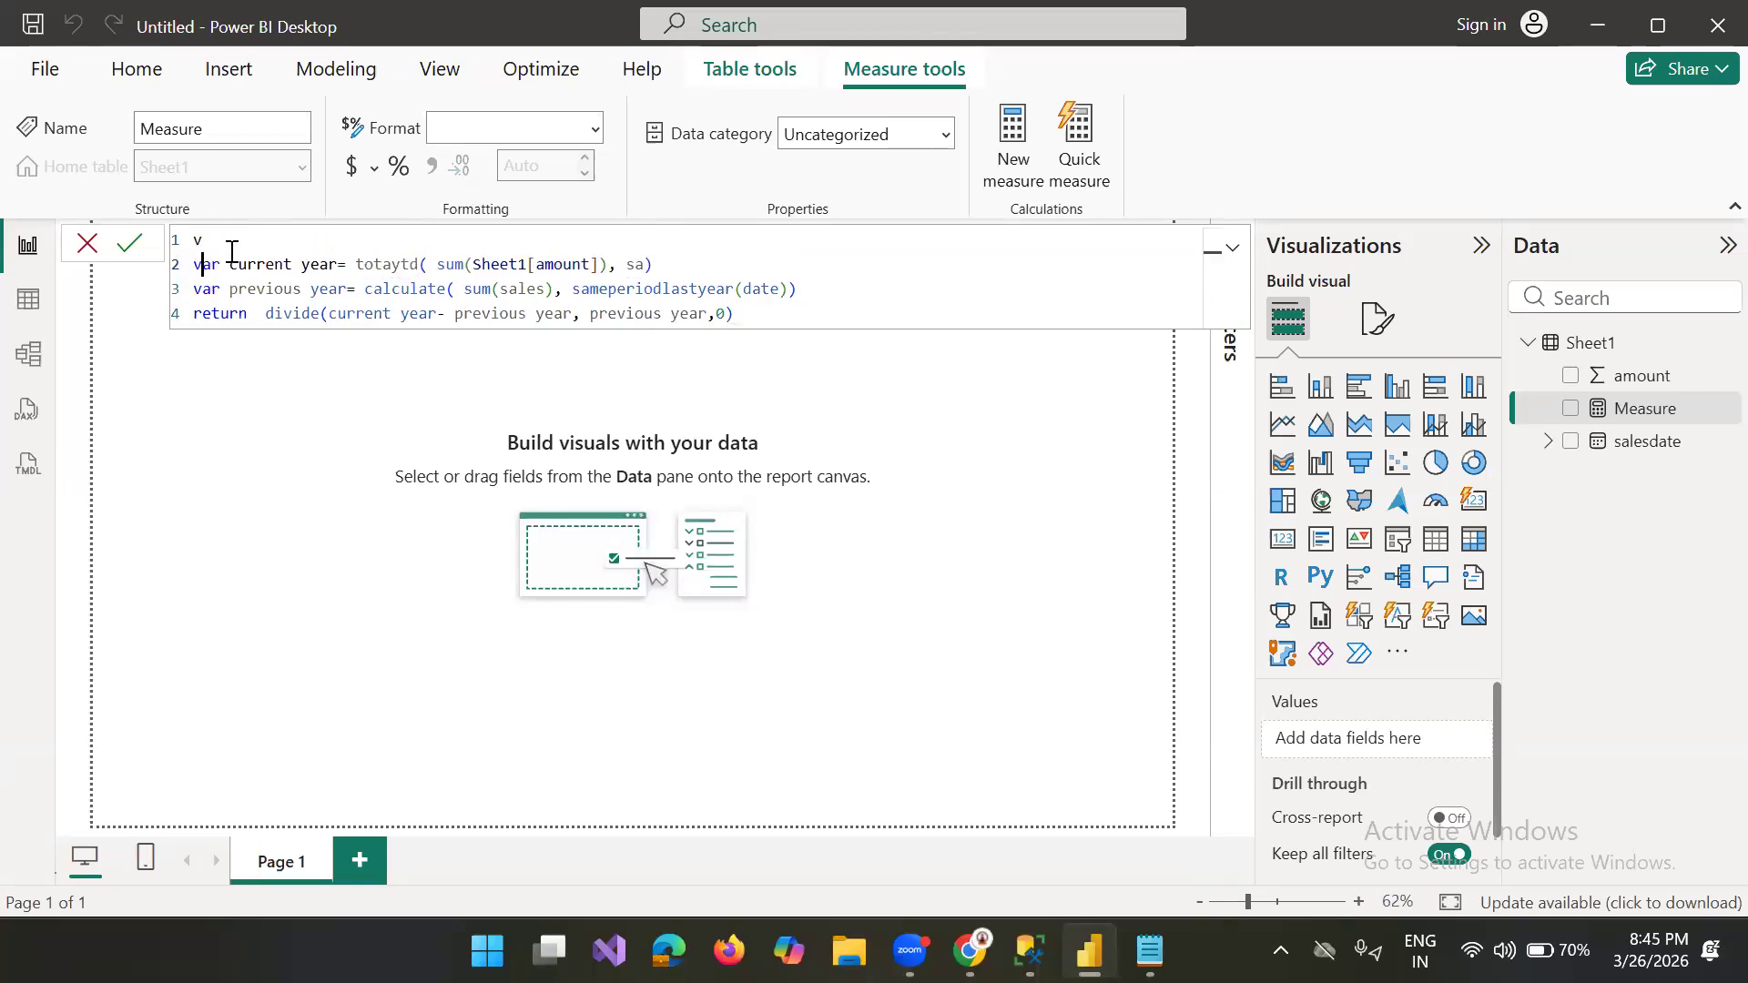
click(243, 246)
key(BackSpace)
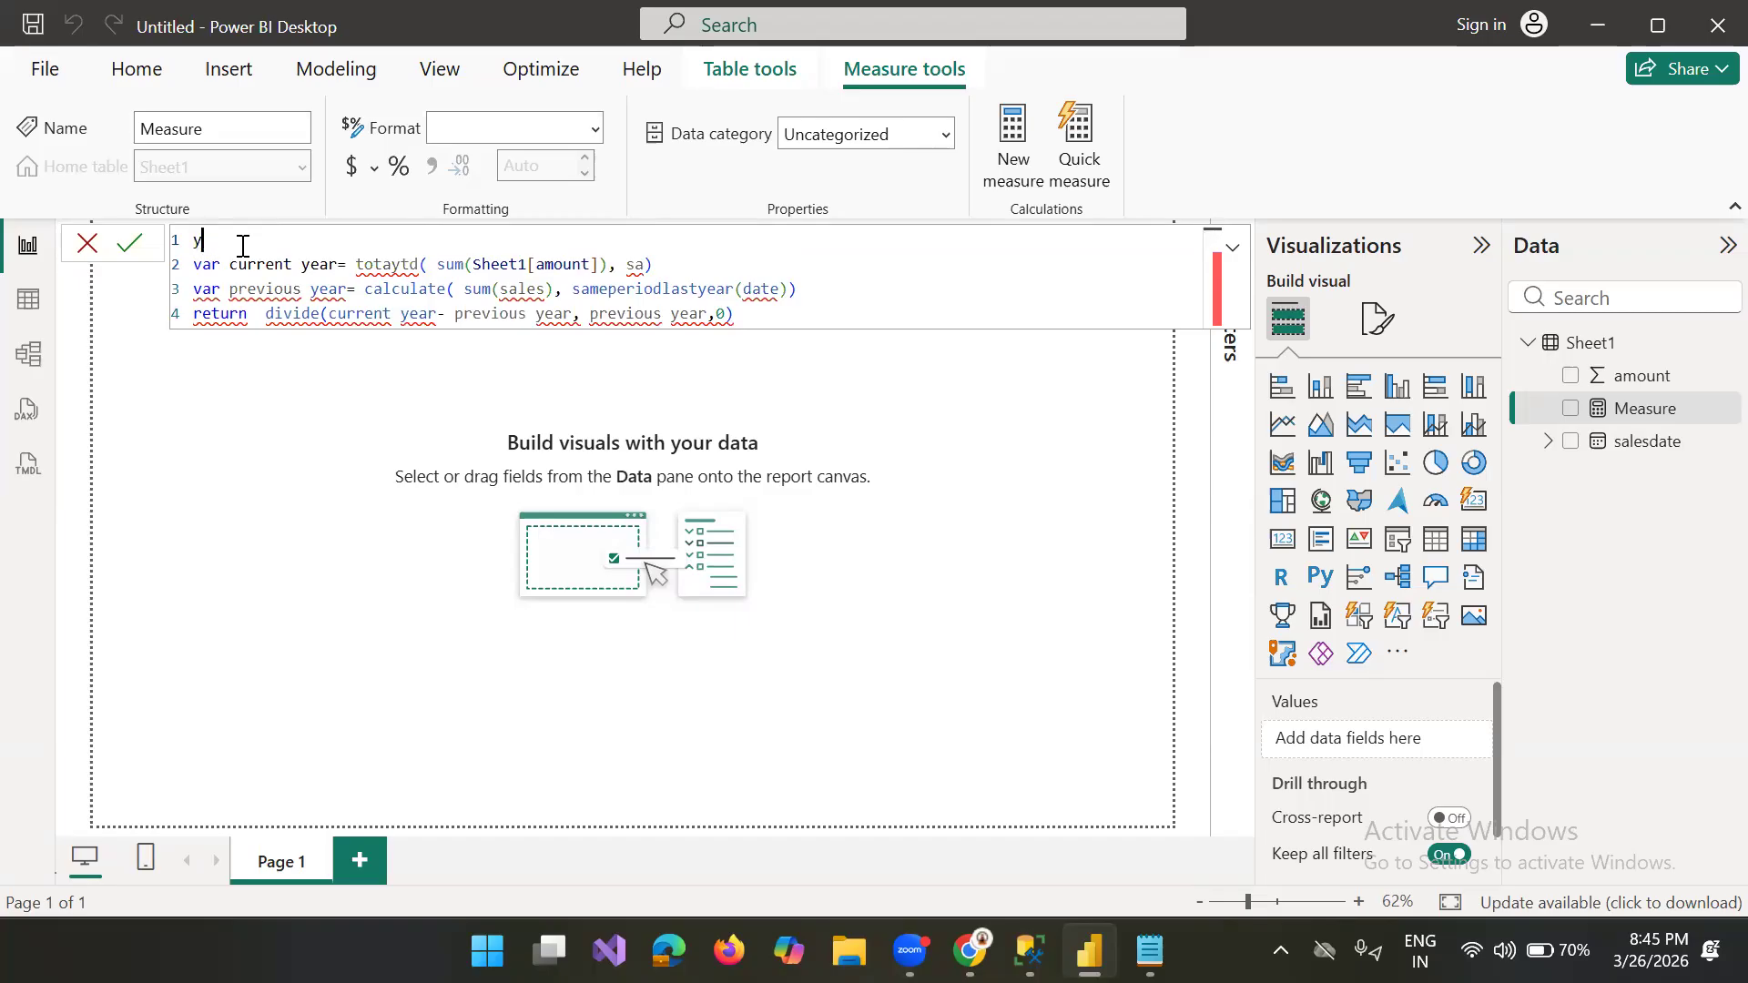
text(yoy=)
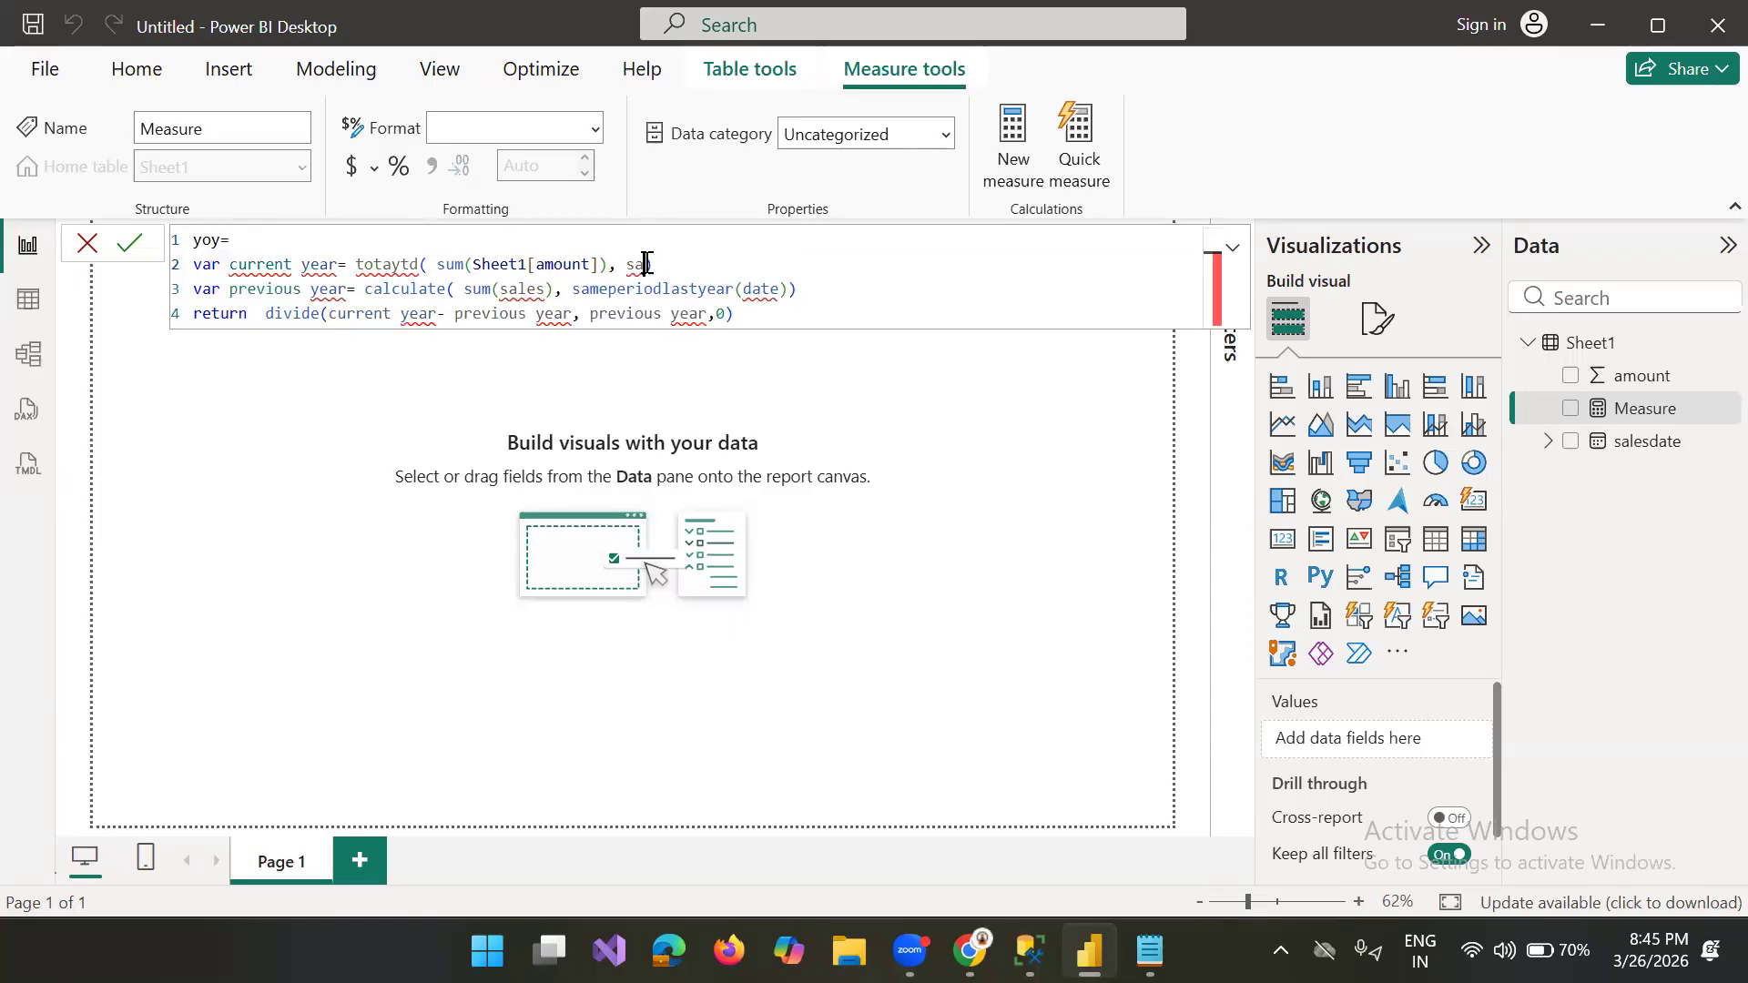
Step: Try again to enter the salesdate column as the second argument of the var current year line
key(BackSpace)
key(BackSpace)
text(sale)
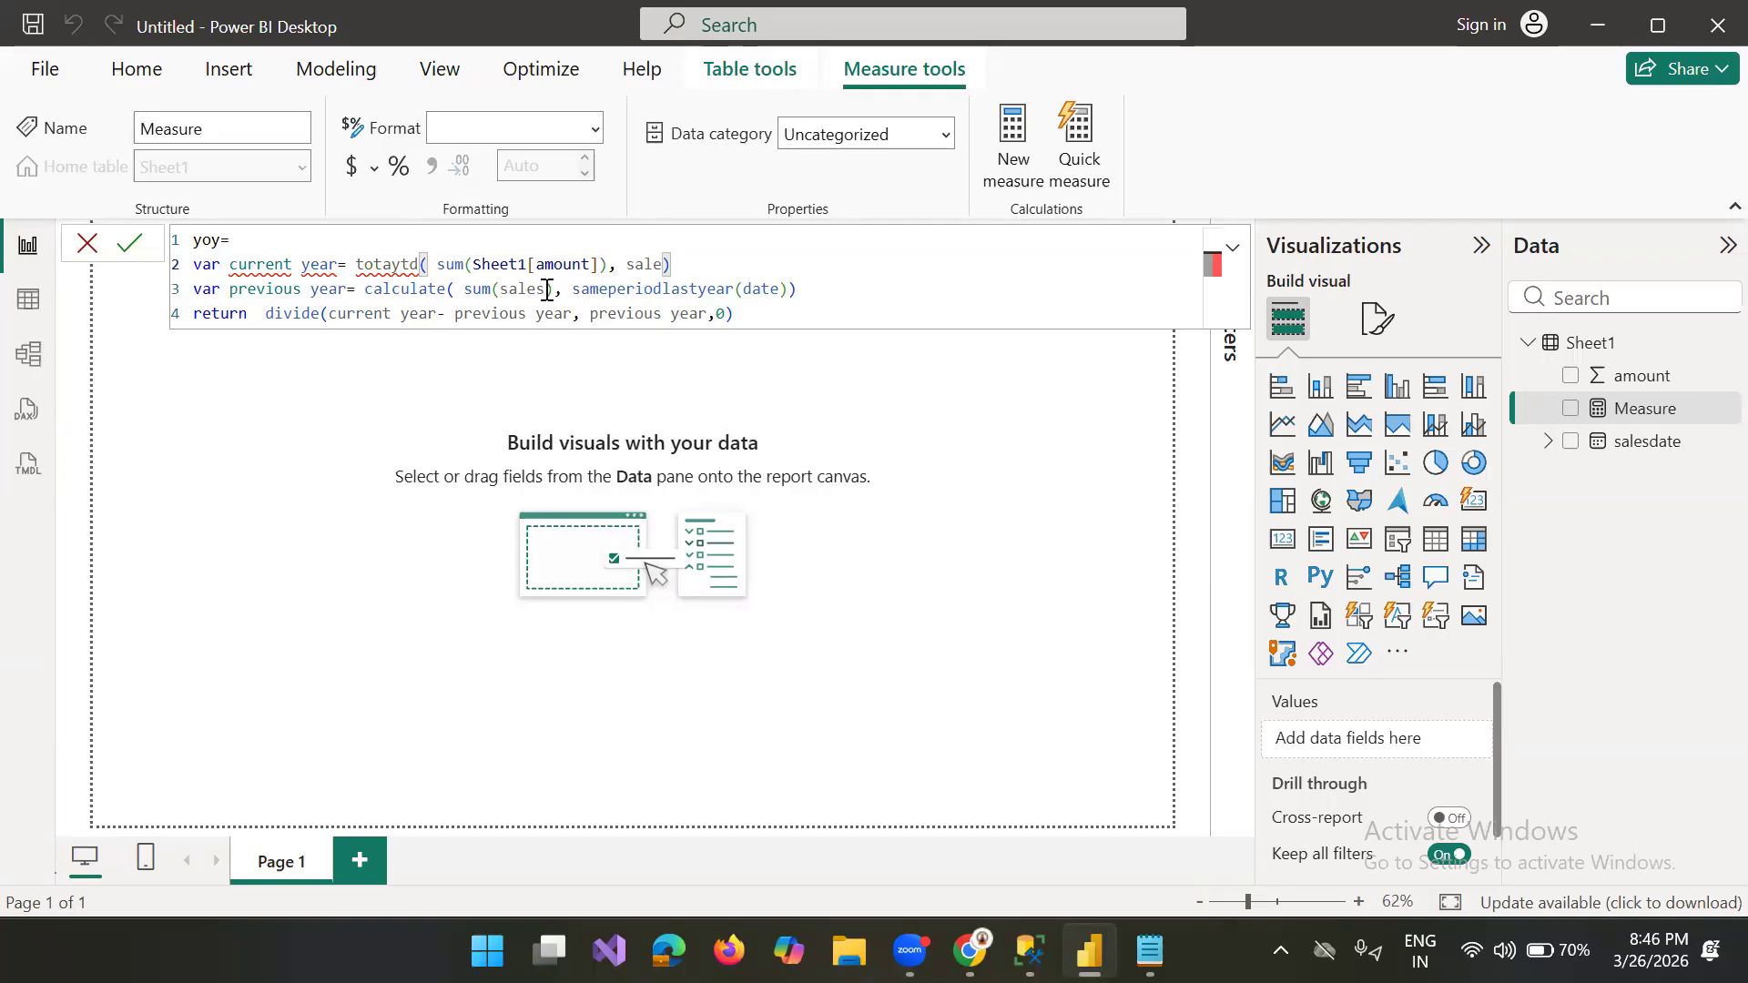
key(BackSpace)
key(BackSpace)
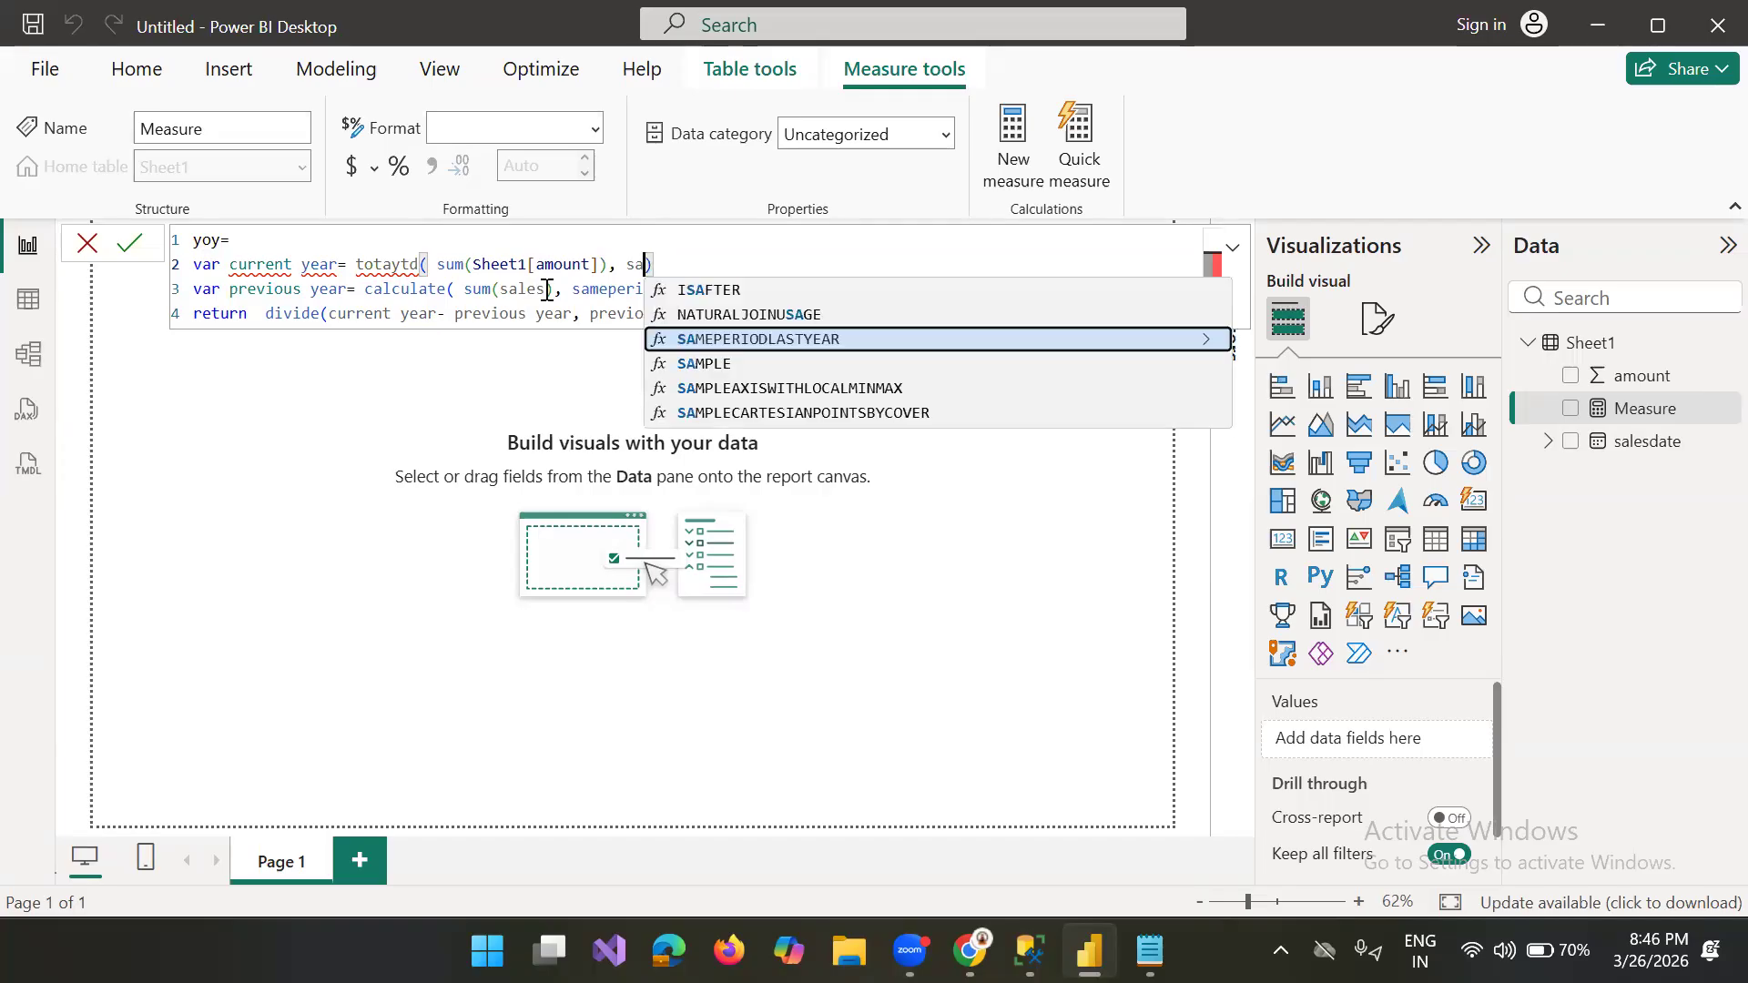
Step: Correct the misspelled year-to-date function in the var current year line to TOTALYTD, removing the leftover characters before sum
click(389, 264)
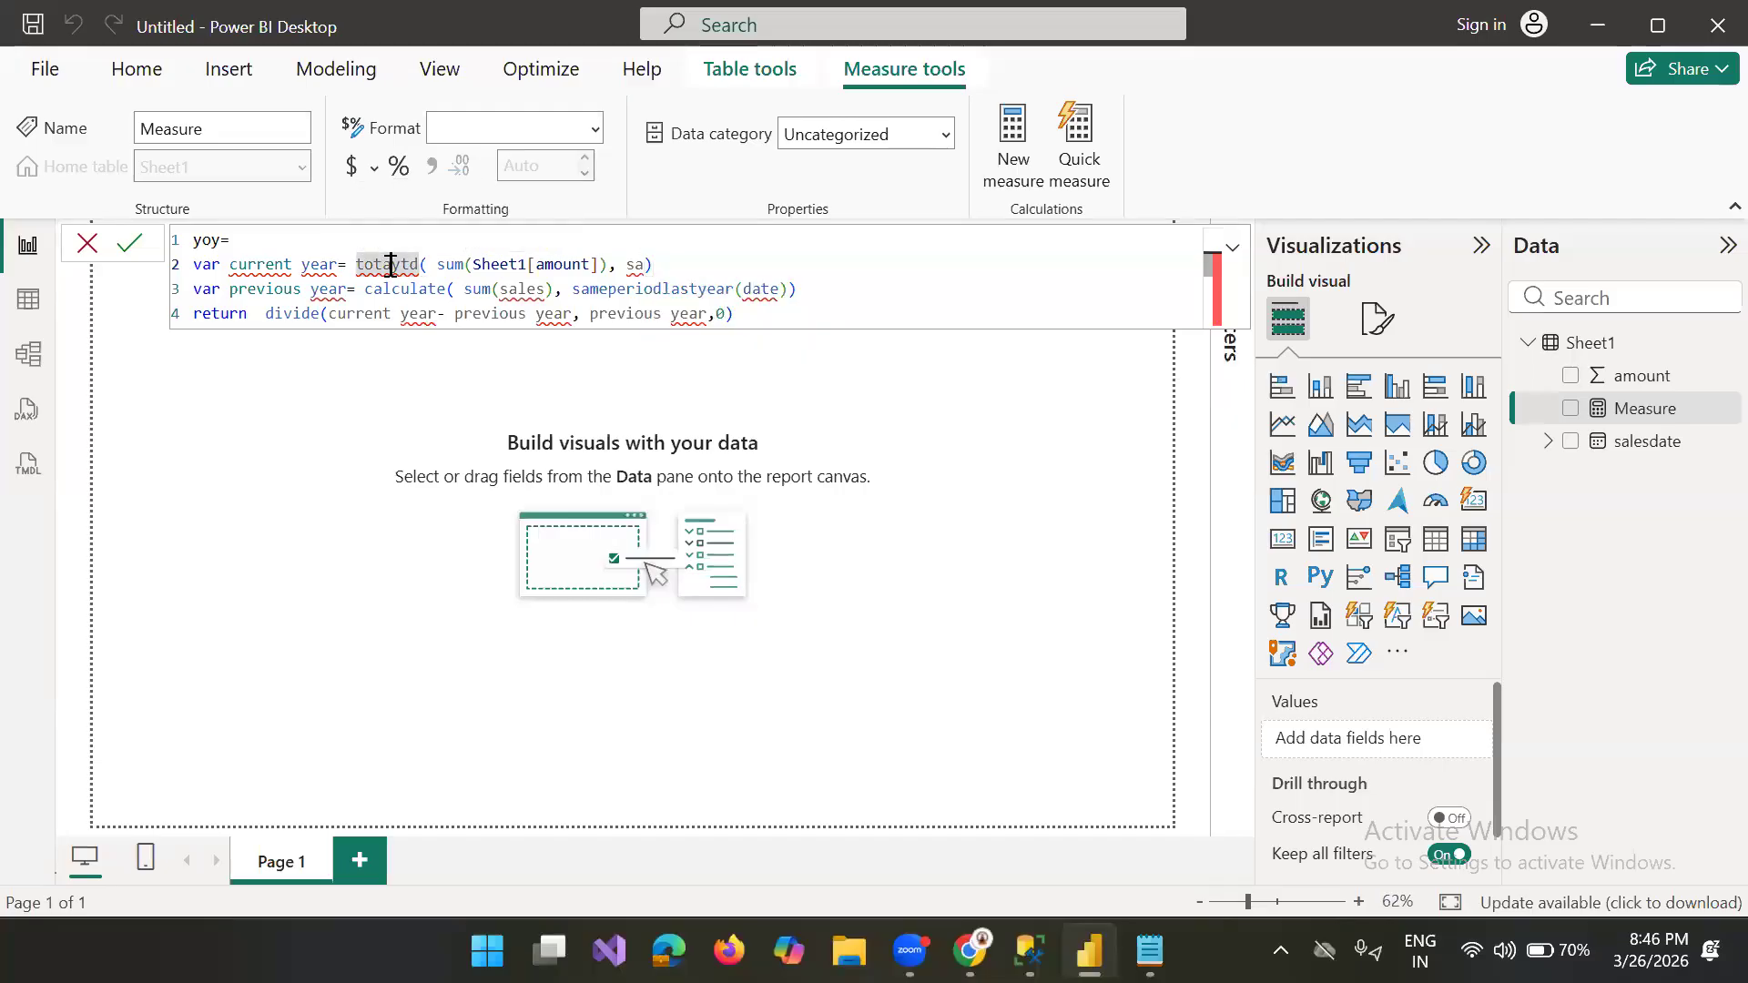
text(l)
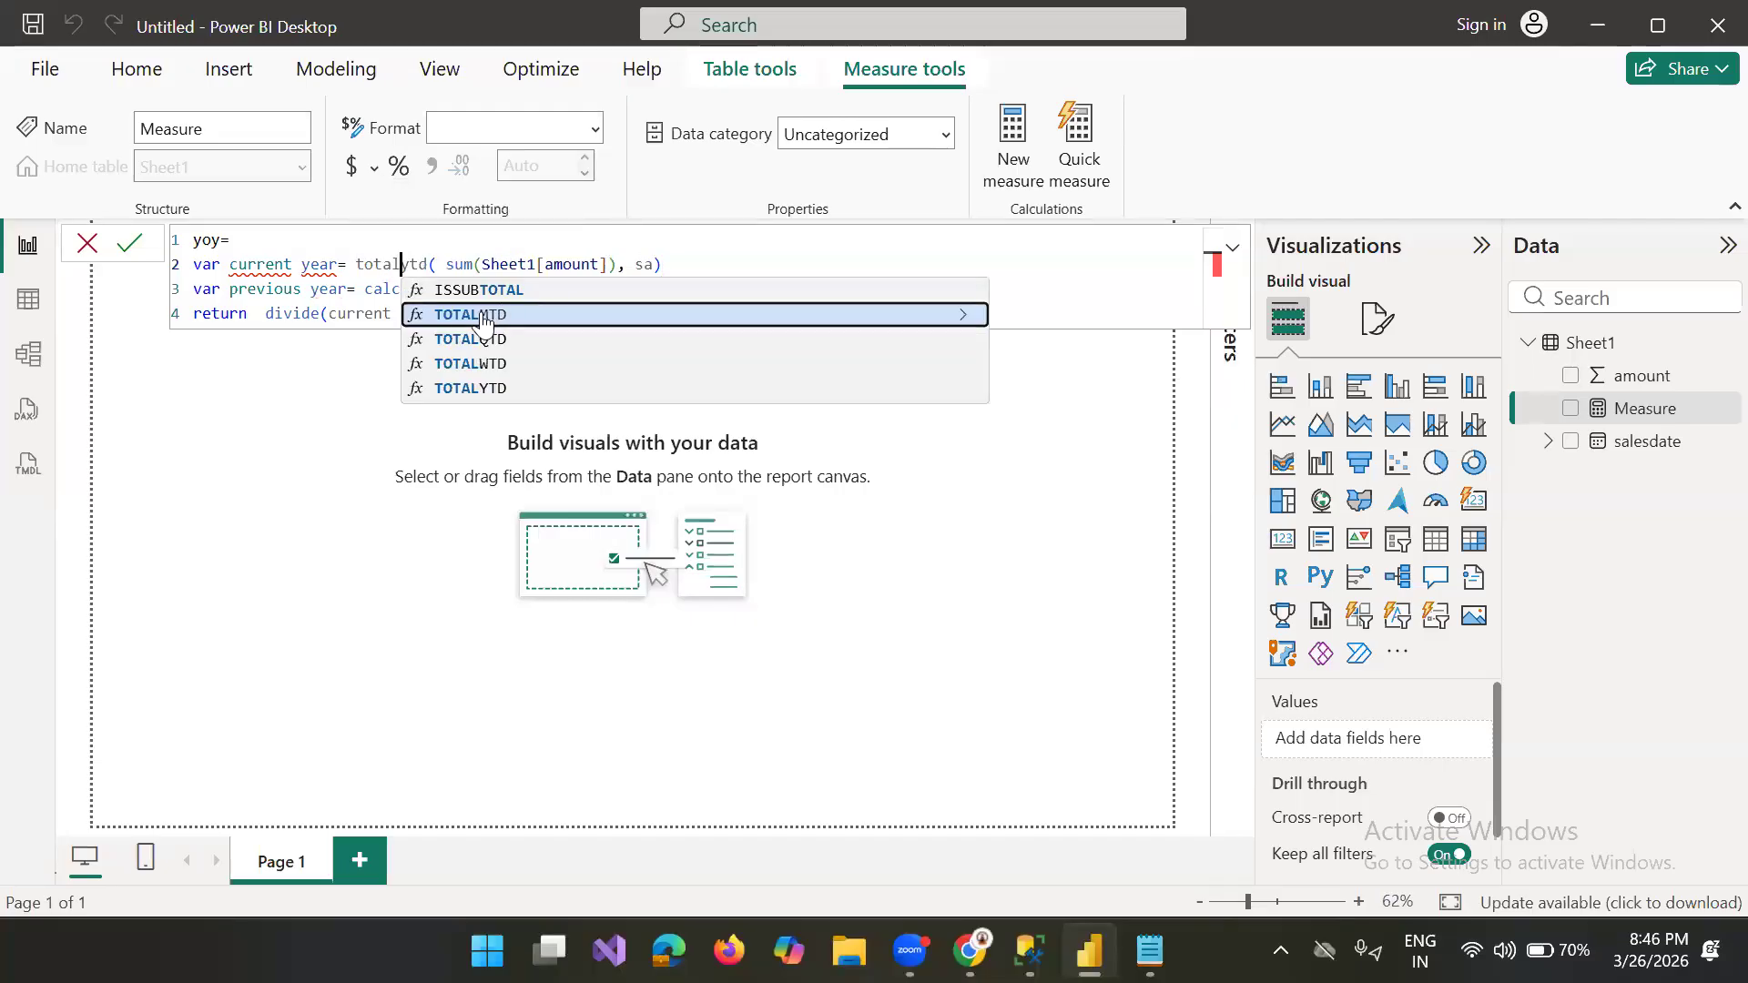
click(471, 389)
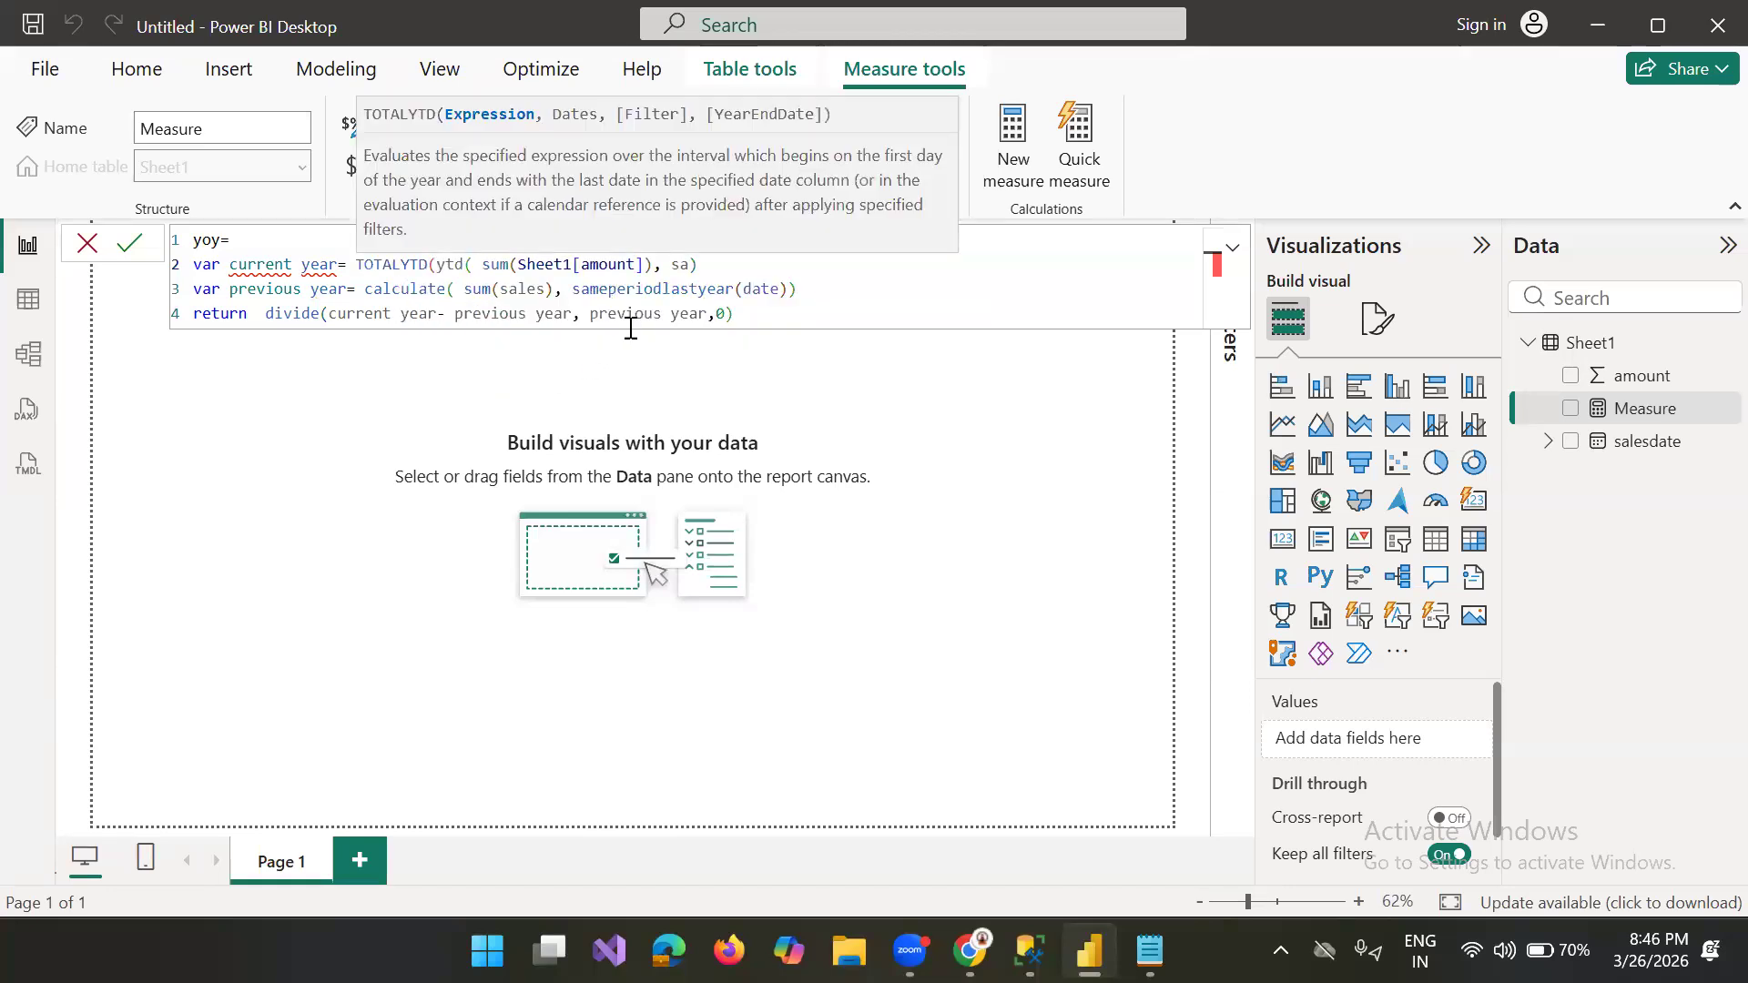
click(471, 266)
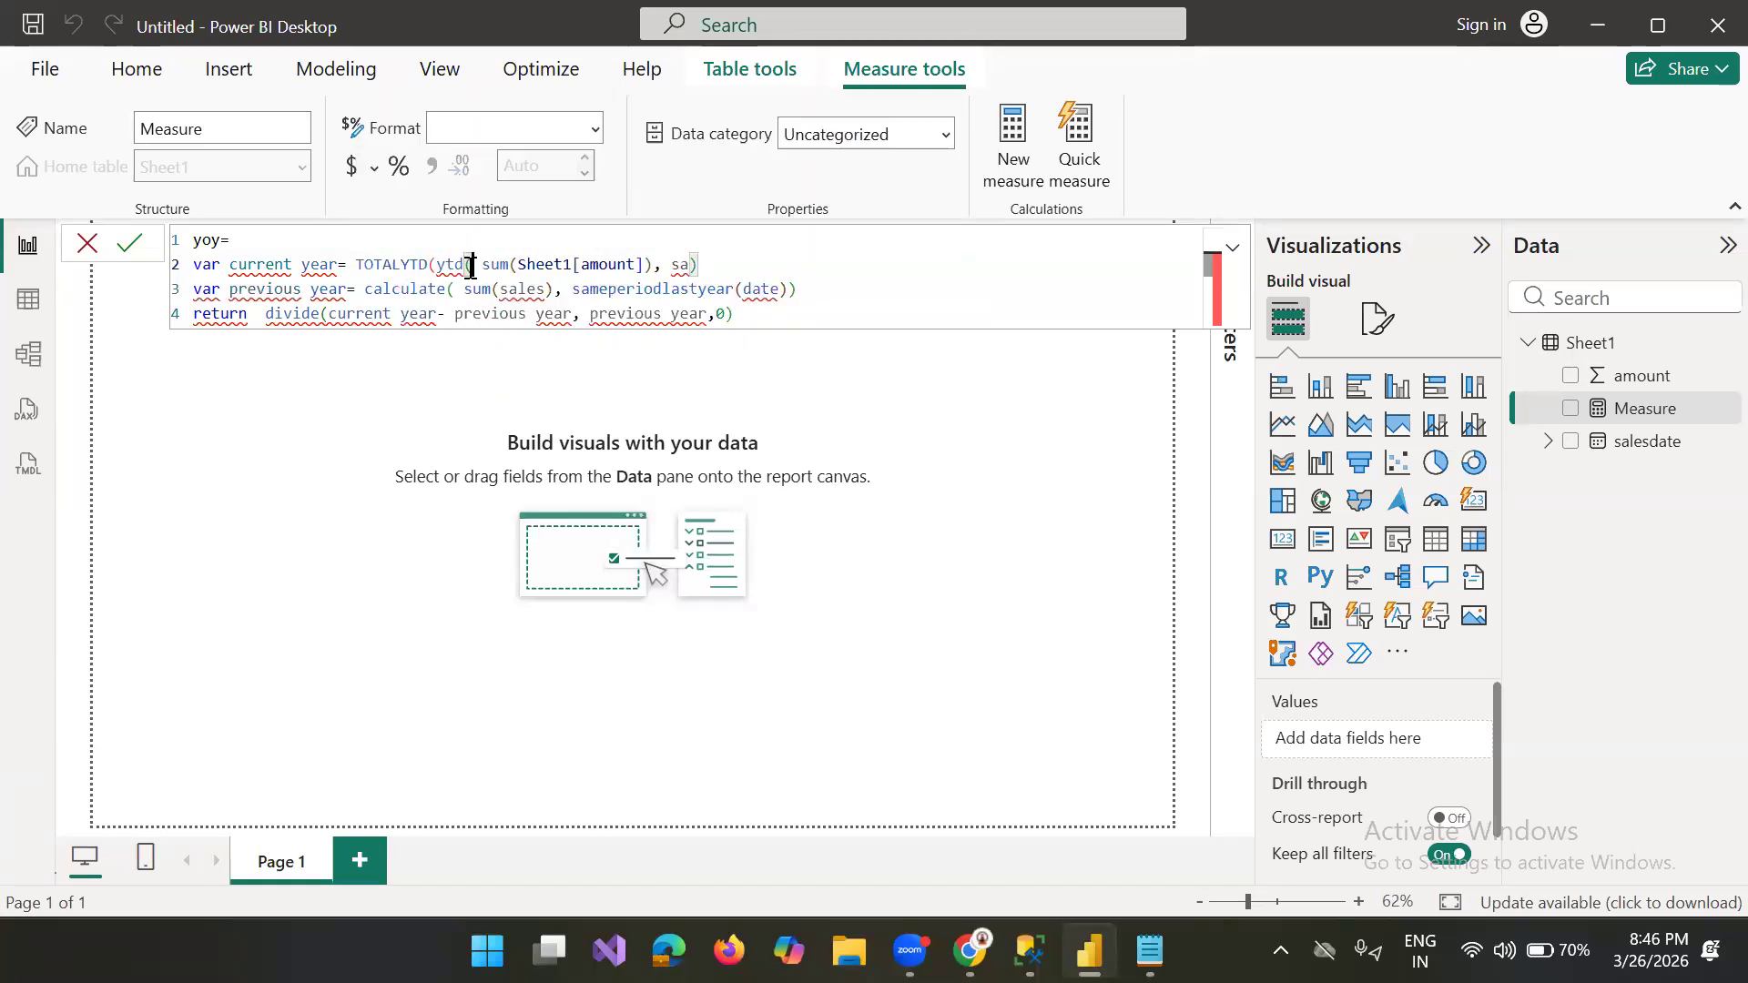
key(BackSpace)
key(BackSpace)
key(BackSpace)
key(BackSpace)
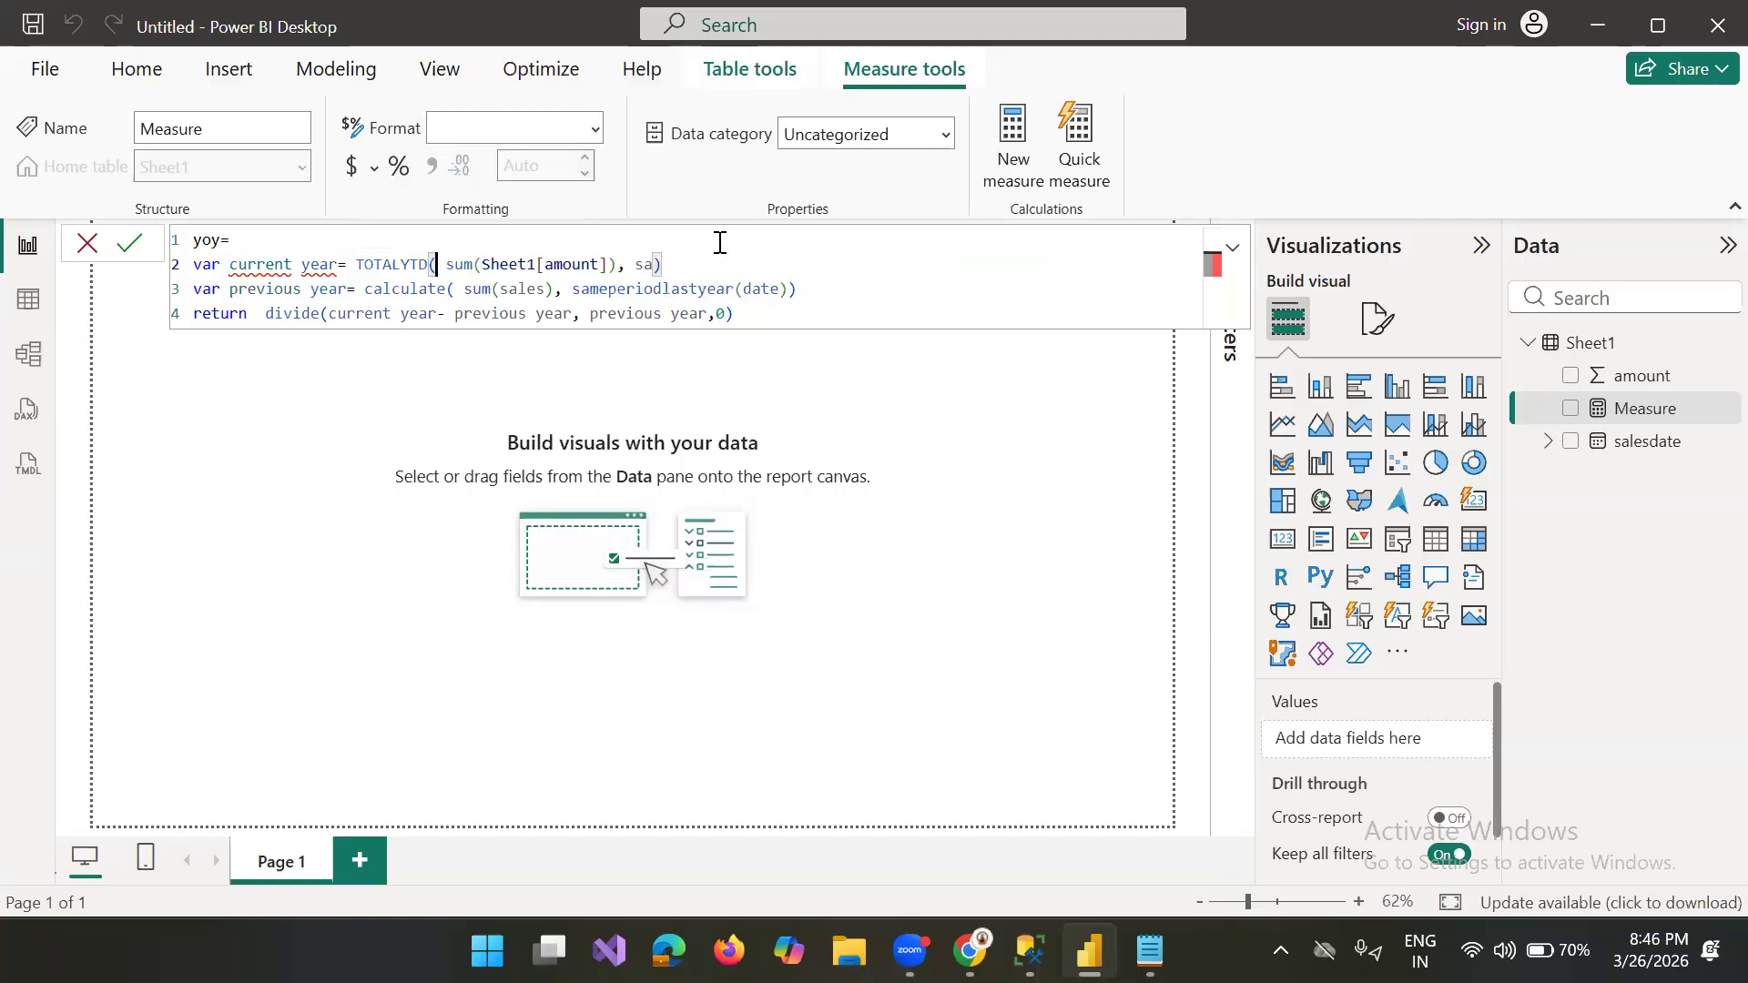
Step: Enter Sheet1[salesdate] as the second argument of TOTALYTD in the var current year line
click(648, 267)
key(Delete)
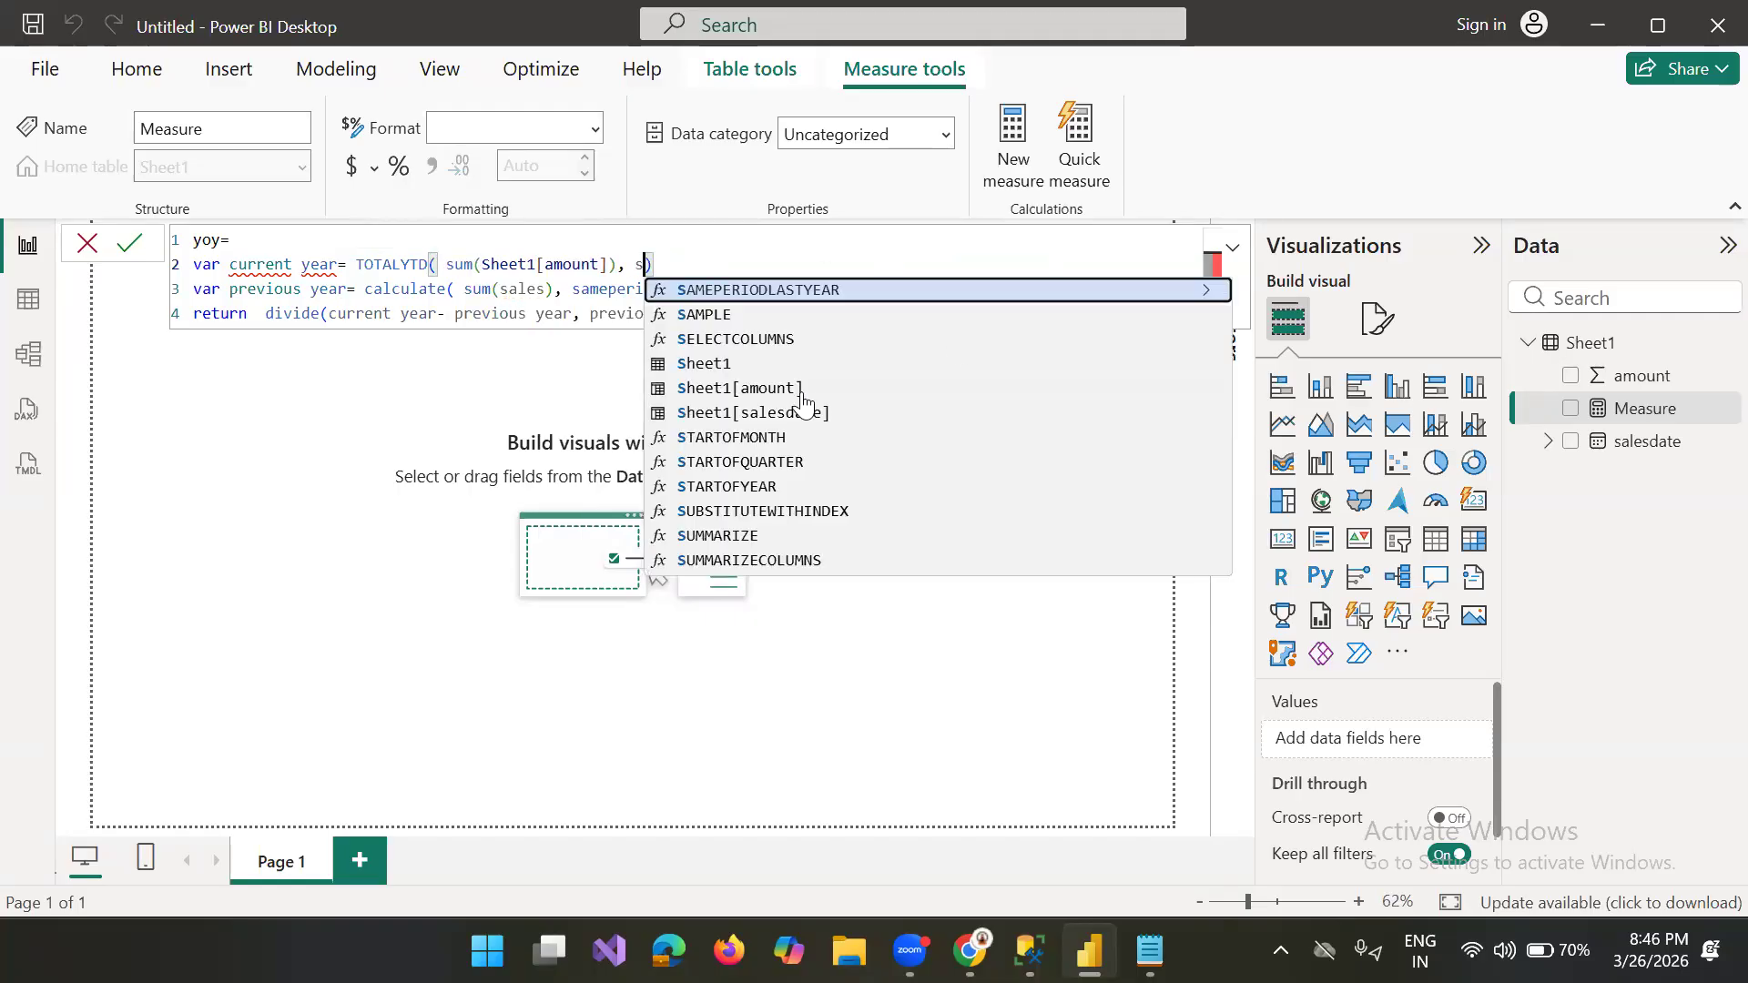
click(802, 417)
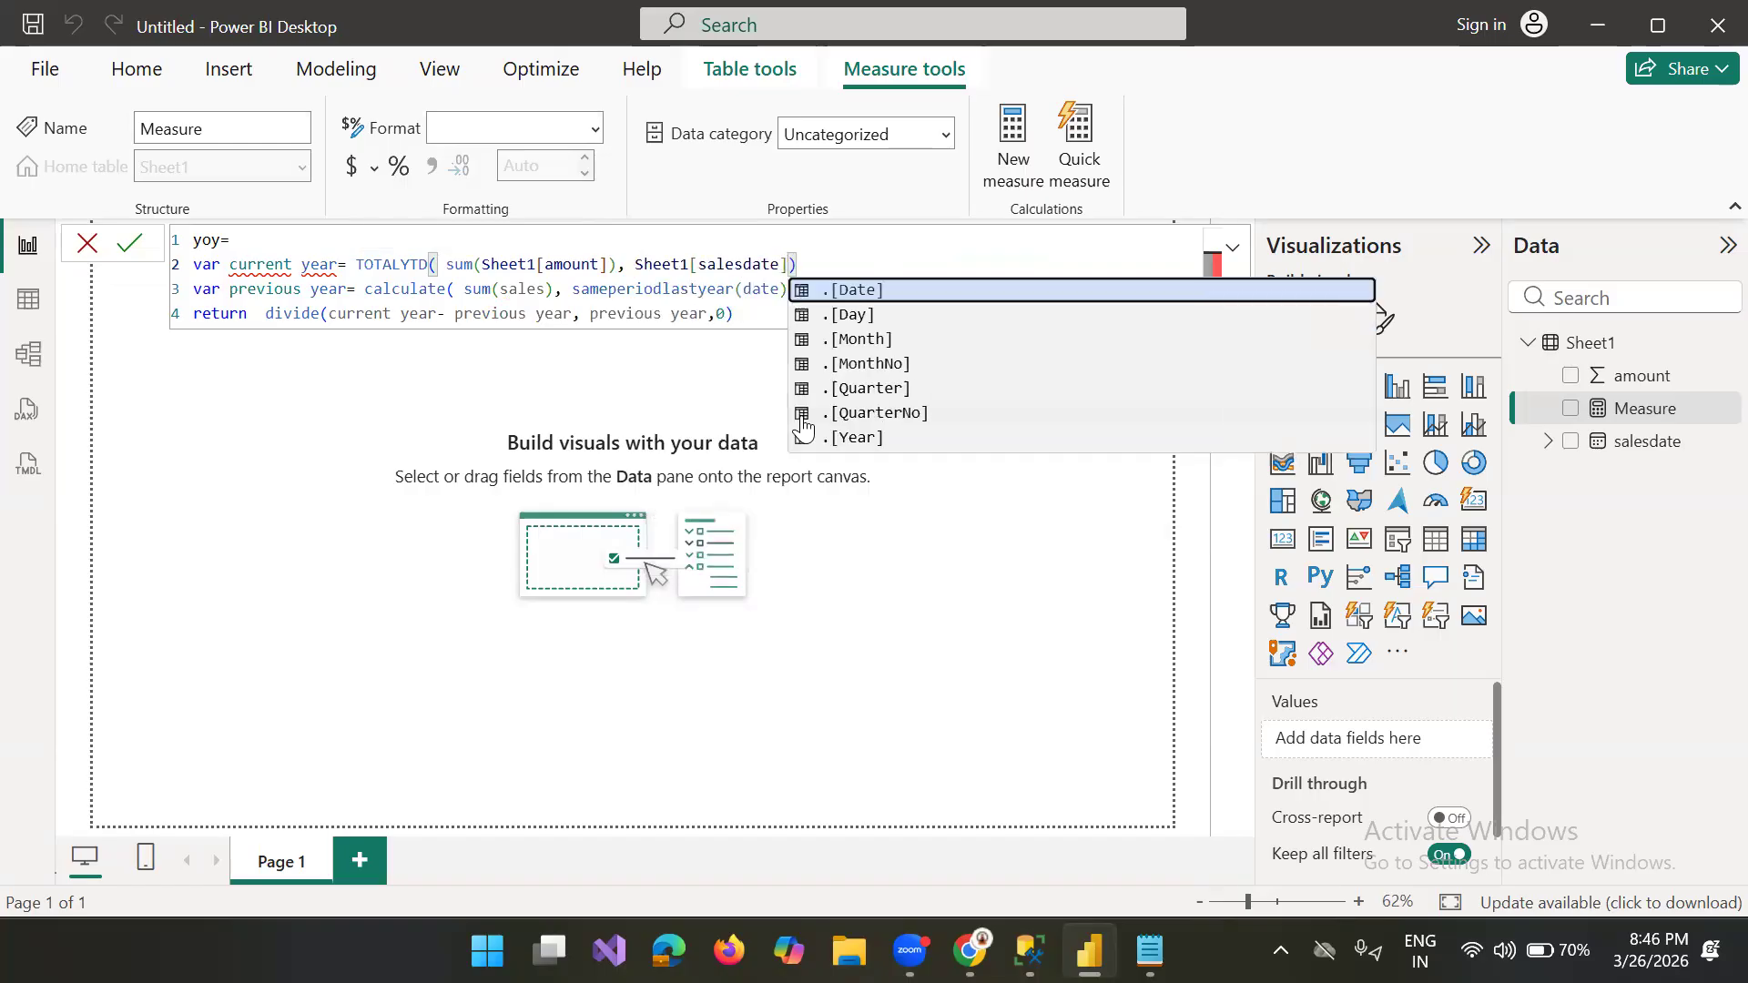
Step: Replace sales with Sheet1[amount] in the sum of the var previous year line
click(556, 293)
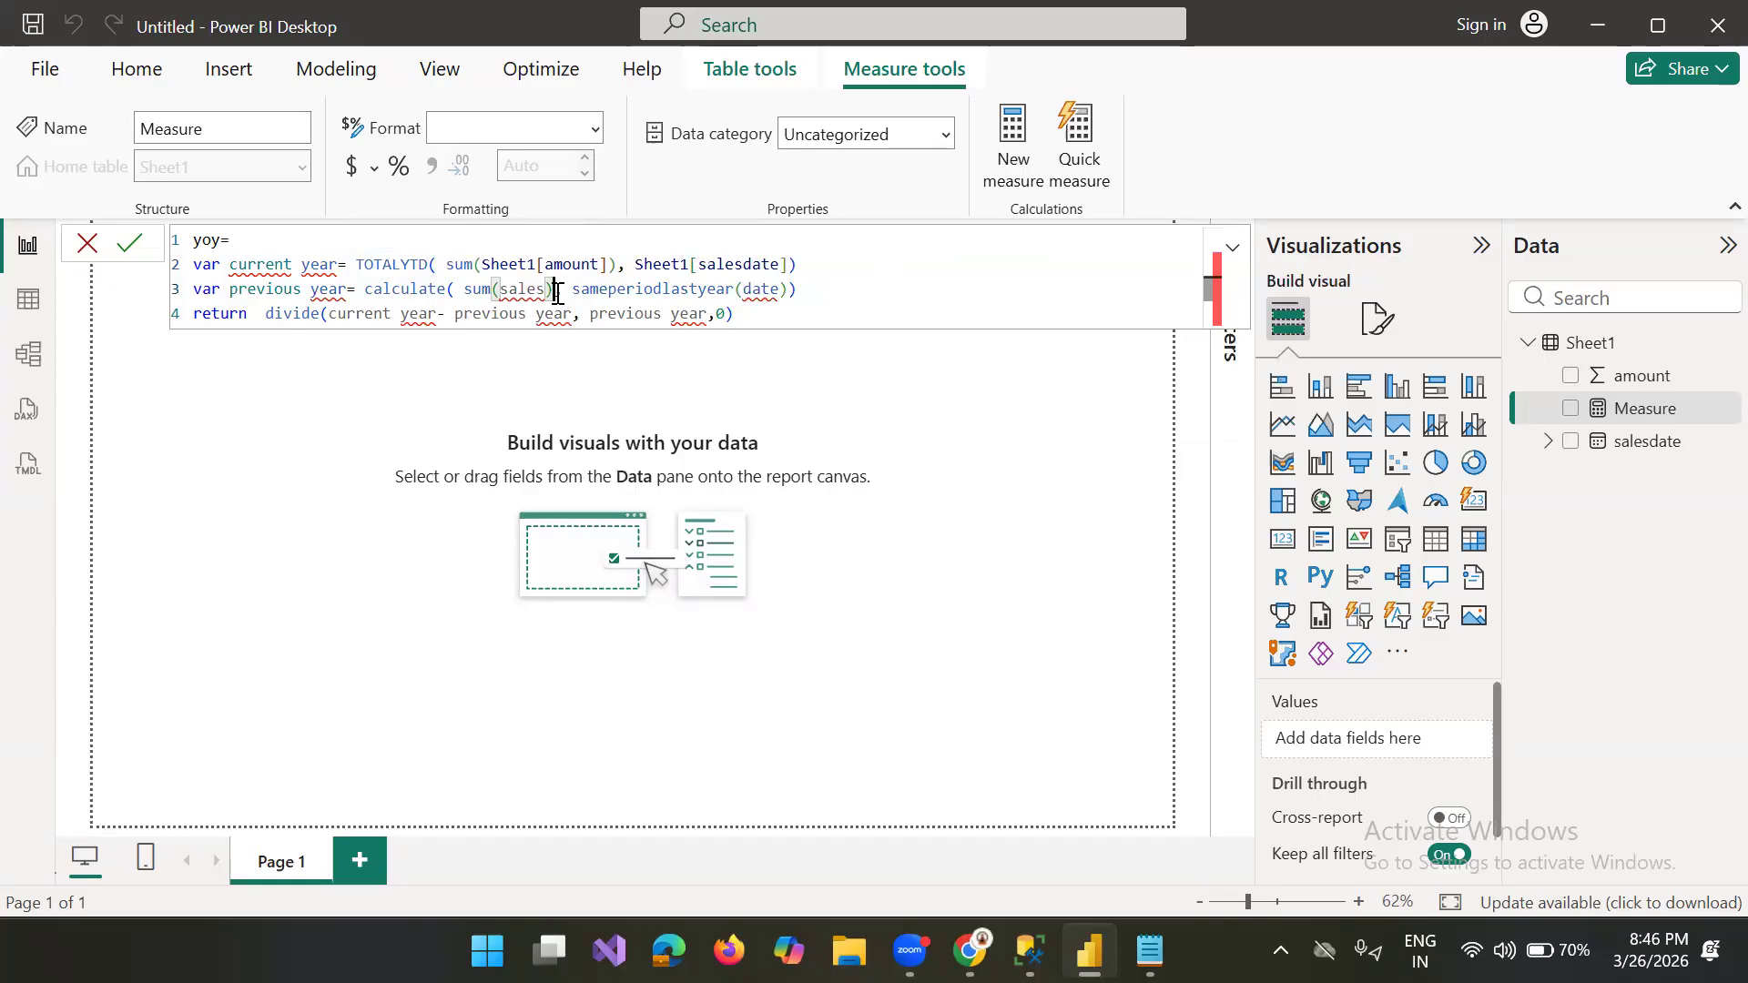
key(Left)
key(BackSpace)
key(BackSpace)
key(BackSpace)
key(BackSpace)
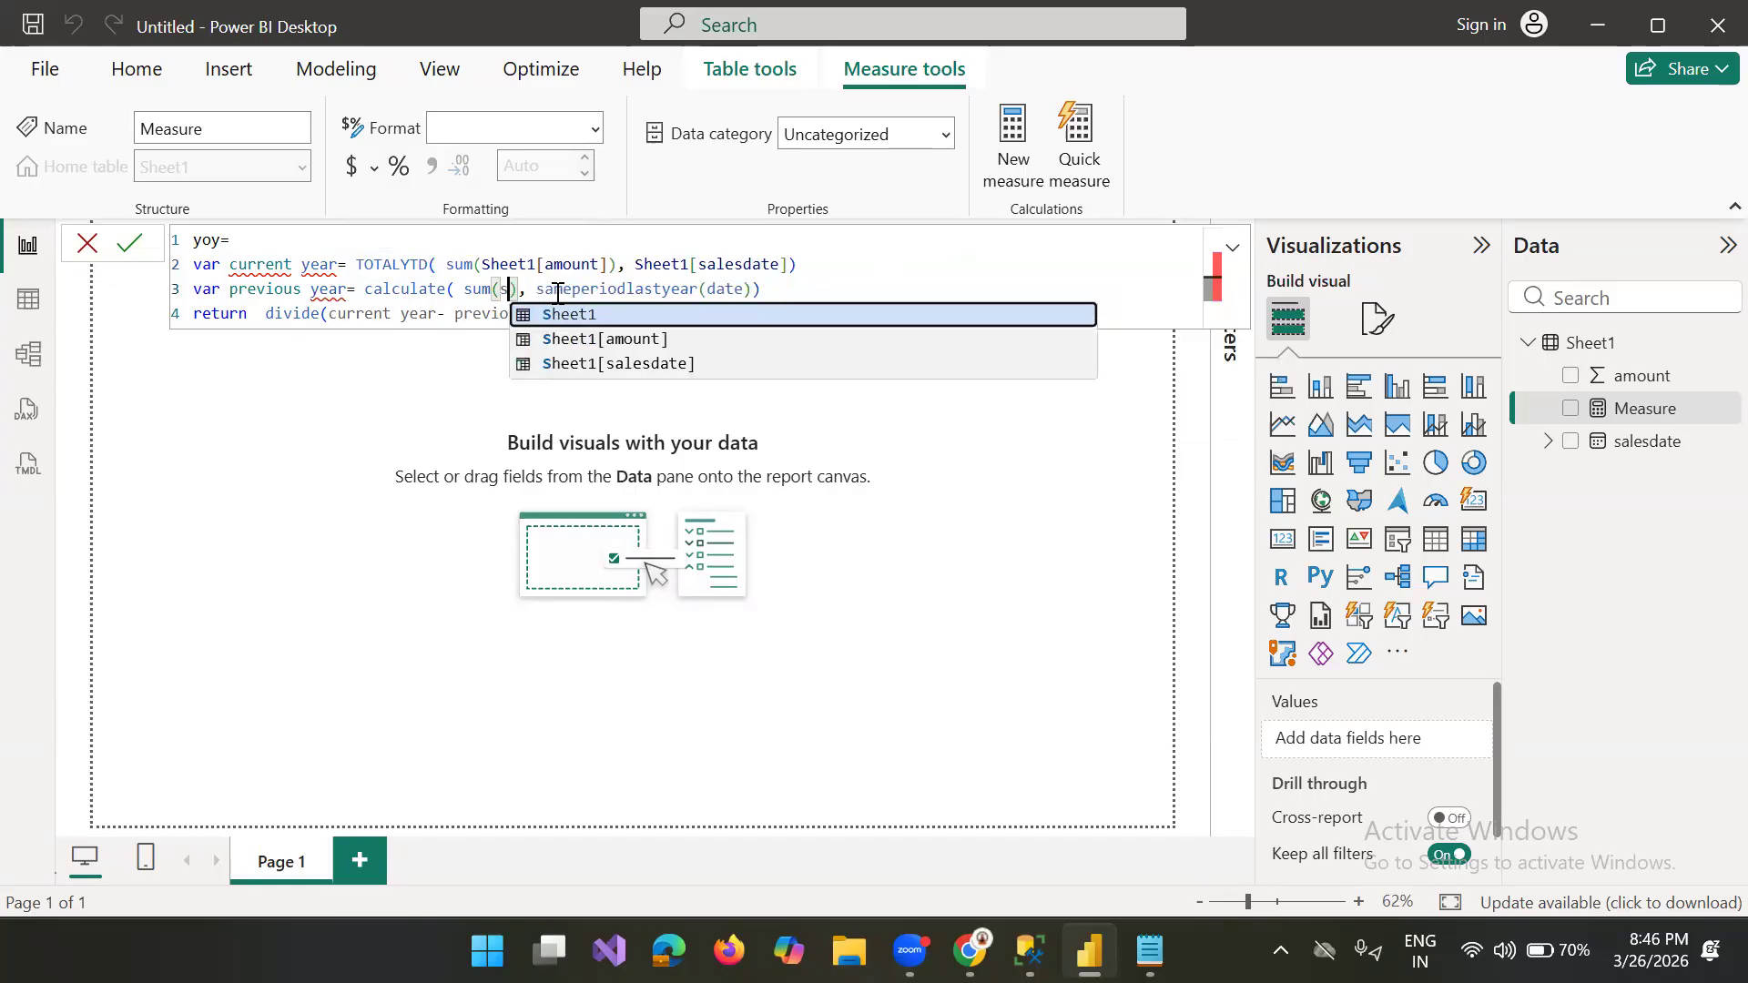
click(590, 338)
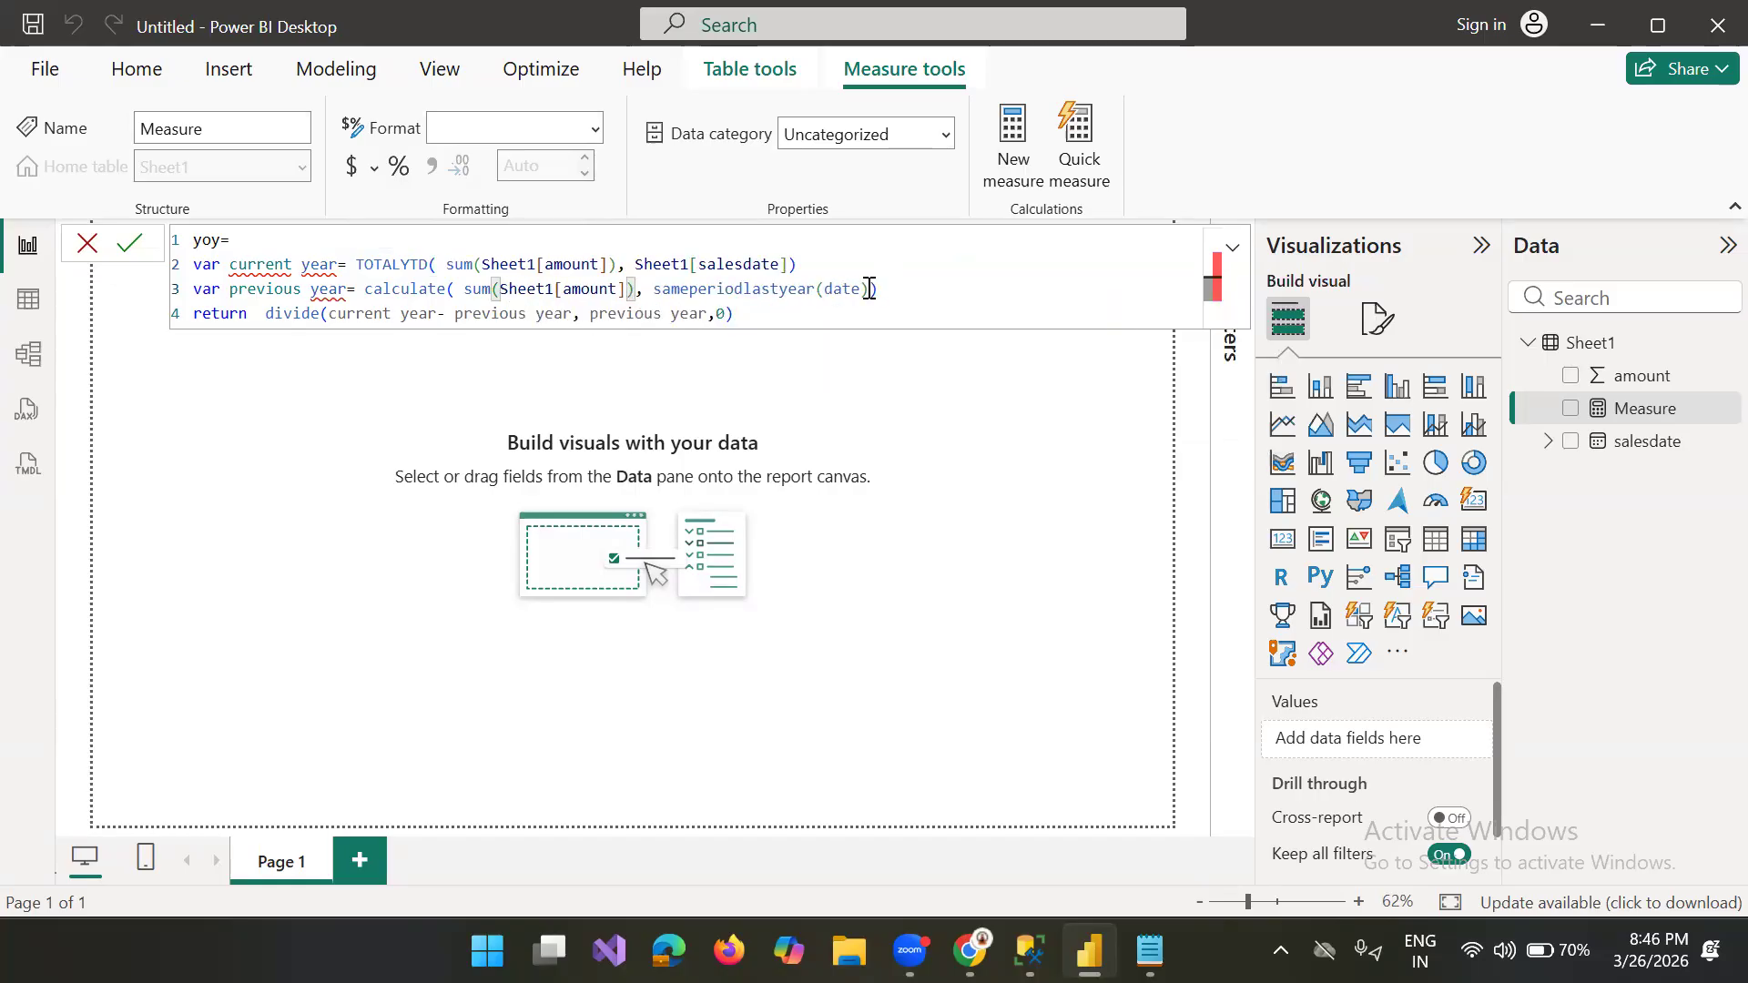
Step: Replace date with Sheet1[salesdate] inside sameperiodlastyear in the var previous year line
click(863, 289)
key(BackSpace)
key(BackSpace)
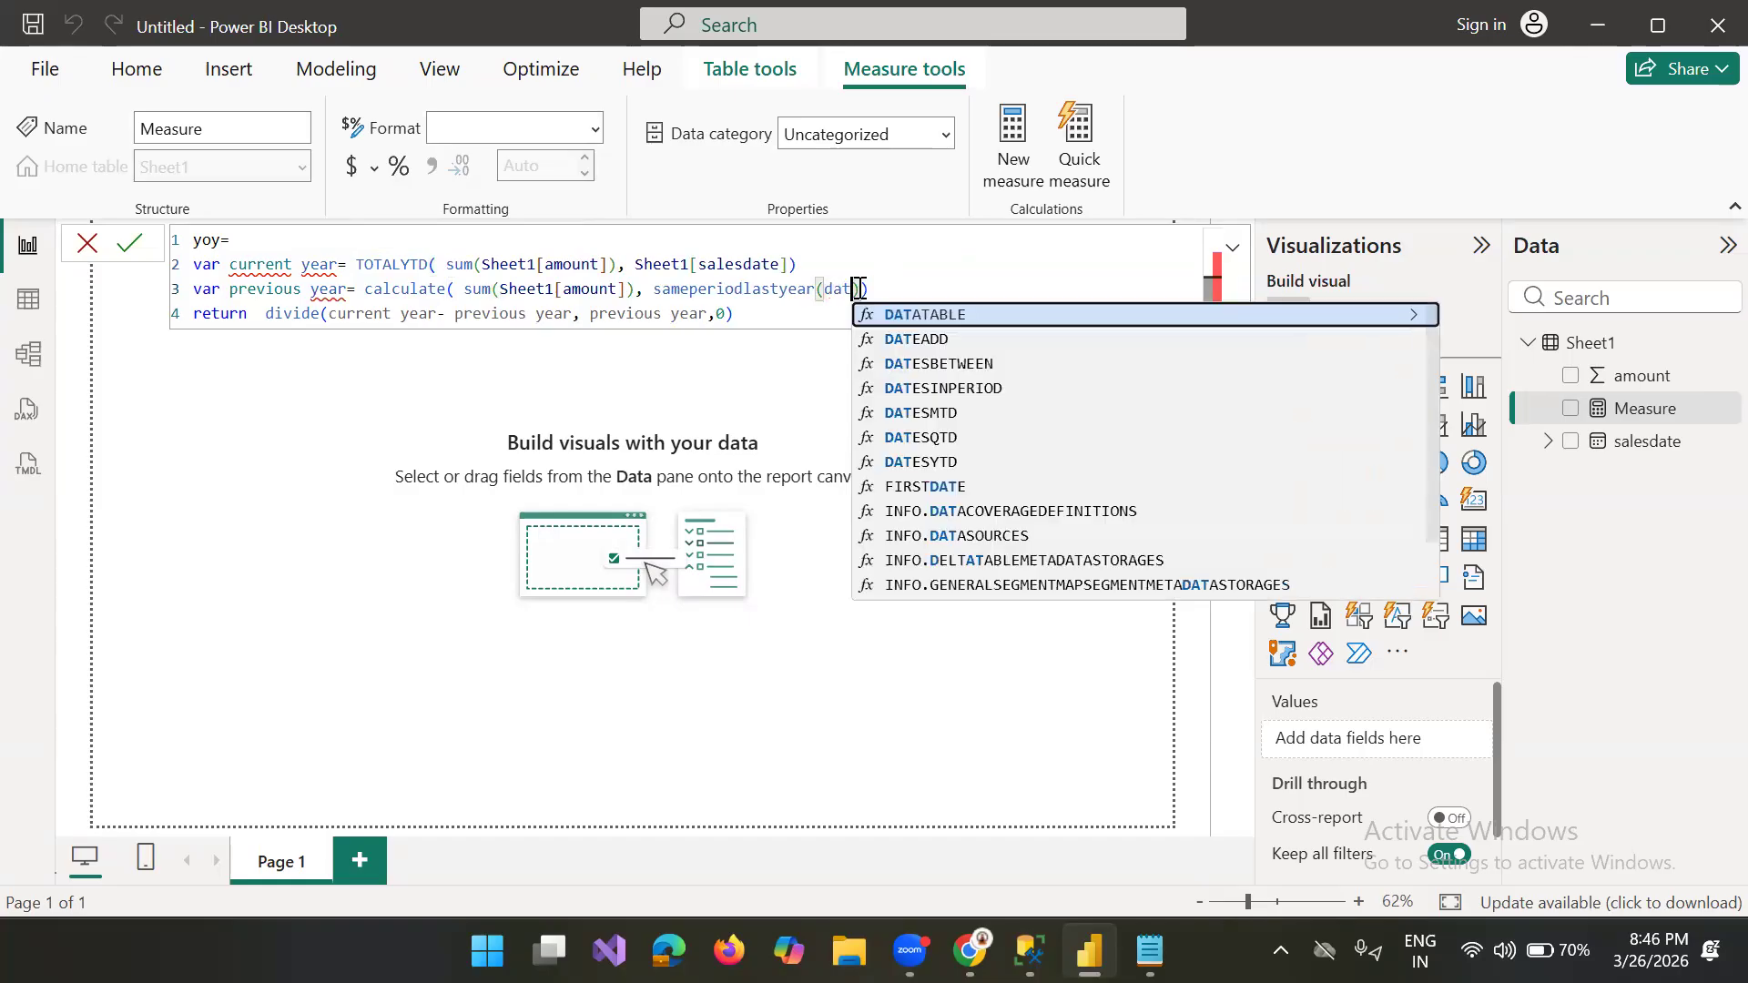
key(BackSpace)
key(BackSpace)
text(sa)
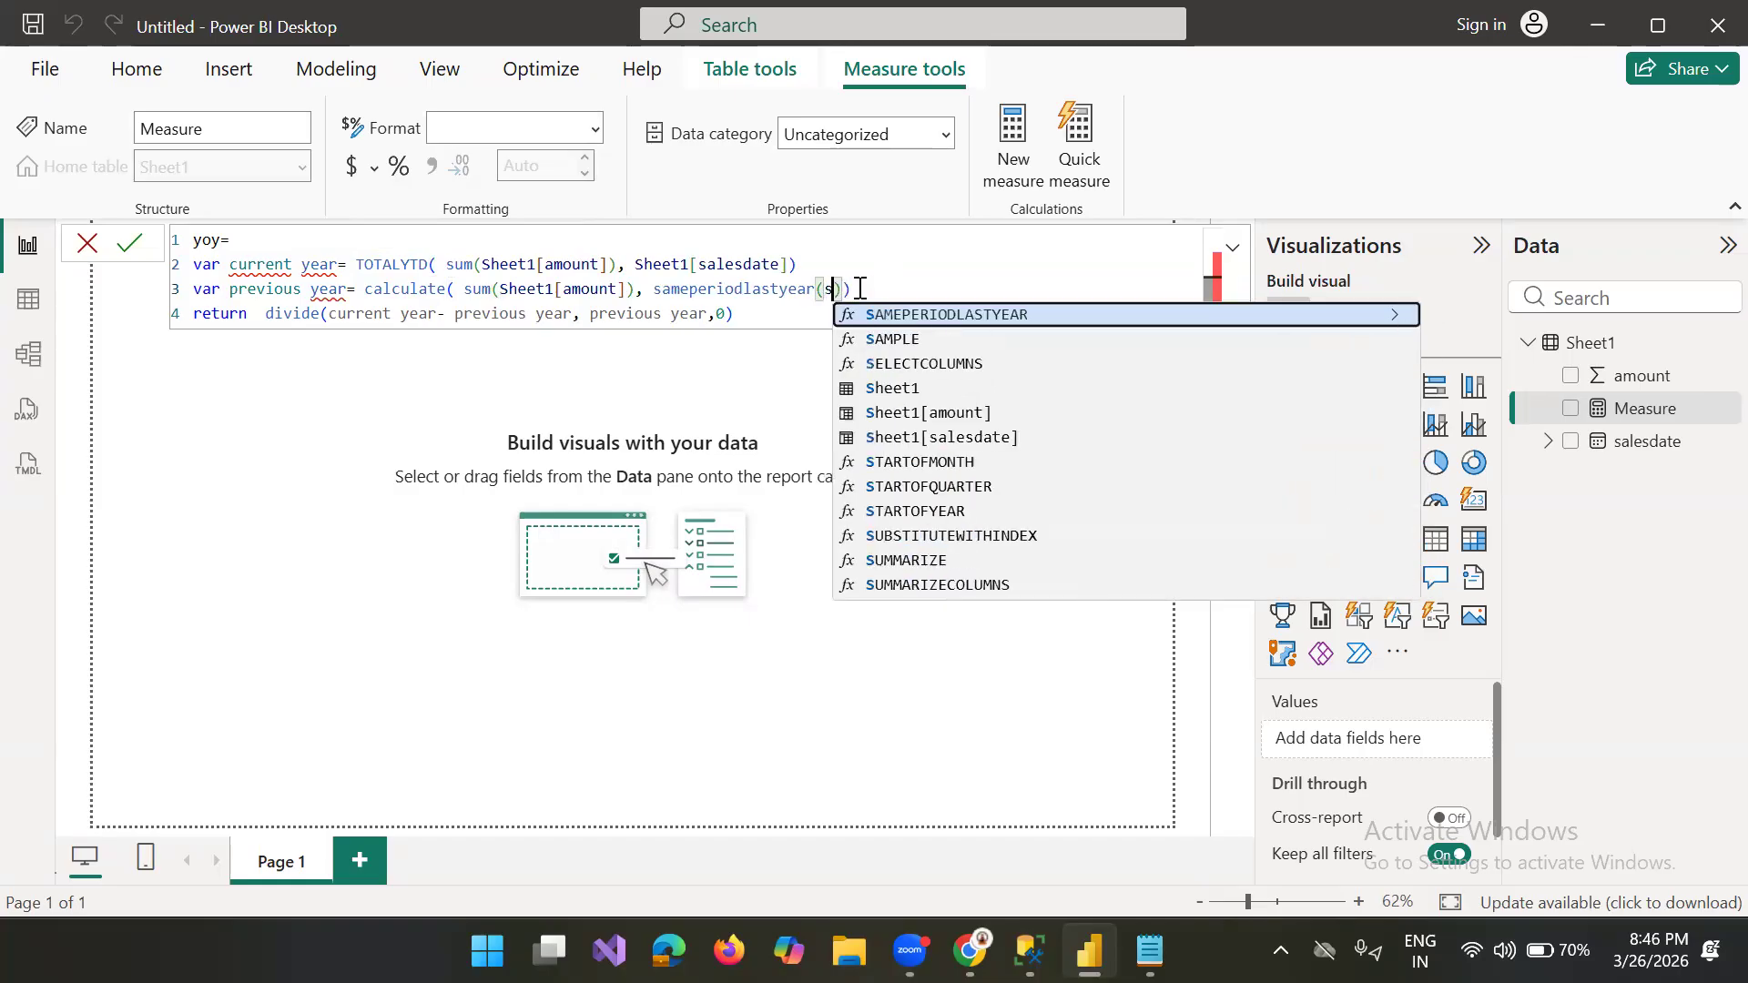
click(996, 377)
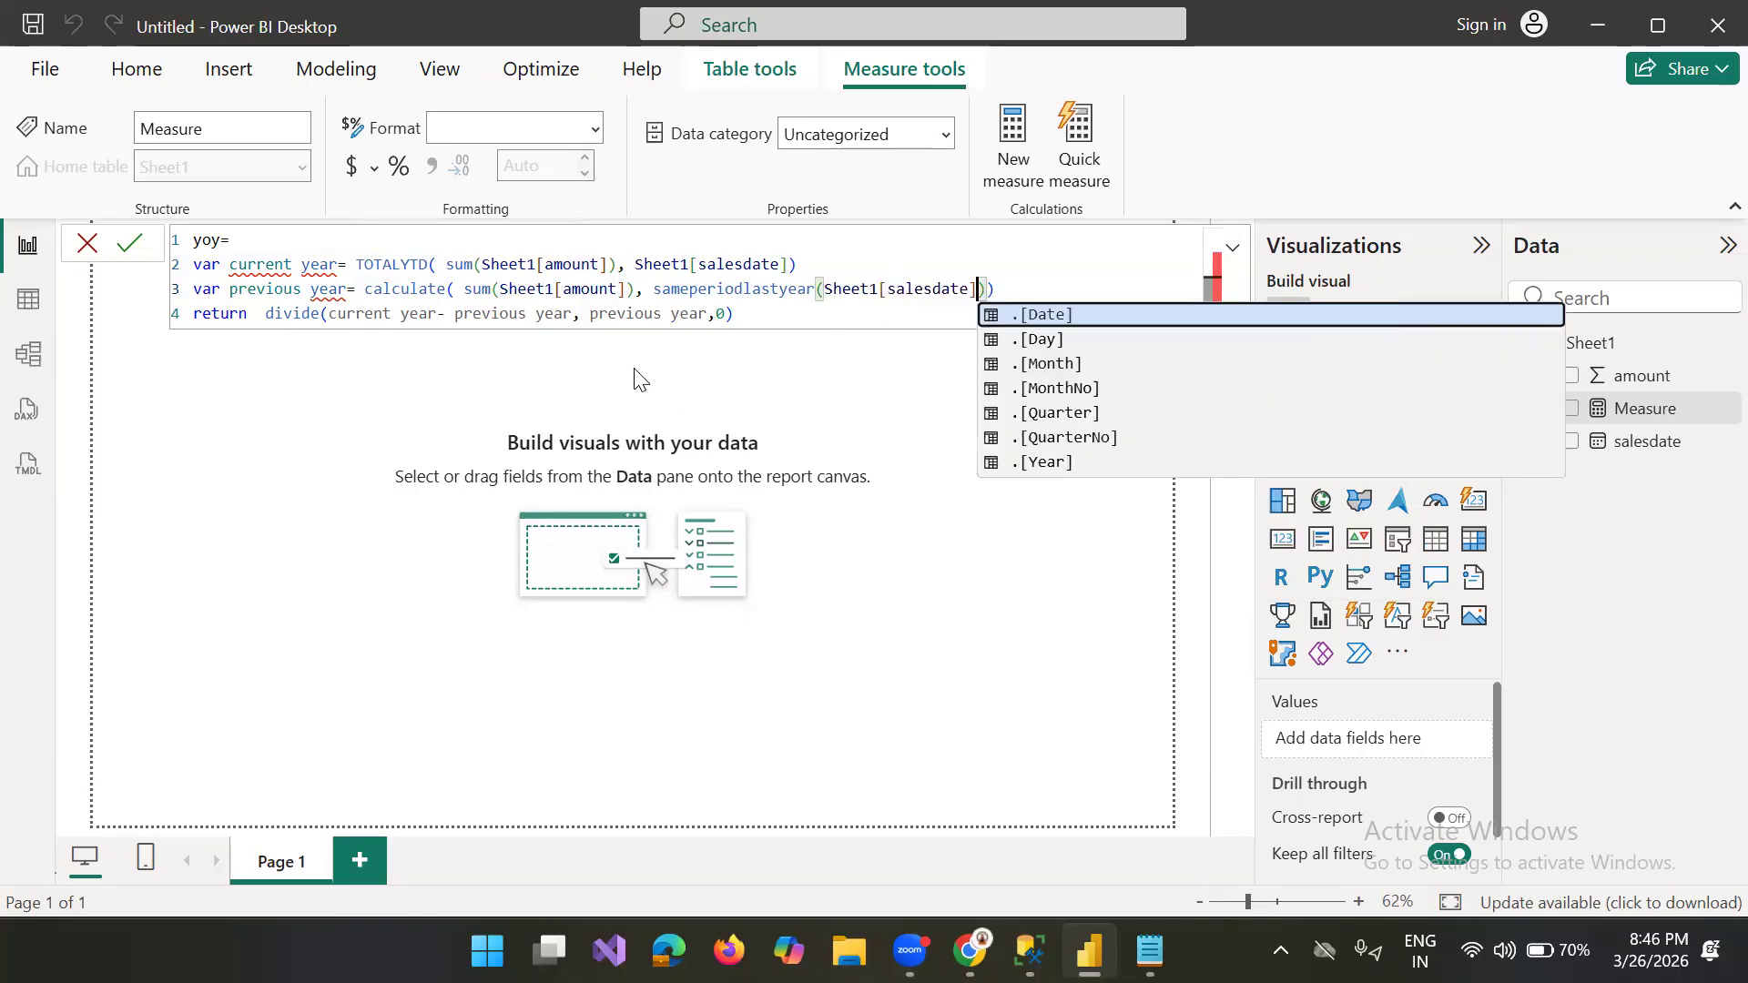
Step: Rename the two declared variables with underscores as current_year and previous_year
click(792, 318)
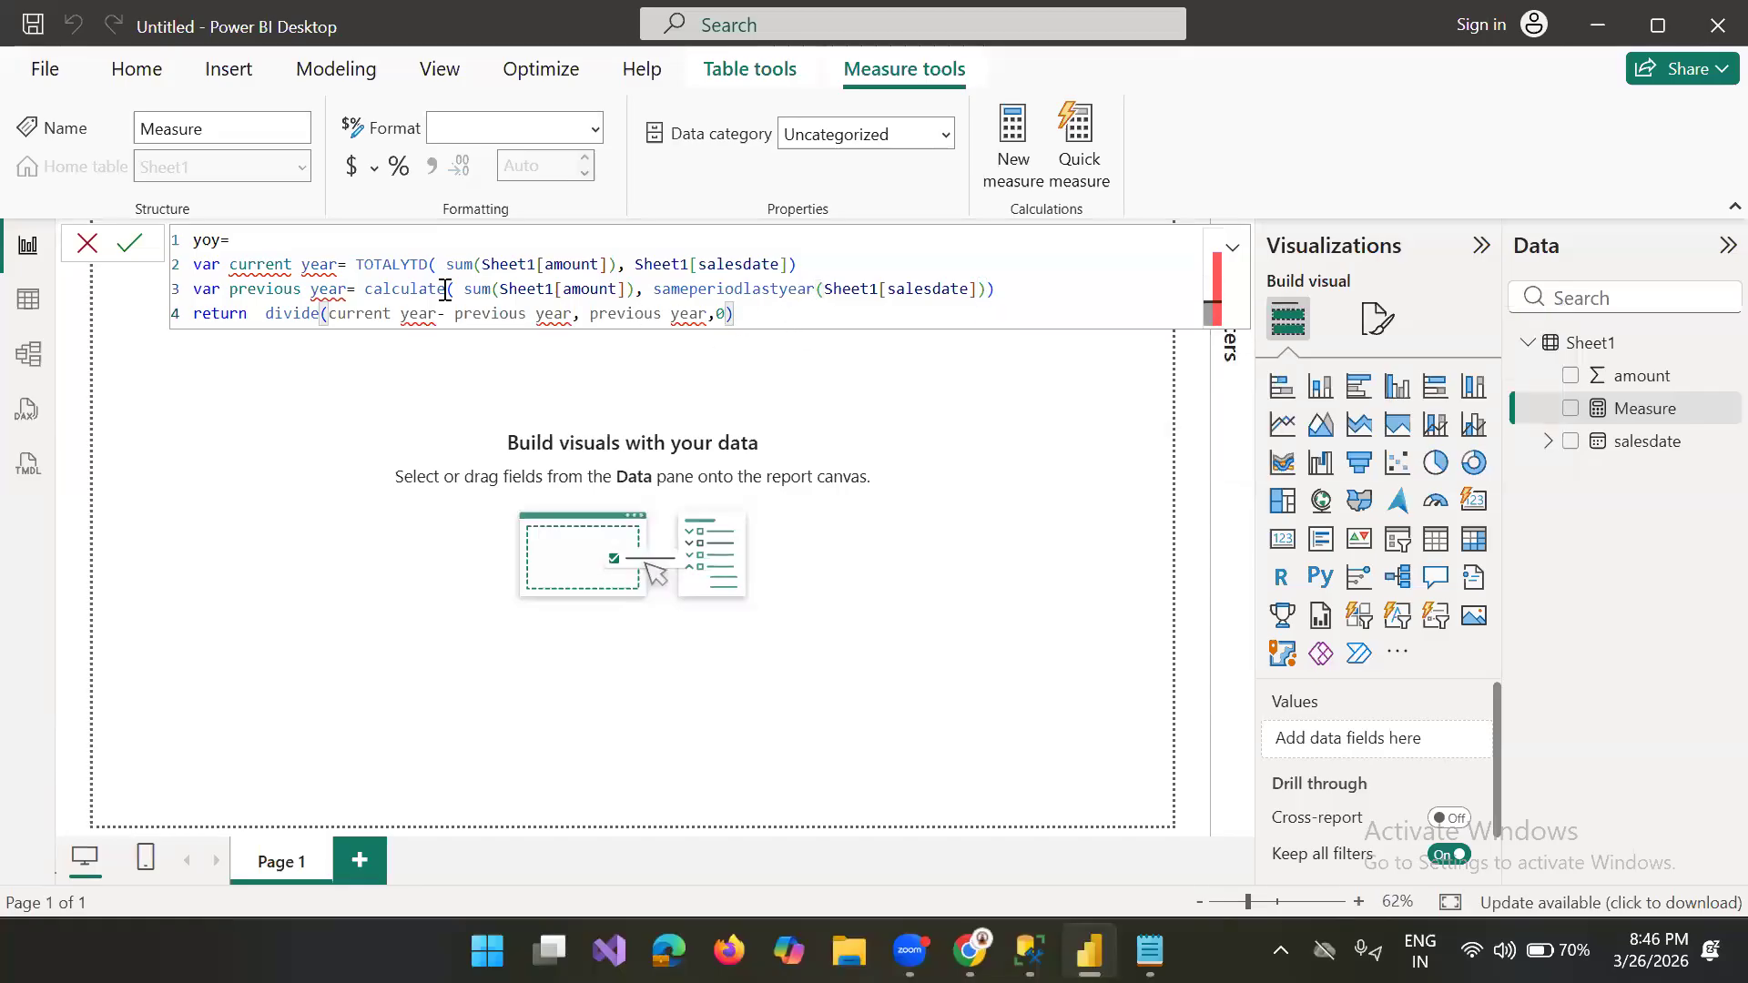
click(384, 307)
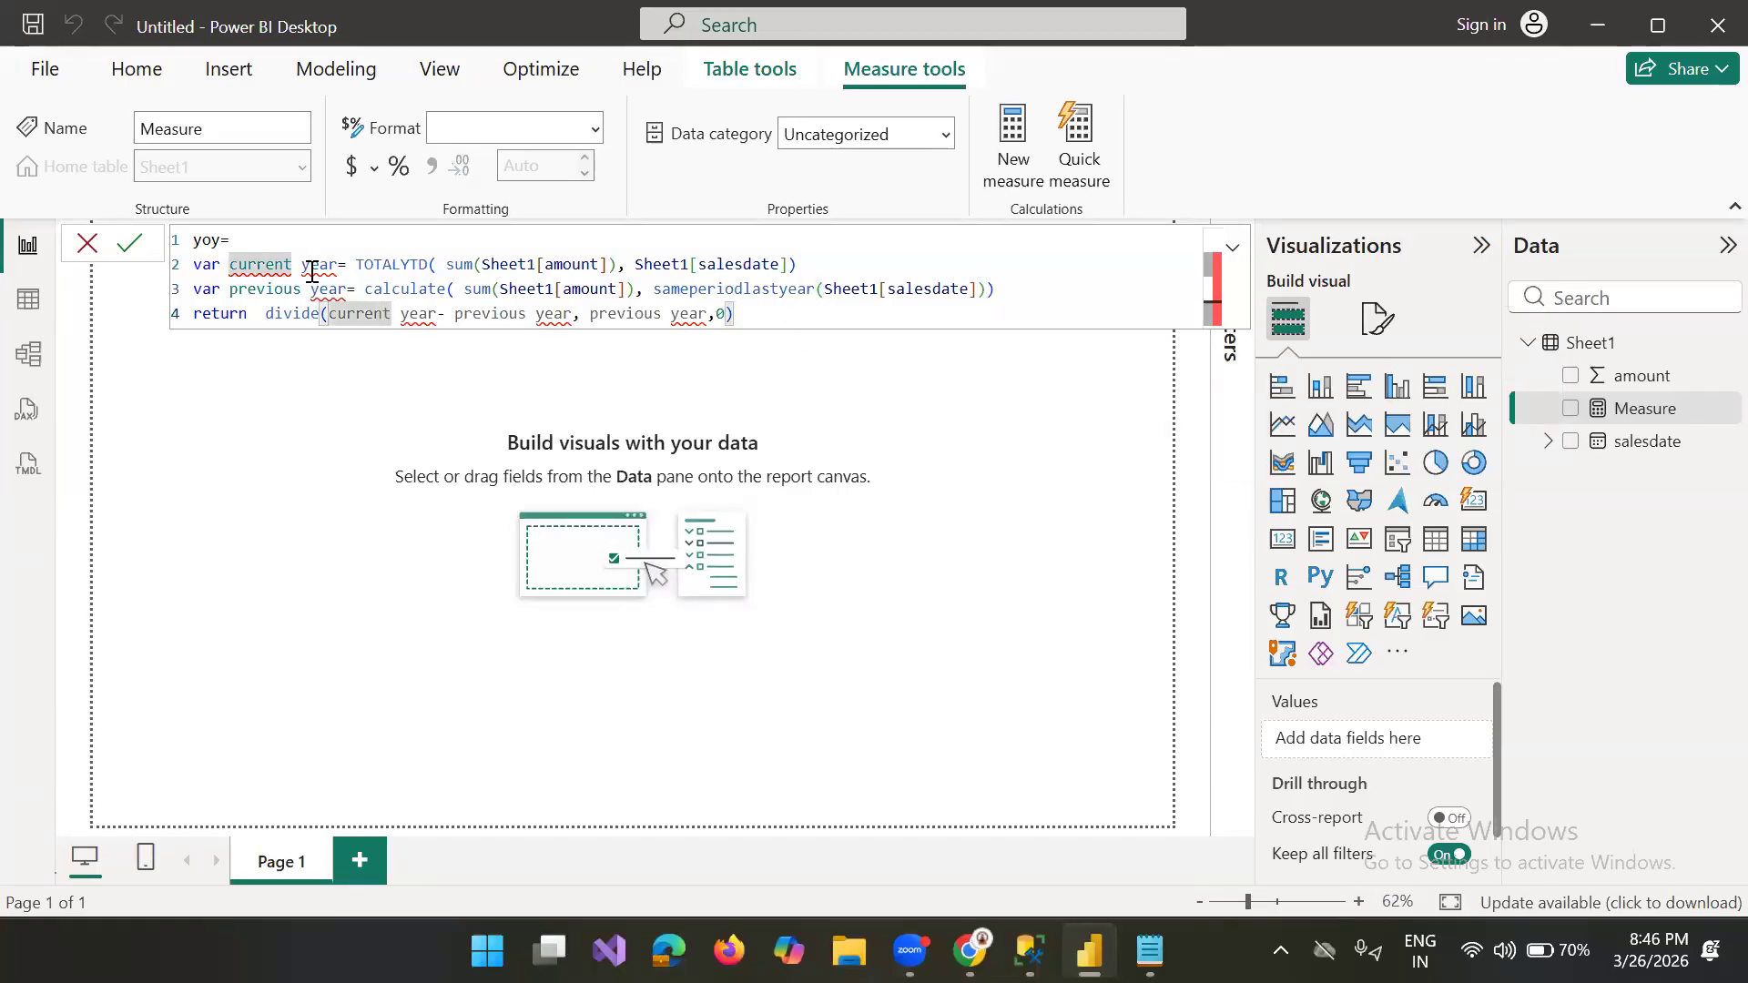
click(298, 265)
key(BackSpace)
text(_)
click(310, 289)
key(BackSpace)
text(_)
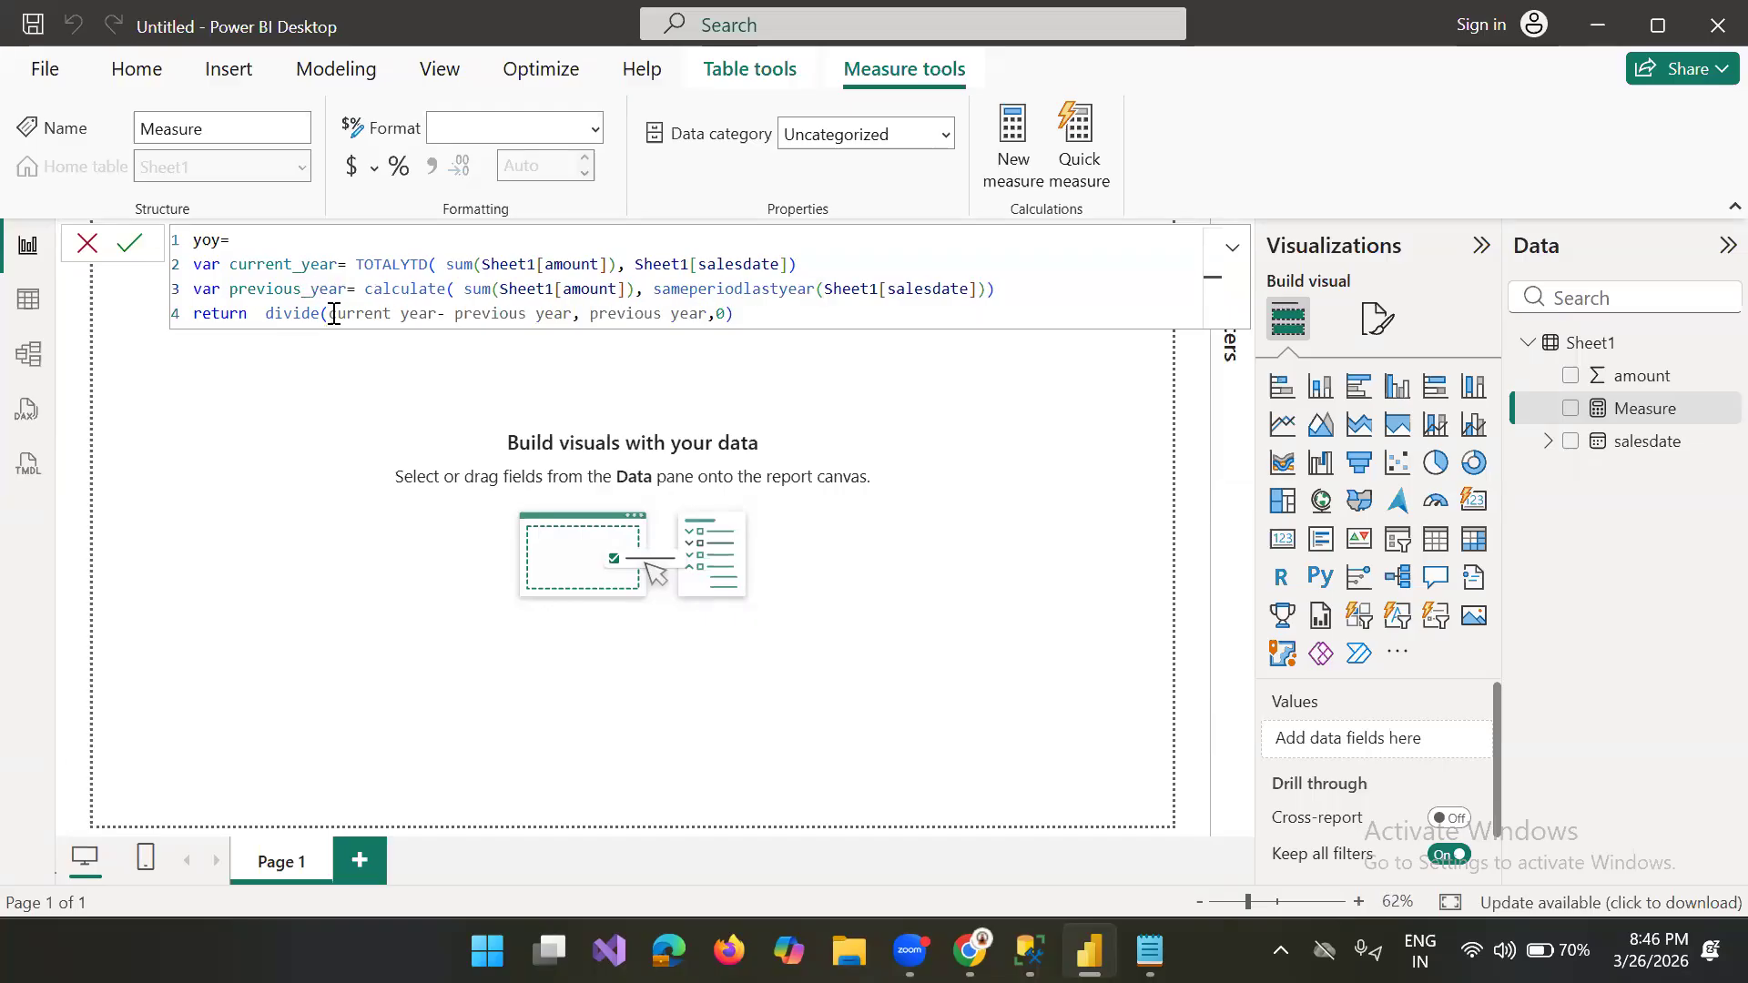
Step: Change the variable references in the return line's divide to current_year and previous_year
click(407, 313)
key(BackSpace)
text(_)
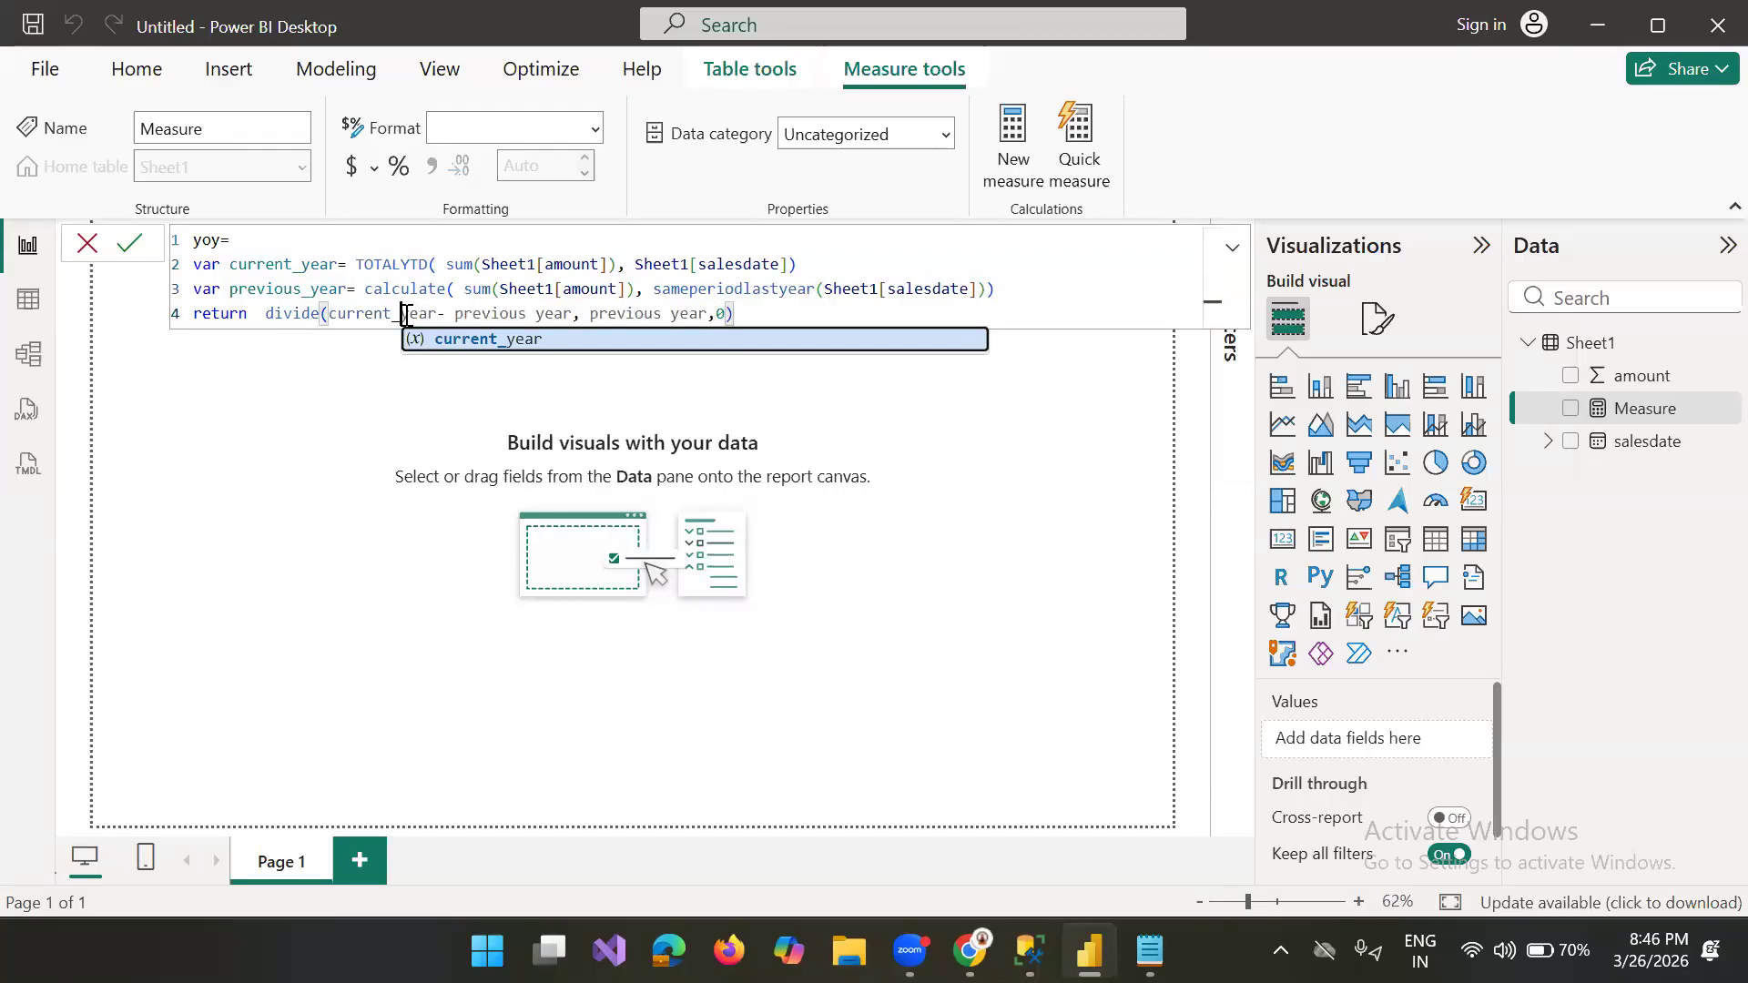
click(538, 313)
key(BackSpace)
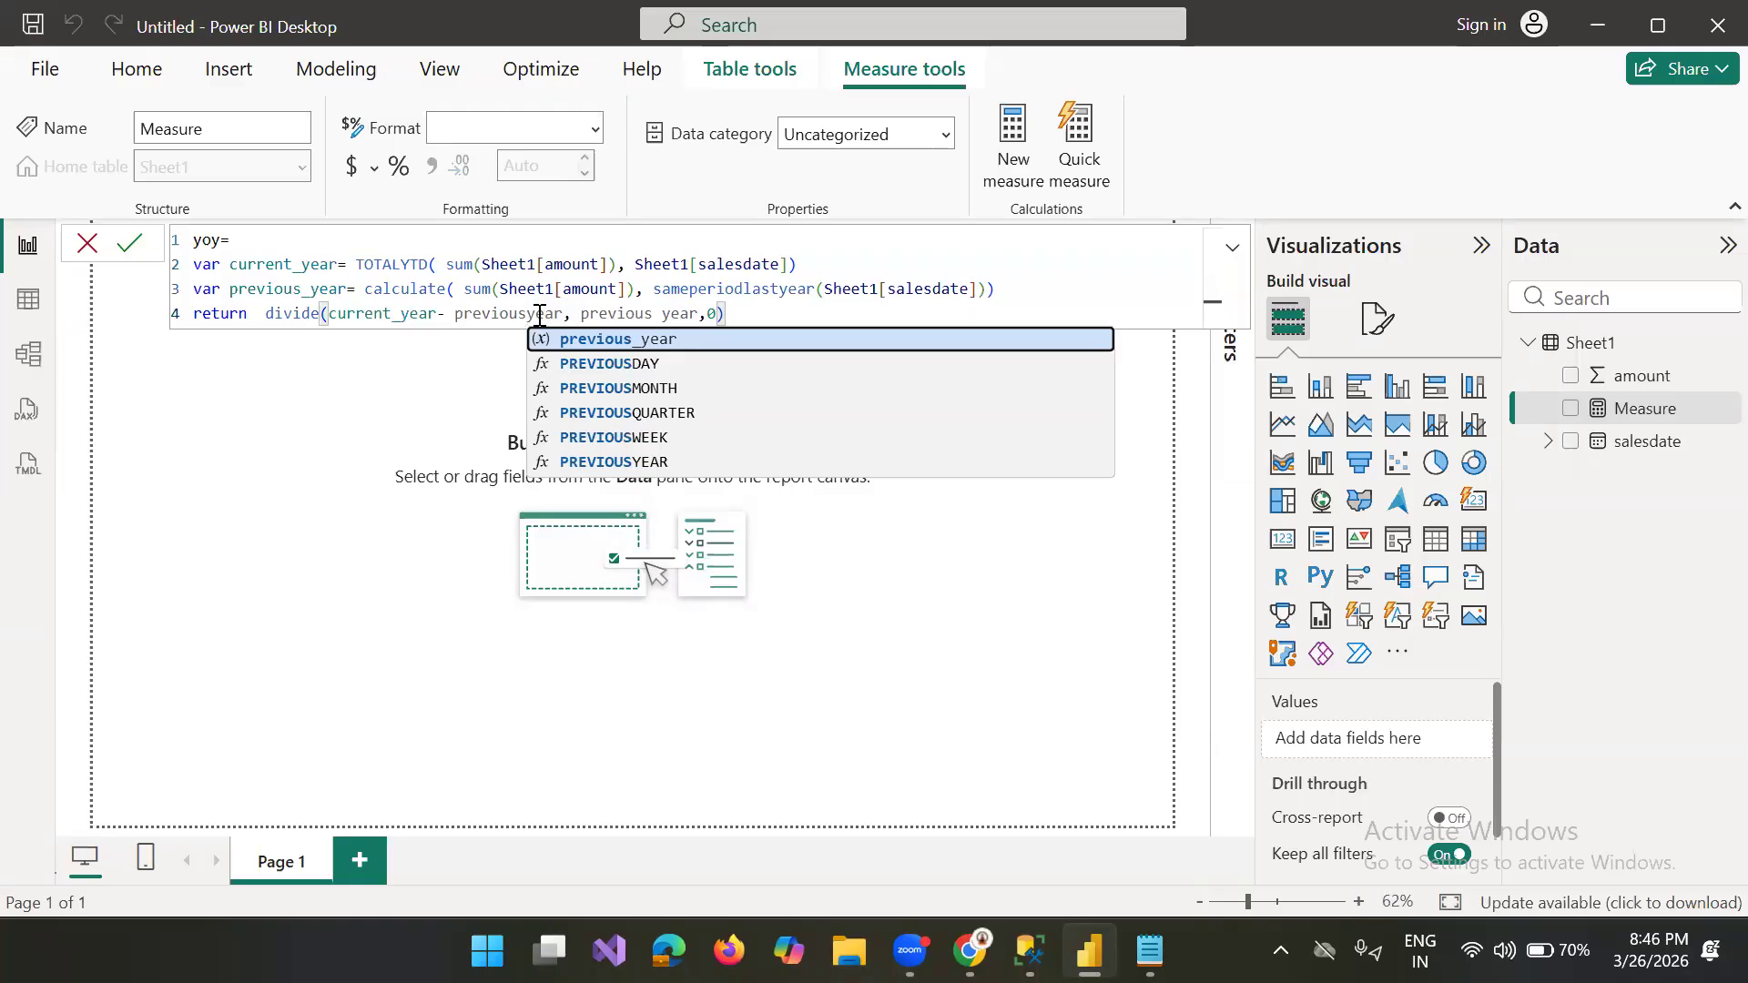
text(_)
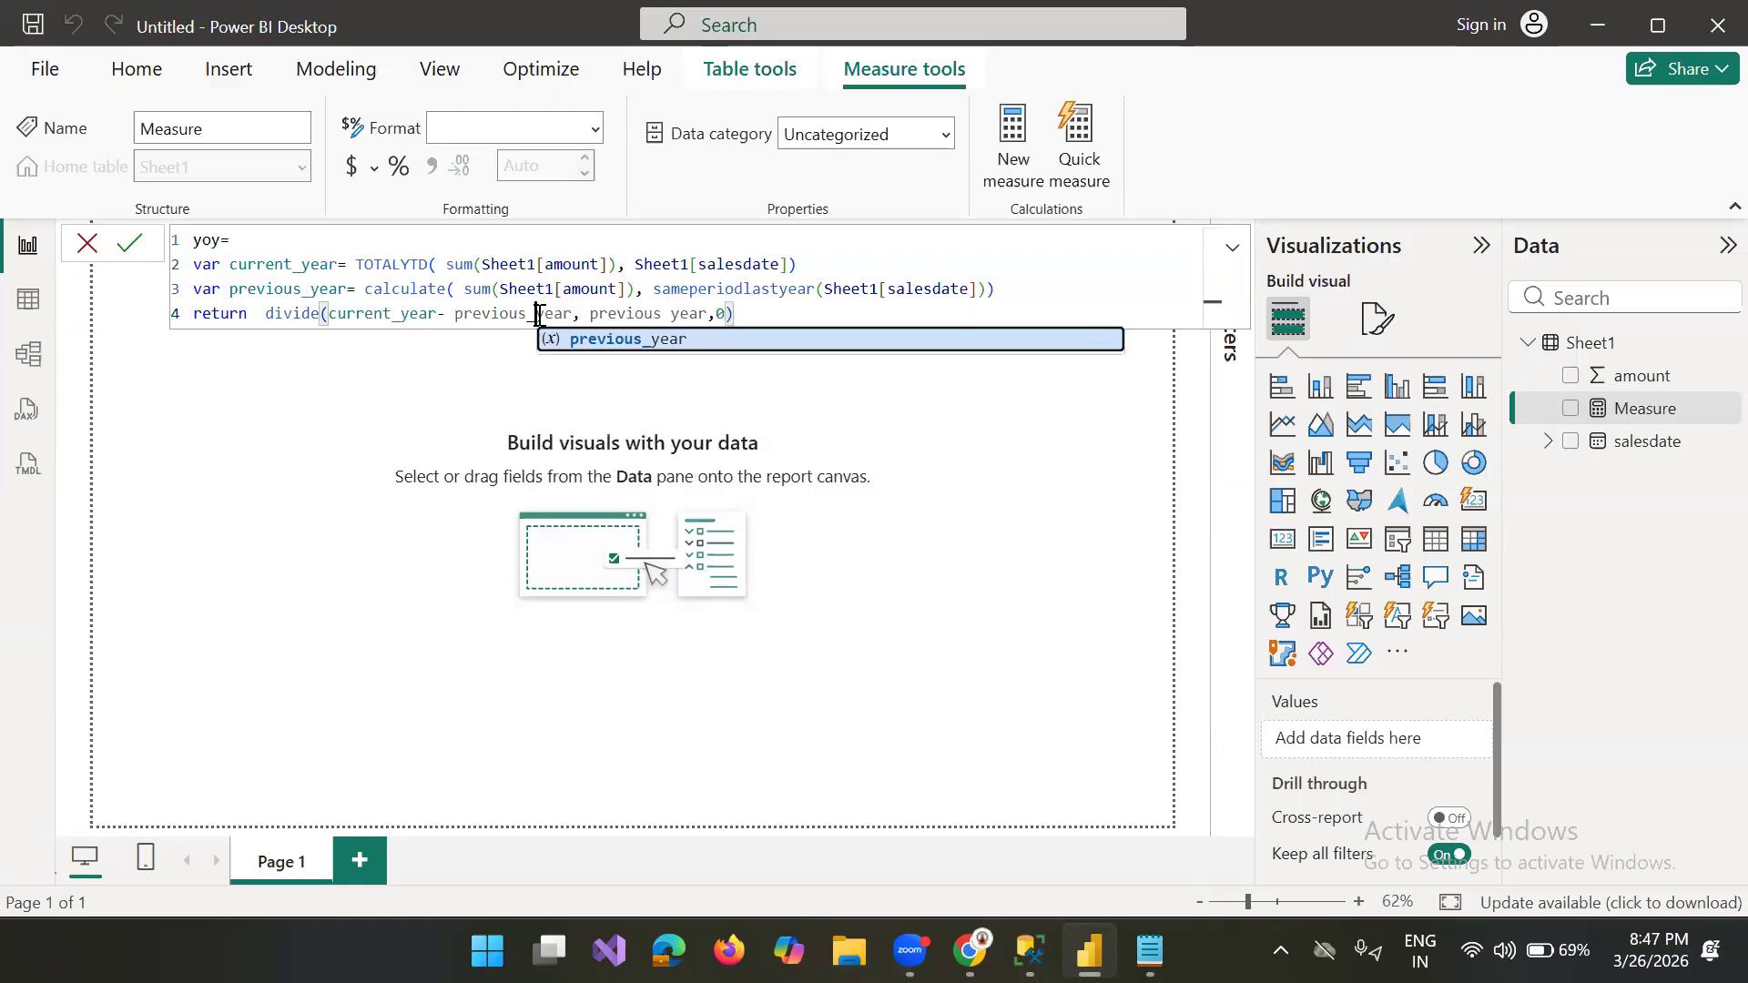
click(672, 314)
text(_)
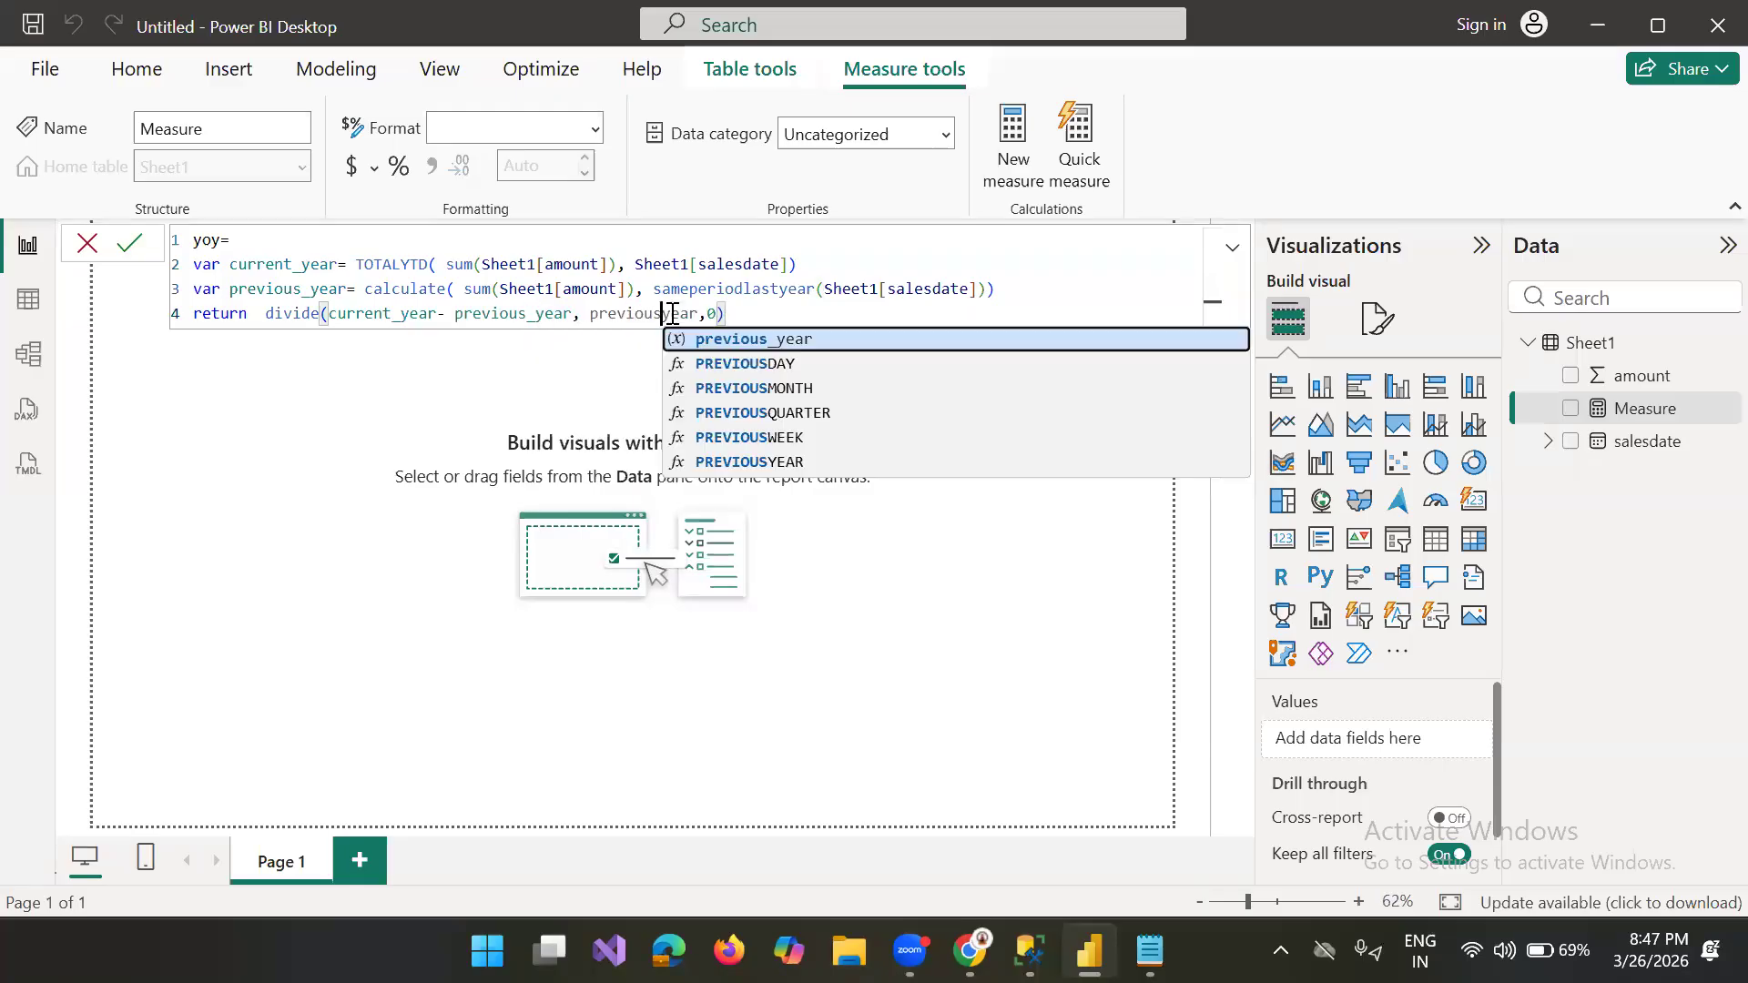
Step: Remove the alternate result 0 from the divide function and commit the yoy measure
click(729, 313)
key(BackSpace)
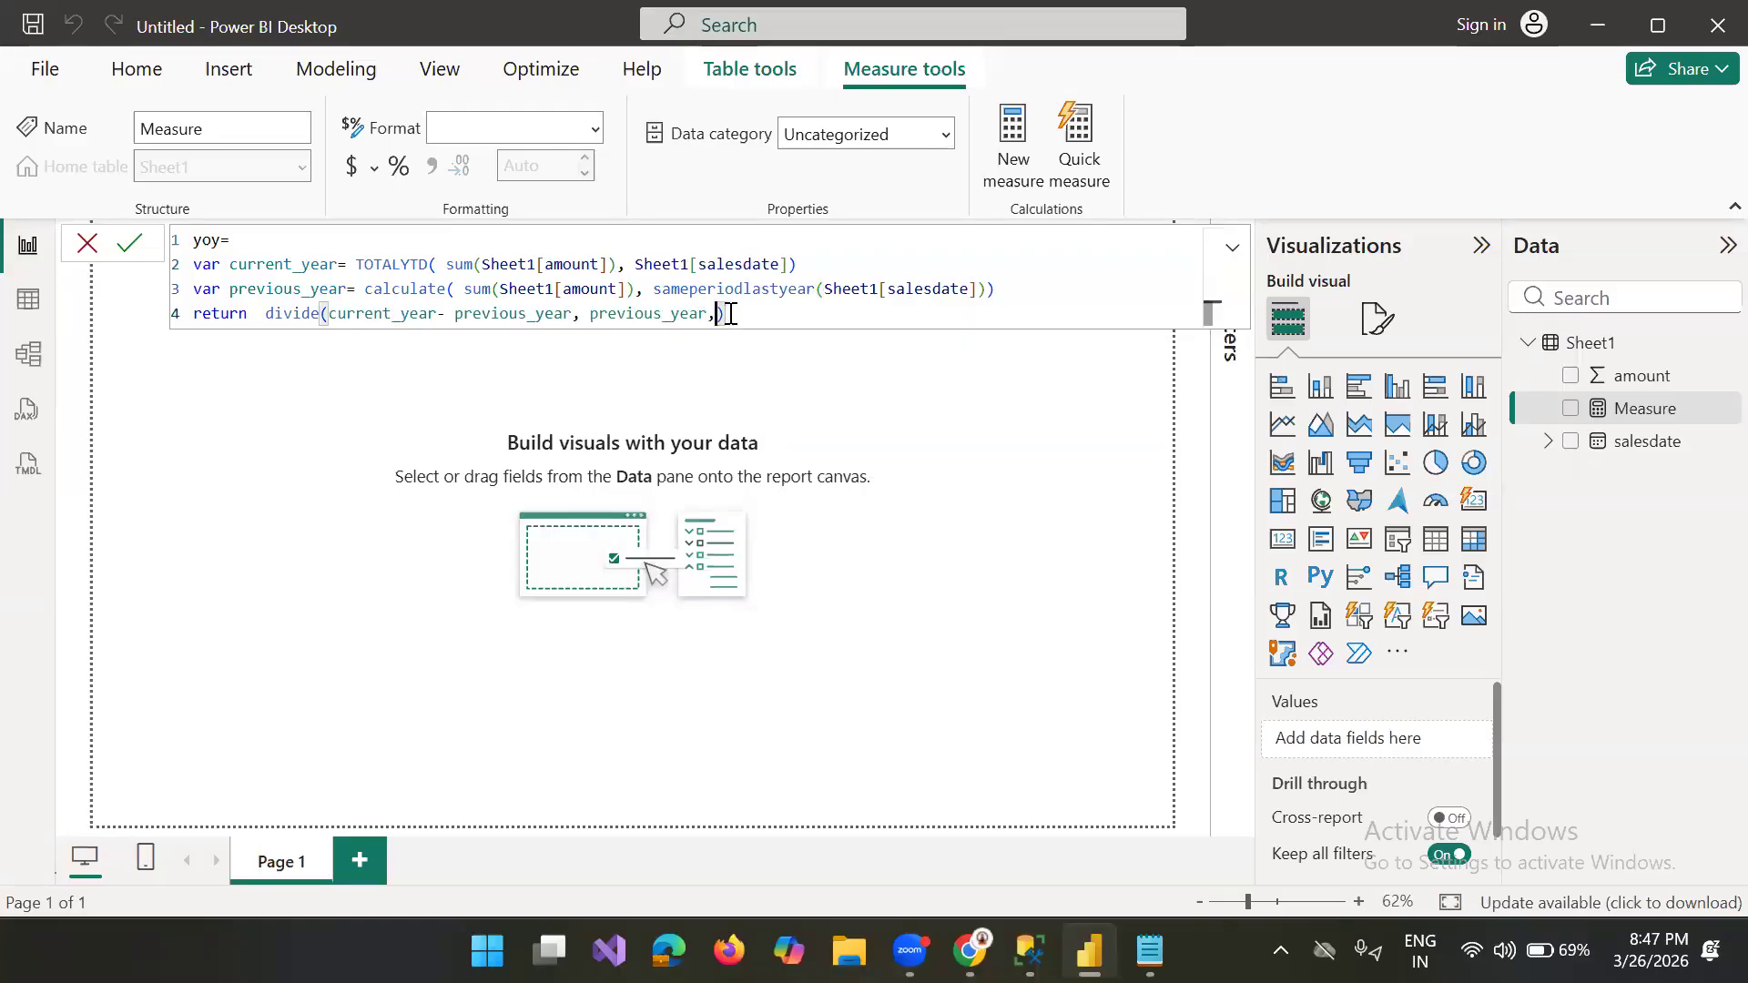
key(BackSpace)
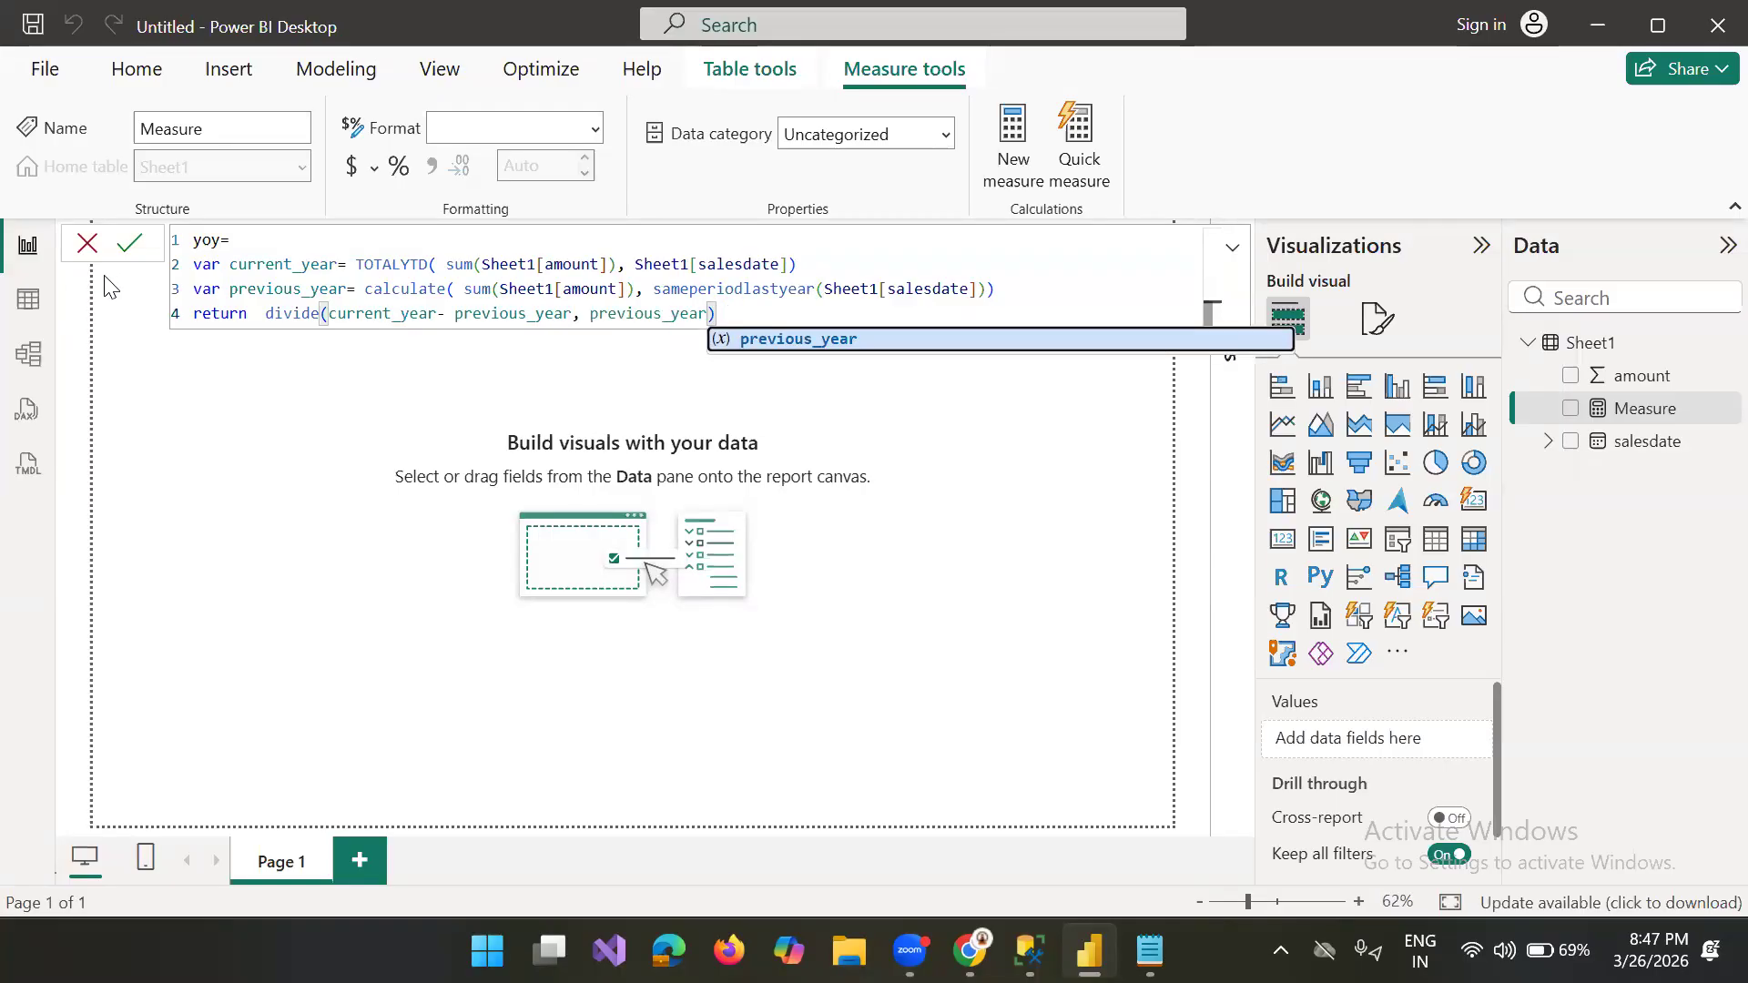
click(122, 253)
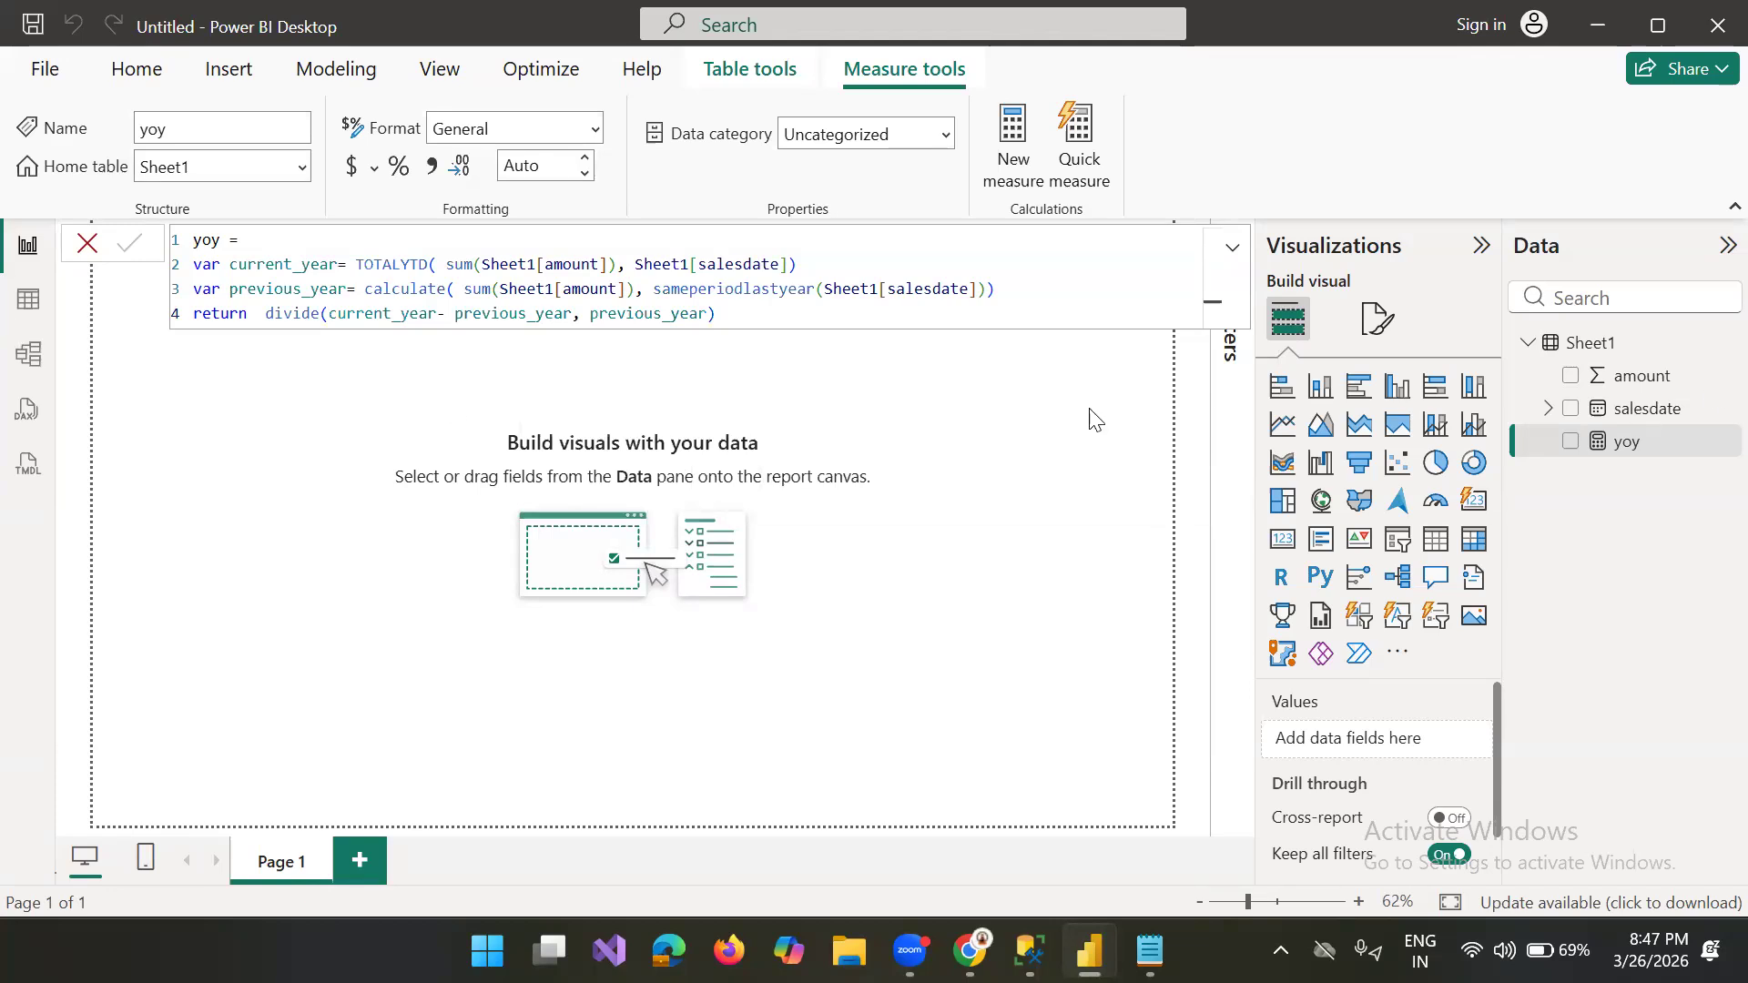
Step: Build a table visual of salesdate with only the Year level, add the yoy measure, and enlarge the table
click(1527, 467)
drag(1640, 415, 656, 405)
click(1436, 539)
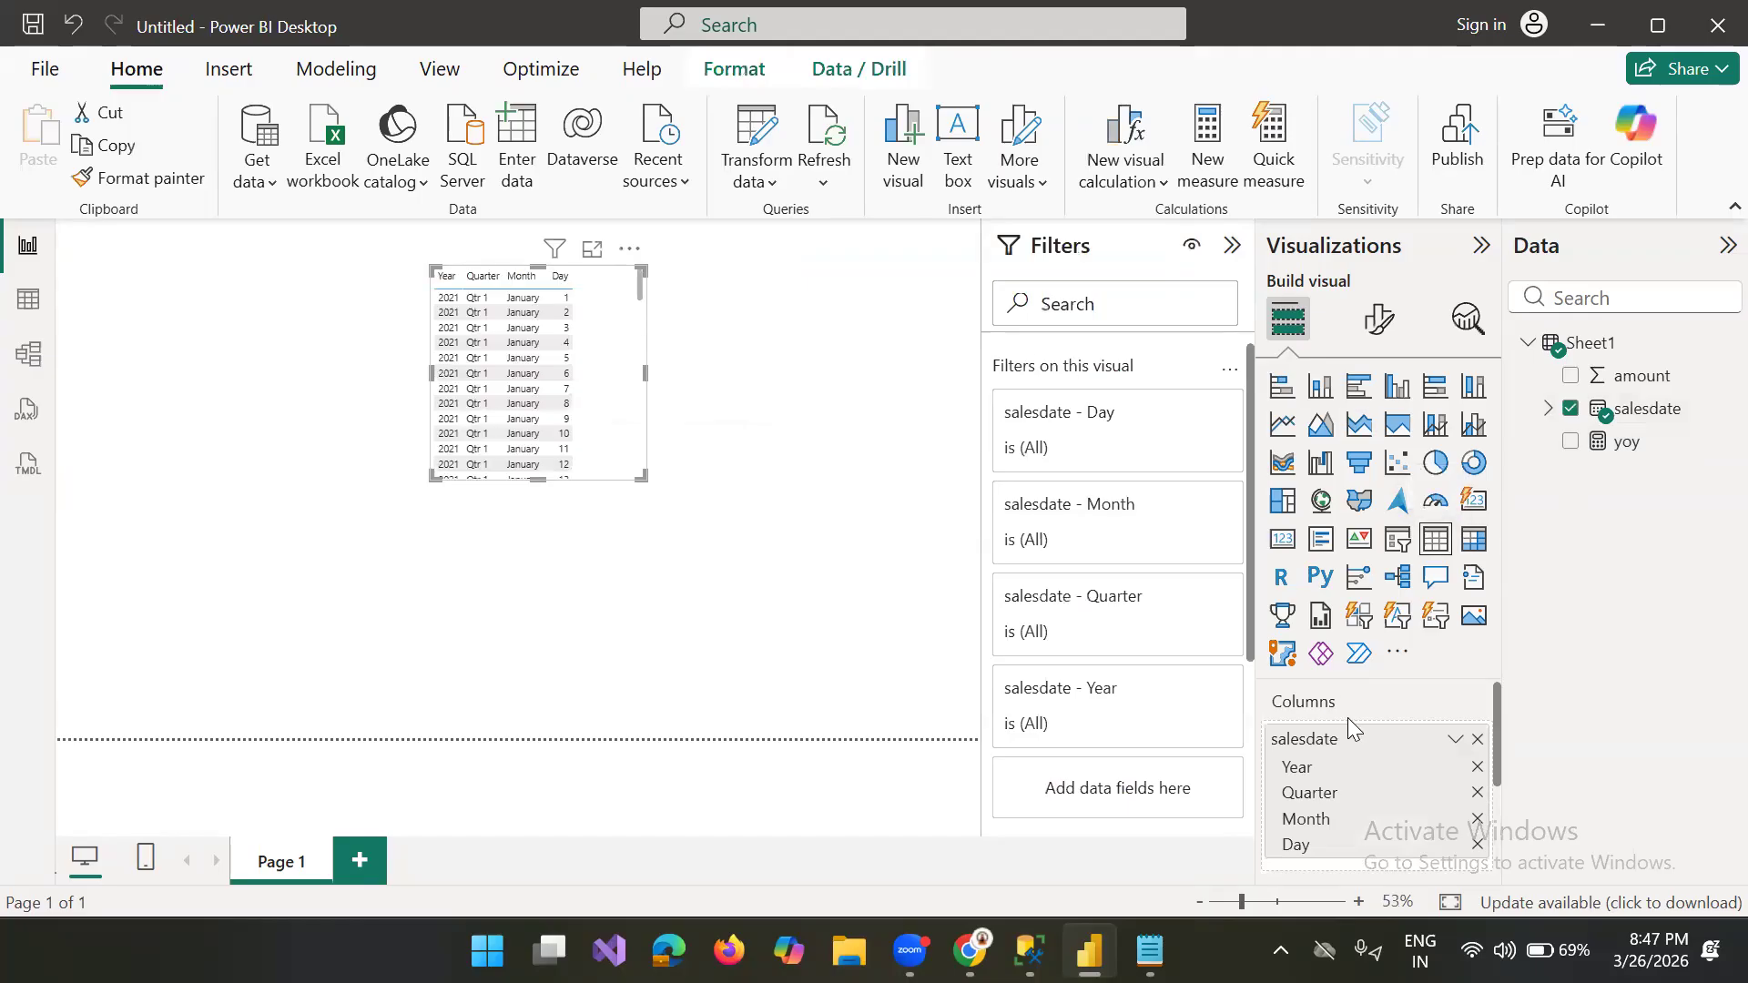
click(1477, 793)
click(1477, 793)
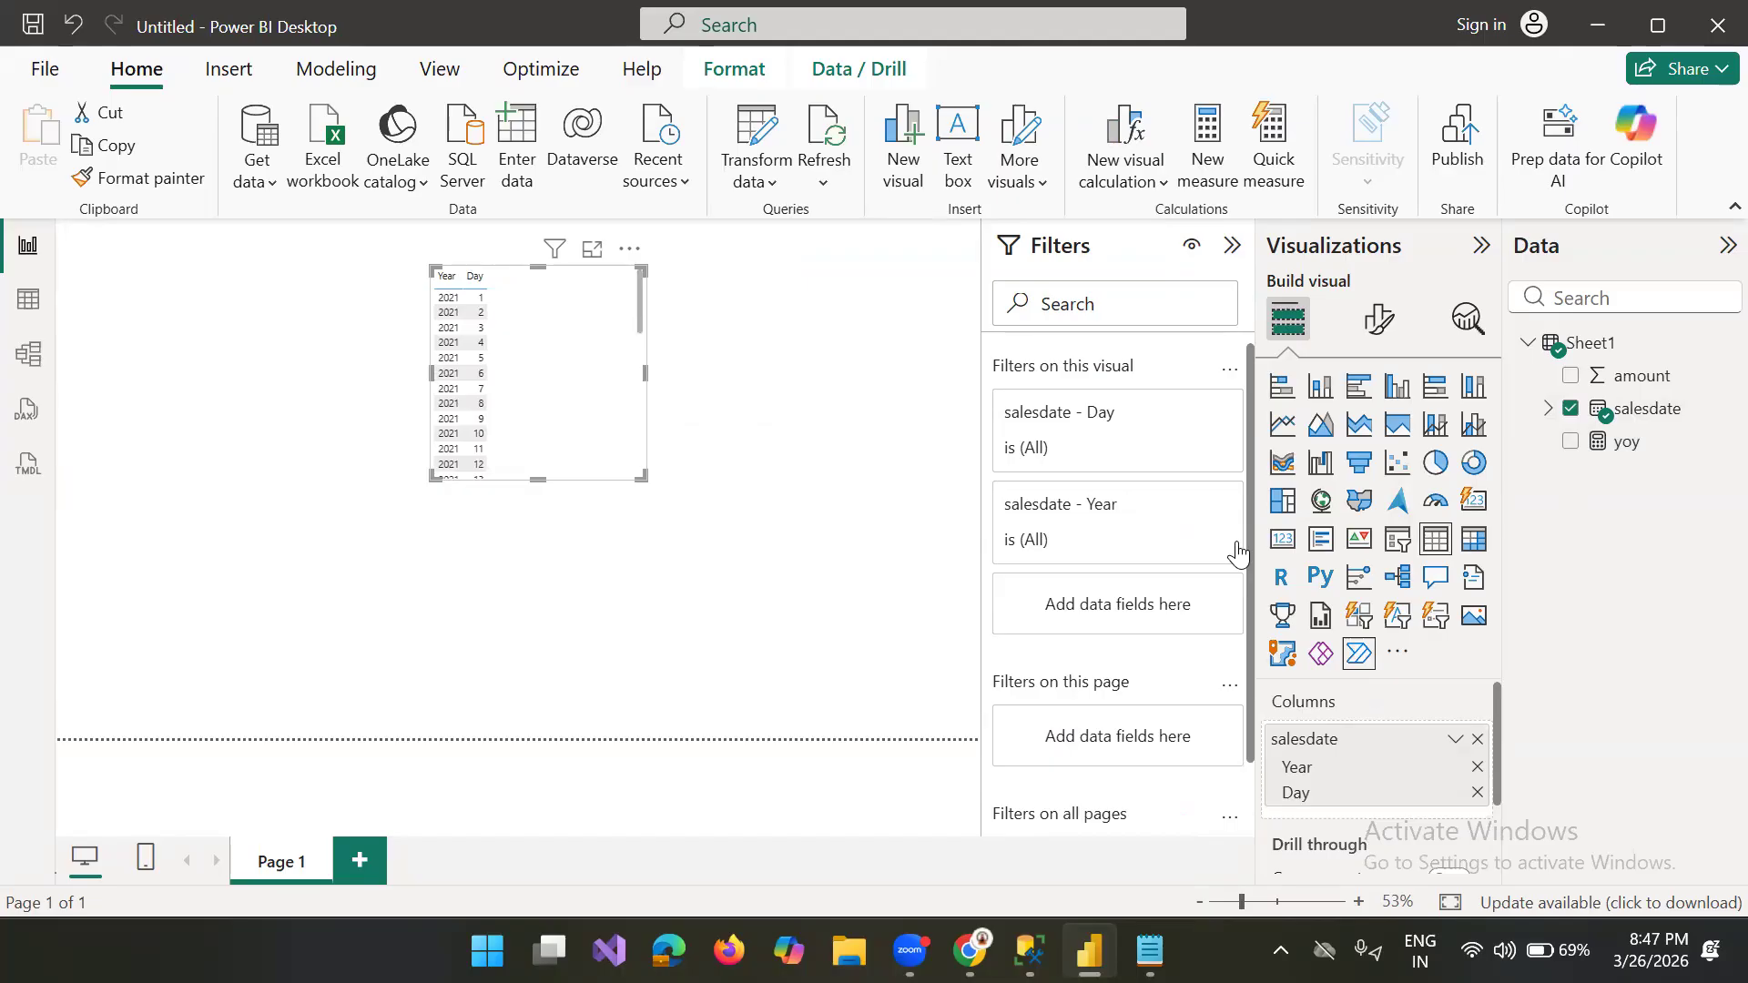
click(1477, 793)
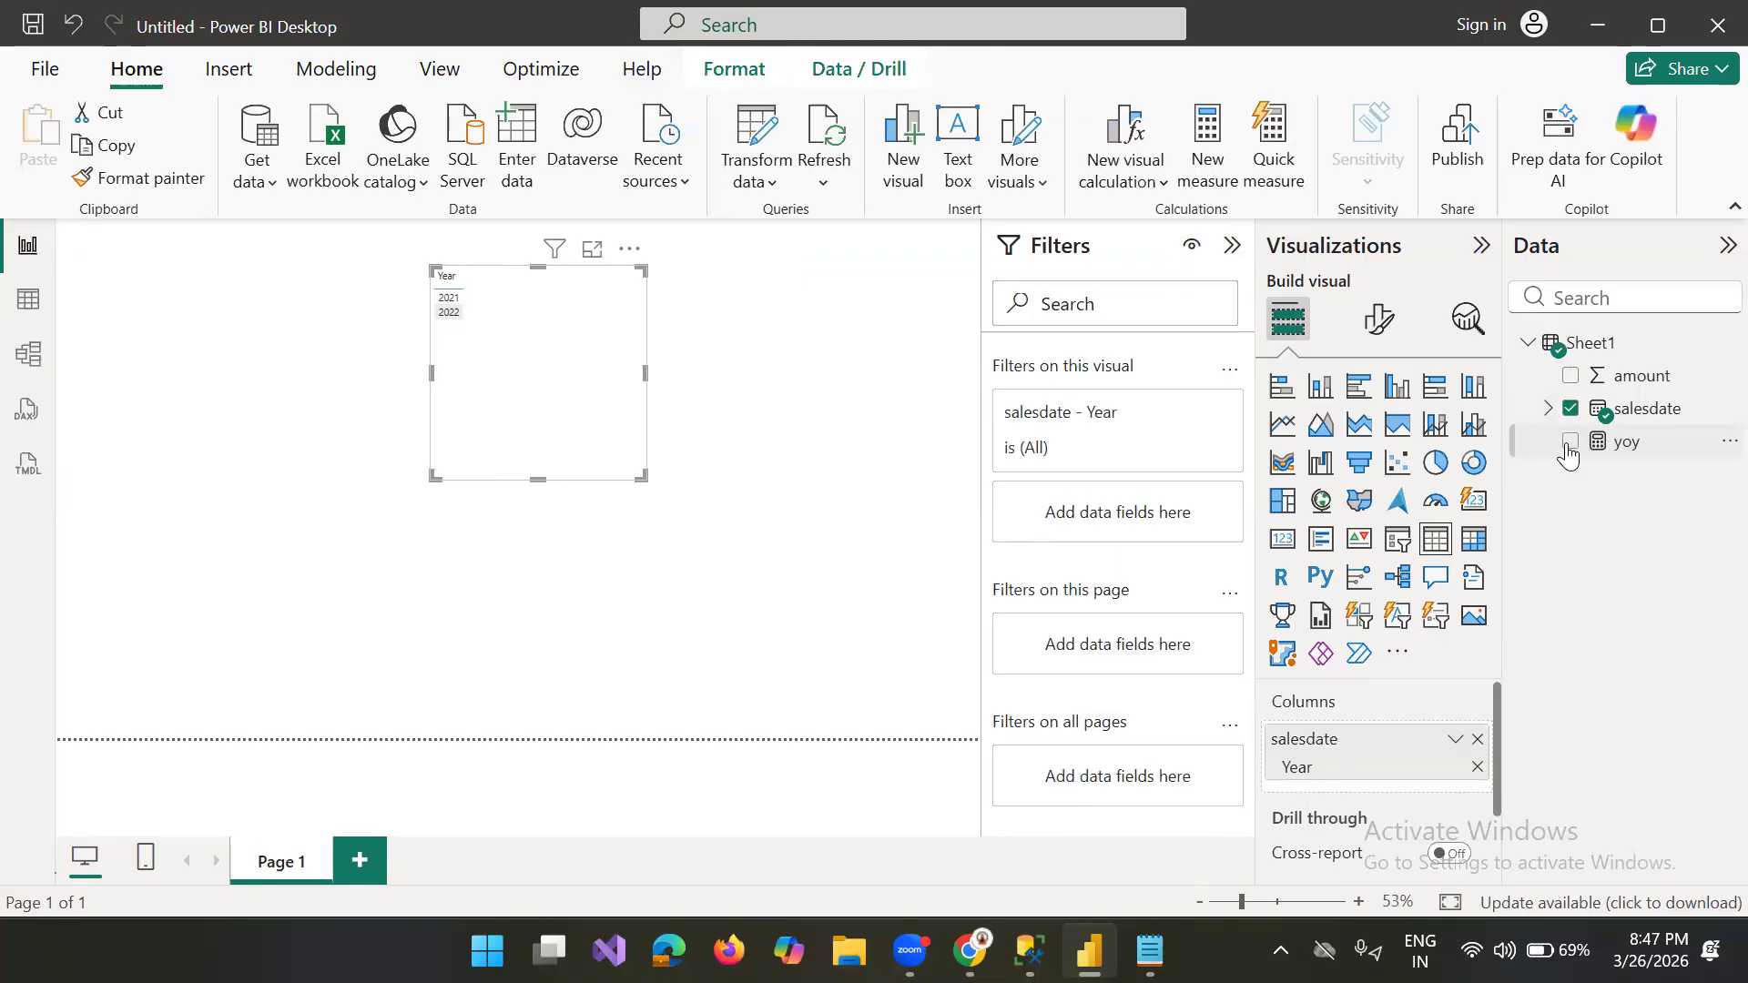
click(1571, 442)
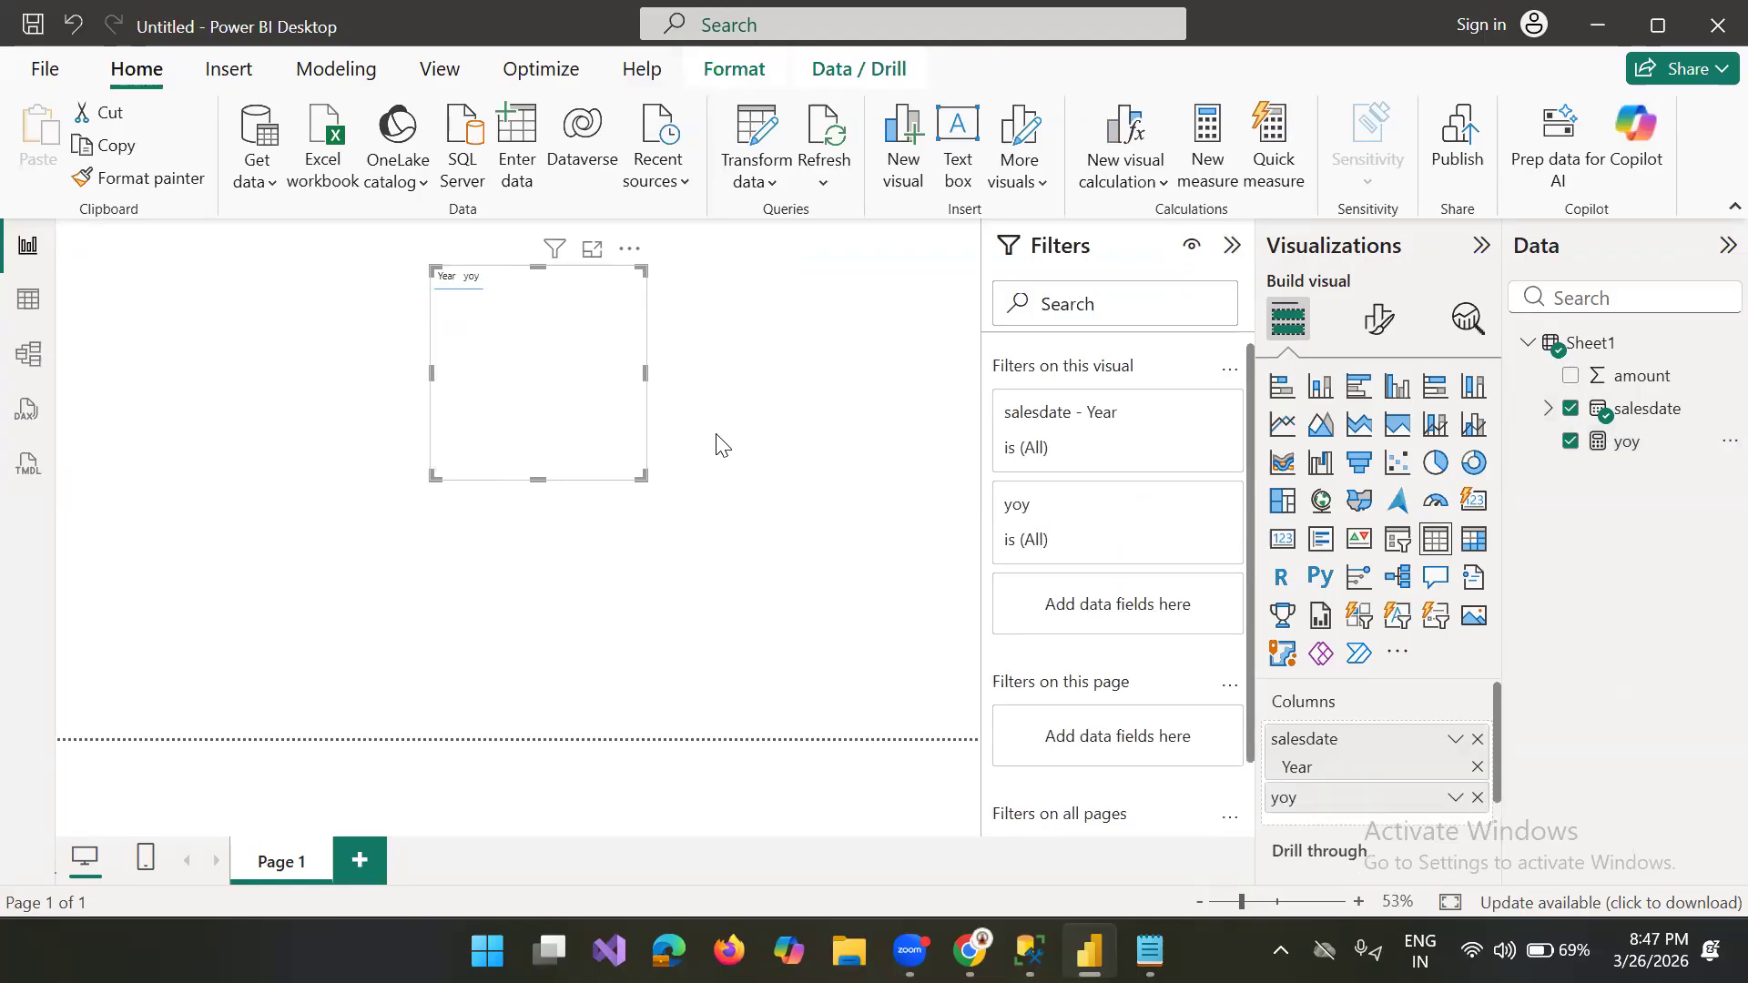
drag(643, 476, 770, 500)
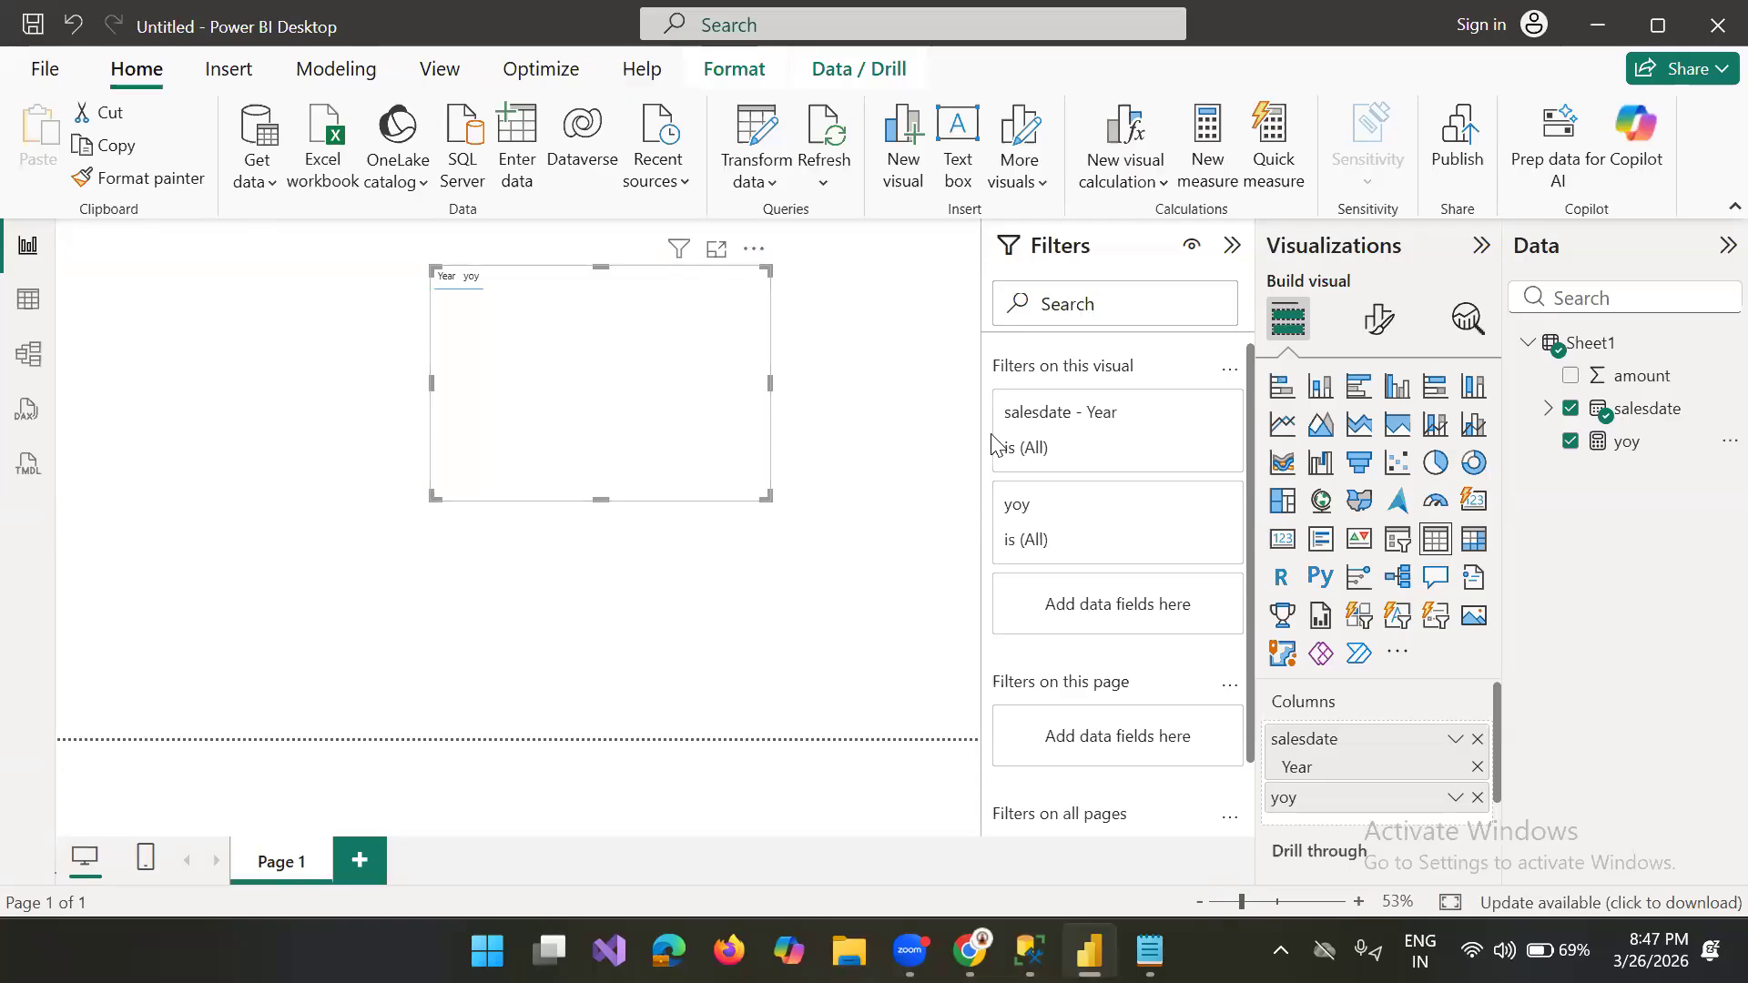
Step: Format the yoy measure as a percentage
click(1627, 442)
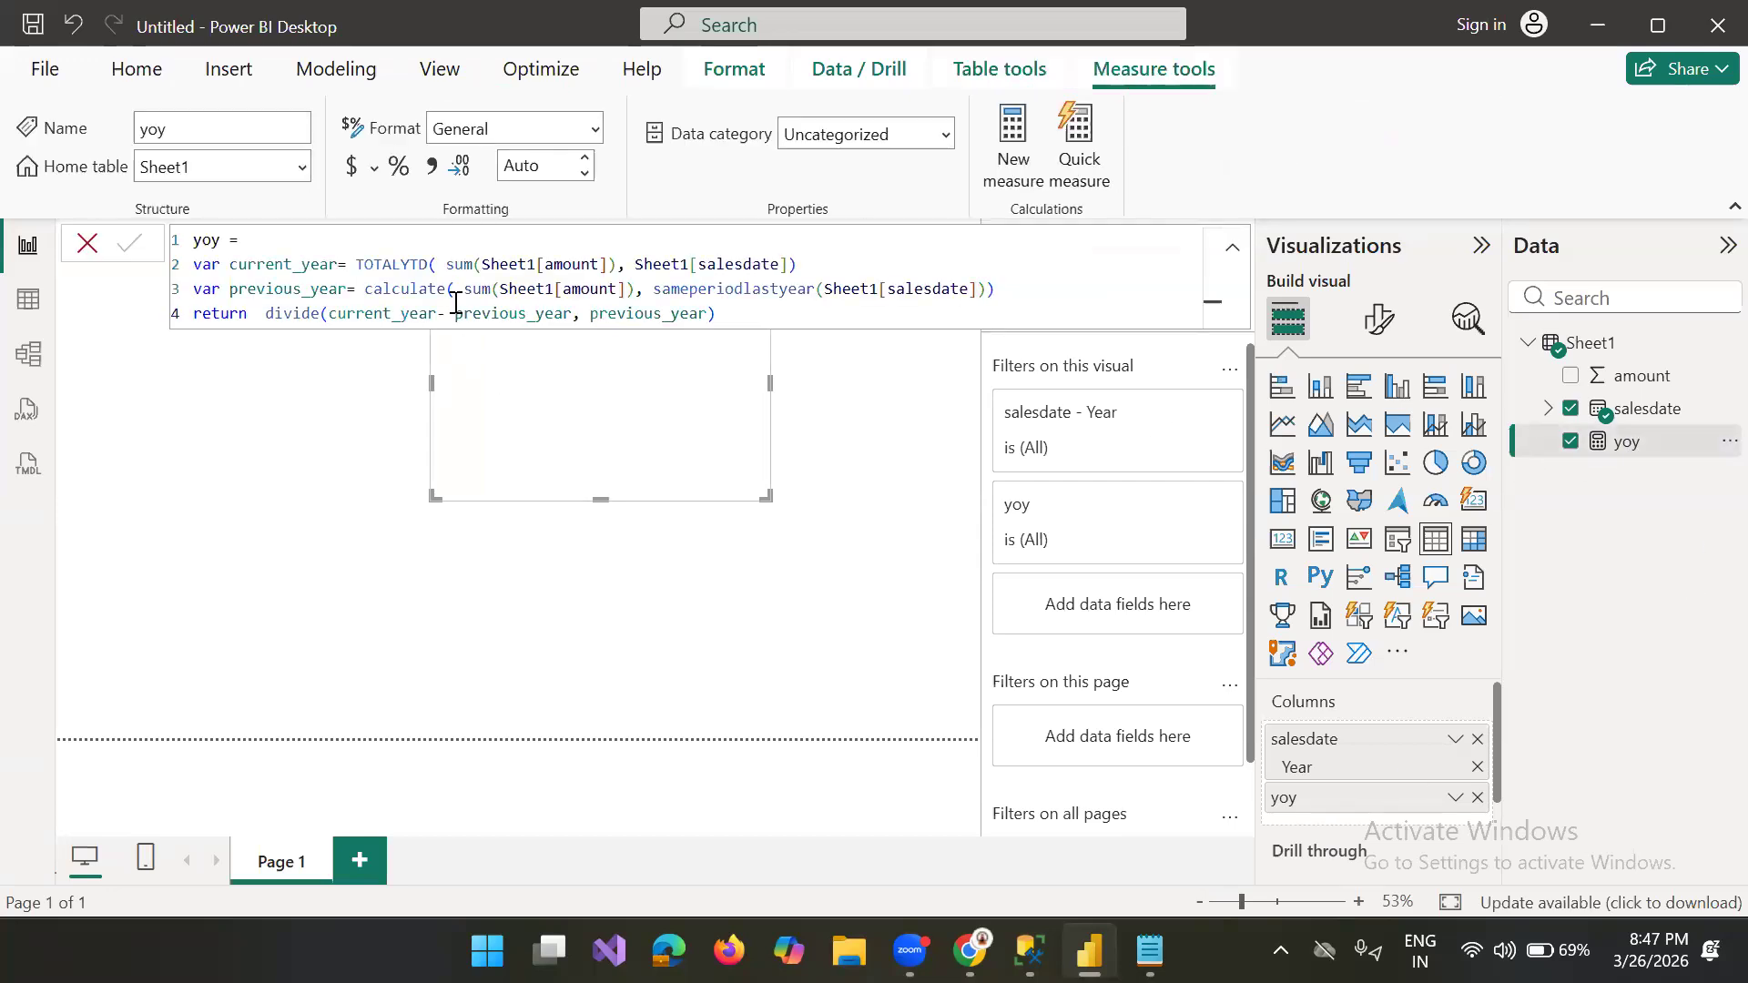
click(394, 172)
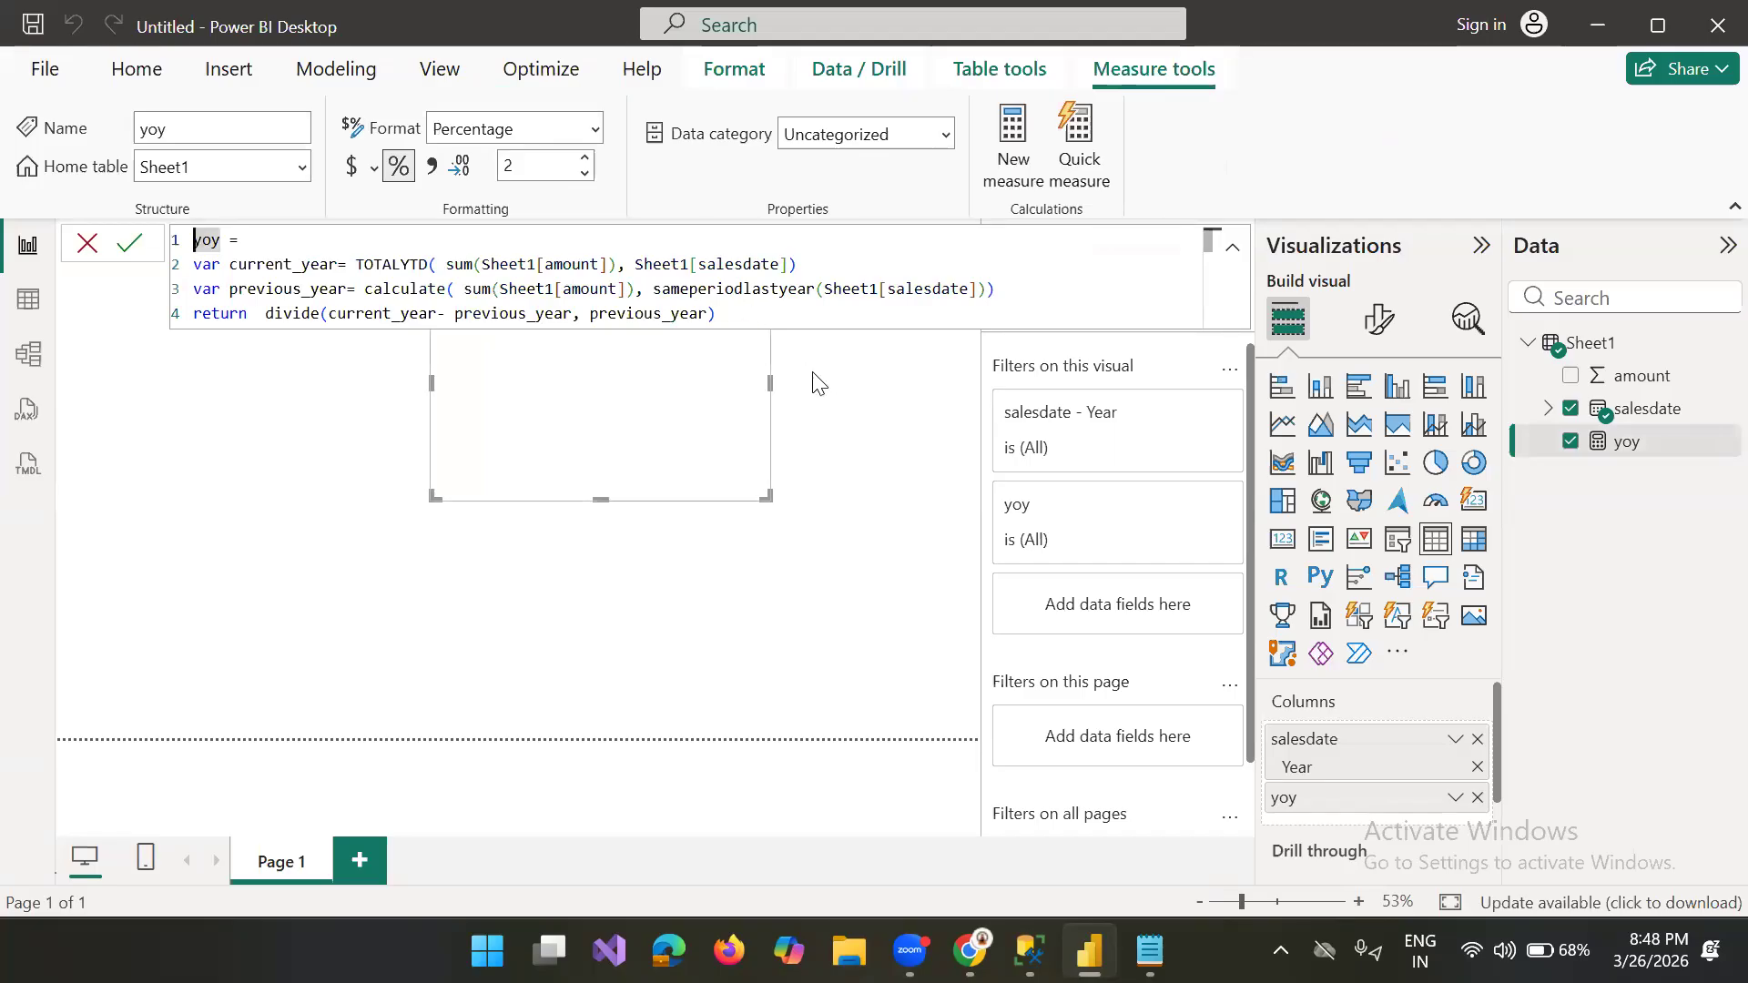
click(783, 425)
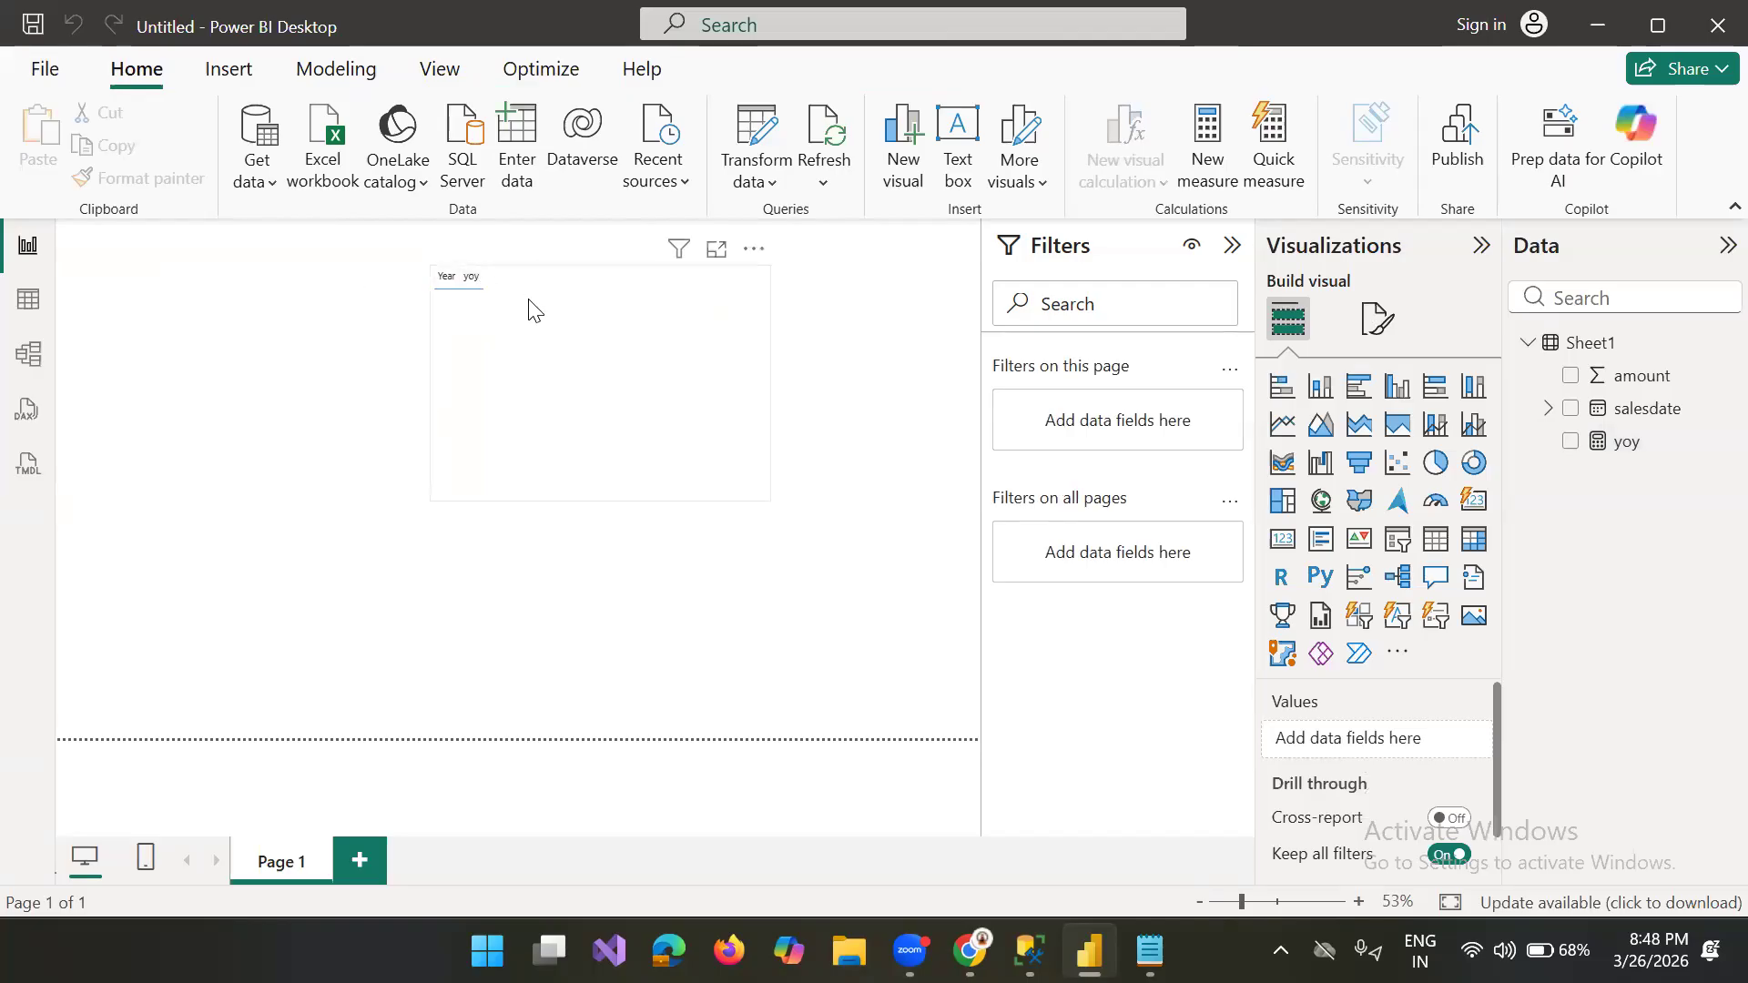
Step: Delete the table visual and show the yoy measure in a card visual instead
click(697, 393)
key(Delete)
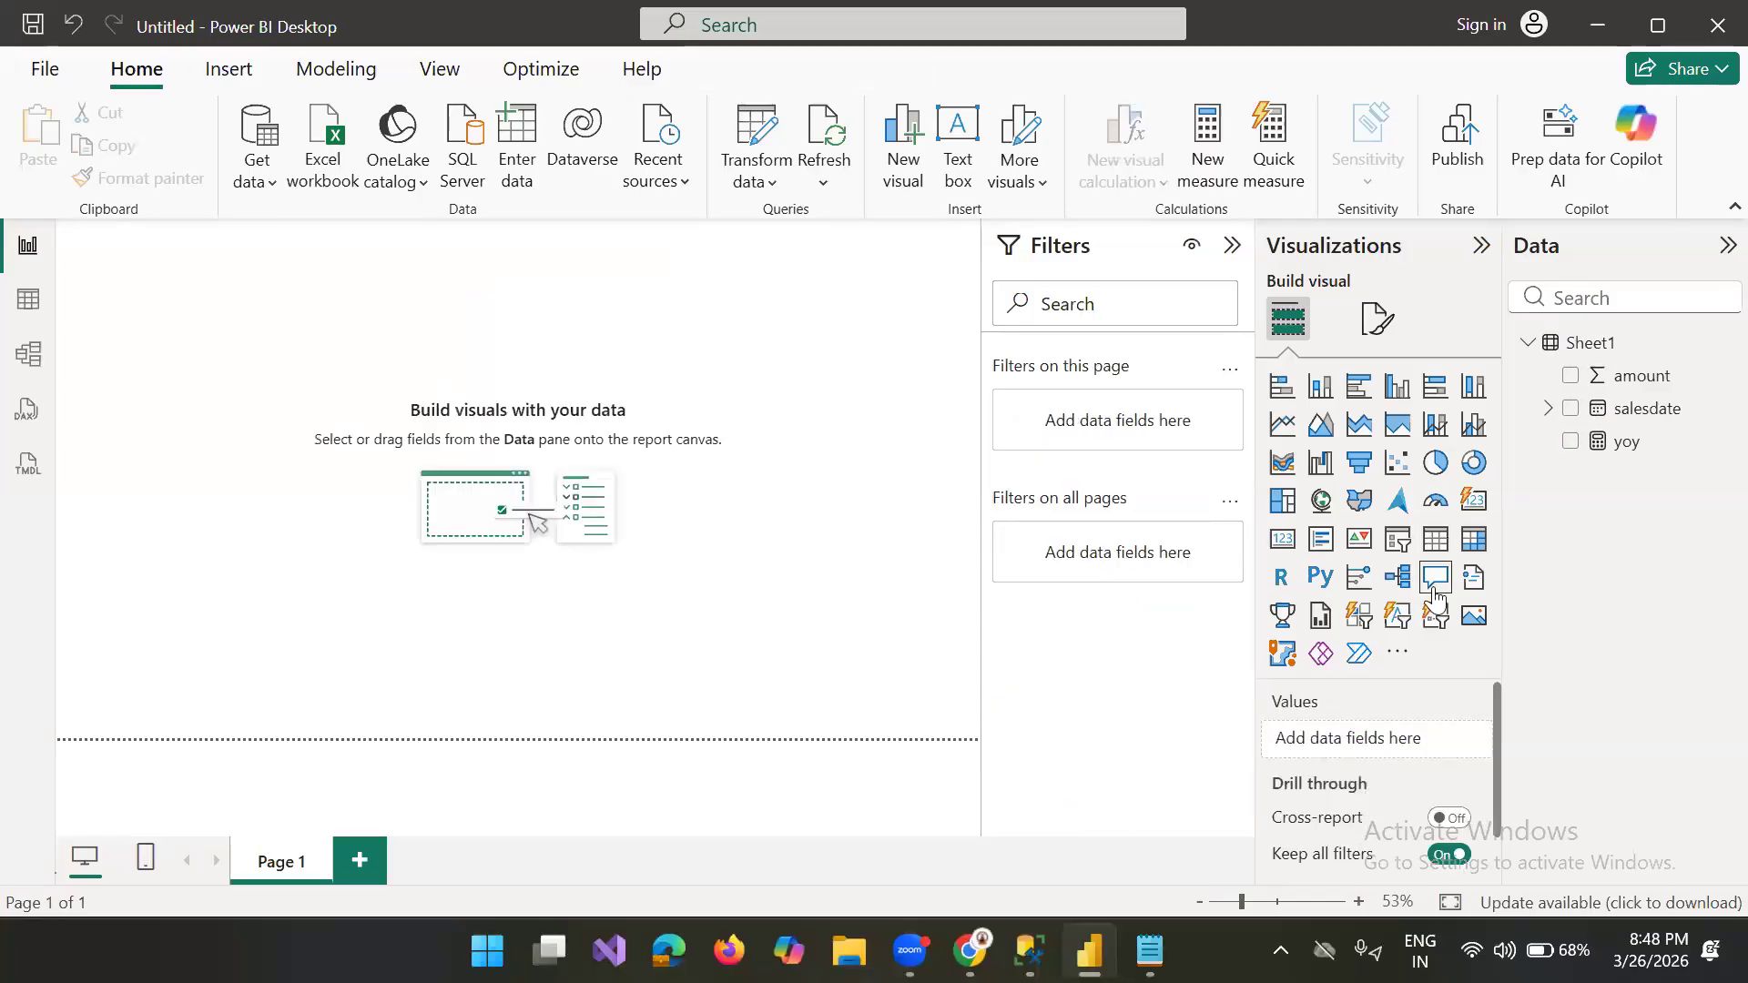
drag(1626, 442, 558, 364)
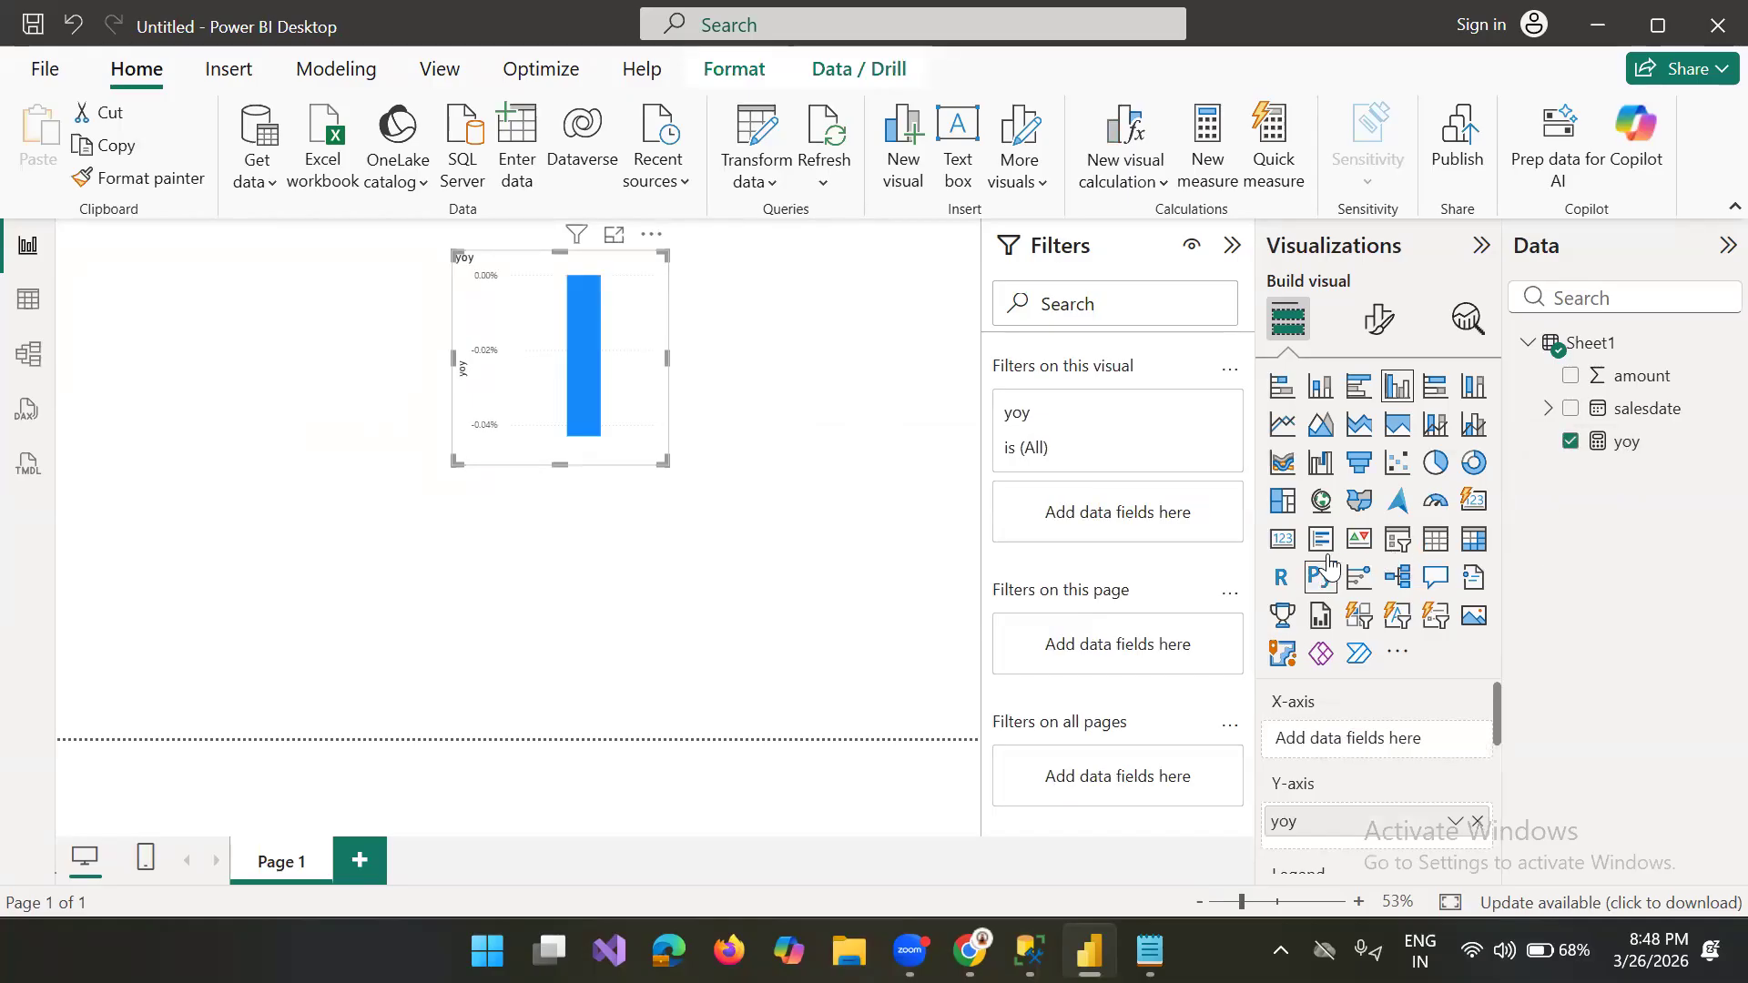
click(1282, 542)
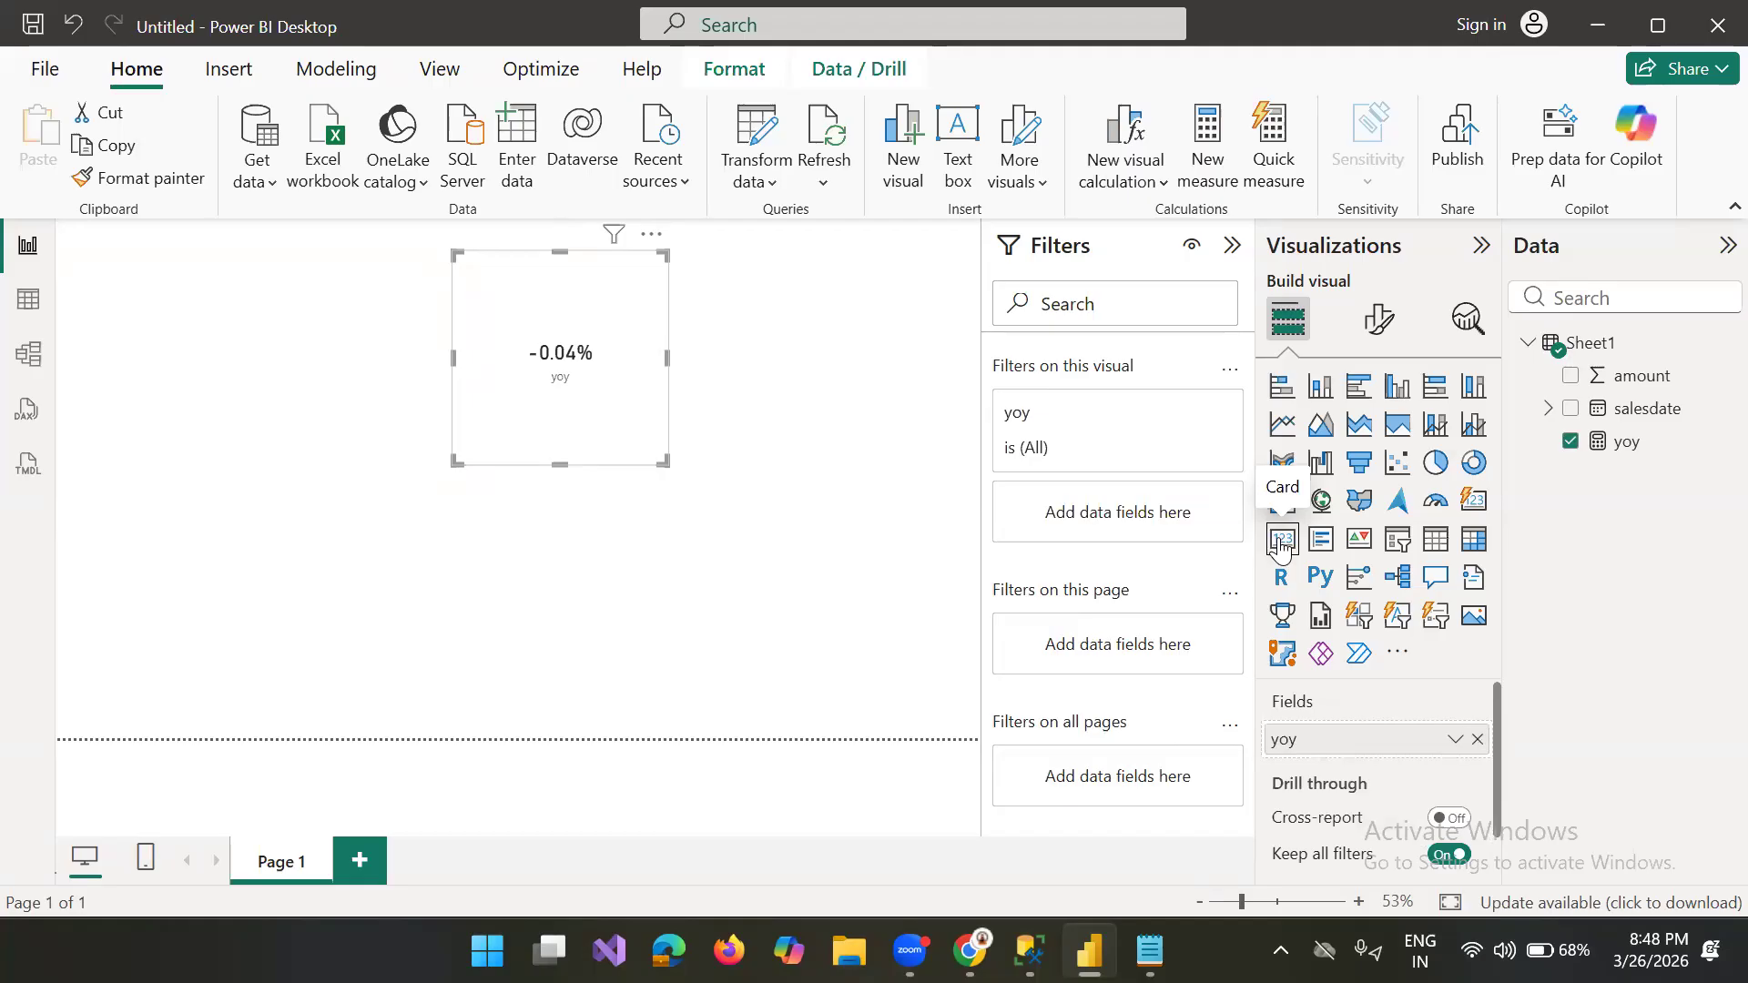
Step: Review the salesdate and amount rows of Sheet1 in Table view, and return to the report
click(23, 315)
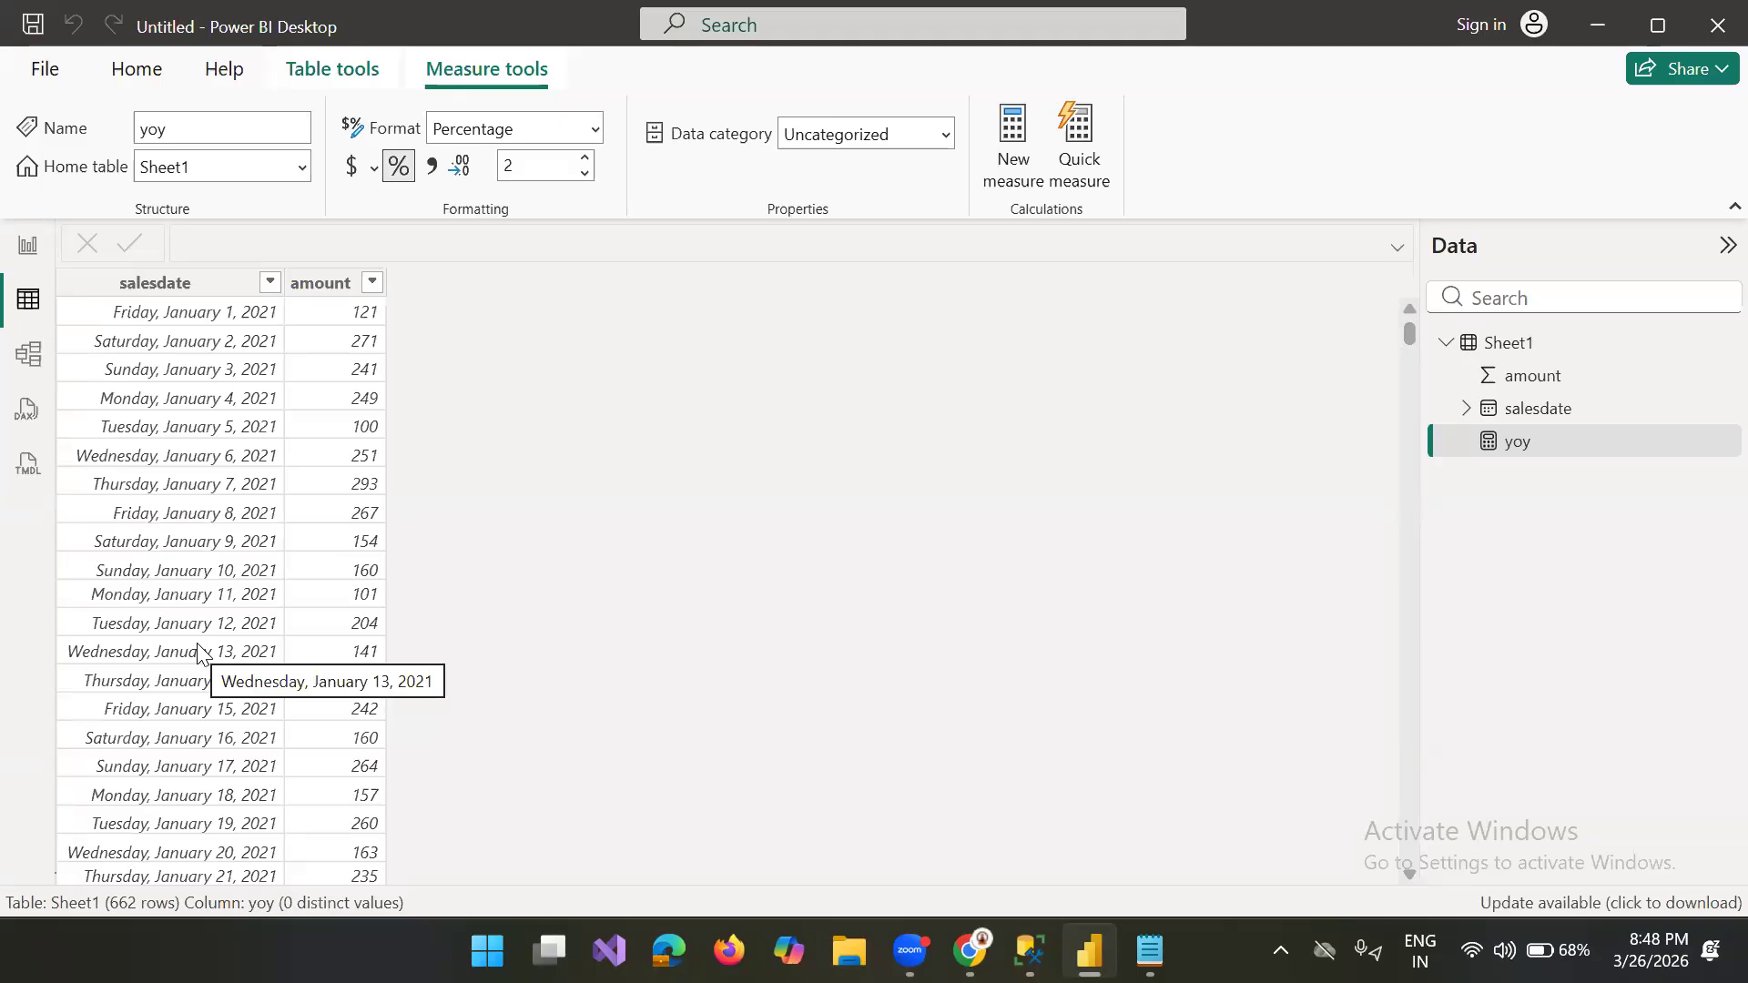
click(27, 244)
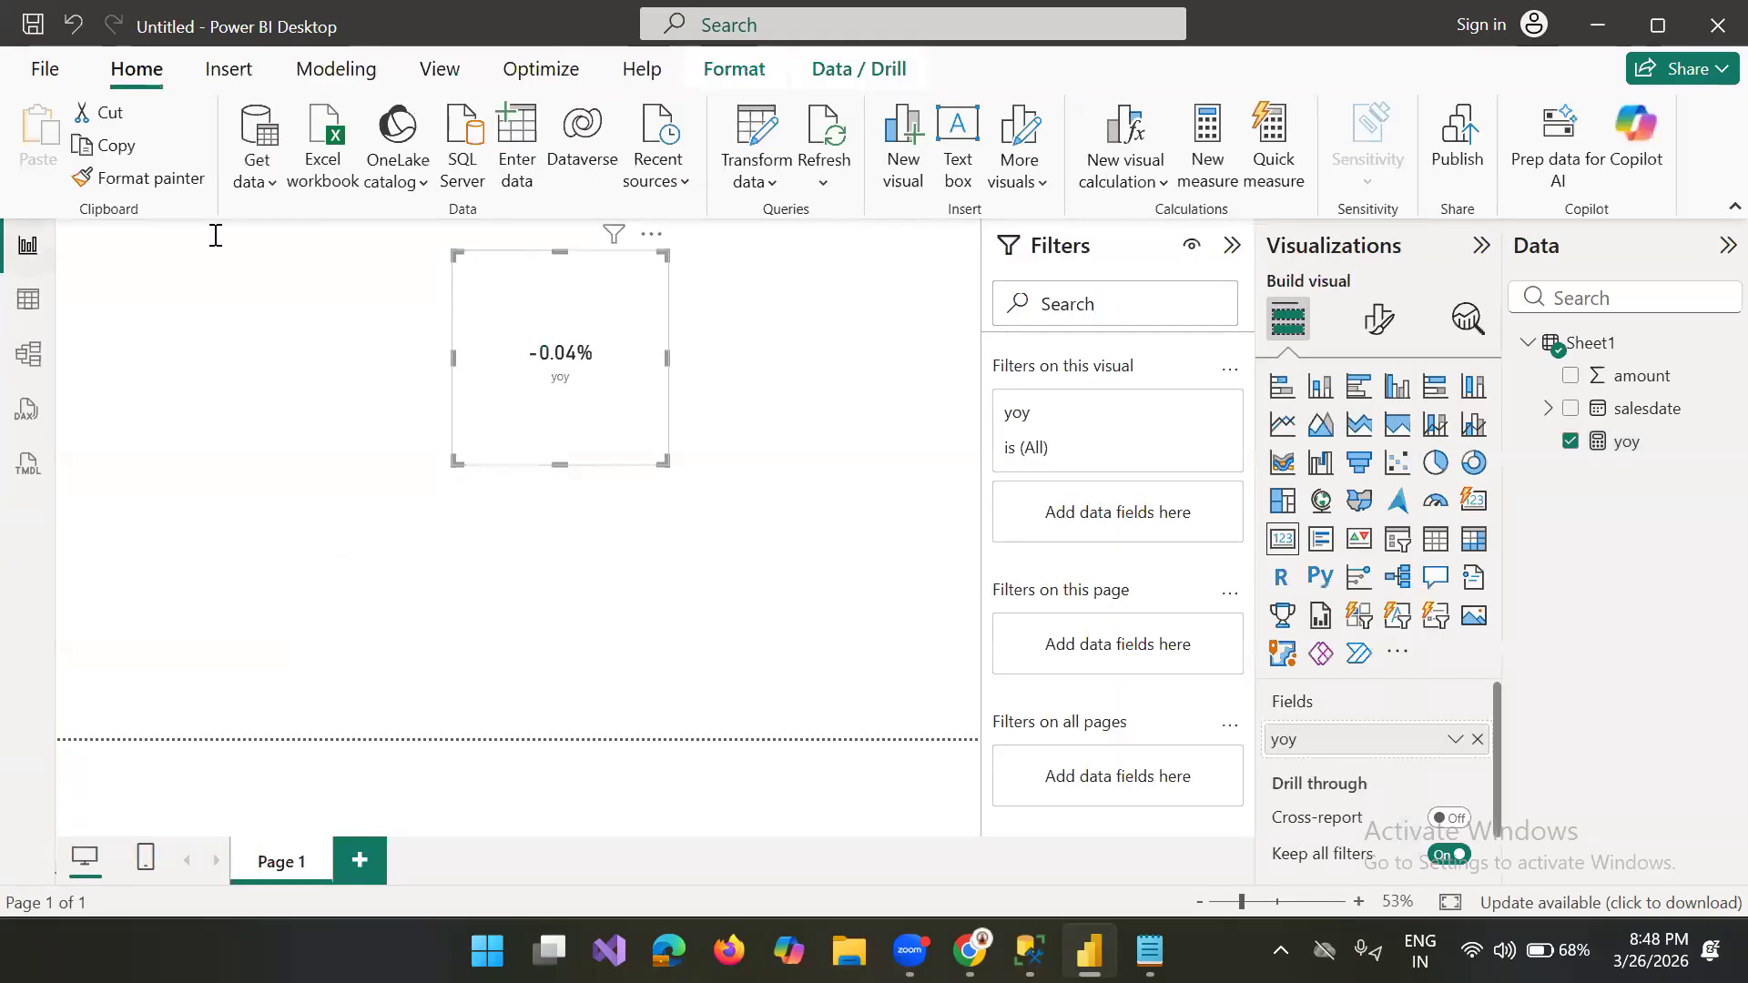
click(1653, 411)
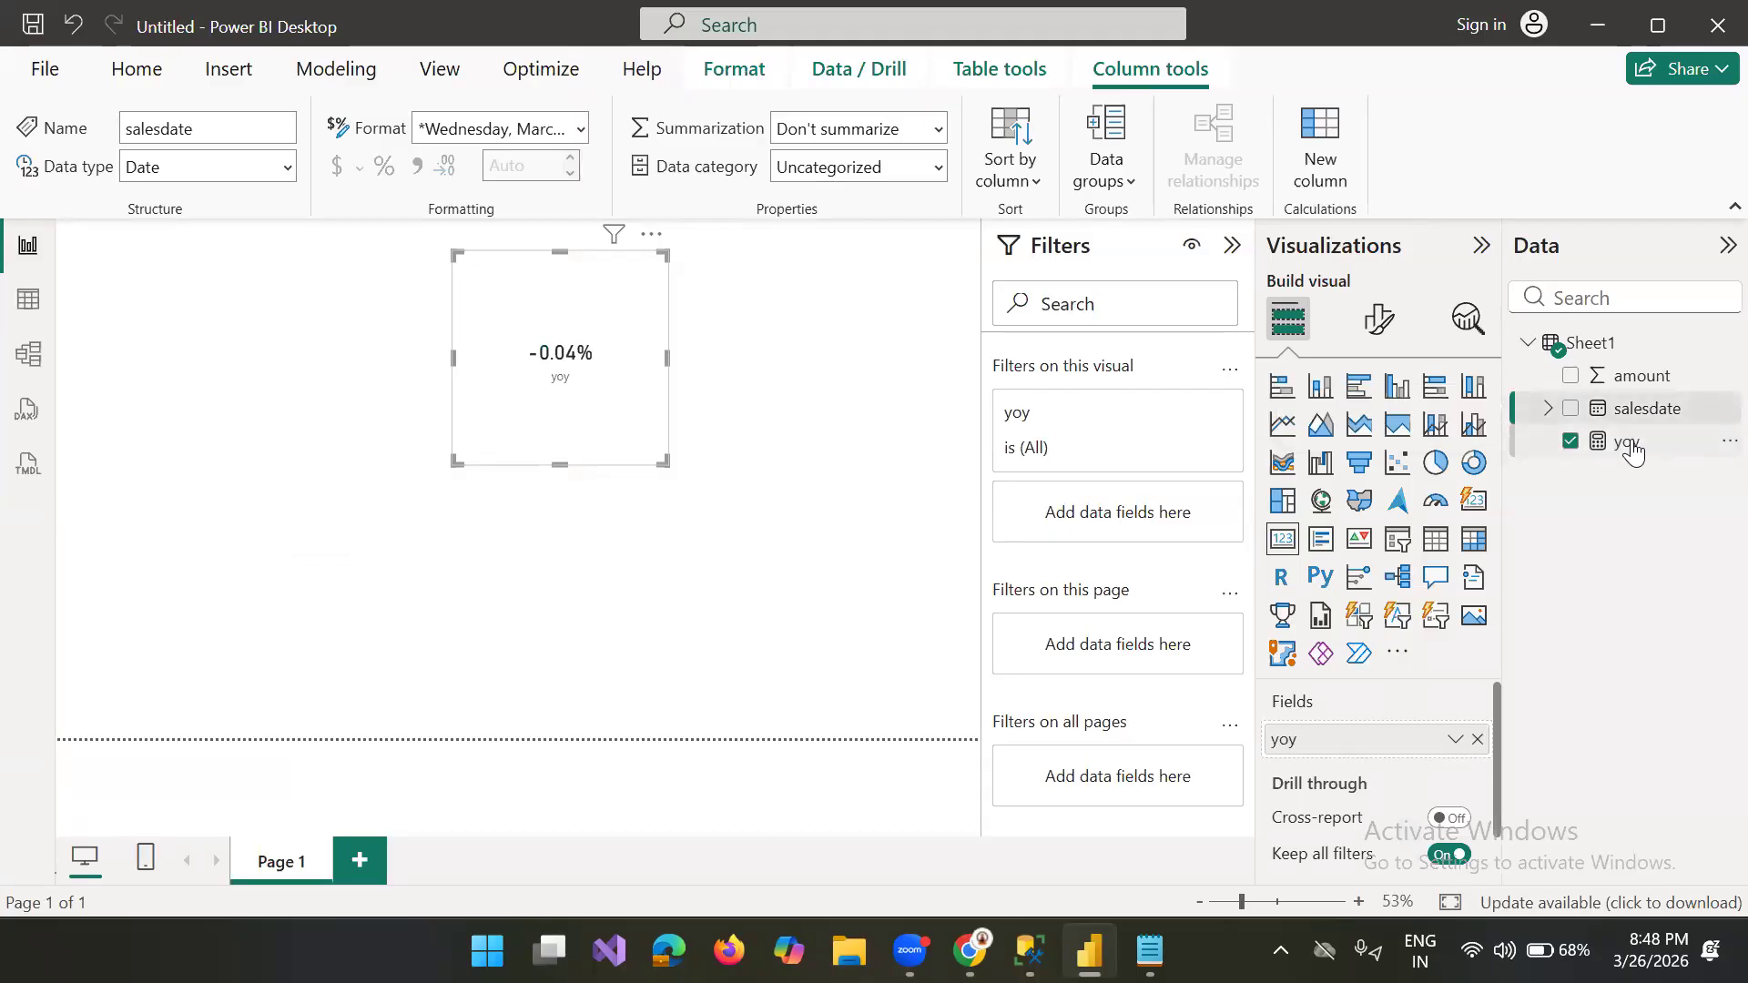
Step: Add 0 as the alternate result of the divide function in the yoy measure's return line
click(1630, 444)
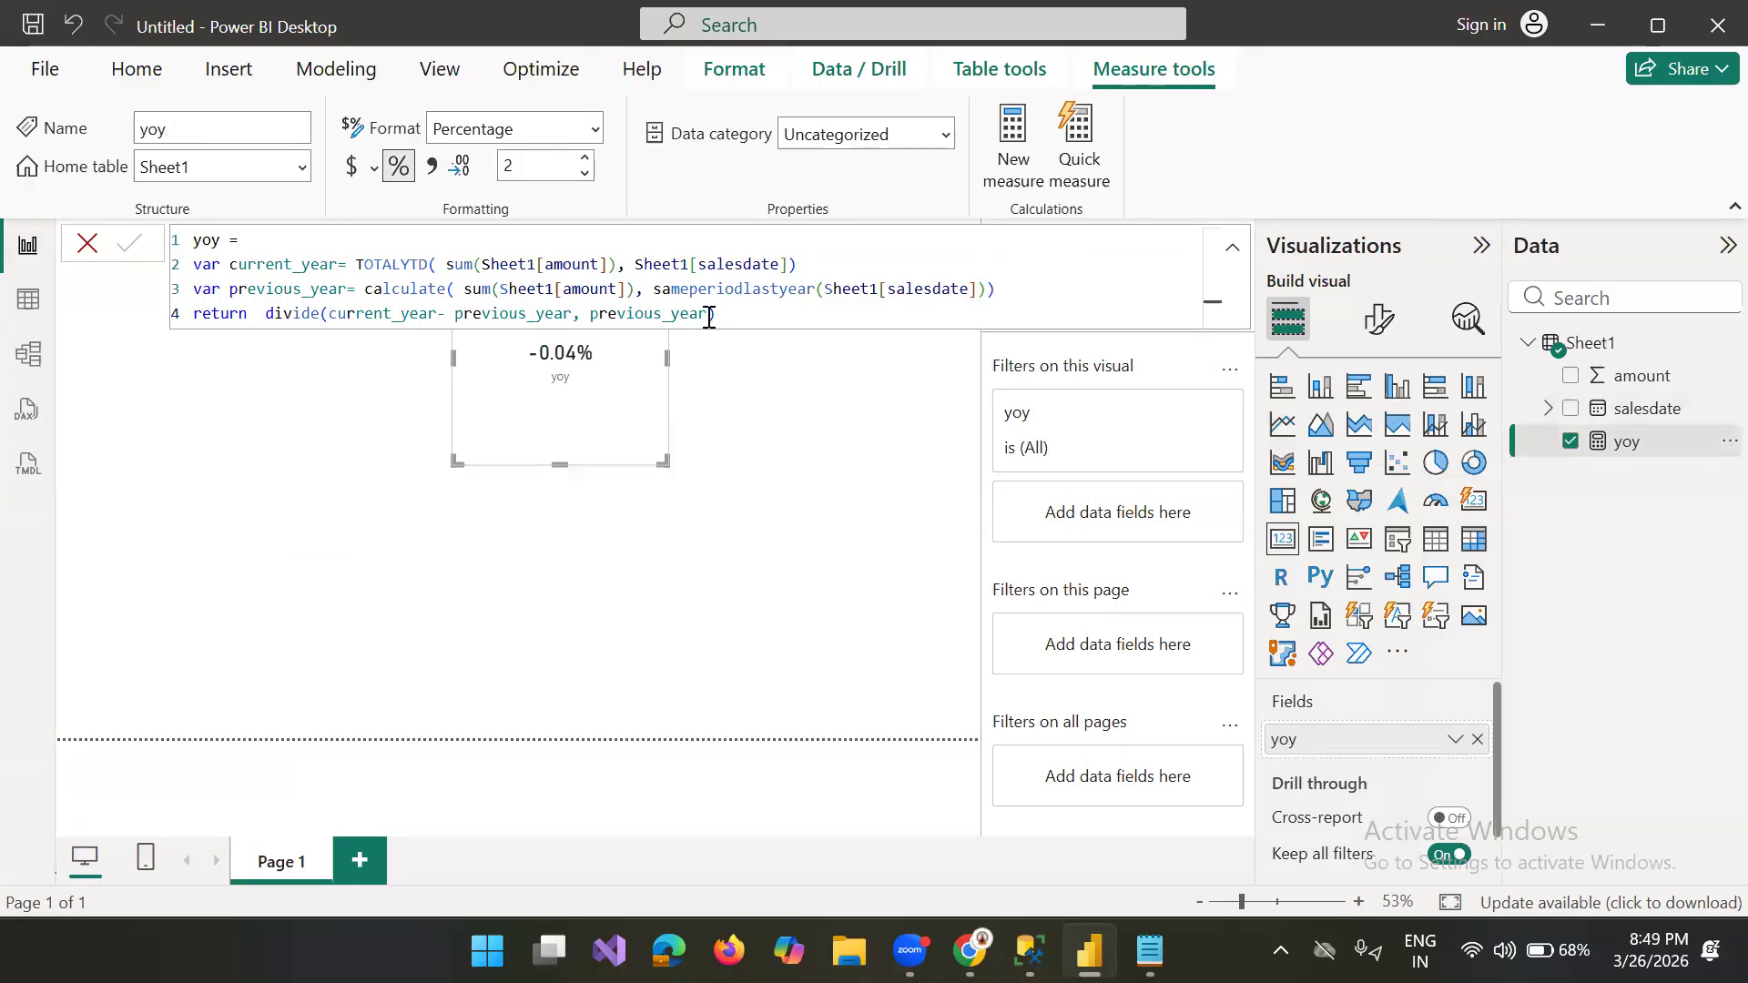
text())
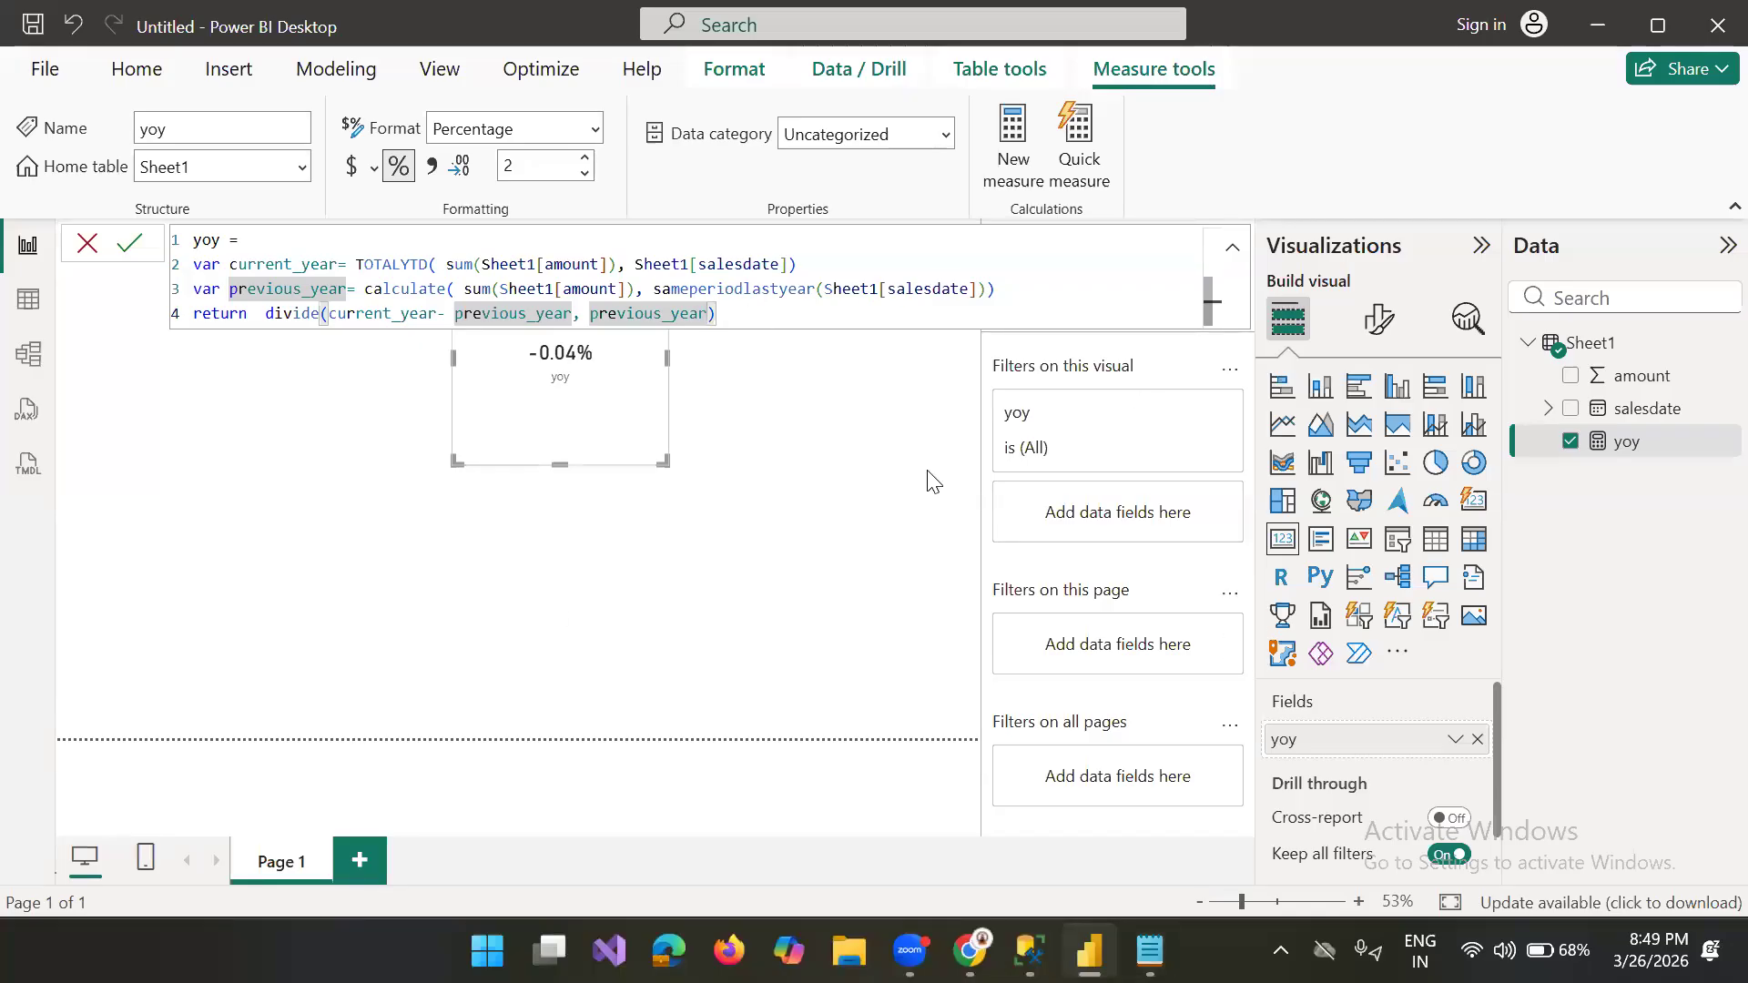
key(Left)
text(,0)
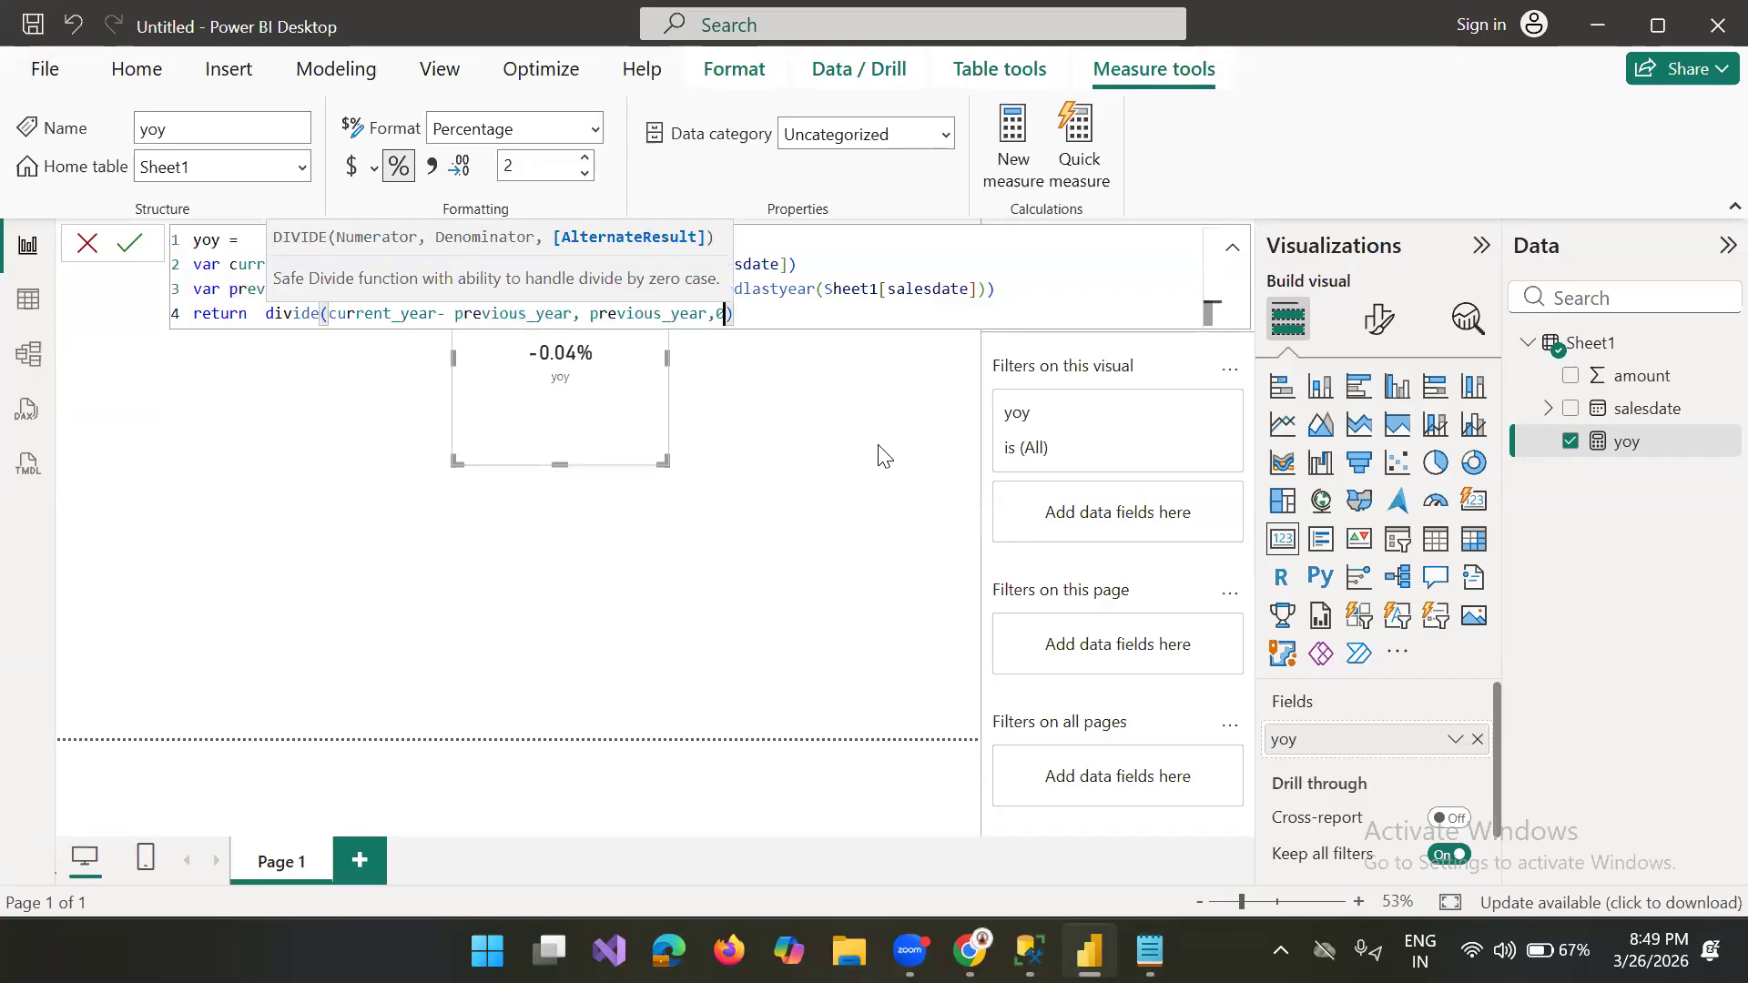
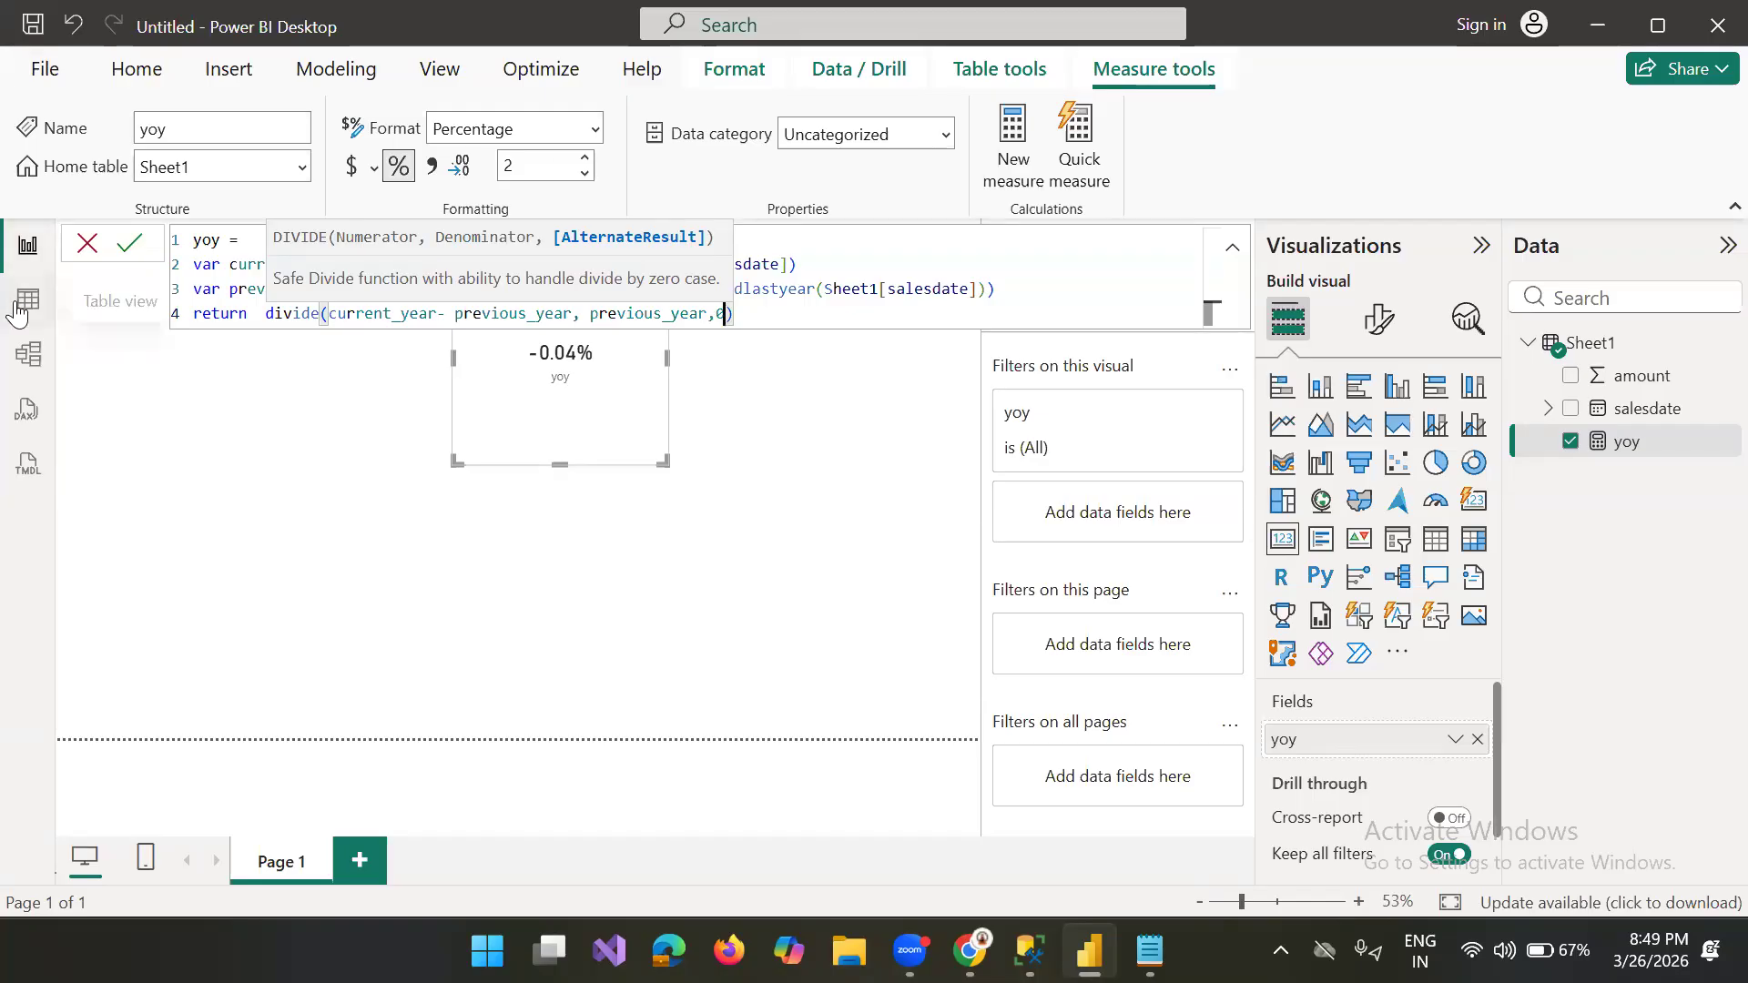
Step: Show Sheet1's data in Table view and select the salesdate column
click(100, 297)
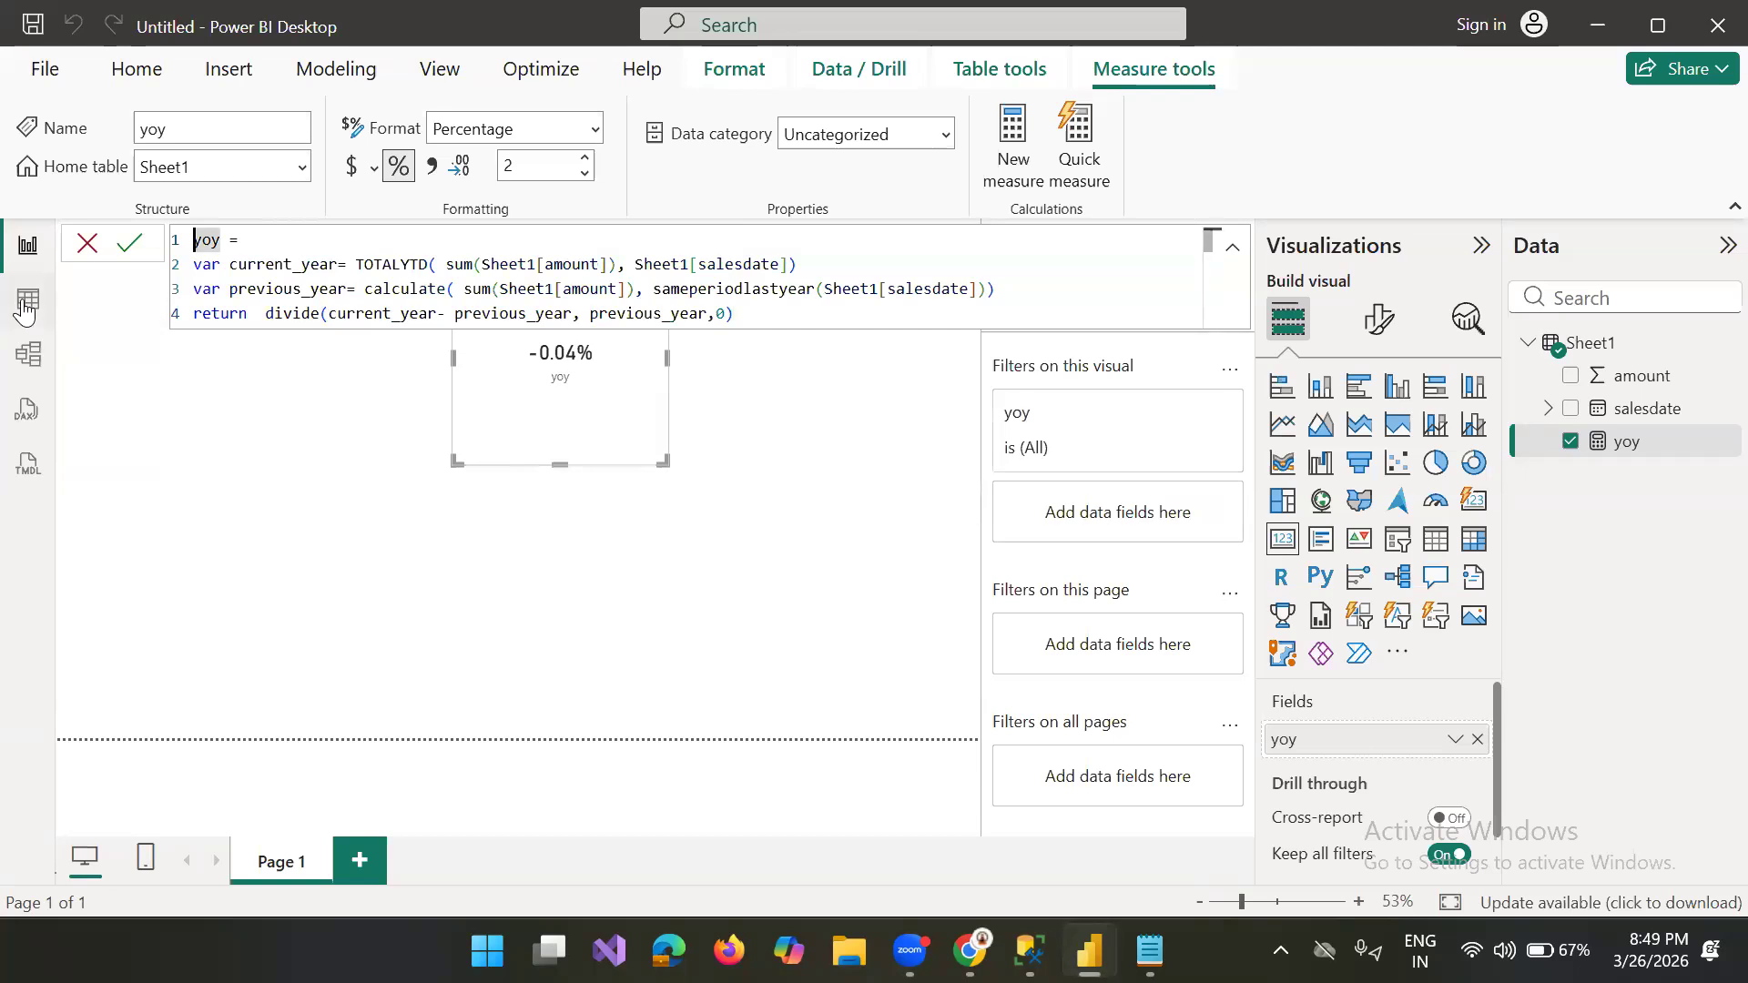
click(28, 304)
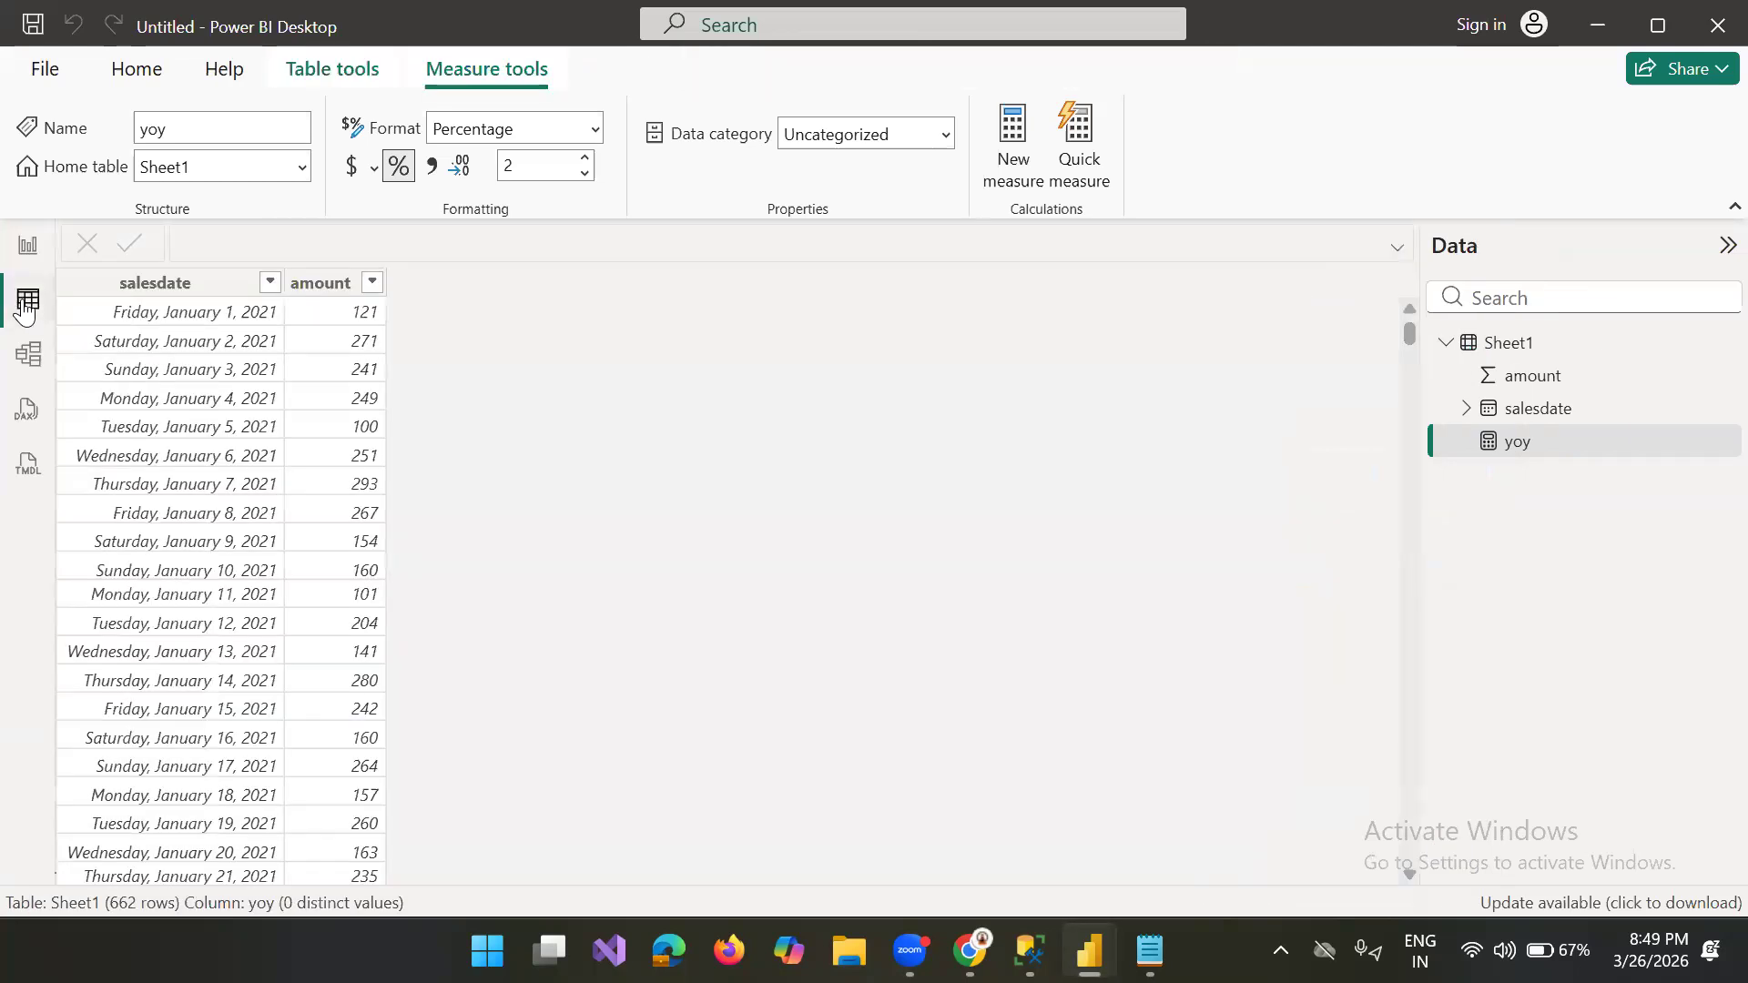
click(215, 297)
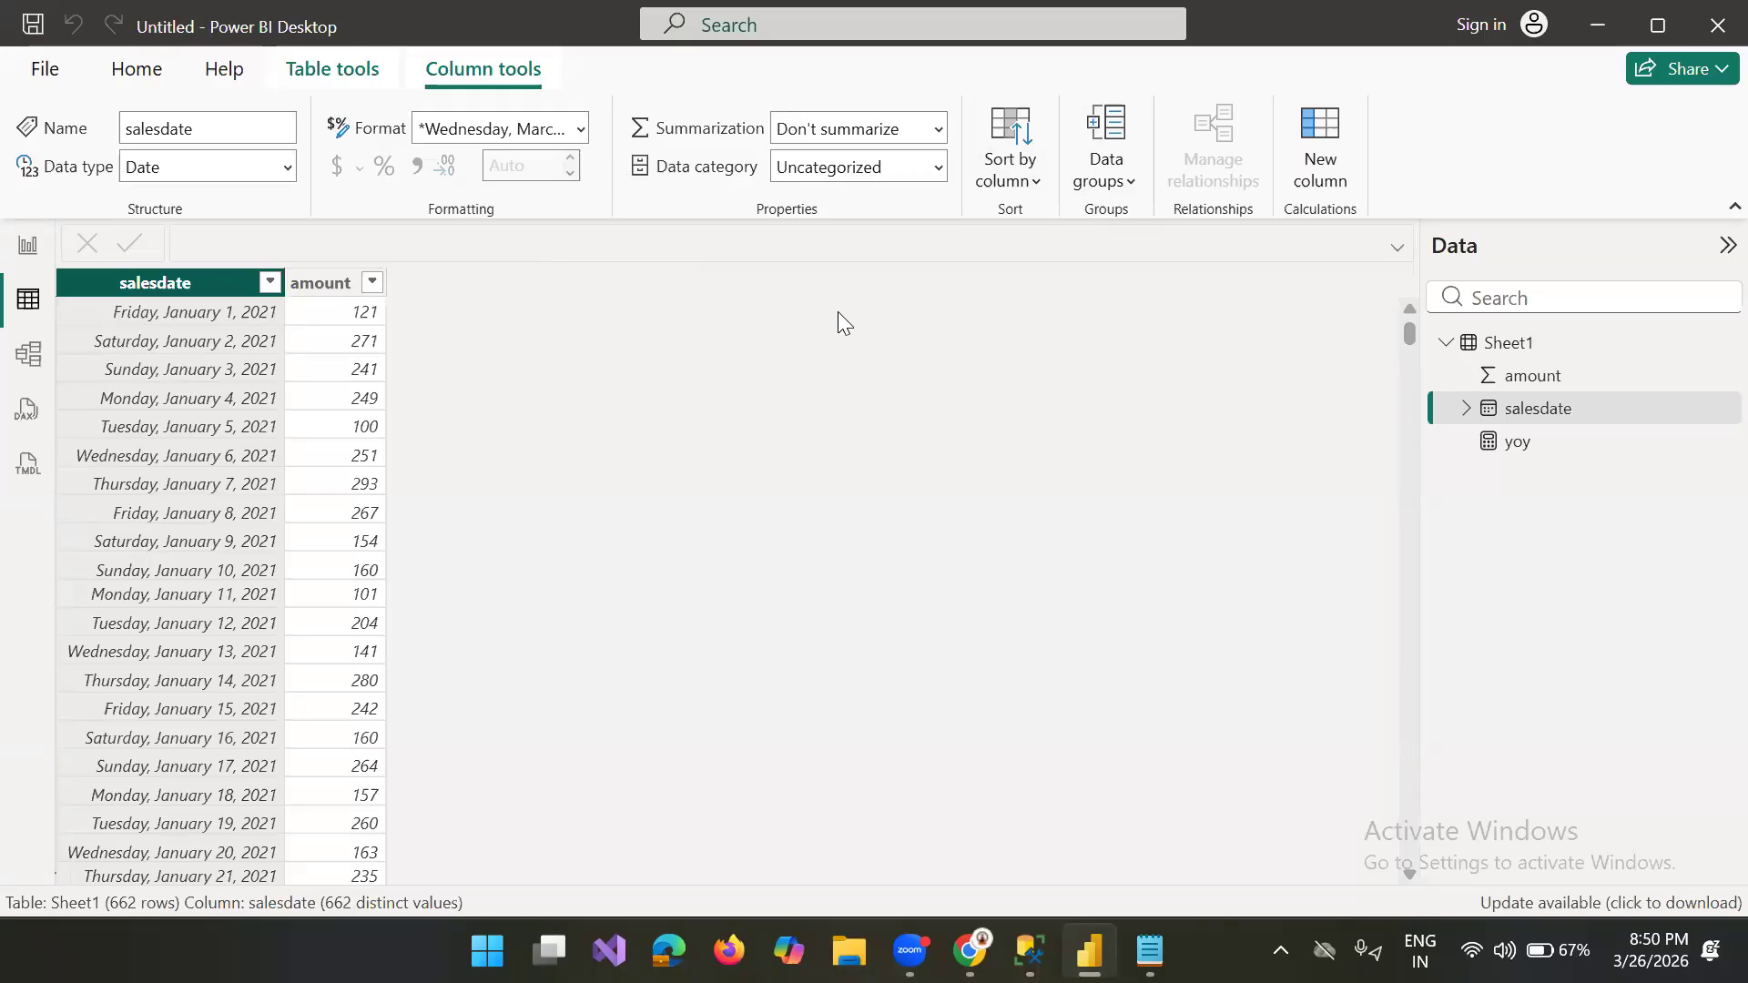
Step: Add a calculated column to Sheet1 with the formula QUARTER(Sheet1[salesdate])
click(1728, 344)
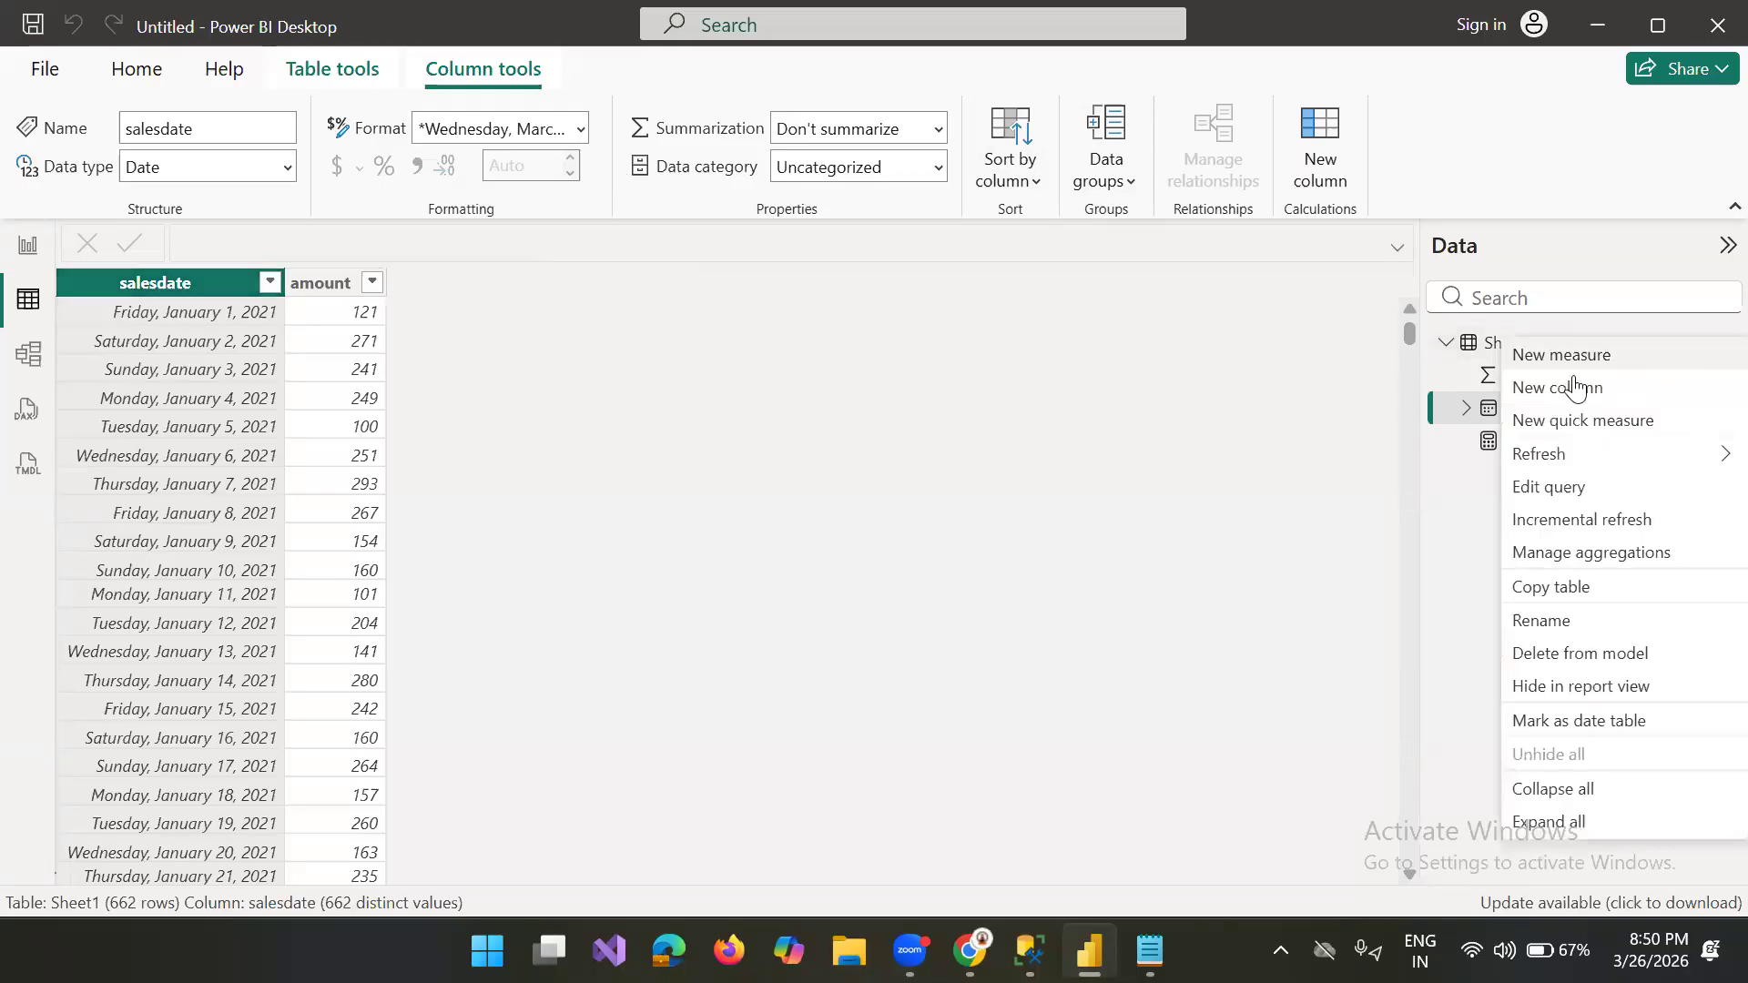
click(1575, 390)
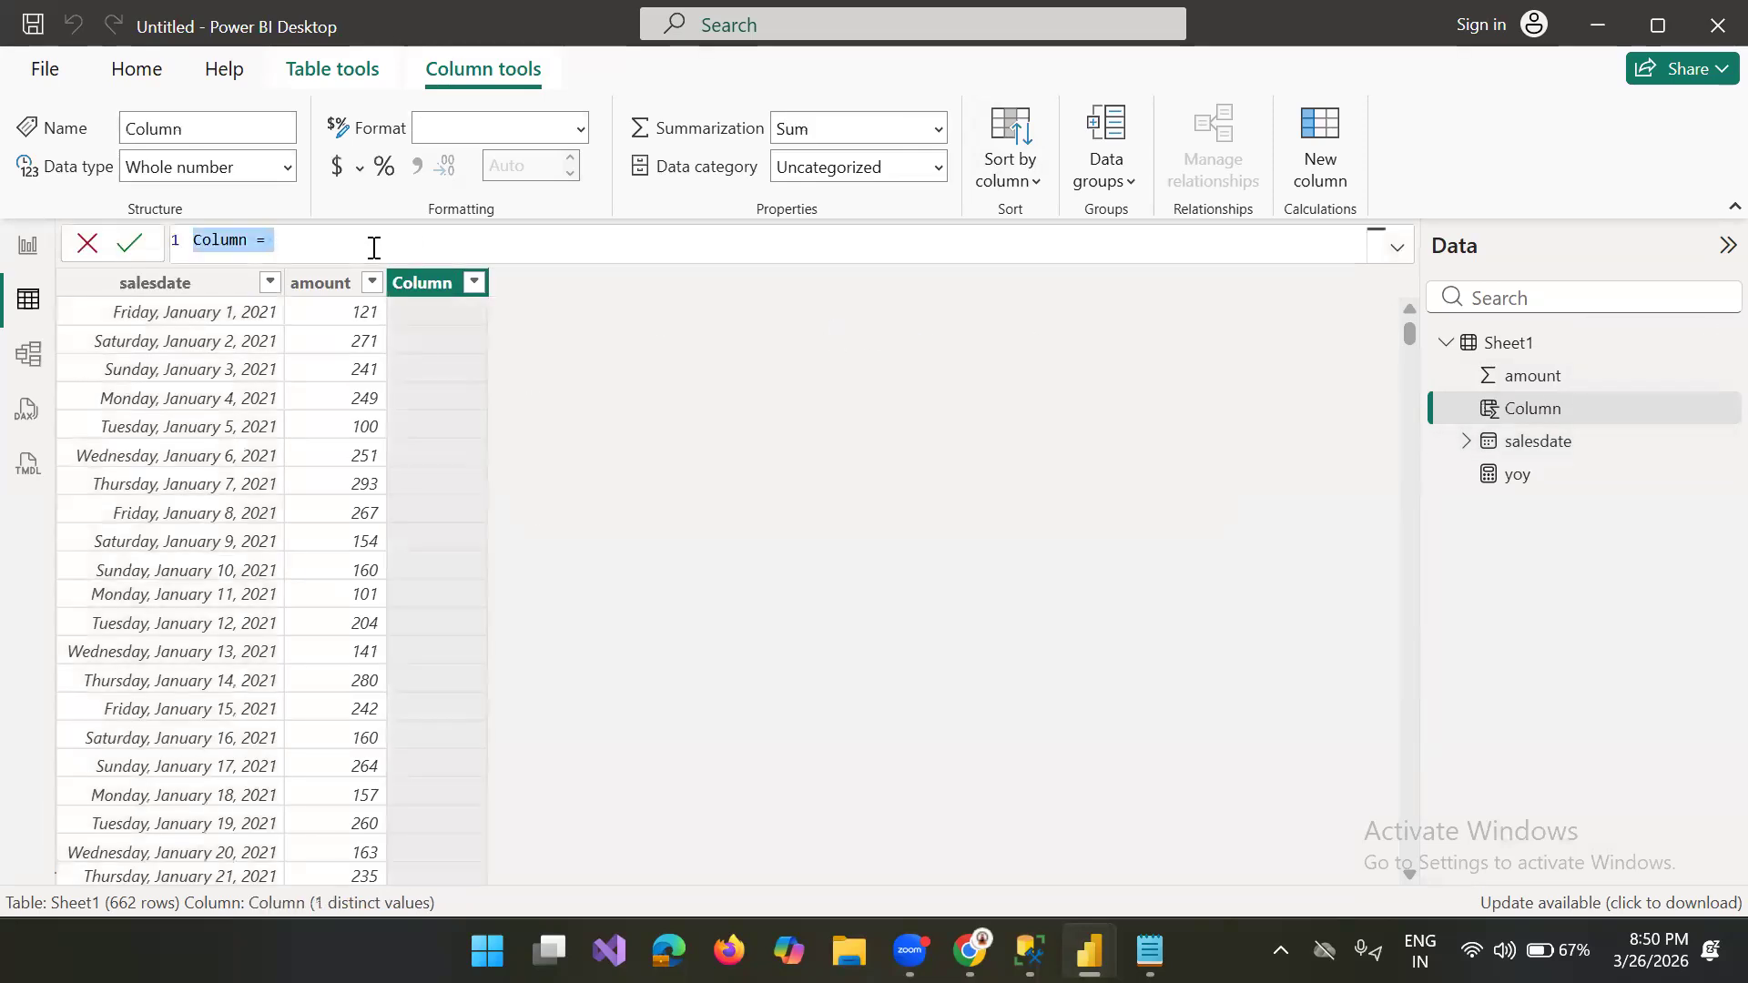
text(qu)
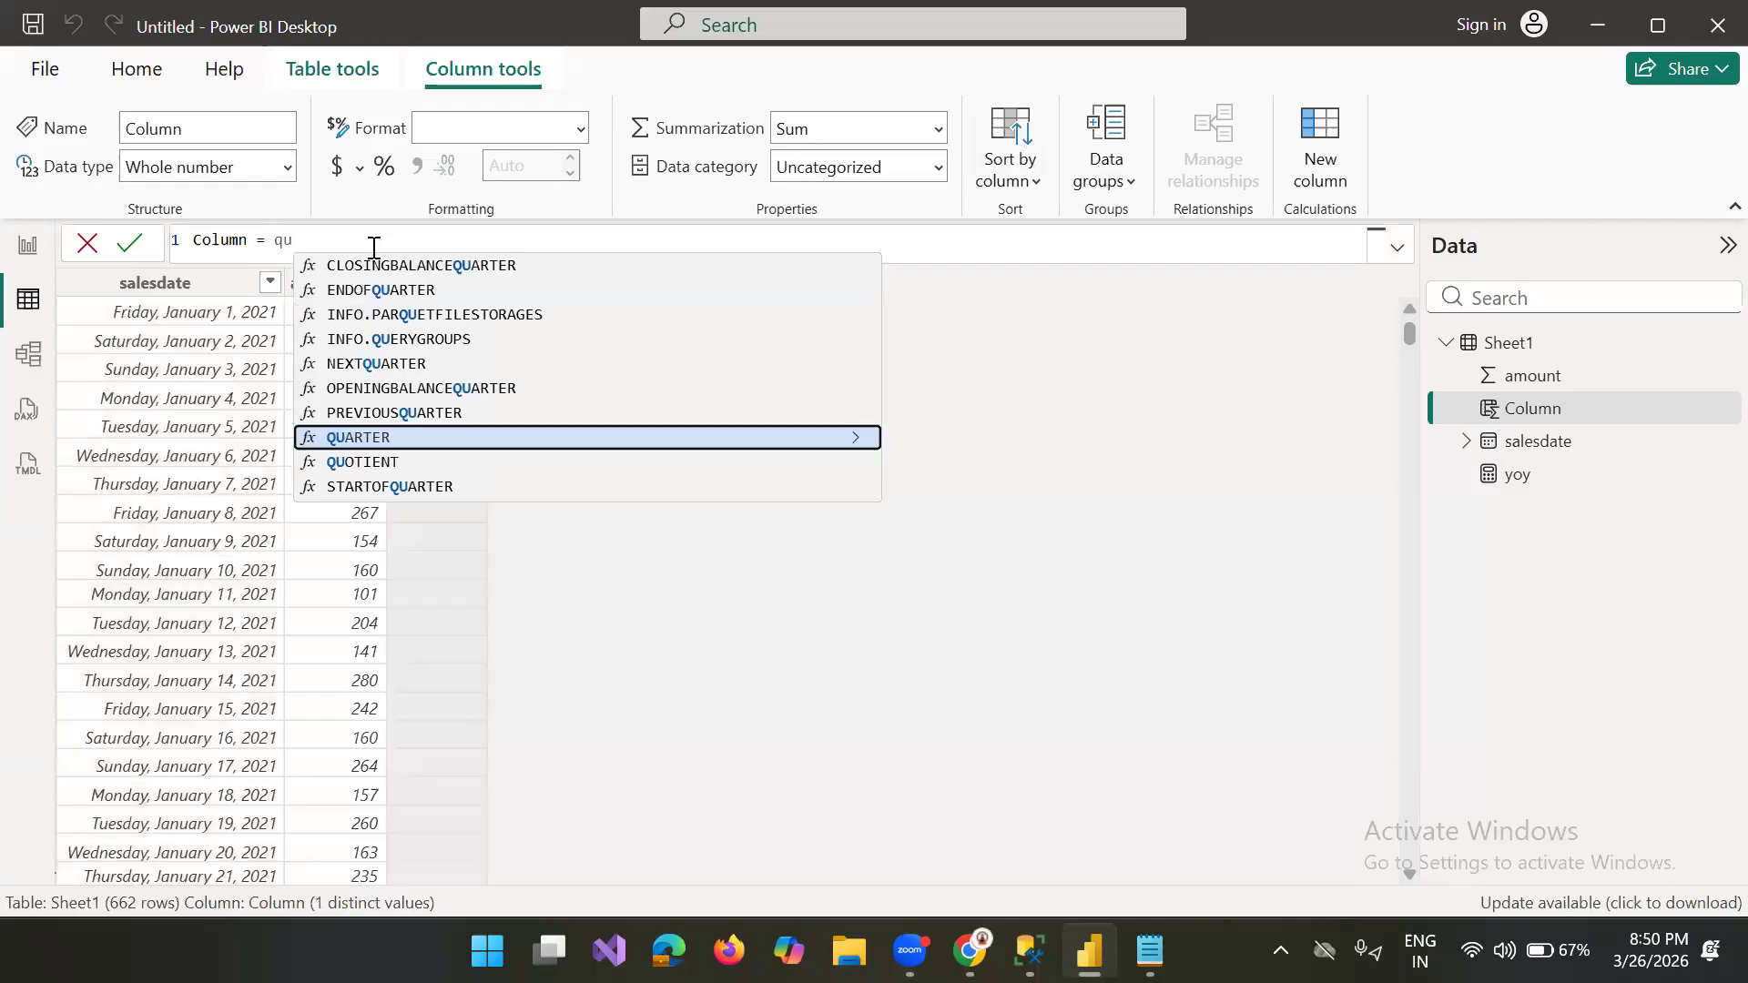
click(373, 435)
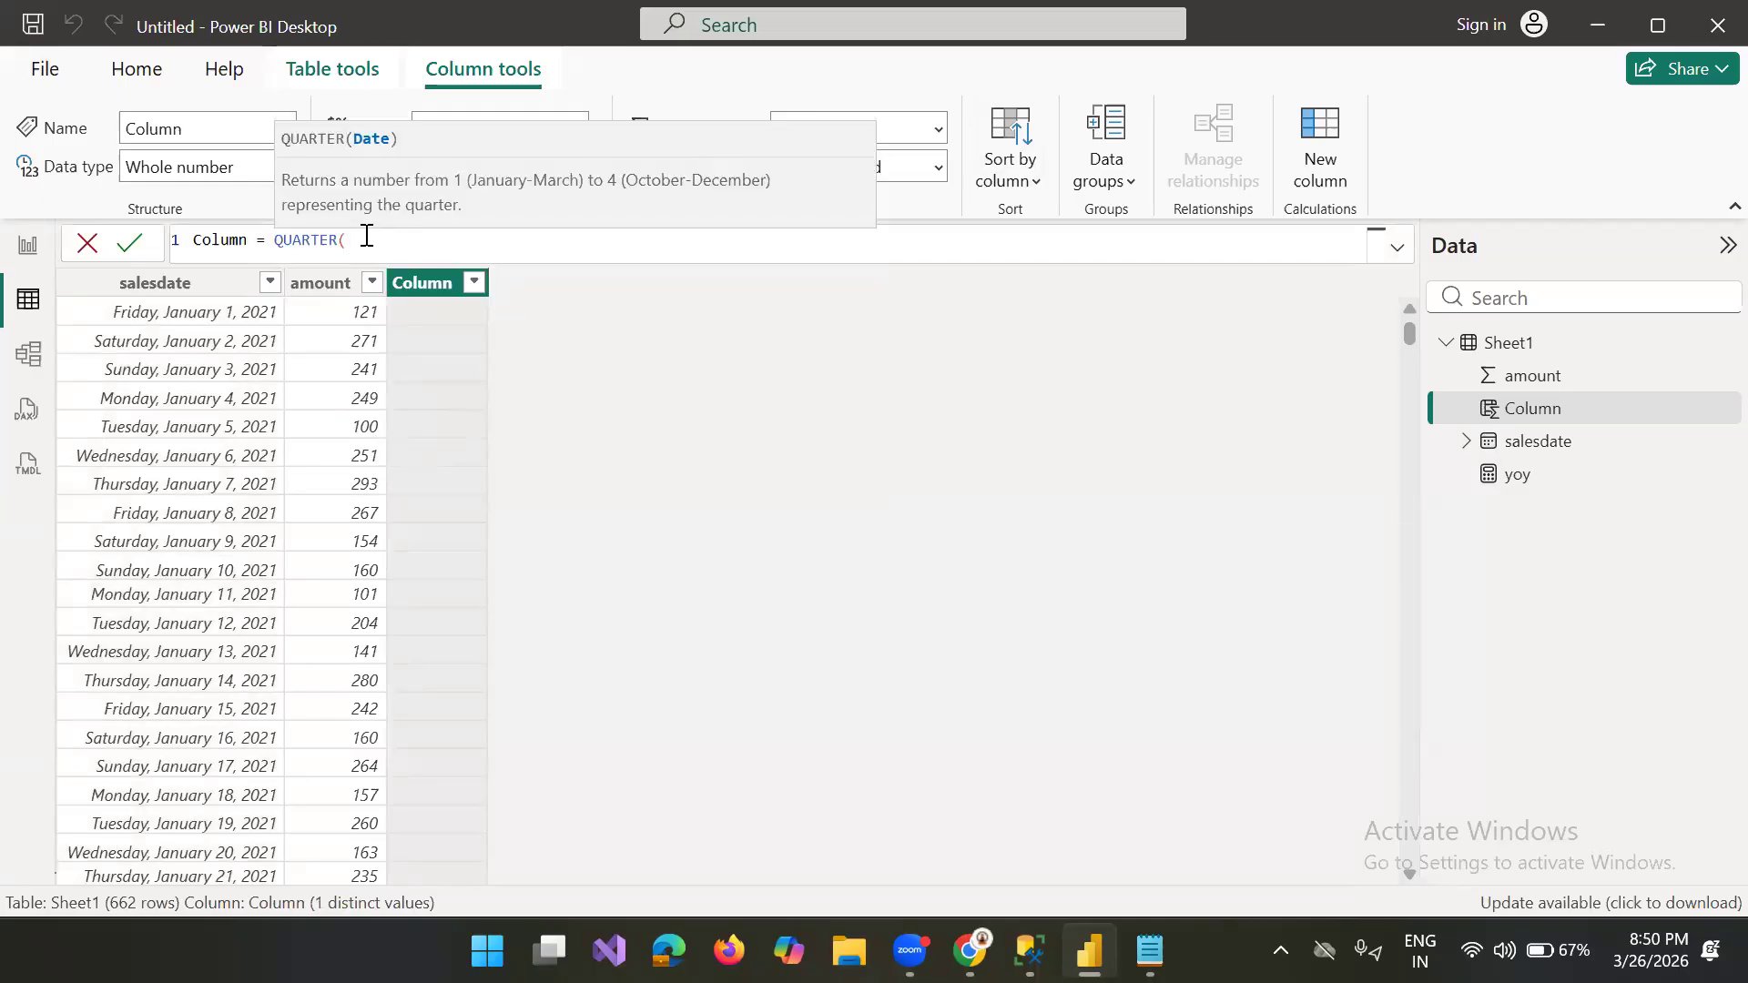
text(sales)
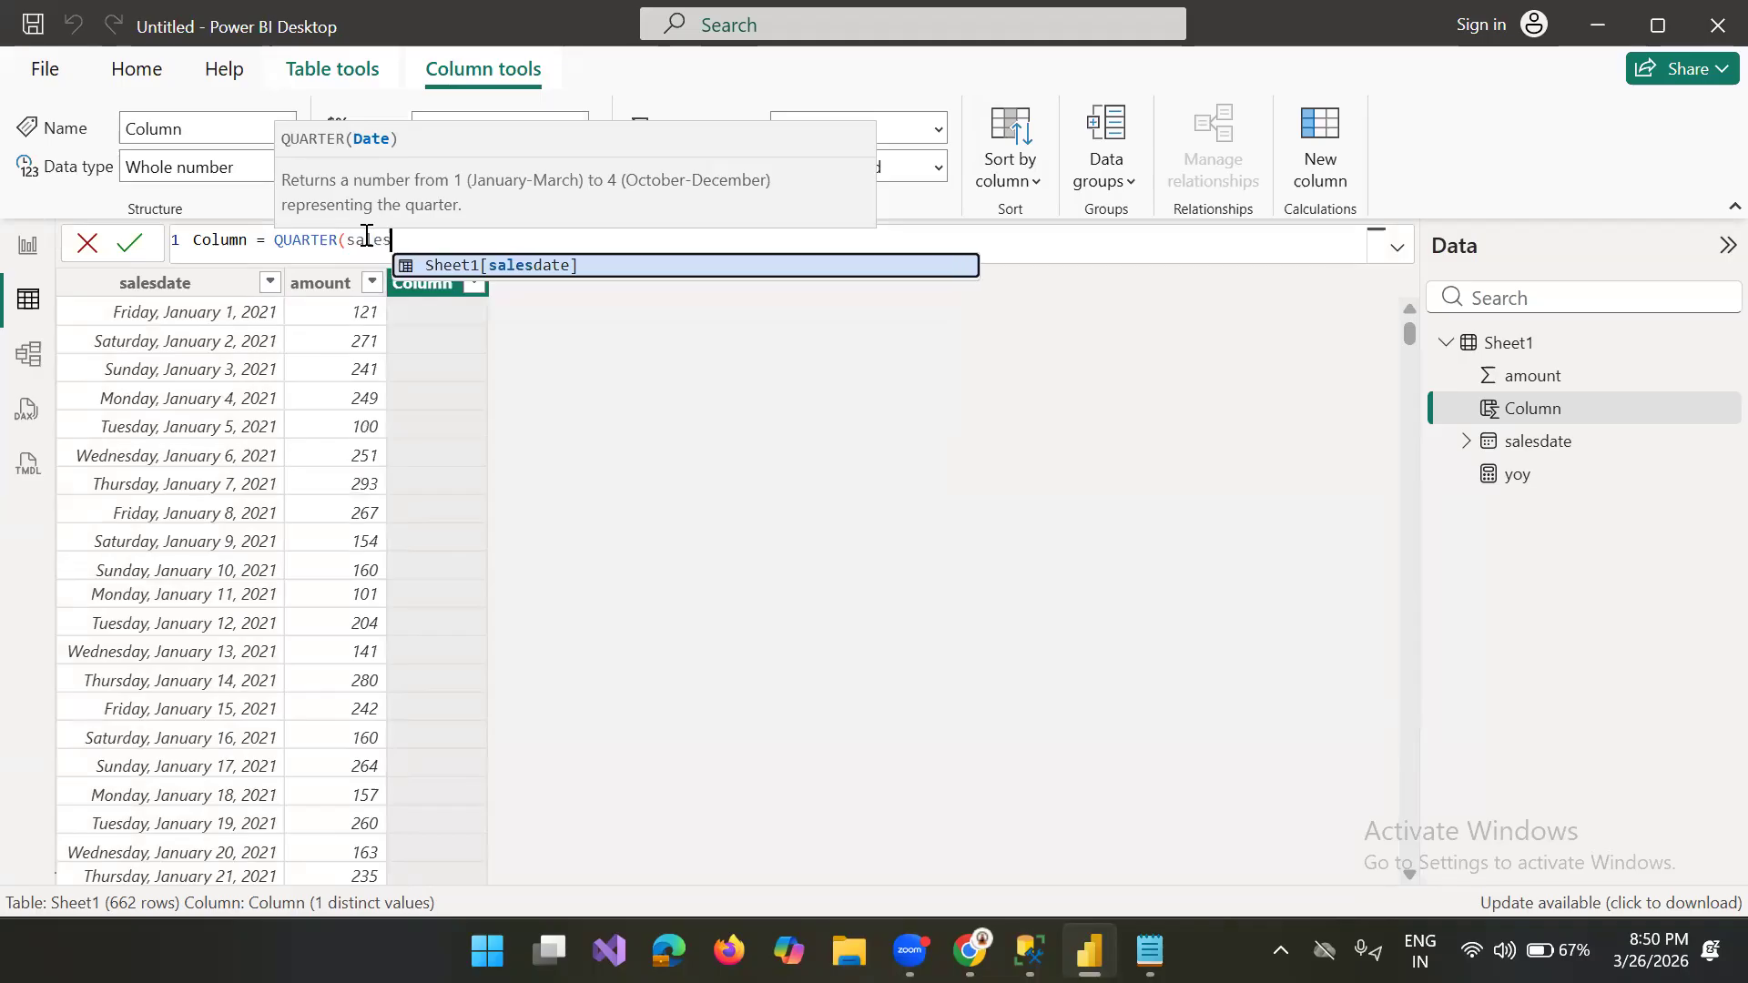
click(491, 268)
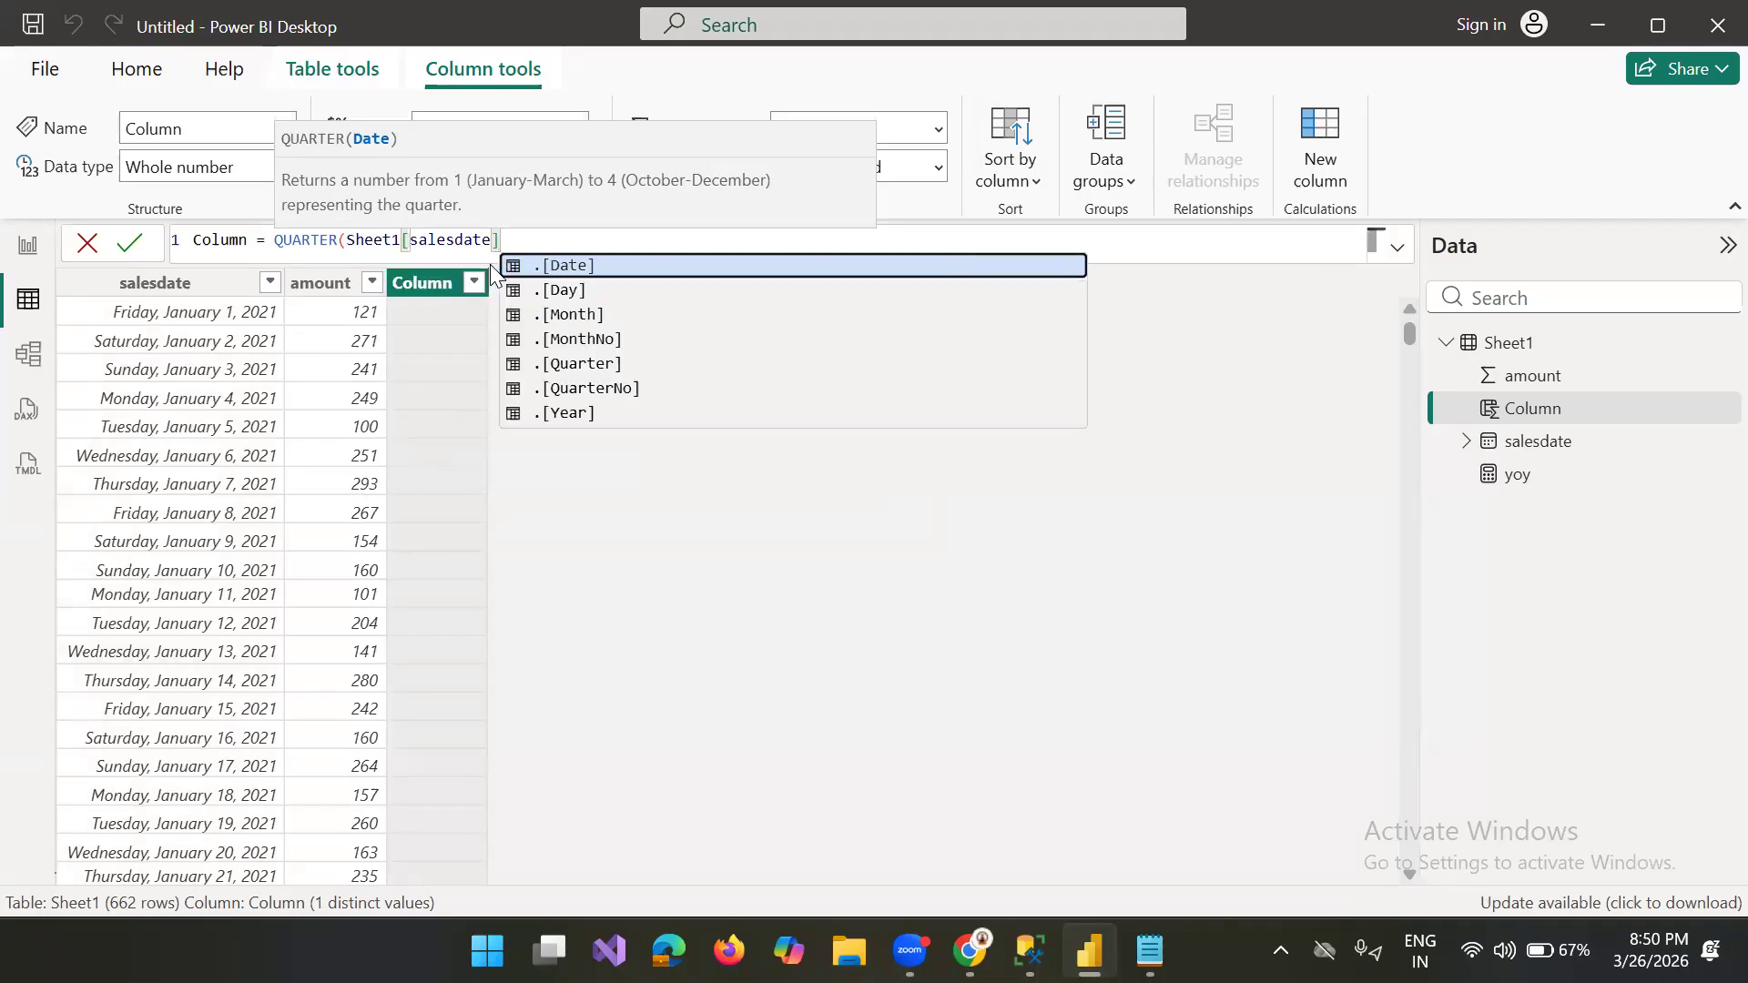
text())
key(Return)
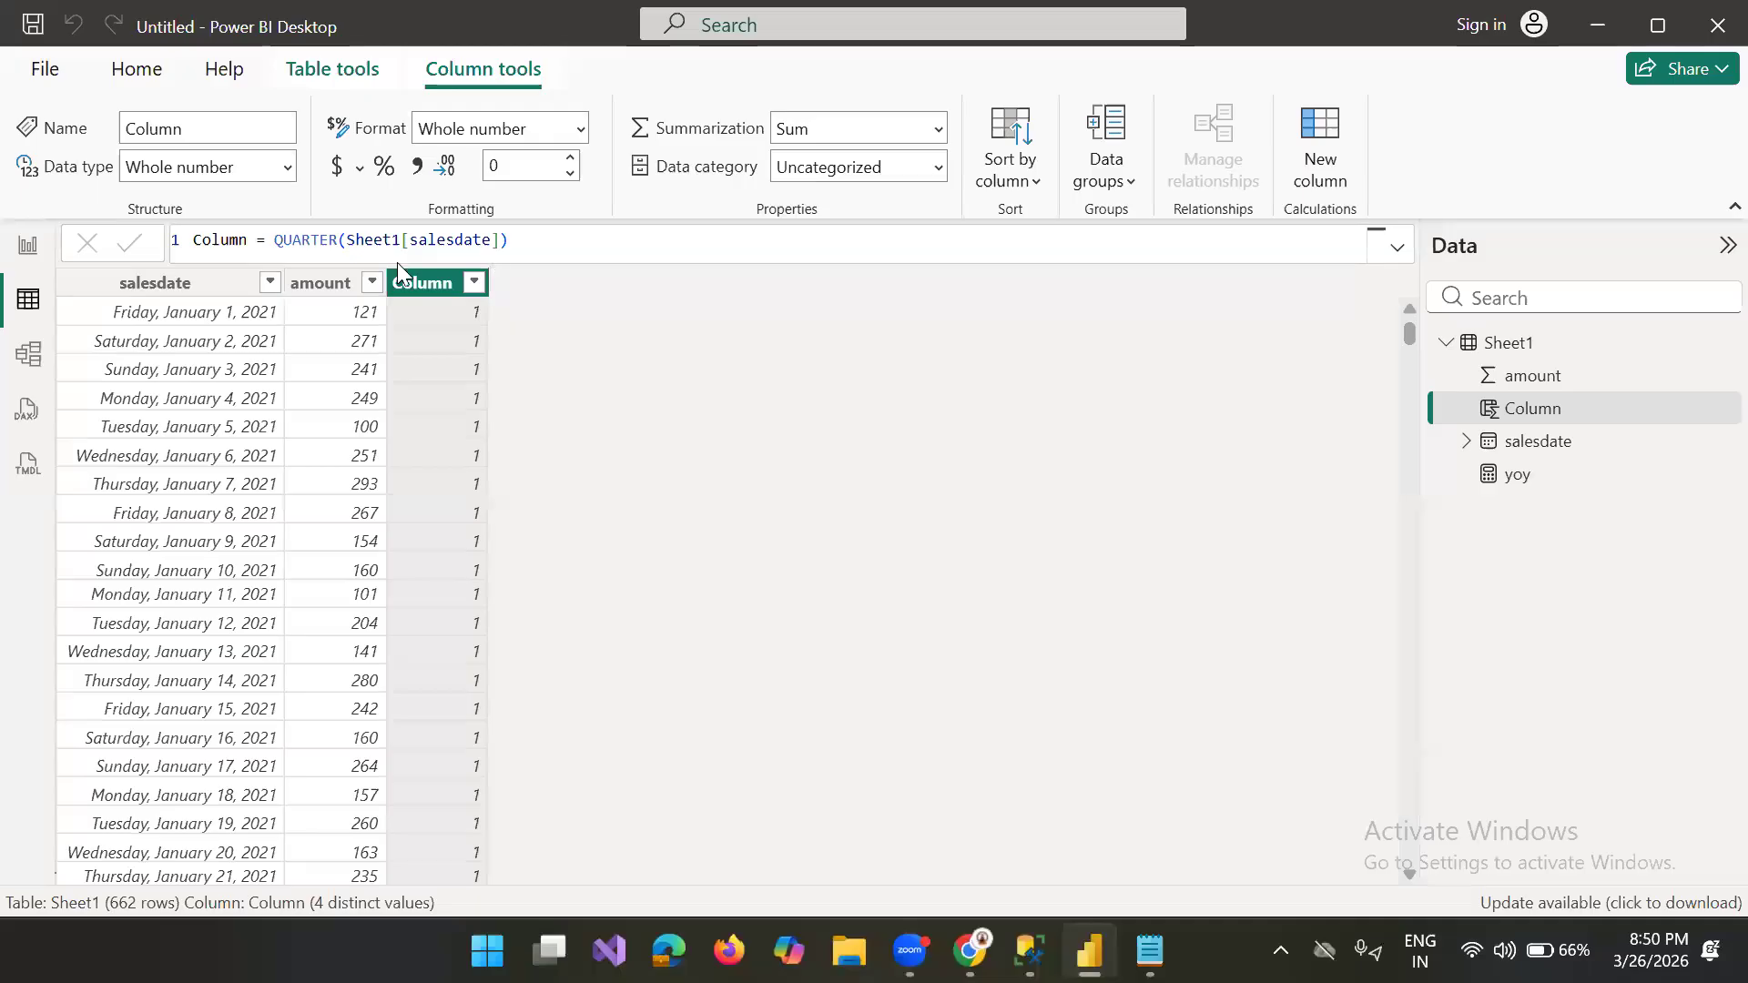
Step: Prefix the QUARTER expression in the column formula with a single-quoted Q and an ampersand ('Q'&)
click(270, 241)
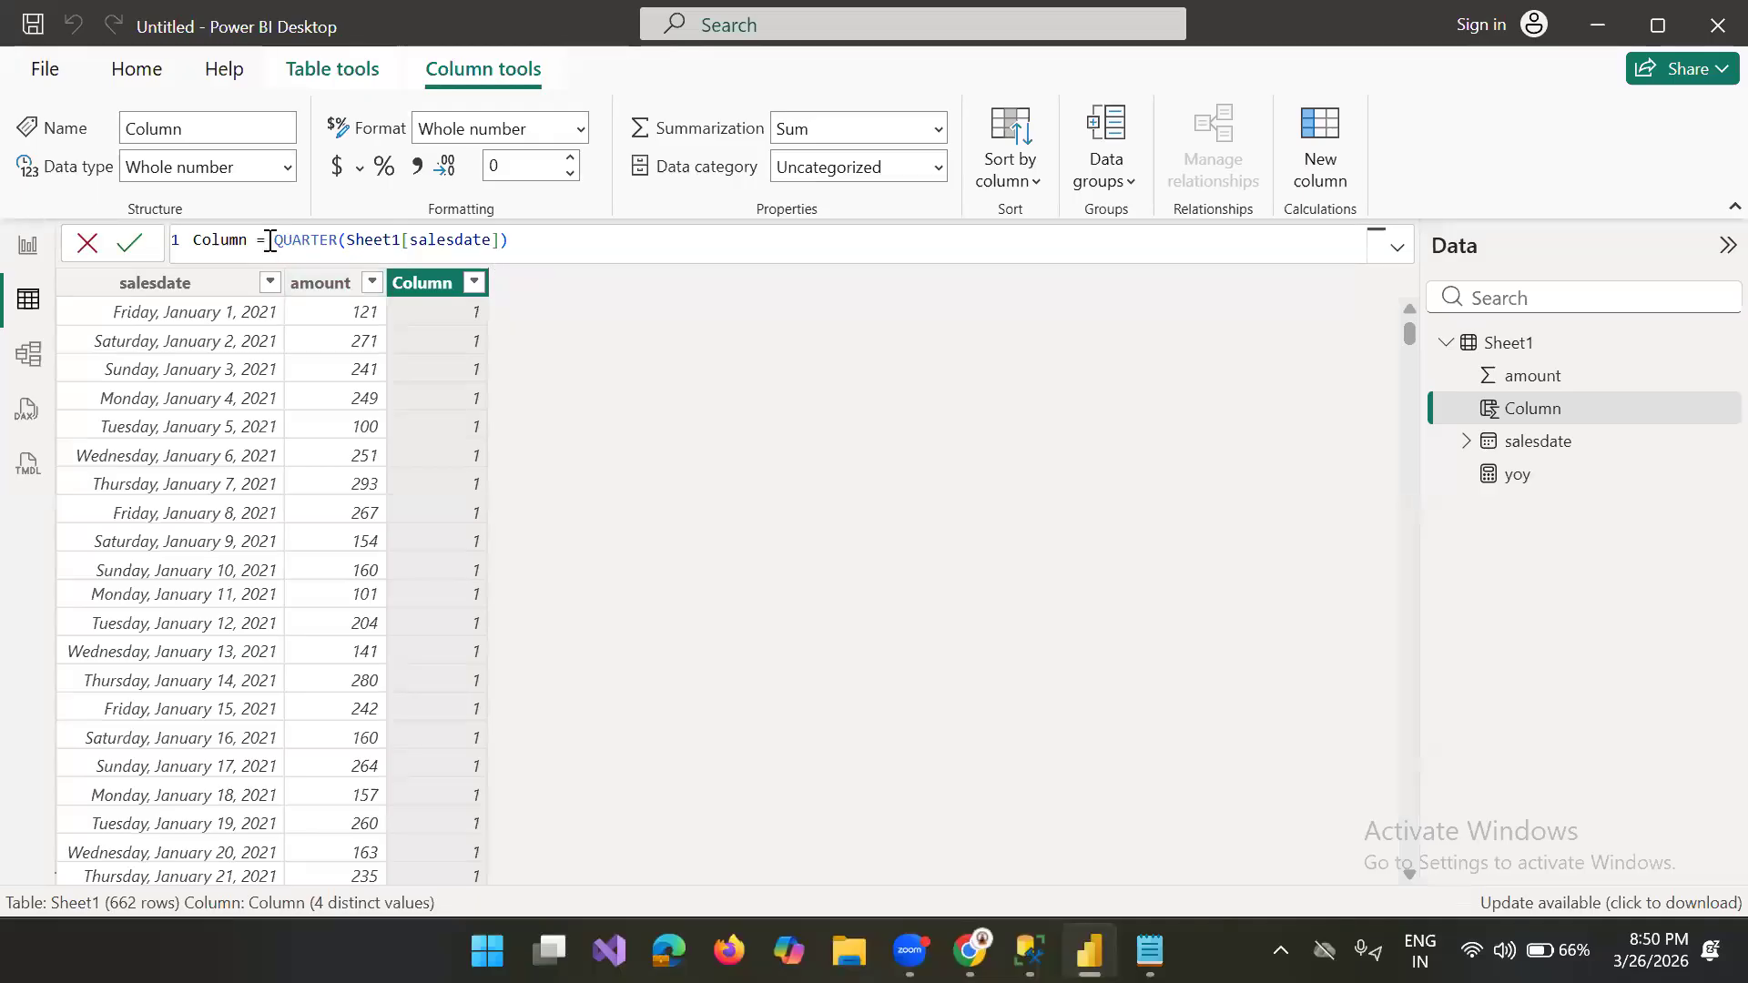
text(=')
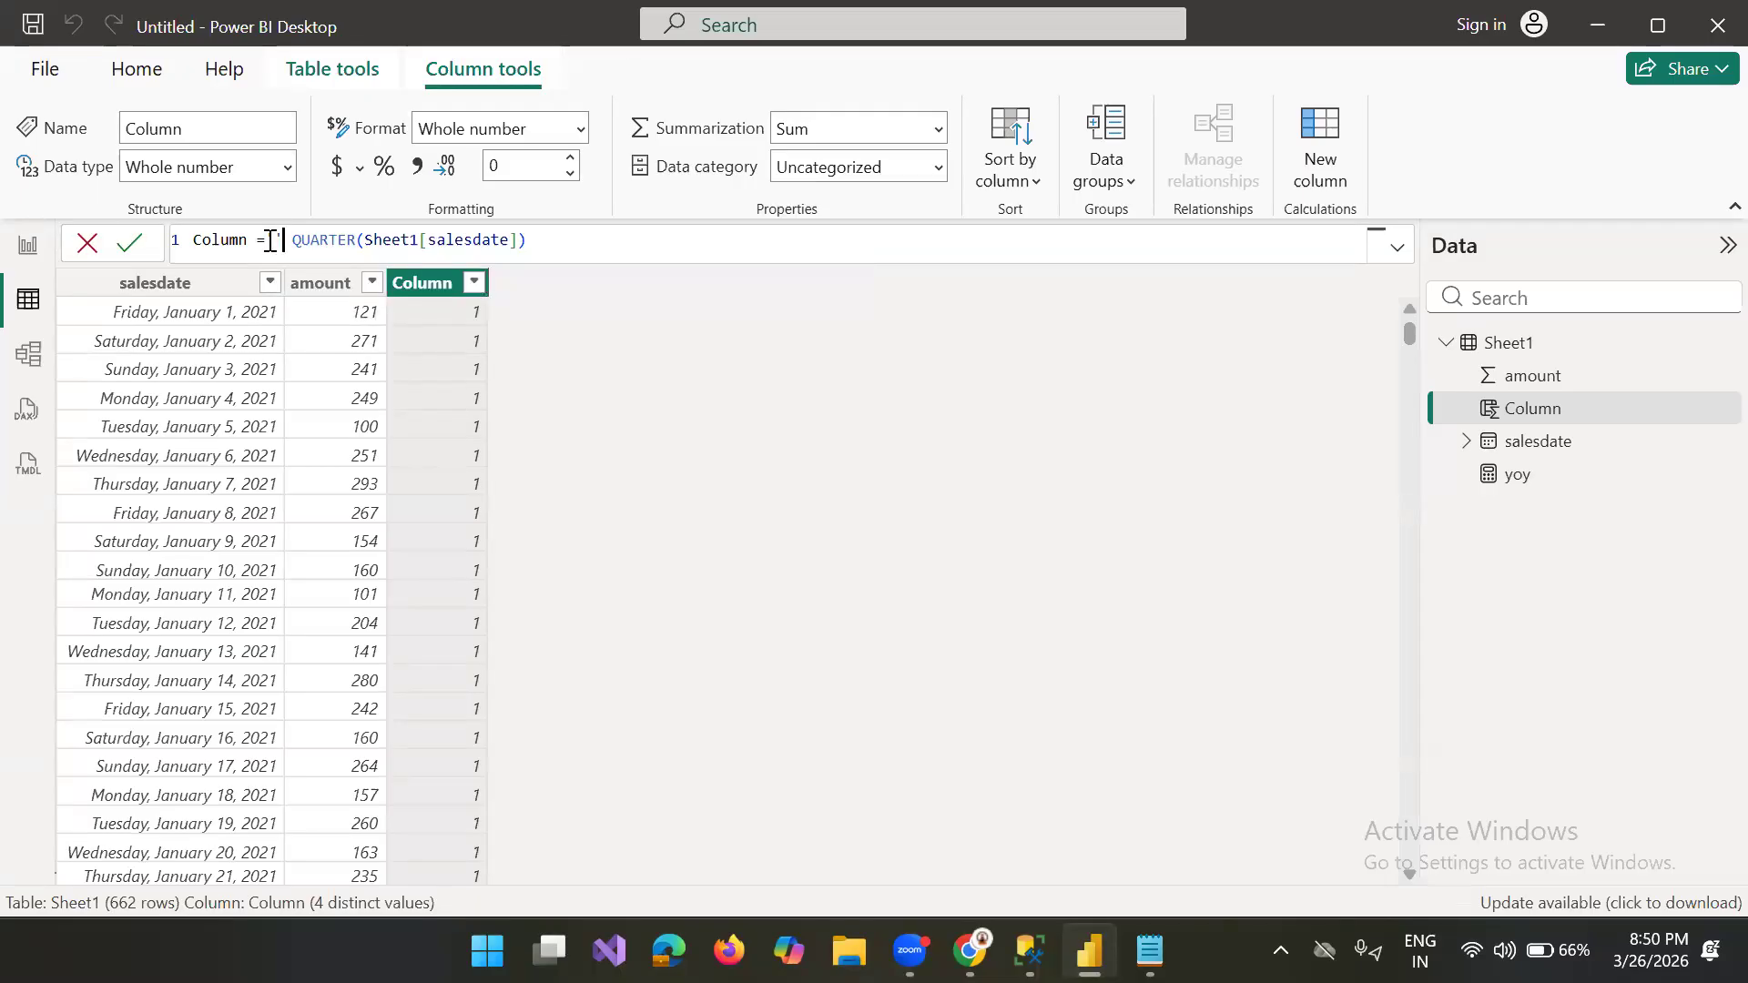
text(Q')
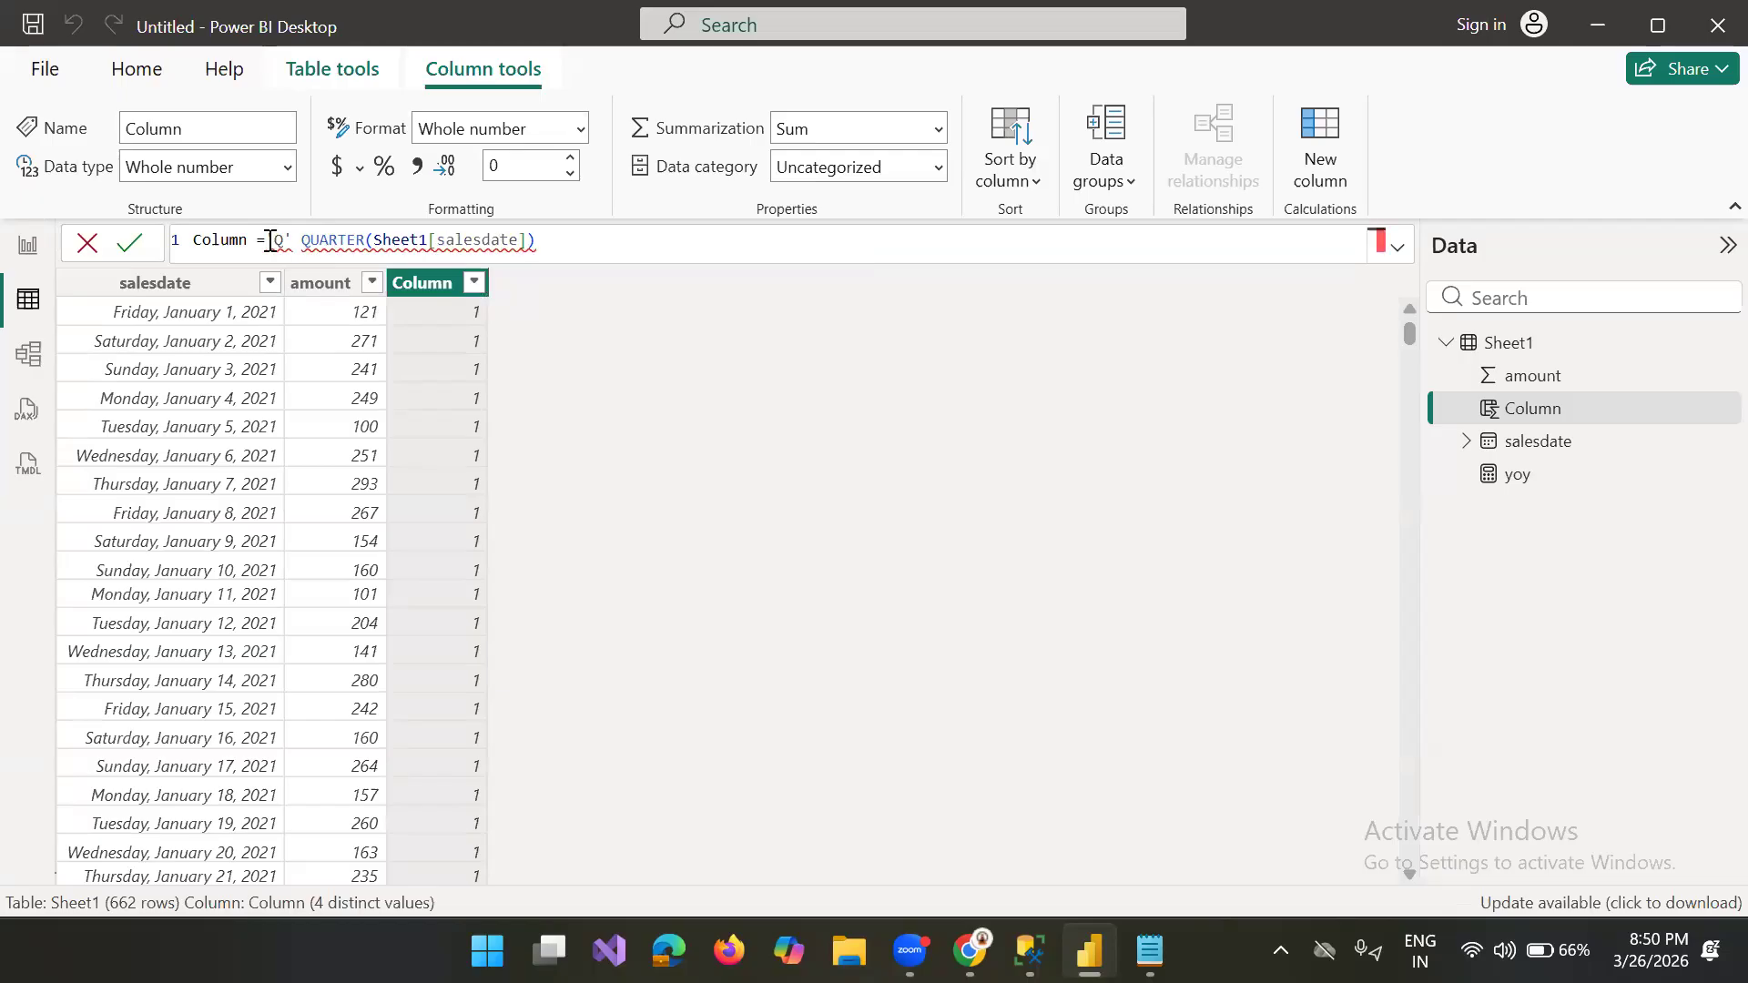
text(&)
click(652, 246)
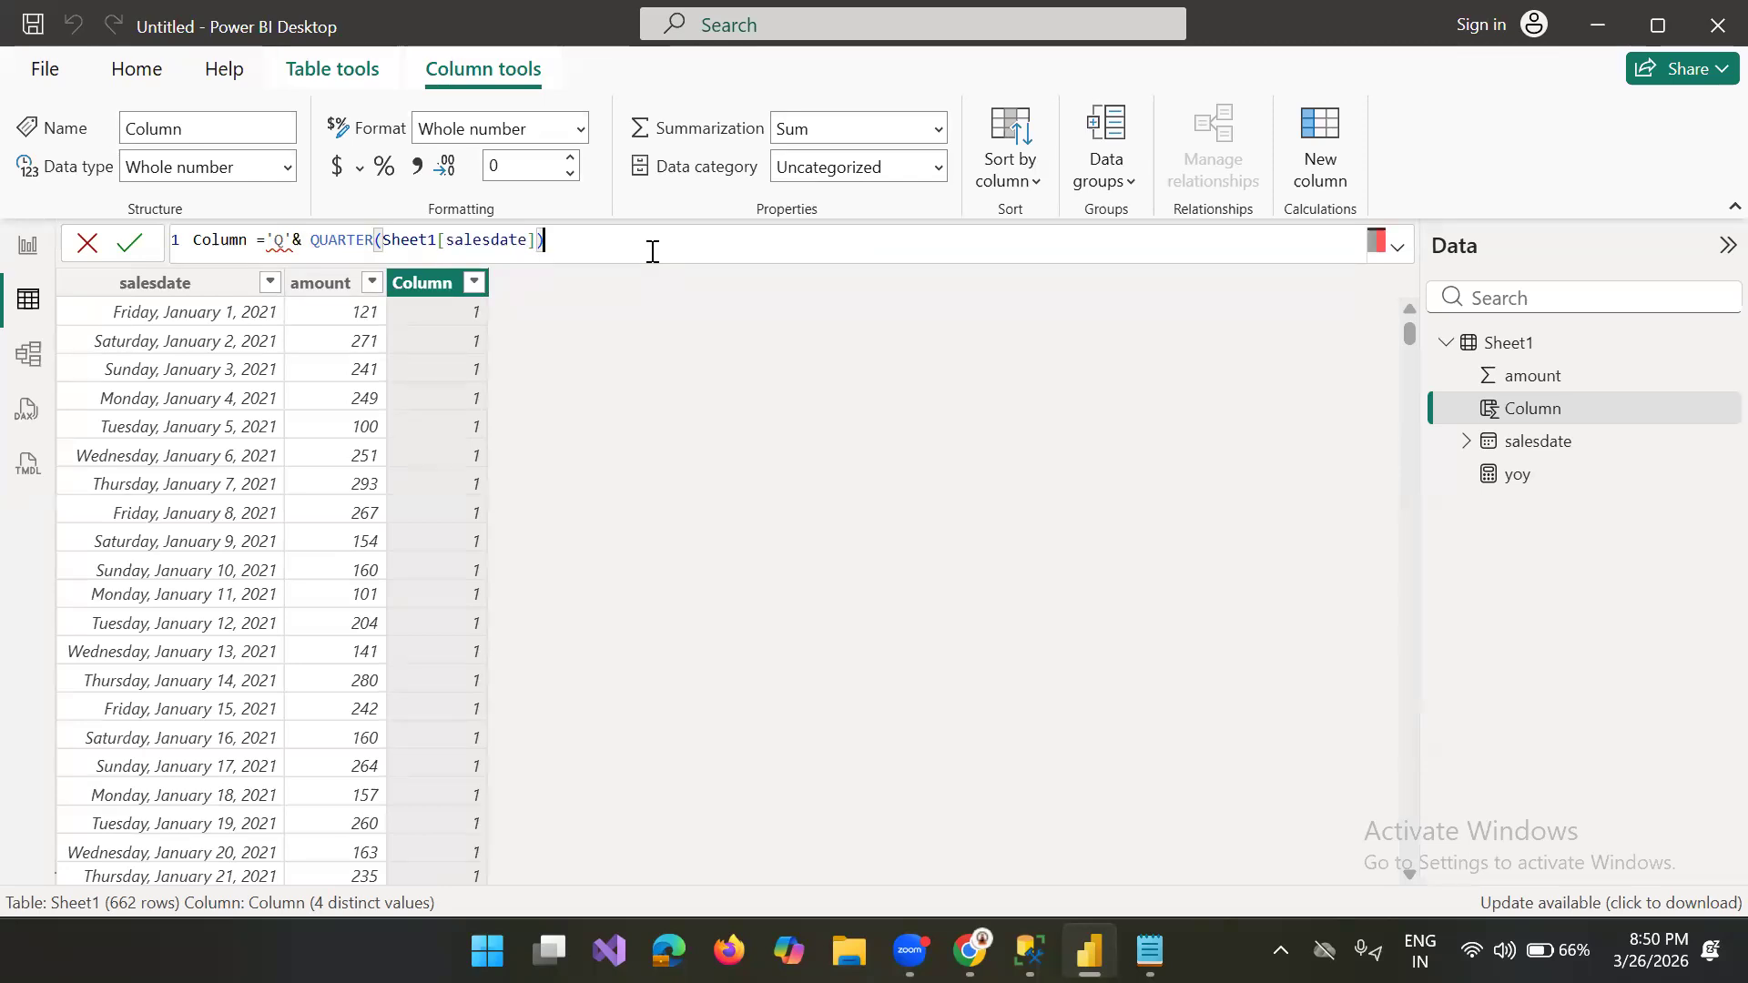
Step: Replace the single-quoted Q with "Q" in the quarter column's formula, commit it and check the column's filter values
click(287, 238)
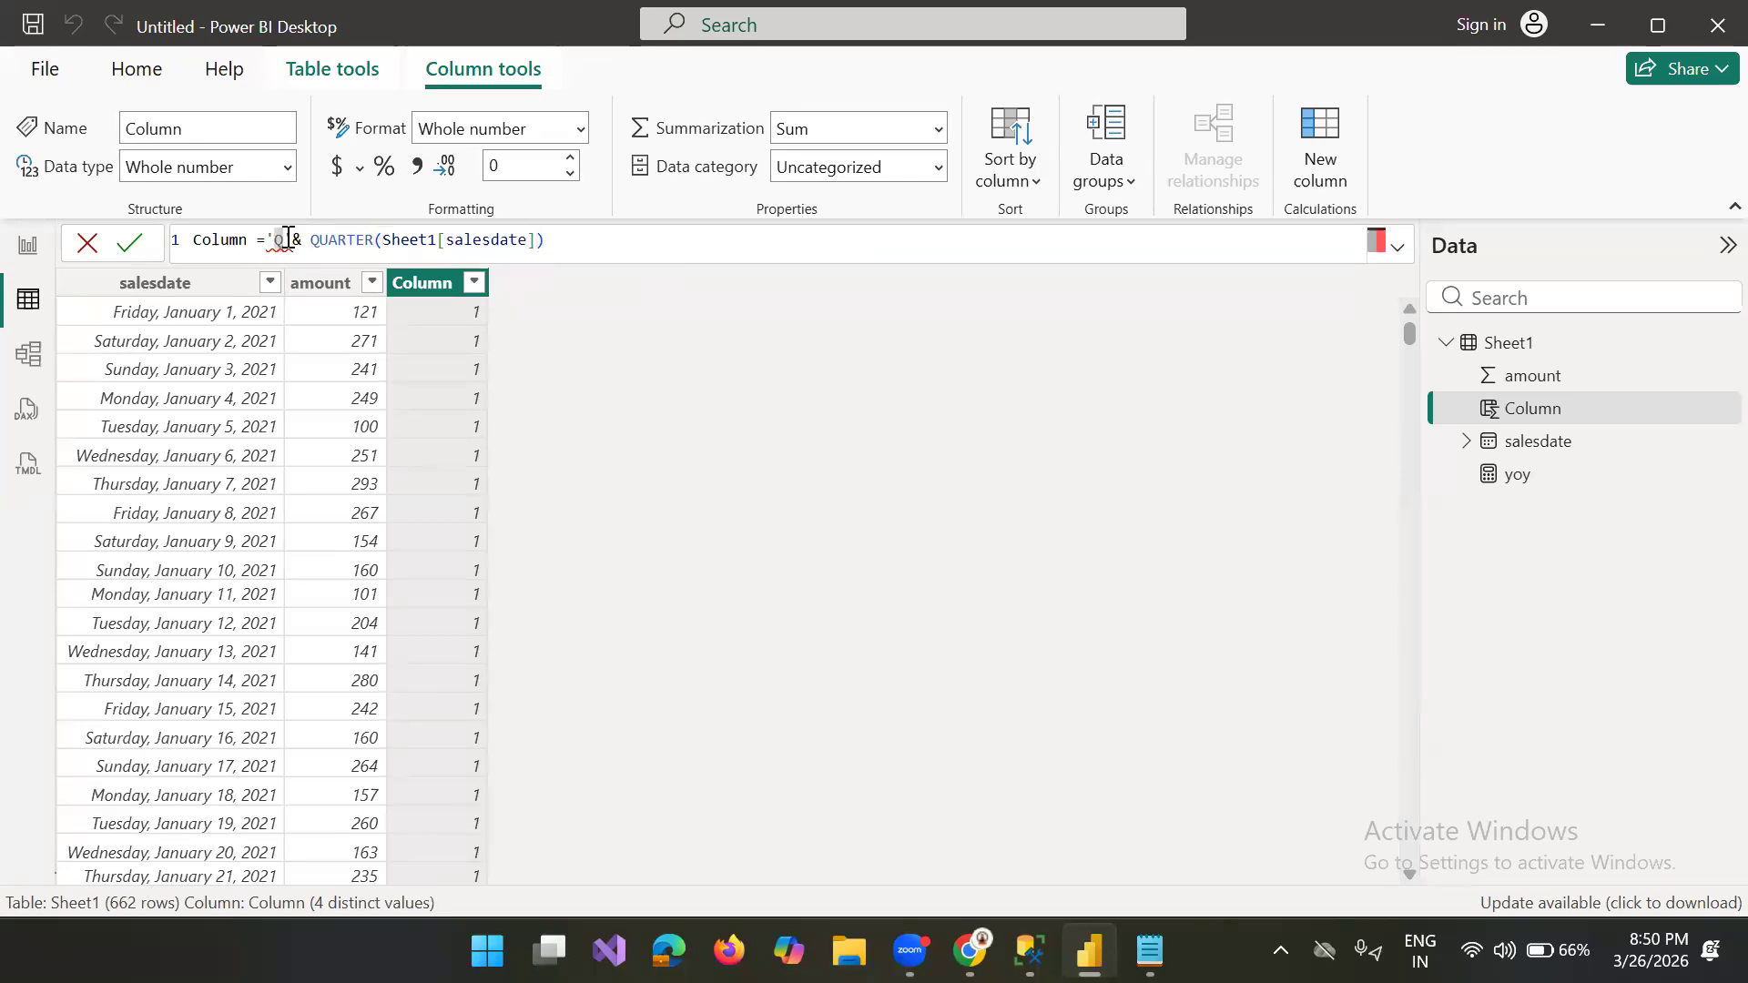
key(BackSpace)
key(BackSpace)
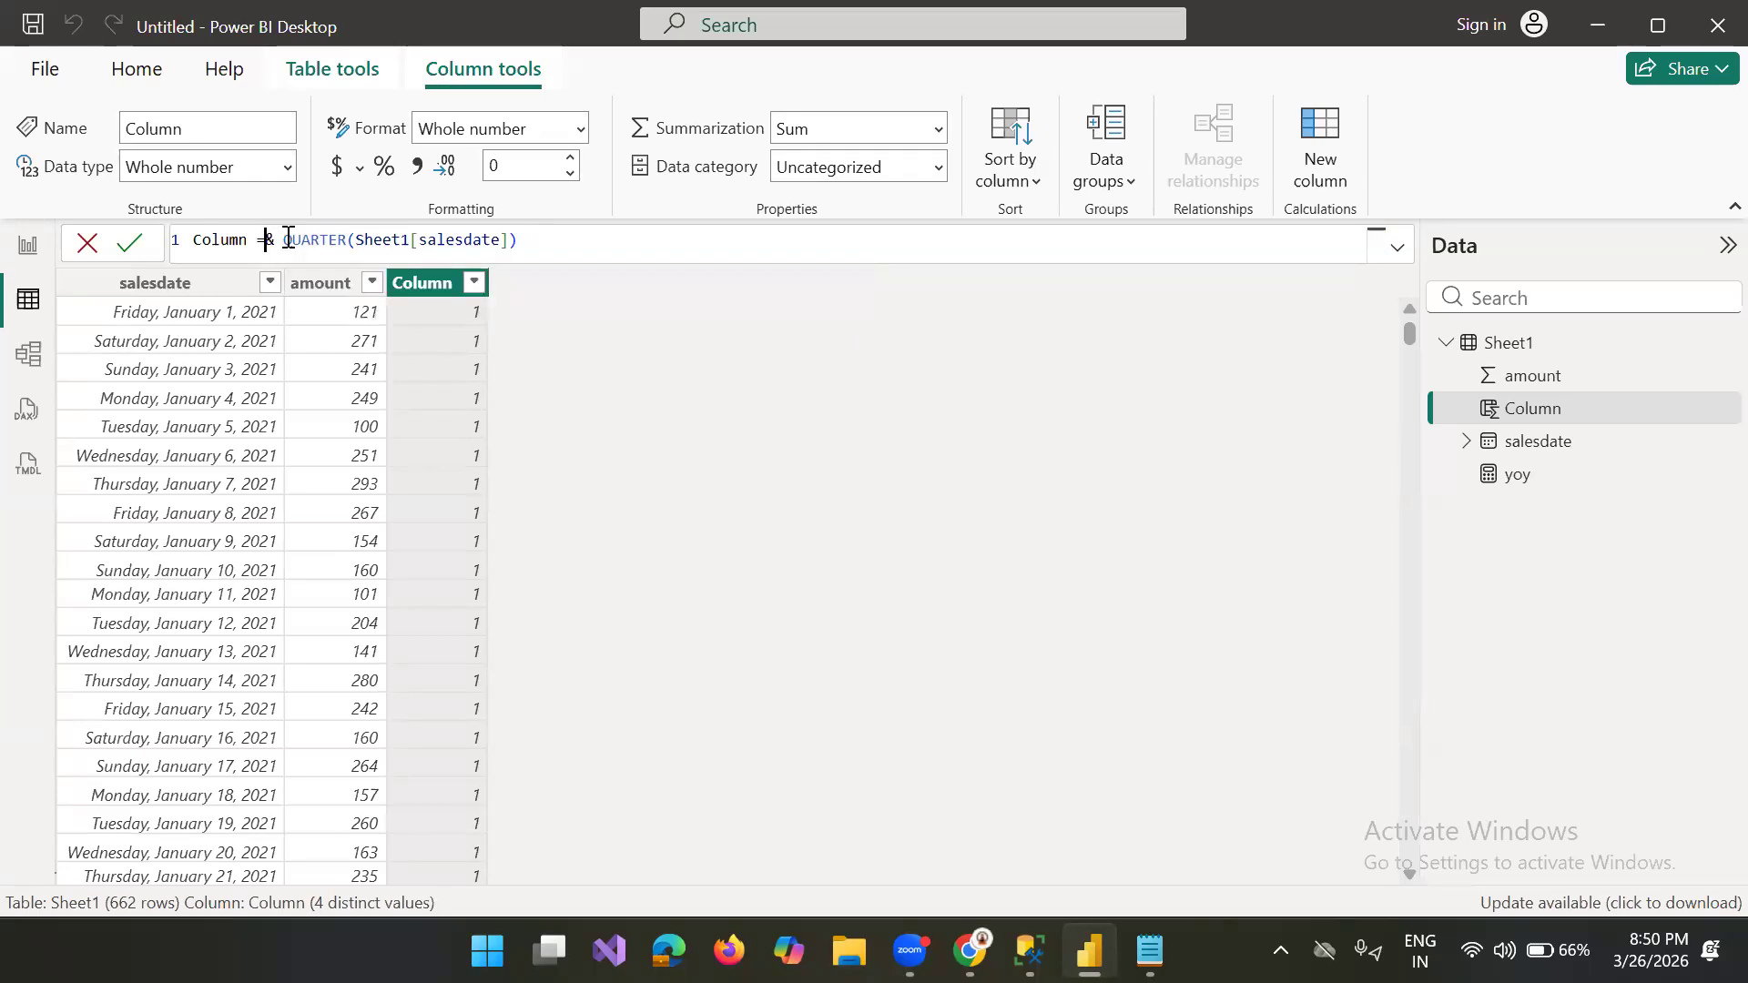
text(")
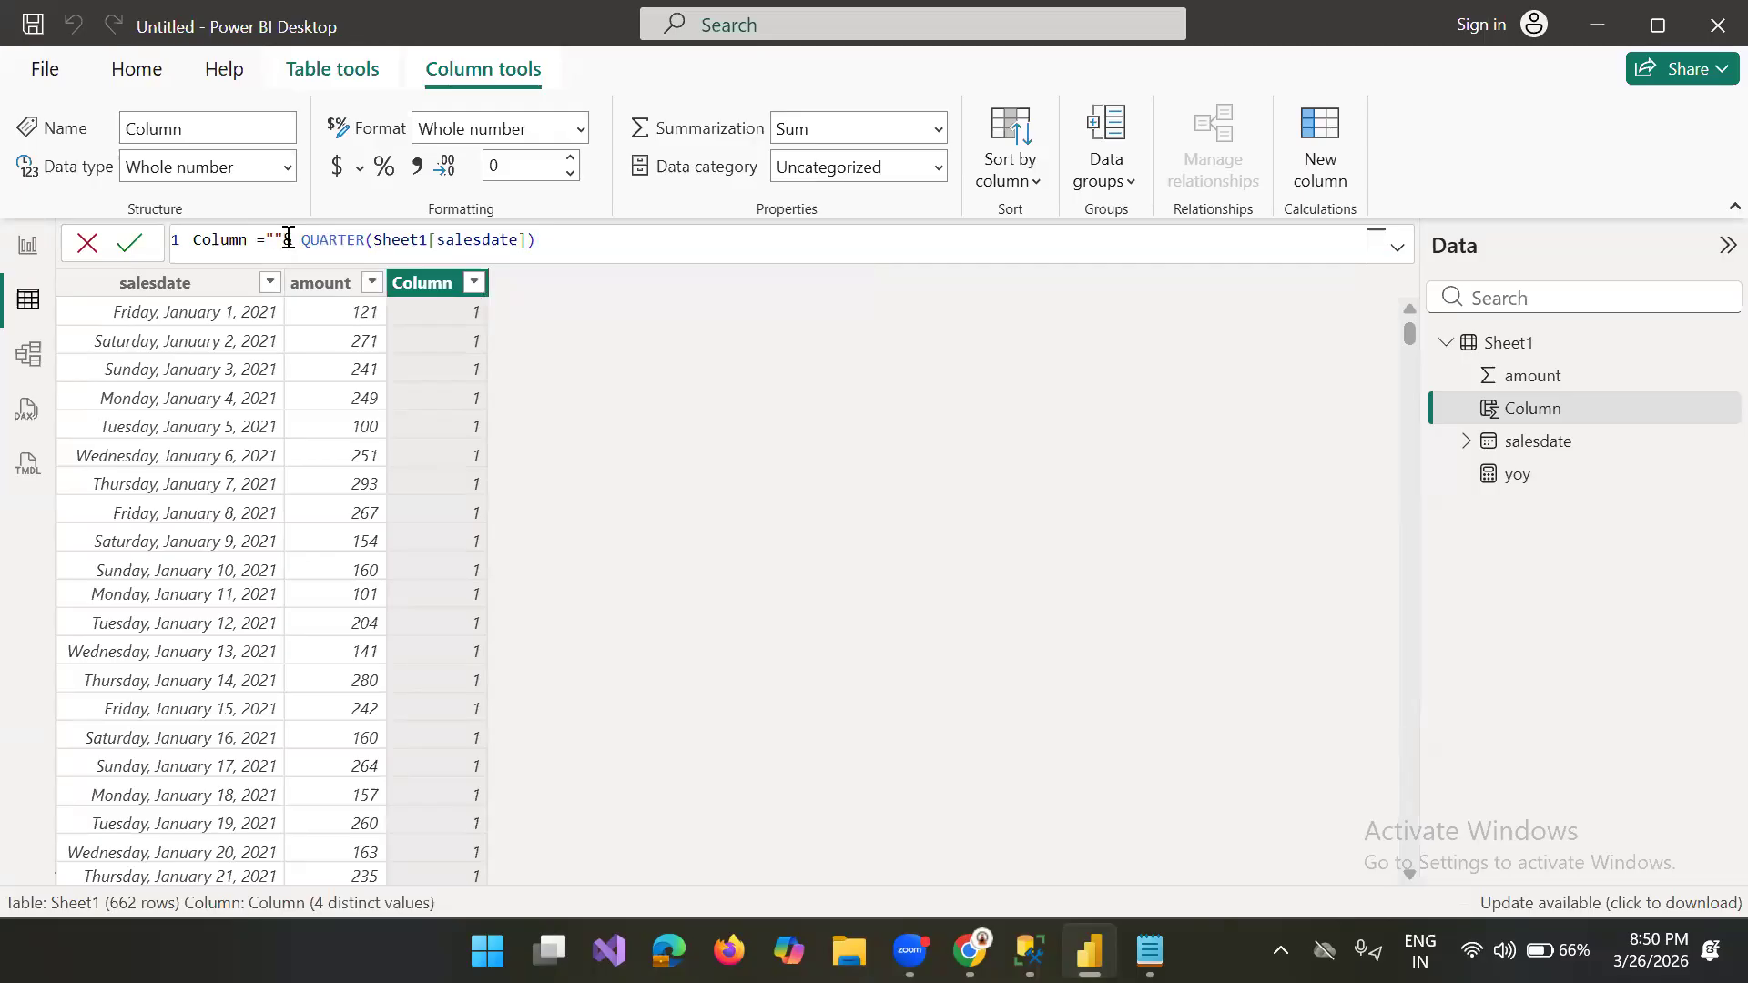
text(Q)
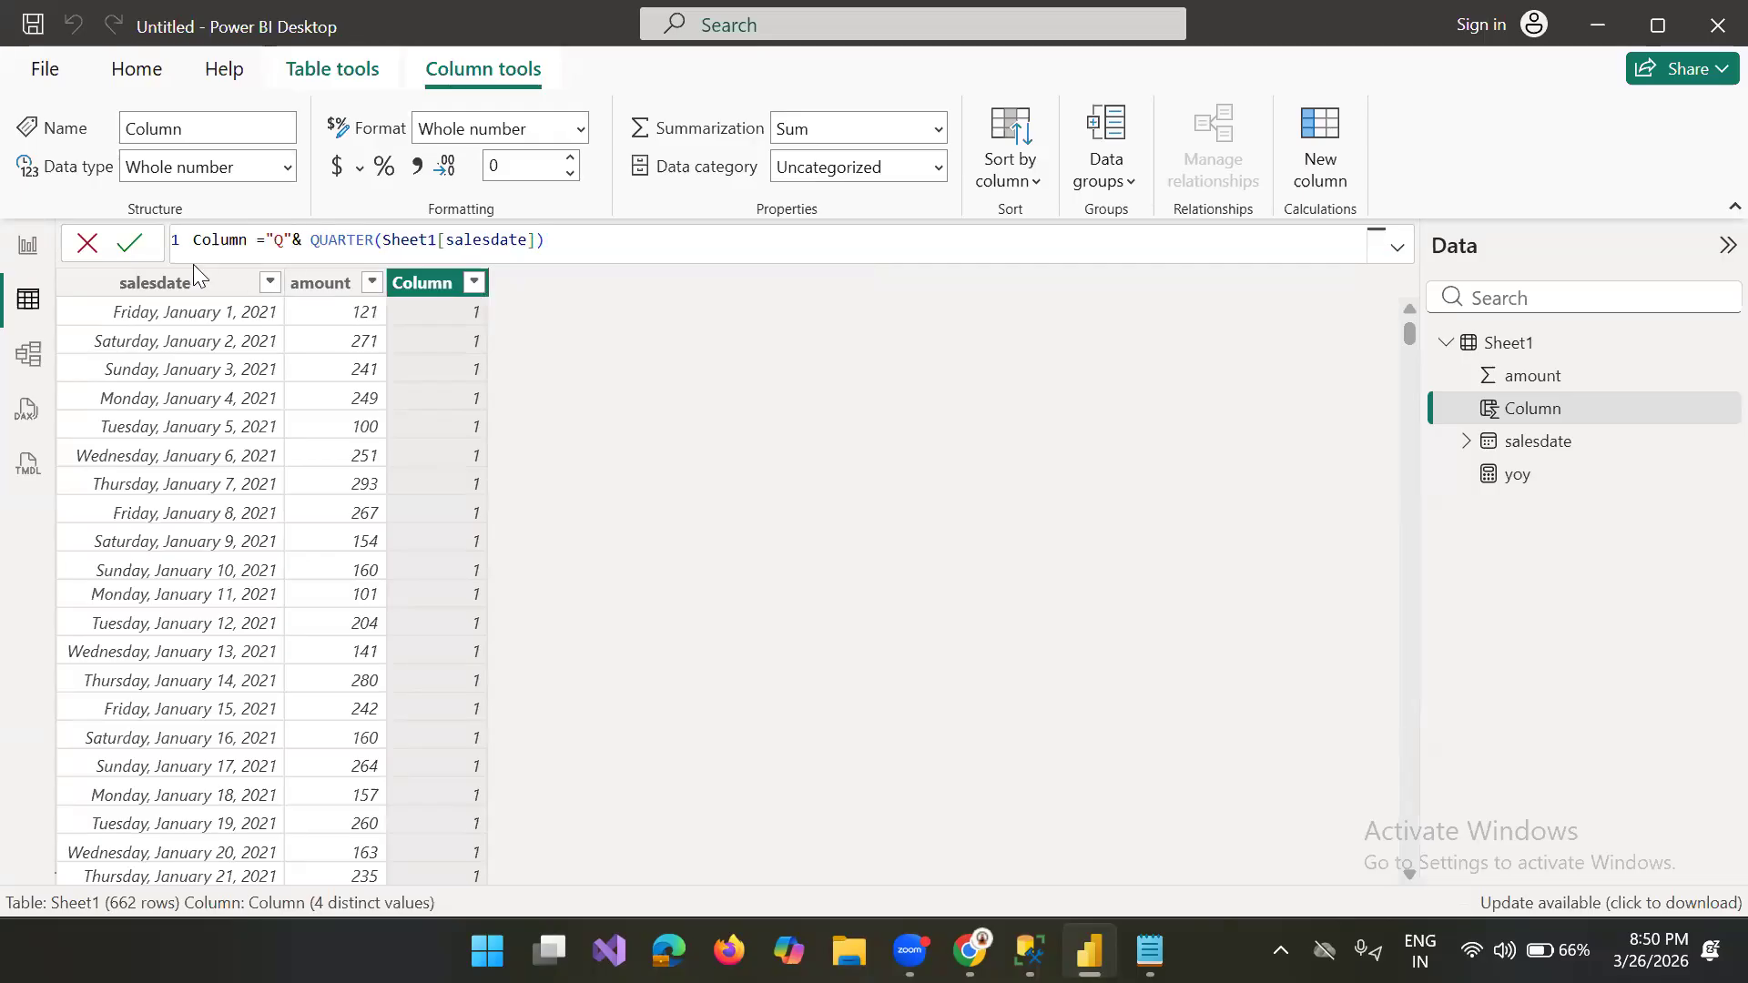
click(125, 248)
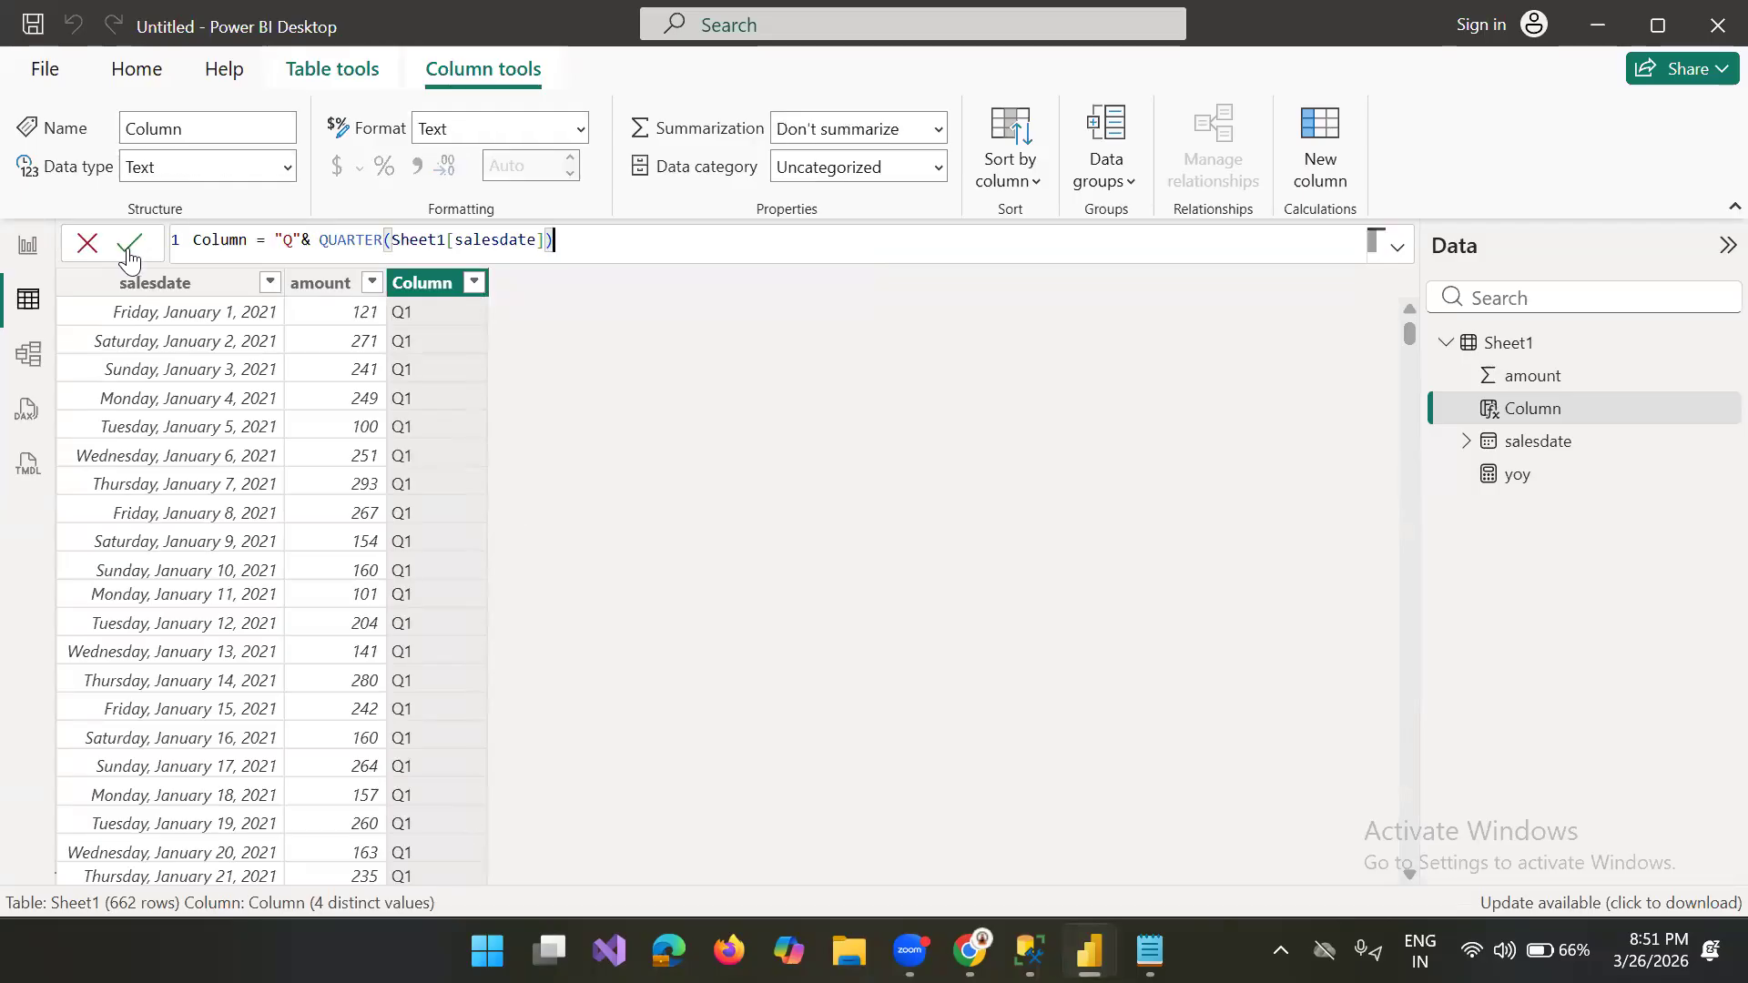
click(475, 283)
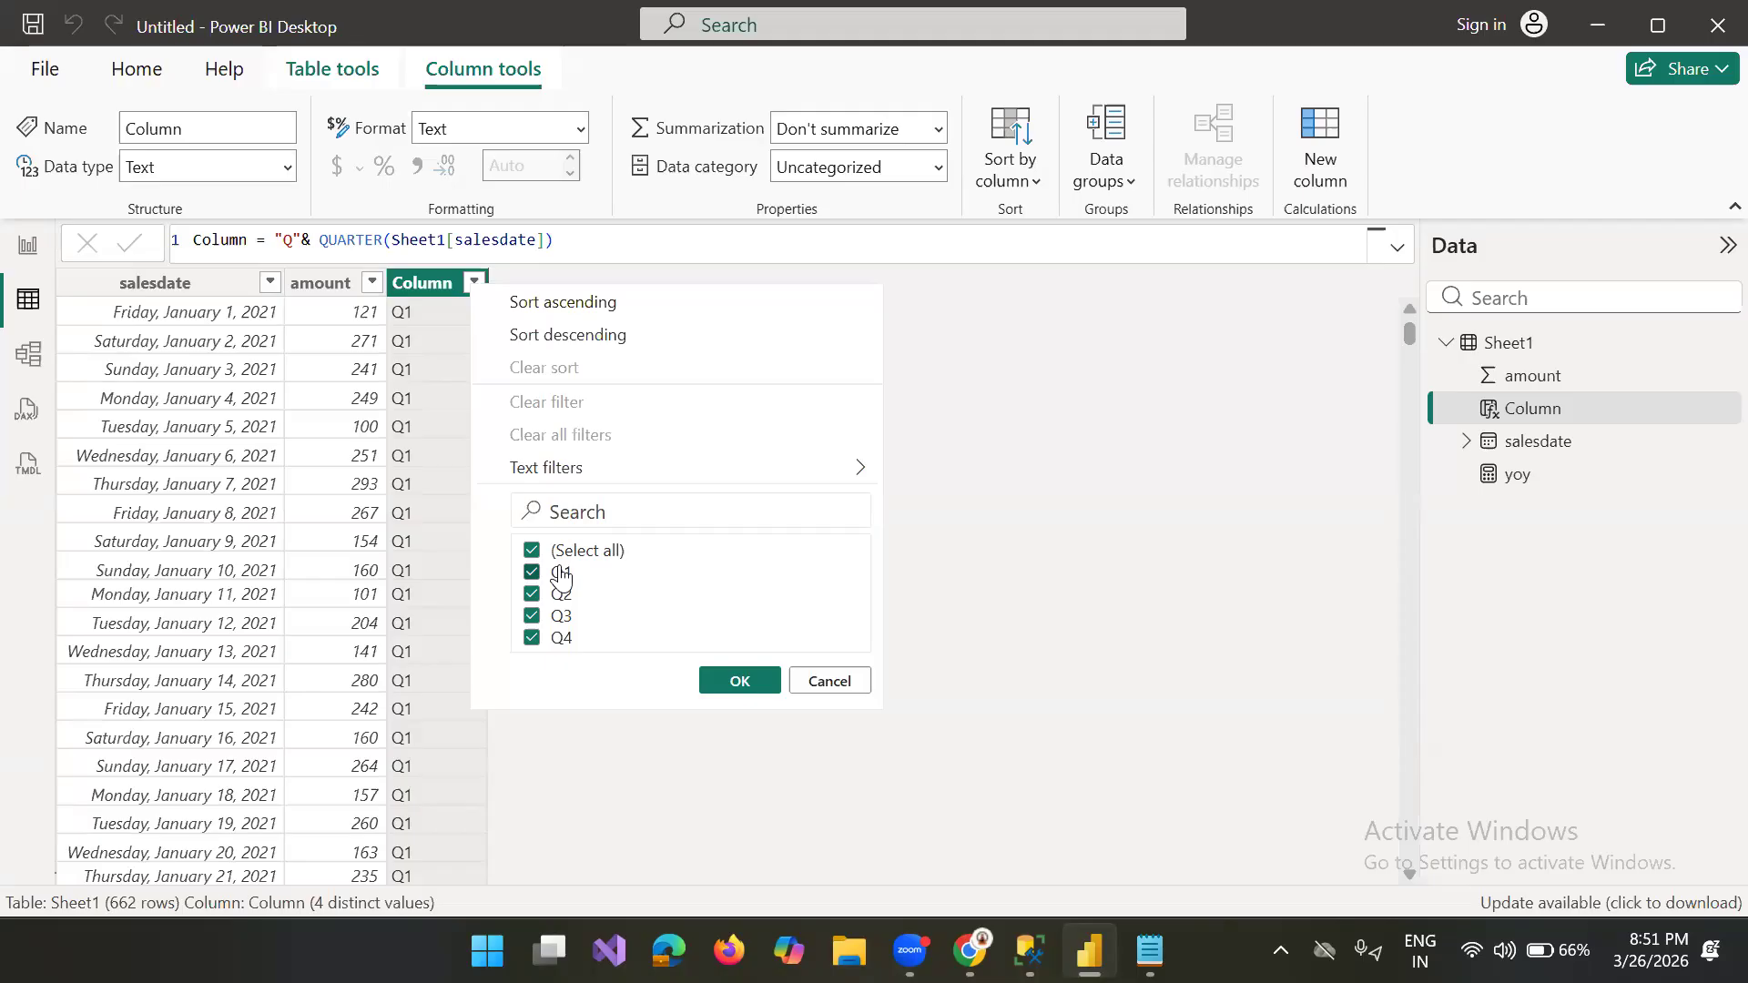
click(575, 248)
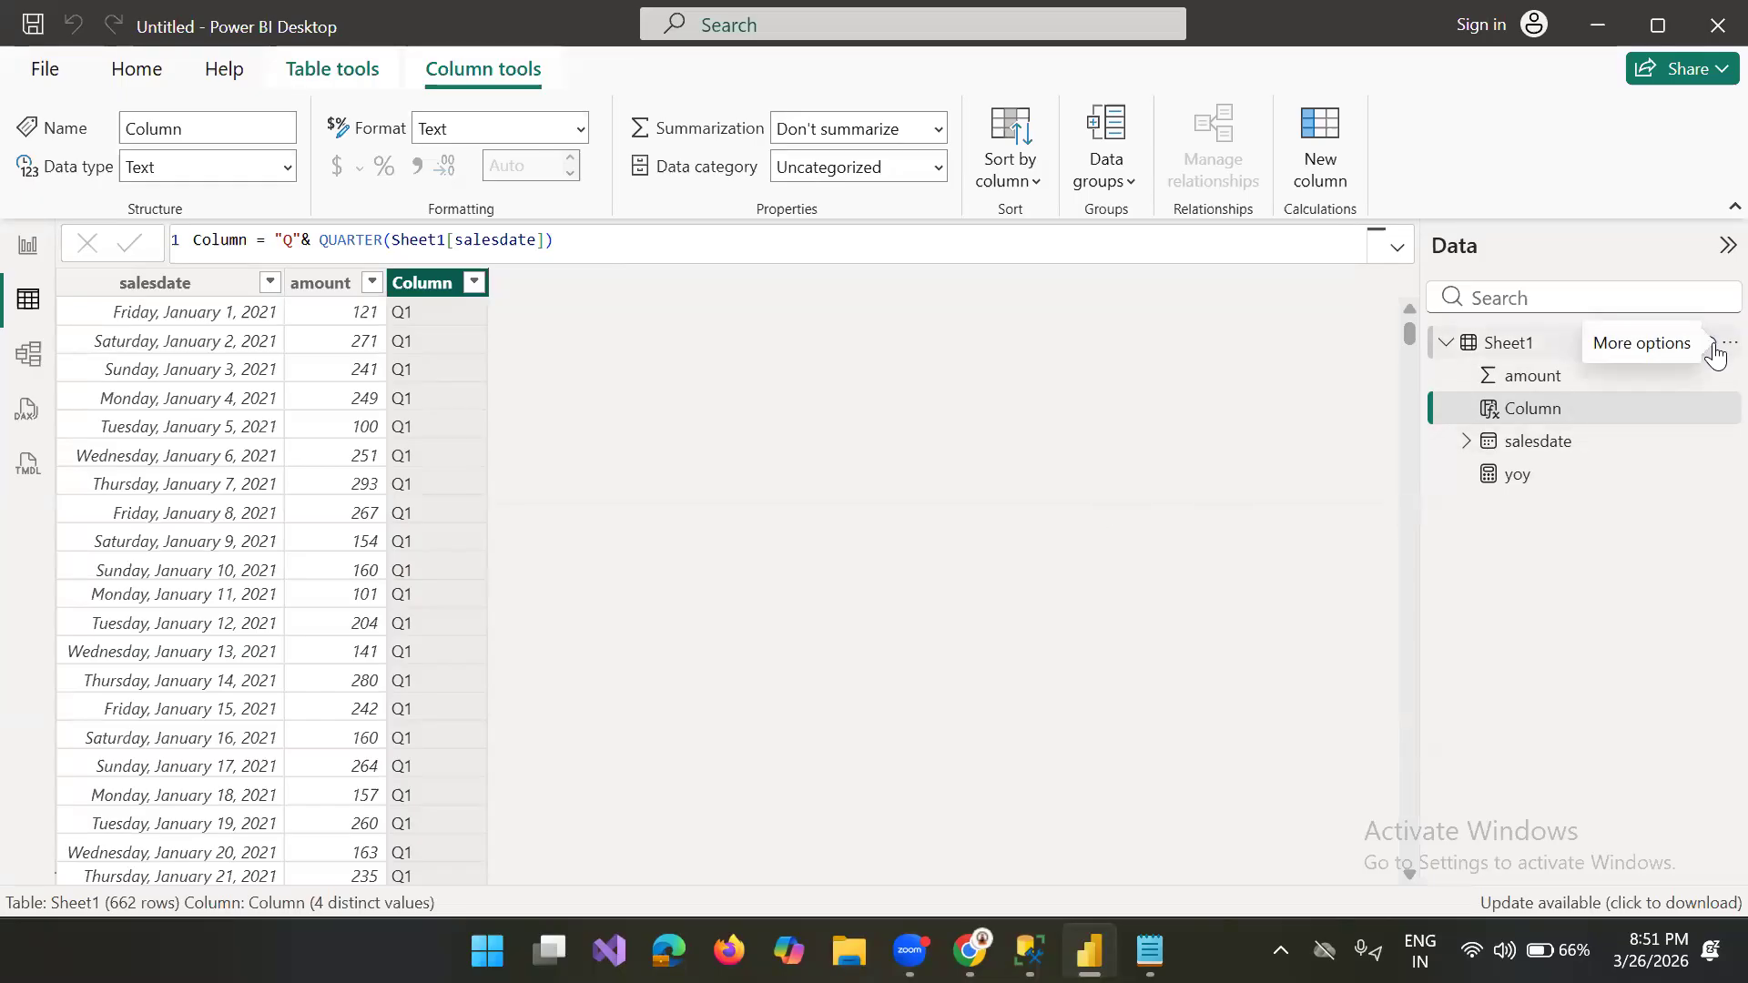
Step: Add a calculated column named month to Sheet1 with the formula month(Sheet1[salesdate]), and check its filter values
click(1716, 346)
click(1599, 395)
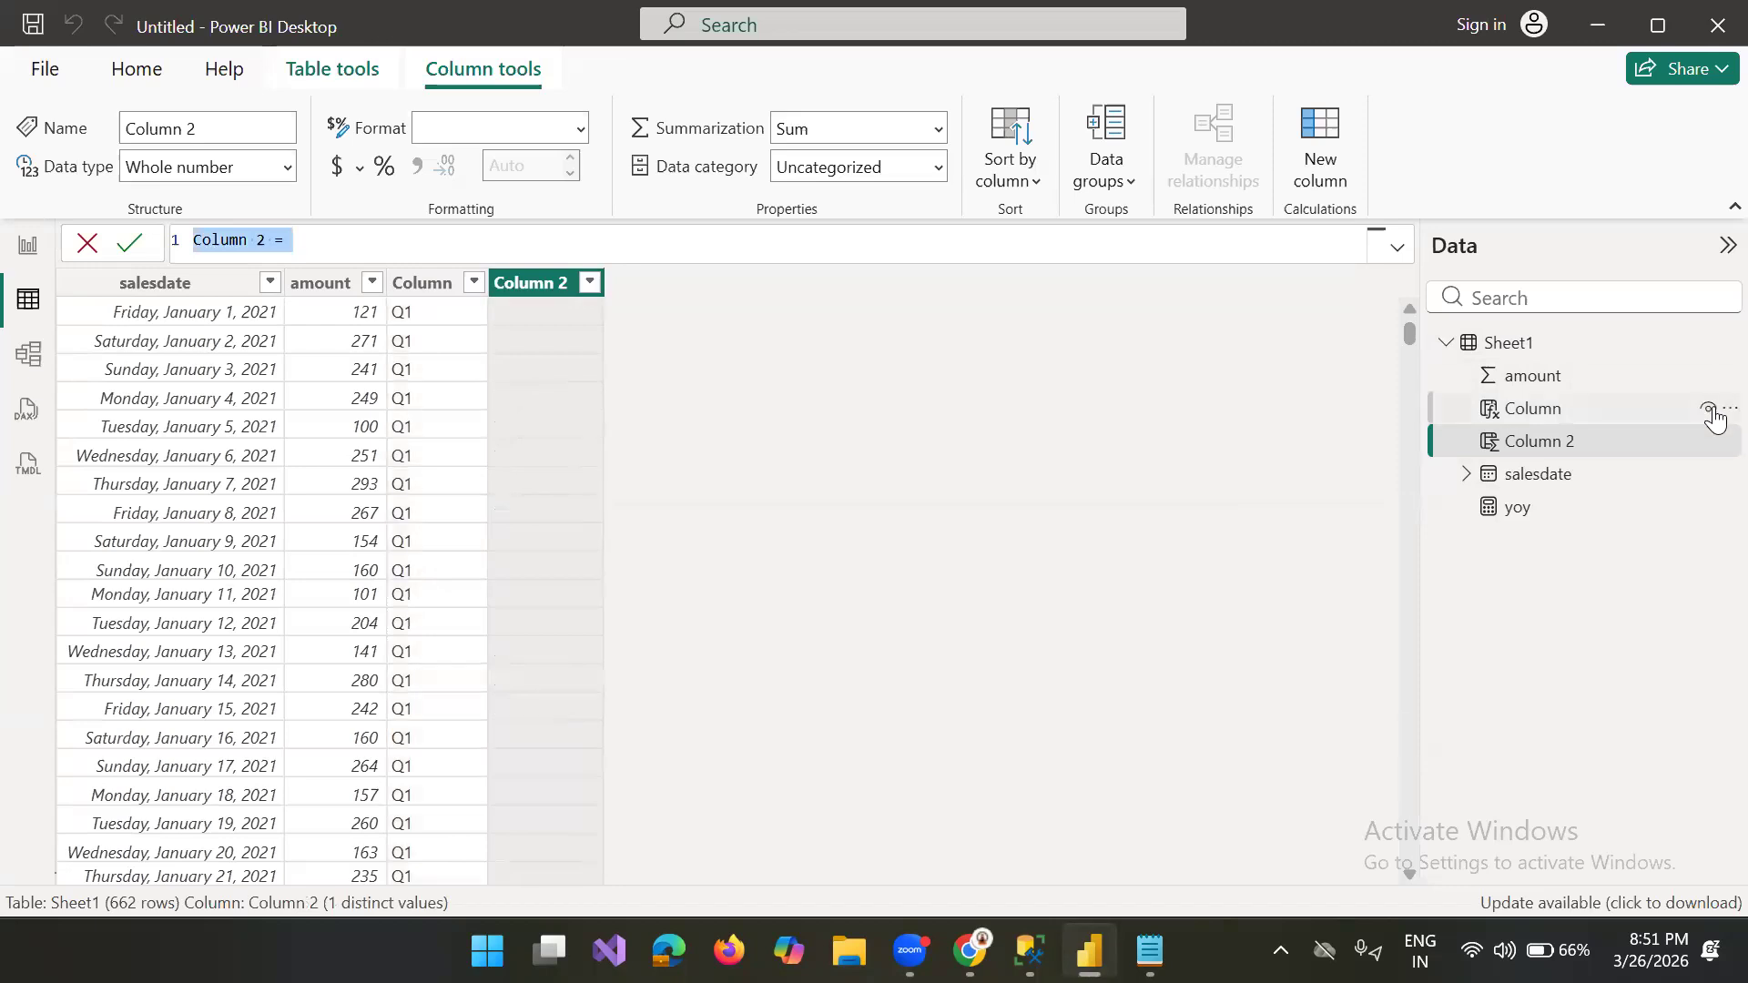
text(month)
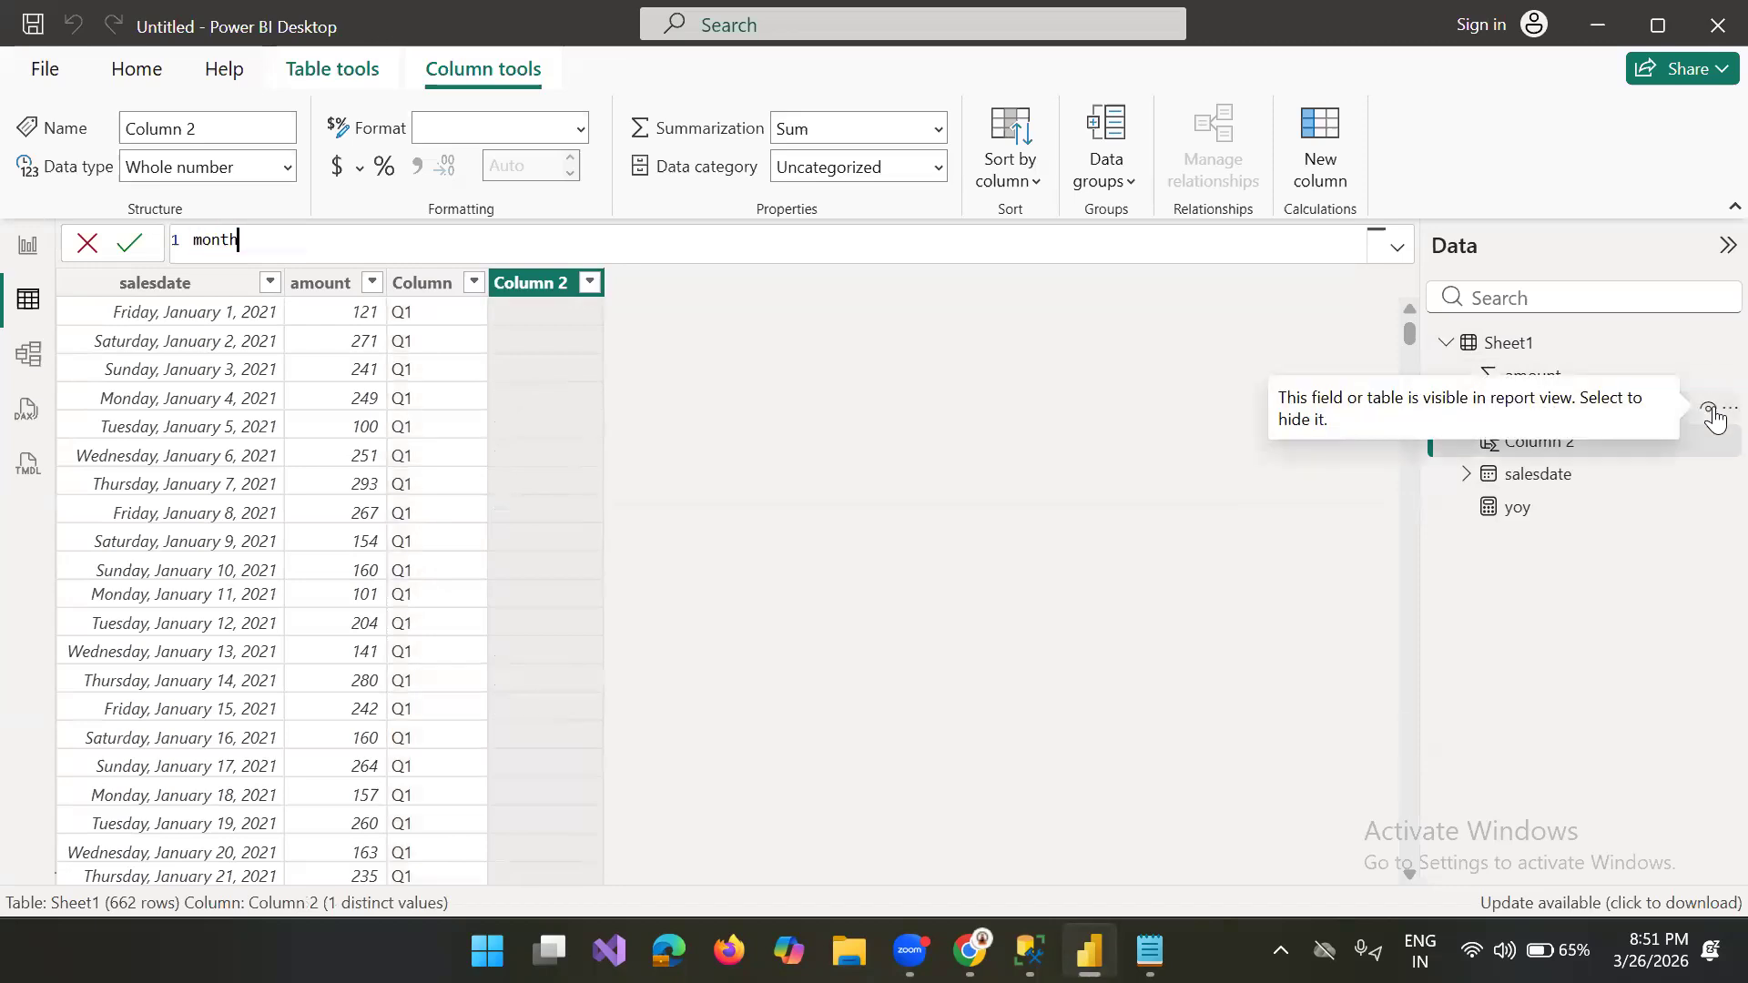
text(= mo)
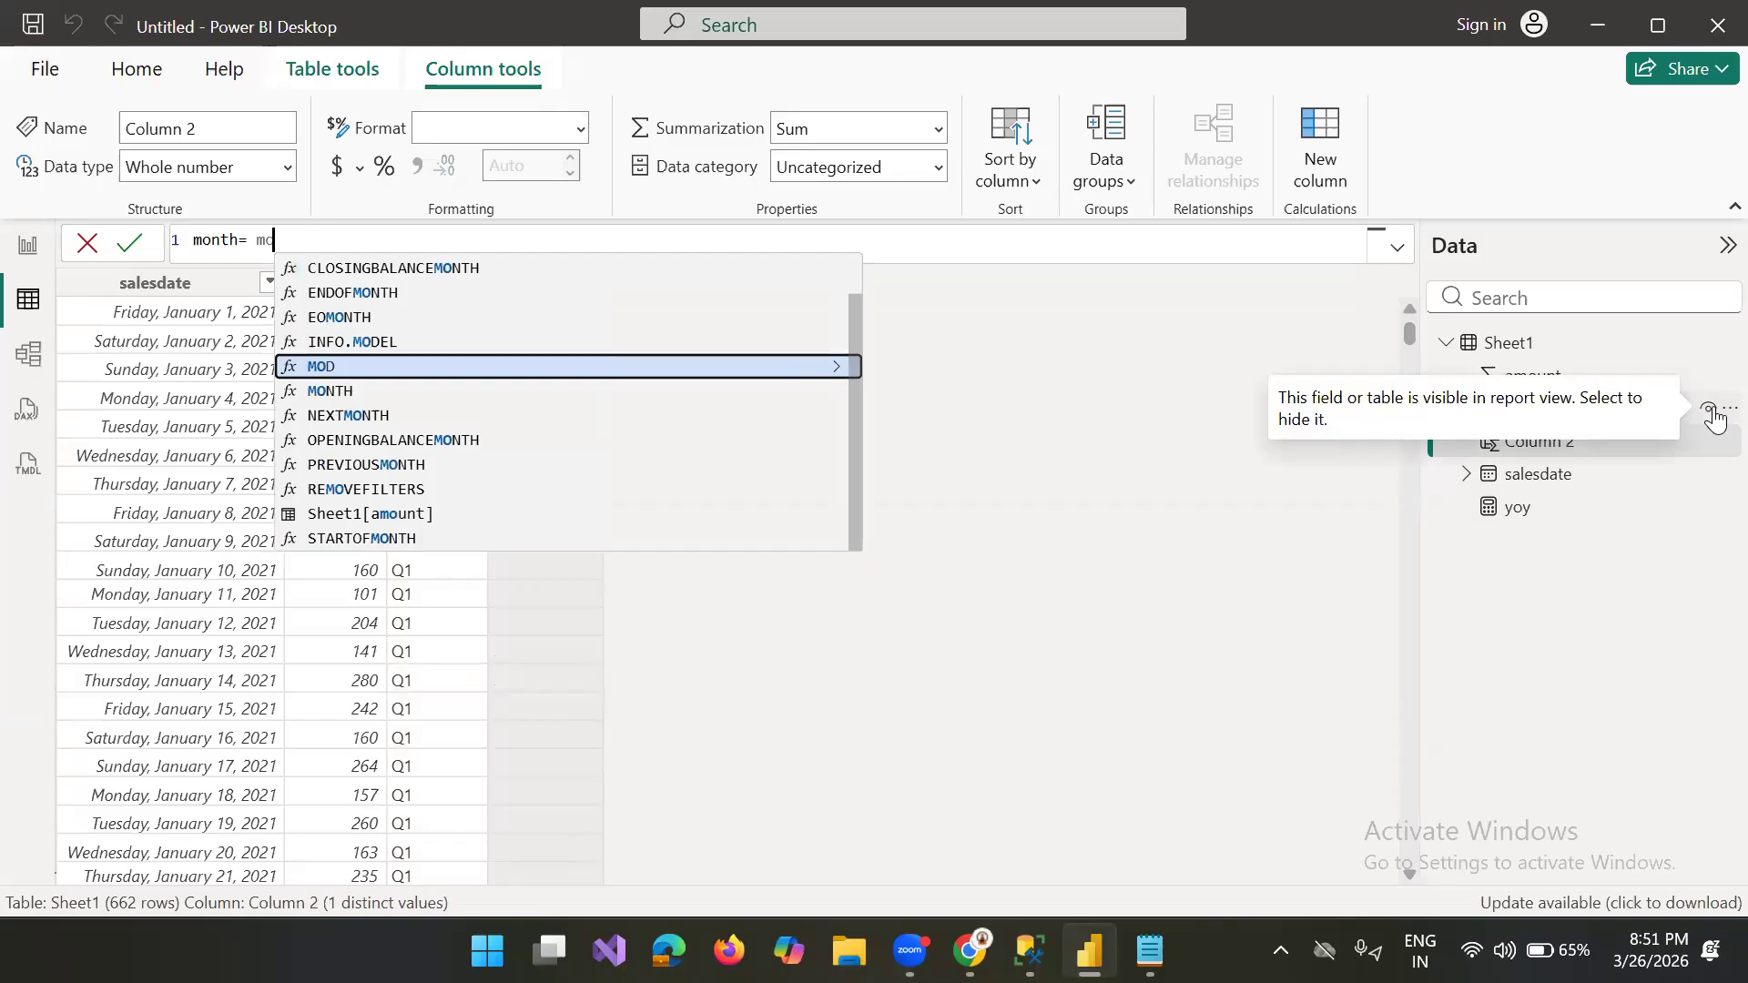
key(BackSpace)
key(BackSpace)
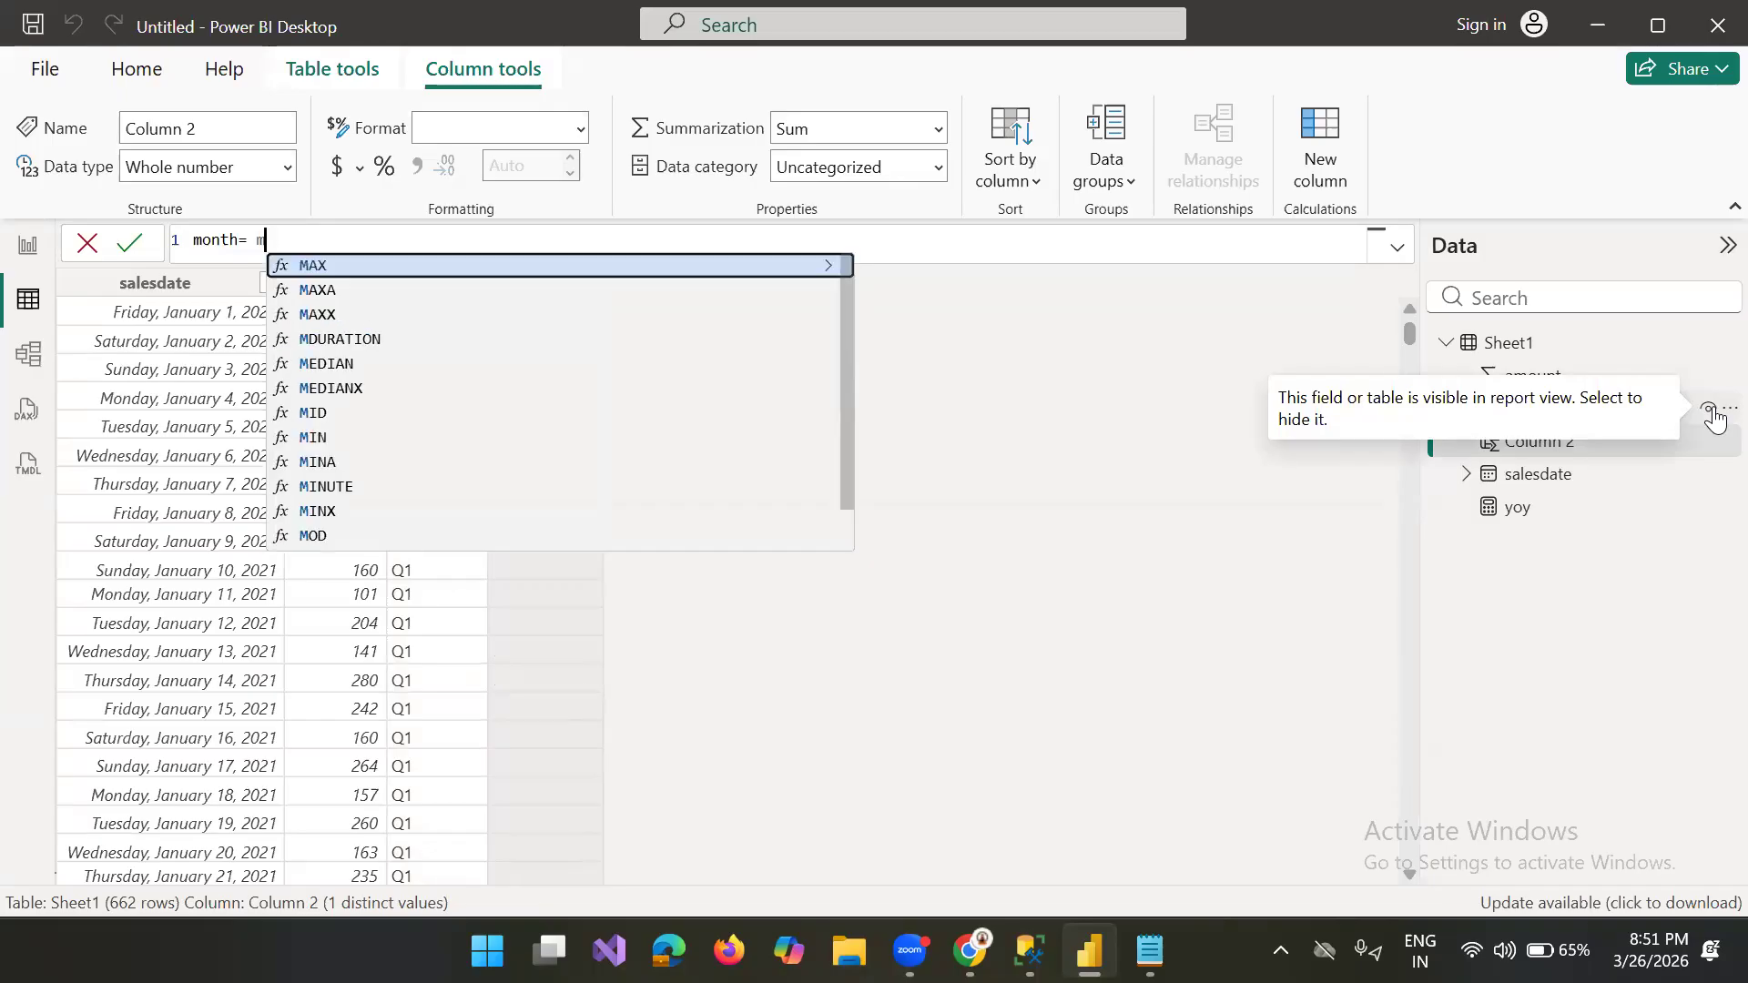
text(month)
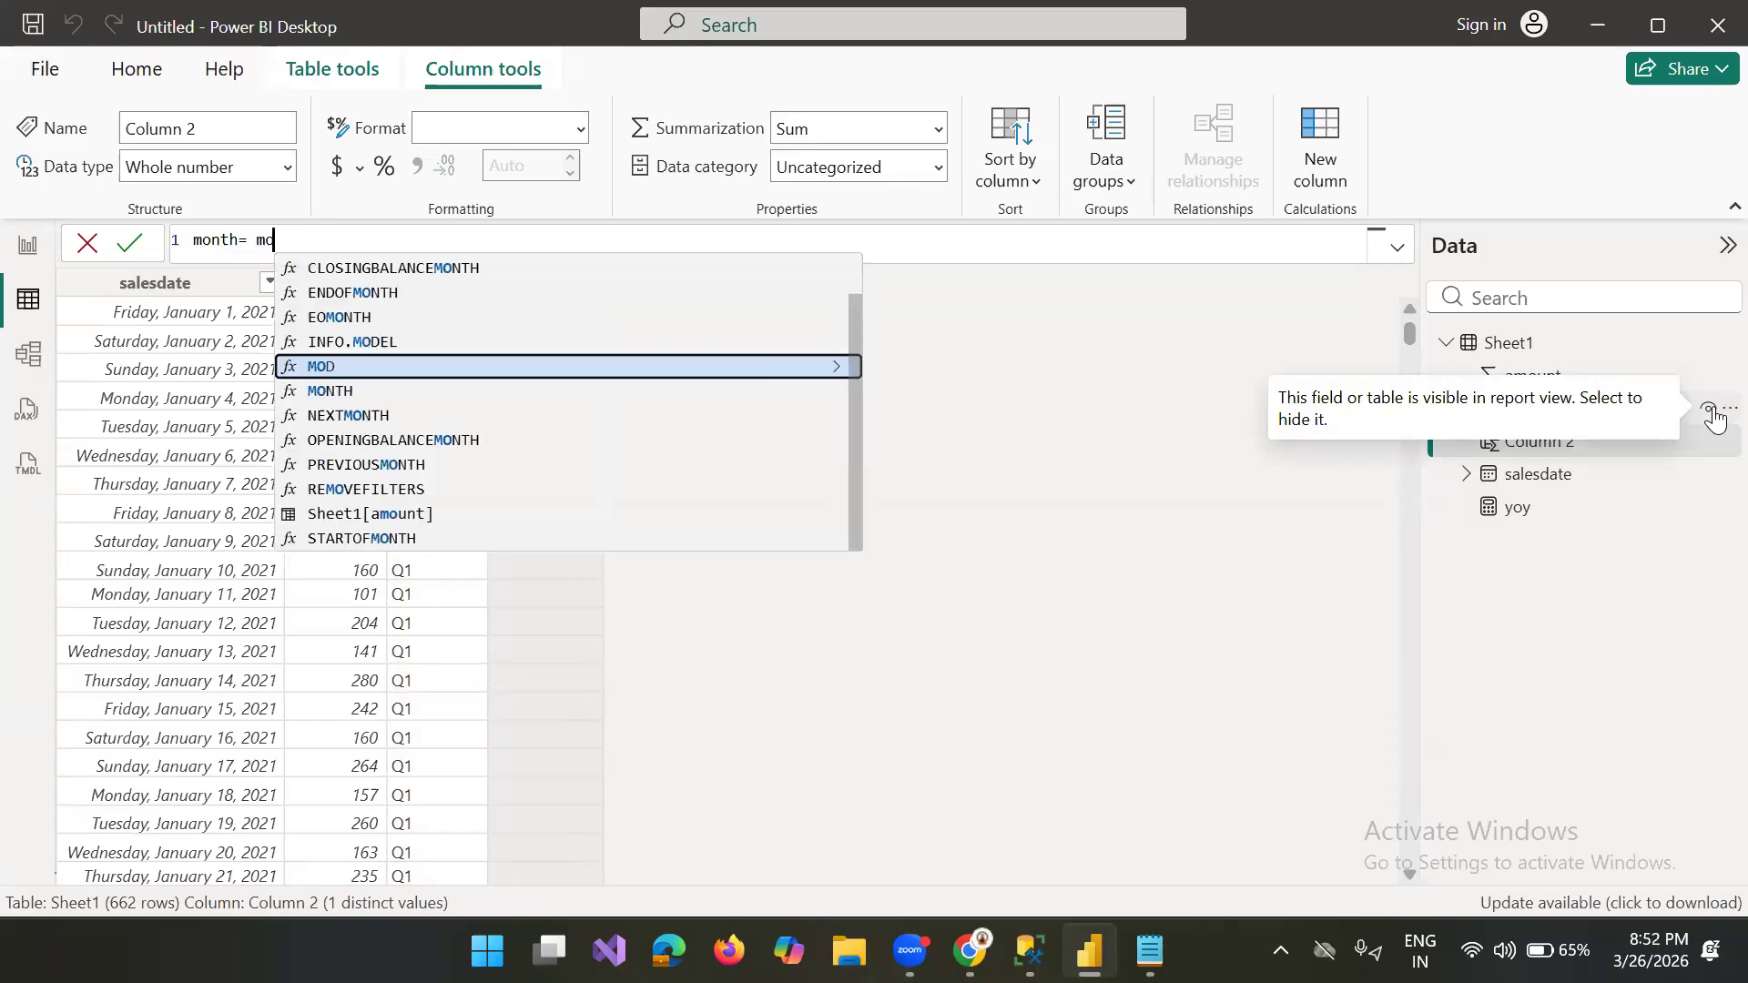
text(()
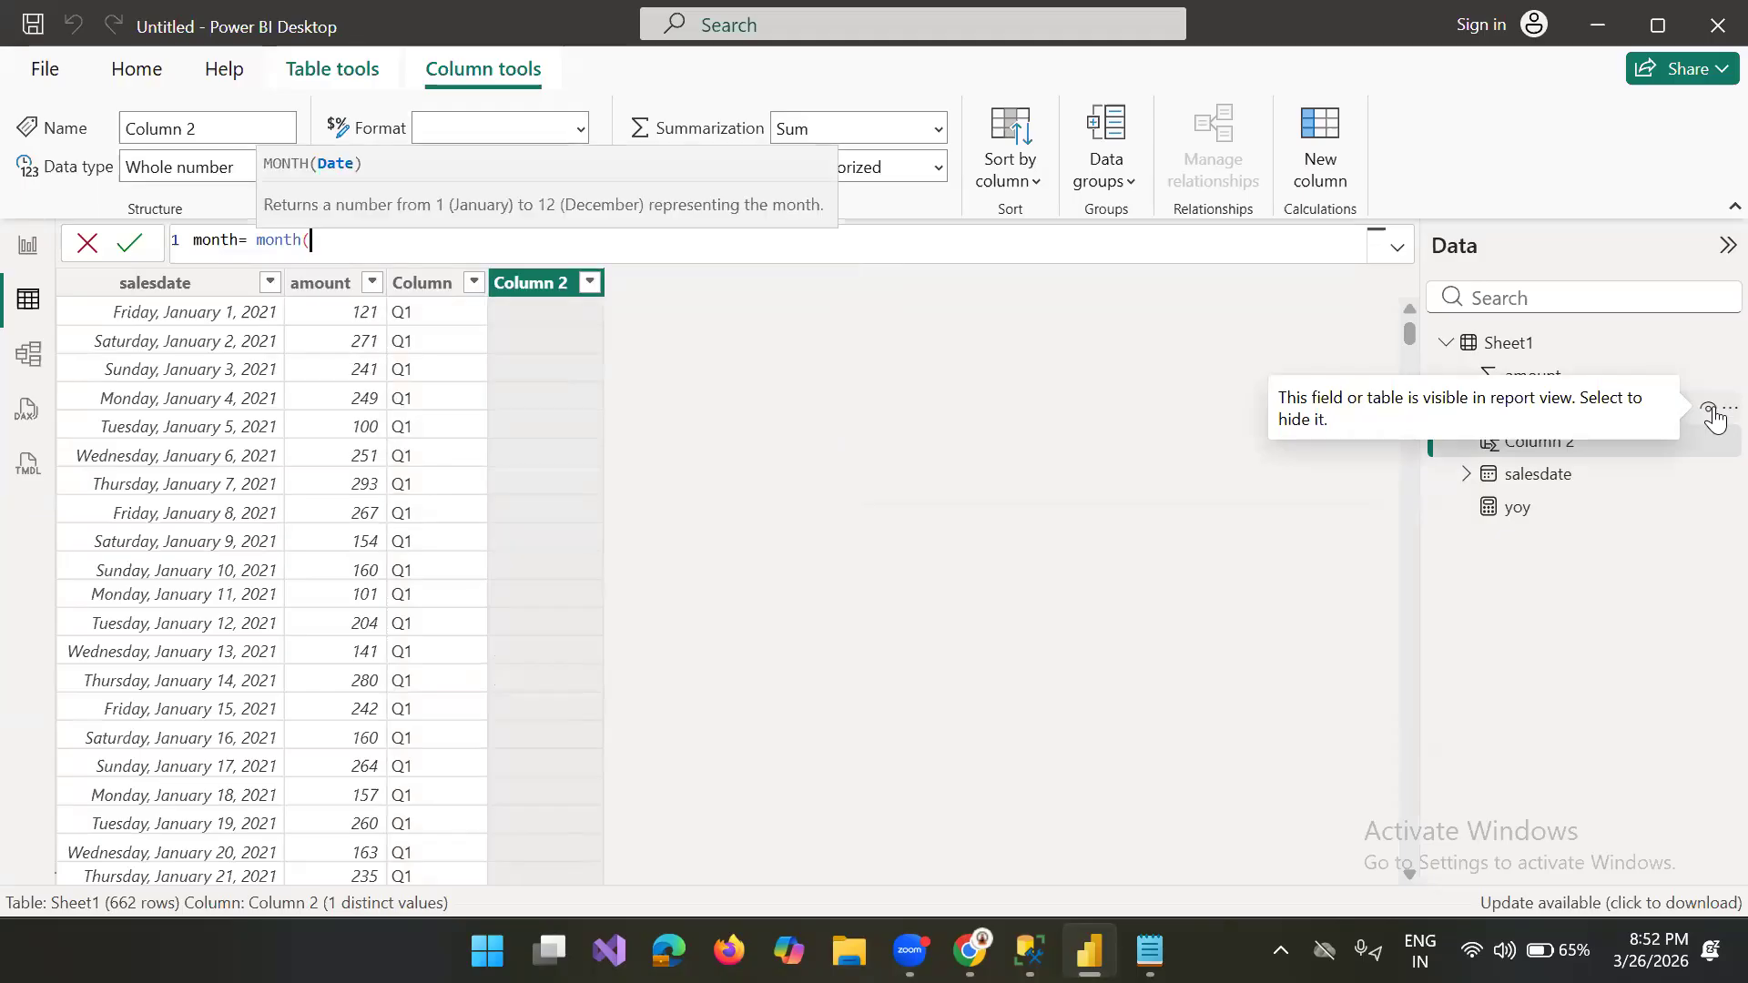
text(sales)
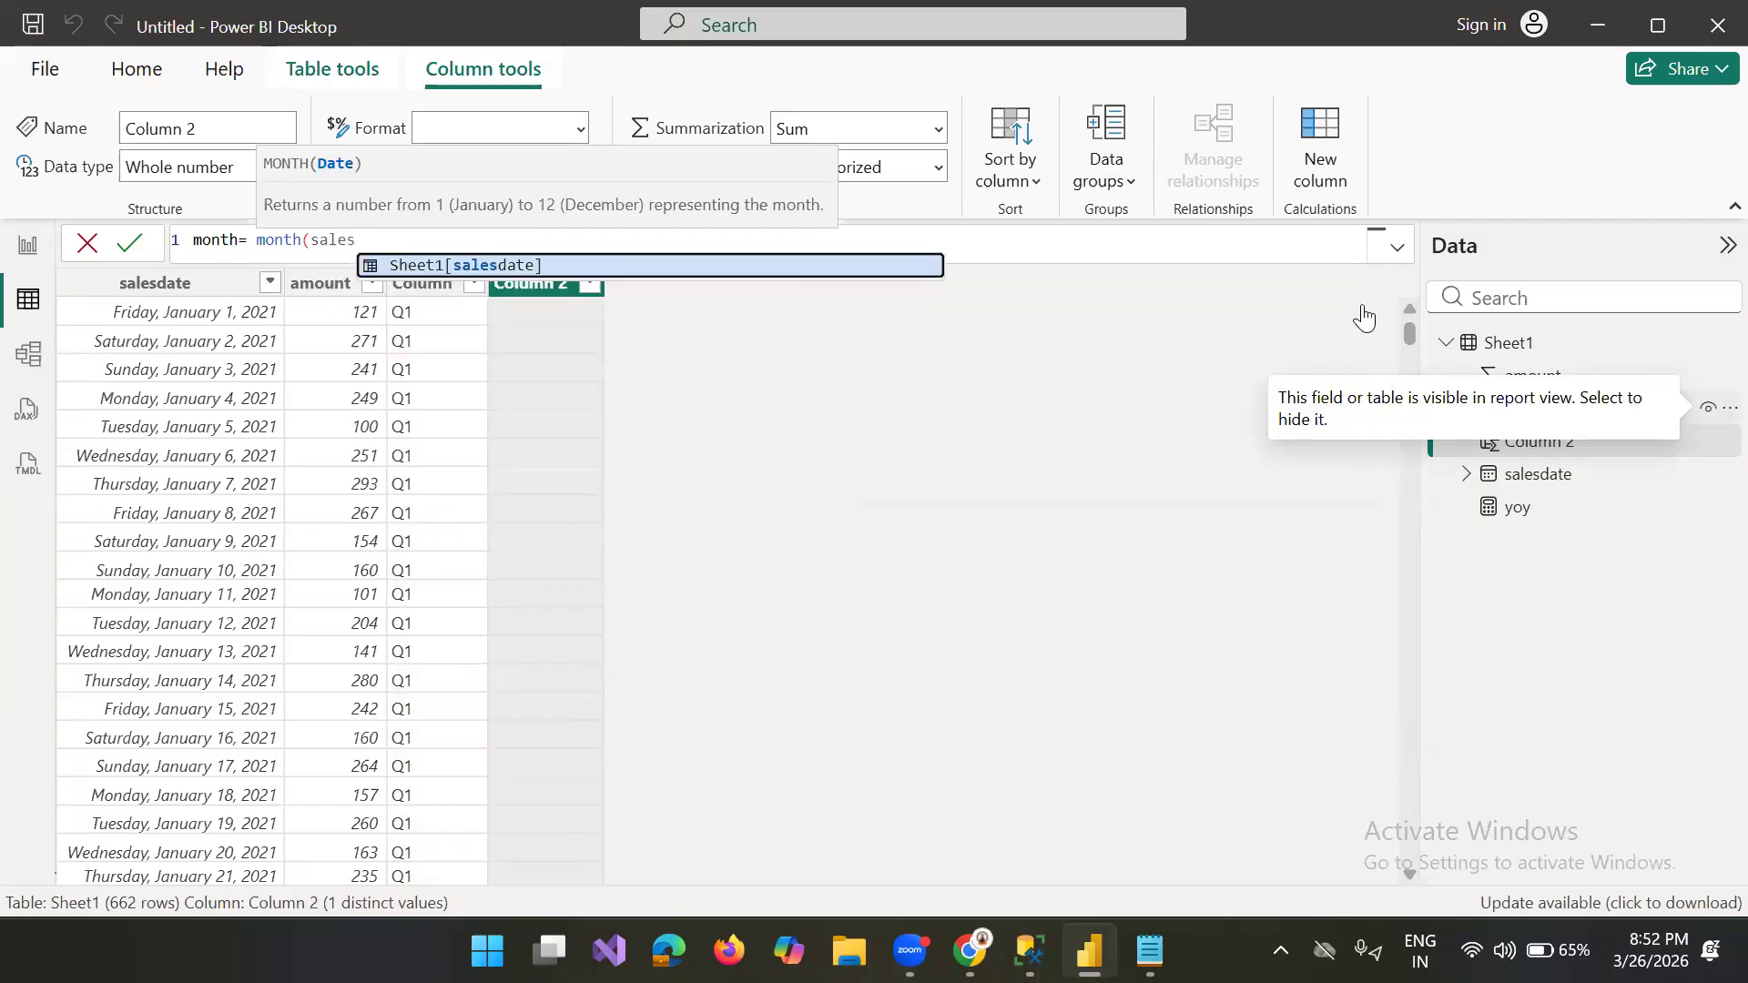
click(475, 266)
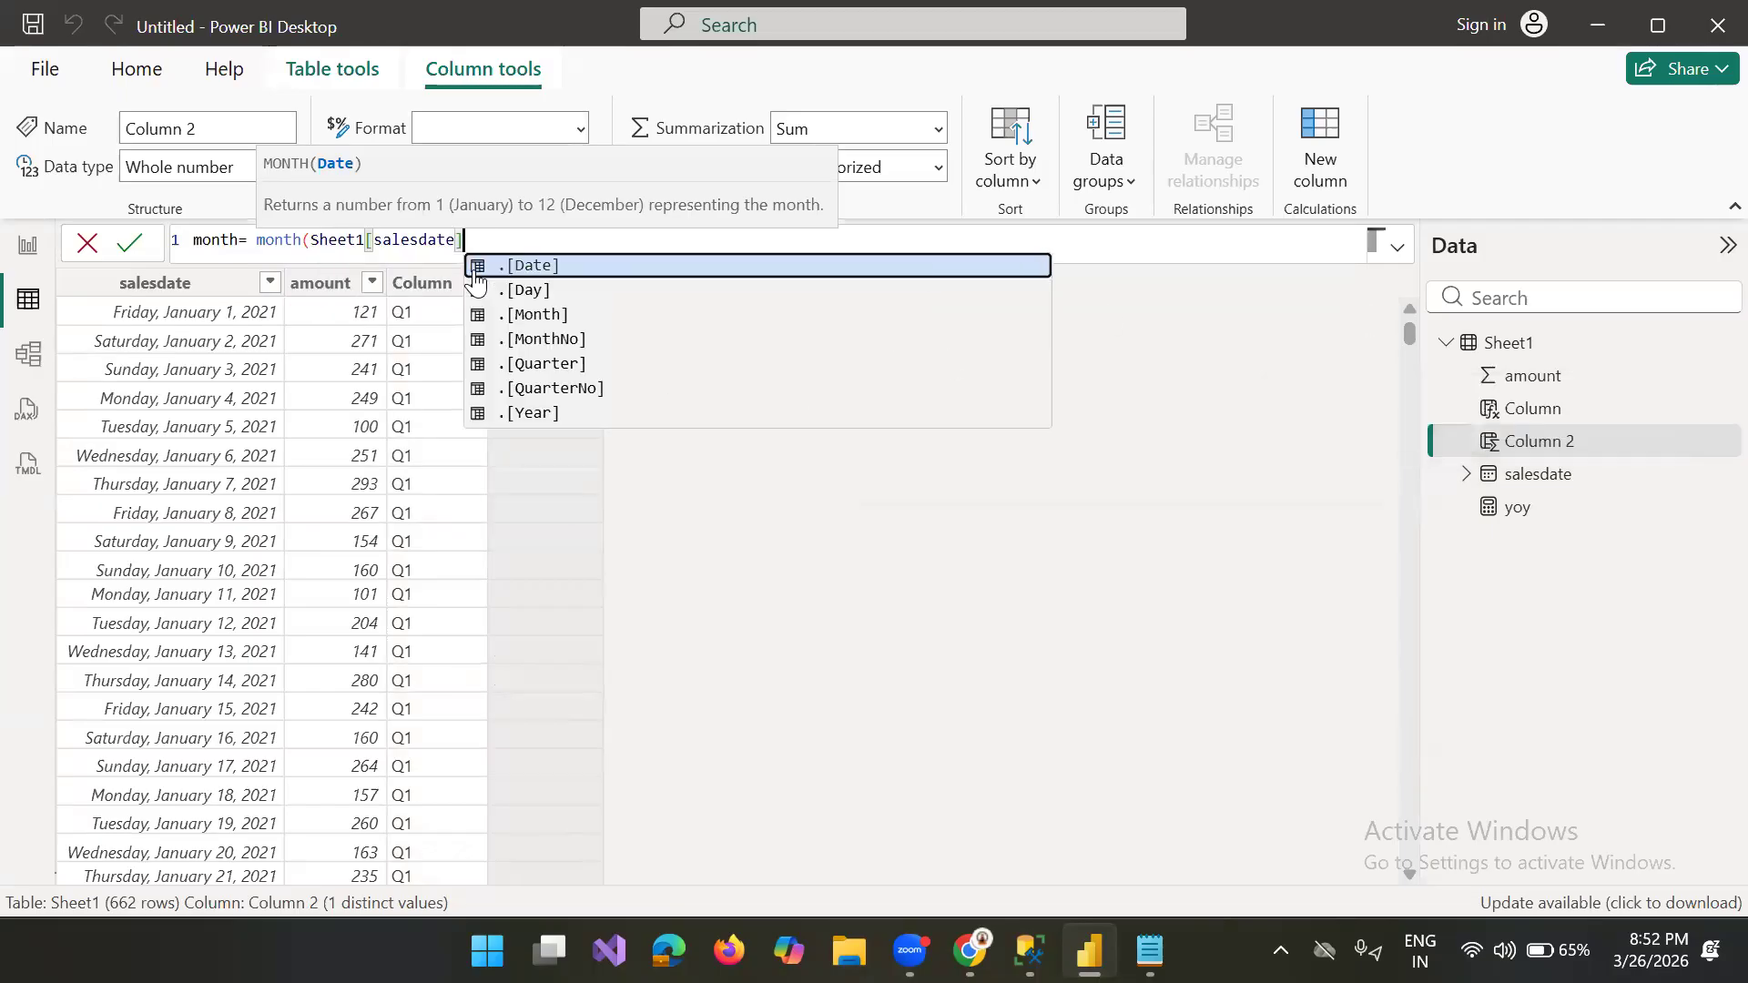
text())
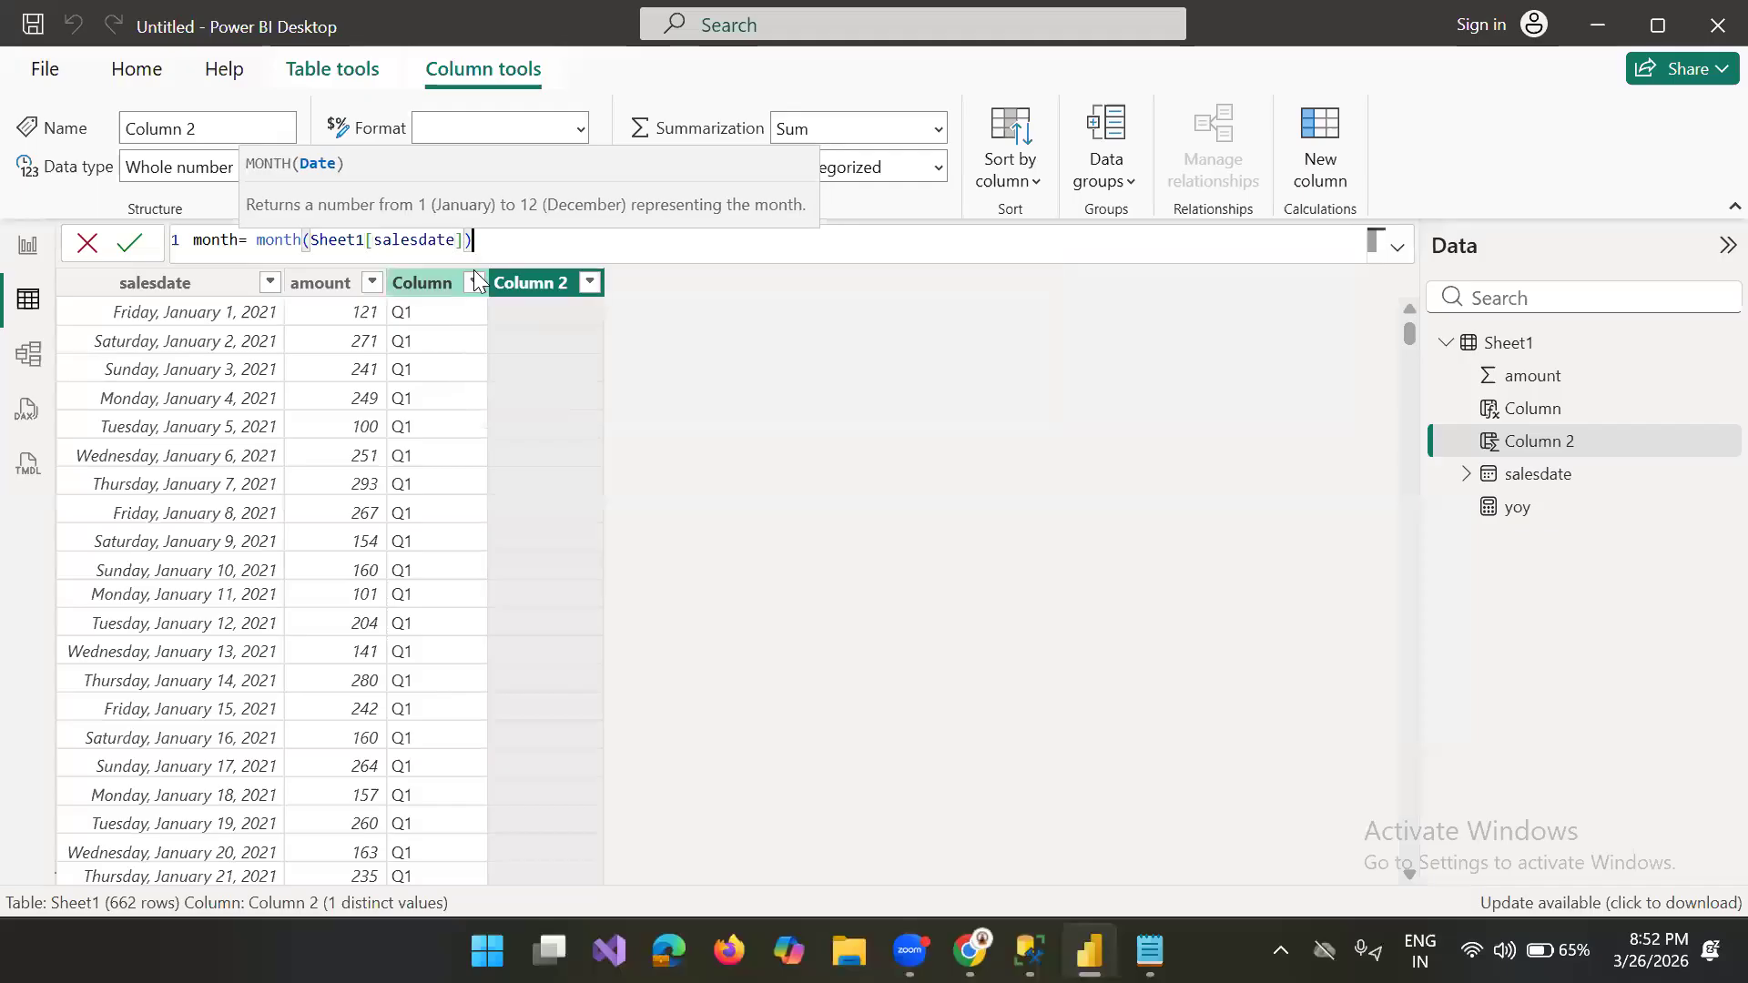
key(Return)
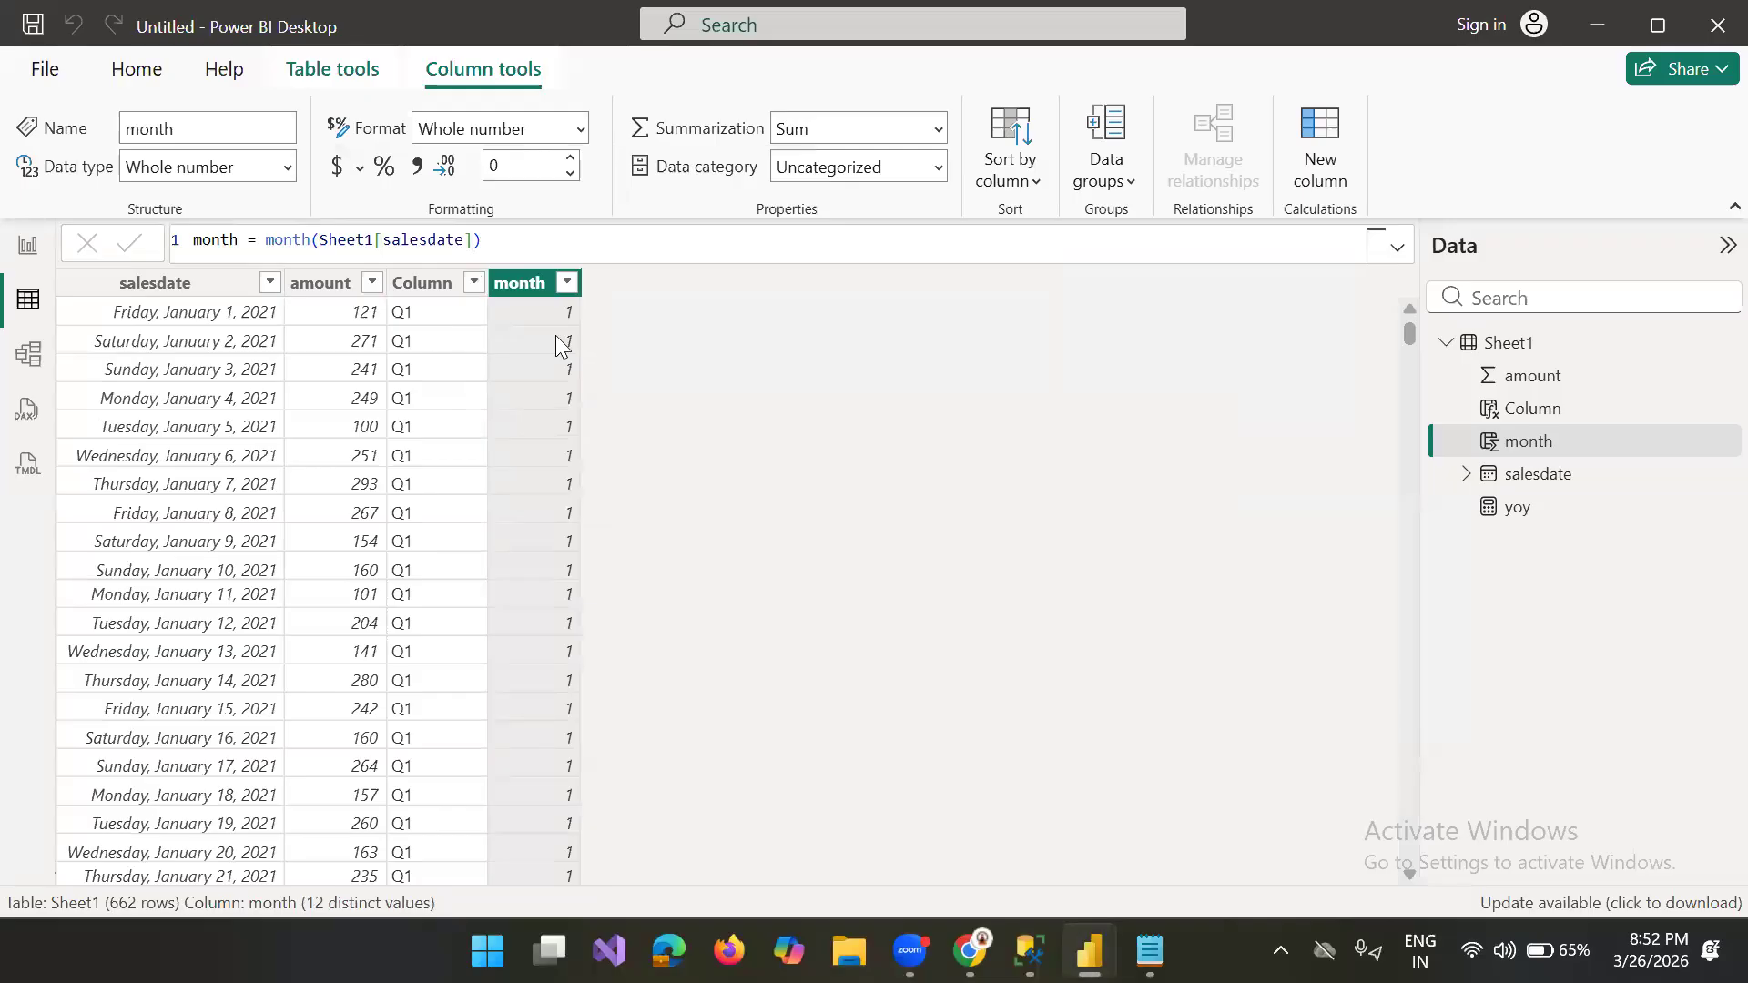
click(568, 282)
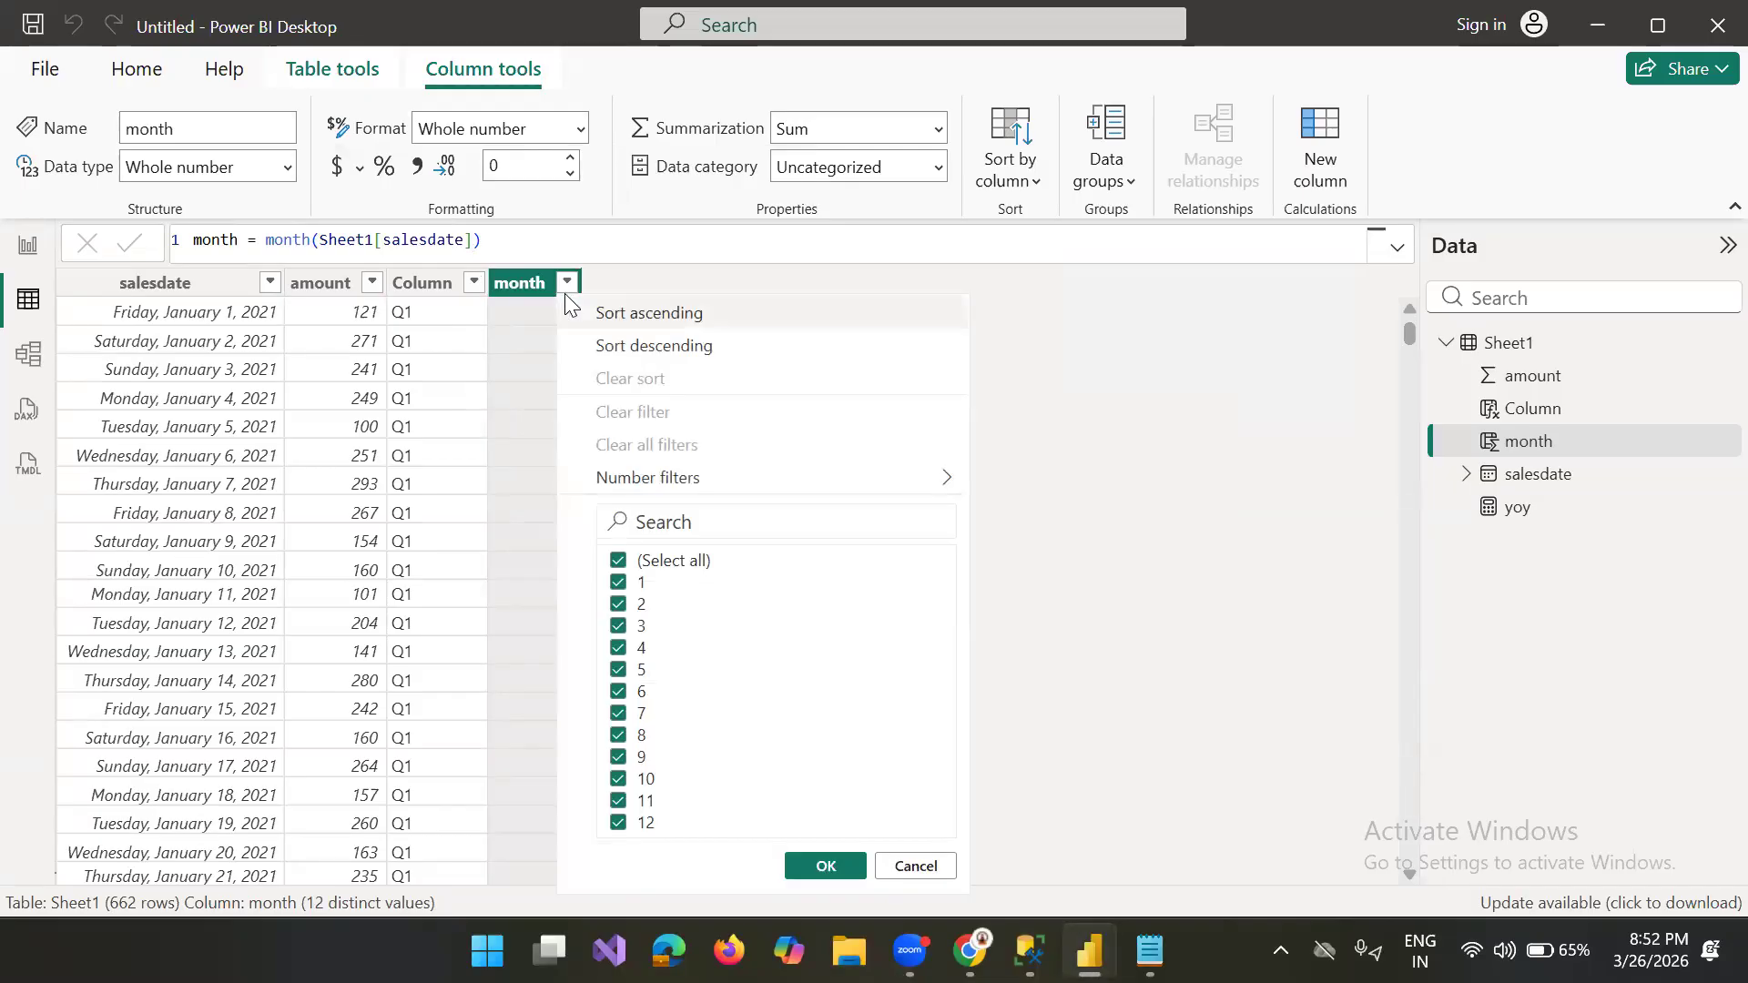
click(918, 870)
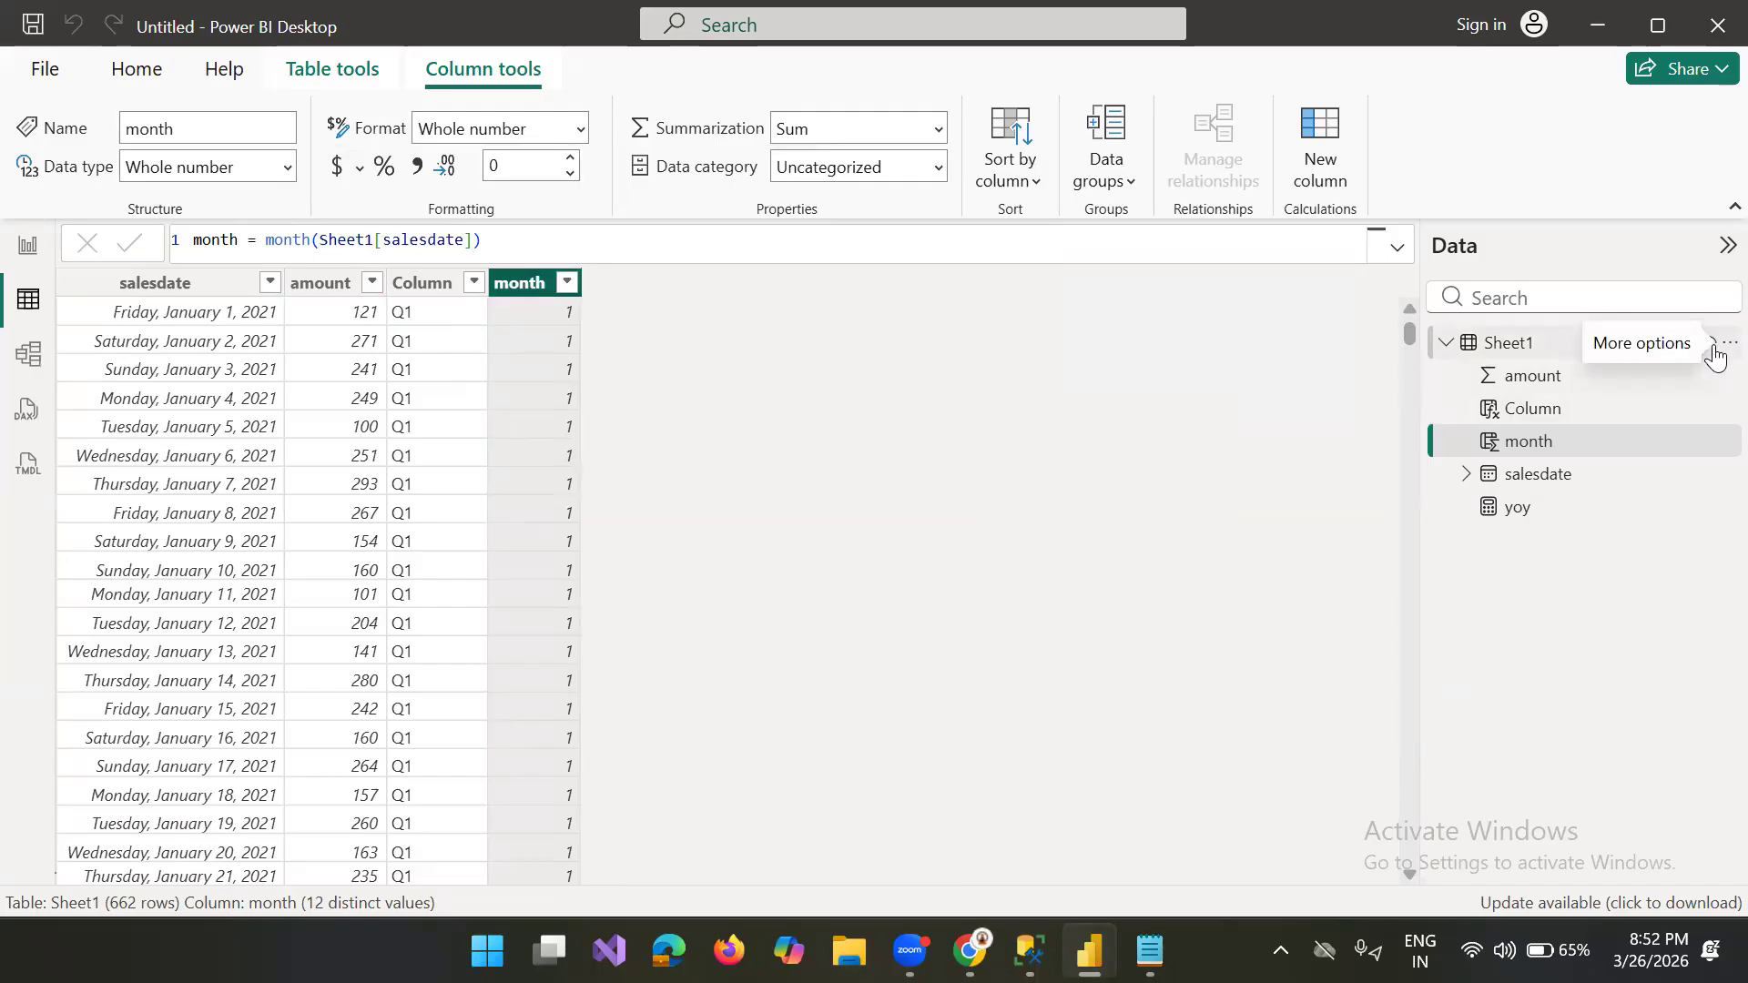
Step: Add a calculated column named fisical_qua to Sheet1 and begin its formula with an IF function
click(1715, 353)
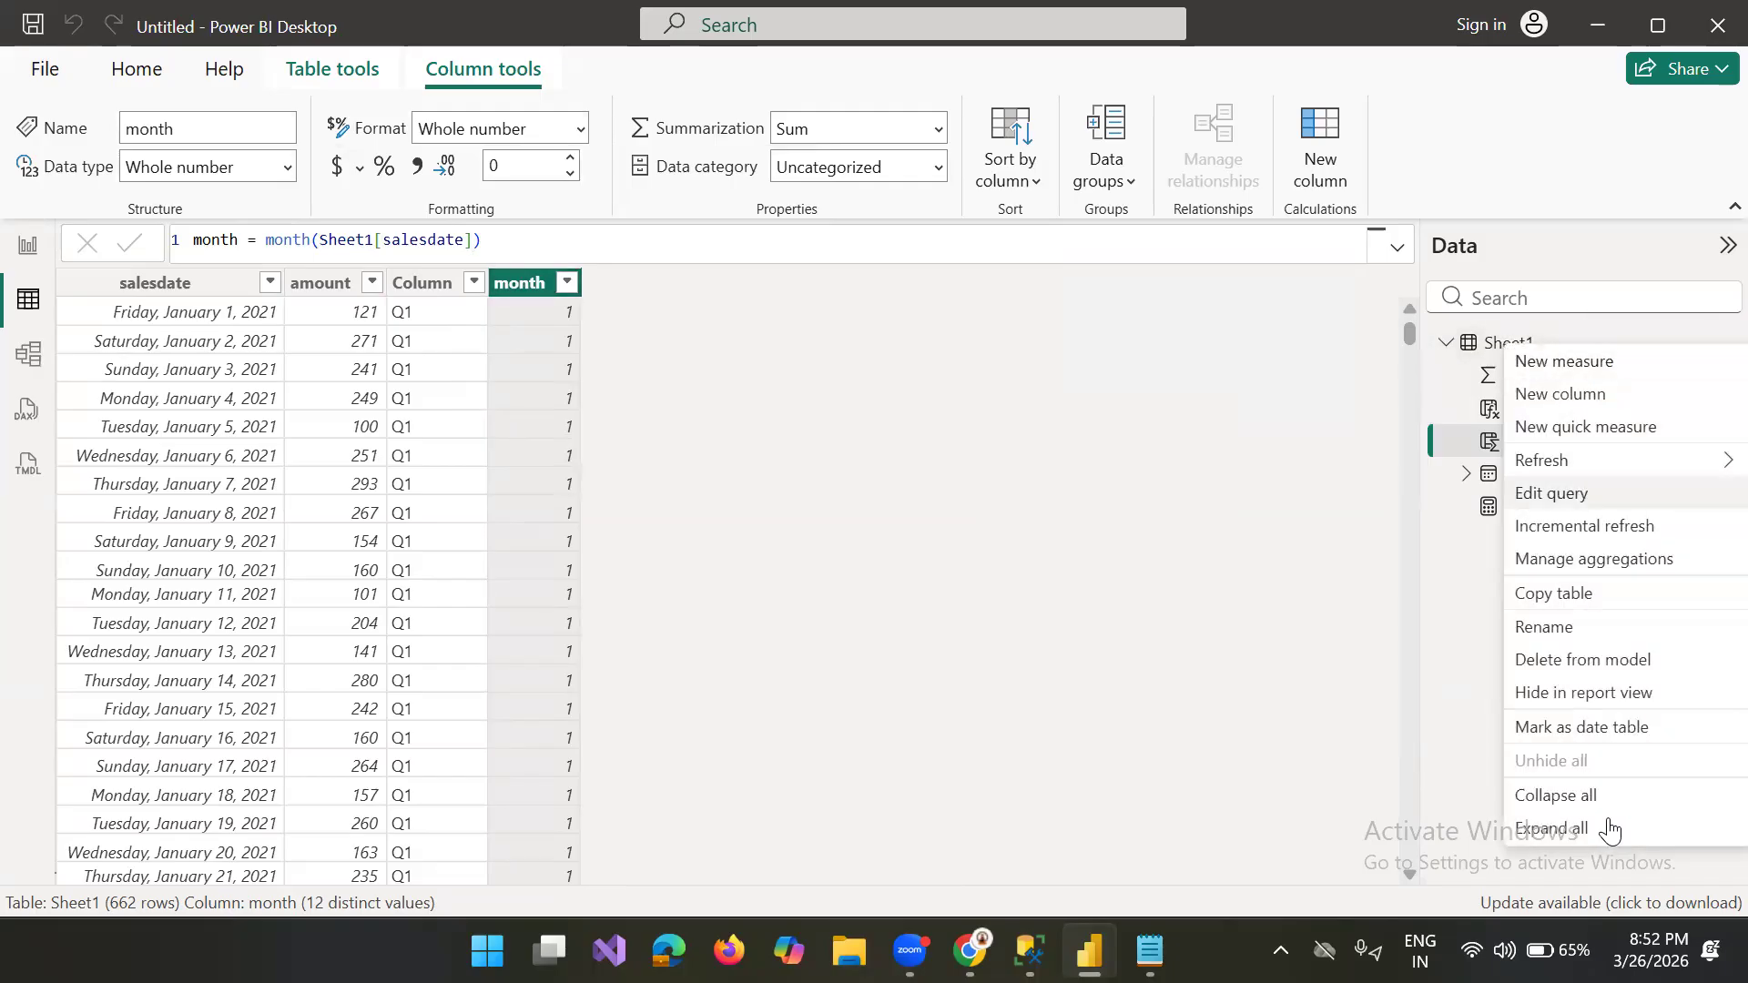
click(1553, 397)
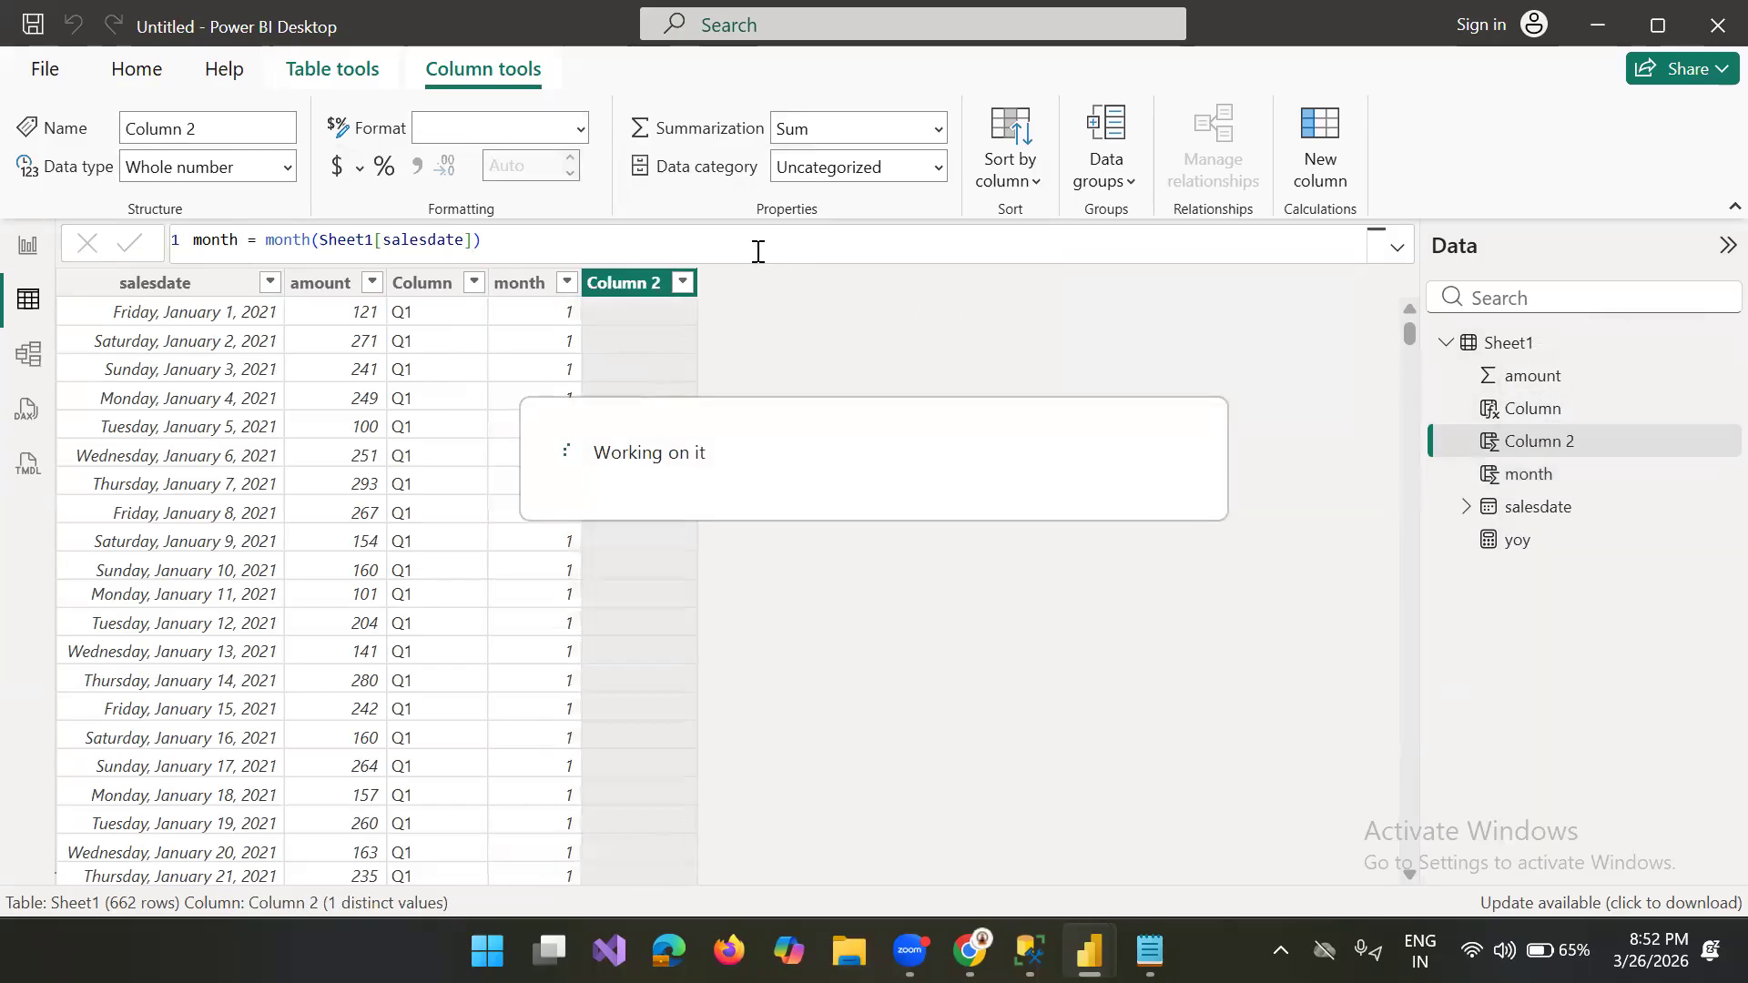
text(fin)
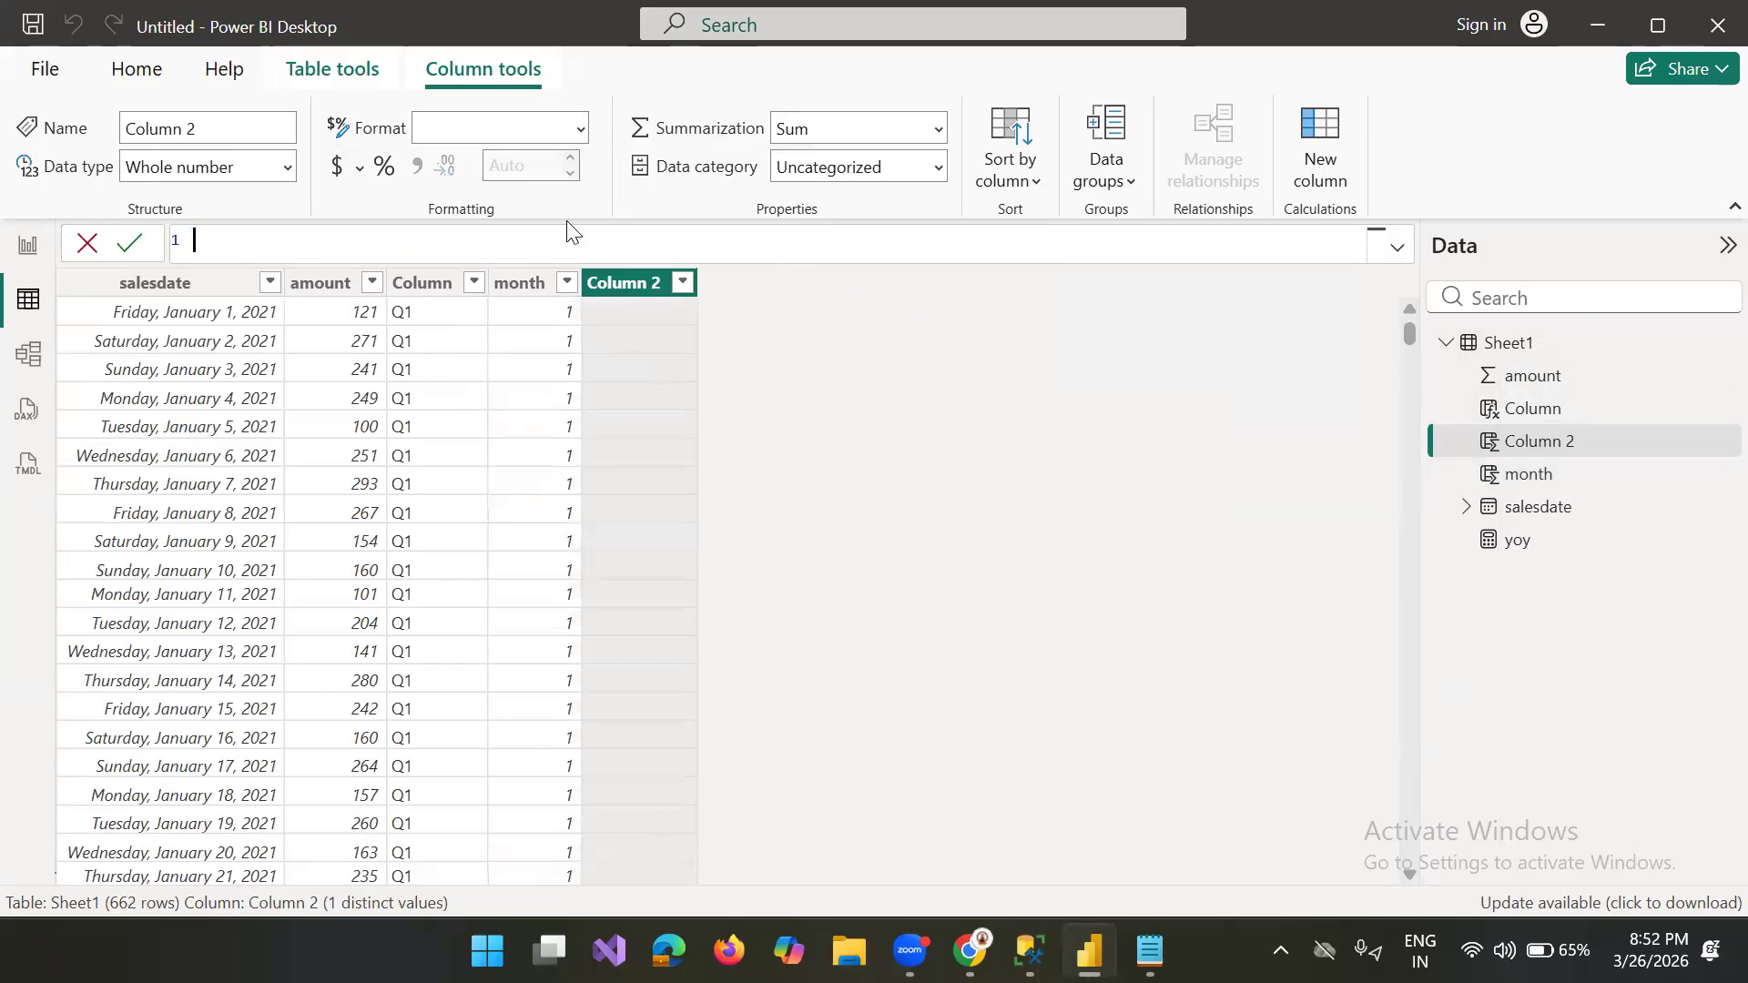
key(BackSpace)
key(BackSpace)
text(isical_qua=)
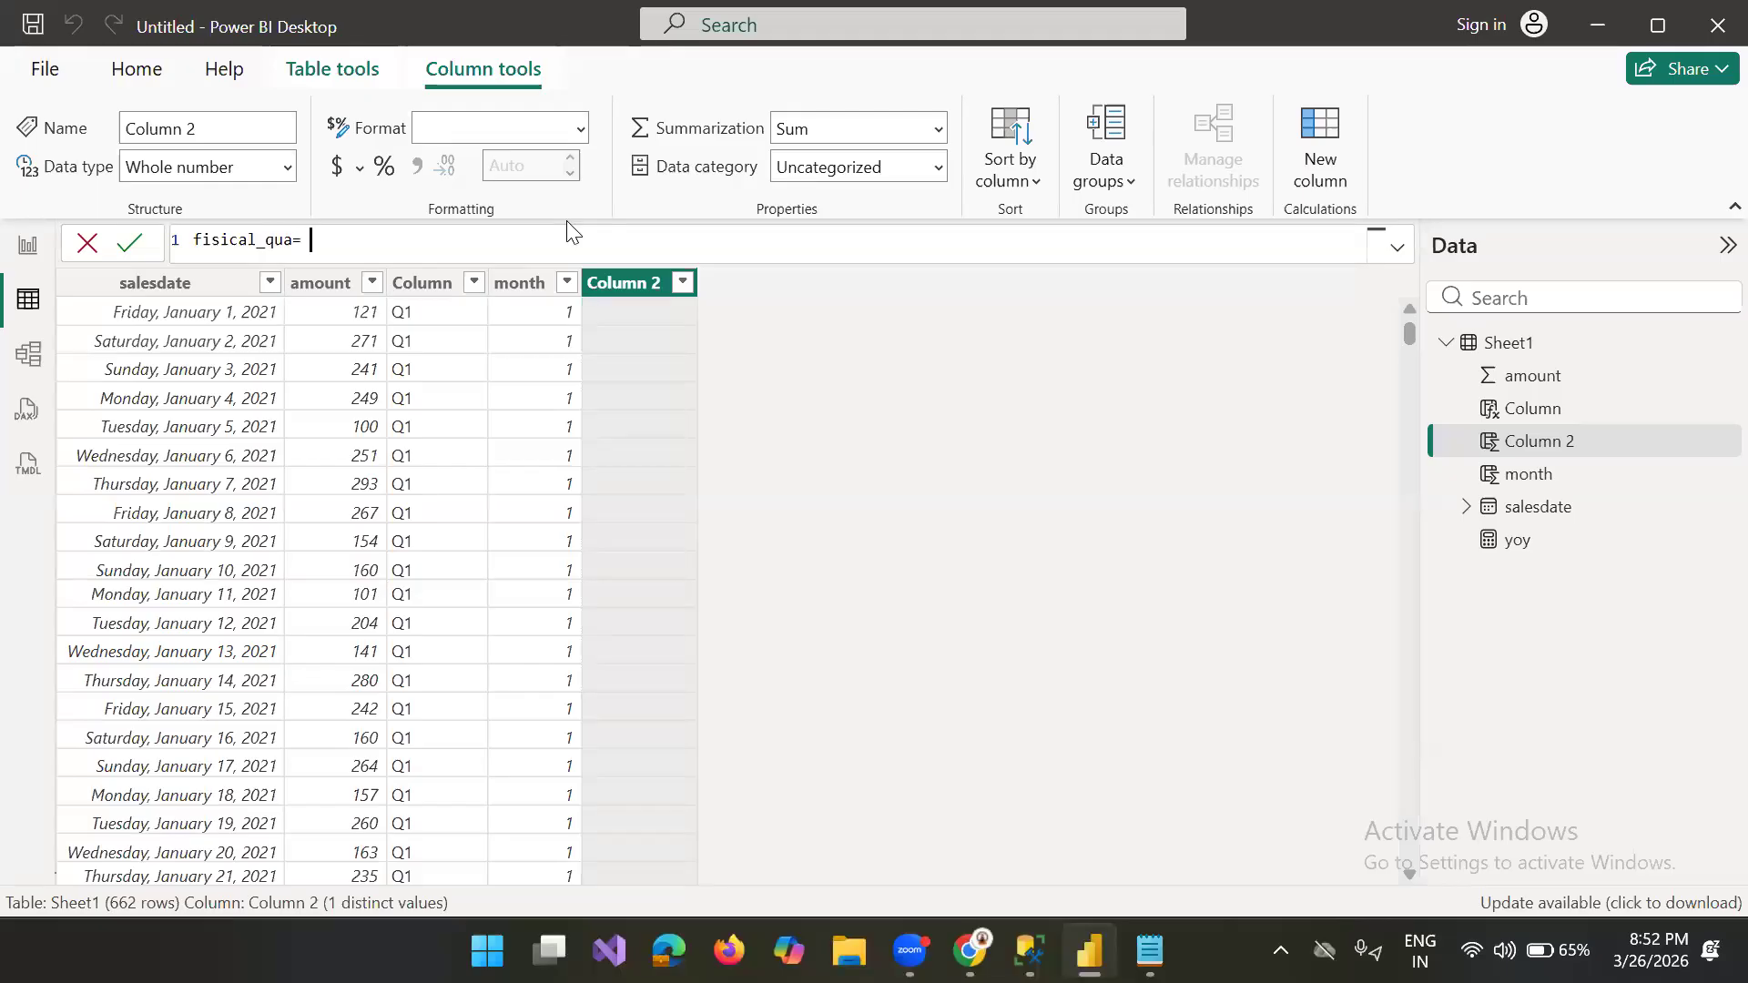
text( if )
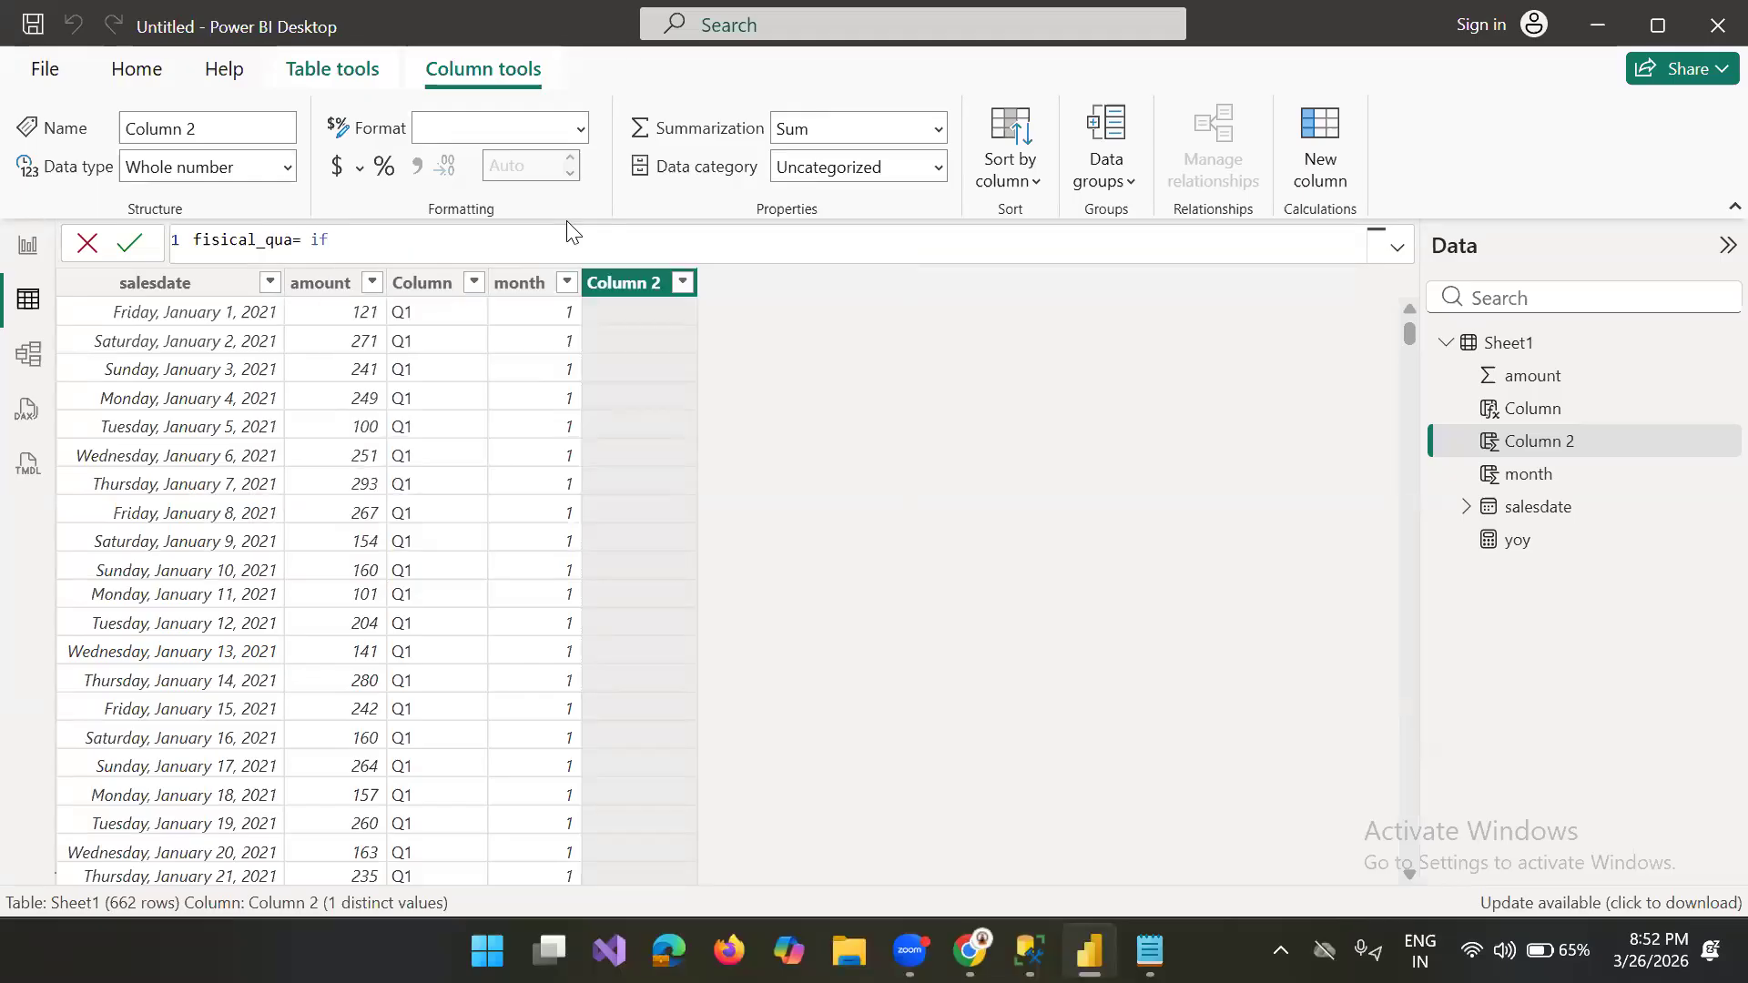
text(( )
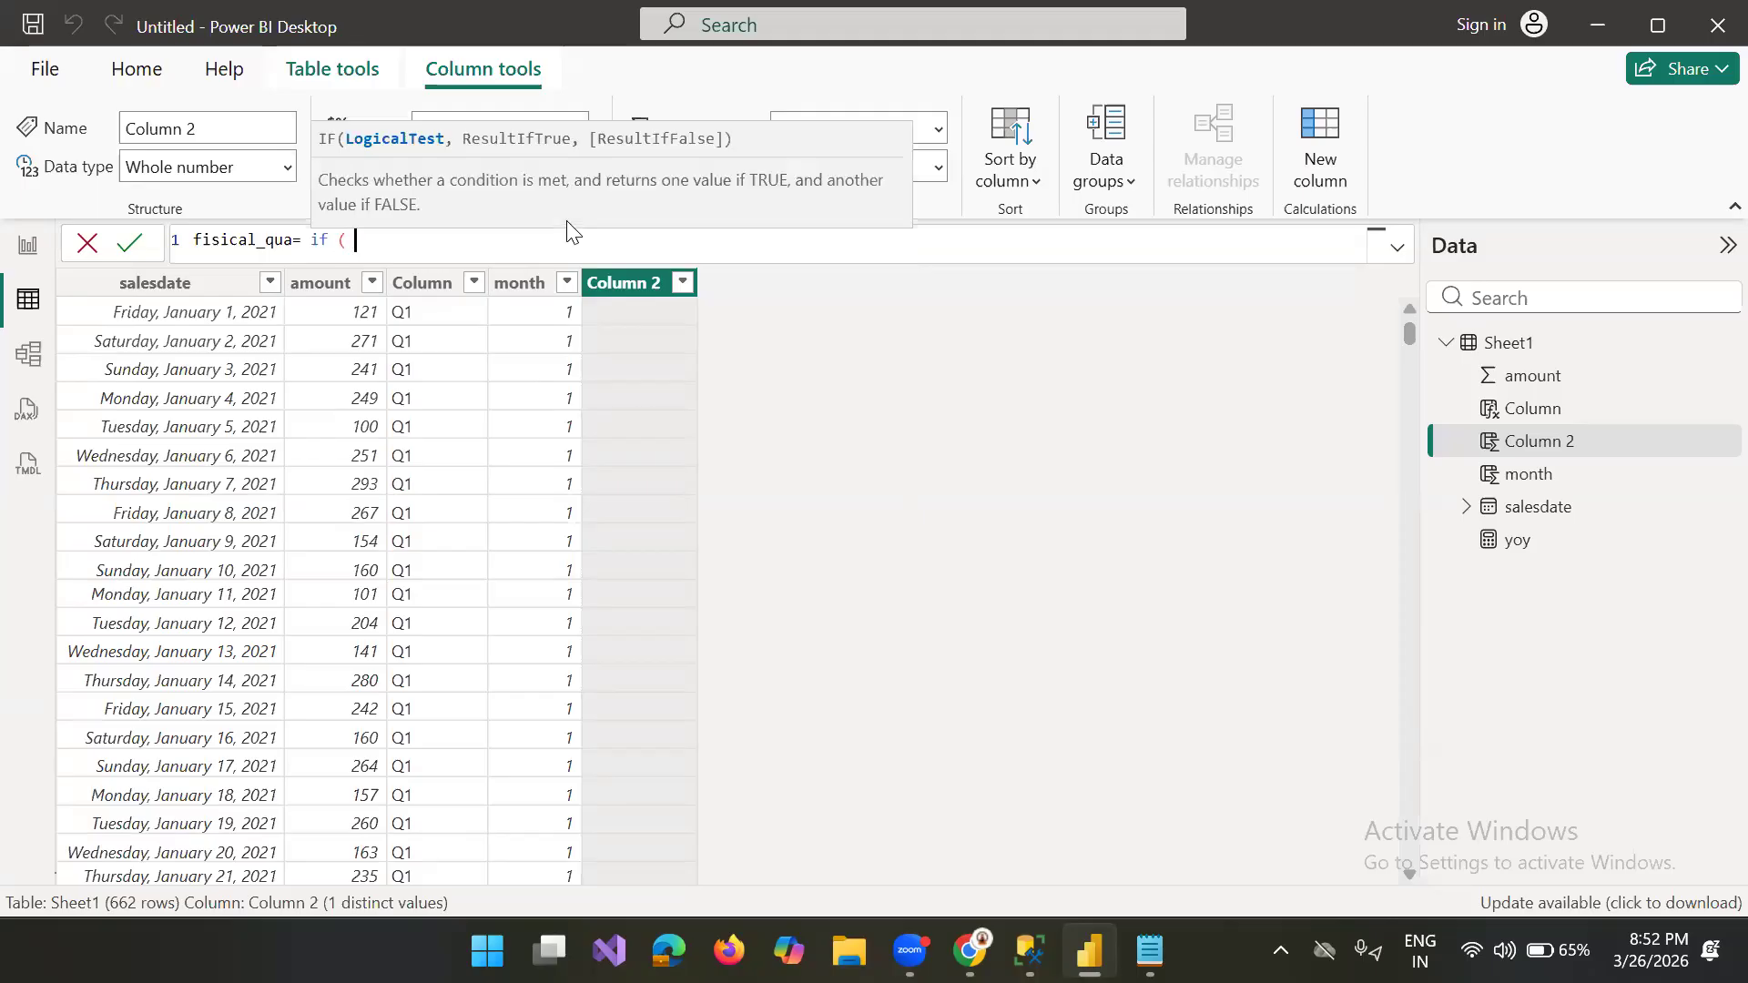
text(mont)
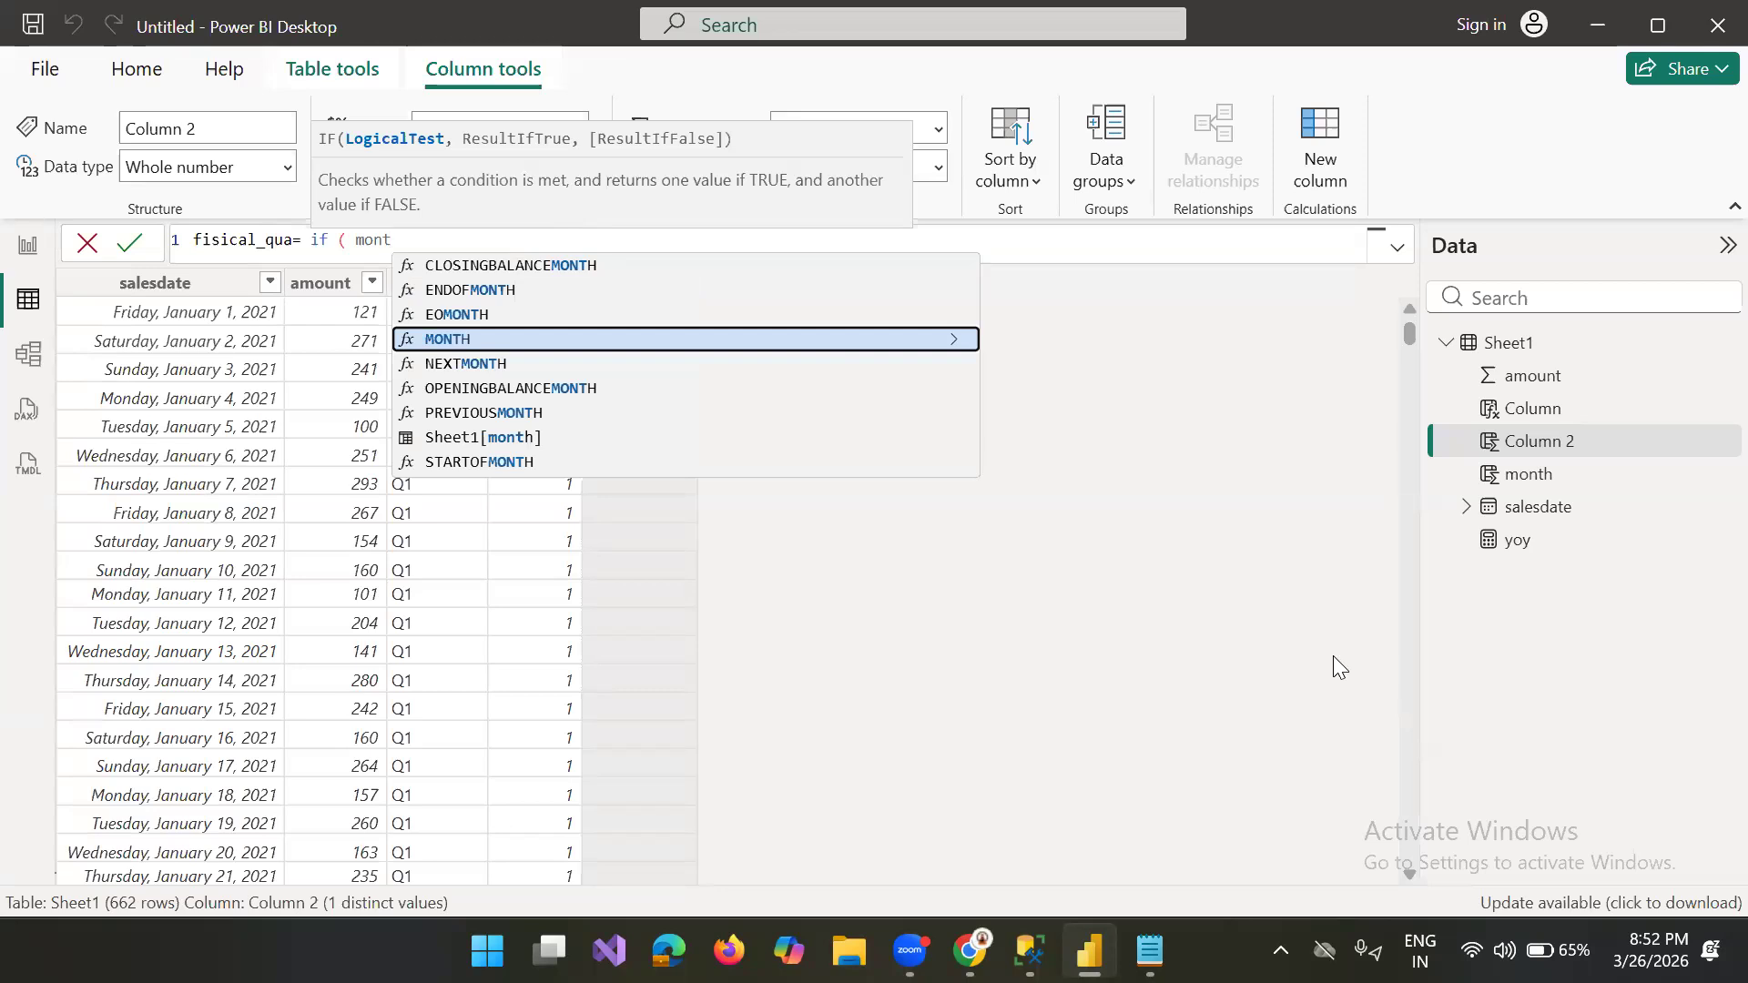
Step: Reference Sheet1[month] in the logical test of the fisical_qua IF function
click(796, 317)
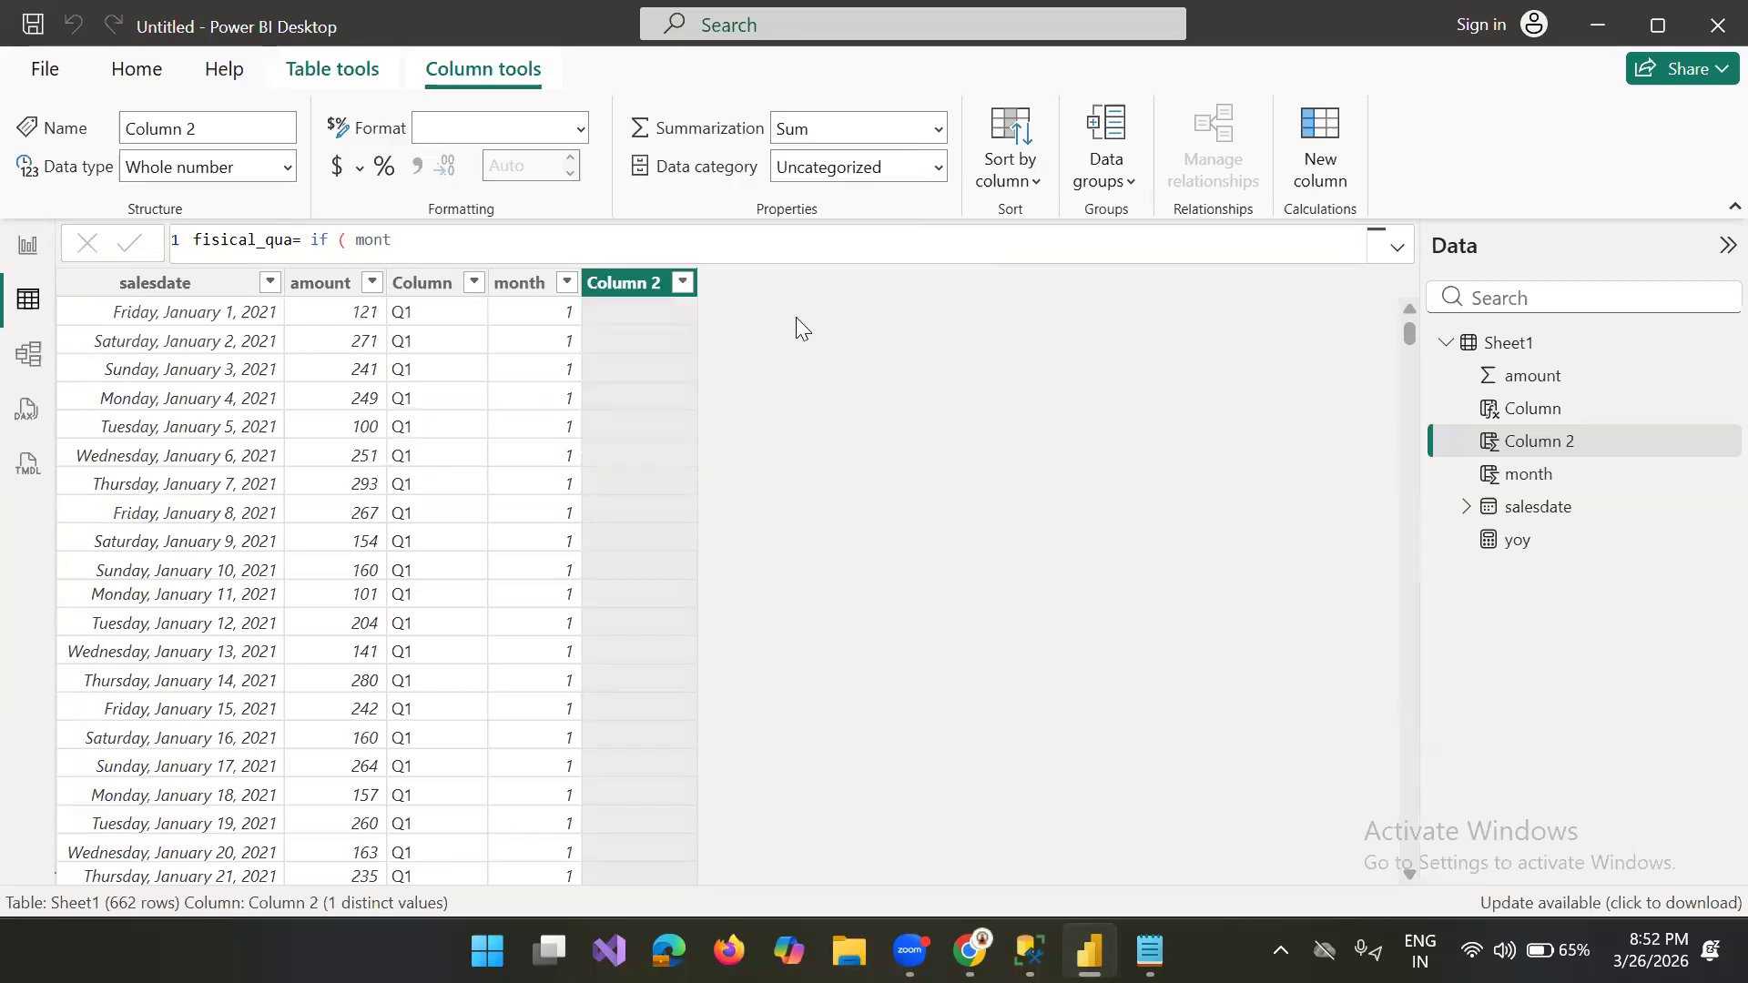
click(433, 245)
key(BackSpace)
key(BackSpace)
key(BackSpace)
key(BackSpace)
key(BackSpace)
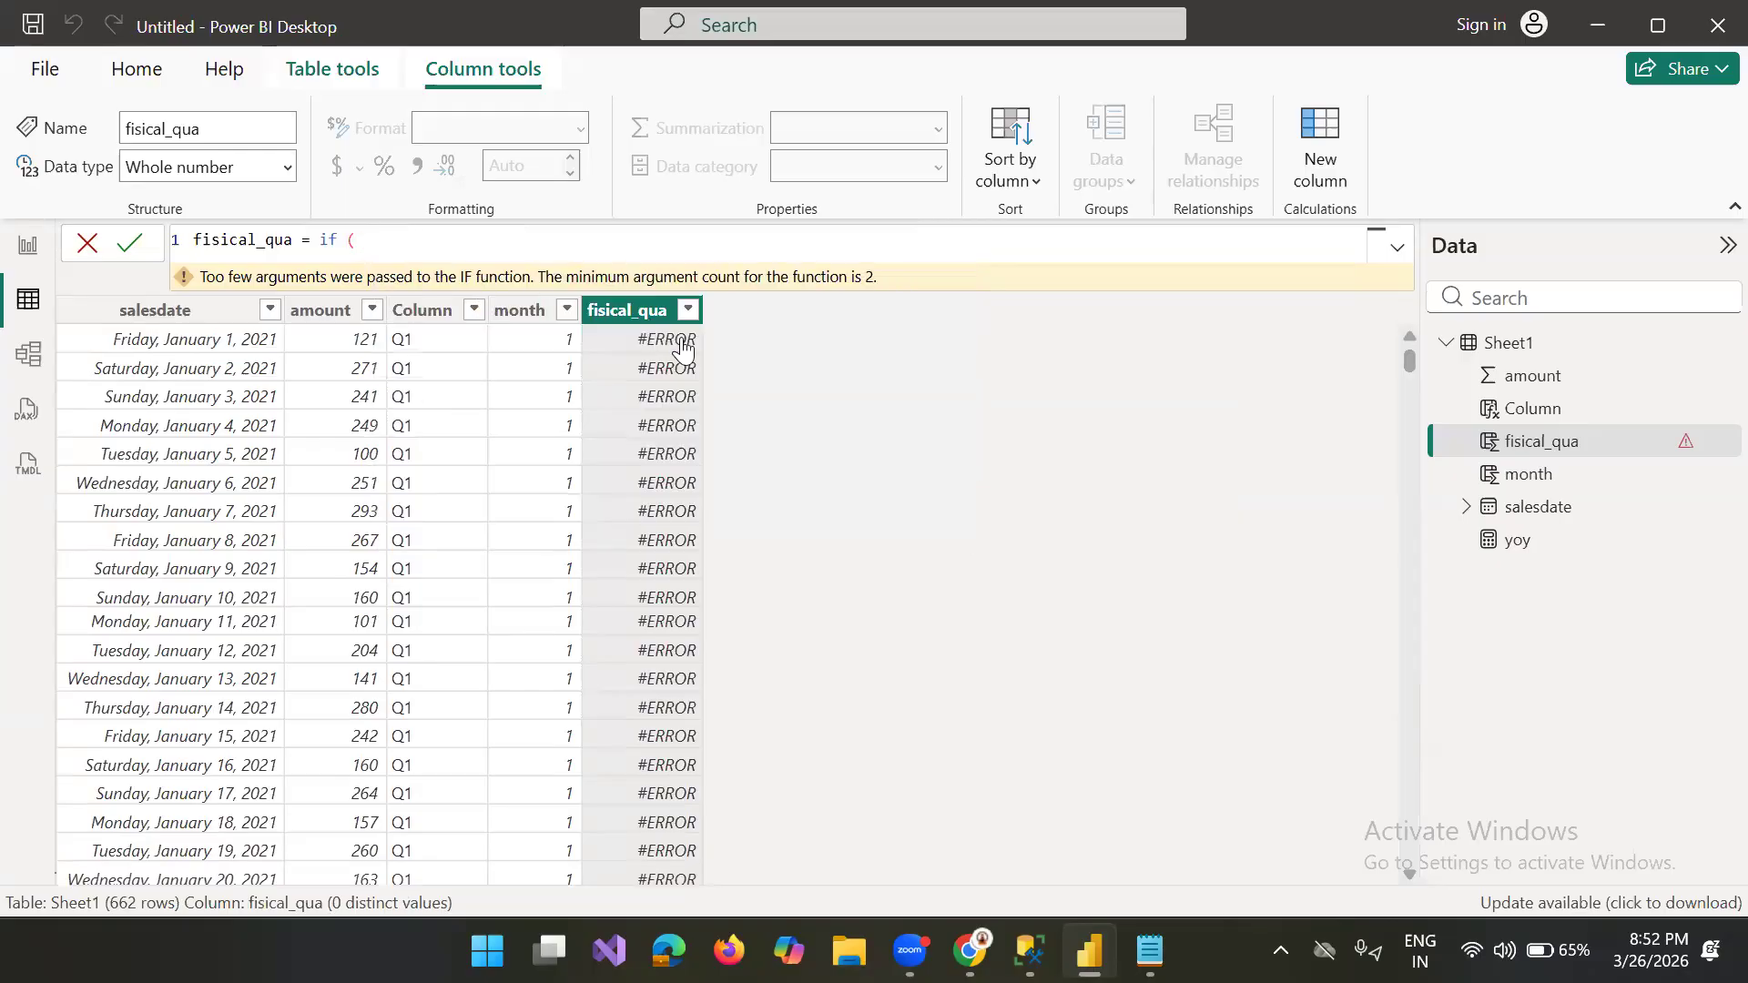
text(month)
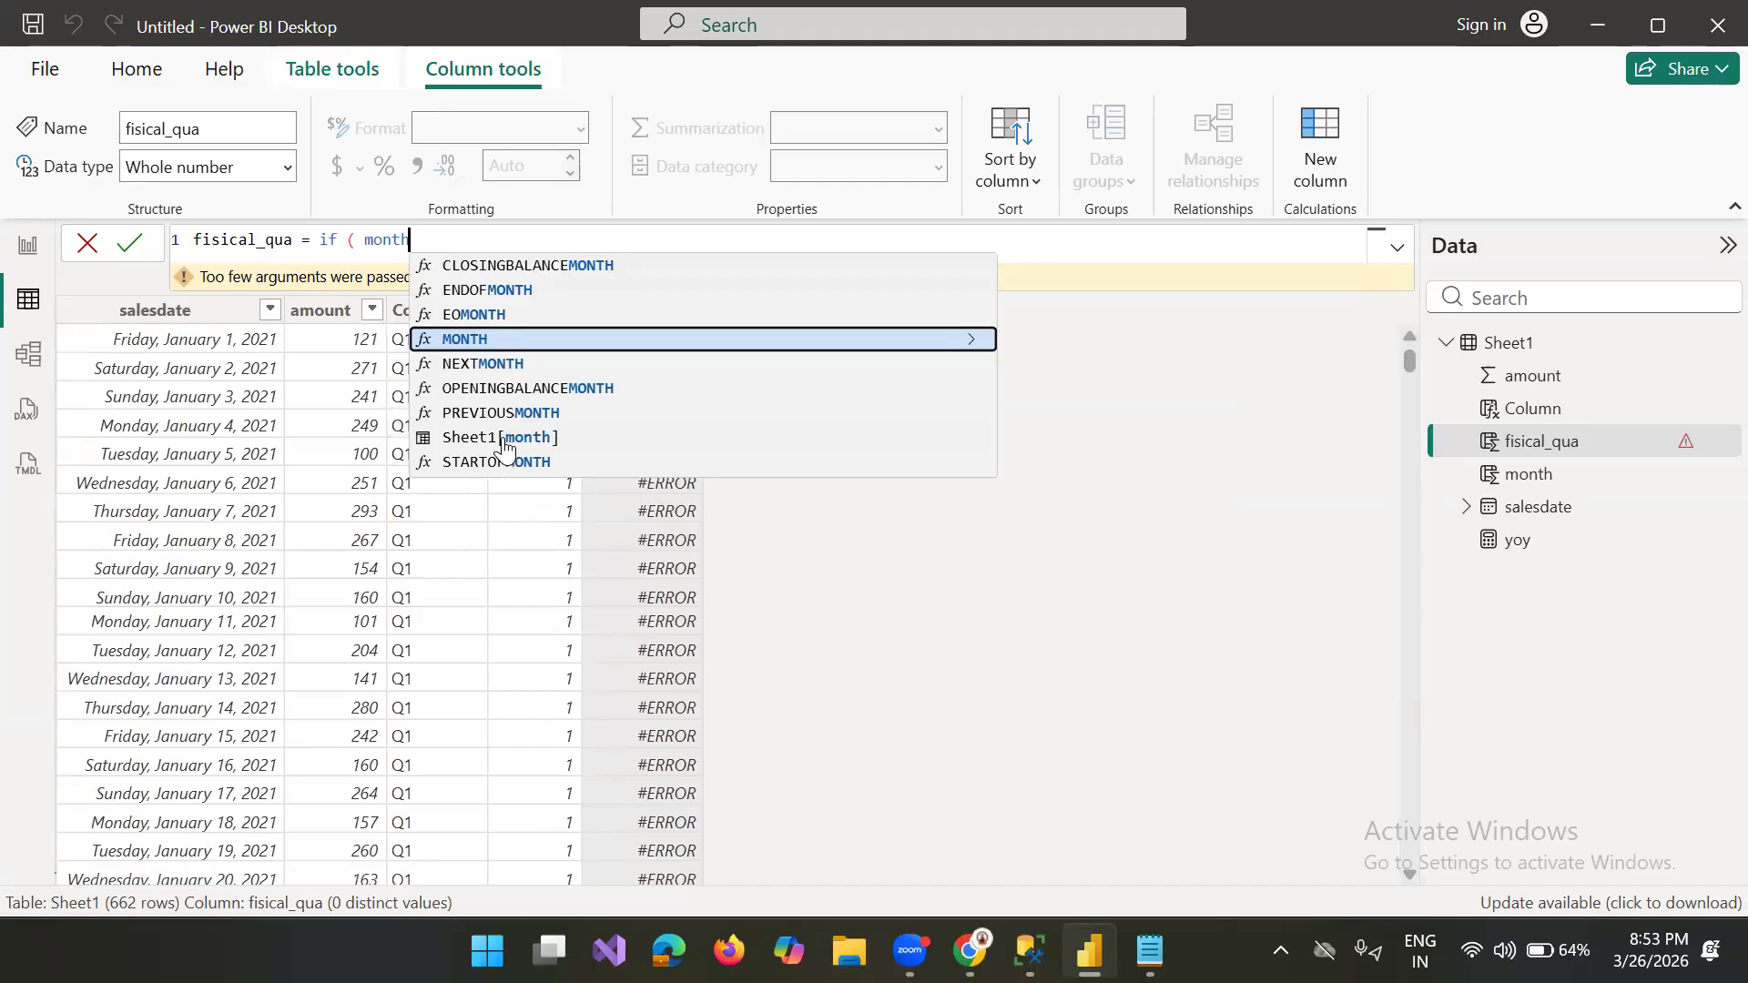
click(510, 438)
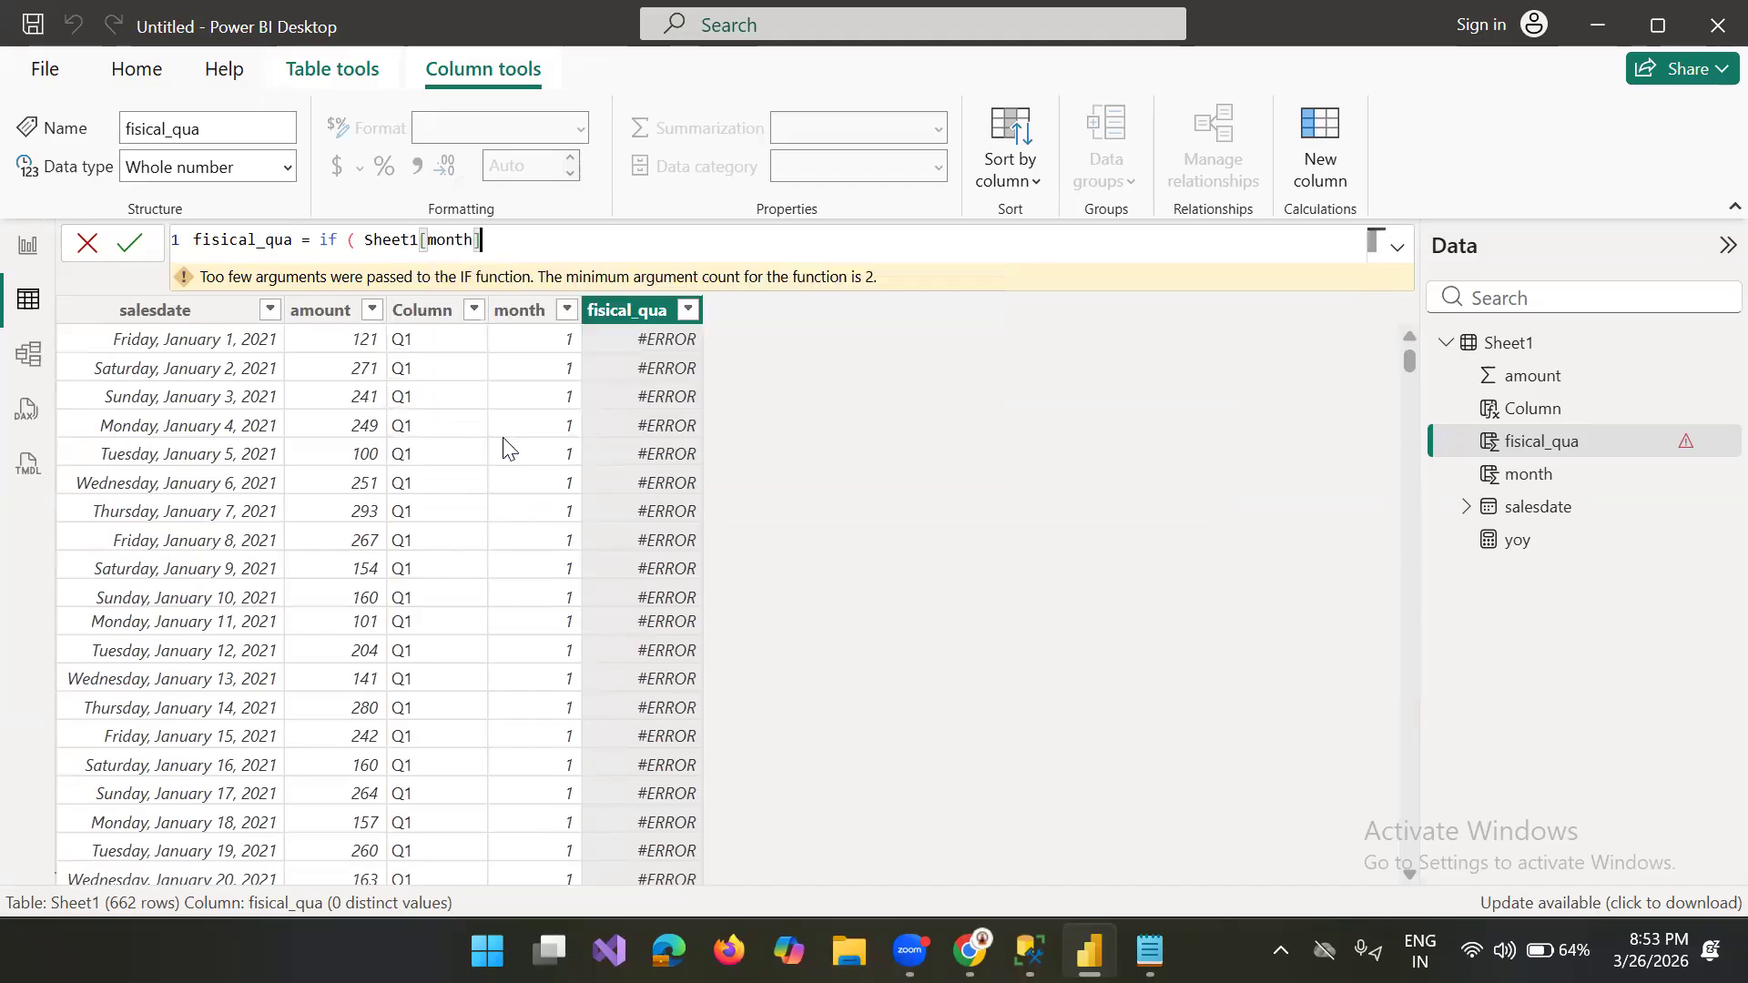
Step: Complete the first IF condition with in {1,2,3} and make it return "Q4"
text(in {1,,)
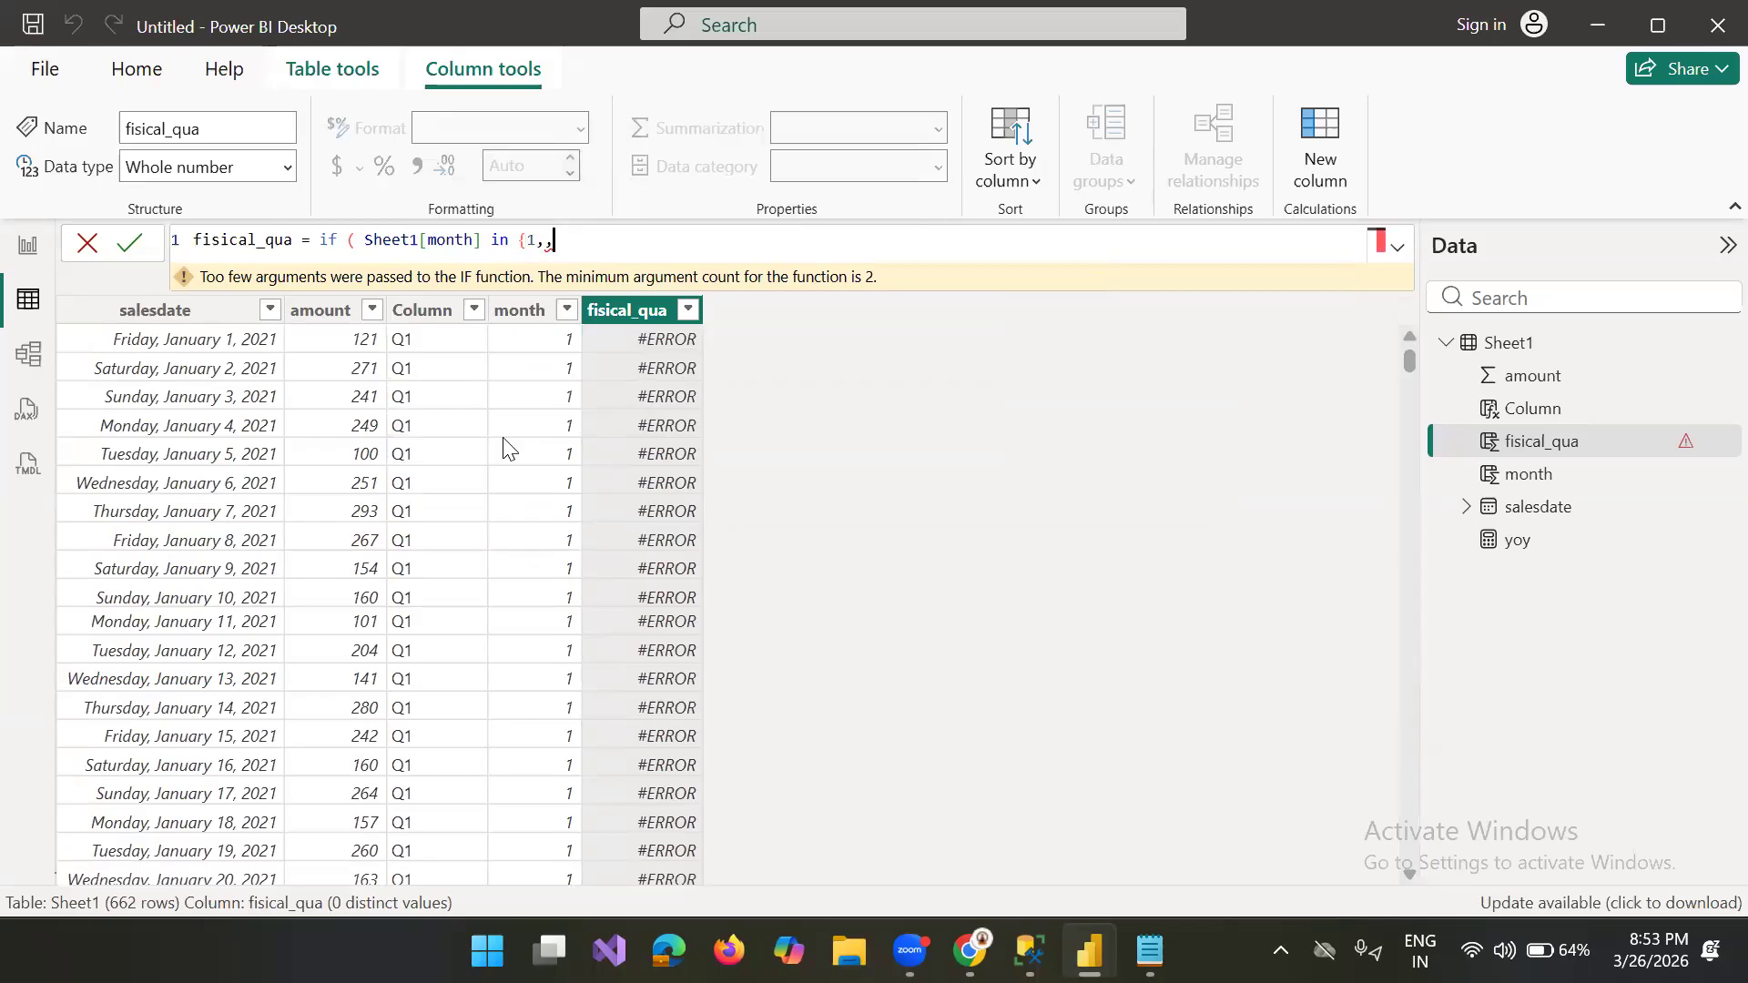
key(BackSpace)
text(2,3)
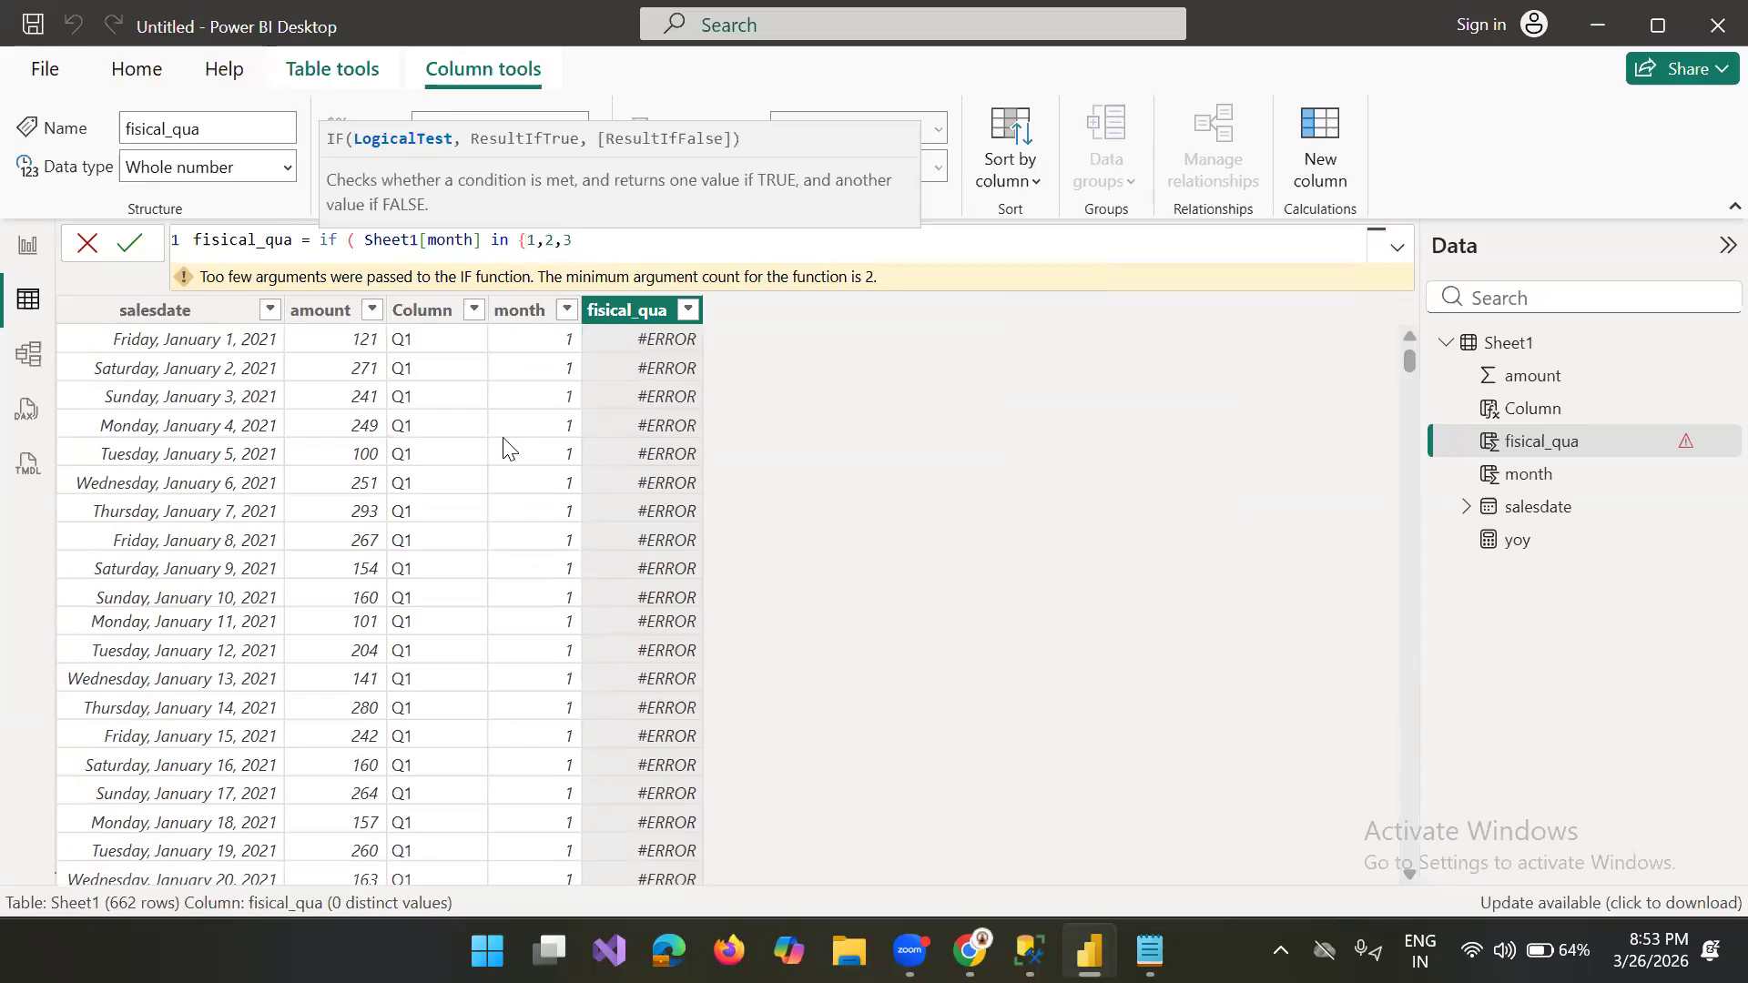
text(})
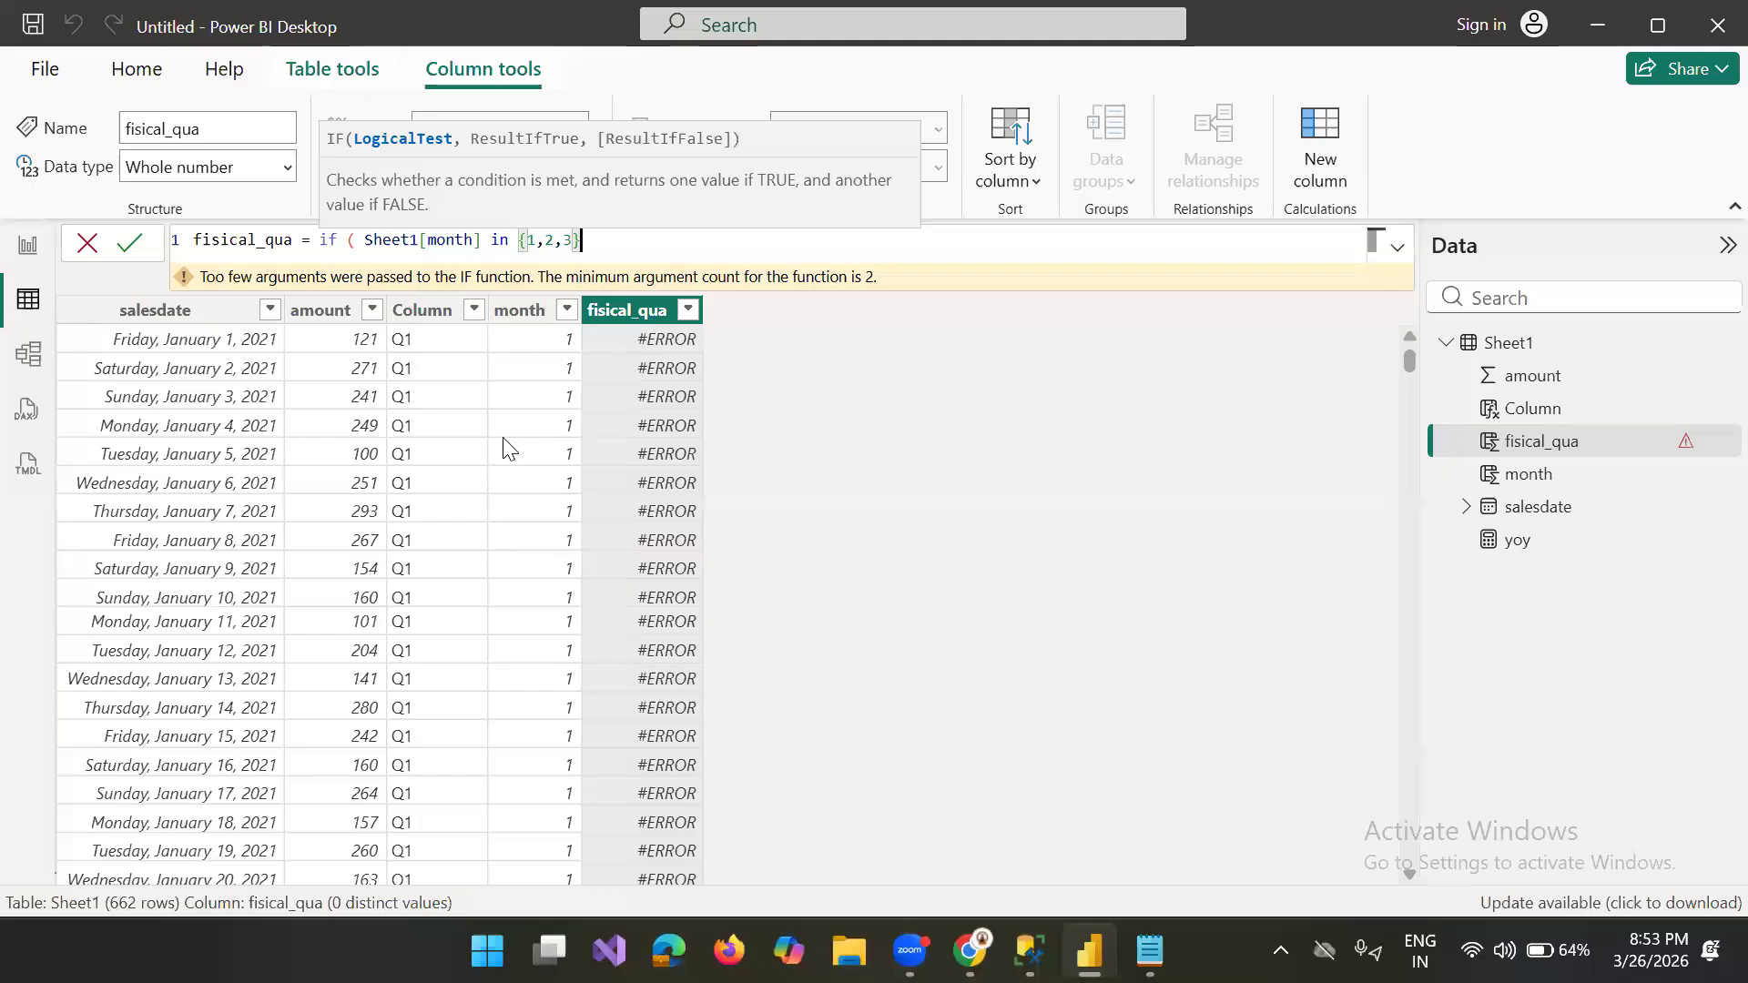
text(, "Q$)
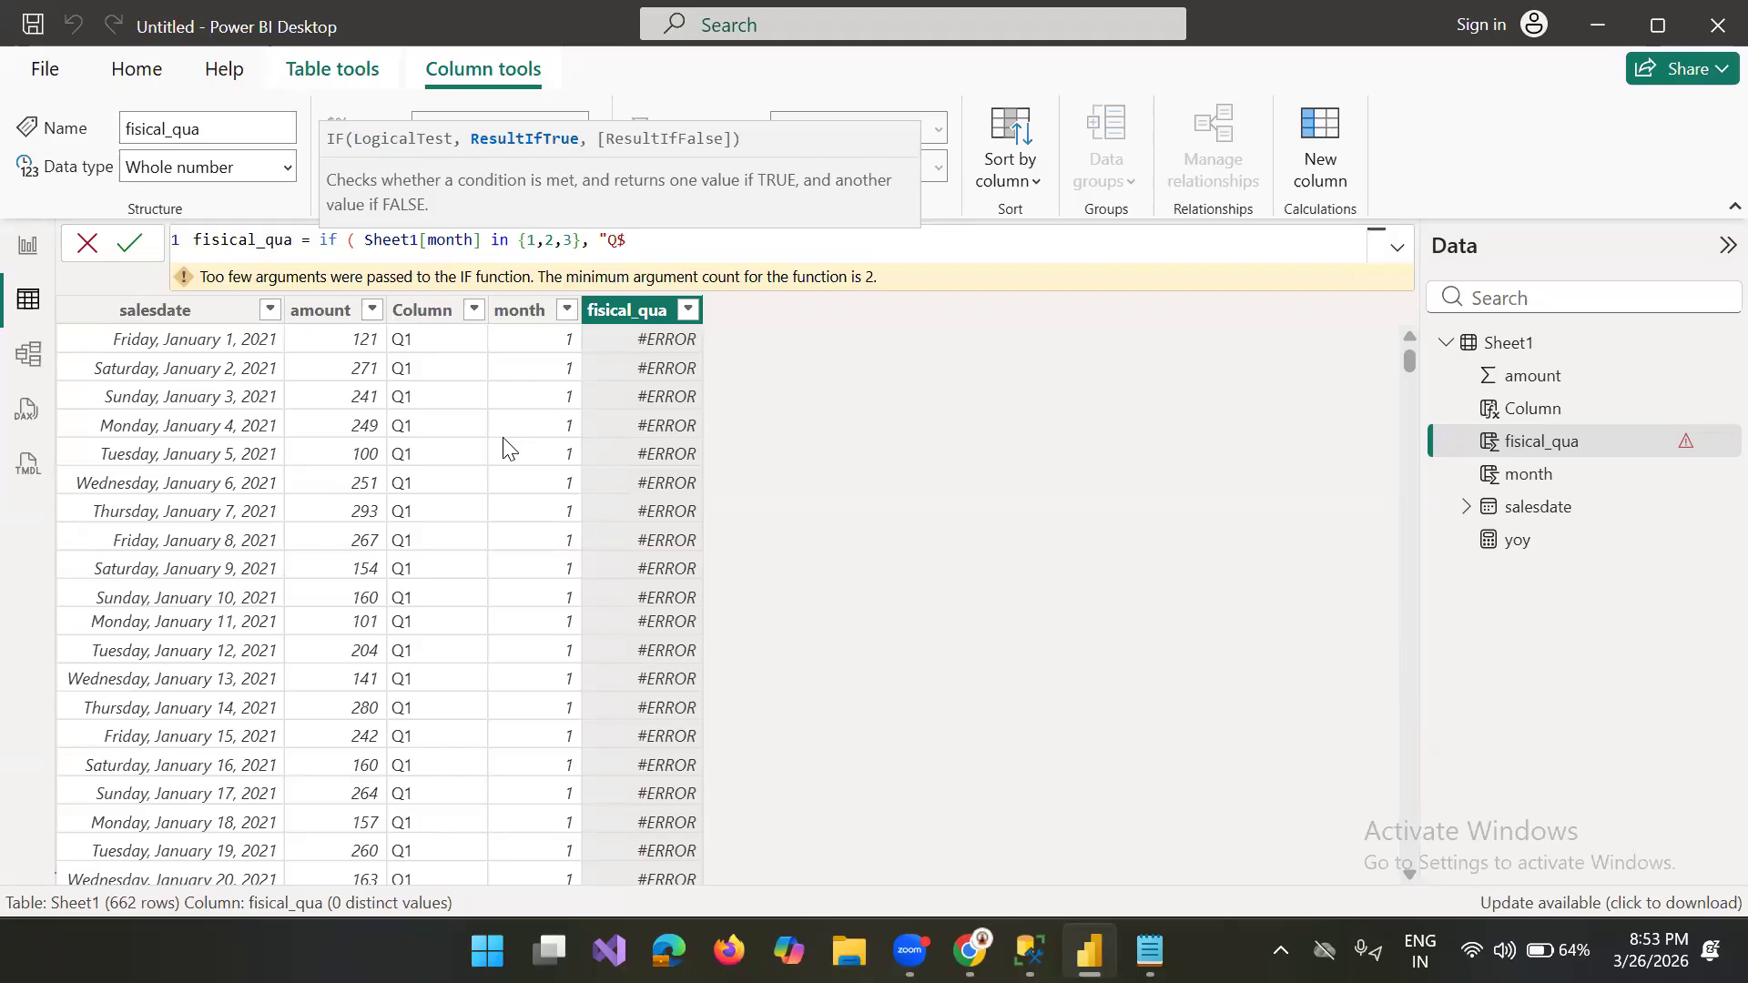
key(BackSpace)
text(4",)
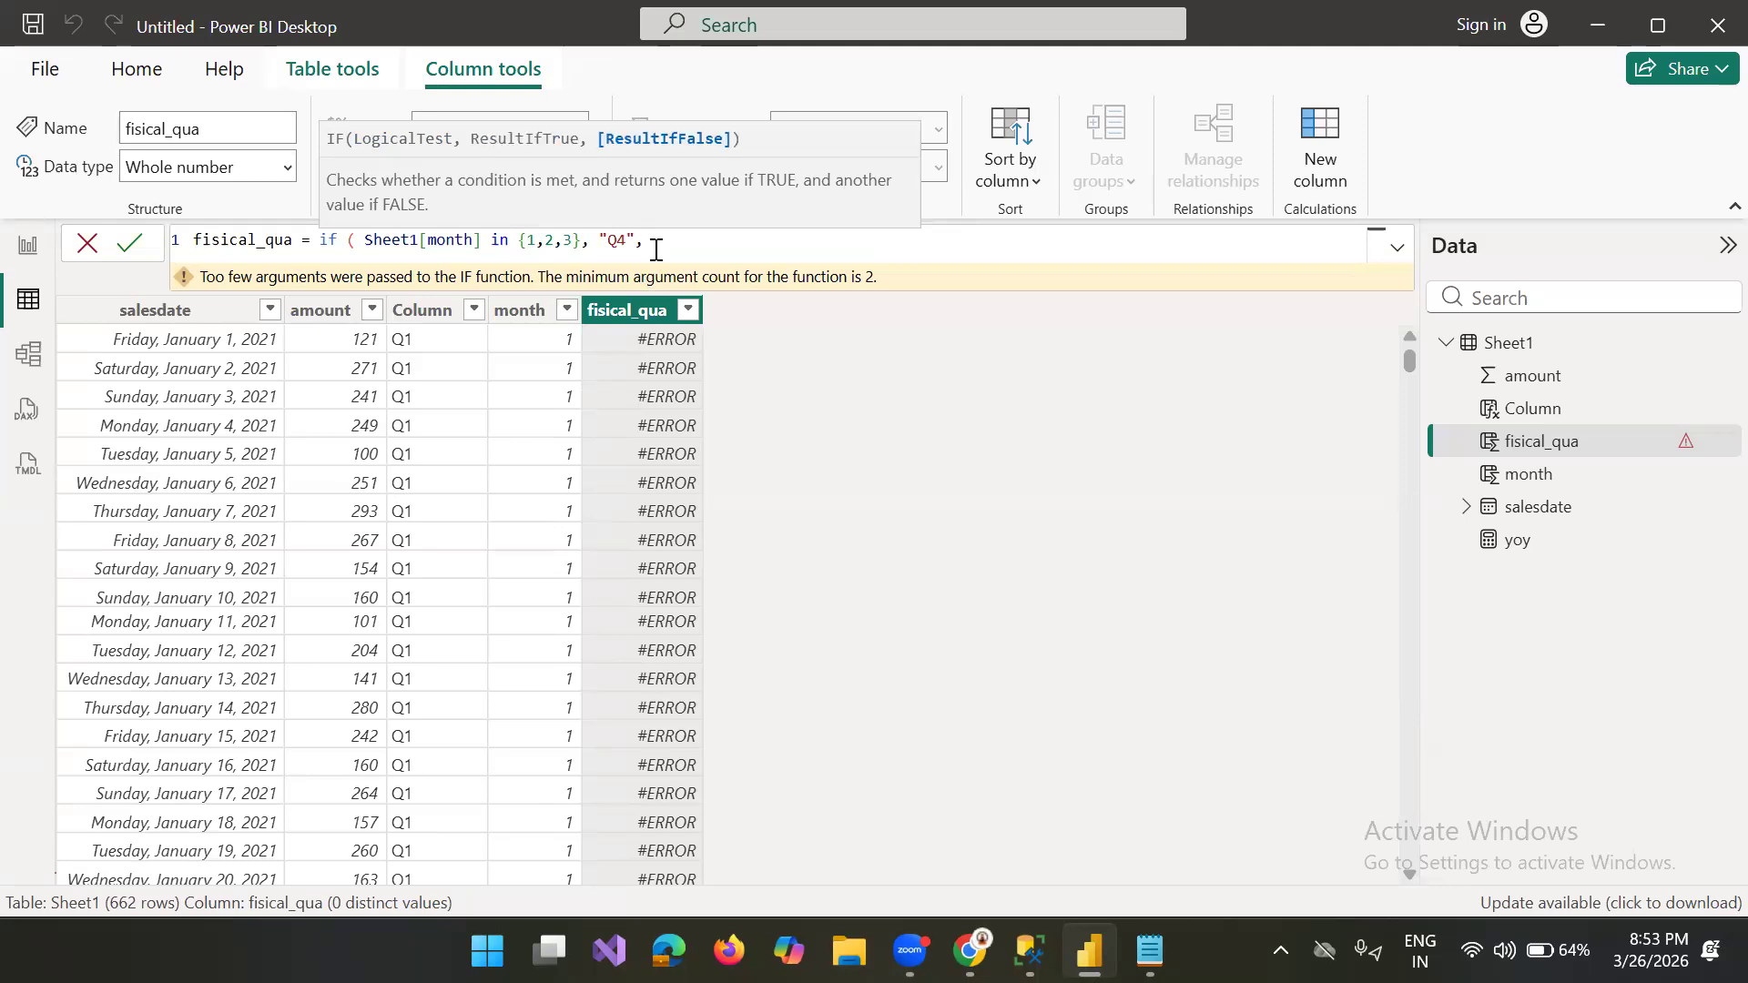
Step: Append a copy of the IF clause as the false result and set its month list to {4,5,6}
drag(648, 239, 499, 239)
drag(349, 239, 319, 240)
key(ctrl+c)
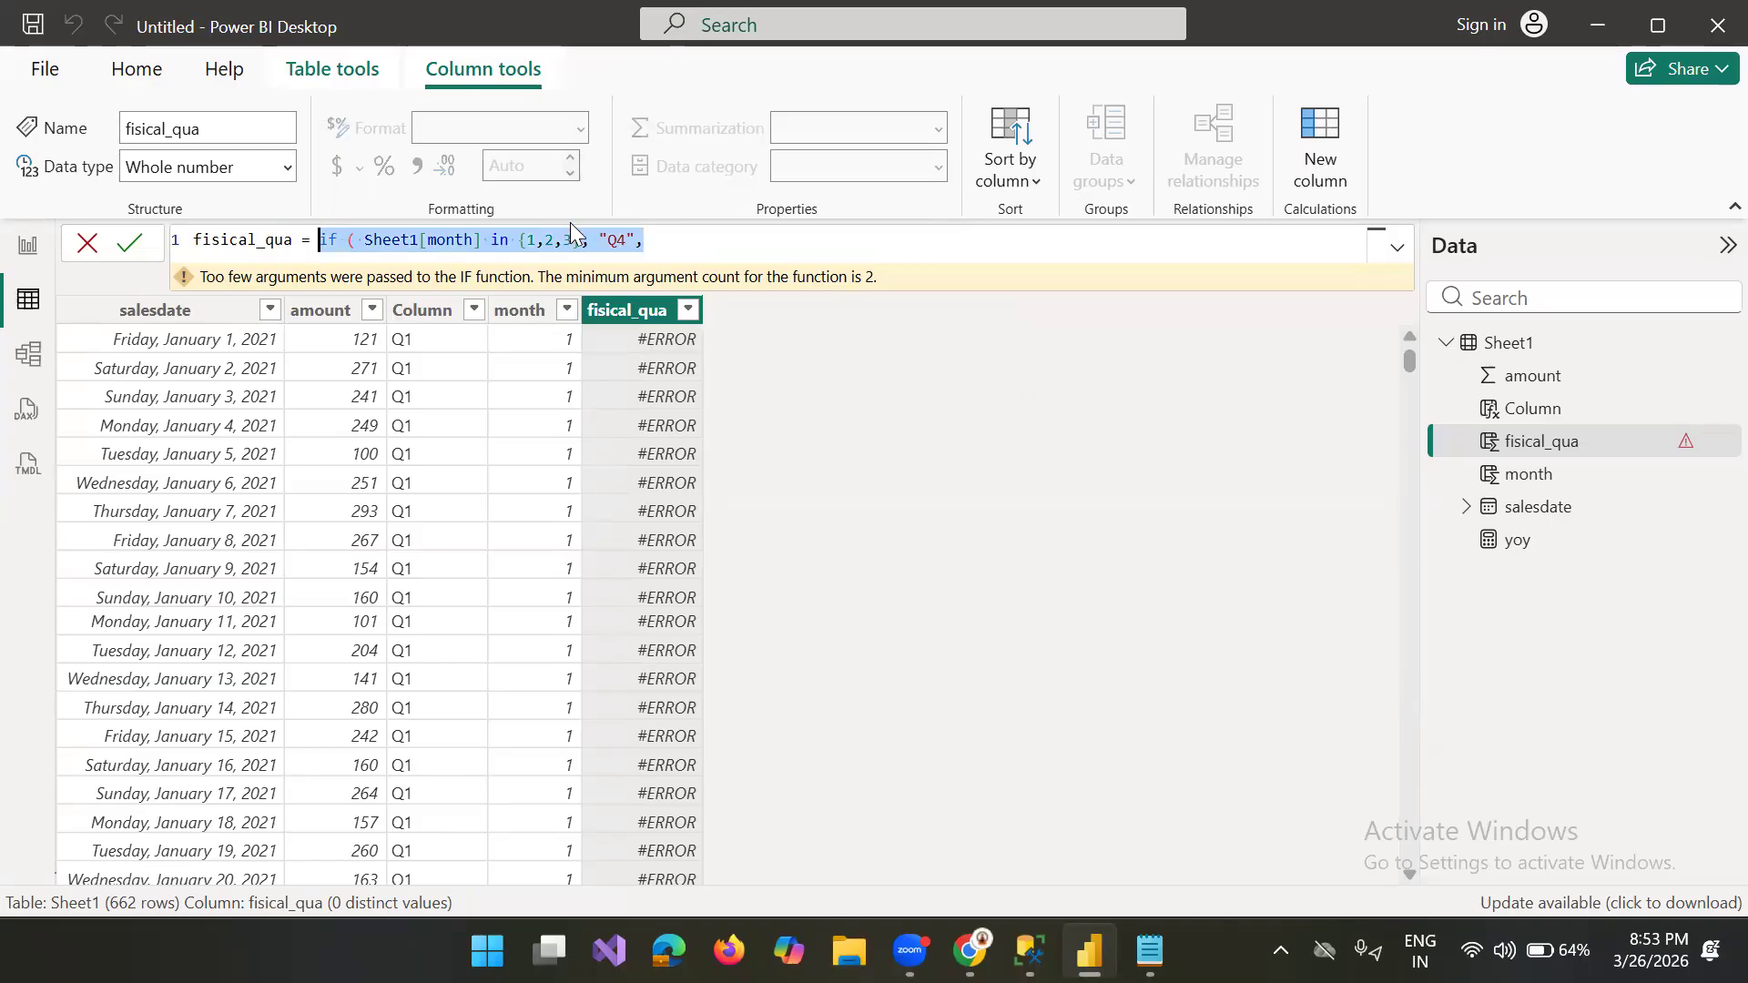
click(676, 248)
key(ctrl+v)
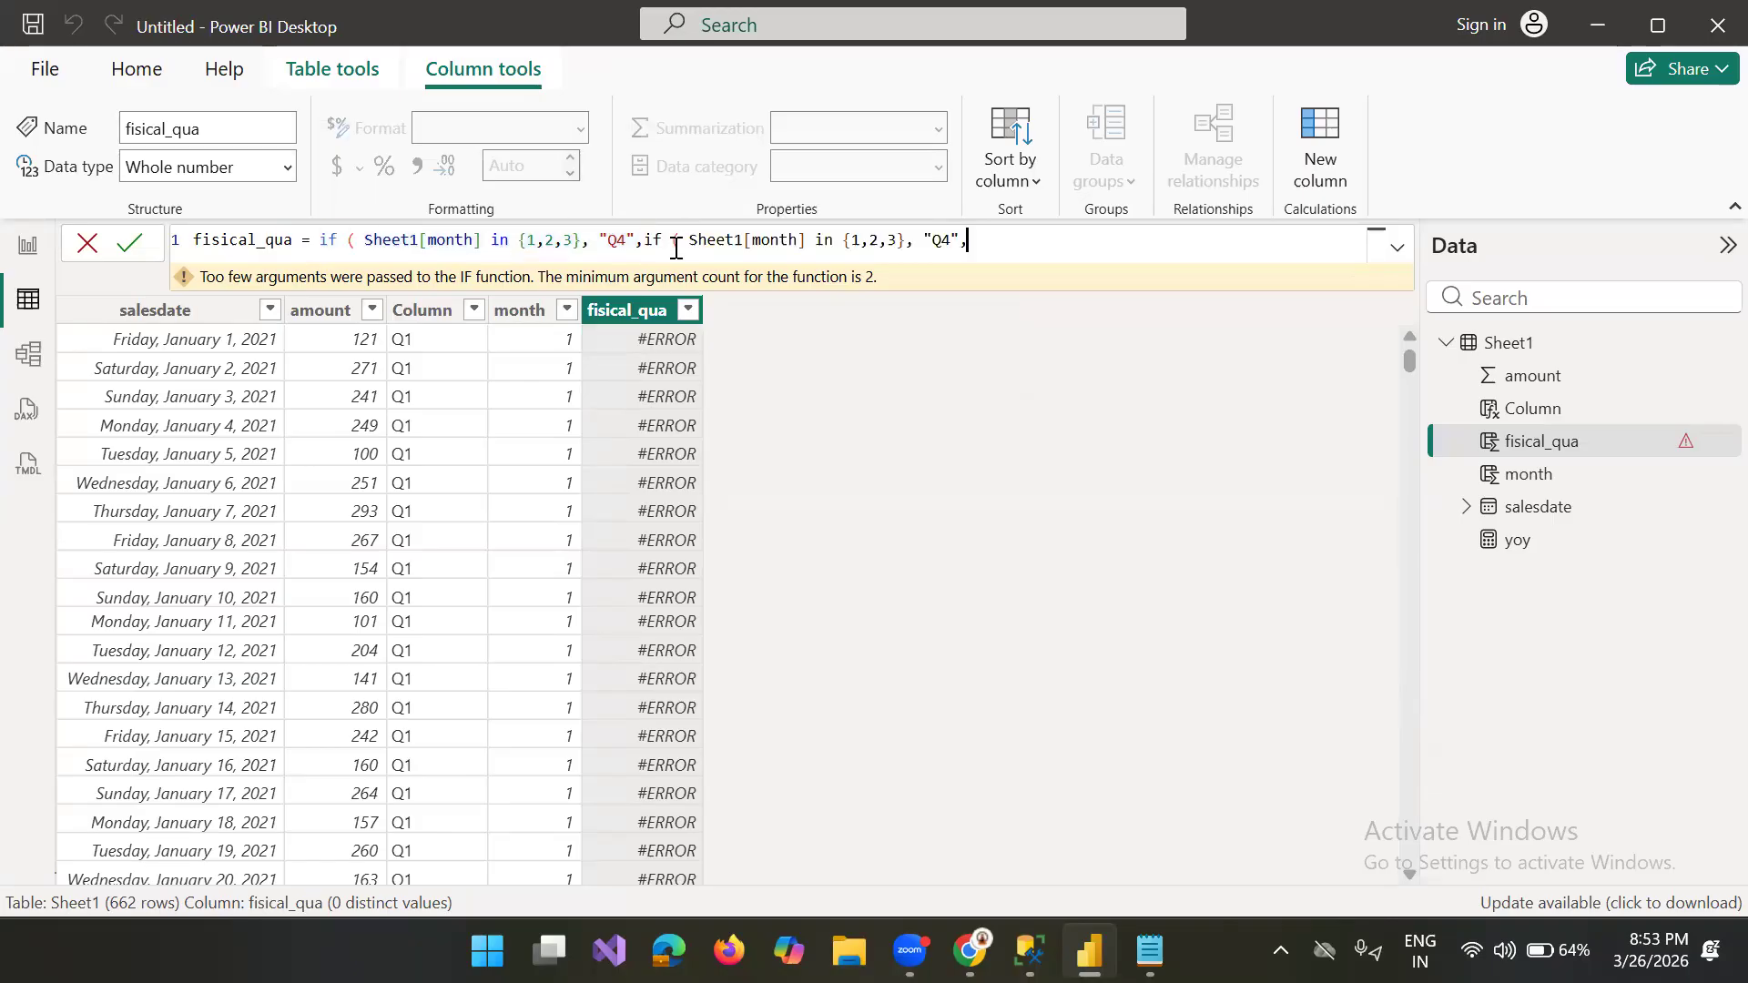
click(894, 241)
key(BackSpace)
key(BackSpace)
key(BackSpace)
key(BackSpace)
key(BackSpace)
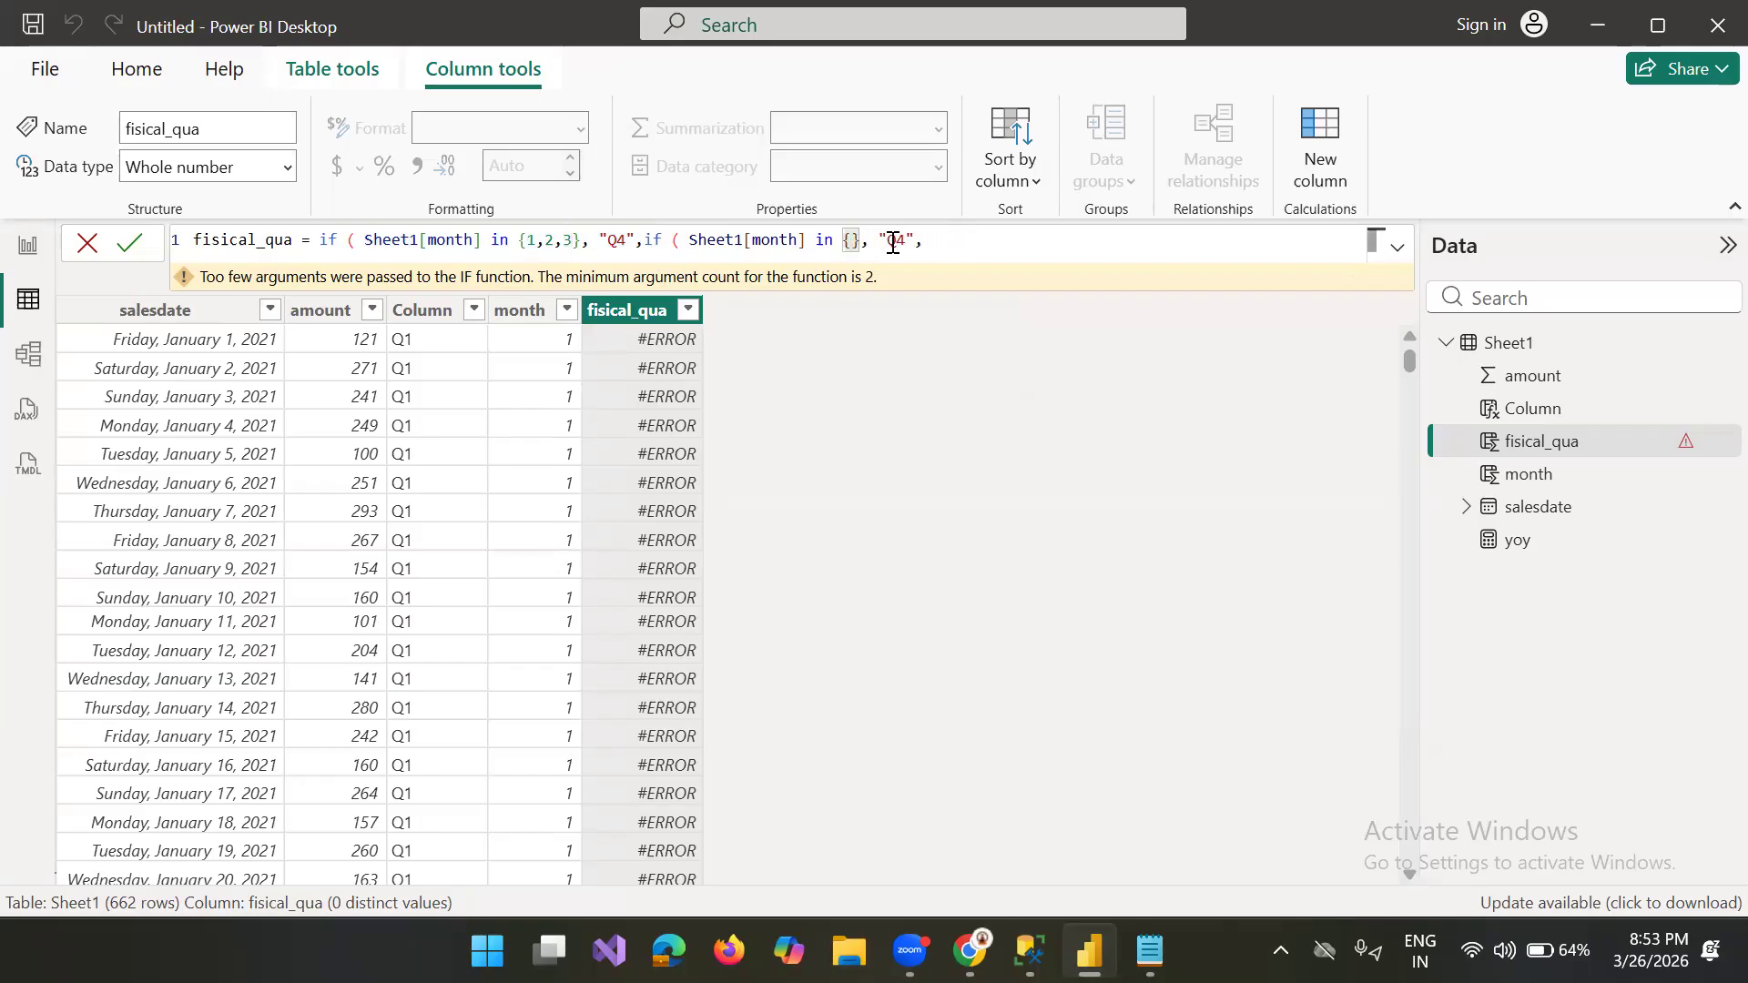
text(4,5,6)
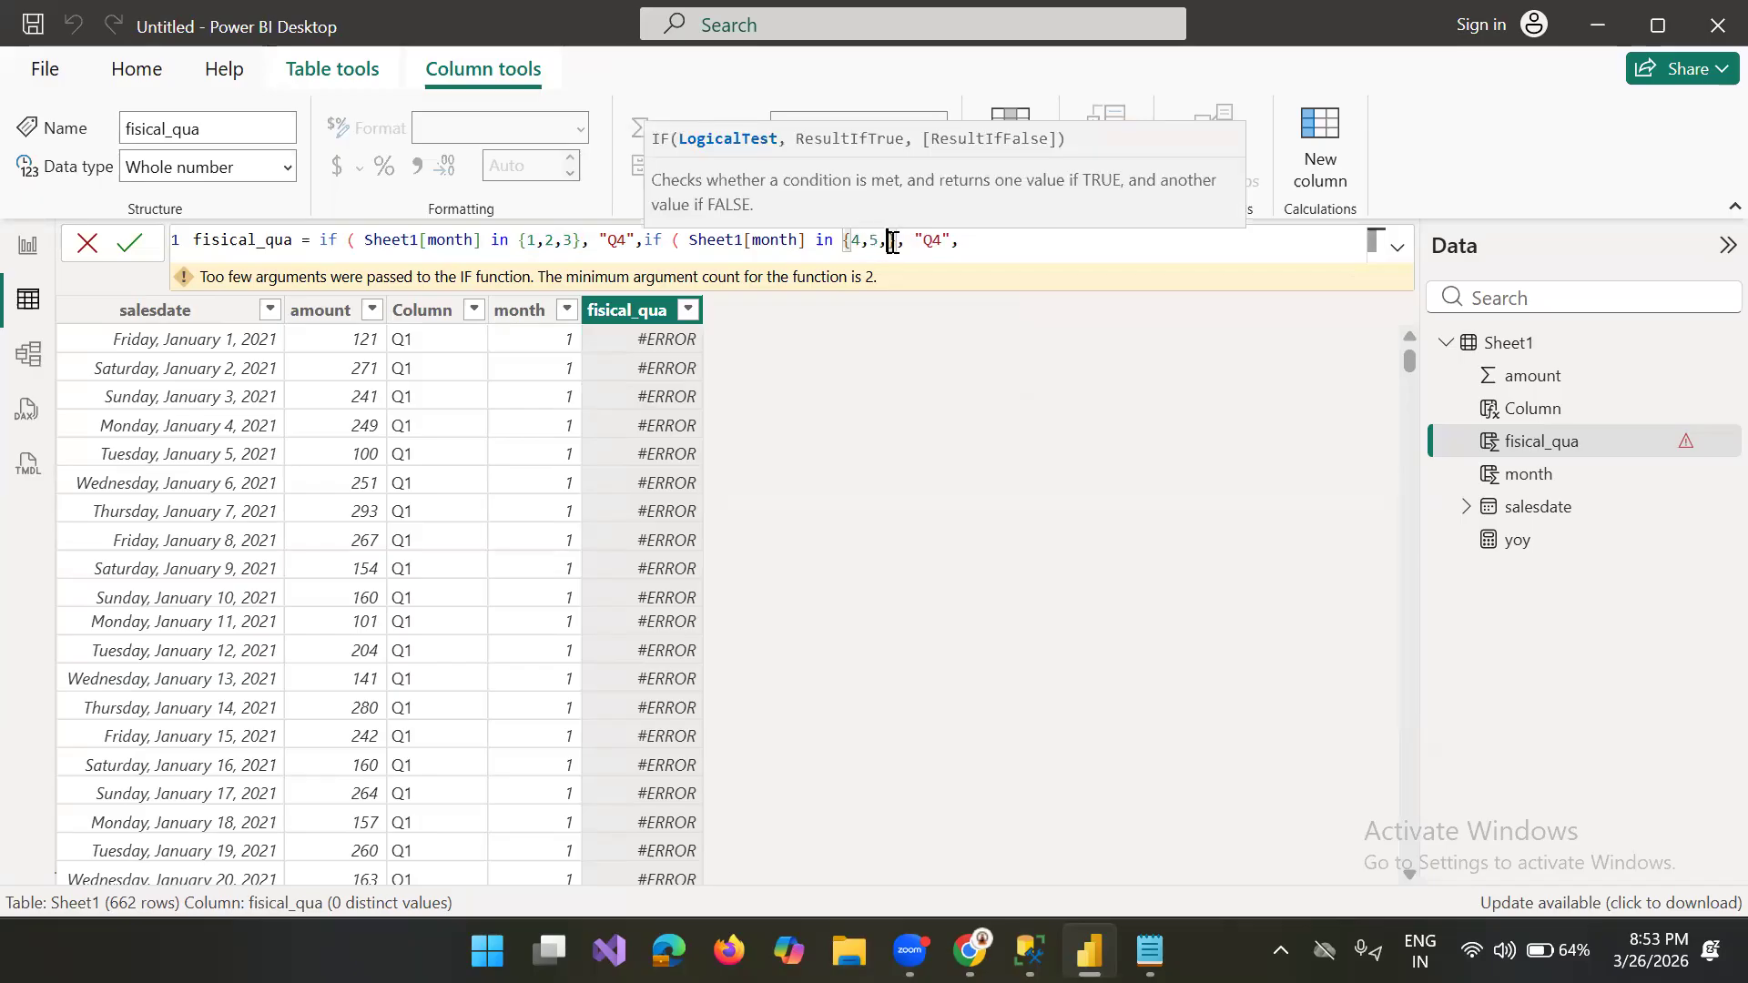
Step: Change the result returned by the second IF clause to "Q1"
key(Right)
key(Right)
key(Right)
key(Right)
key(Right)
key(Right)
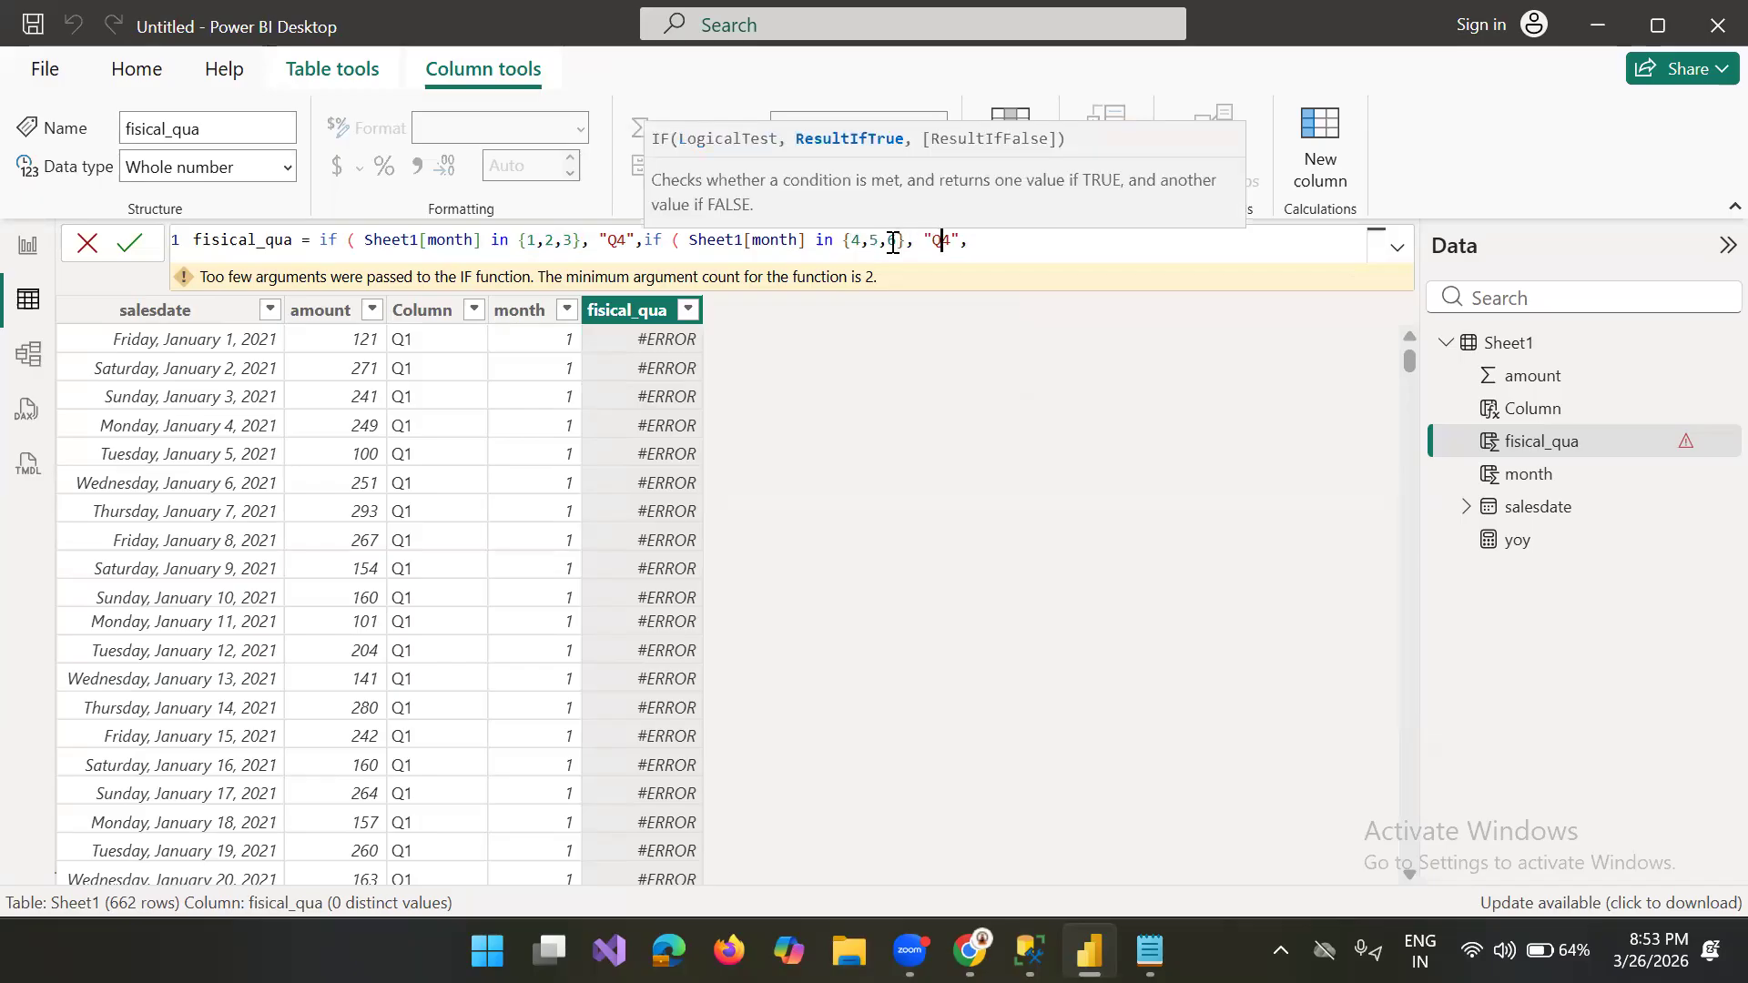
key(BackSpace)
text(1)
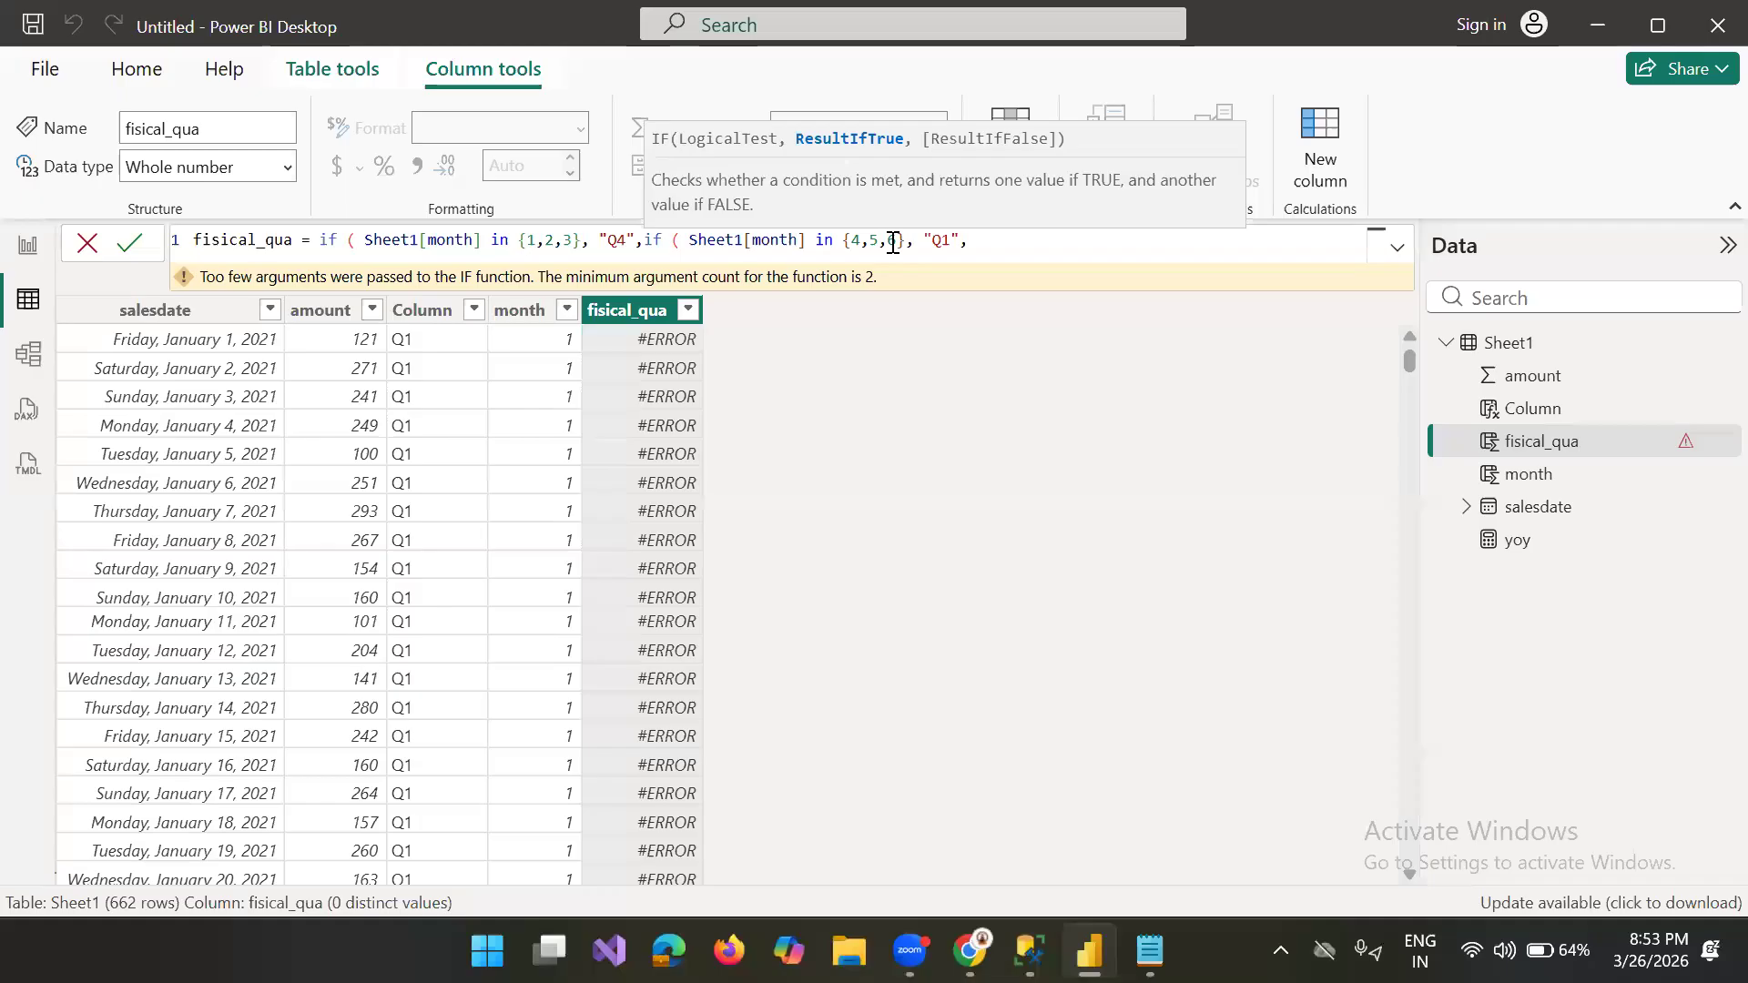
Step: Append a third IF clause to the fisical_qua formula and set its month list to {7,8,9}
click(1000, 241)
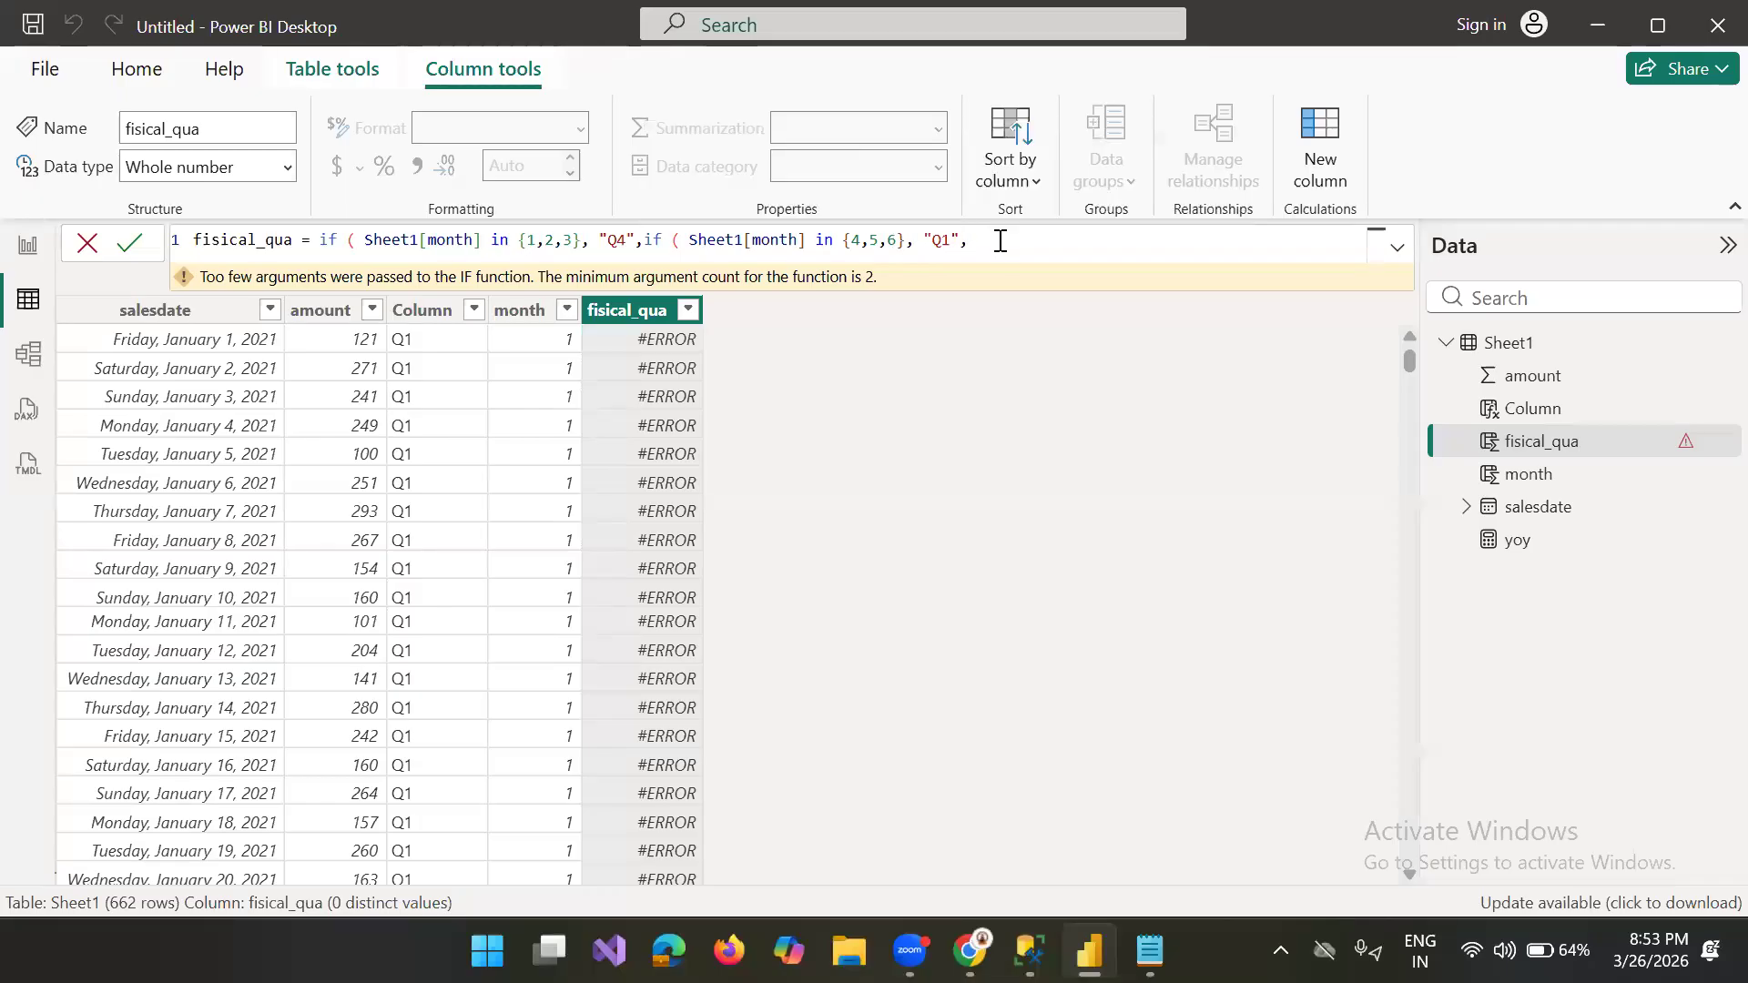
key(ctrl+v)
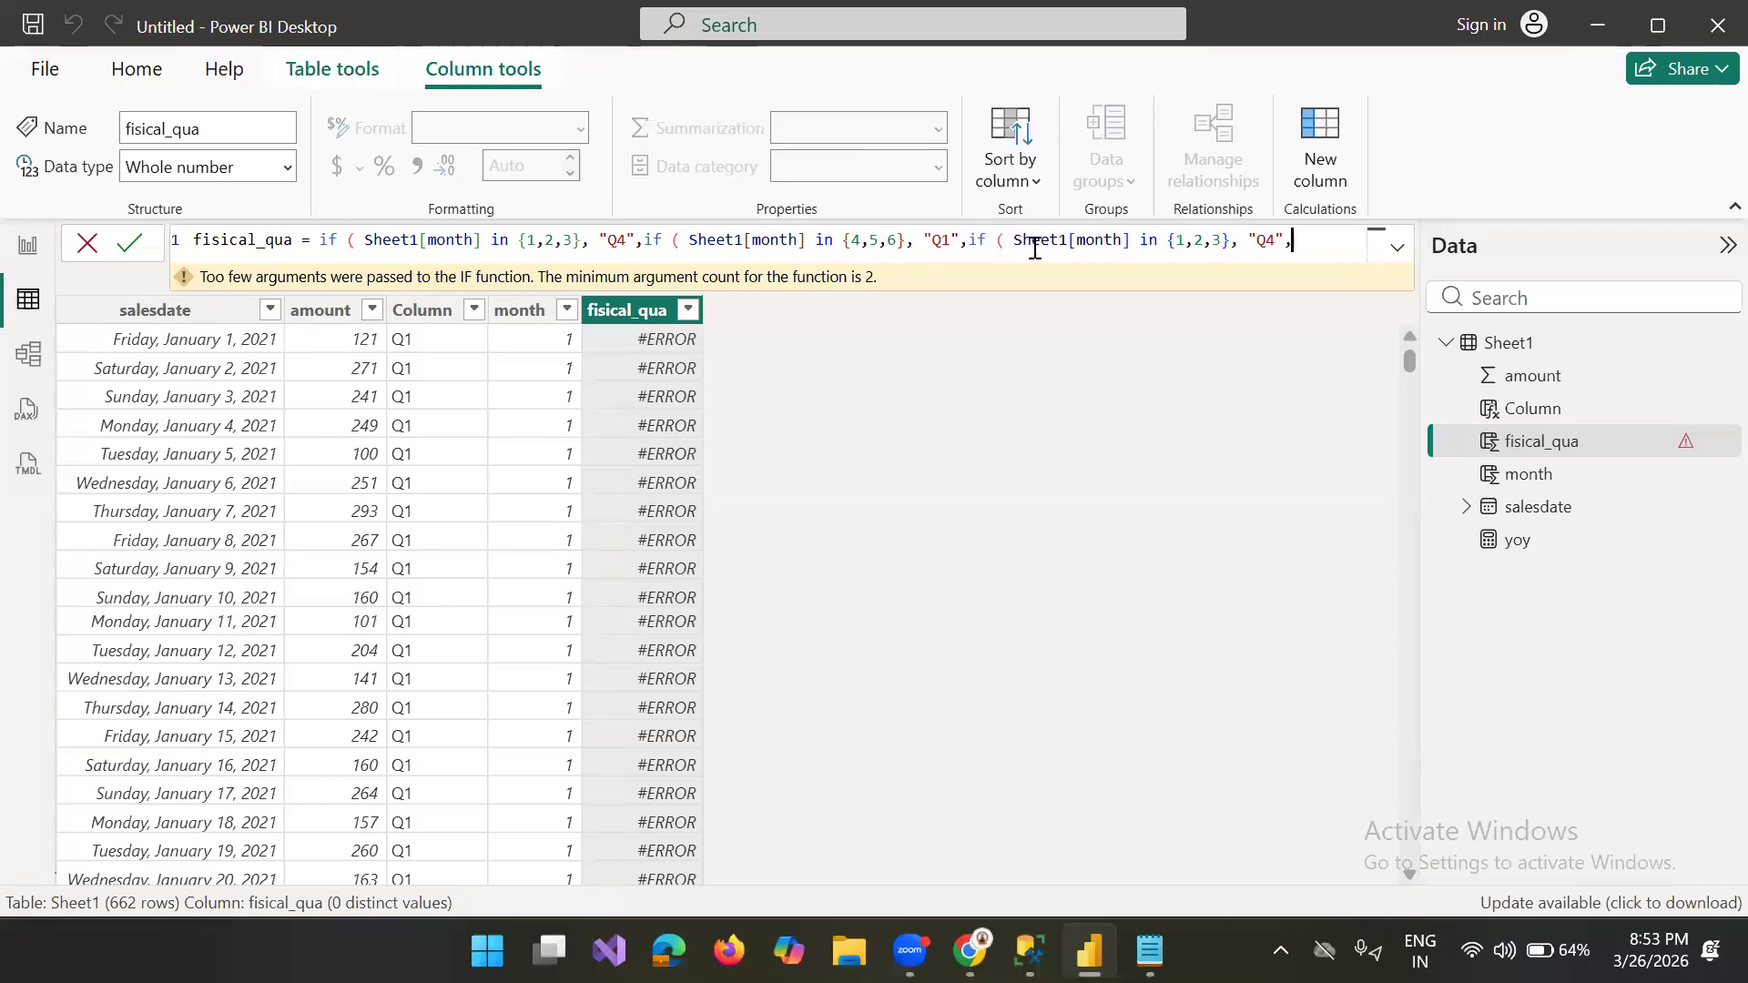
click(1219, 239)
key(BackSpace)
key(BackSpace)
key(BackSpace)
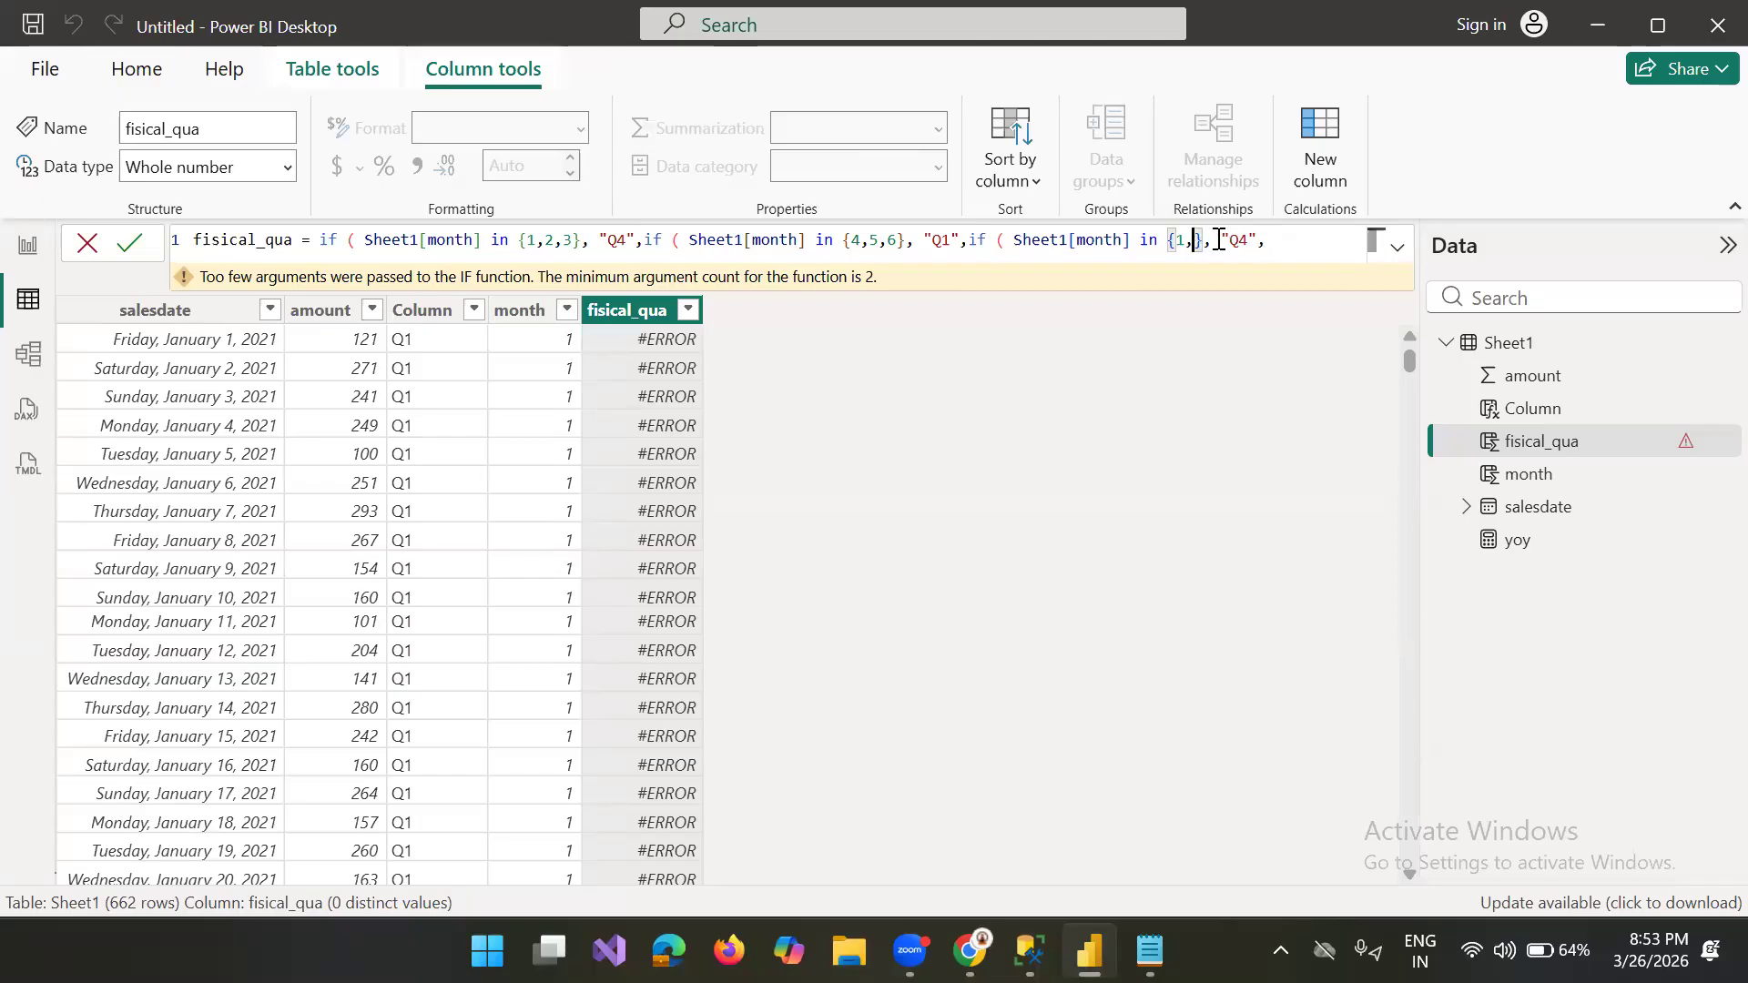
key(BackSpace)
key(BackSpace)
text(7,8)
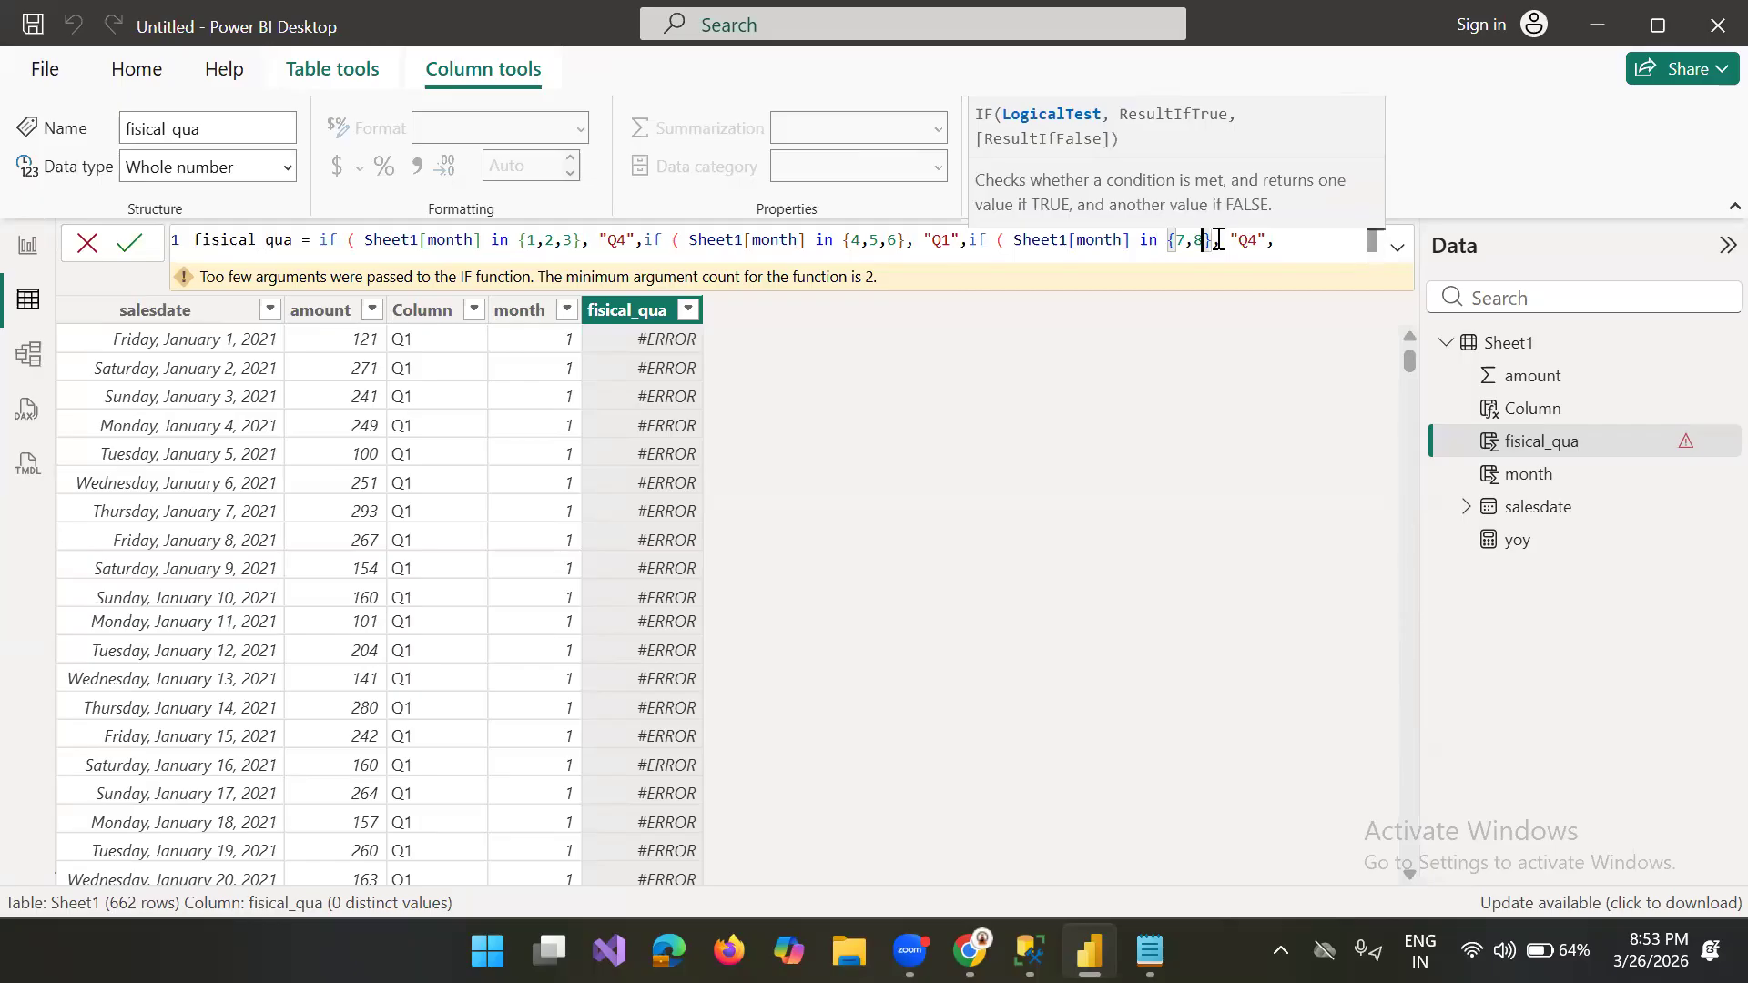
text(,9)
key(BackSpace)
text(})
key(BackSpace)
text(})
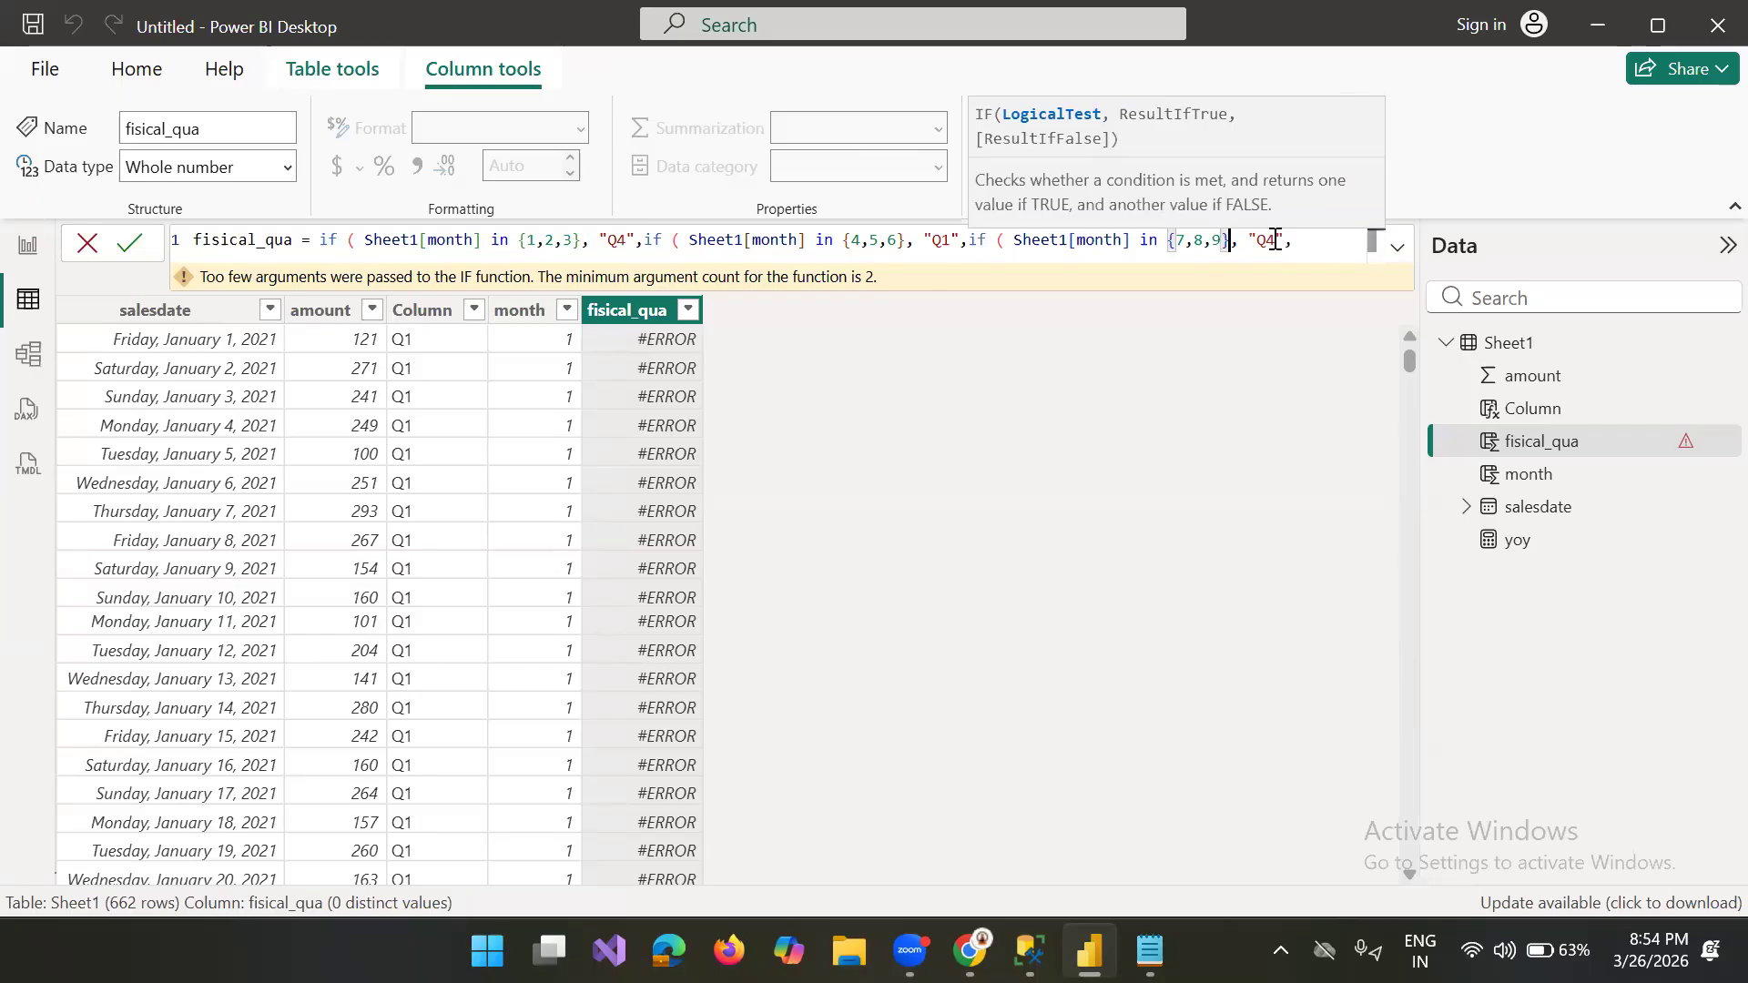
Step: Change the result returned by the third IF clause to "Q2"
click(1275, 244)
key(BackSpace)
text(2",)
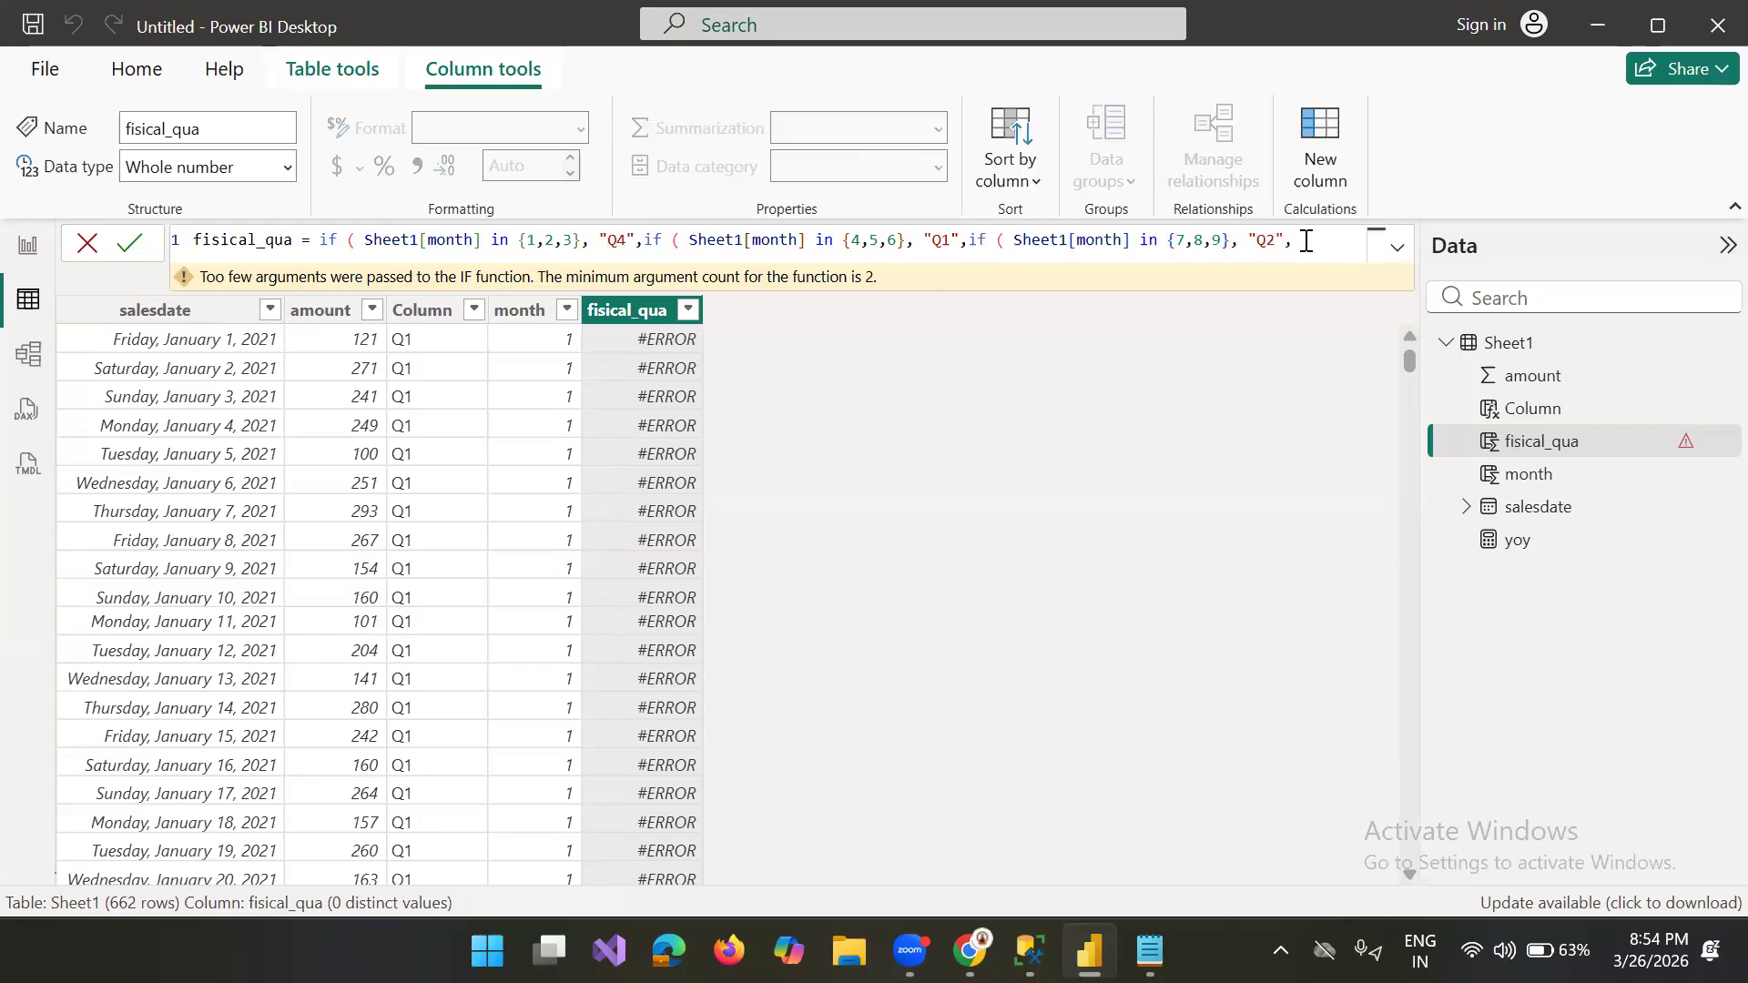
text("Q"3)
Step: Add "Q3" as the final false result, close the three nested IF functions and commit the fisical_qua formula
key(Left)
key(BackSpace)
text(Q)
key(Right)
text())))
key(Return)
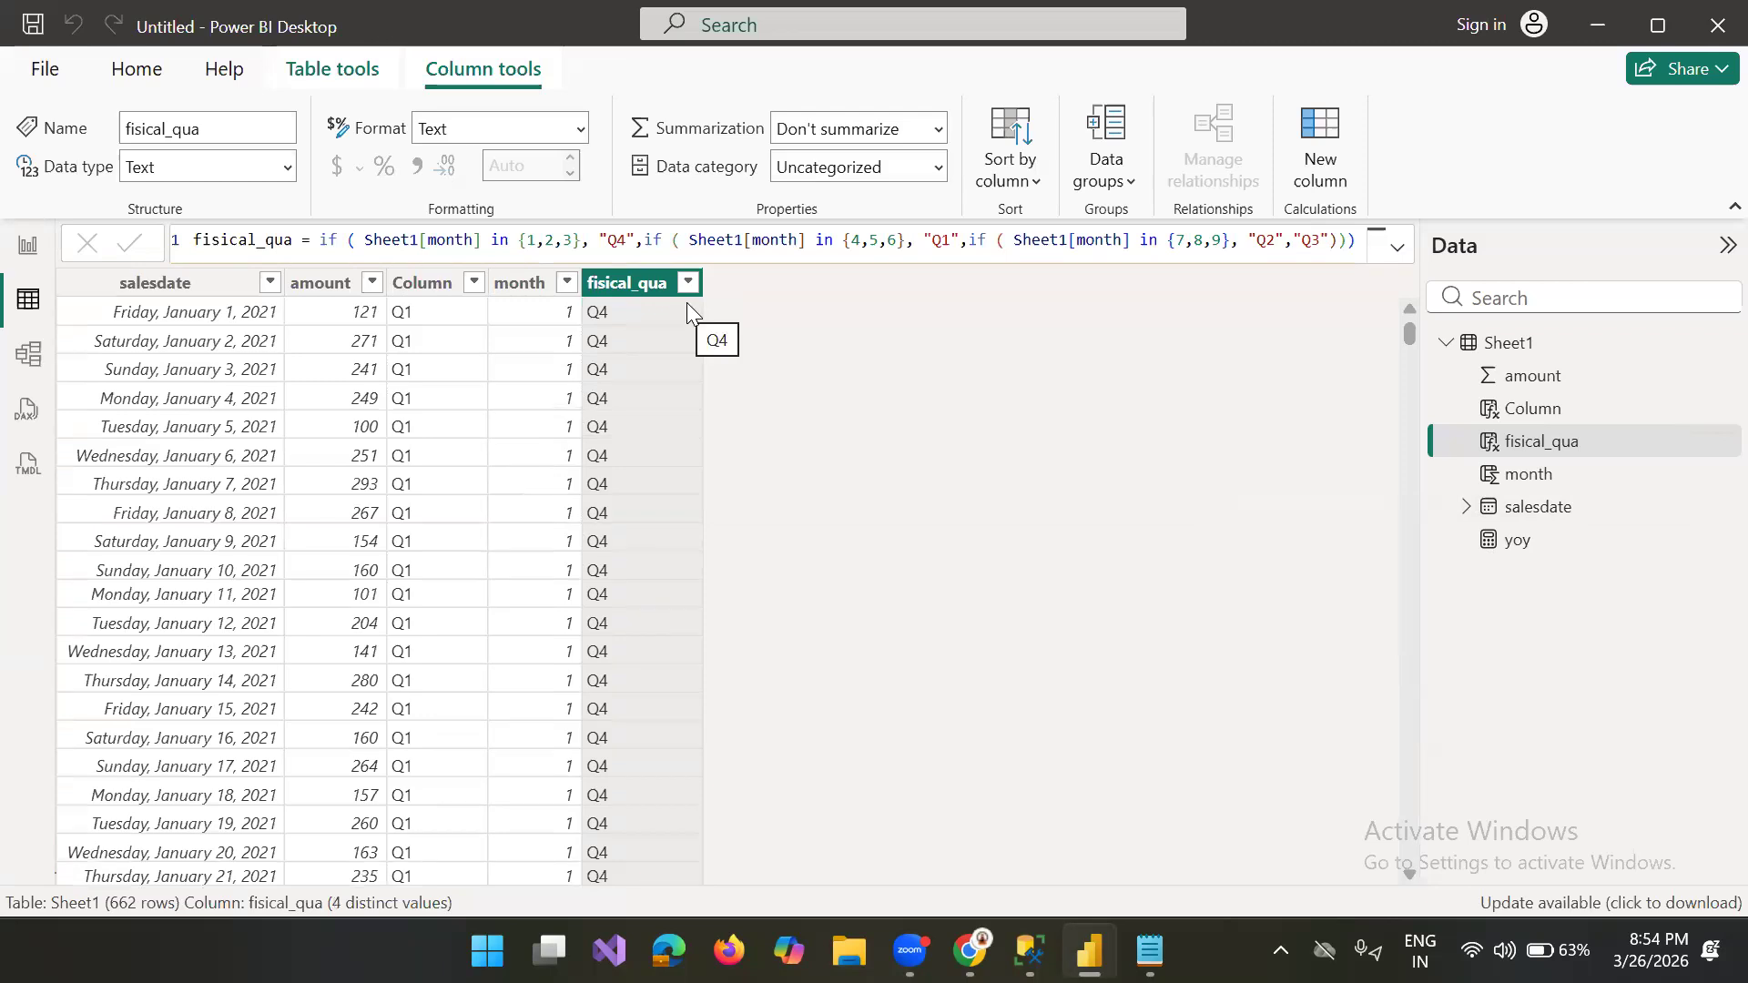
Step: Select the complete nested IF expression in the fisical_qua formula
click(202, 5)
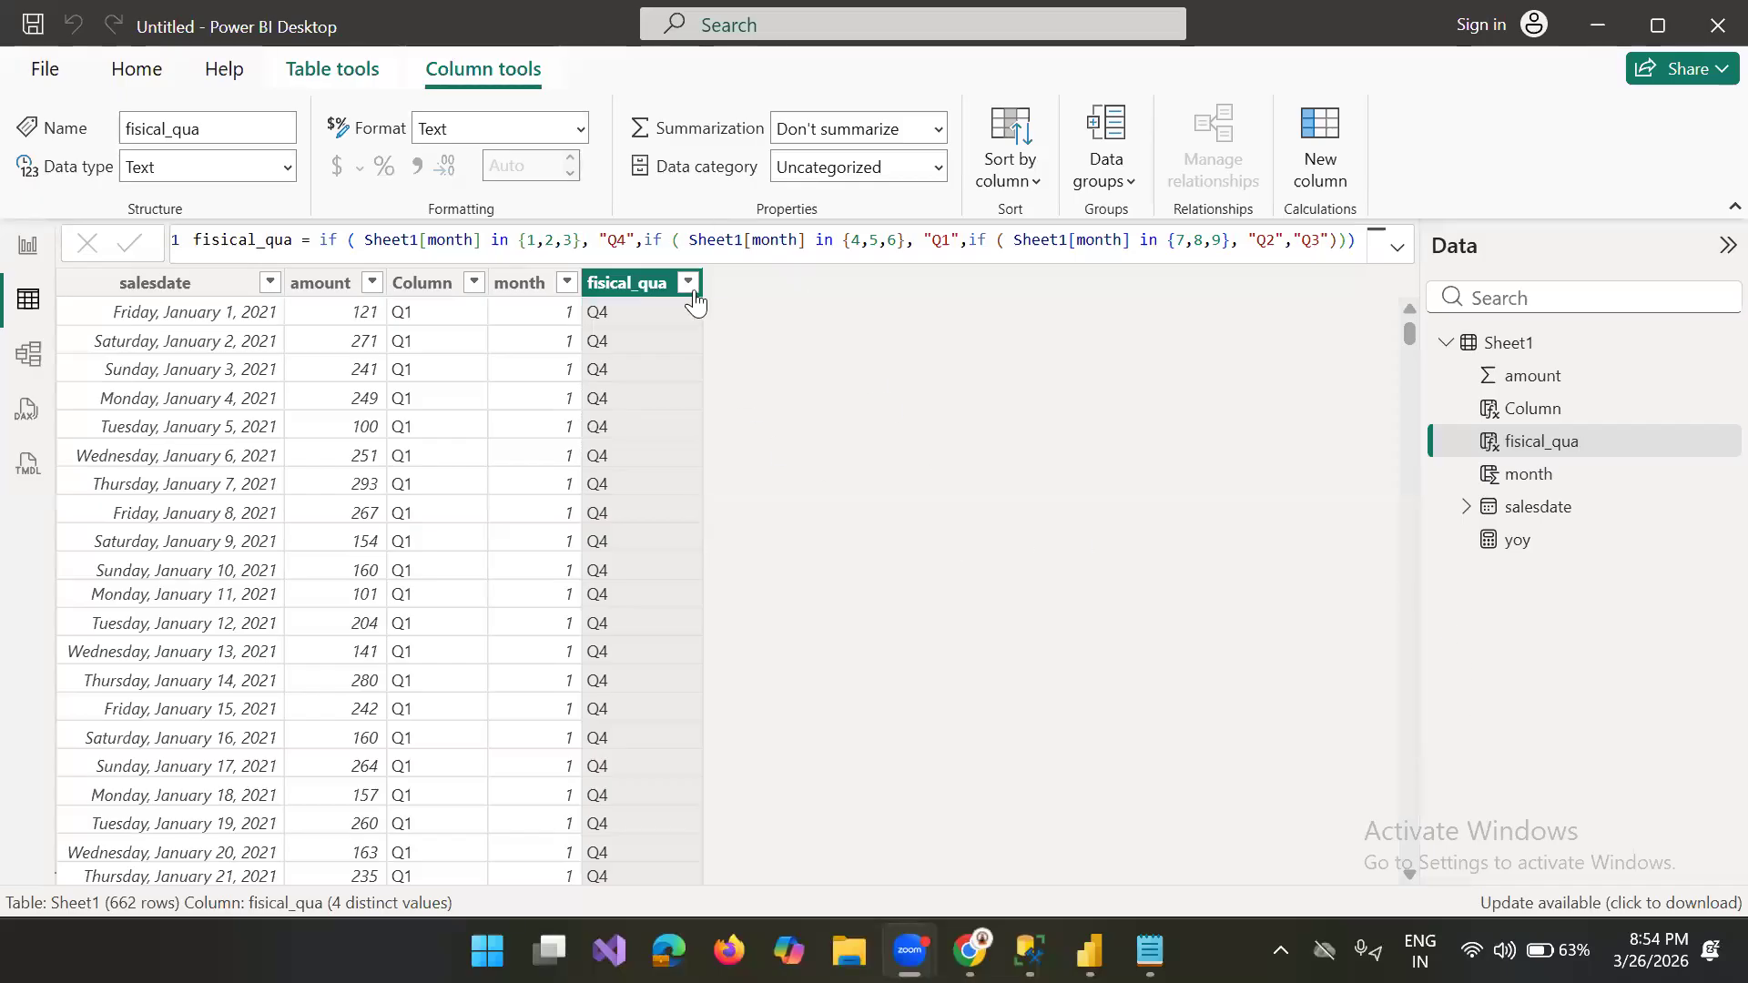
mouse_move(1030, 951)
drag(1357, 246, 323, 245)
key(ctrl+c)
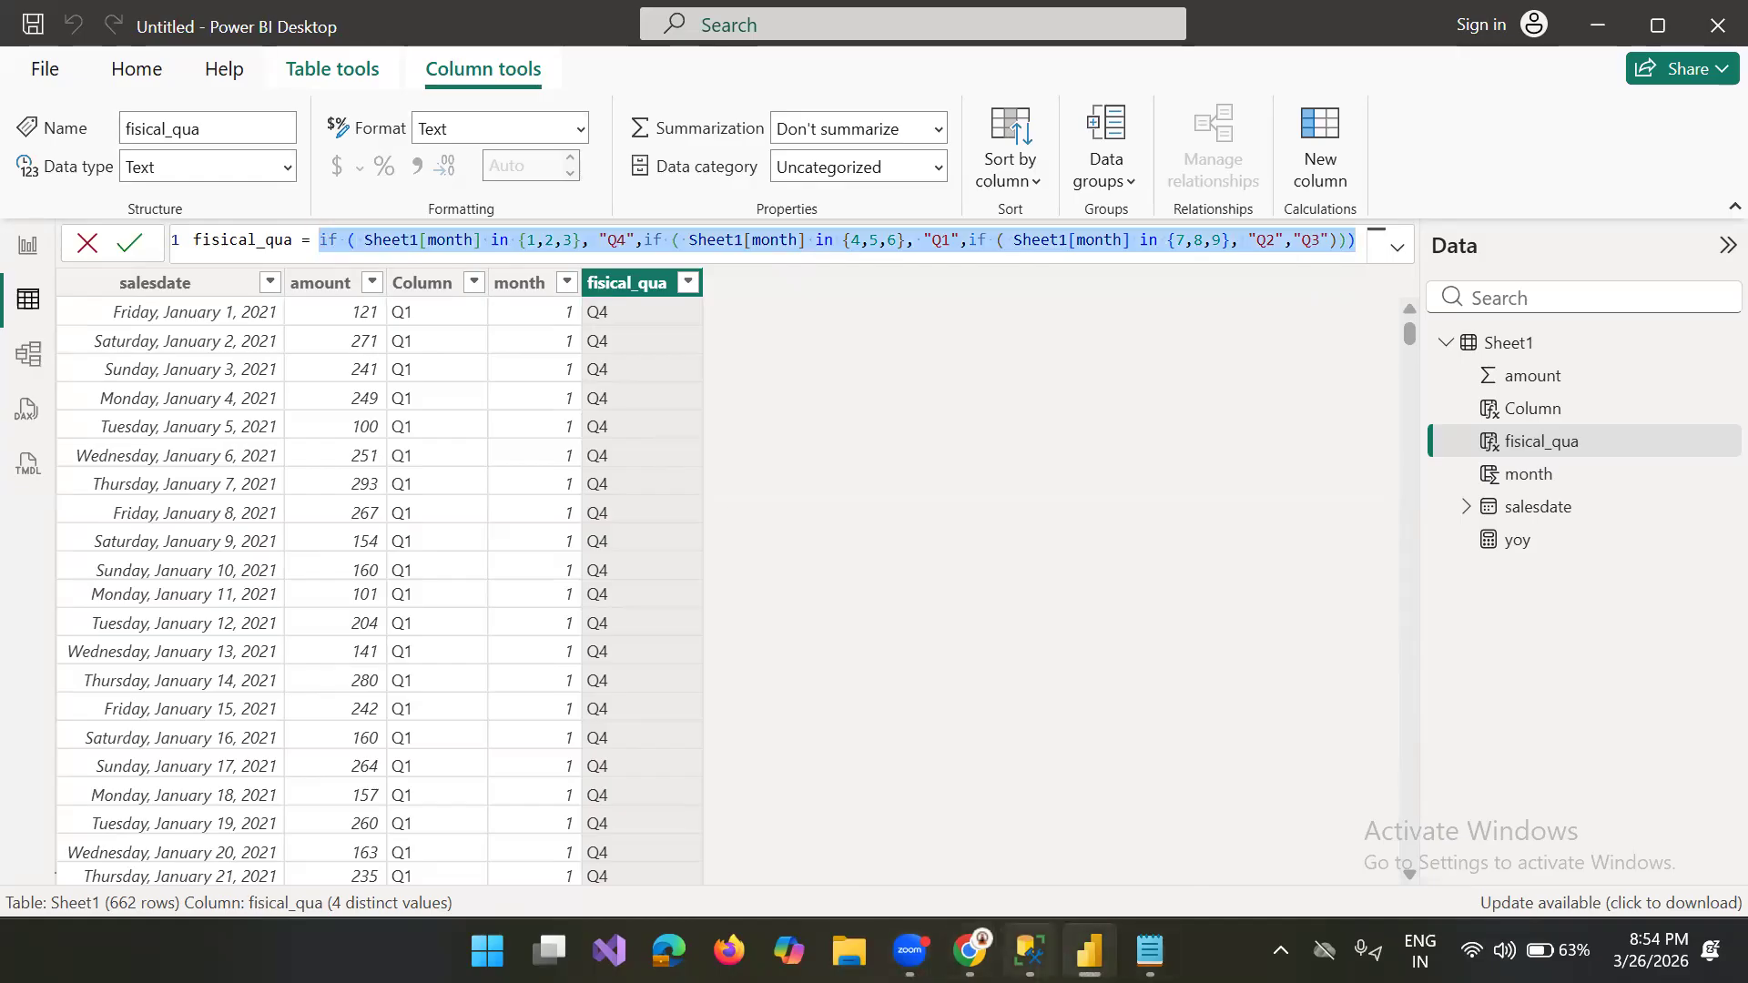
Step: Switch to Chrome, search for "dax formatter" in a new tab and open the DAX Formatter by SQLBI site
key(alt+Tab)
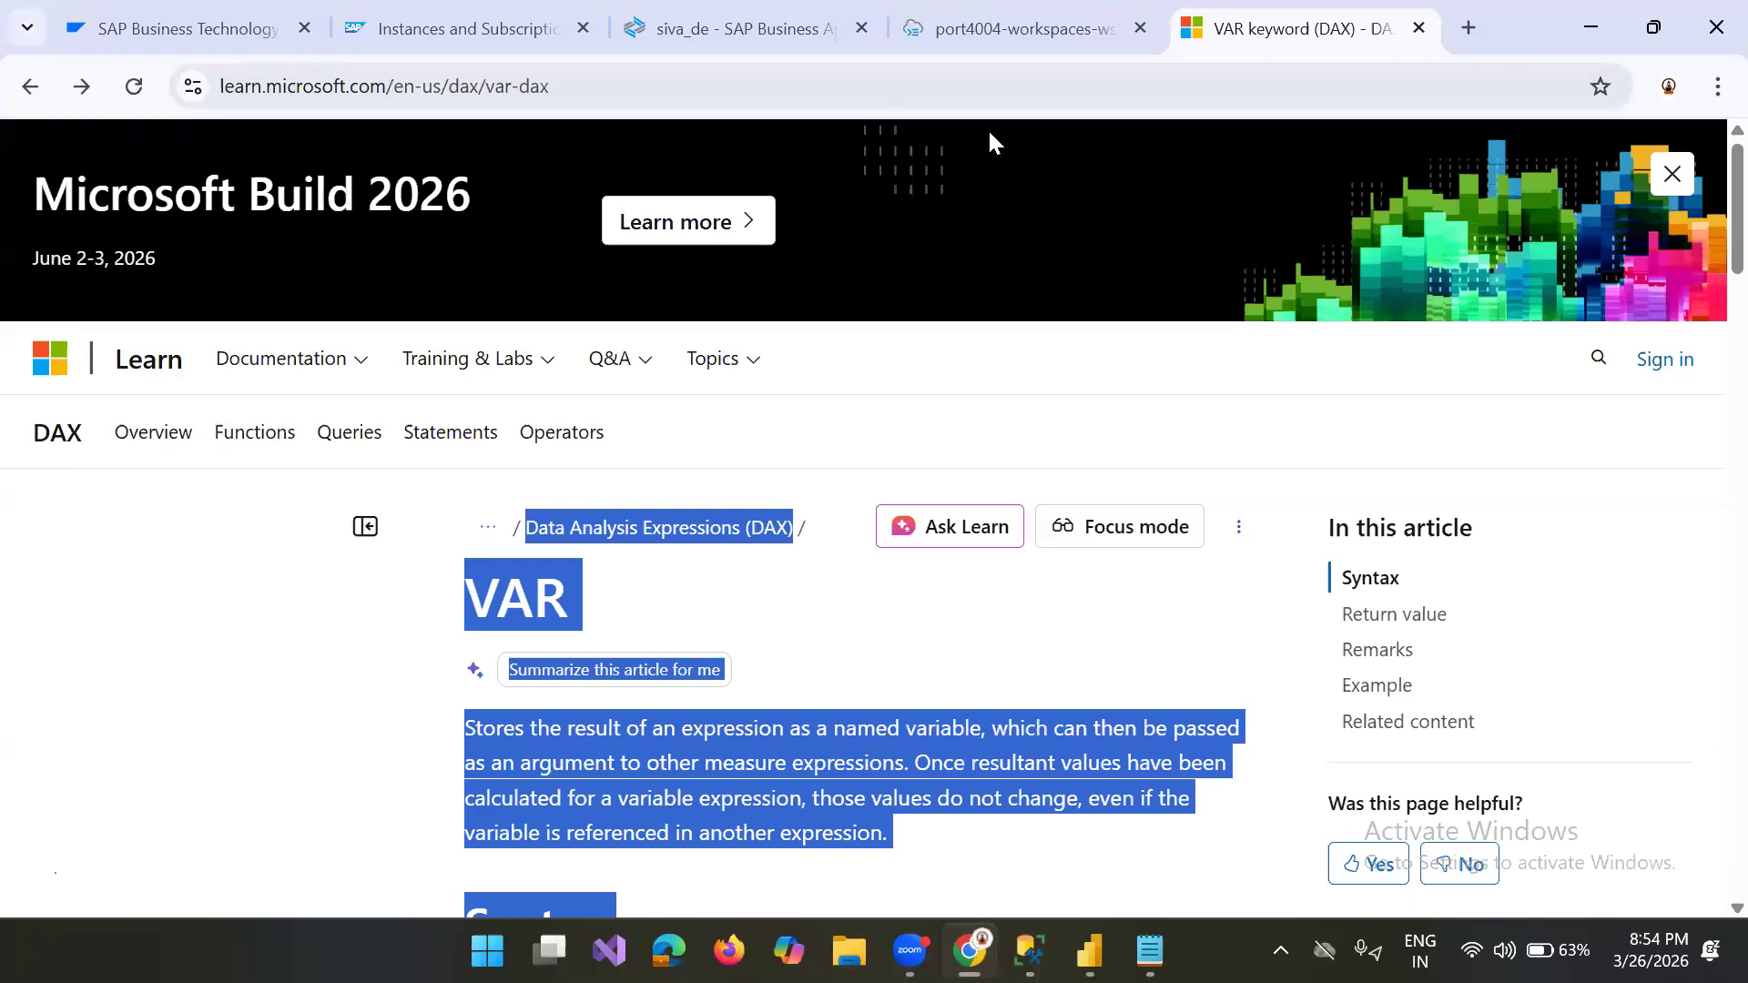
click(1469, 27)
click(1152, 94)
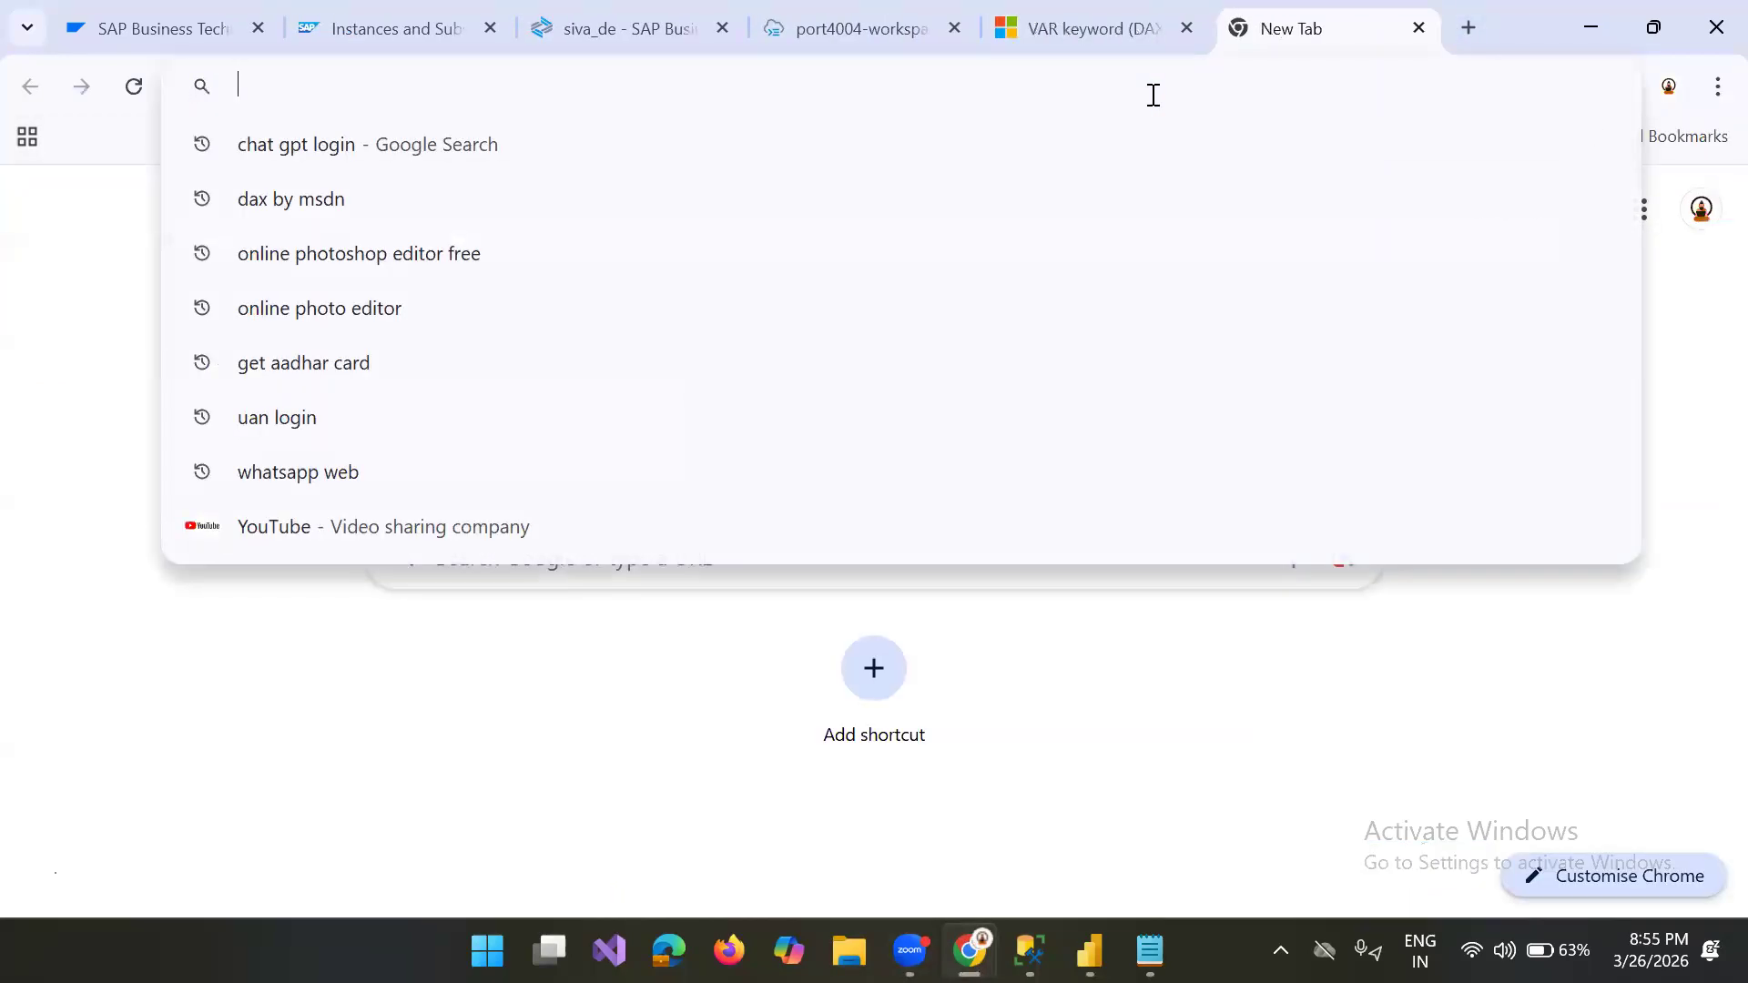
text(dax)
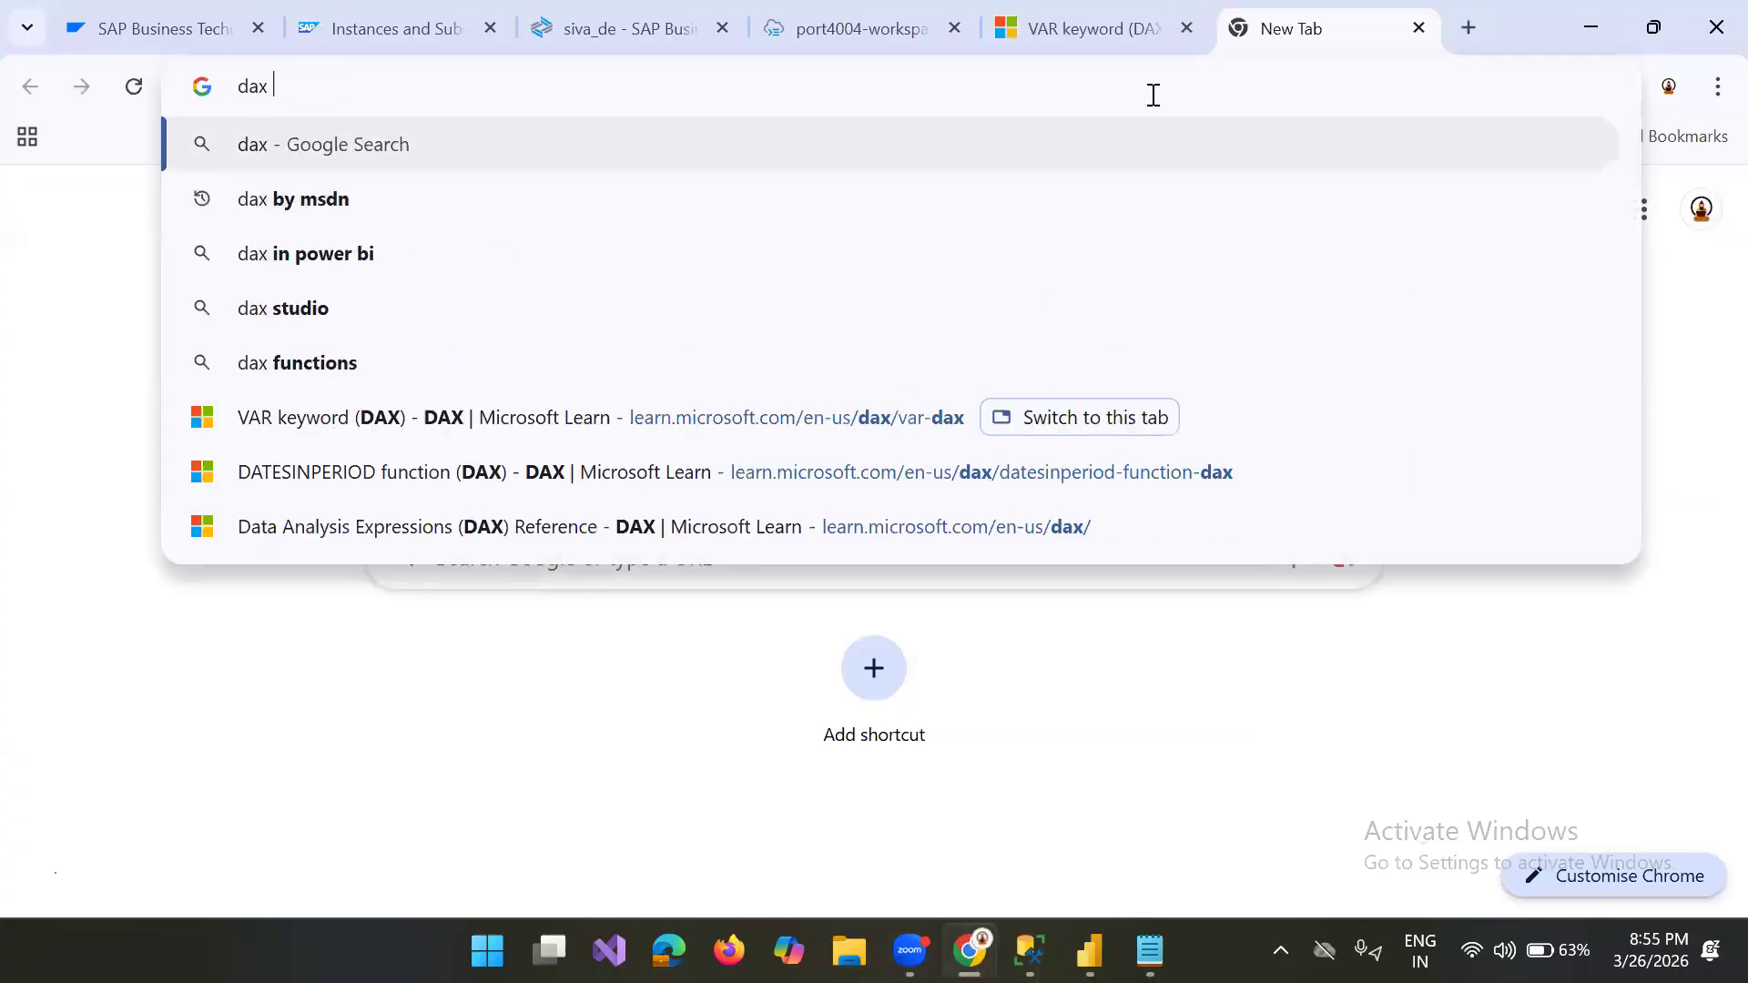
text(  forma)
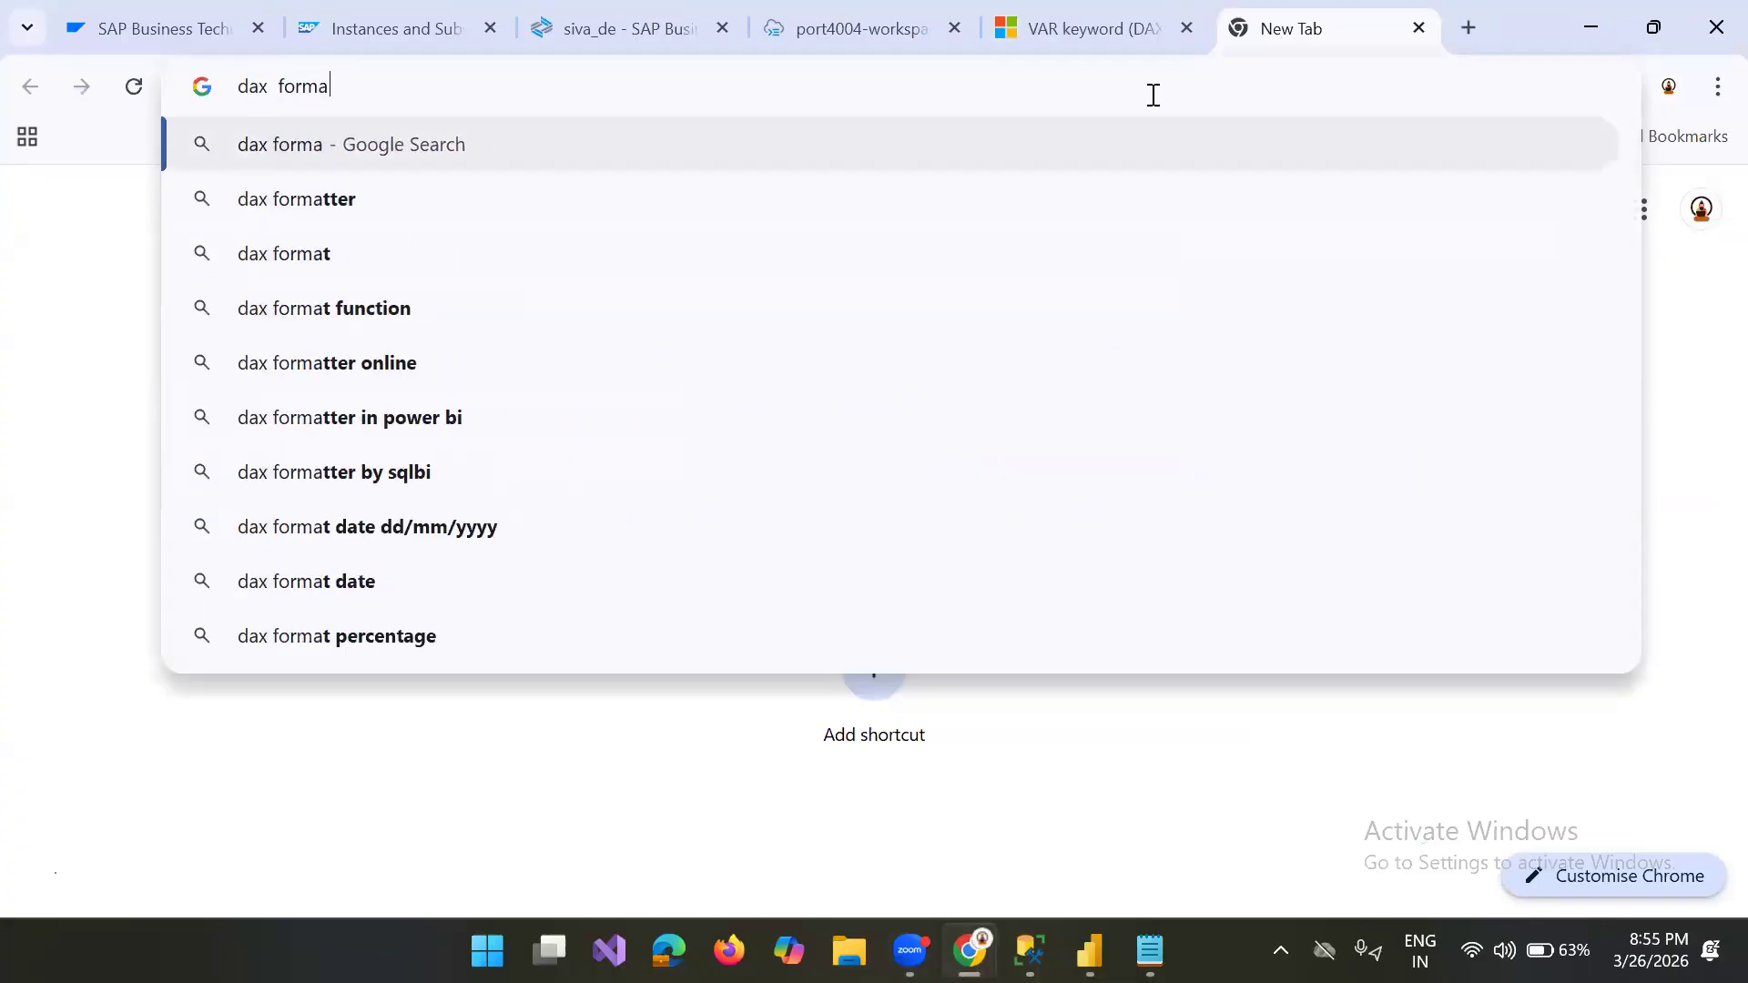
click(340, 199)
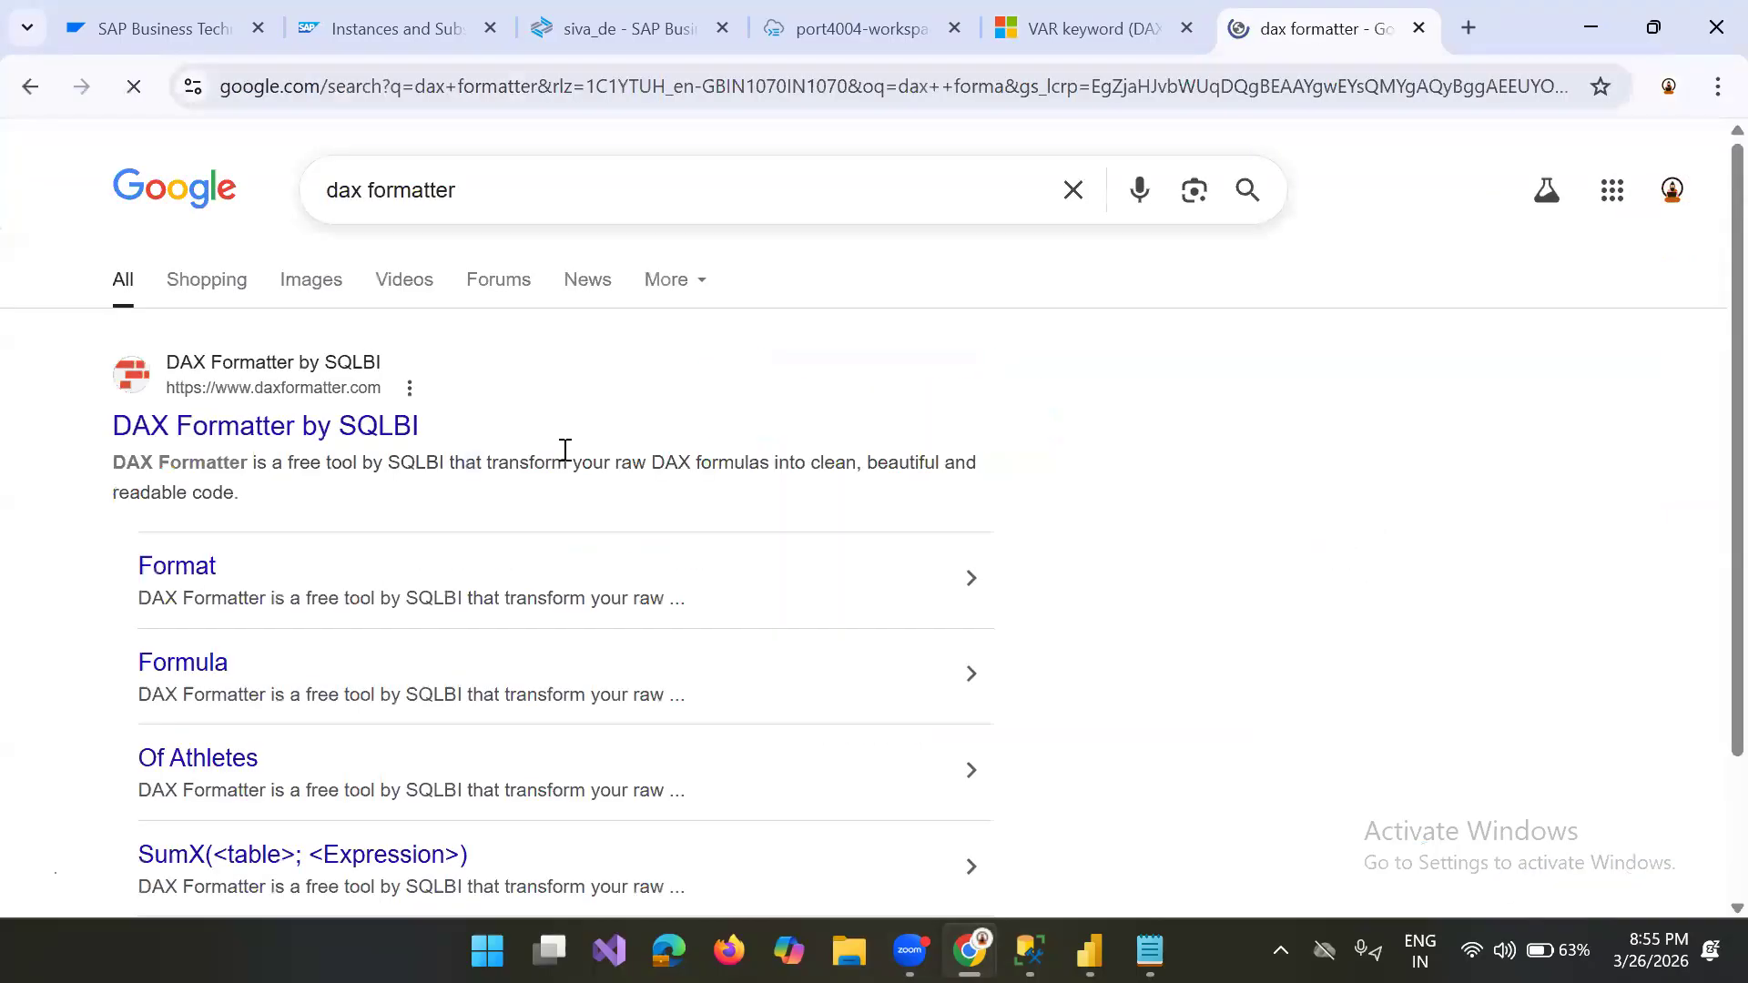
click(355, 417)
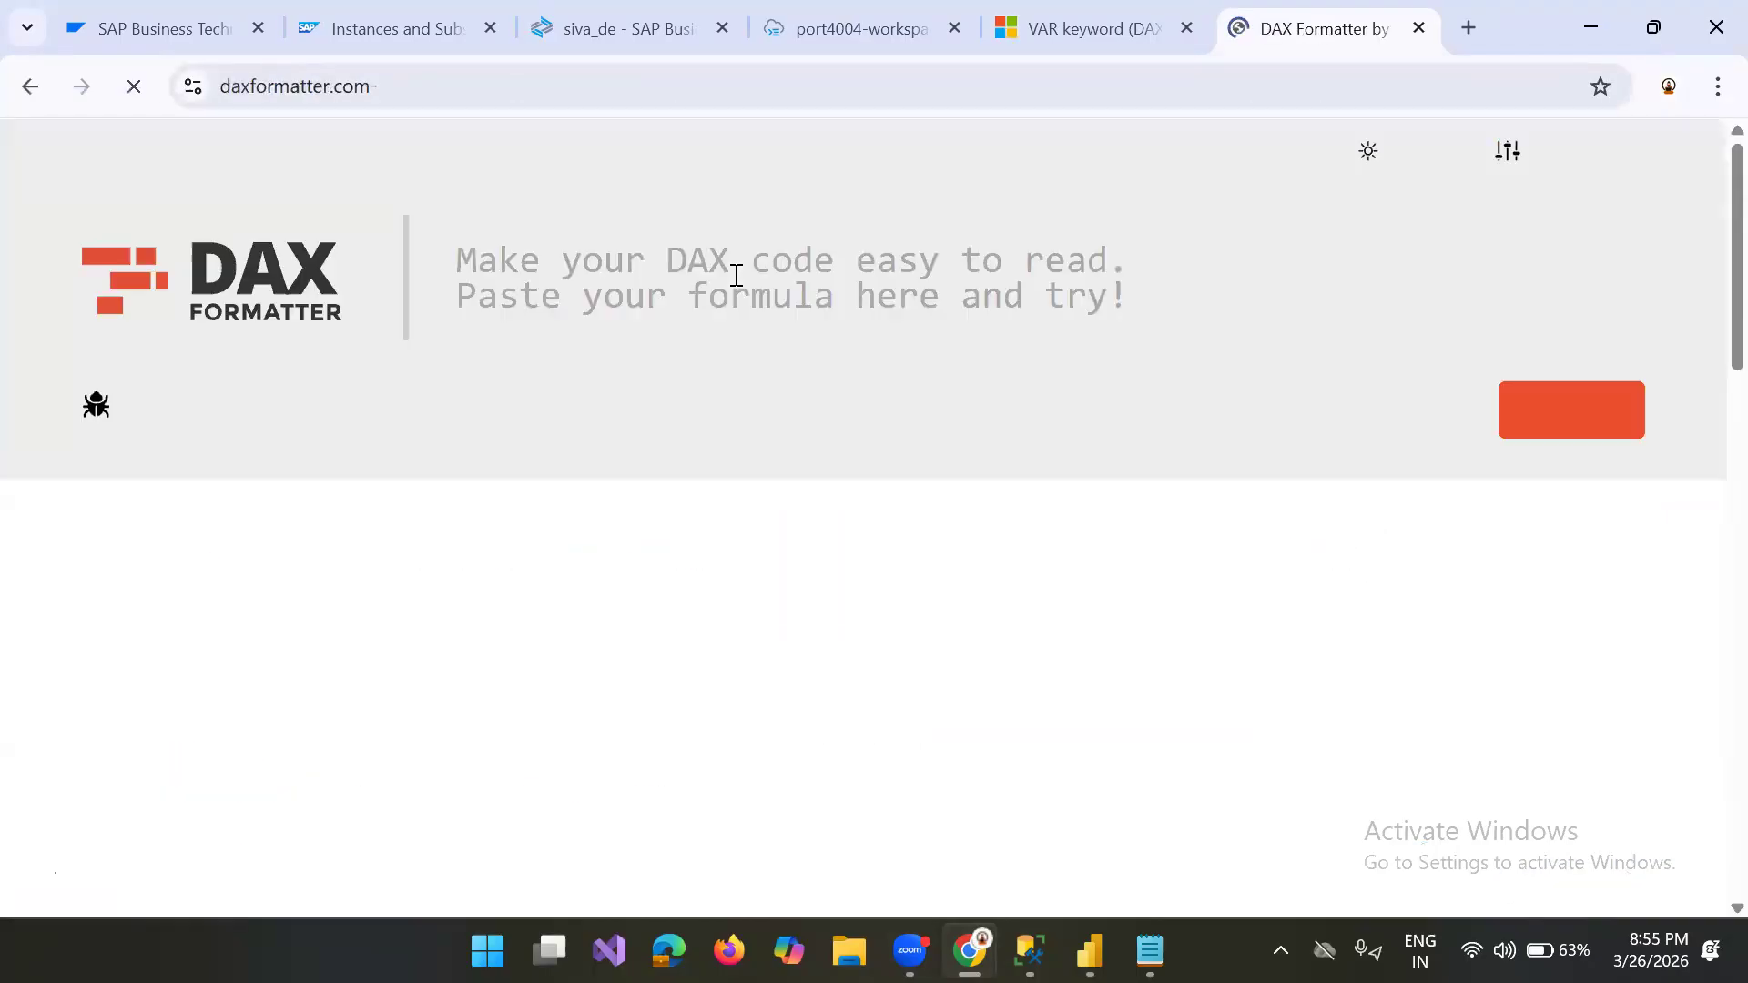
Step: Paste the copied nested IF expression into DAX Formatter and format it
click(646, 270)
key(ctrl+v)
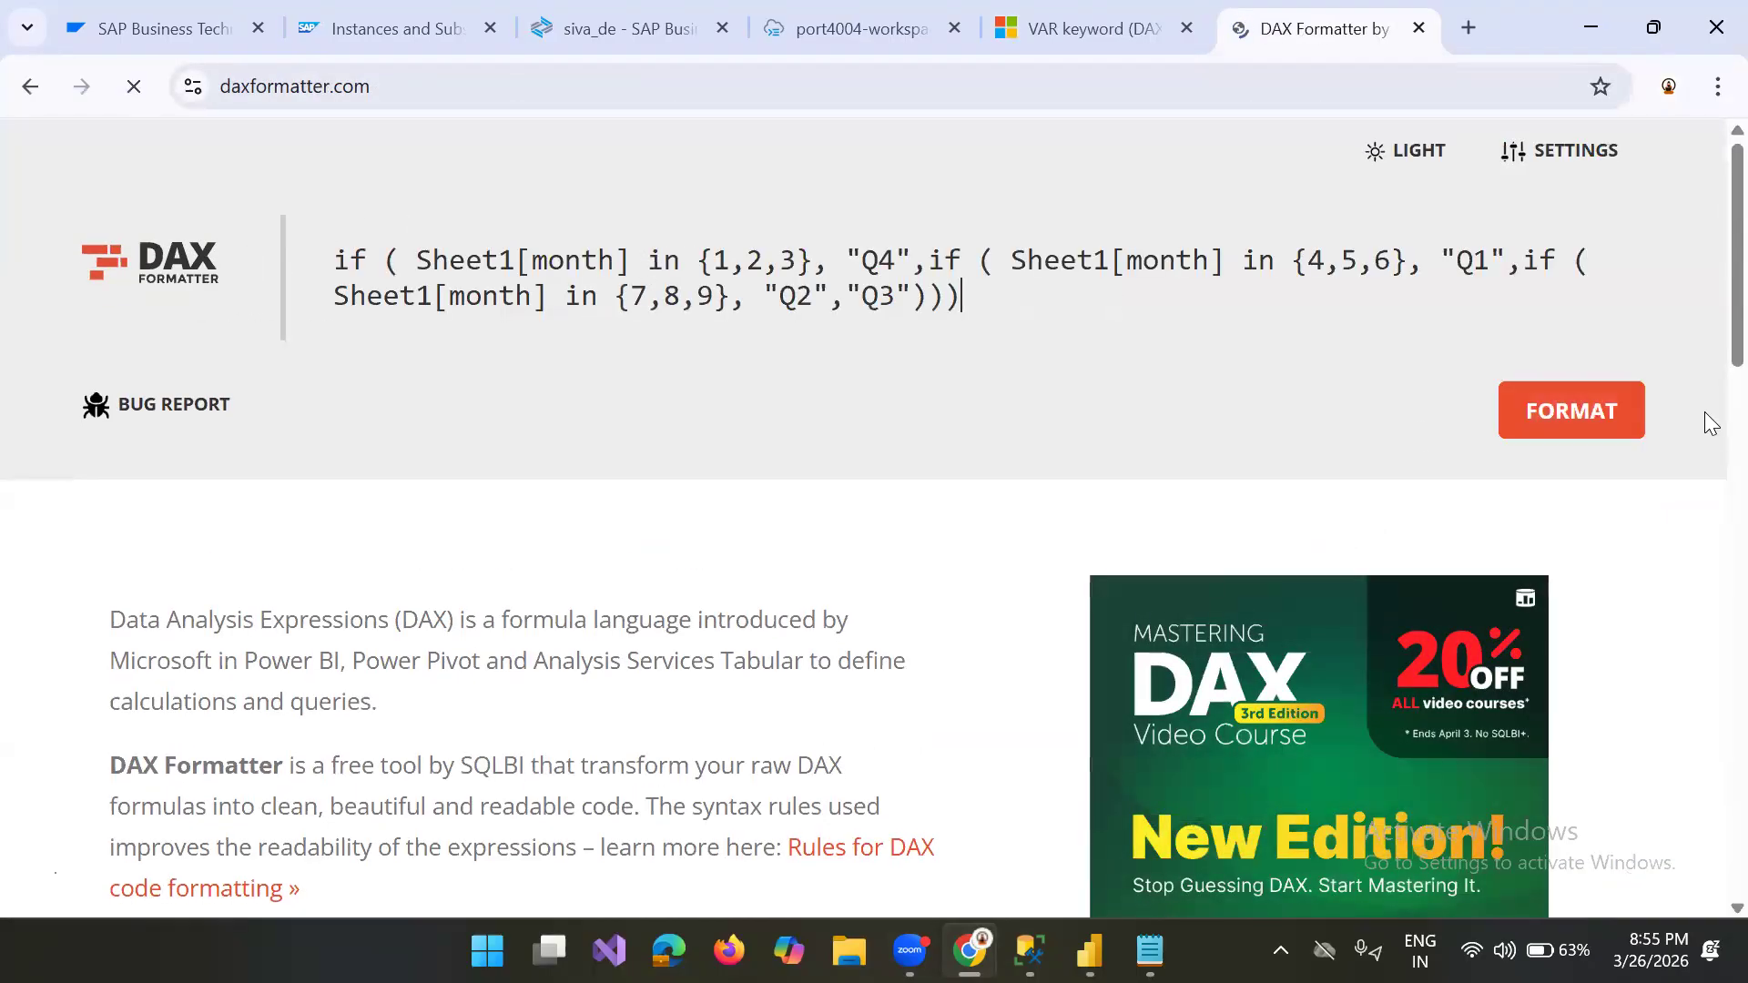
click(1598, 412)
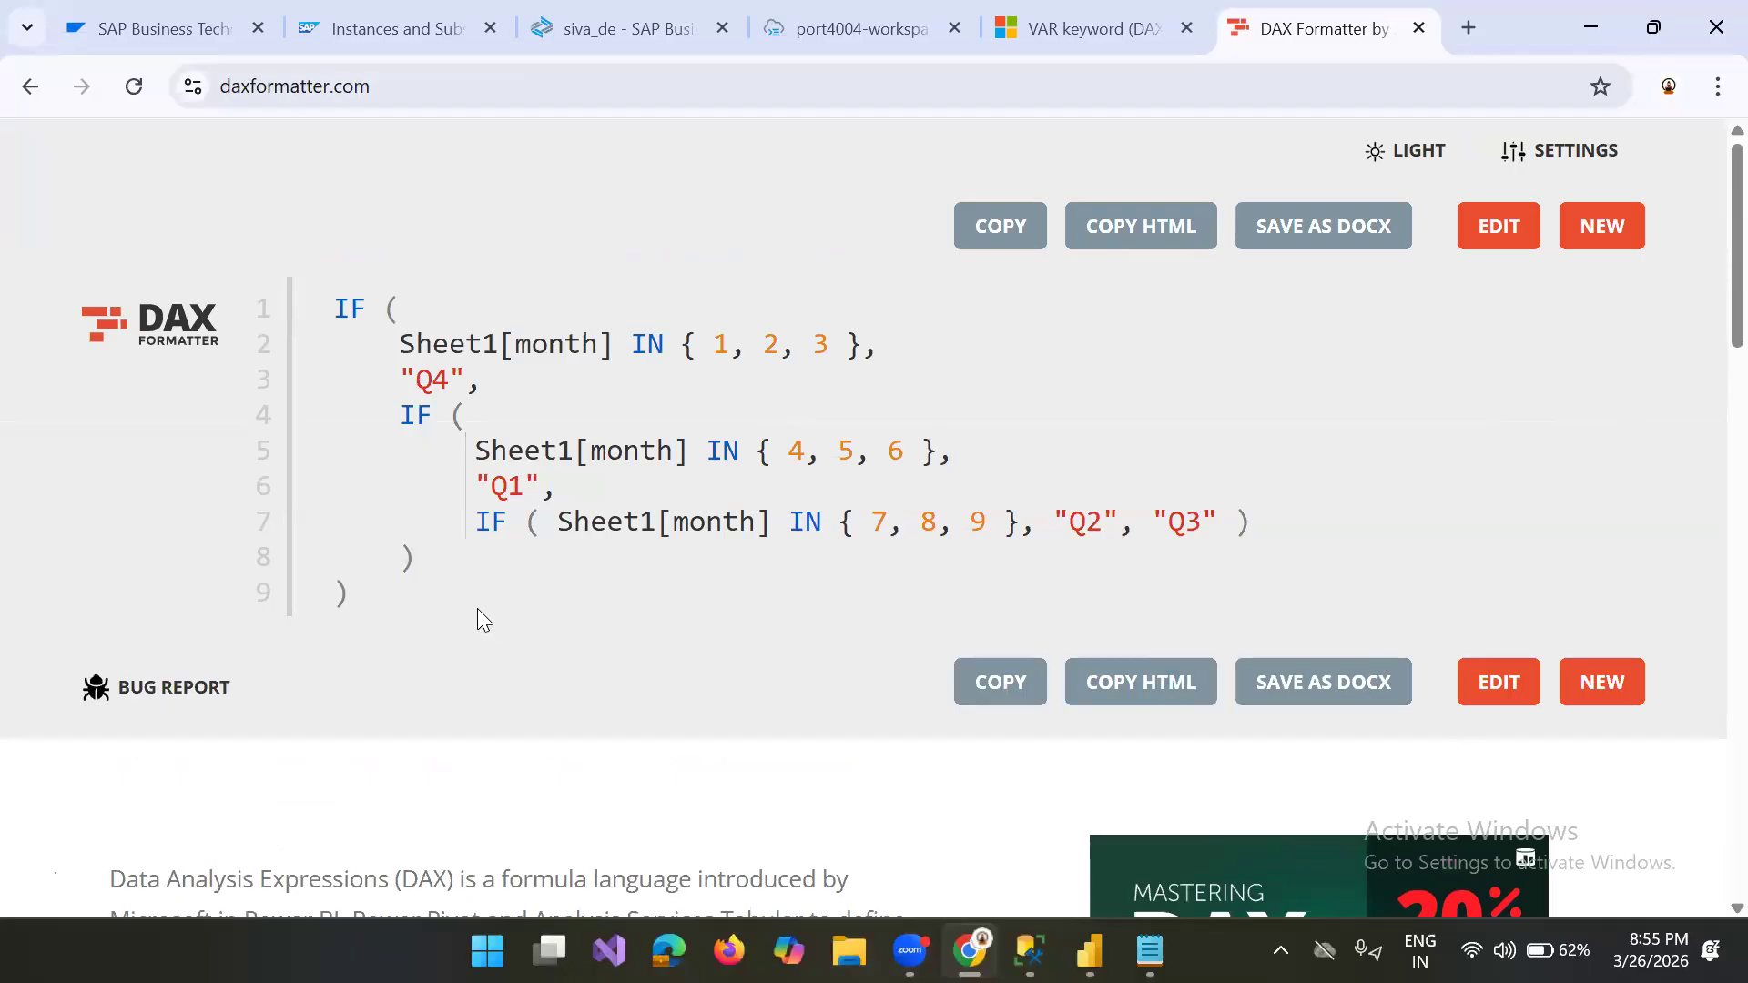
Step: Copy the formatted nested IF code, switch to Power BI Desktop and replace the selected expression in the fisical_qua formula with it
drag(383, 596, 312, 315)
key(ctrl+c)
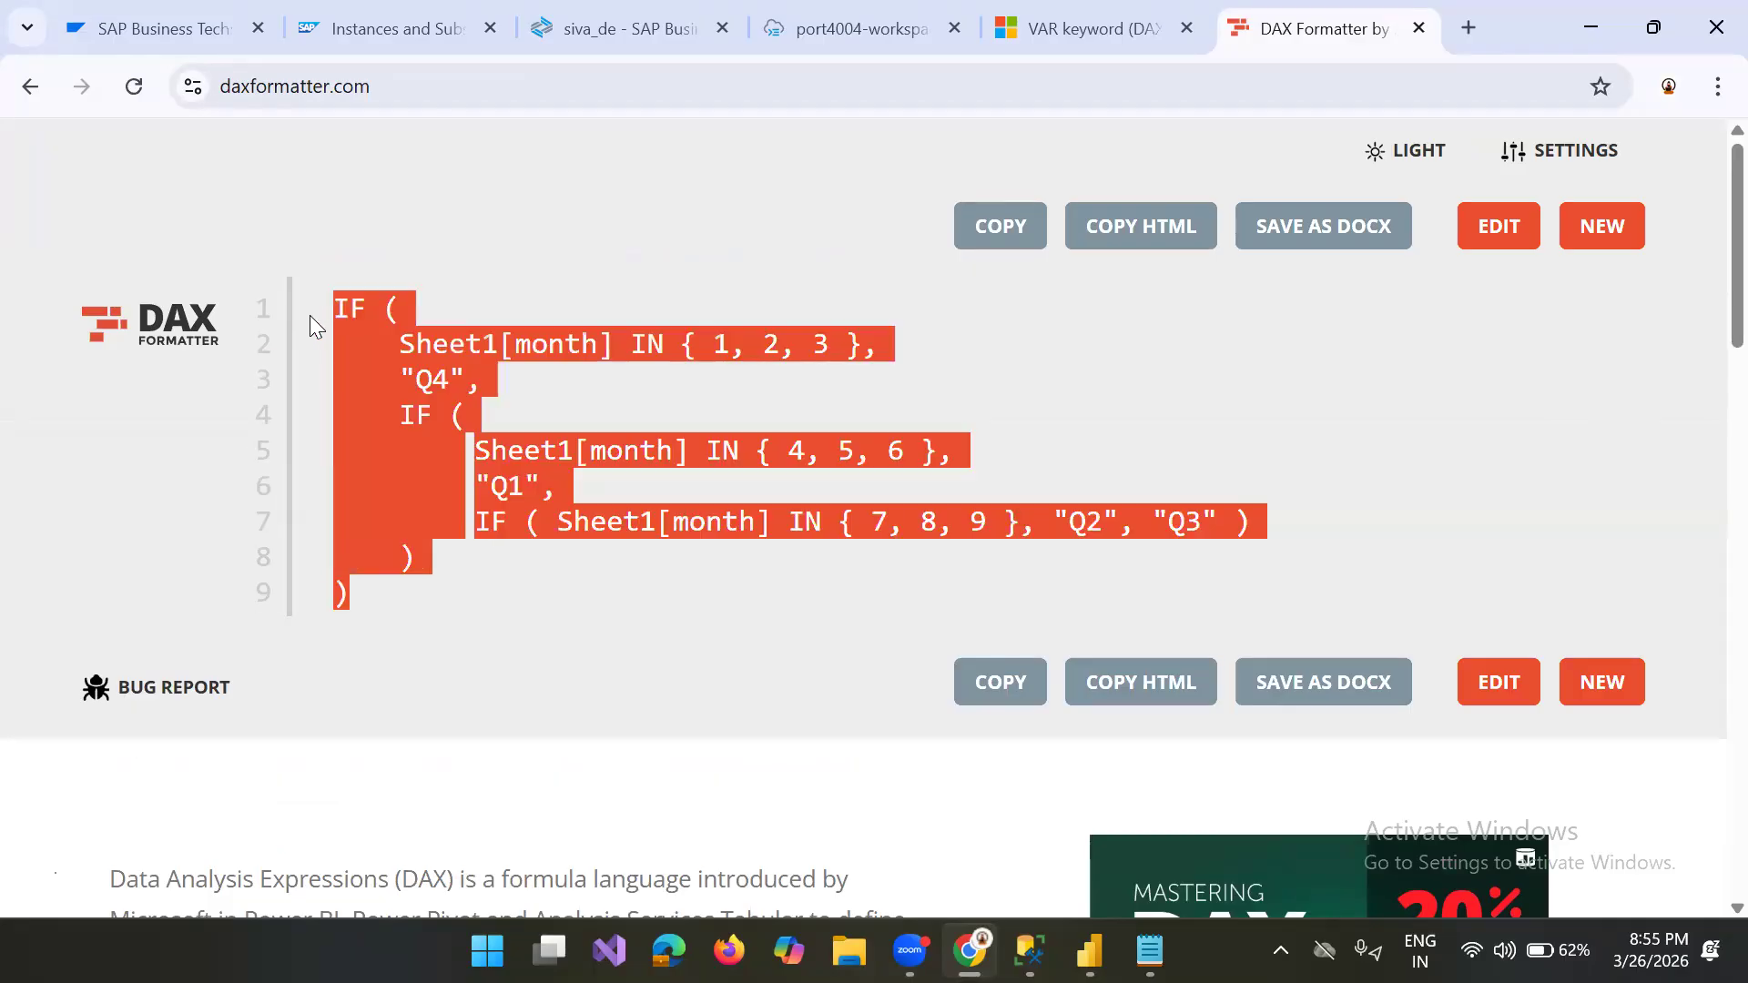
key(alt+Tab)
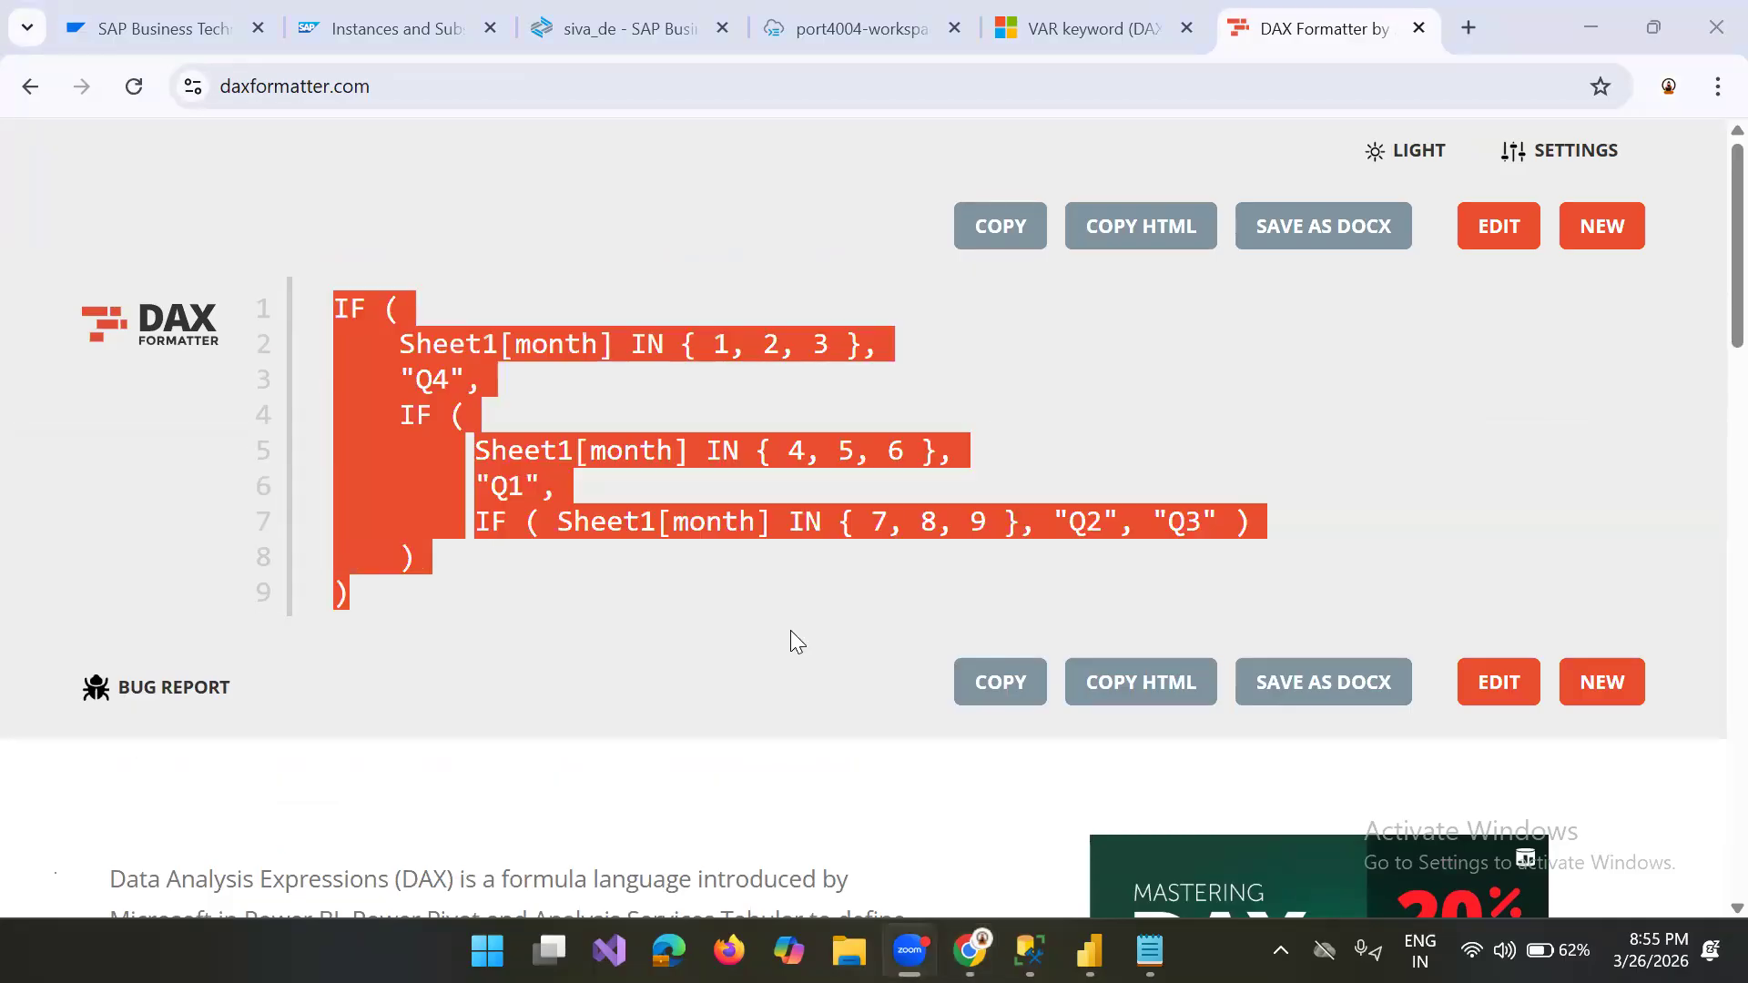
click(1029, 950)
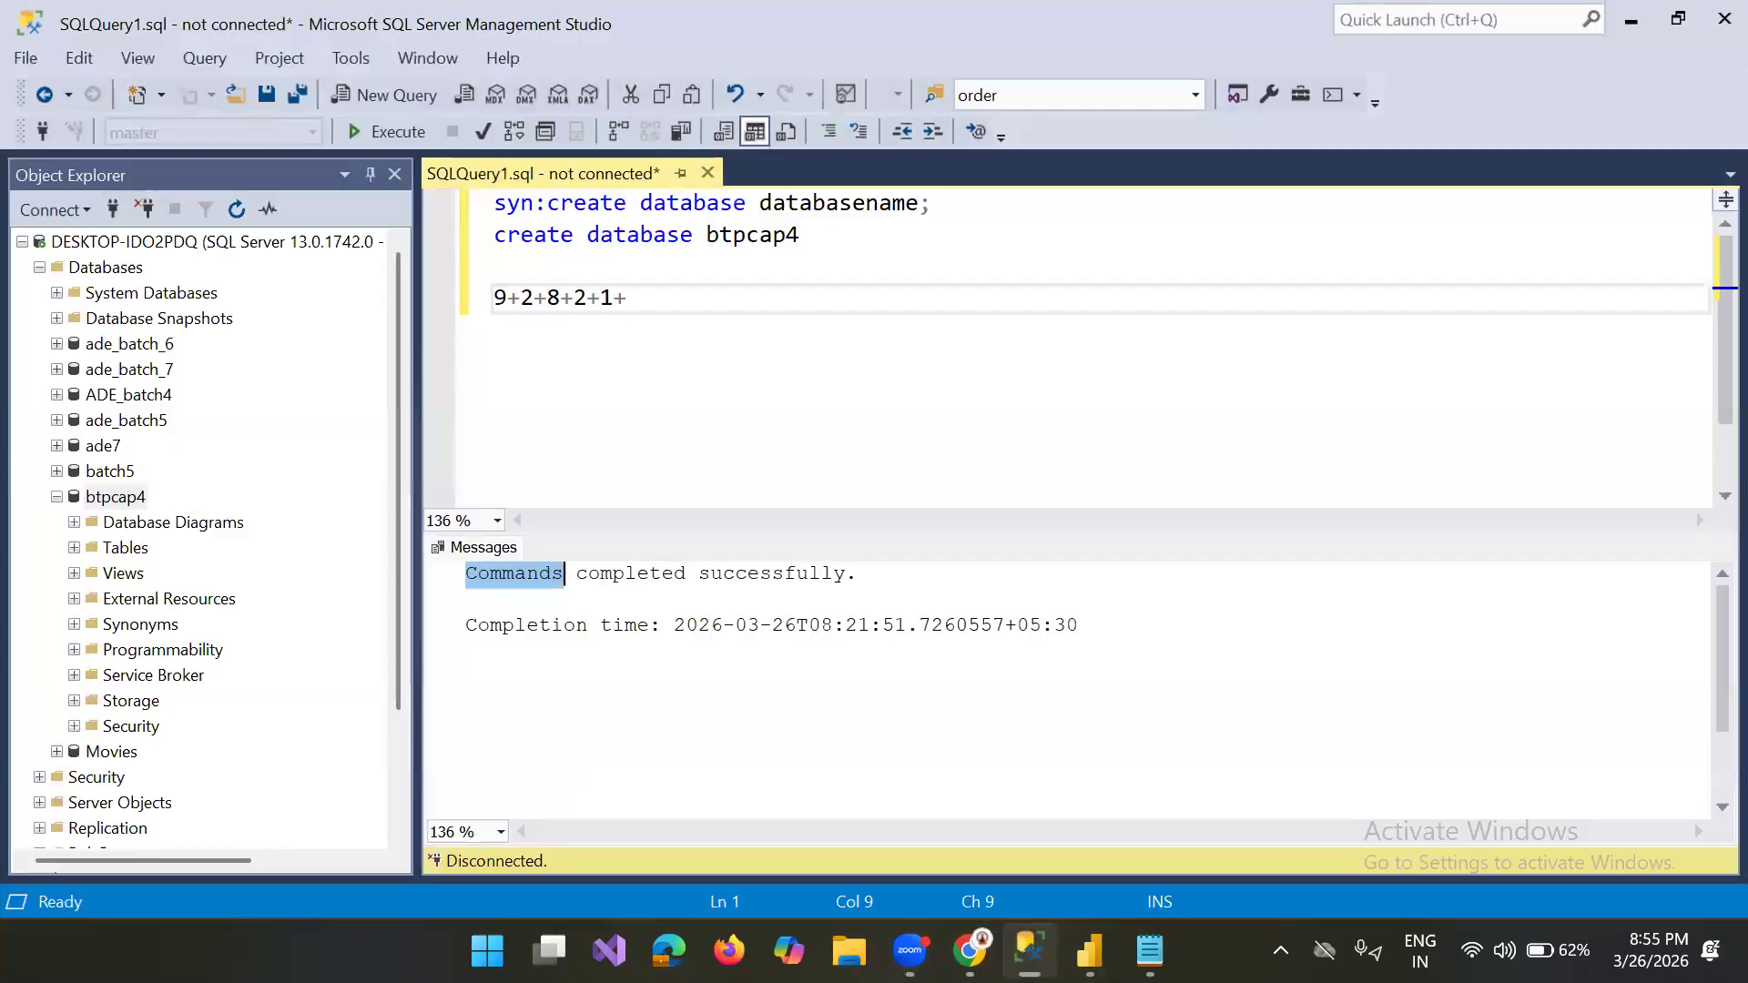
click(1090, 951)
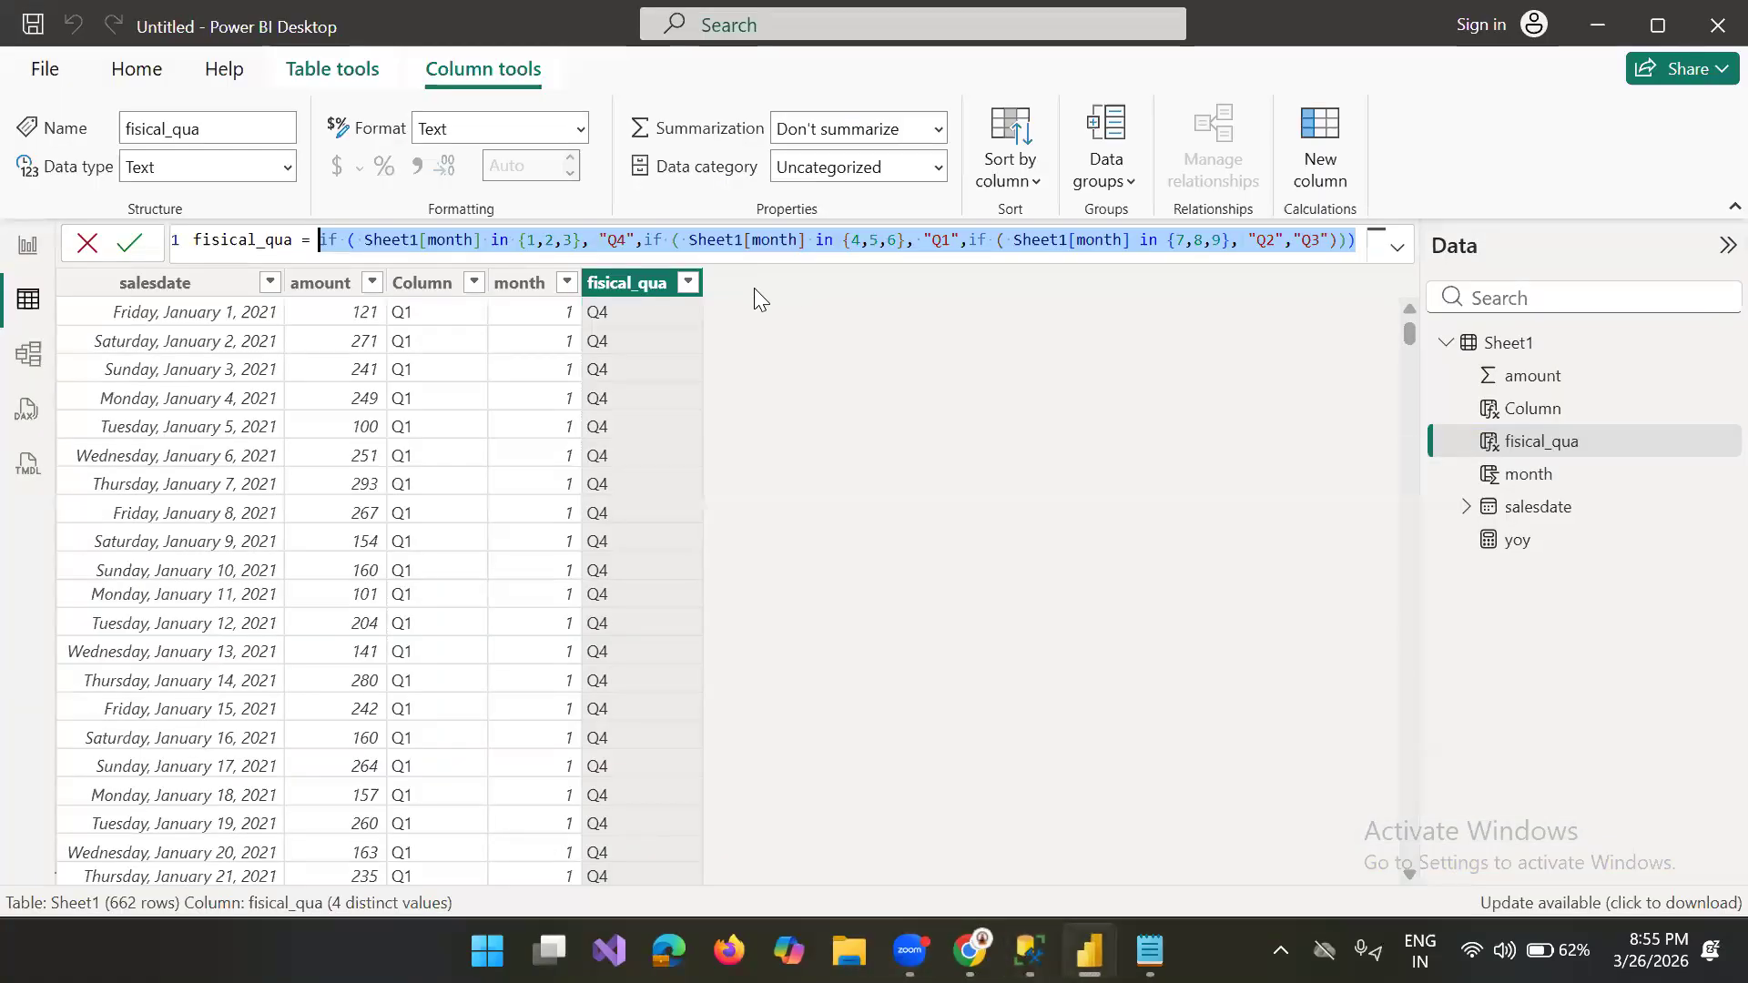
key(ctrl+v)
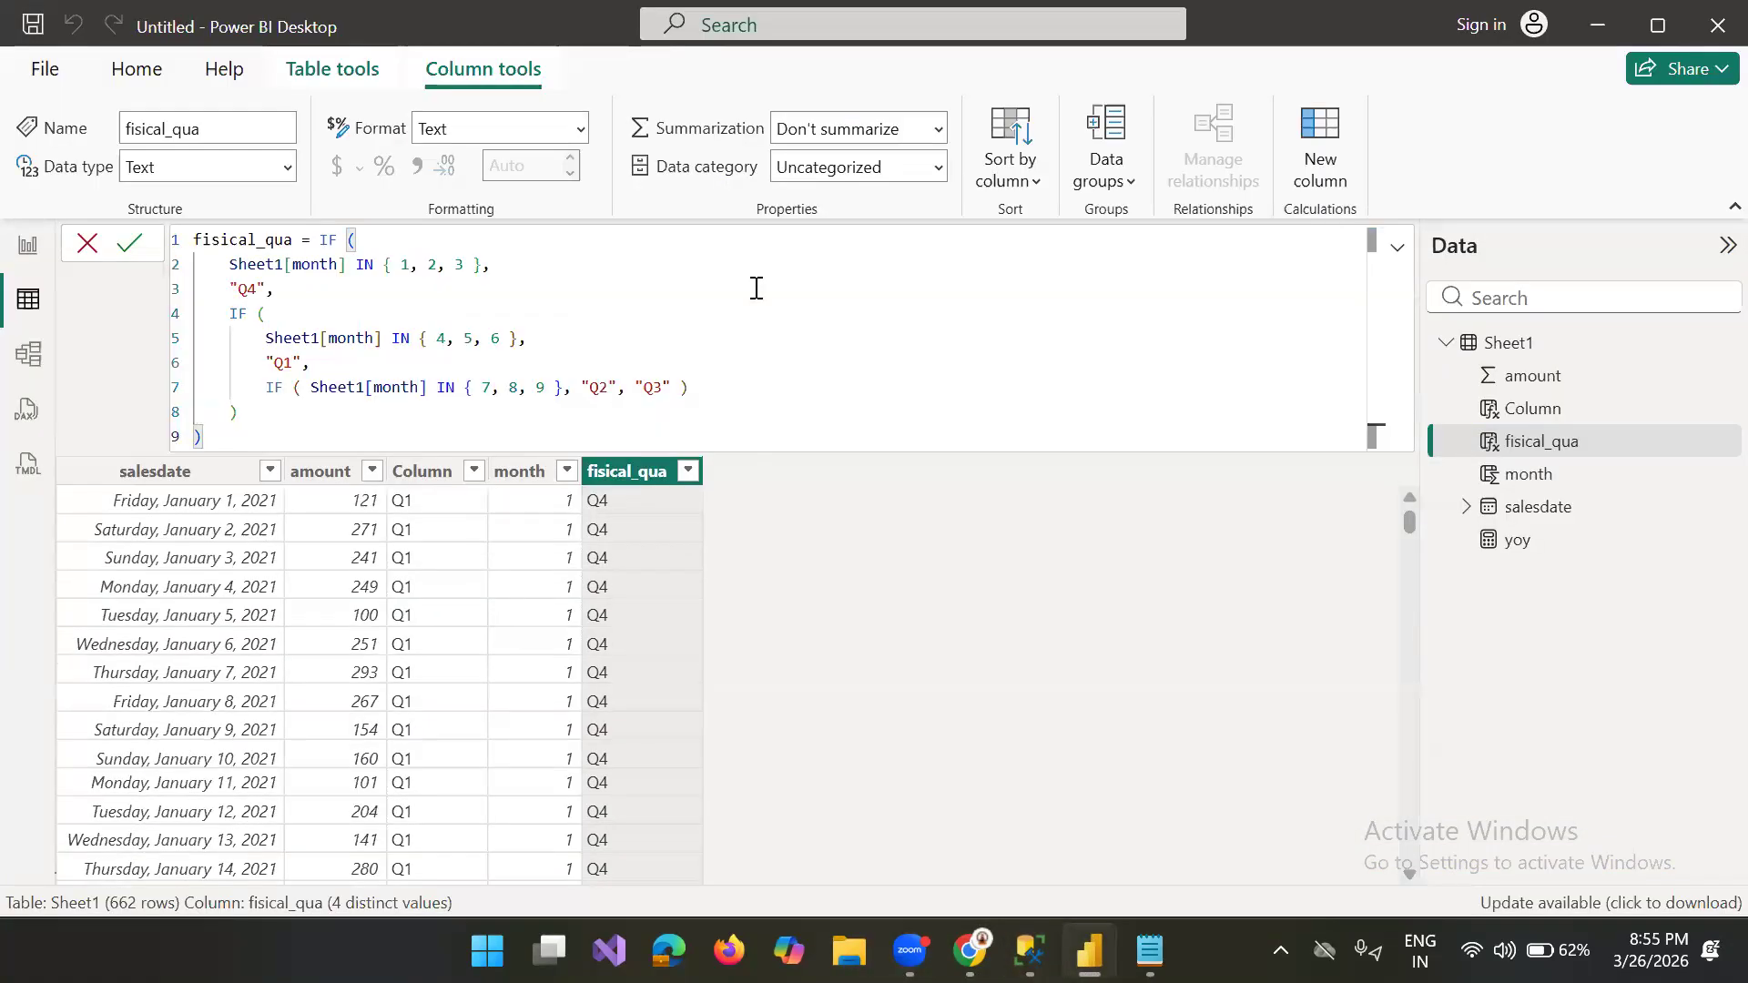
Step: Enlarge the formula text for reading and select the whole multi-line fisical_qua formula
drag(204, 437, 166, 237)
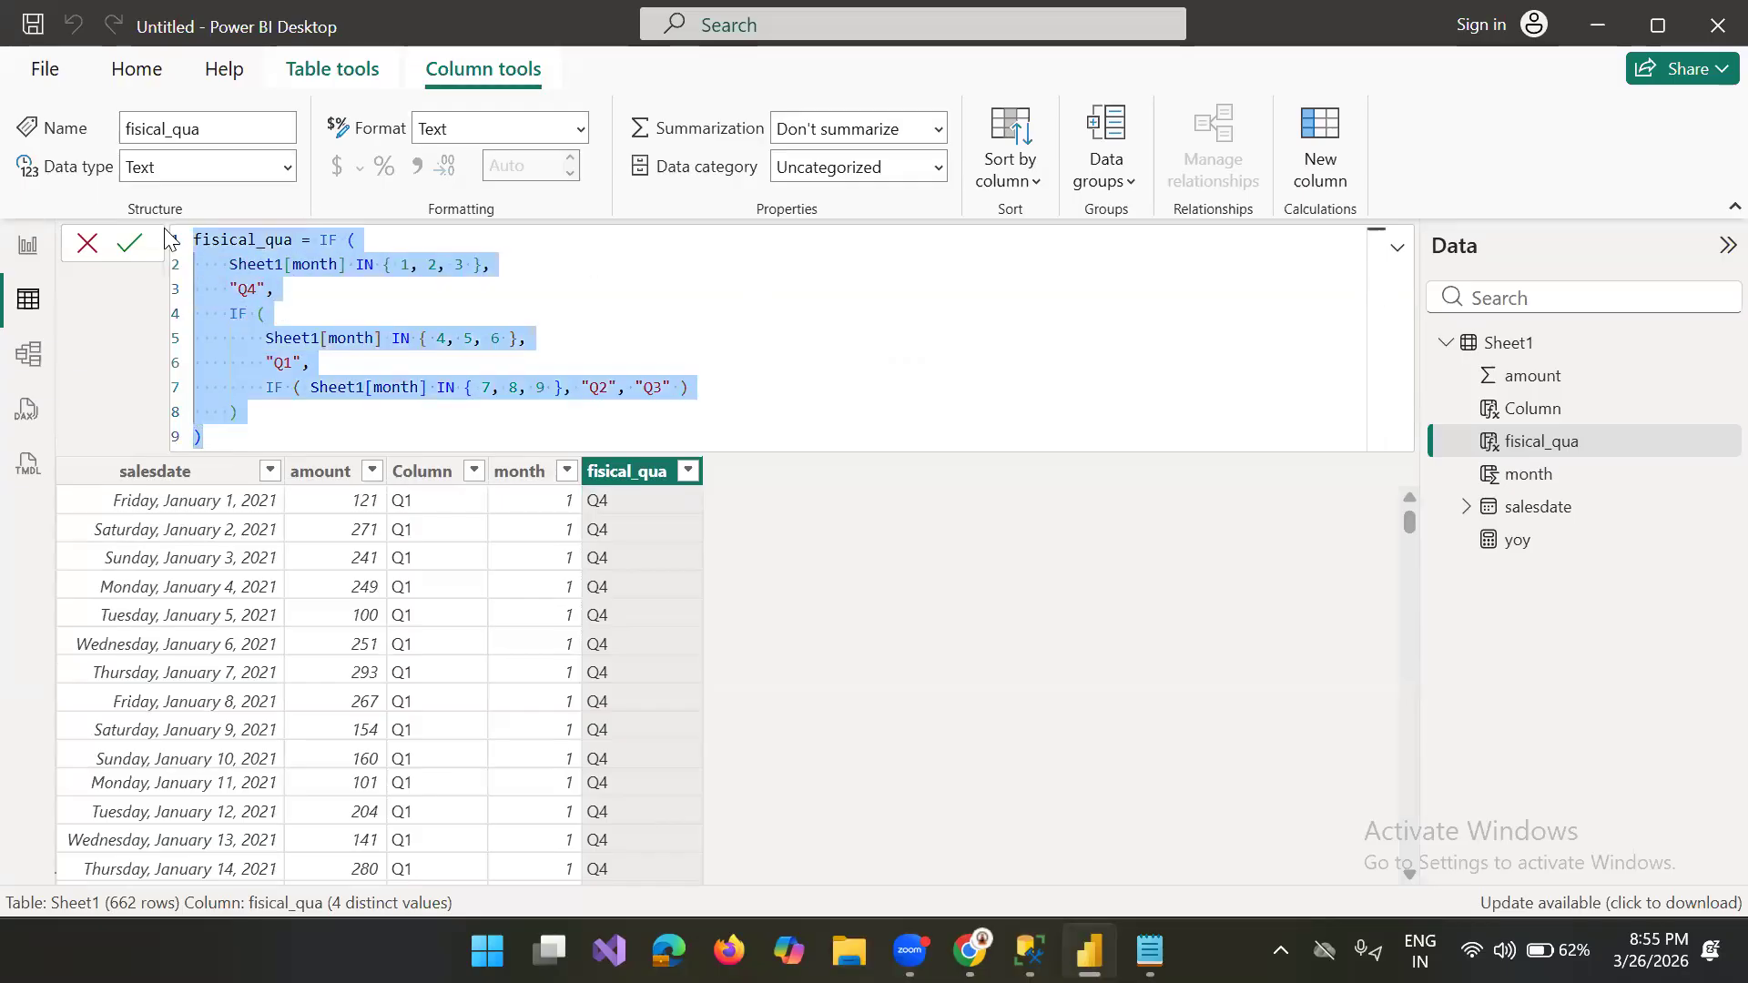
scroll(166, 236, up, 3)
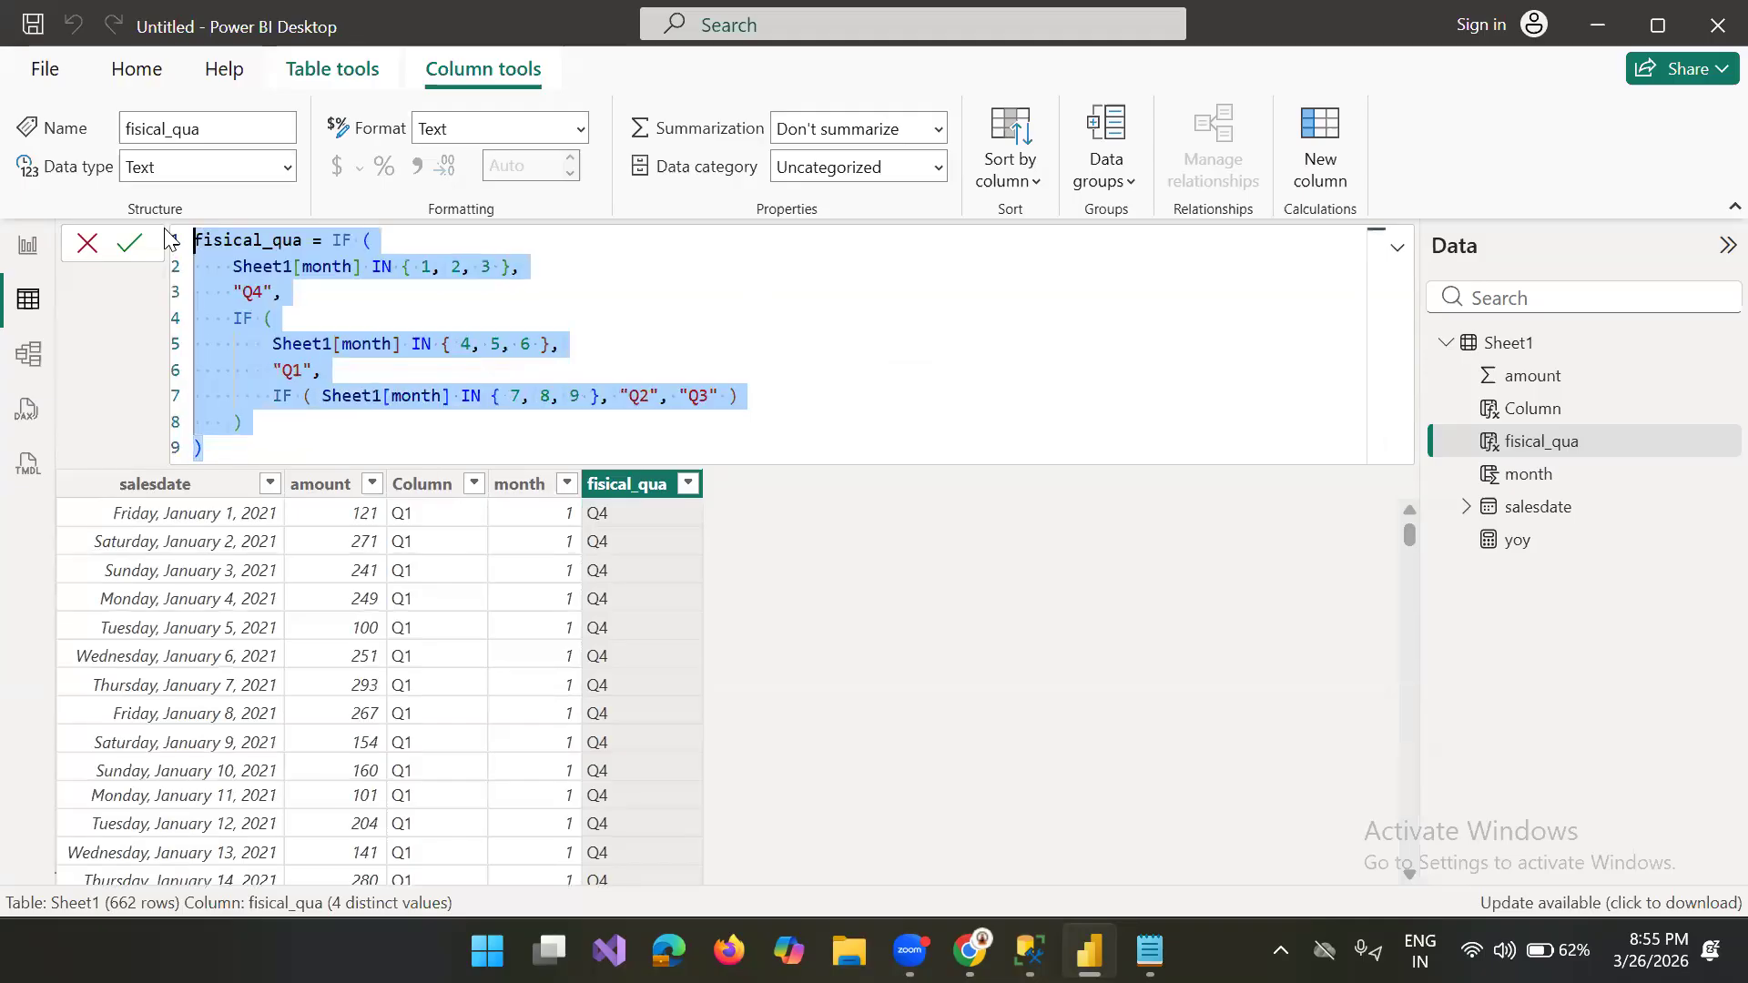
scroll(166, 237, up, 1)
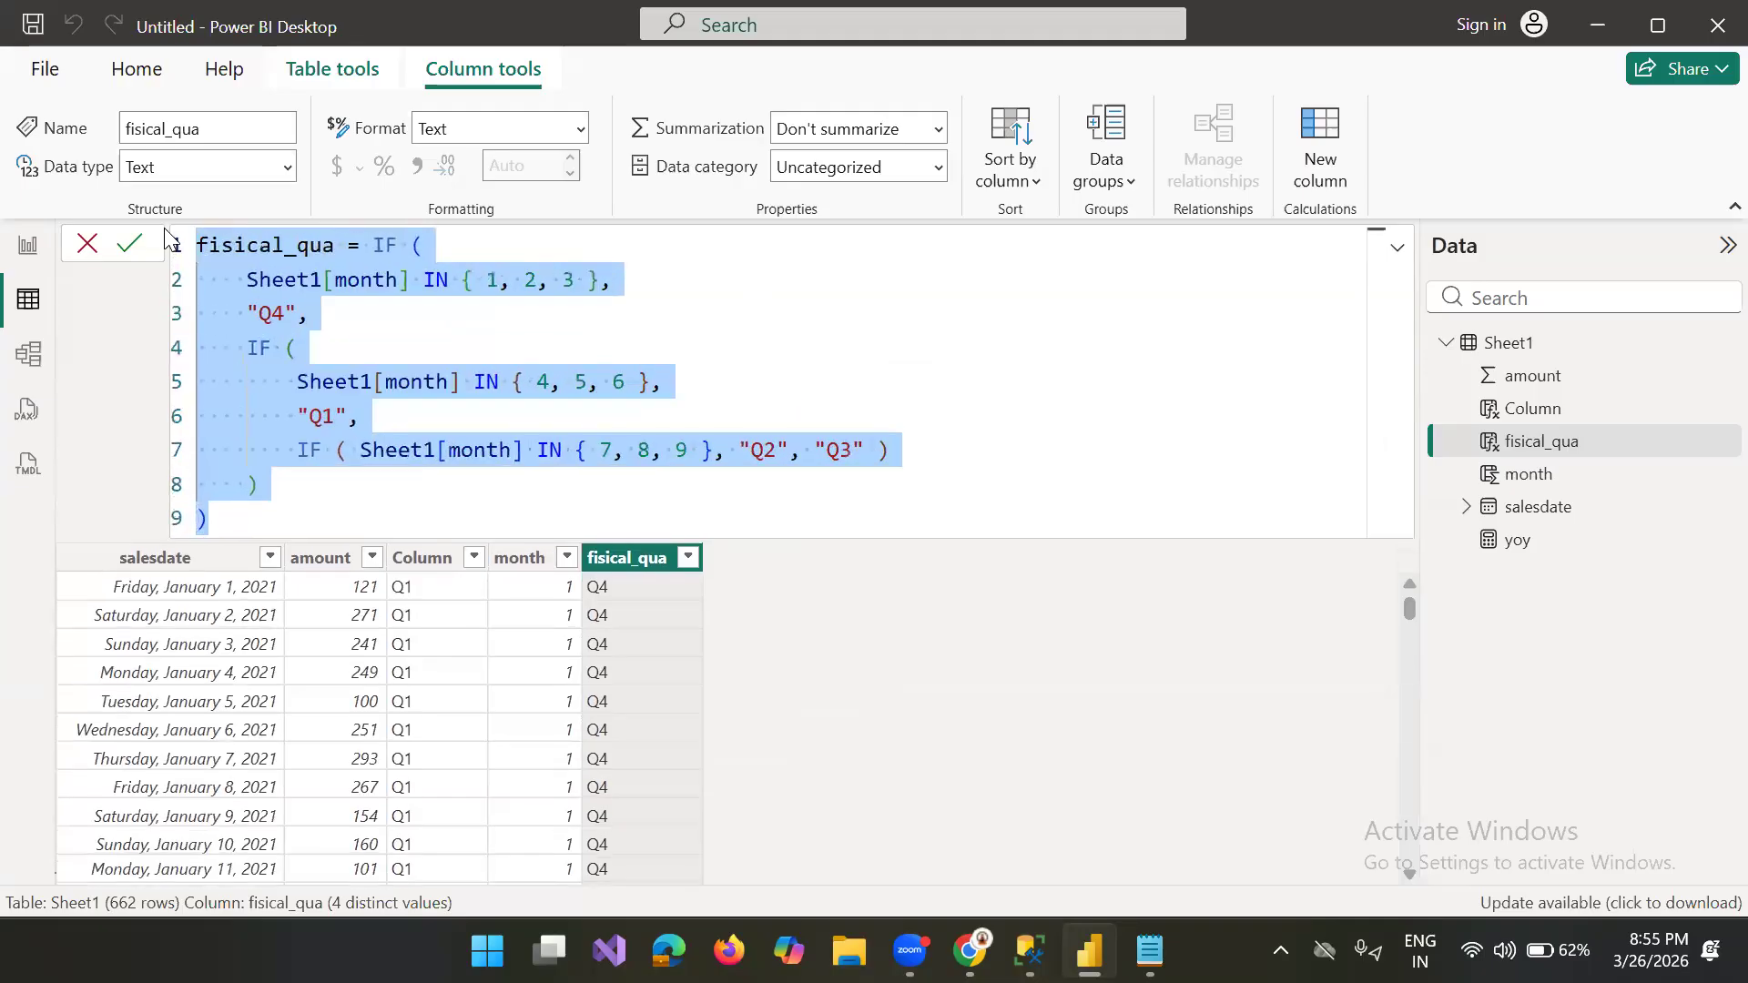
click(892, 390)
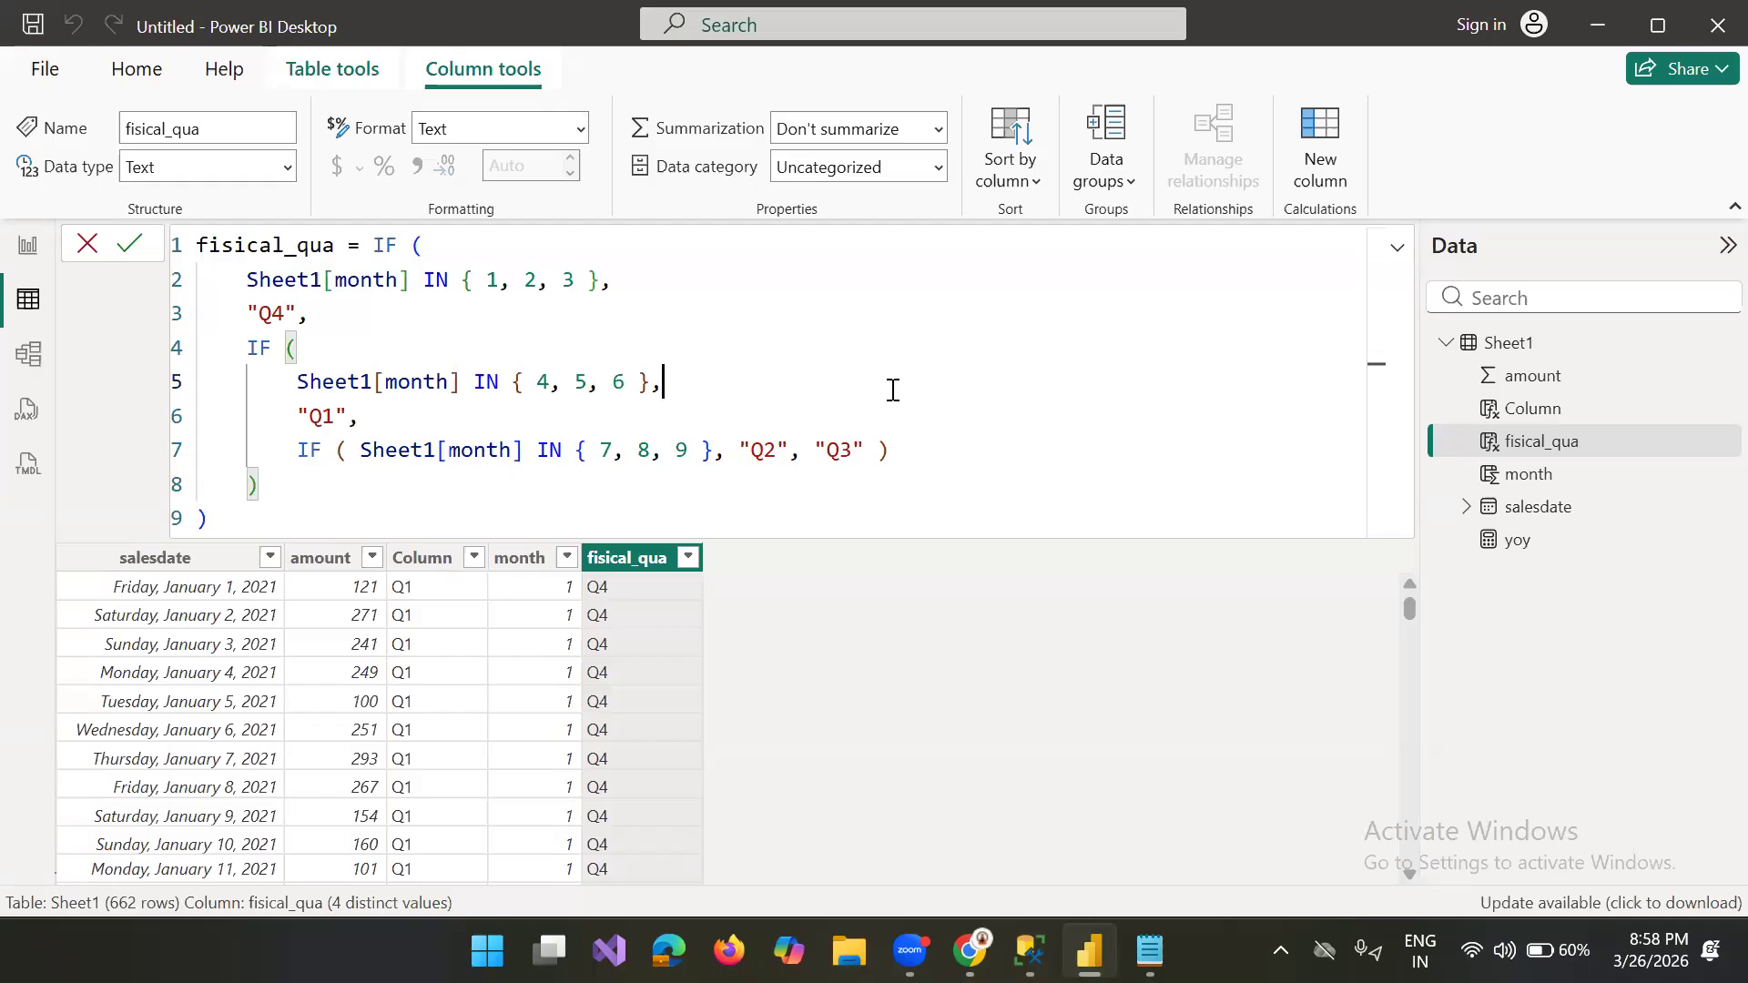
click(278, 480)
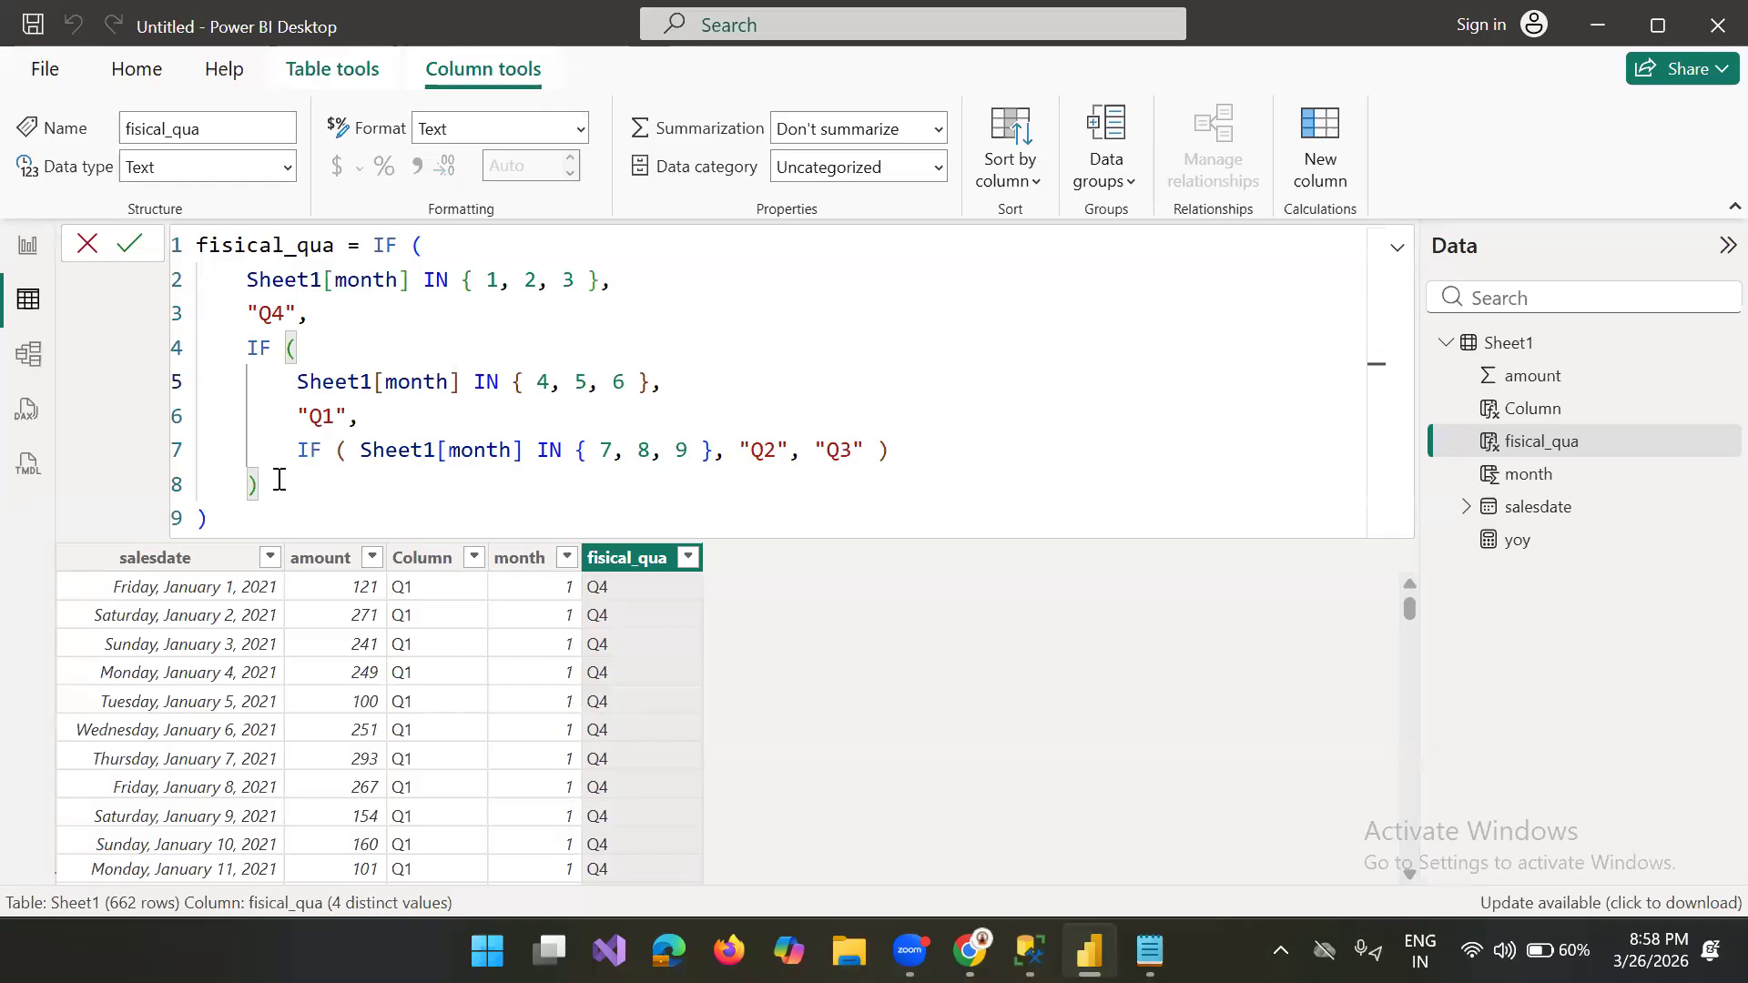
click(239, 521)
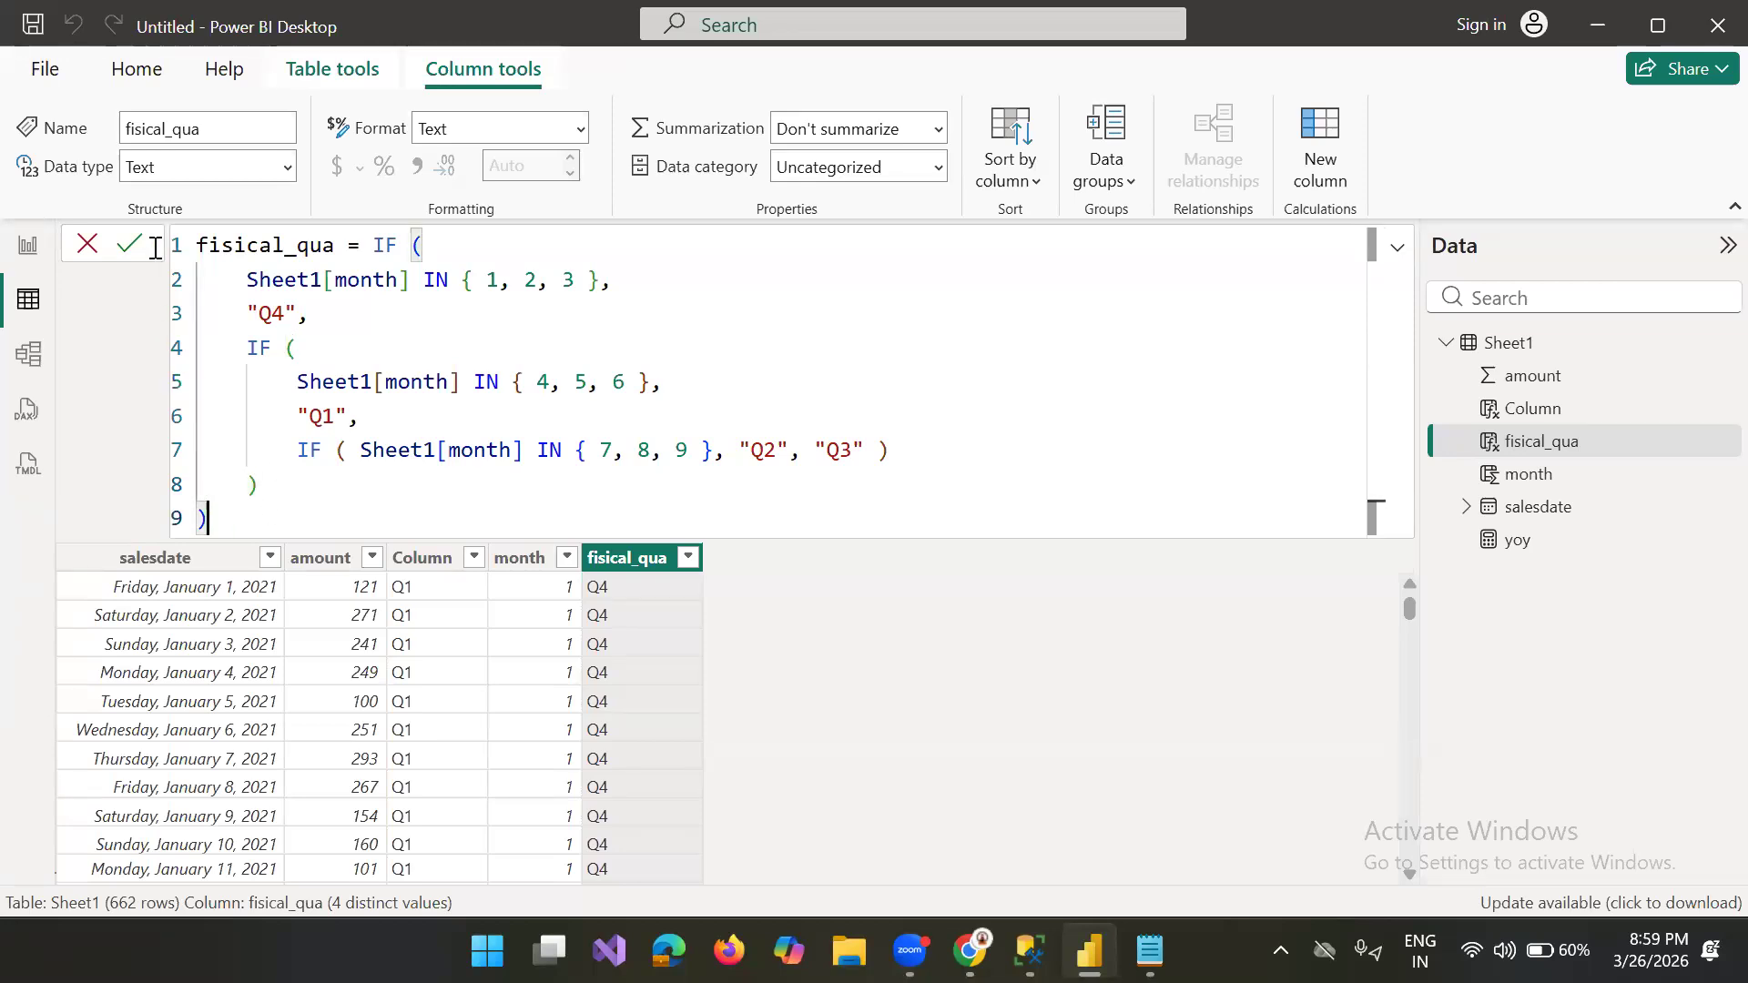
drag(239, 521, 141, 195)
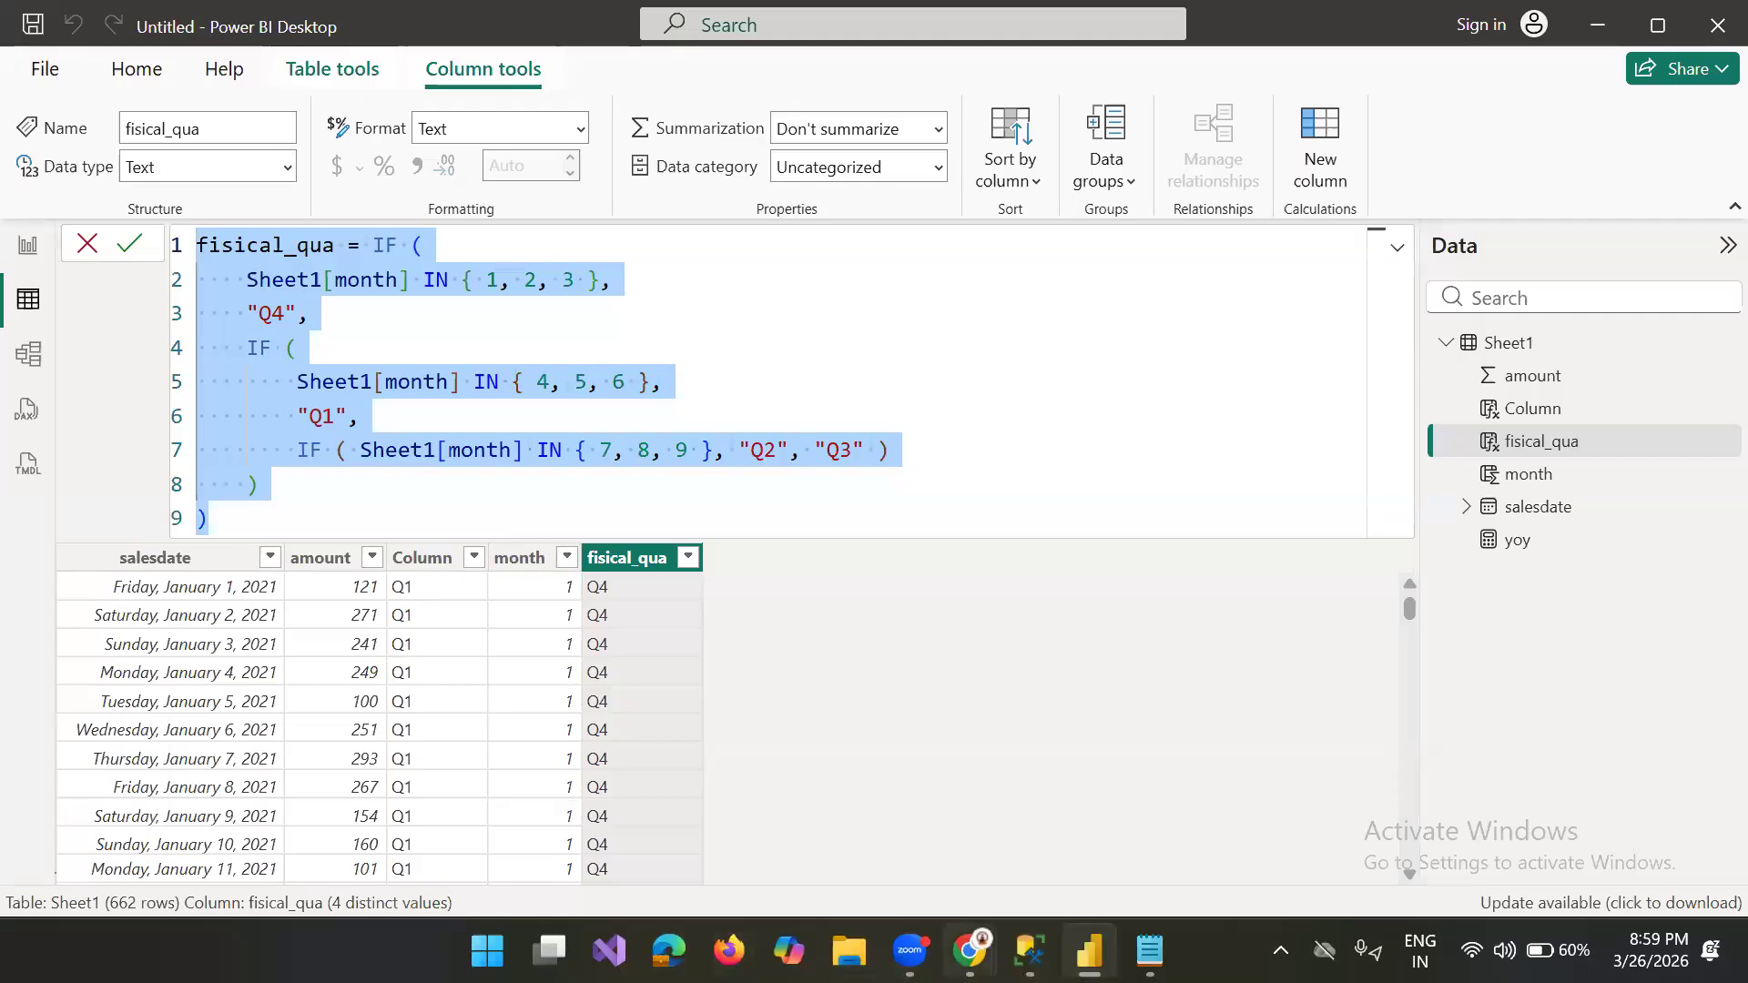
Step: Switch to the Microsoft Learn DAX reference in Chrome, search the function titles for SWITCH and open its page
click(970, 951)
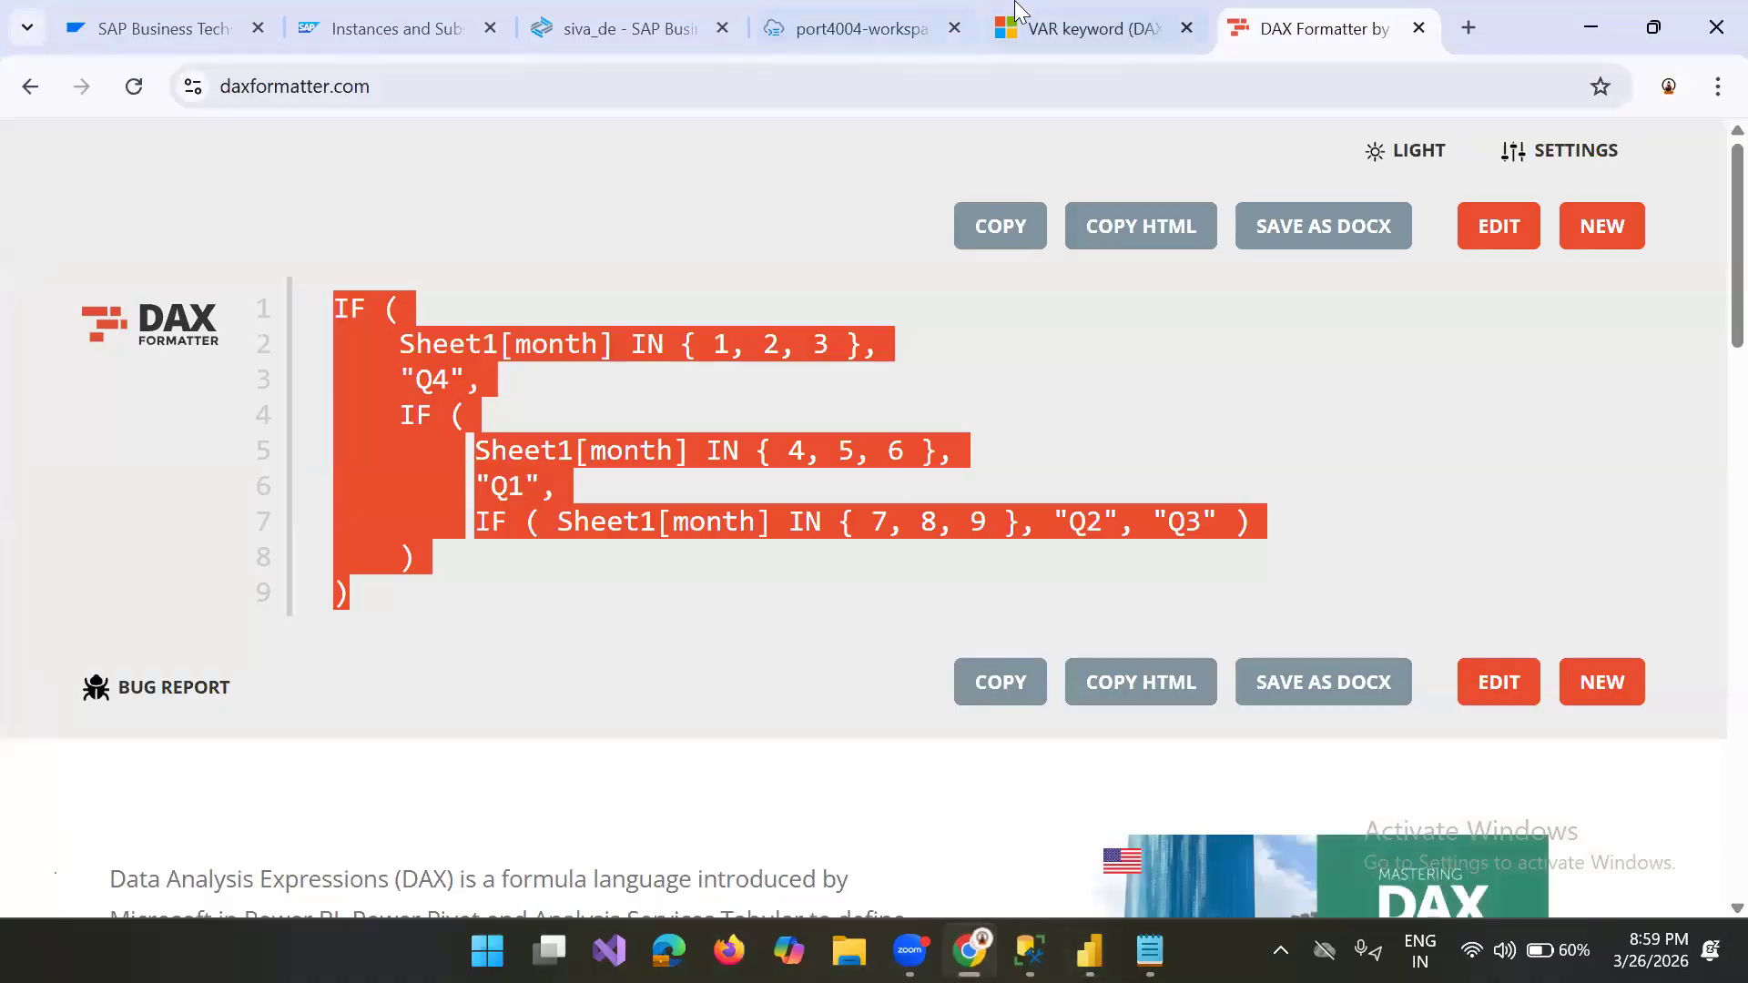
click(1084, 29)
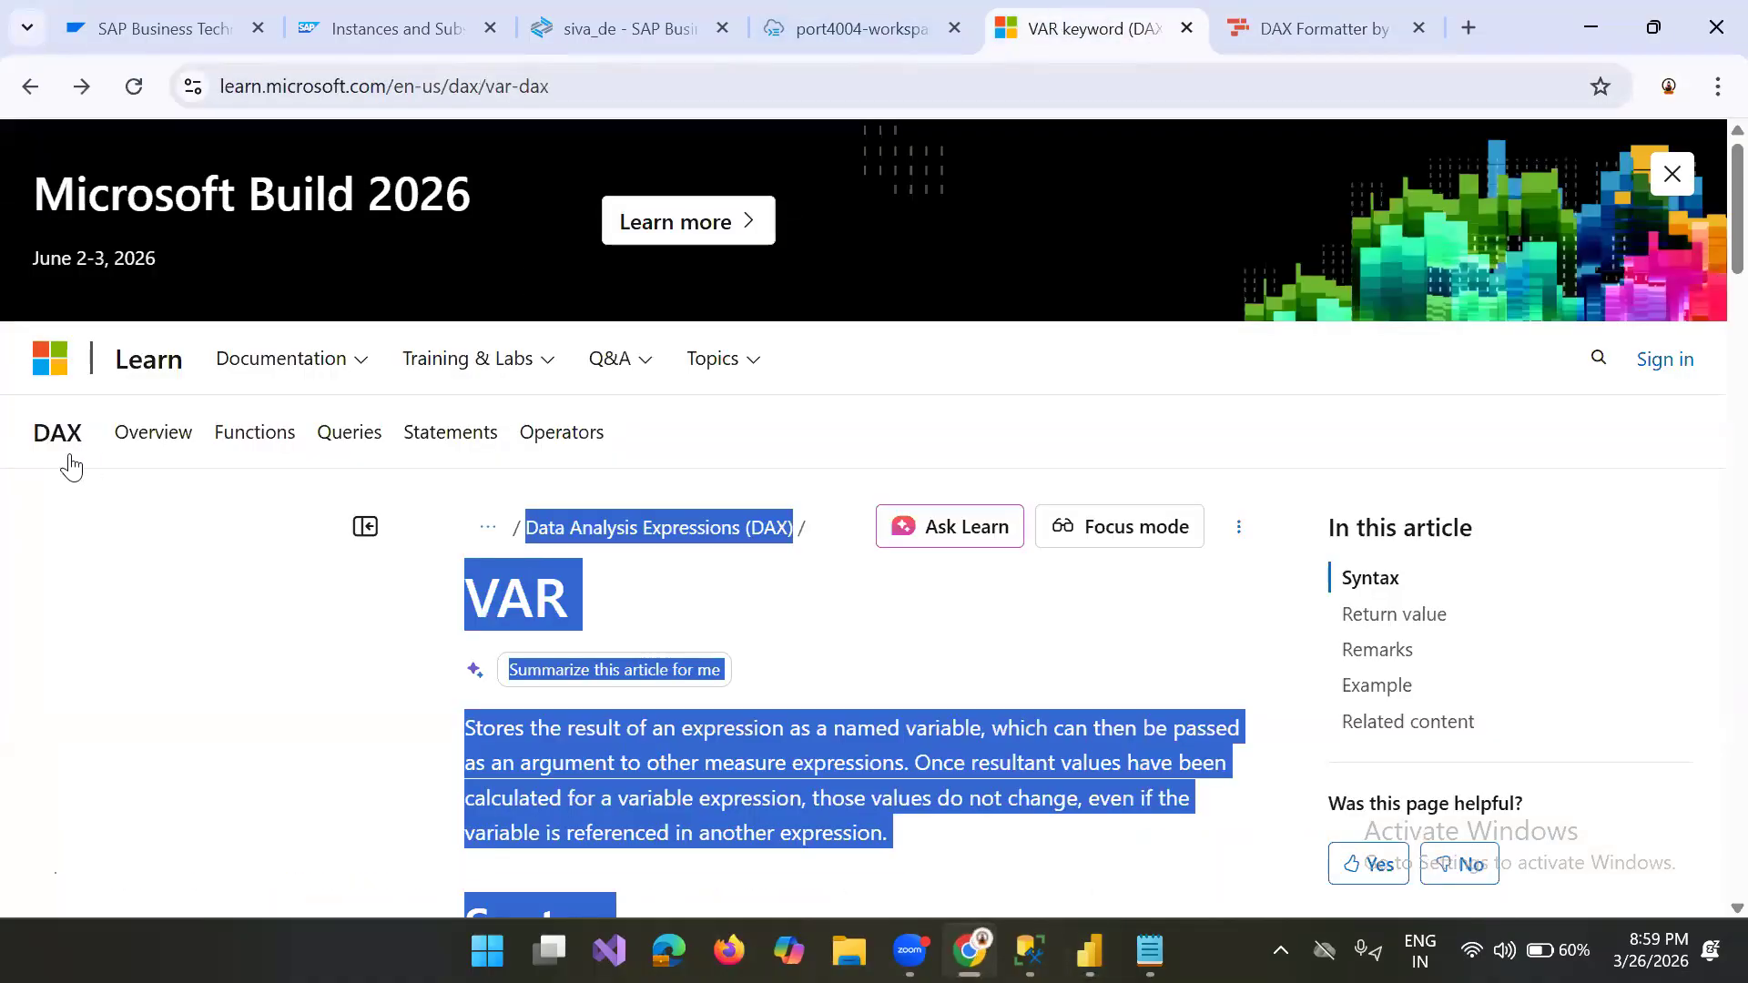
click(42, 95)
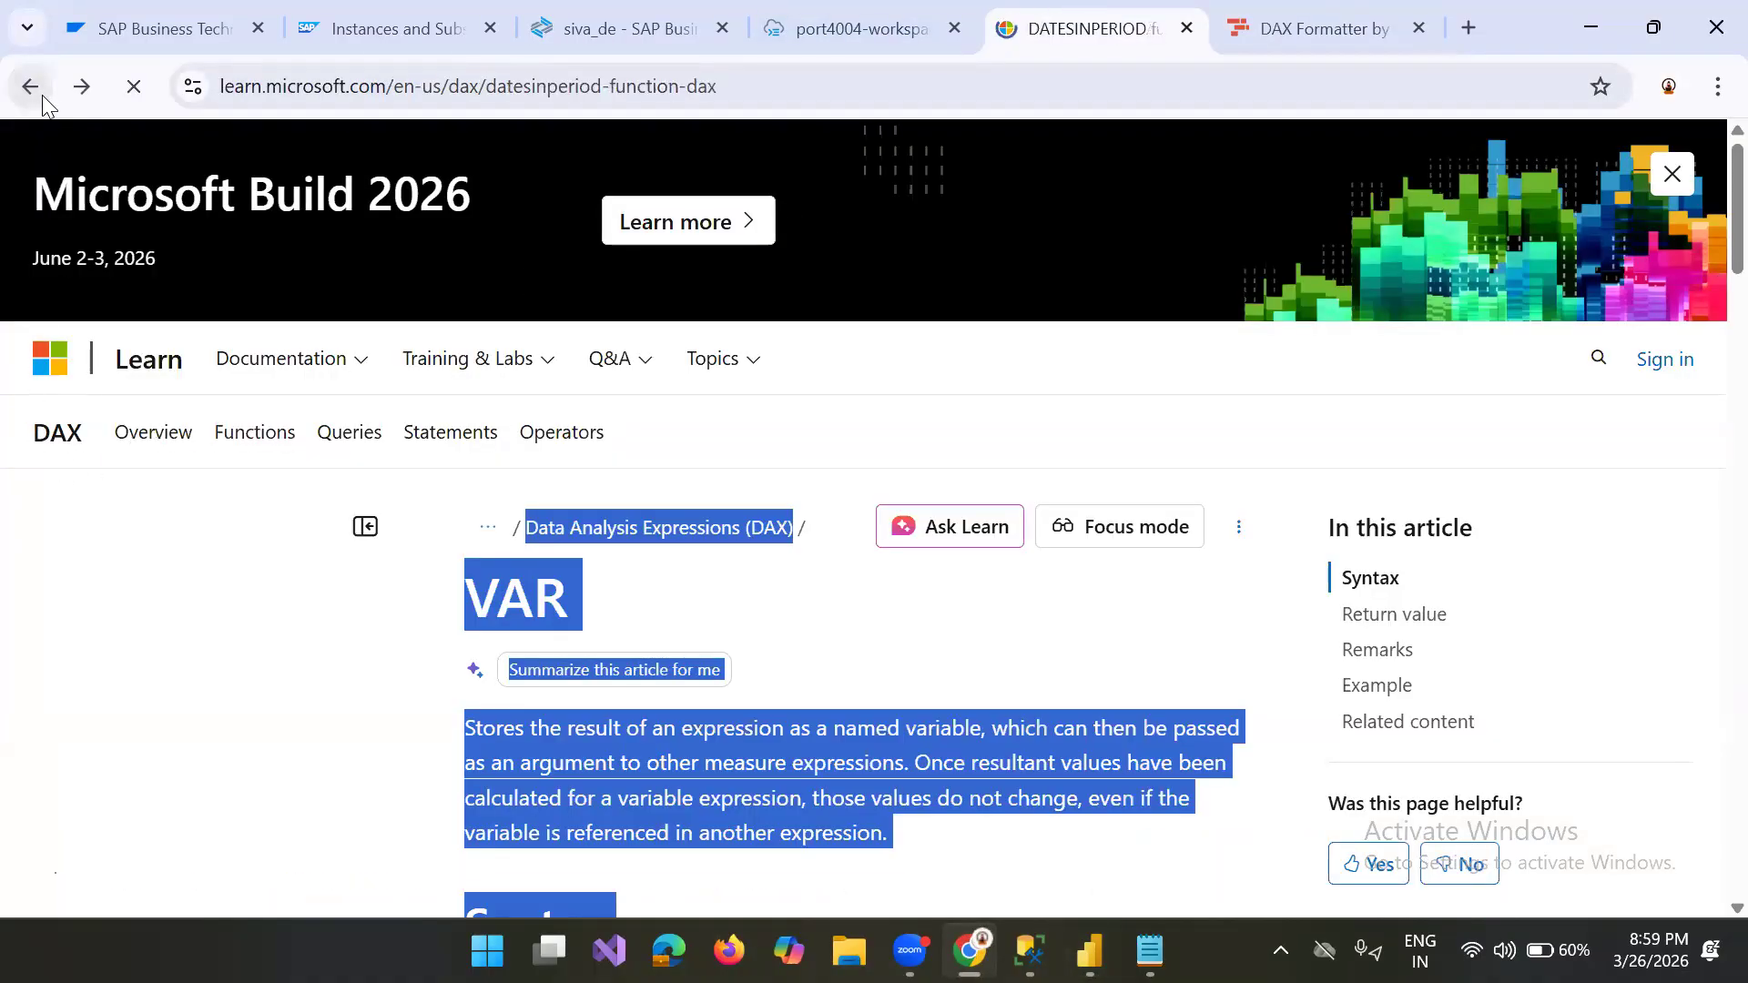
click(189, 236)
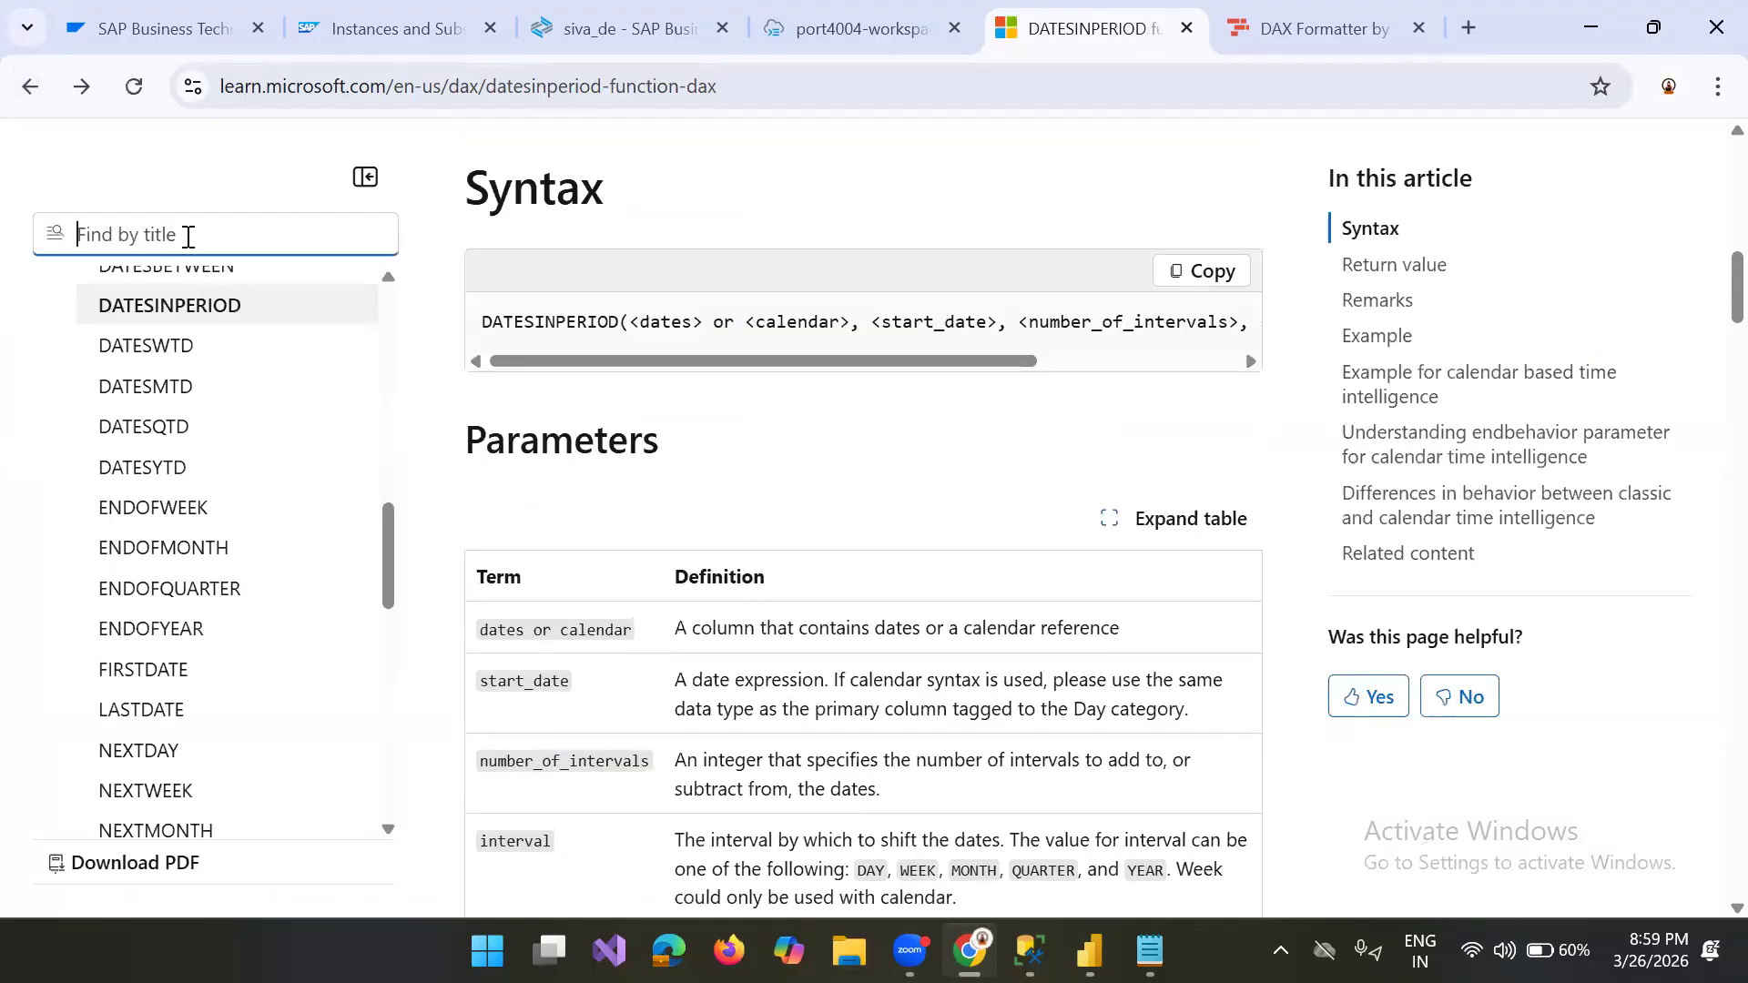
text(switc)
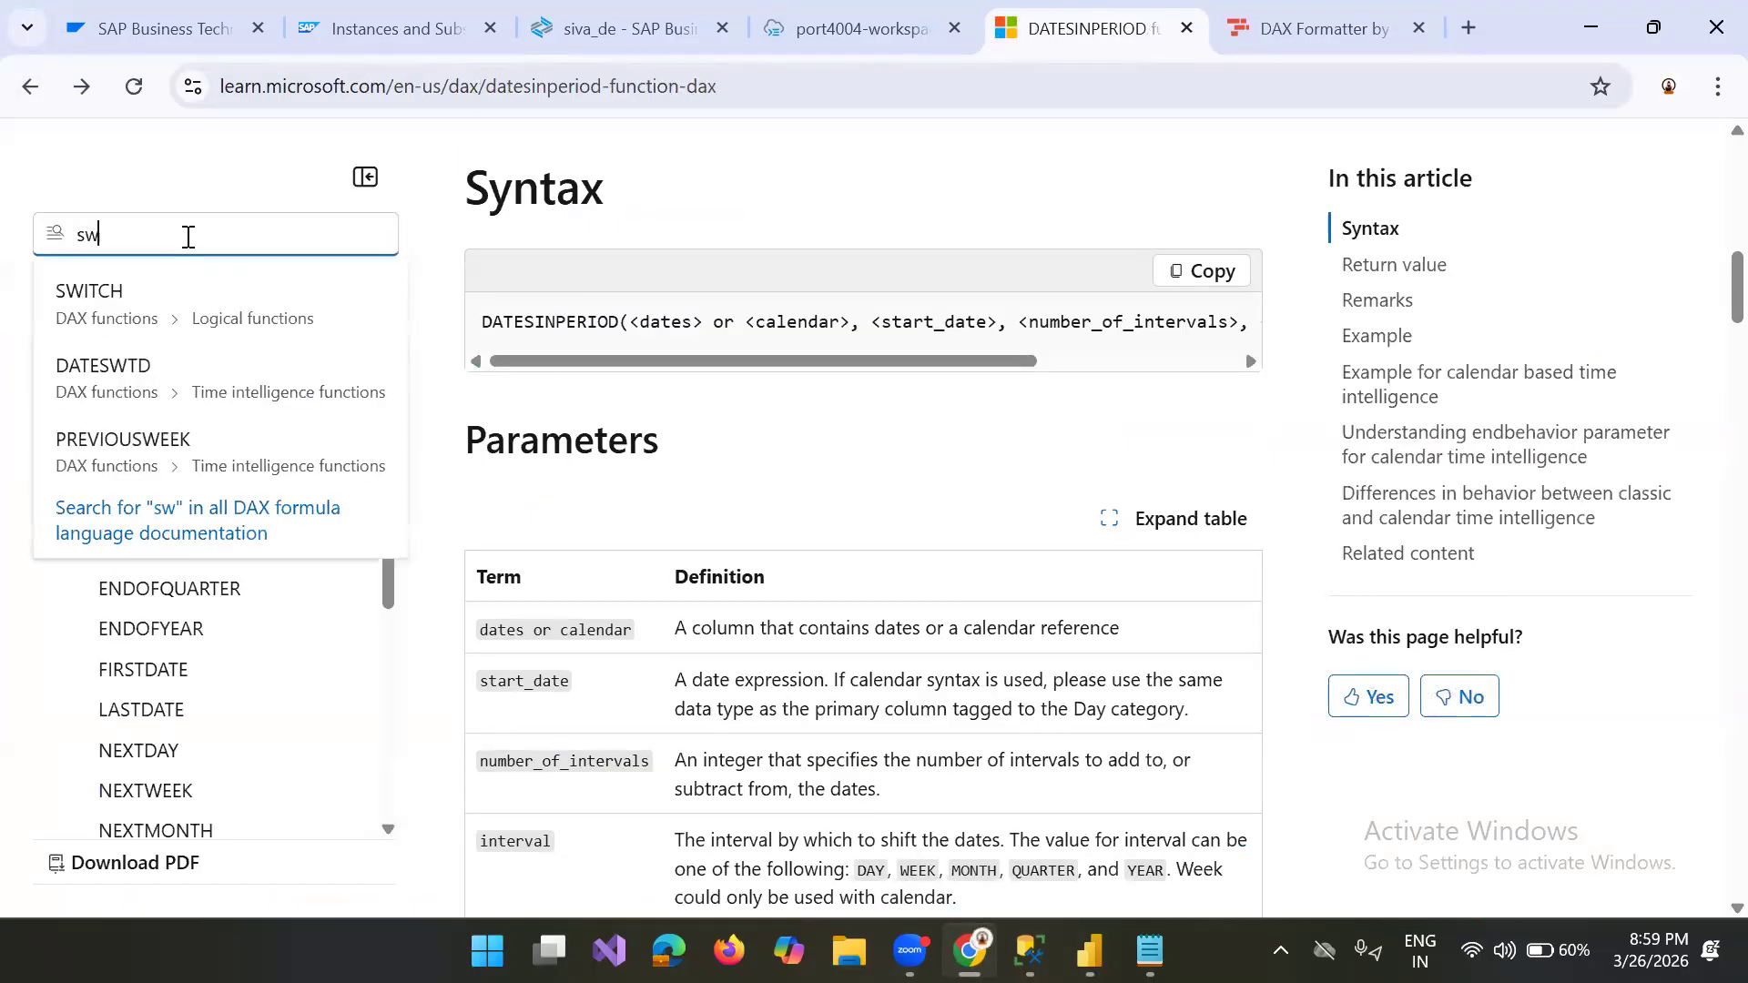
key(BackSpace)
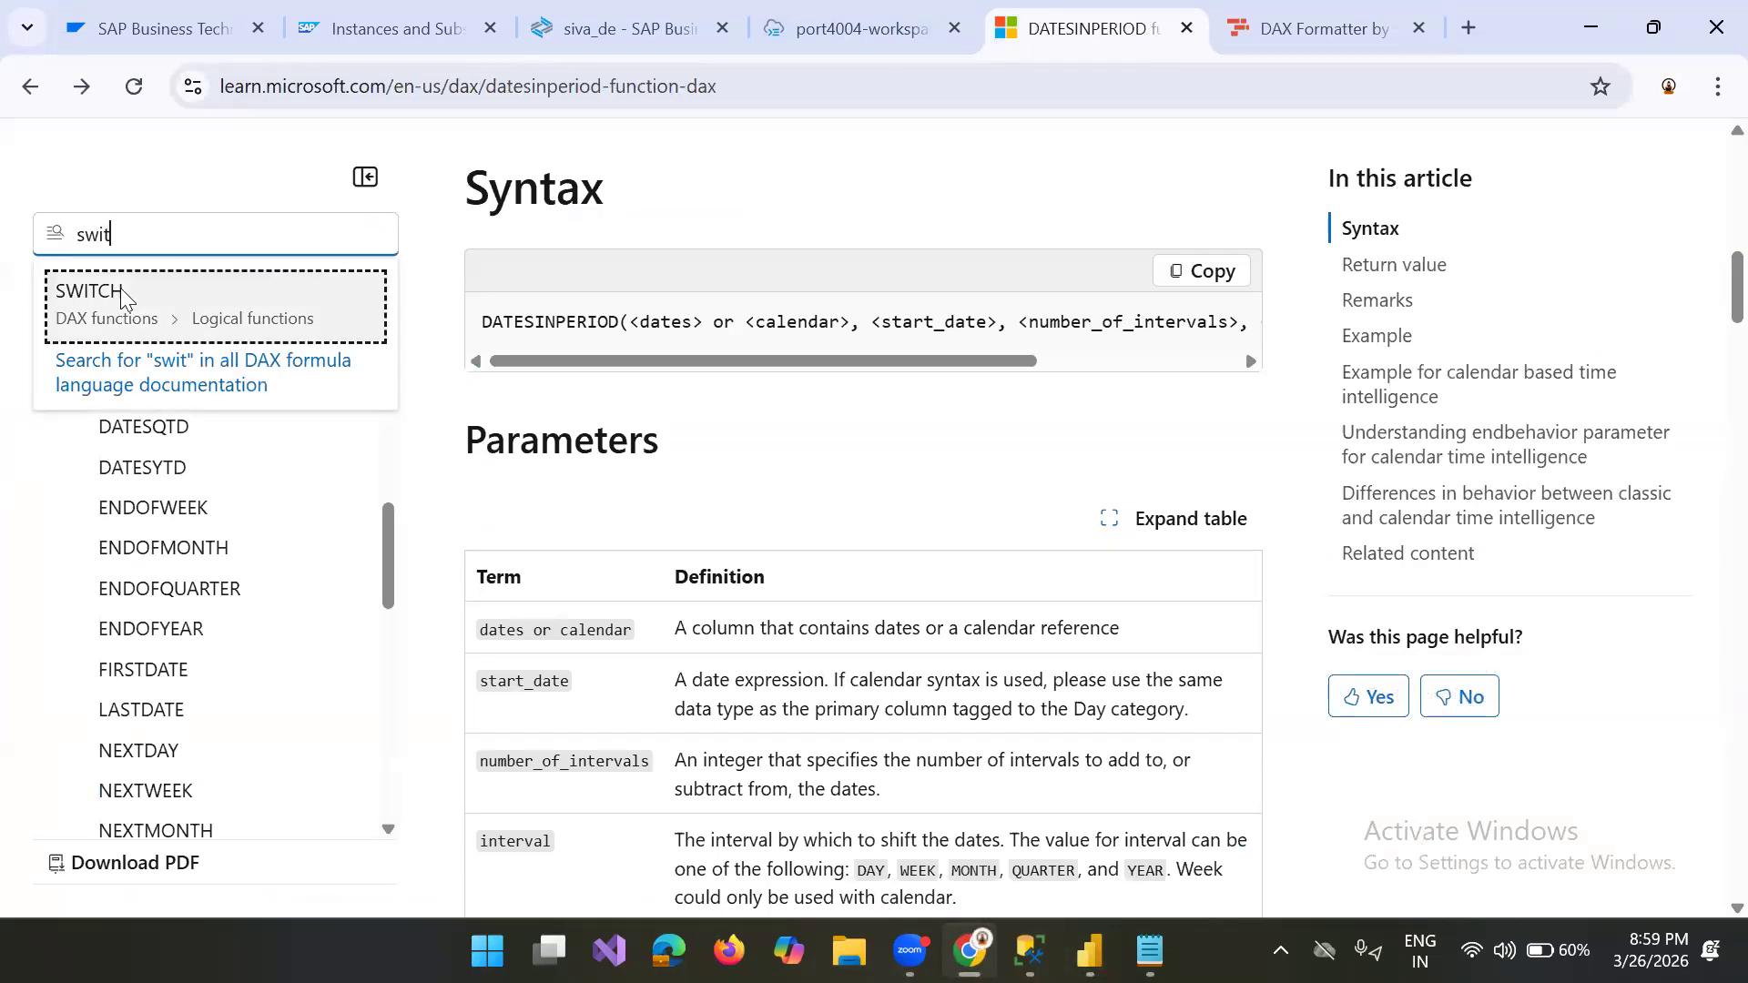
click(123, 296)
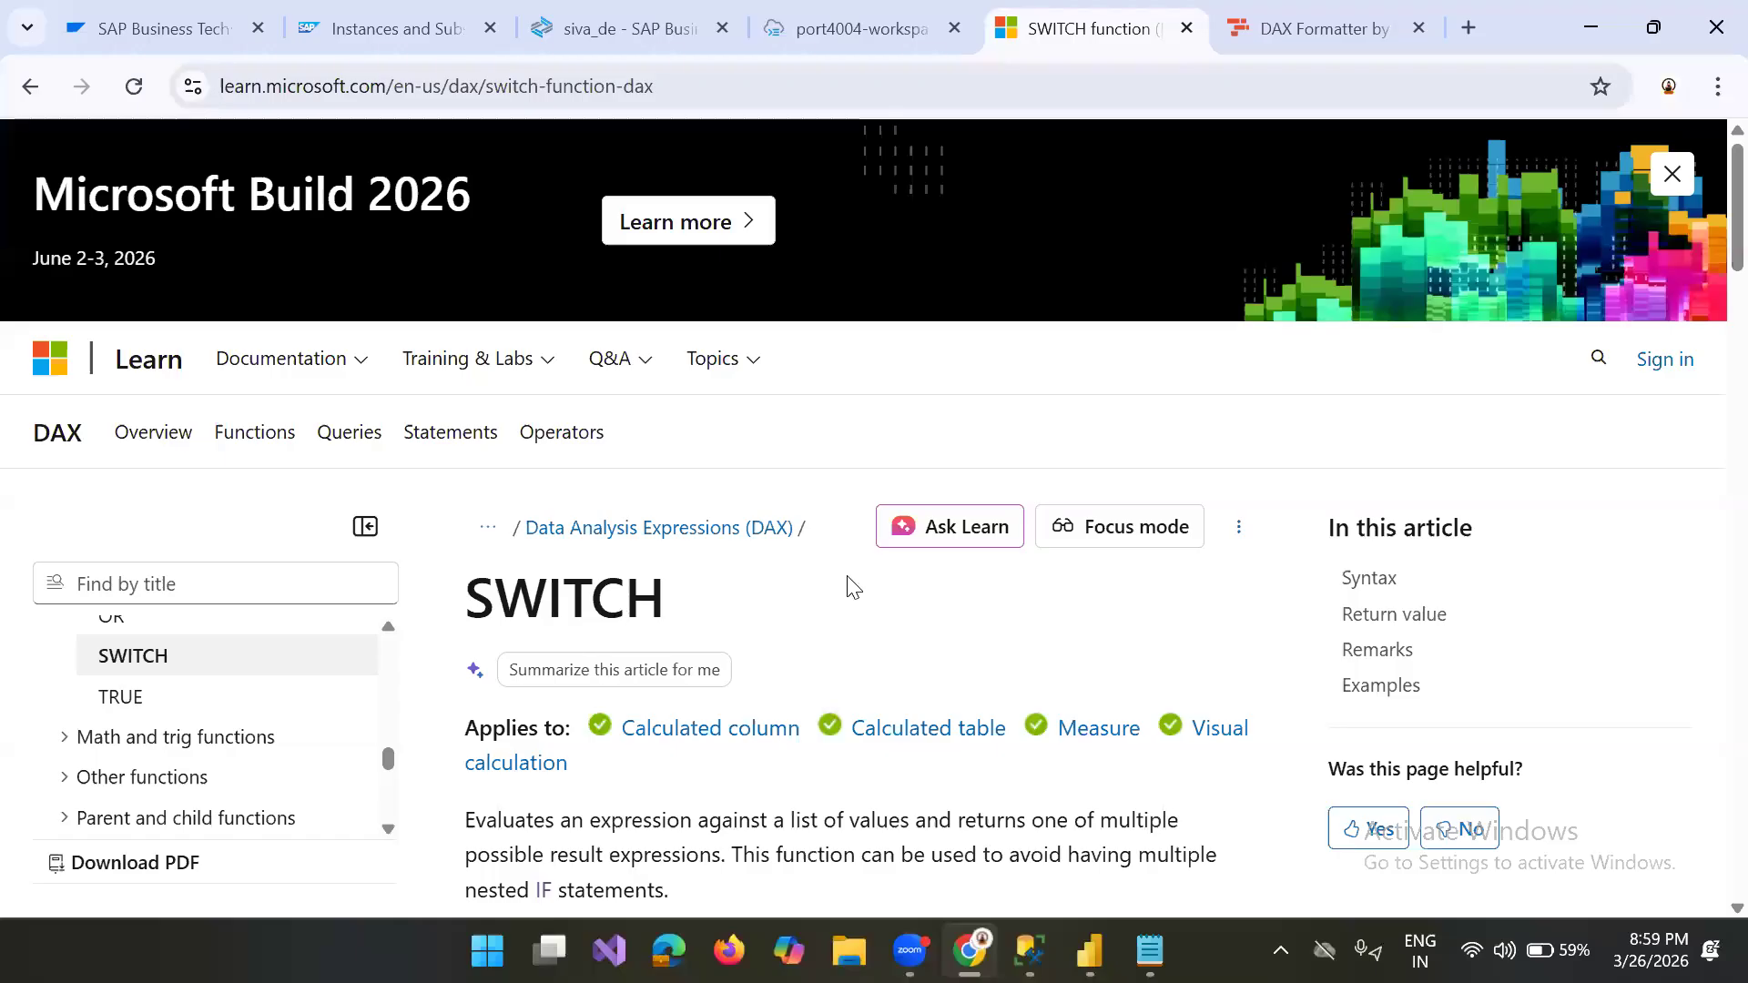
Step: Read through the SWITCH page's syntax, parameters, remarks and examples, including the SWITCH(TRUE) alternative to nested IF statements
scroll(853, 587, down, 4)
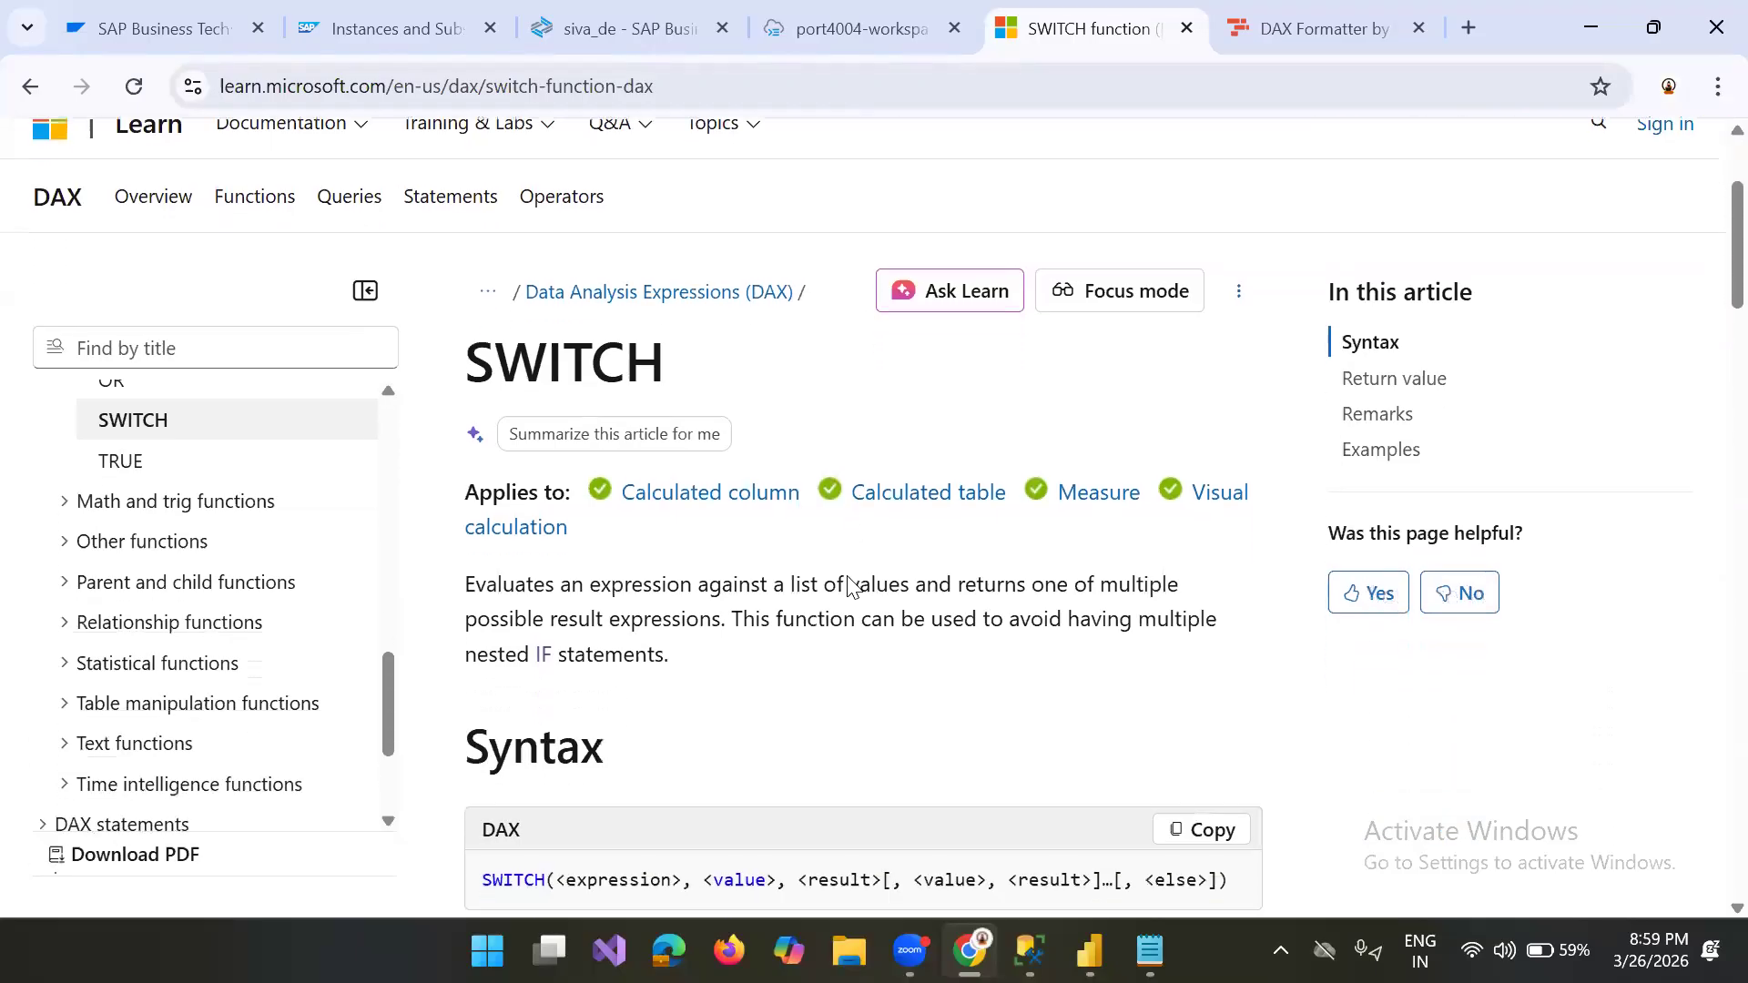
scroll(853, 587, down, 3)
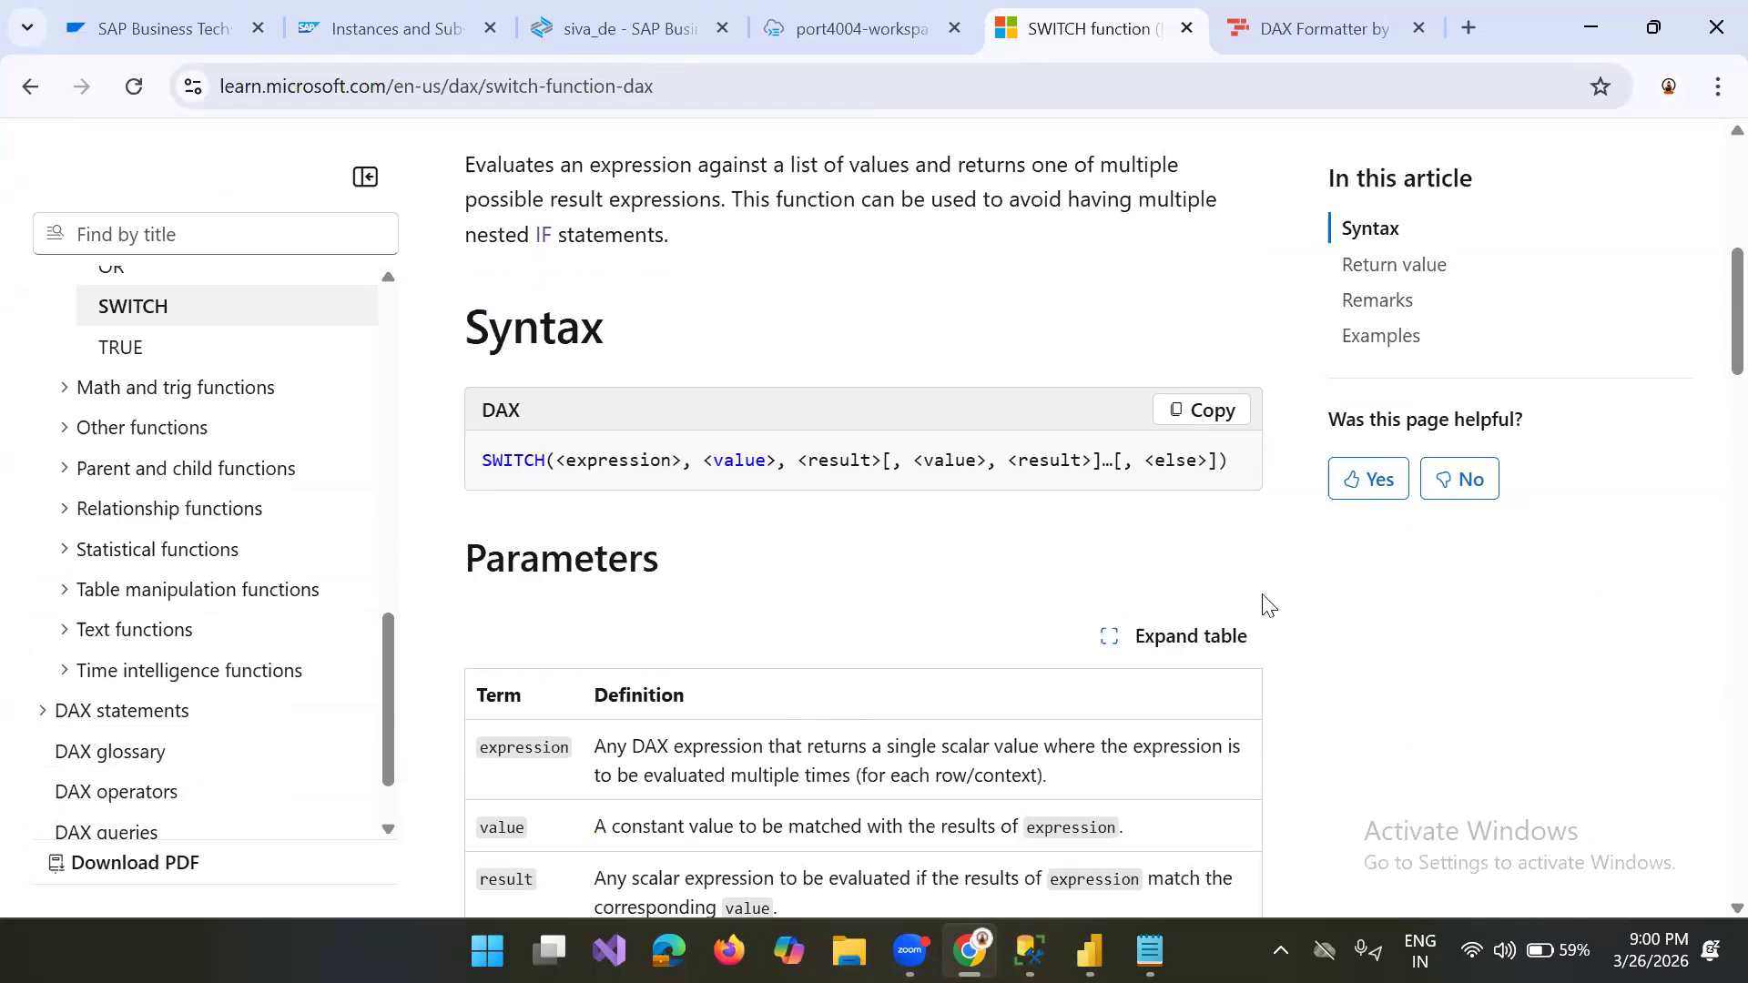
scroll(1267, 603, down, 4)
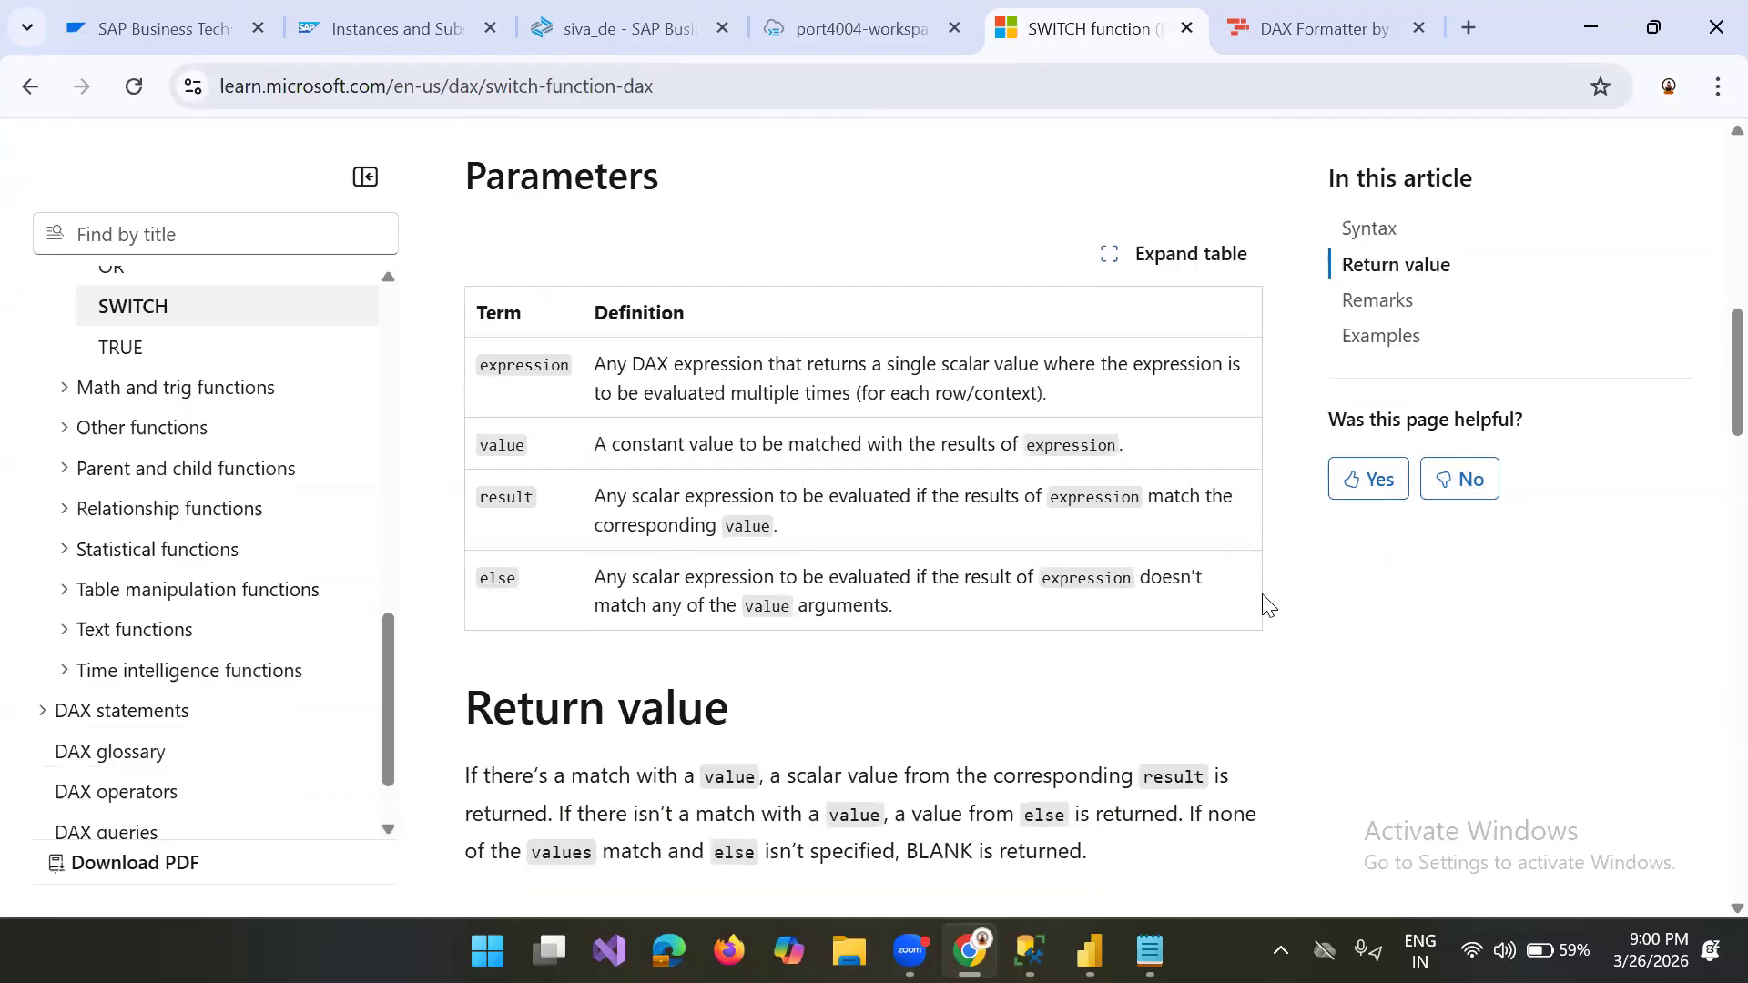
scroll(1267, 603, down, 10)
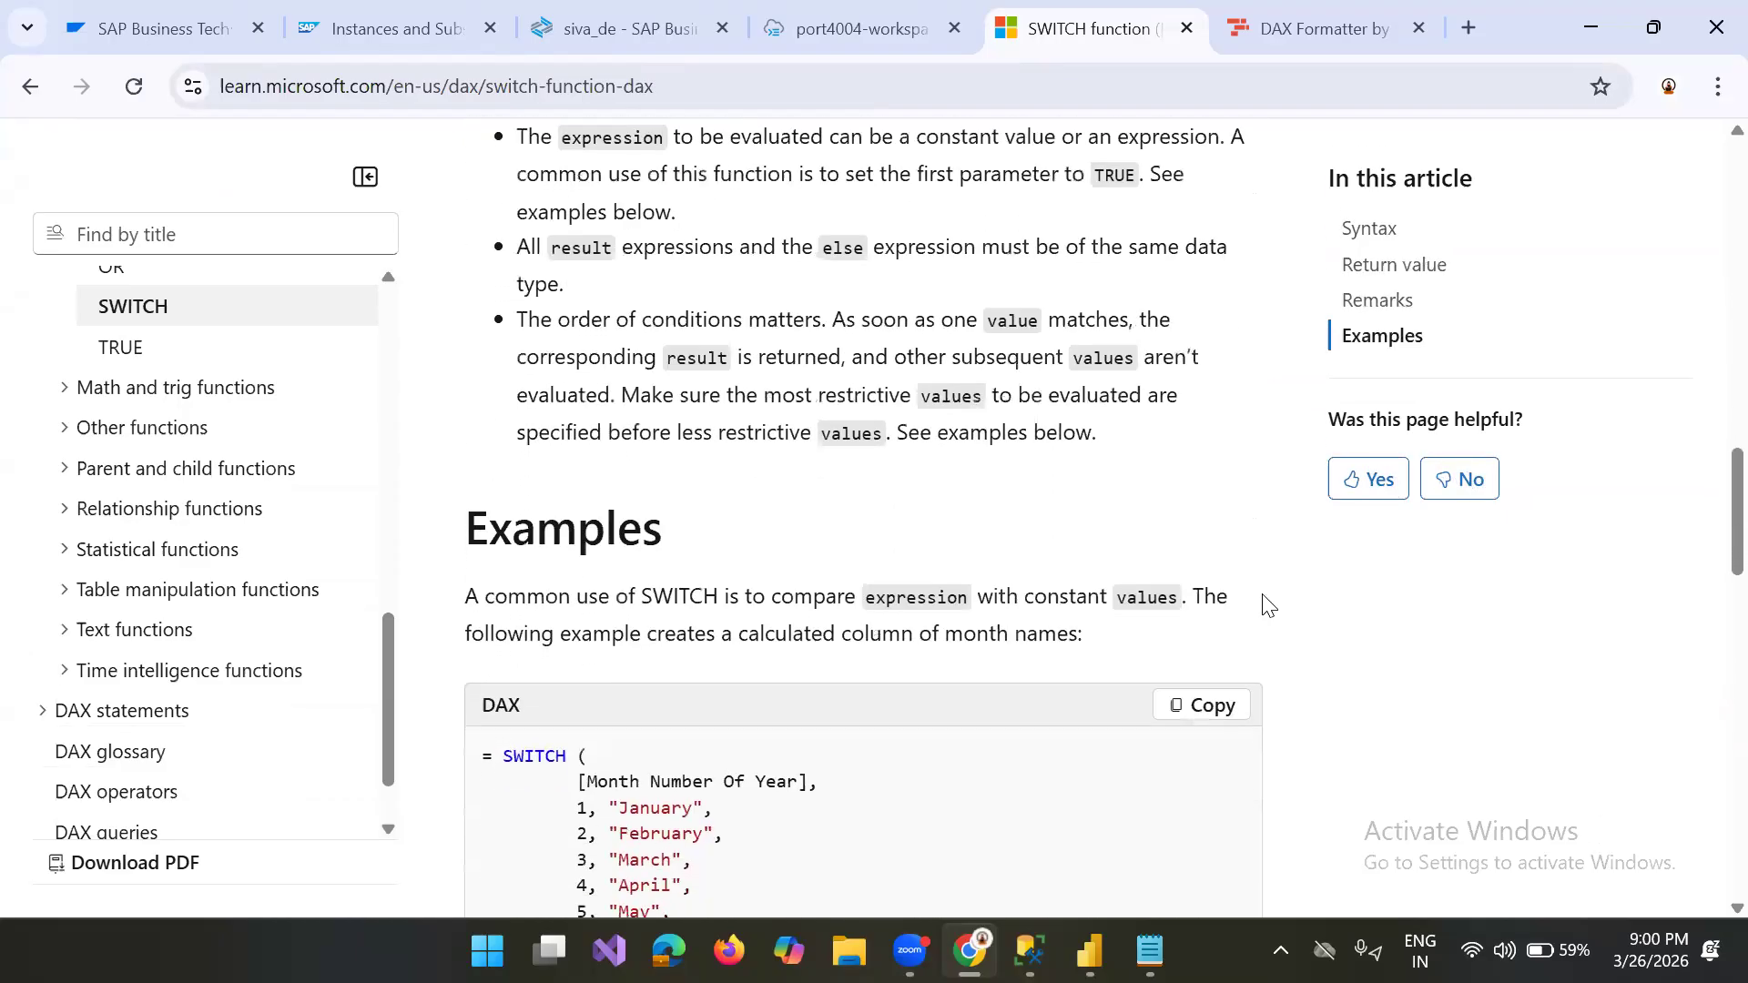
scroll(1266, 603, down, 5)
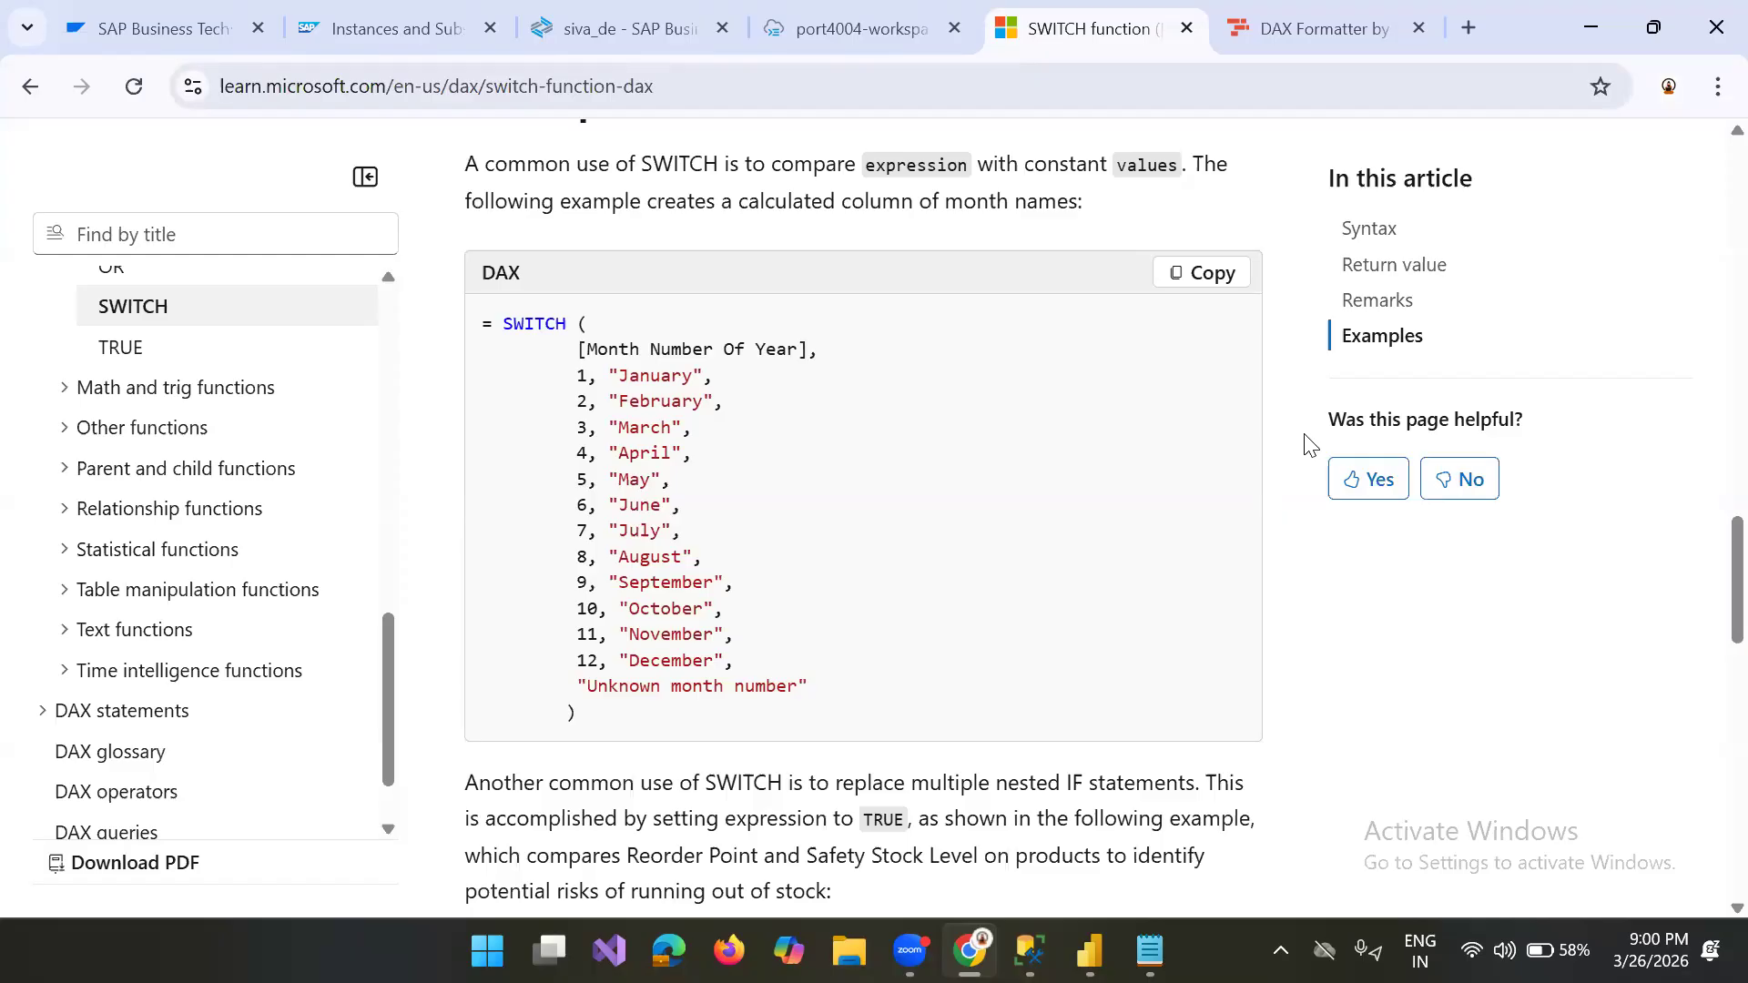
scroll(1308, 446, down, 5)
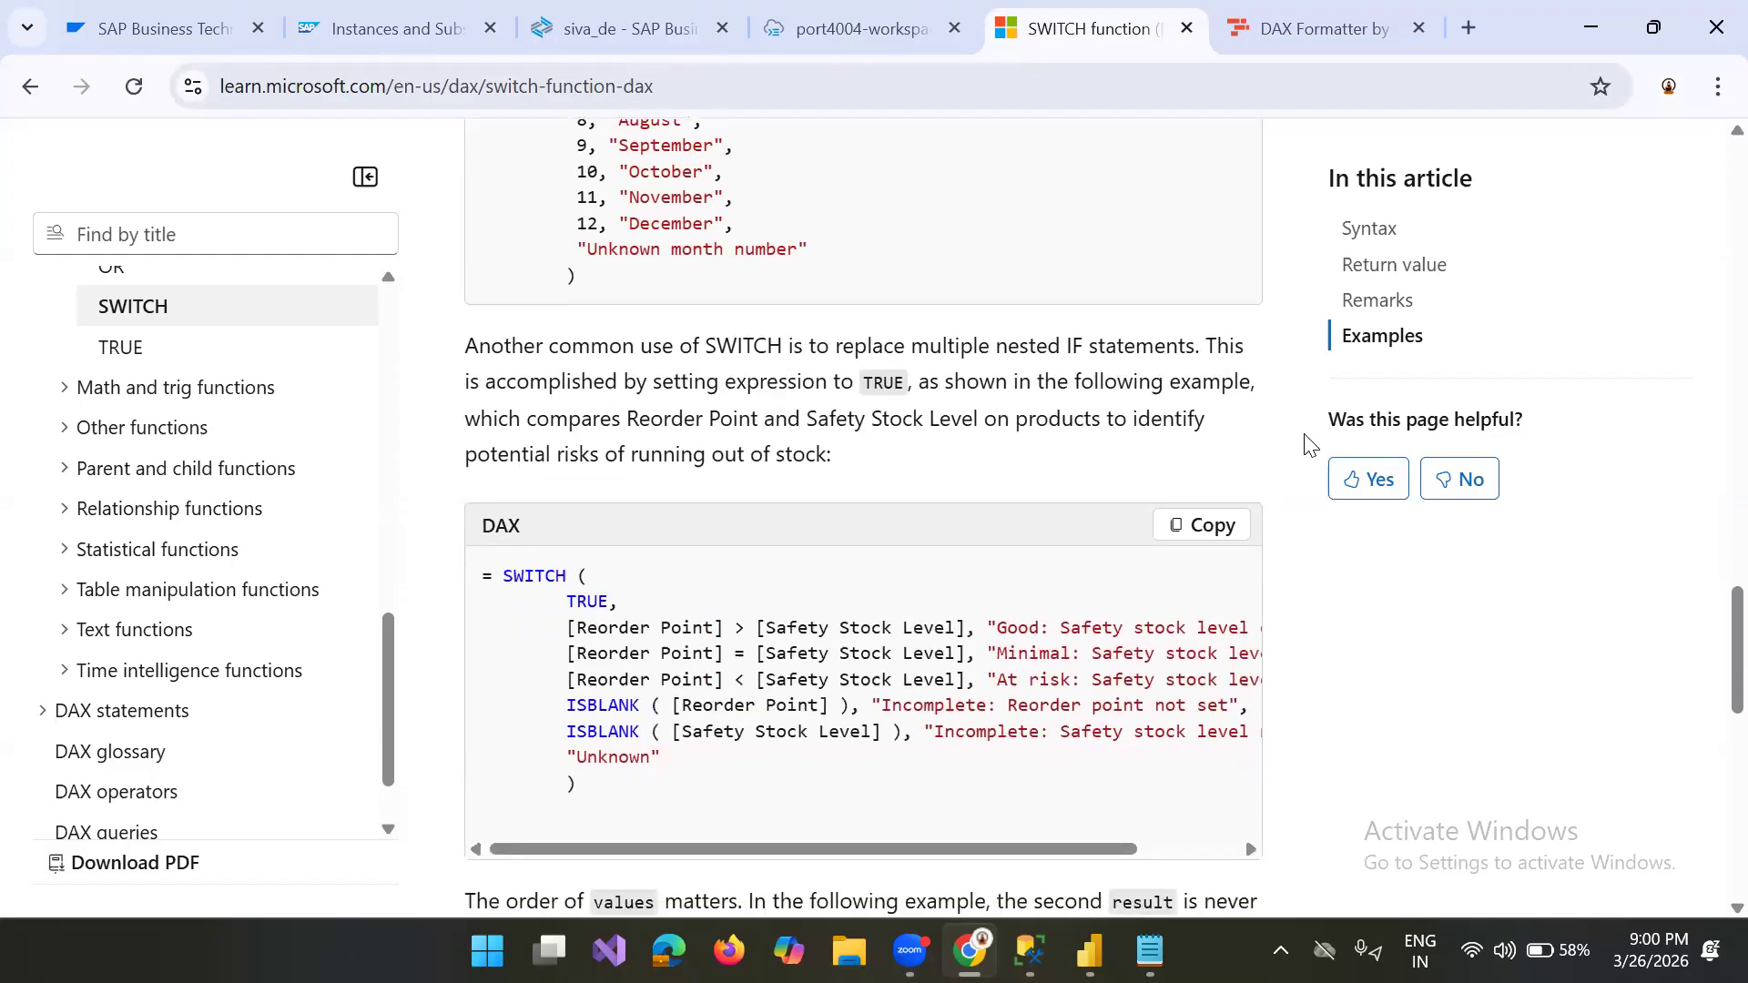
scroll(1308, 445, down, 2)
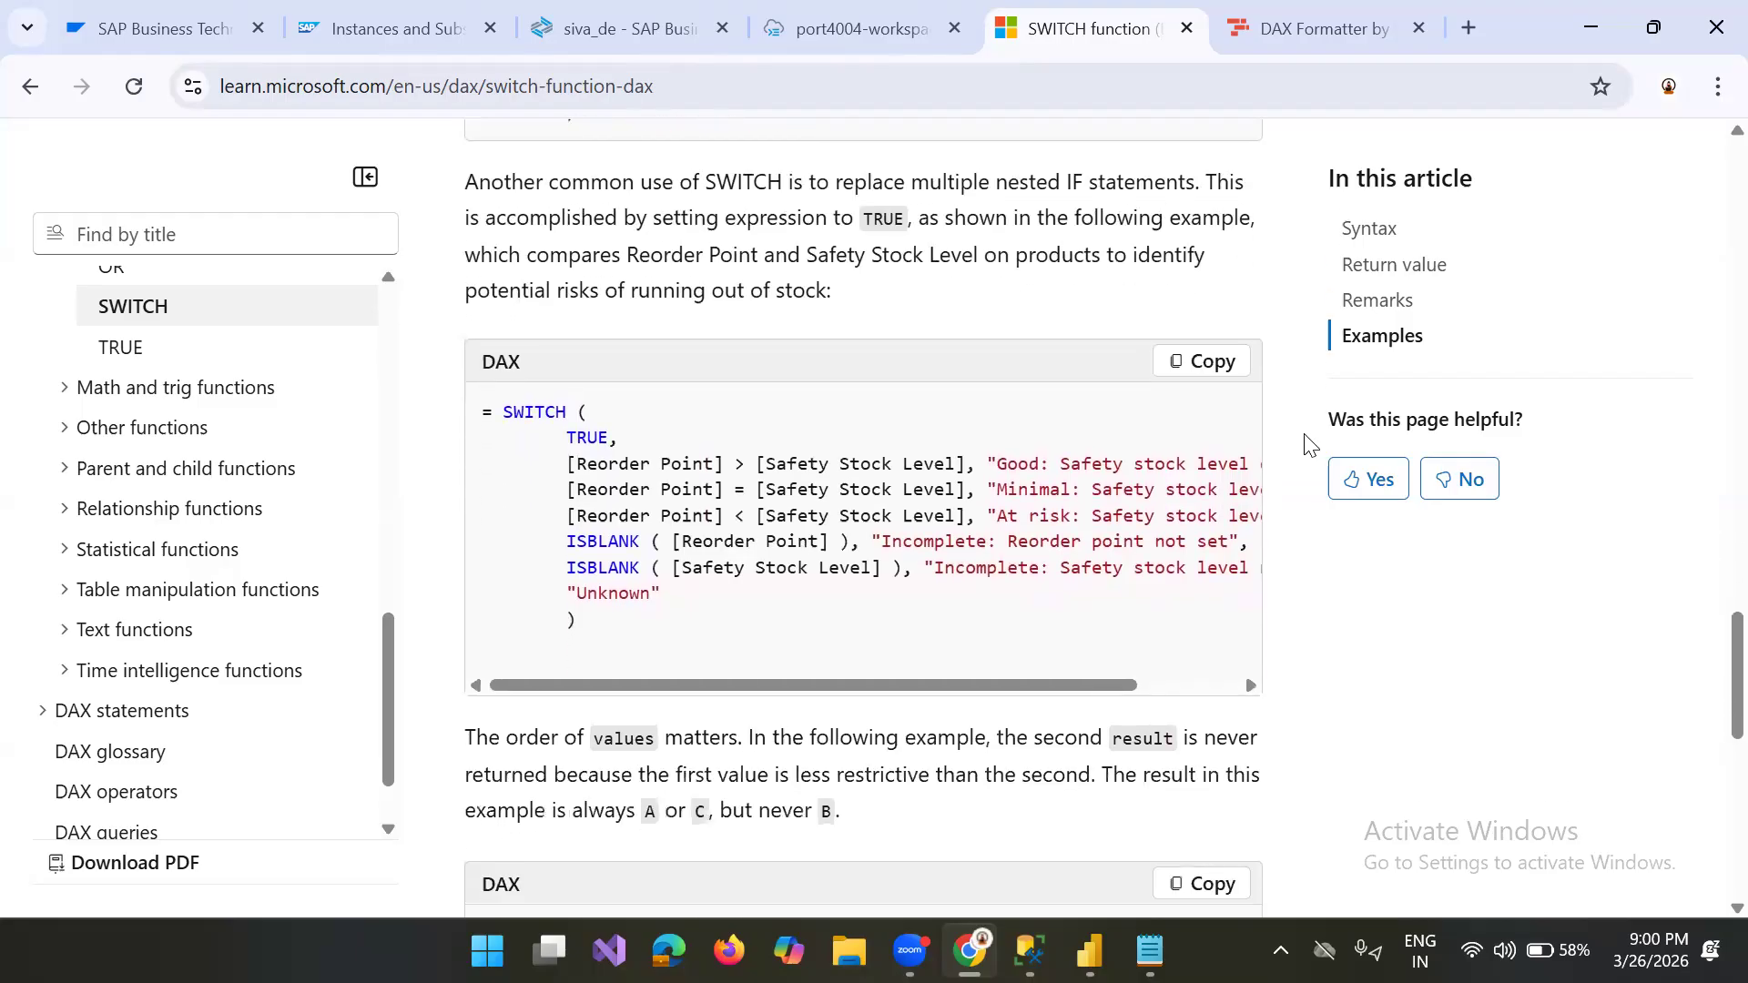
scroll(1309, 445, down, 3)
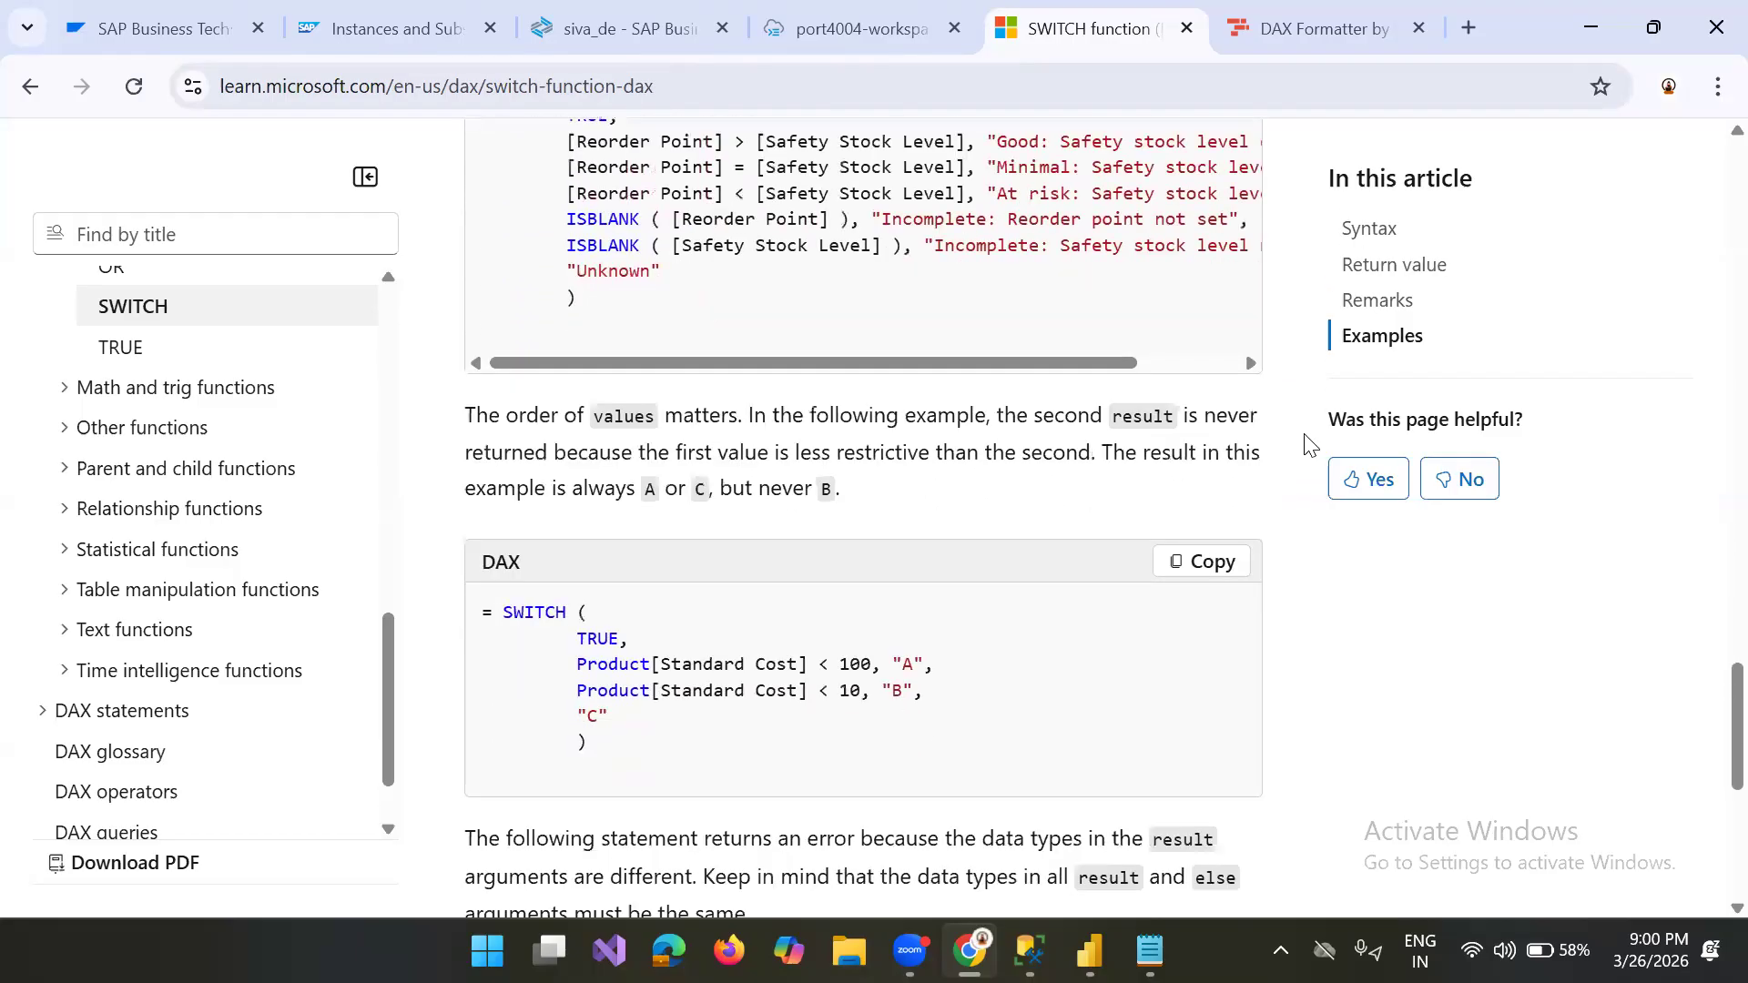
Step: Copy the SWITCH(TRUE) example that grades Product[Standard Cost] as "A", "B" or "C" from the SWITCH page
scroll(1309, 445, down, 2)
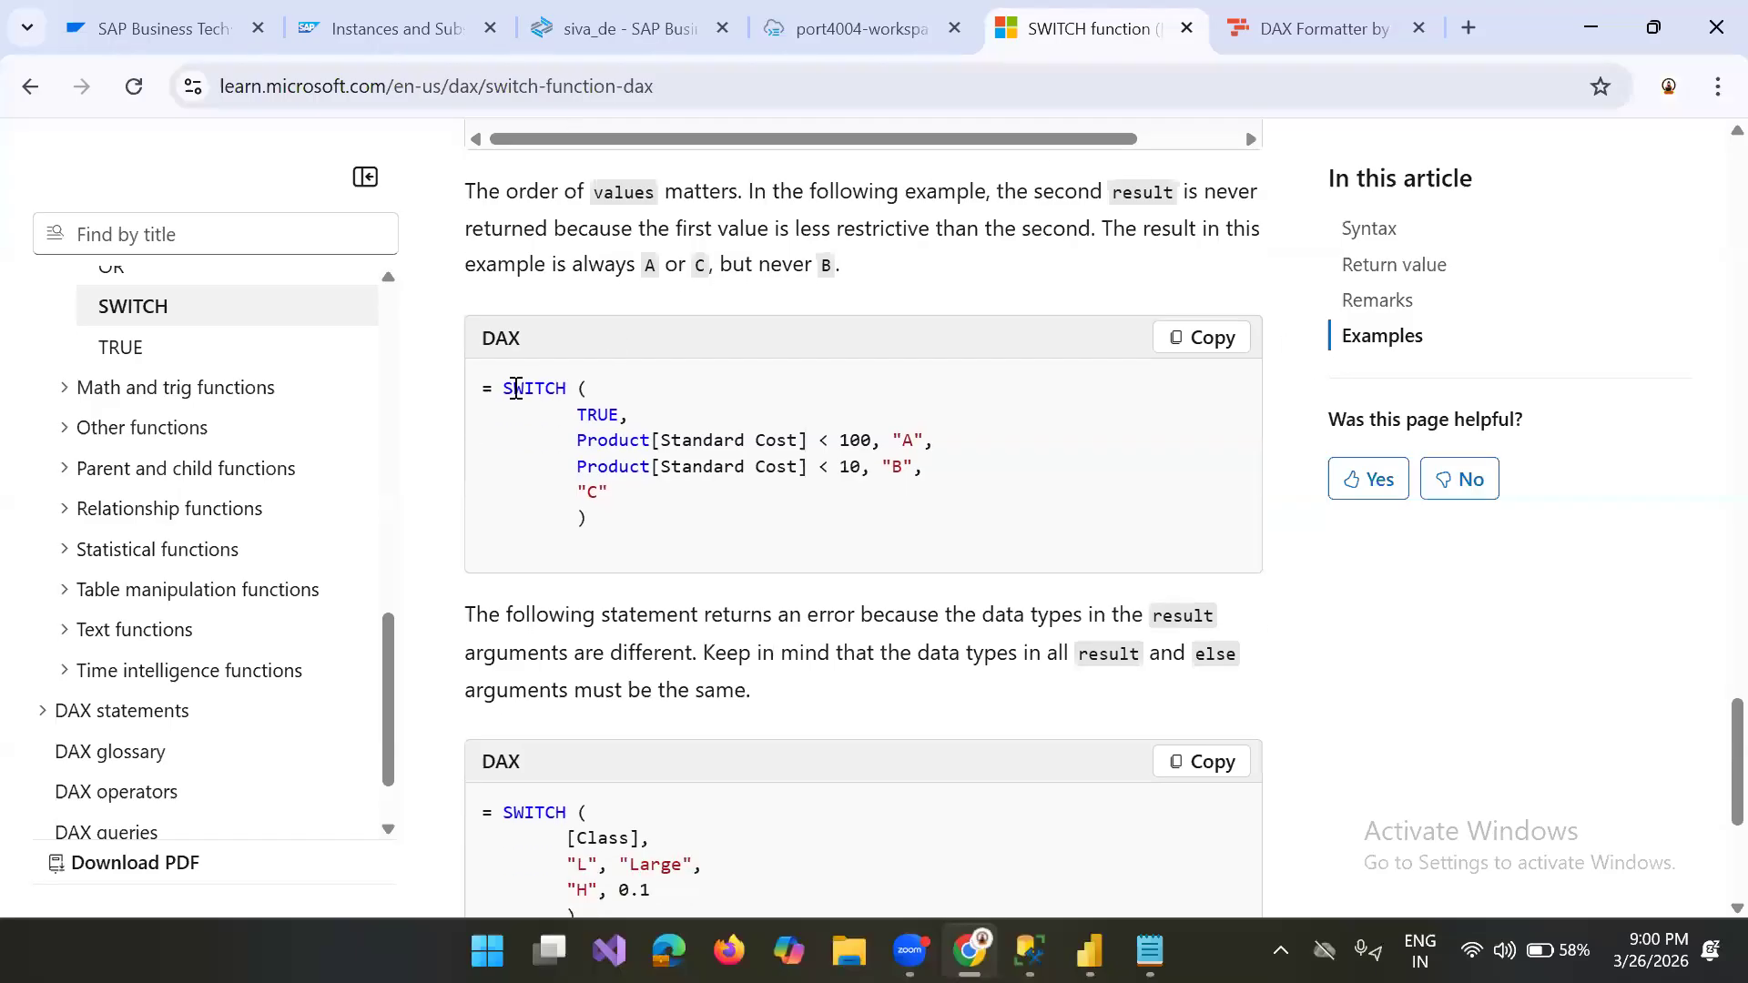
drag(510, 380, 697, 544)
key(ctrl+c)
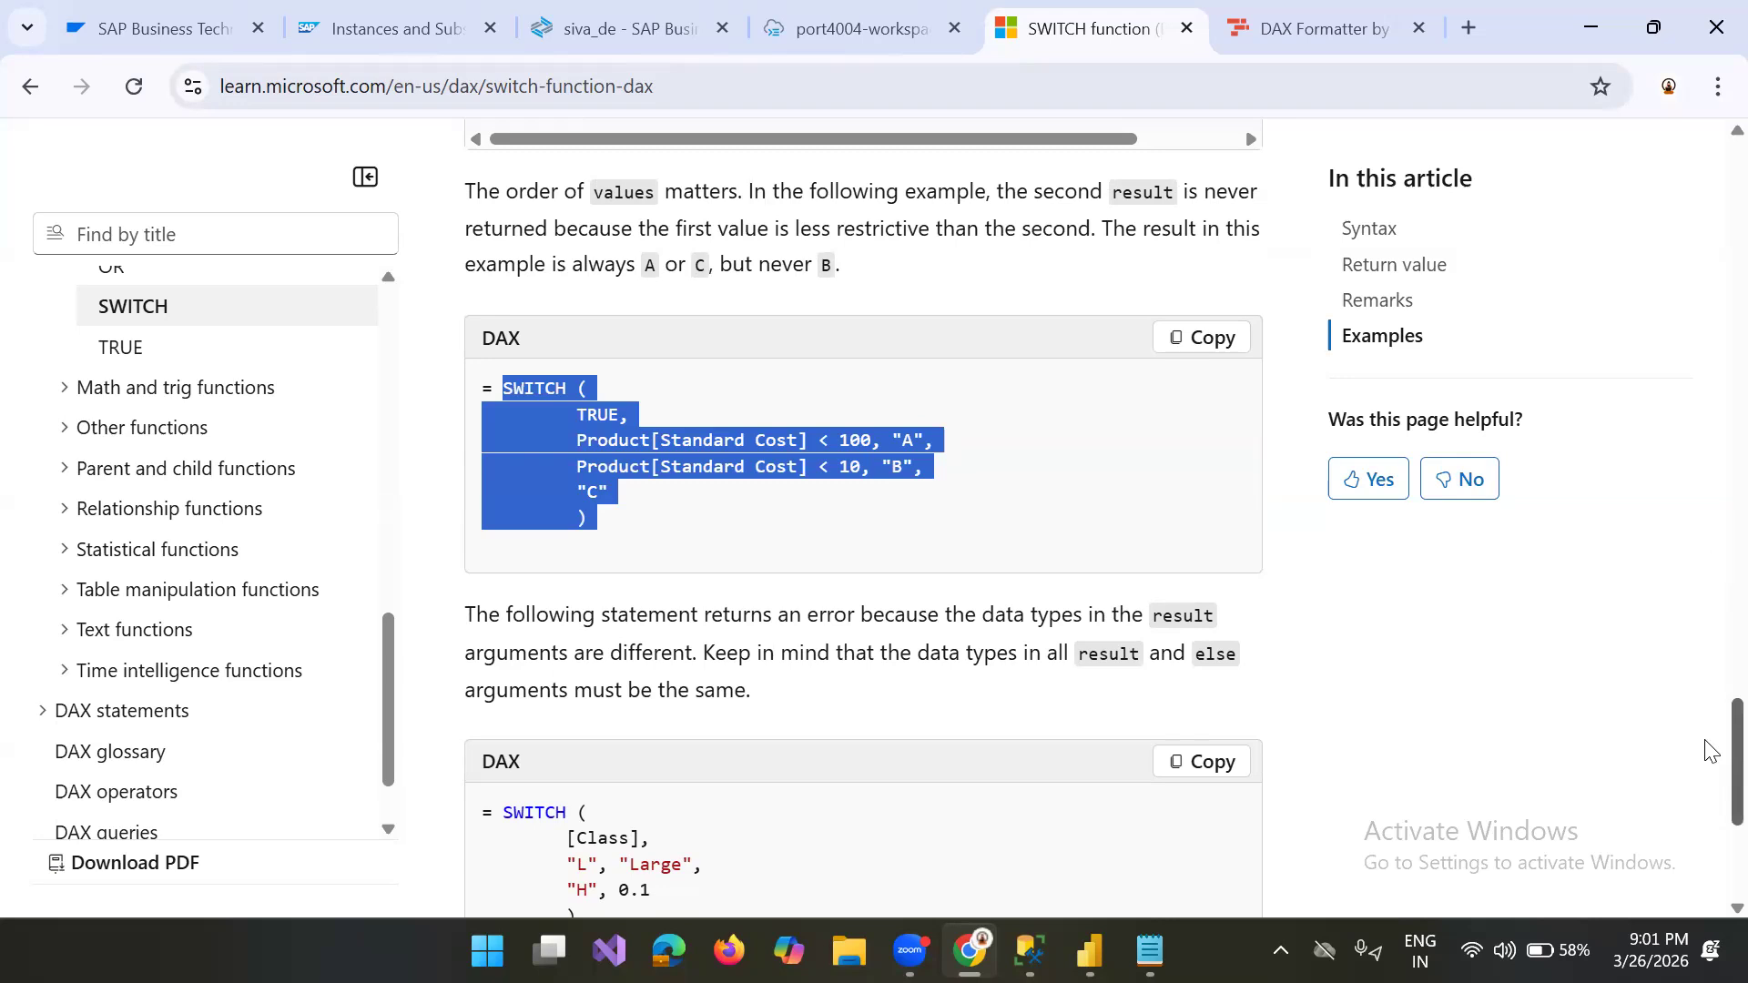
scroll(1710, 795, down, 4)
scroll(1710, 795, up, 1)
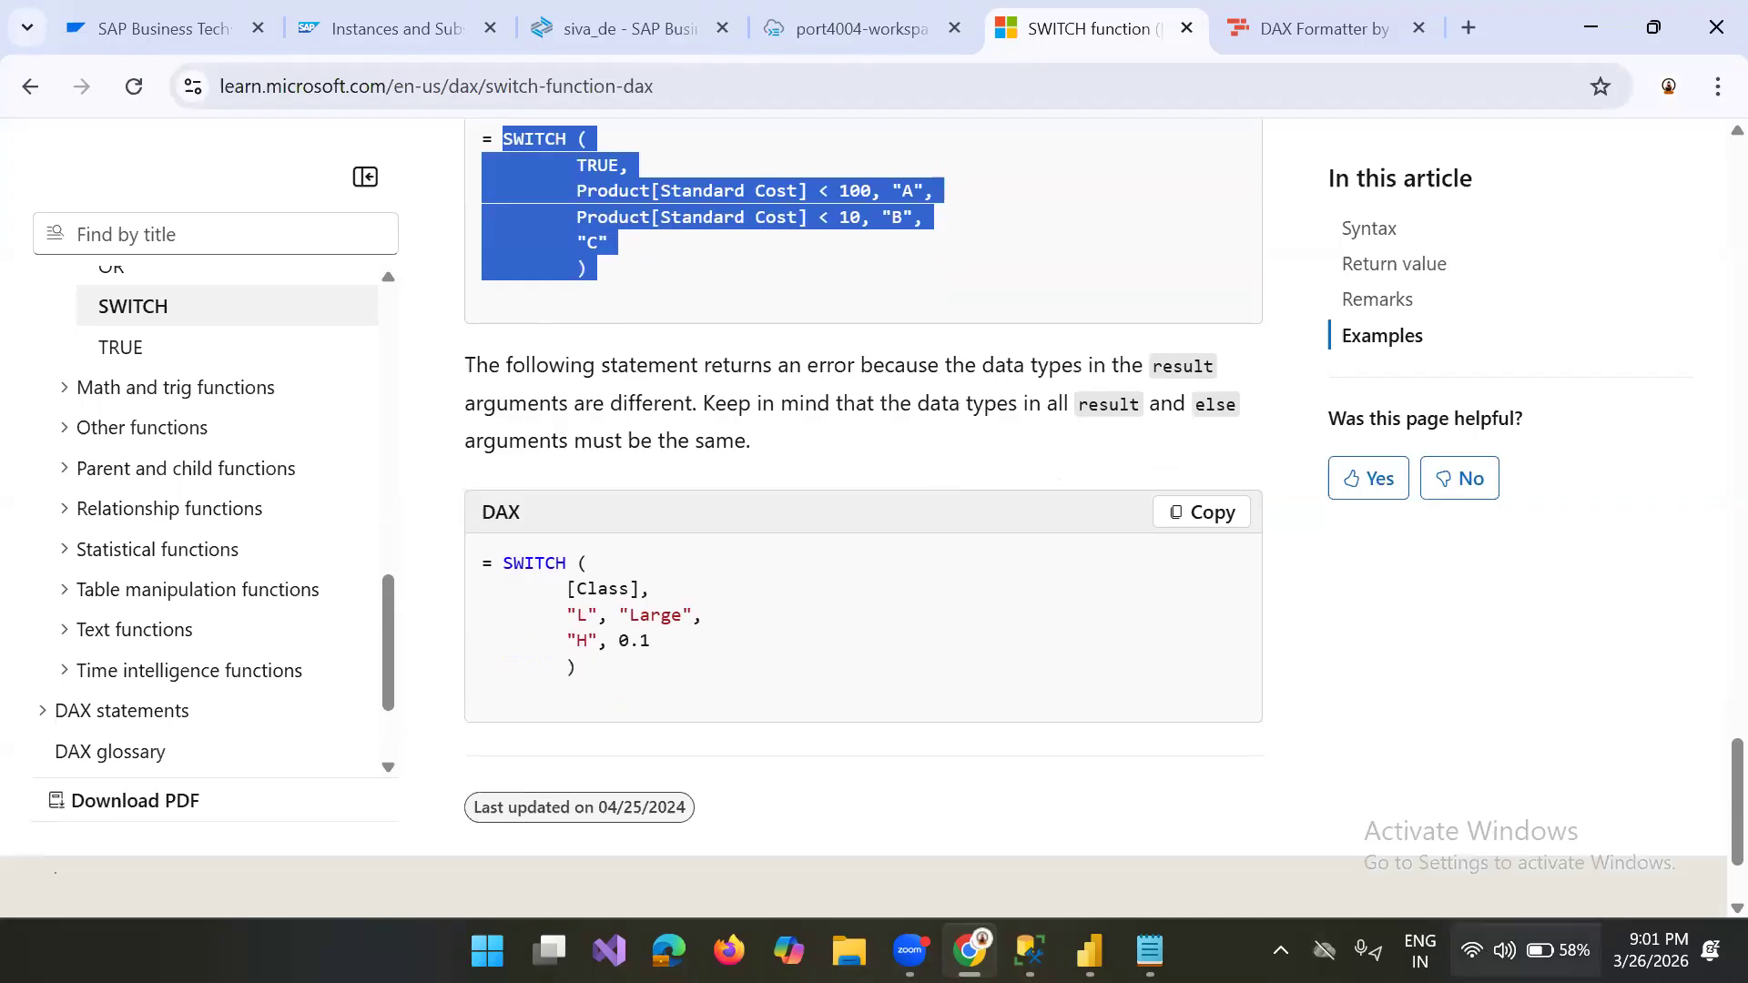
Step: Switch to Power BI Desktop and paste the SWITCH example on a new line below the nested IF in the fisical_qua formula
click(1090, 951)
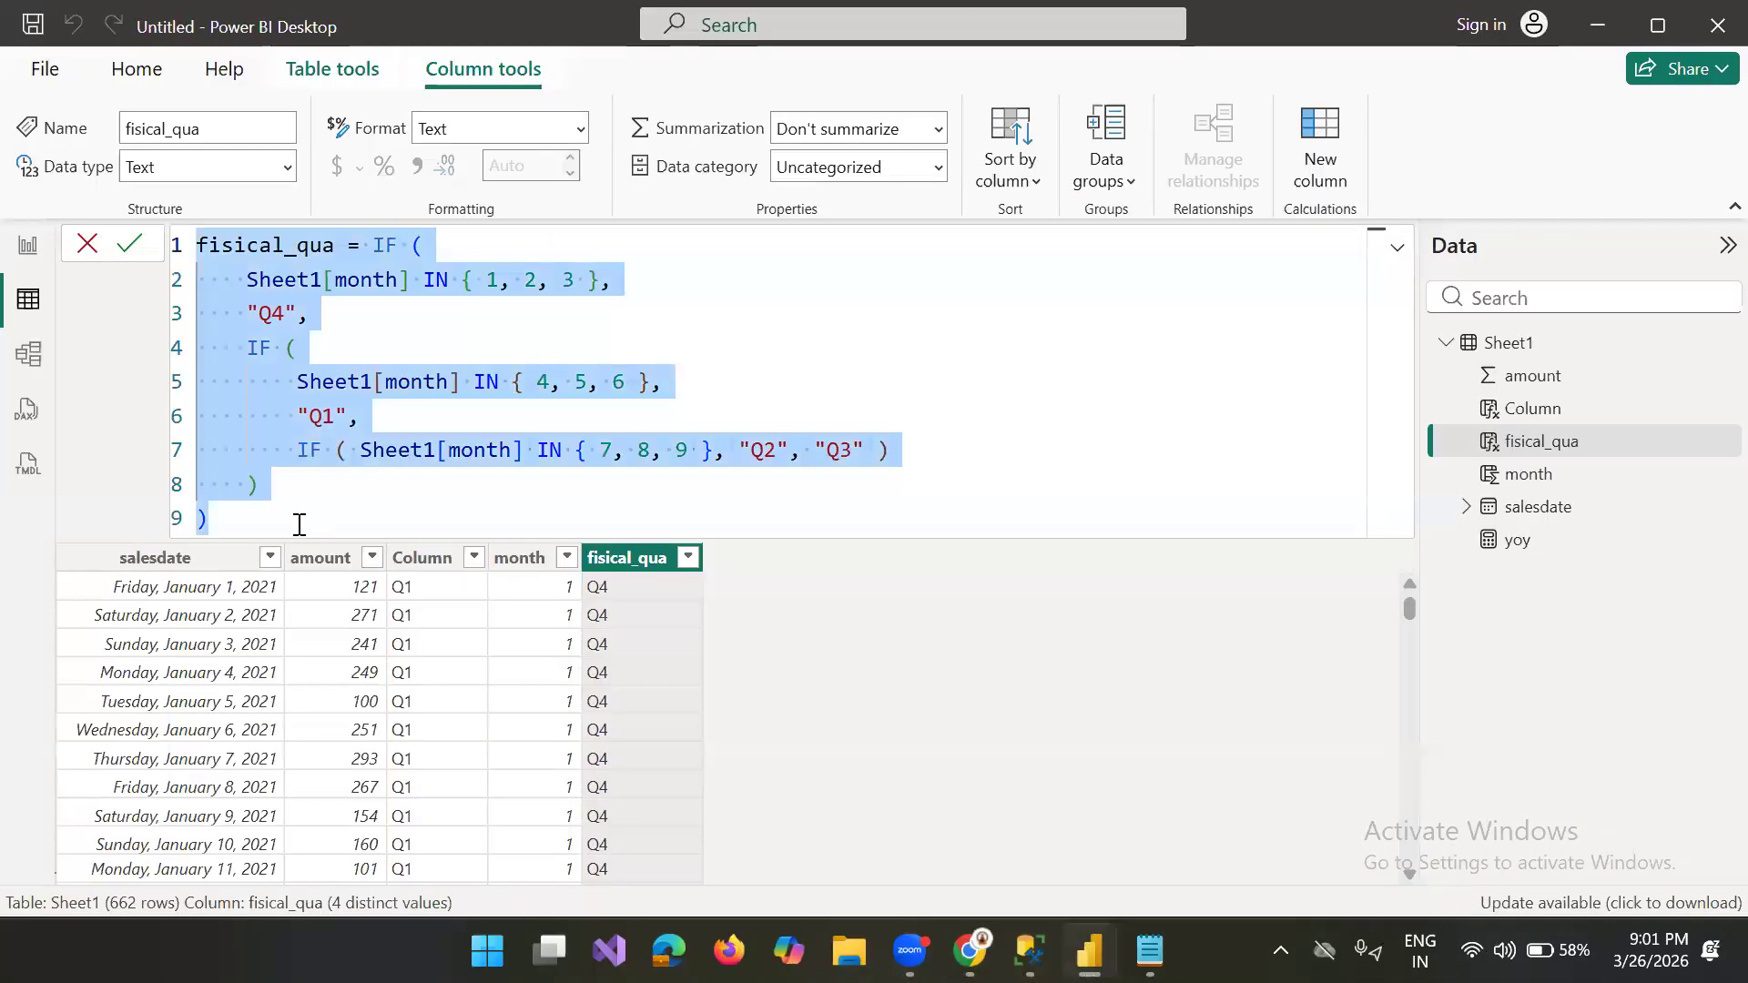
click(299, 524)
key(Return)
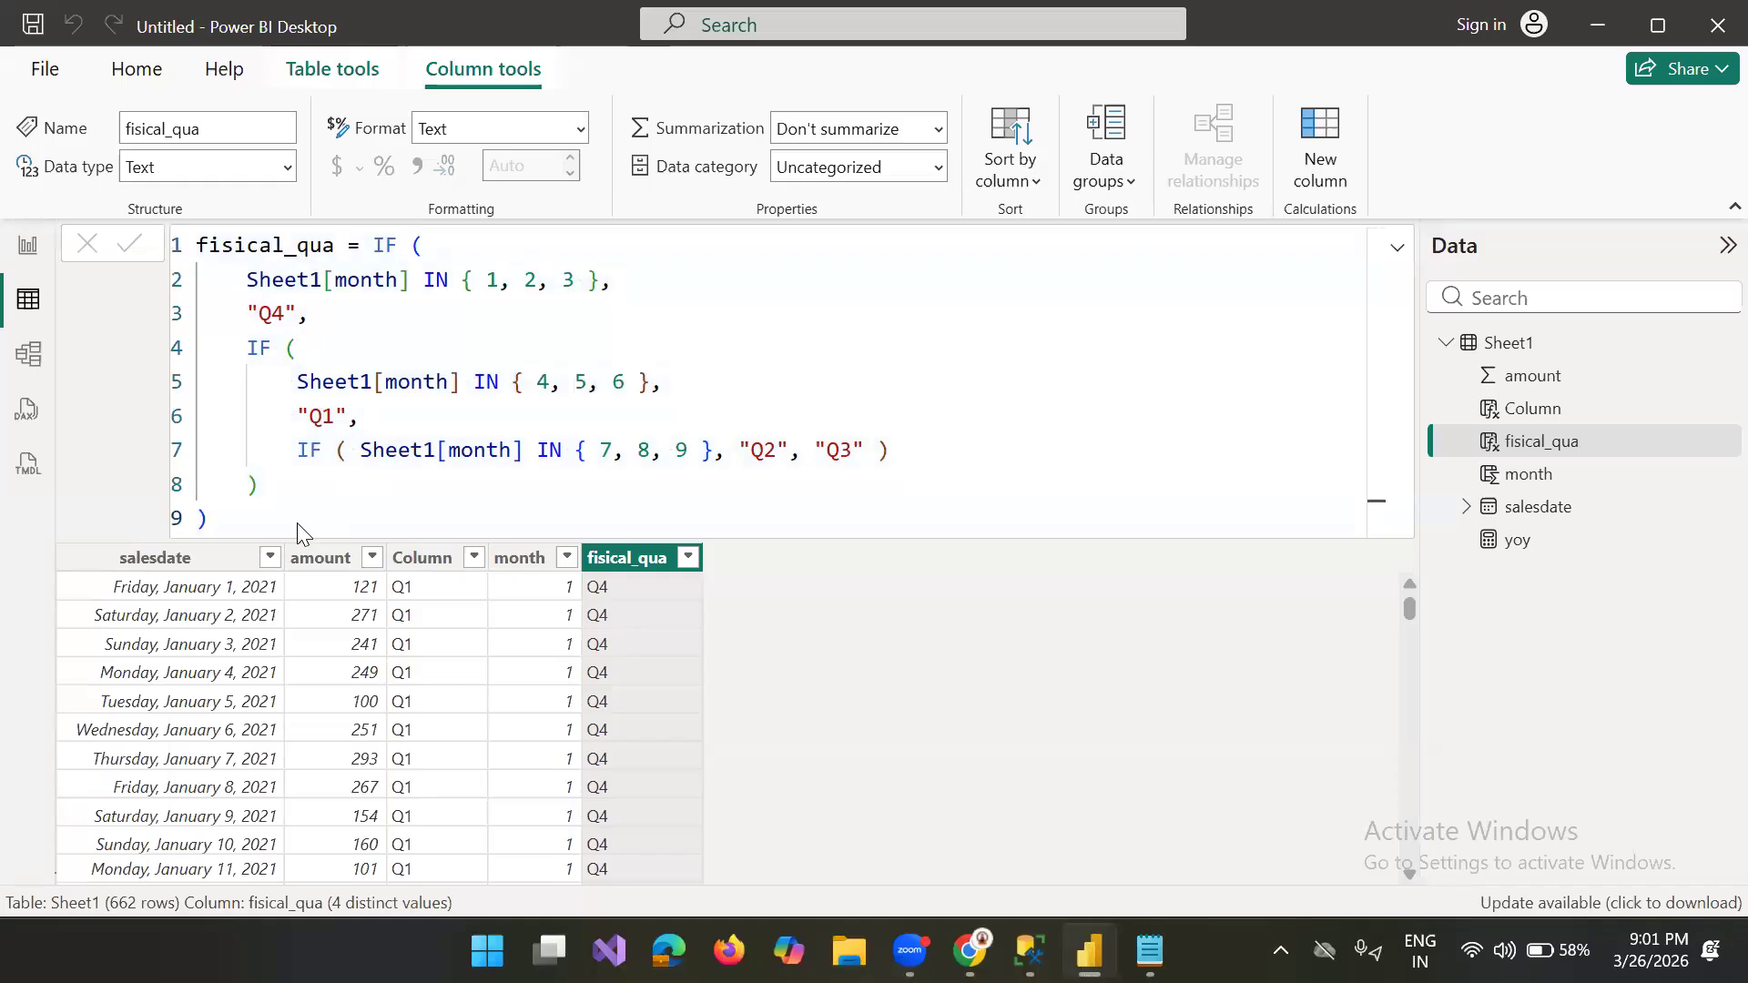
click(226, 521)
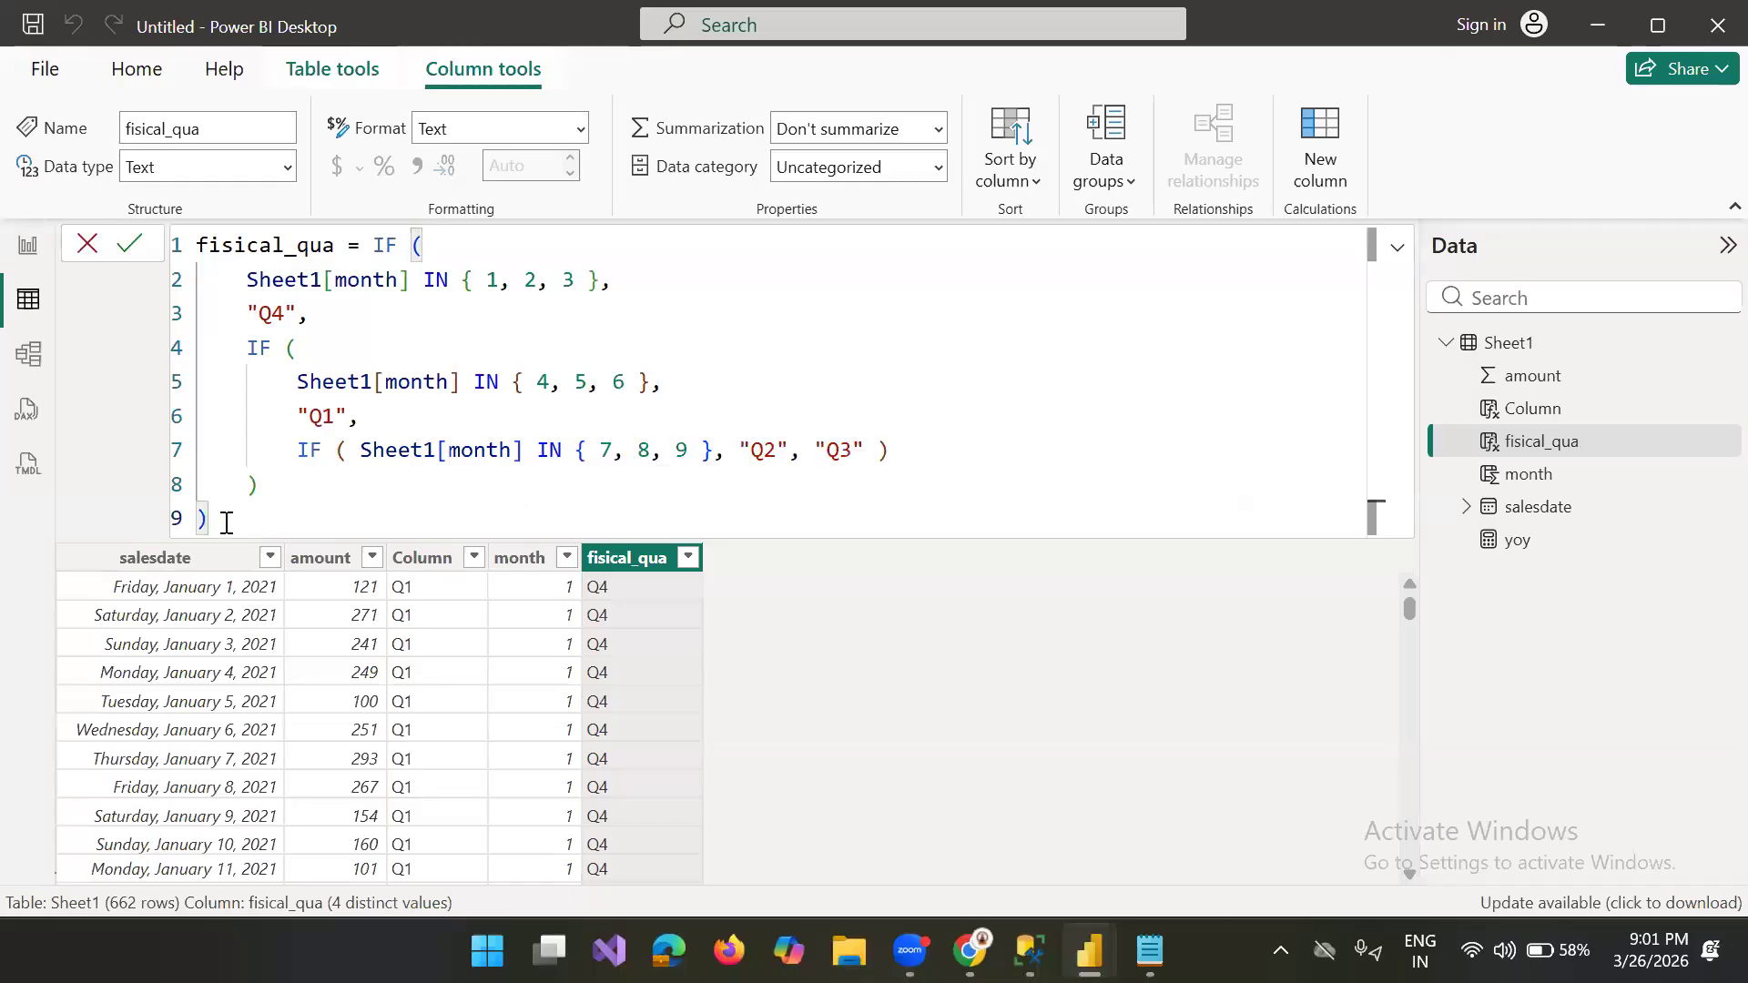
key(shift+Return)
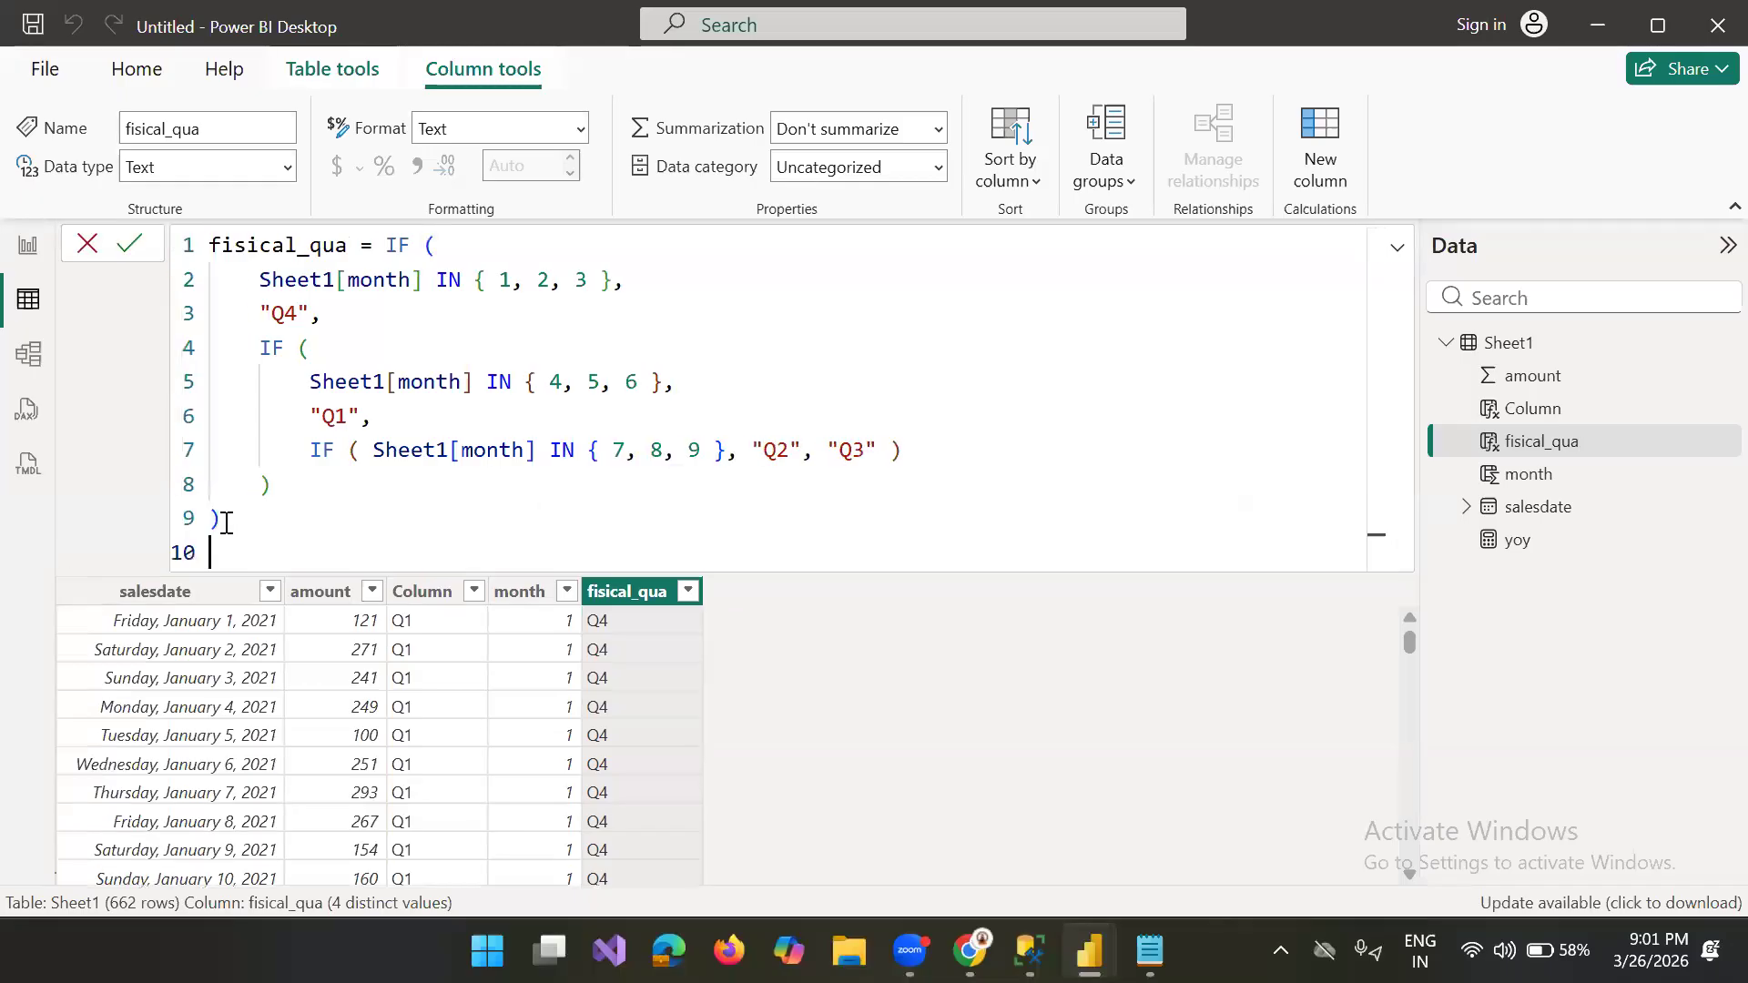
key(ctrl+v)
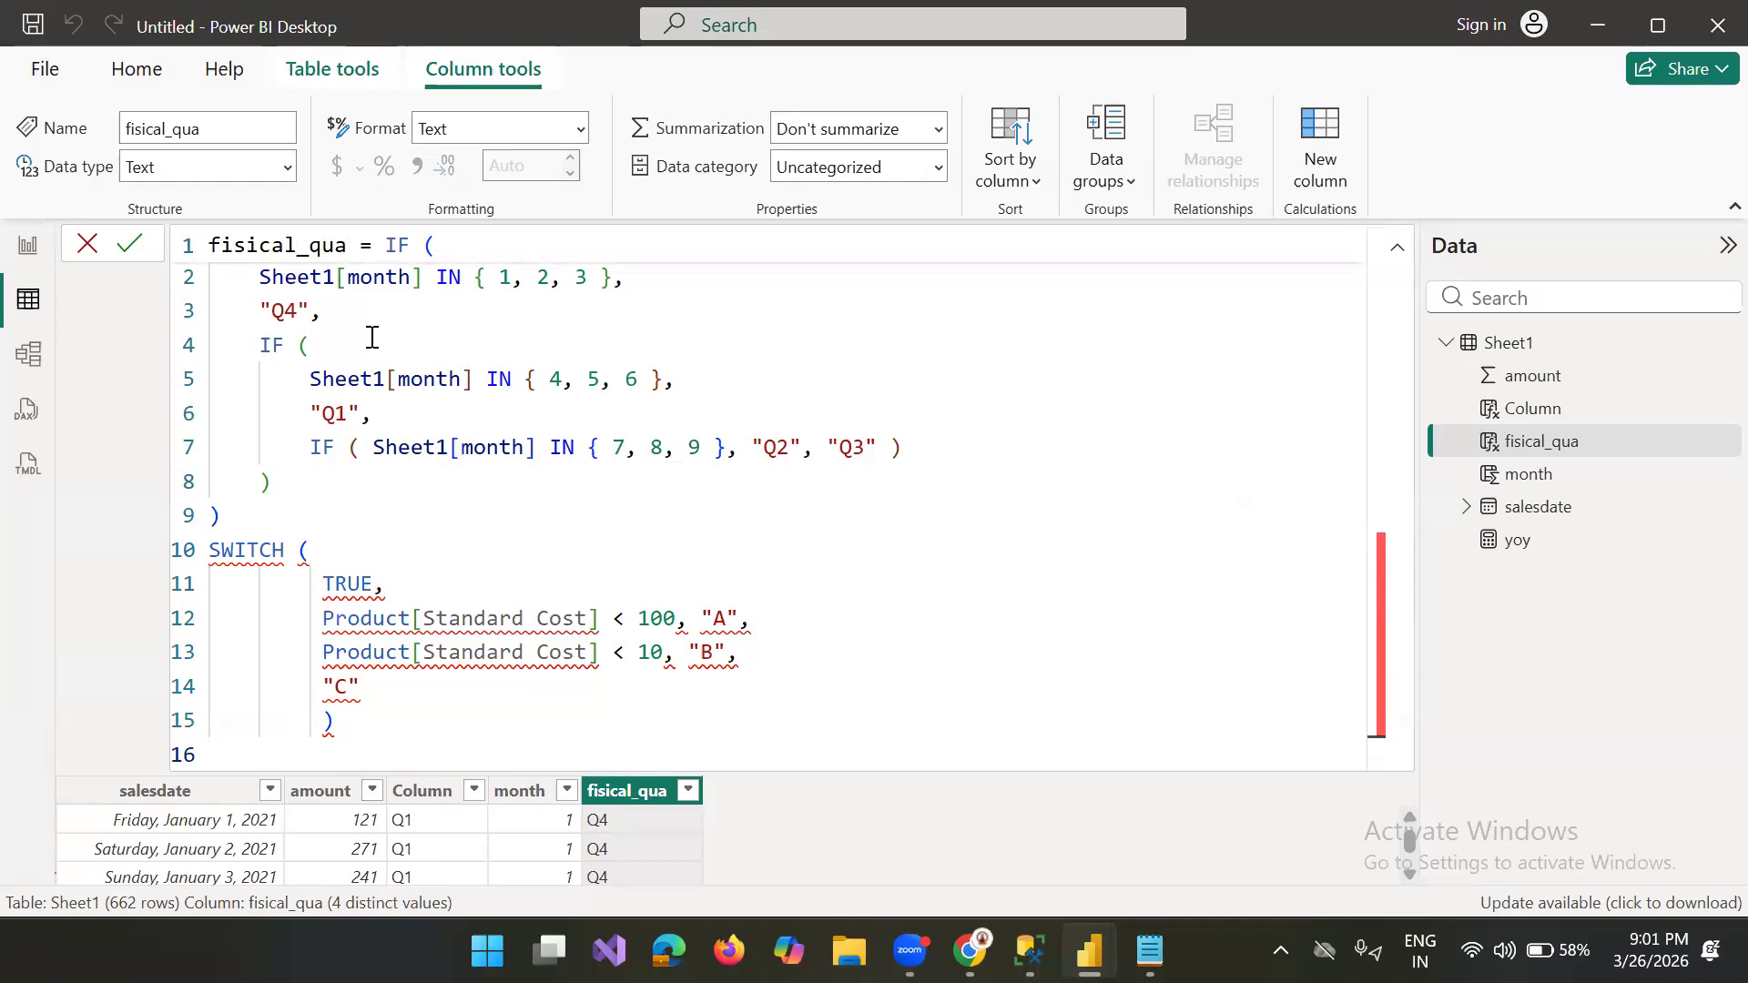
Step: Comment out all lines of the nested IF, from the fisical_qua line through its final closing parenthesis
click(266, 288)
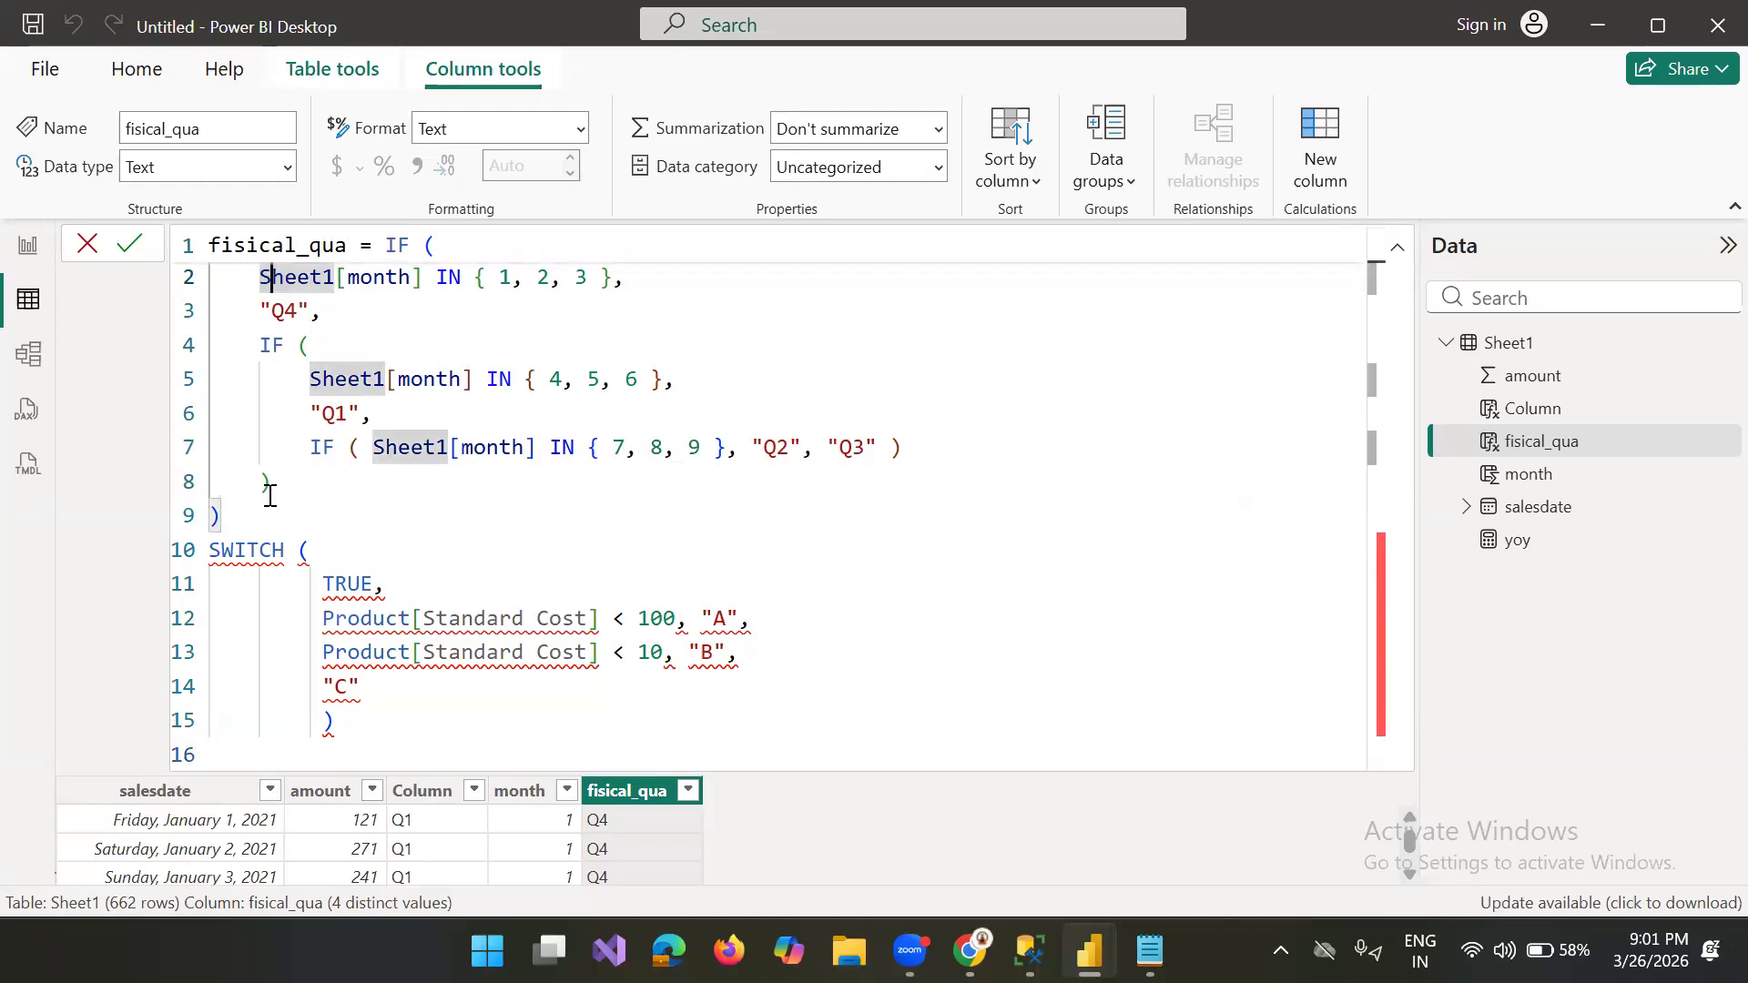
drag(228, 515, 386, 247)
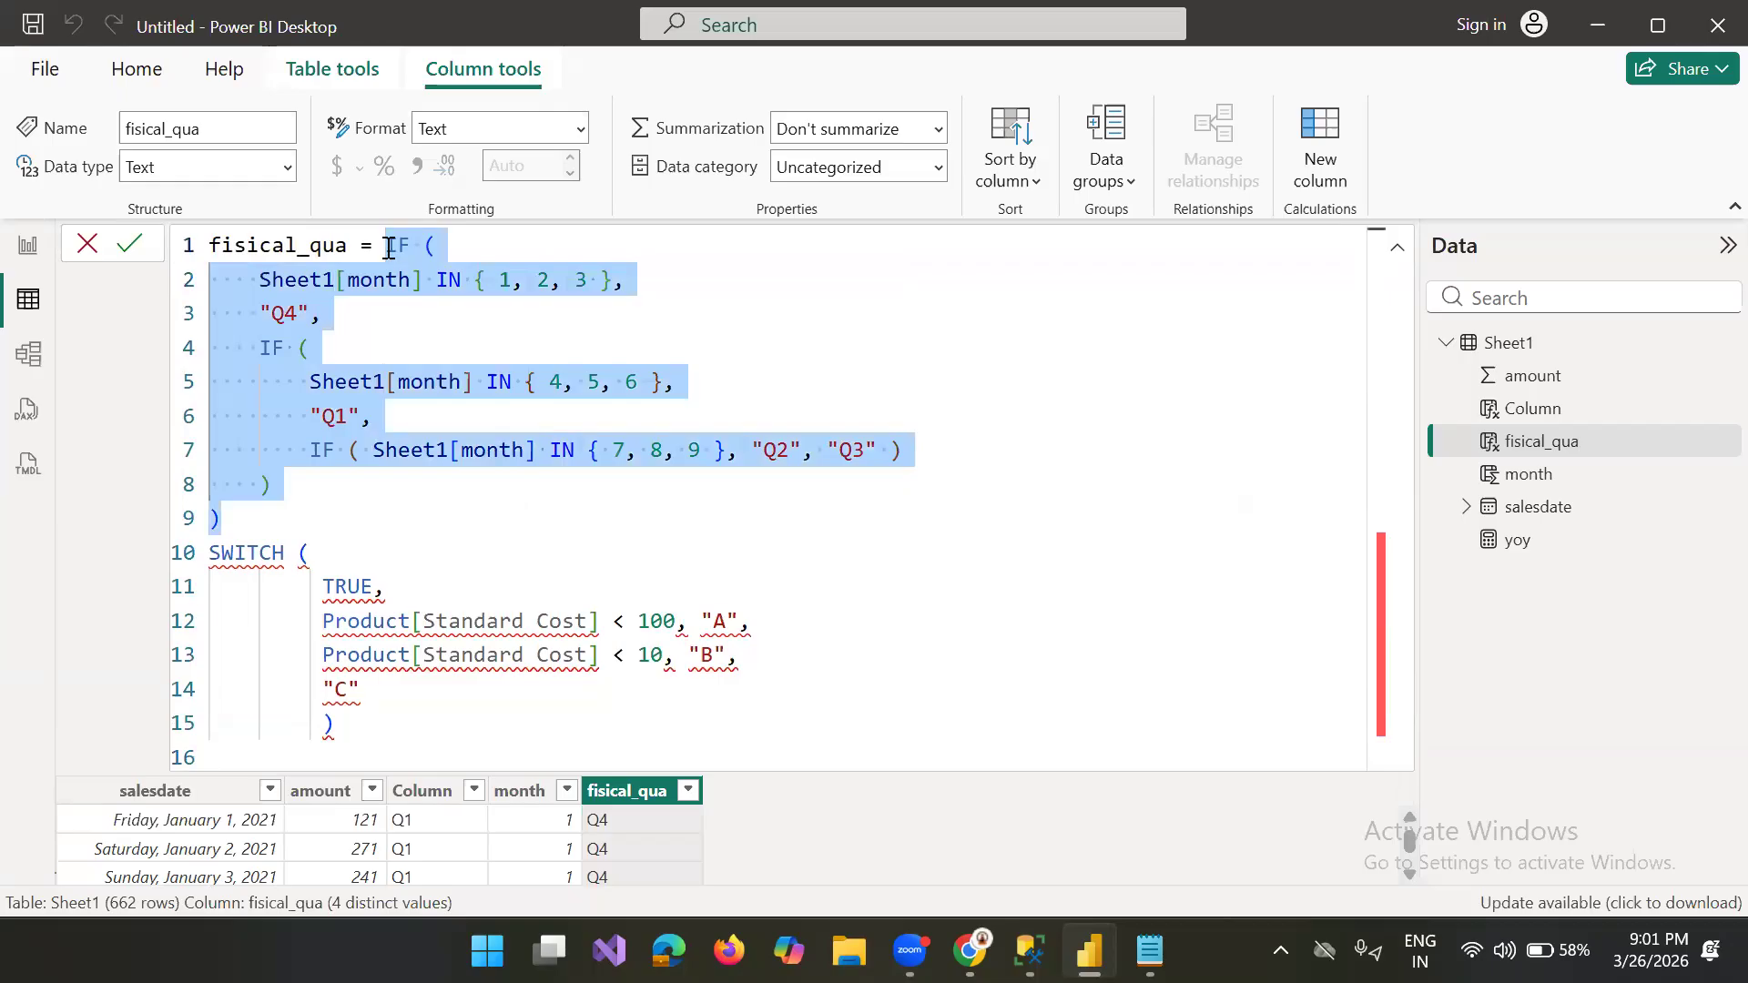
key(ctrl+slash)
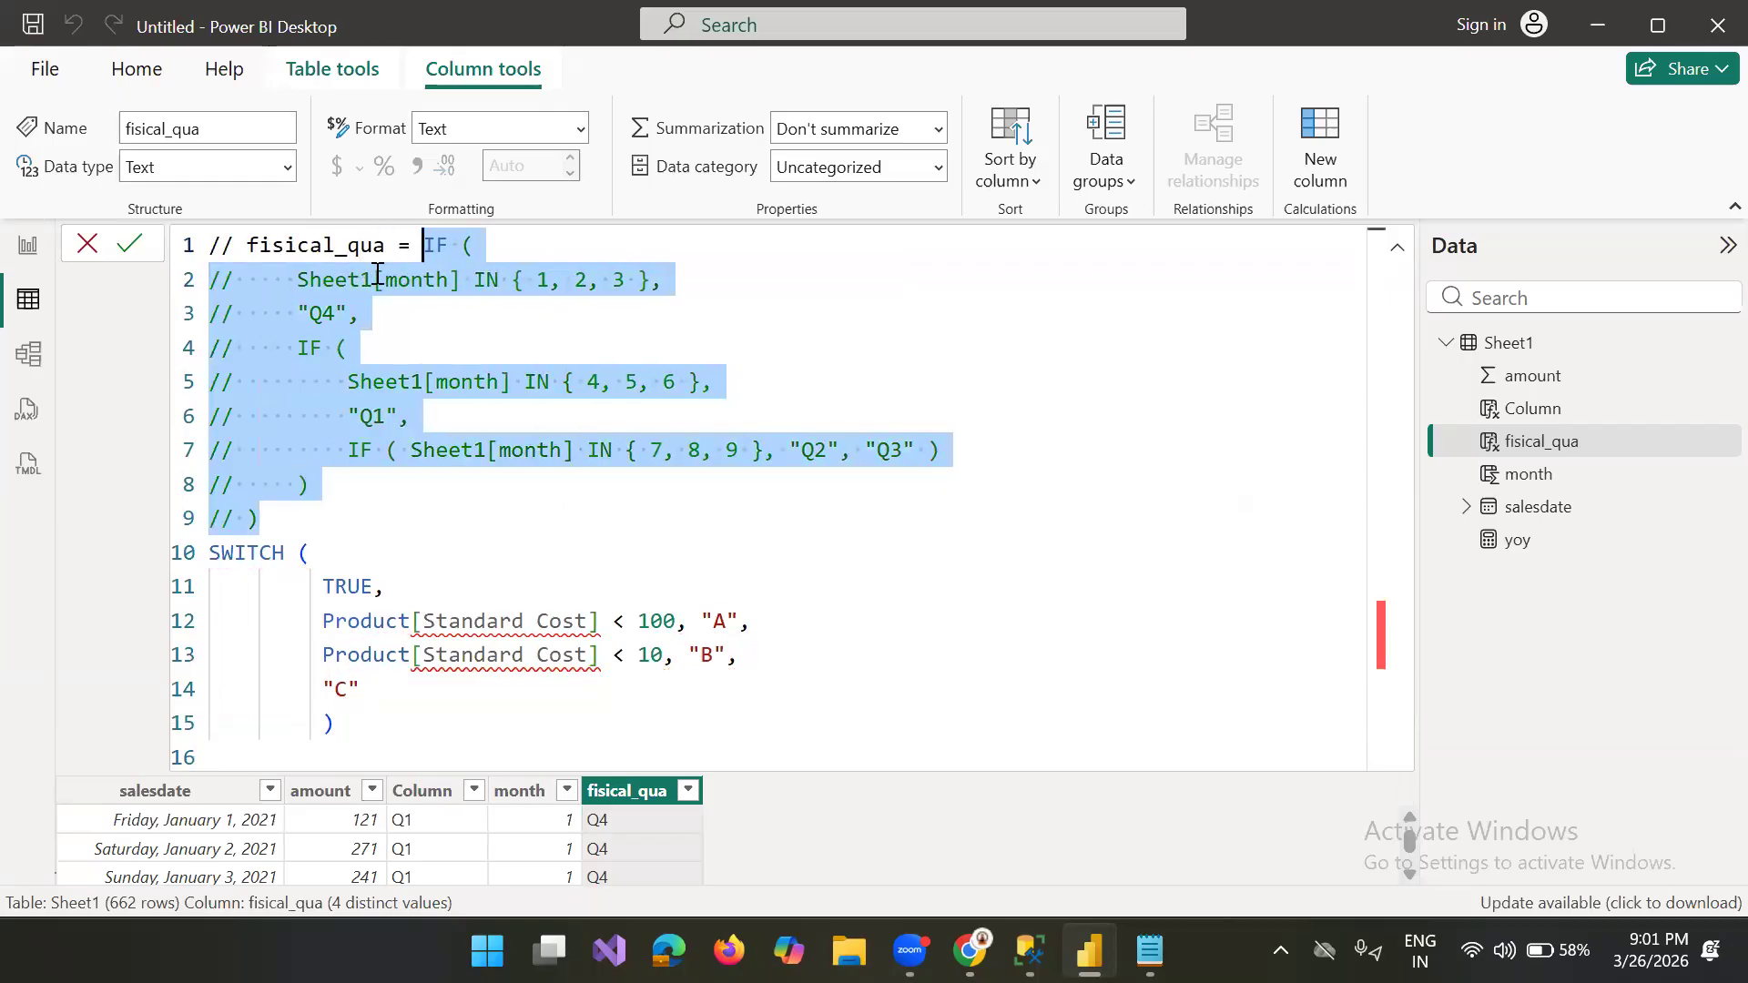
Step: Copy the column name from the commented first line and add "fisical_qua =" on its own line above SWITCH
drag(399, 258, 251, 255)
key(ctrl+c)
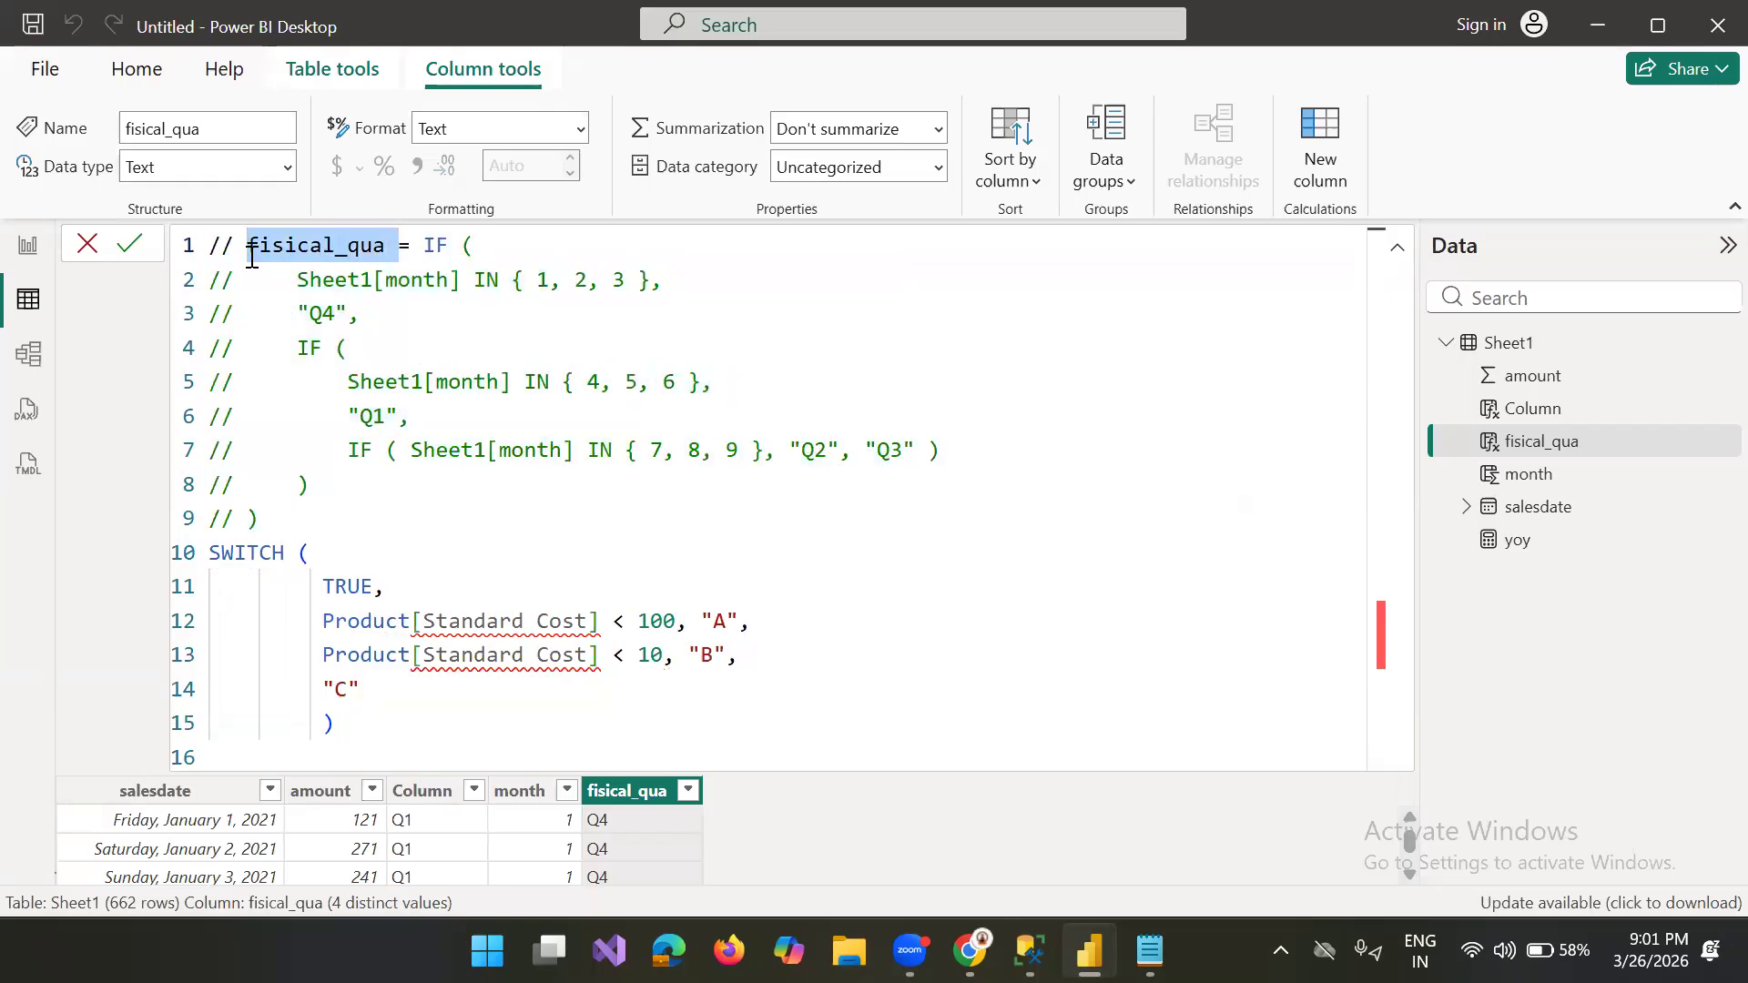
click(306, 526)
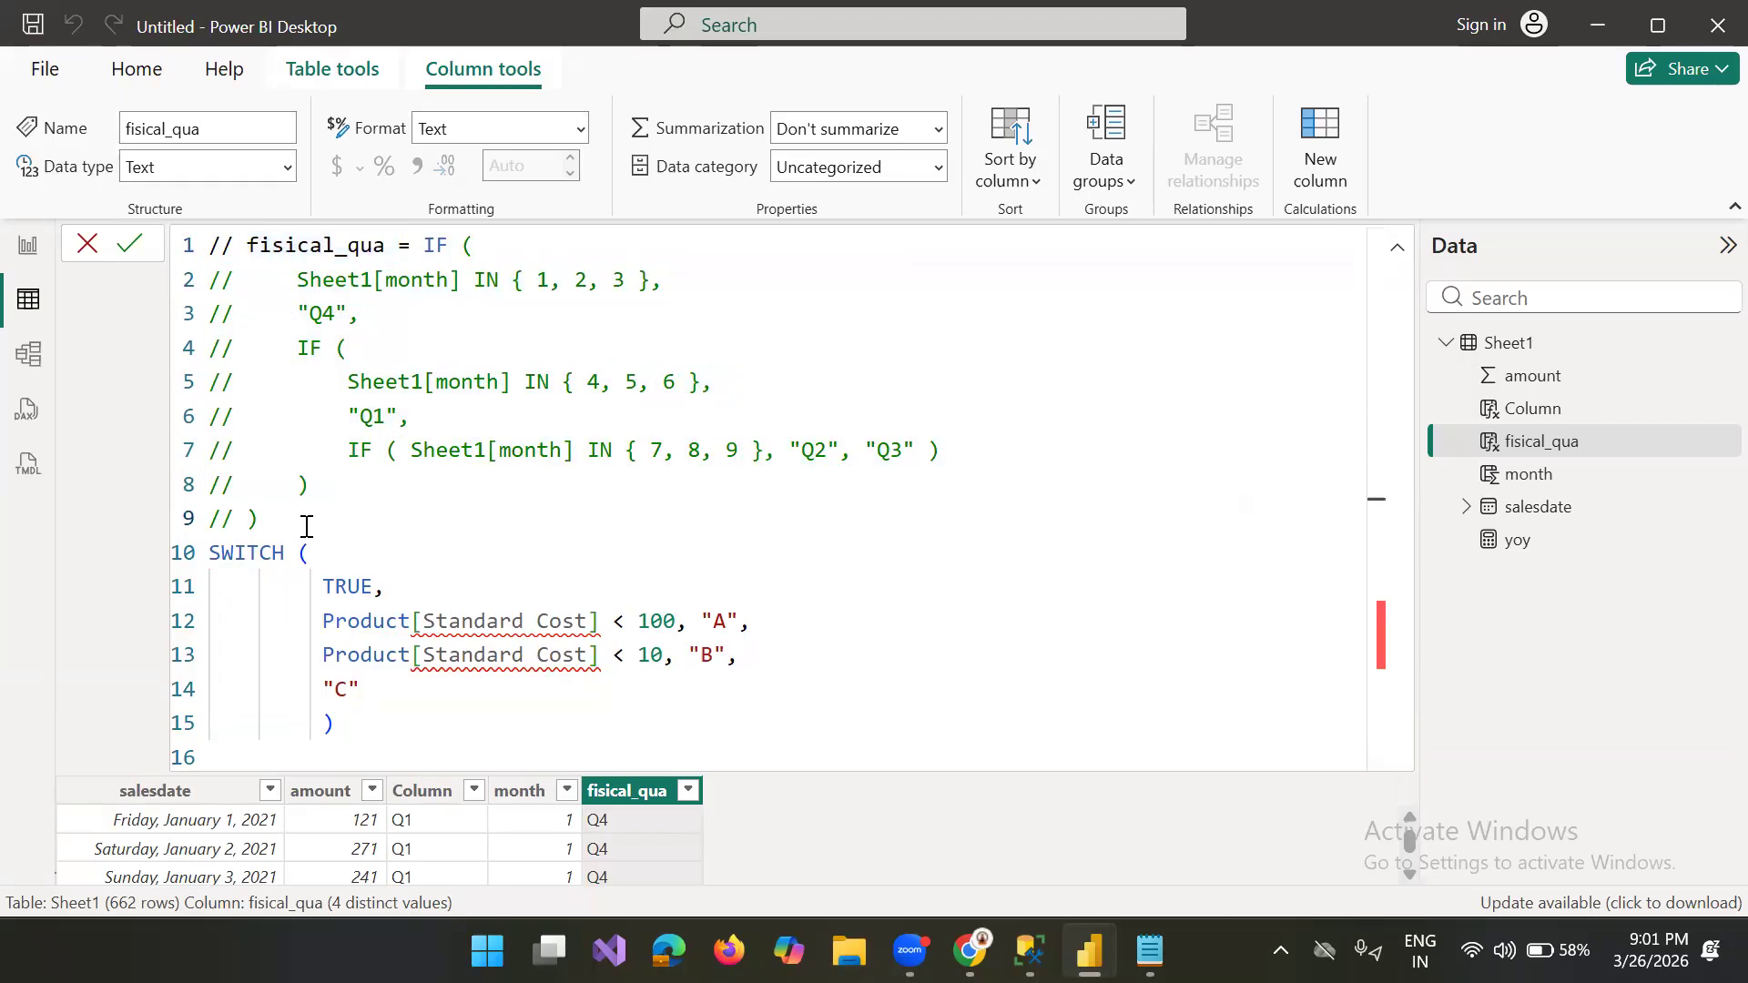
key(Return)
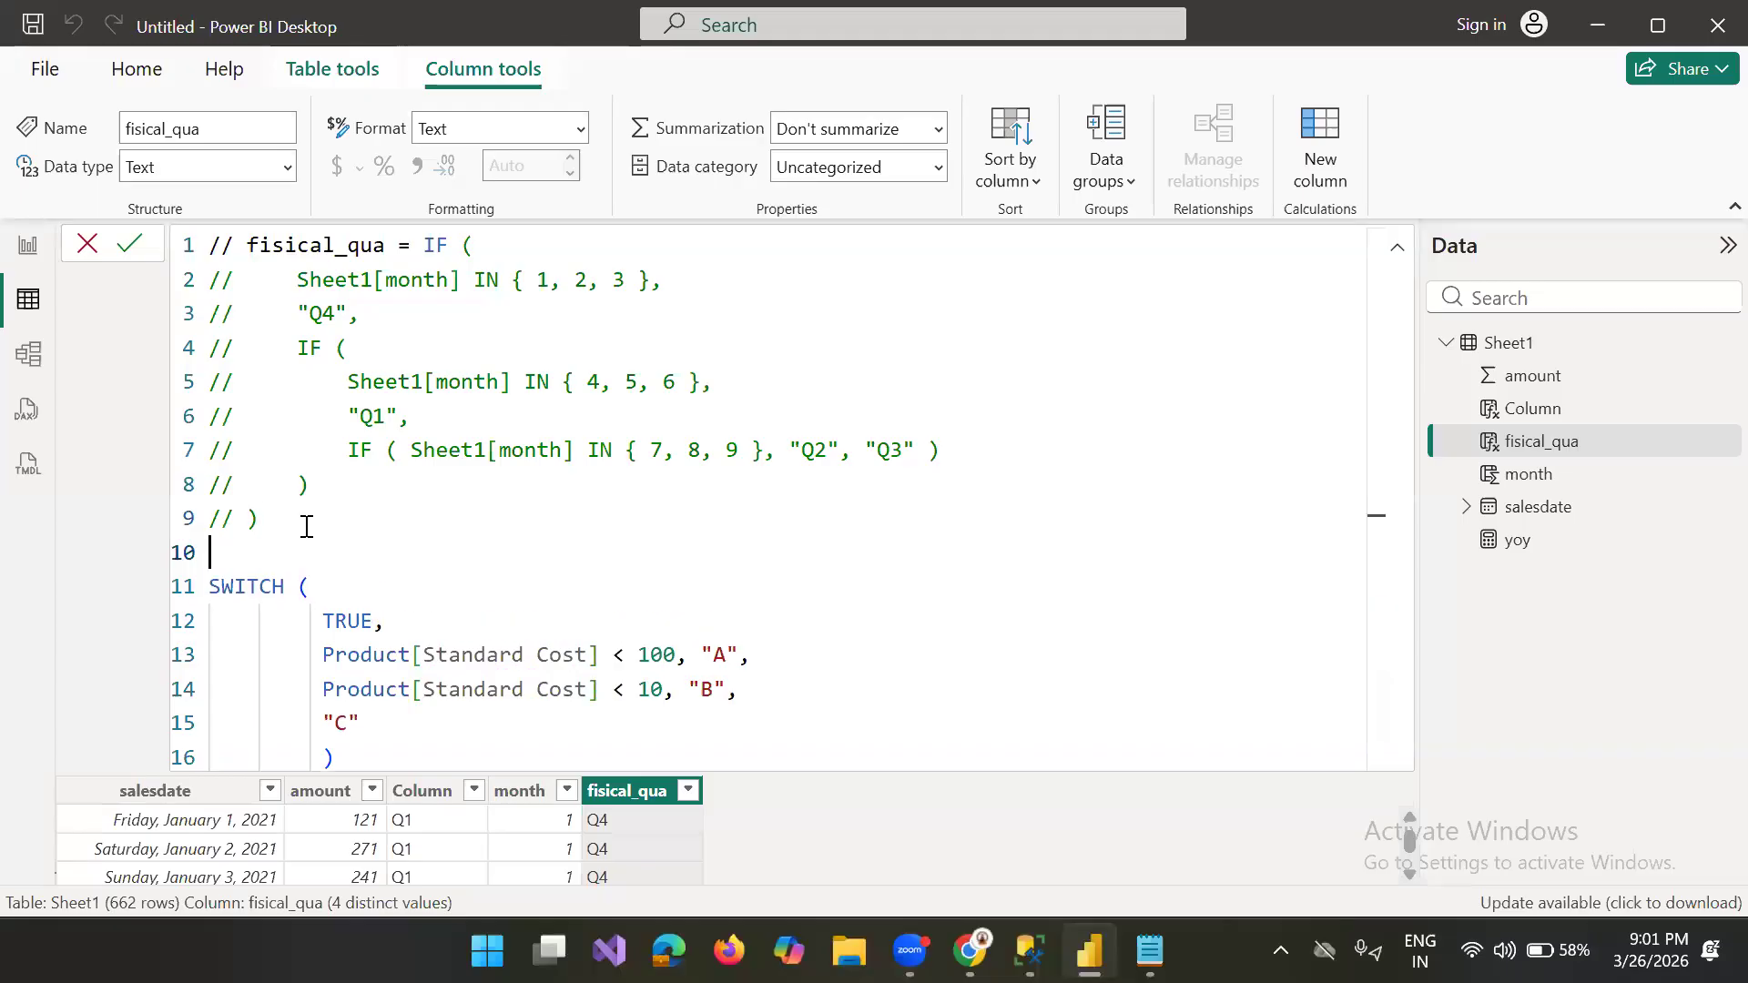
key(ctrl+v)
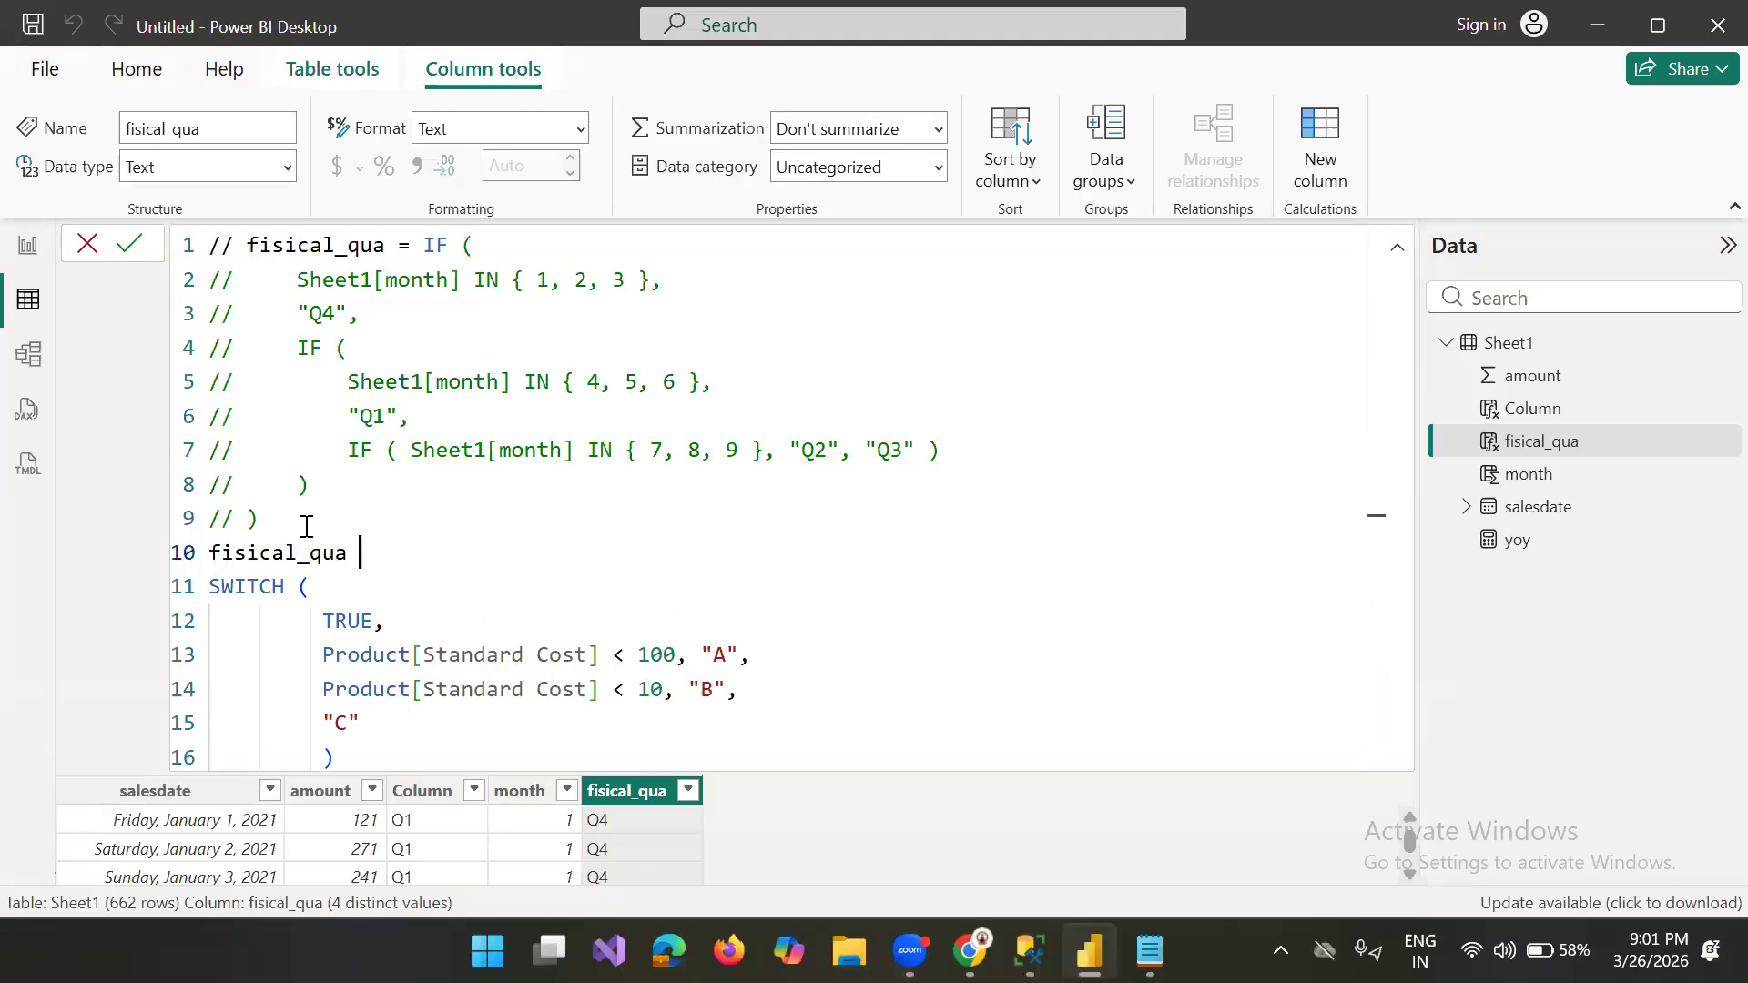
text(=)
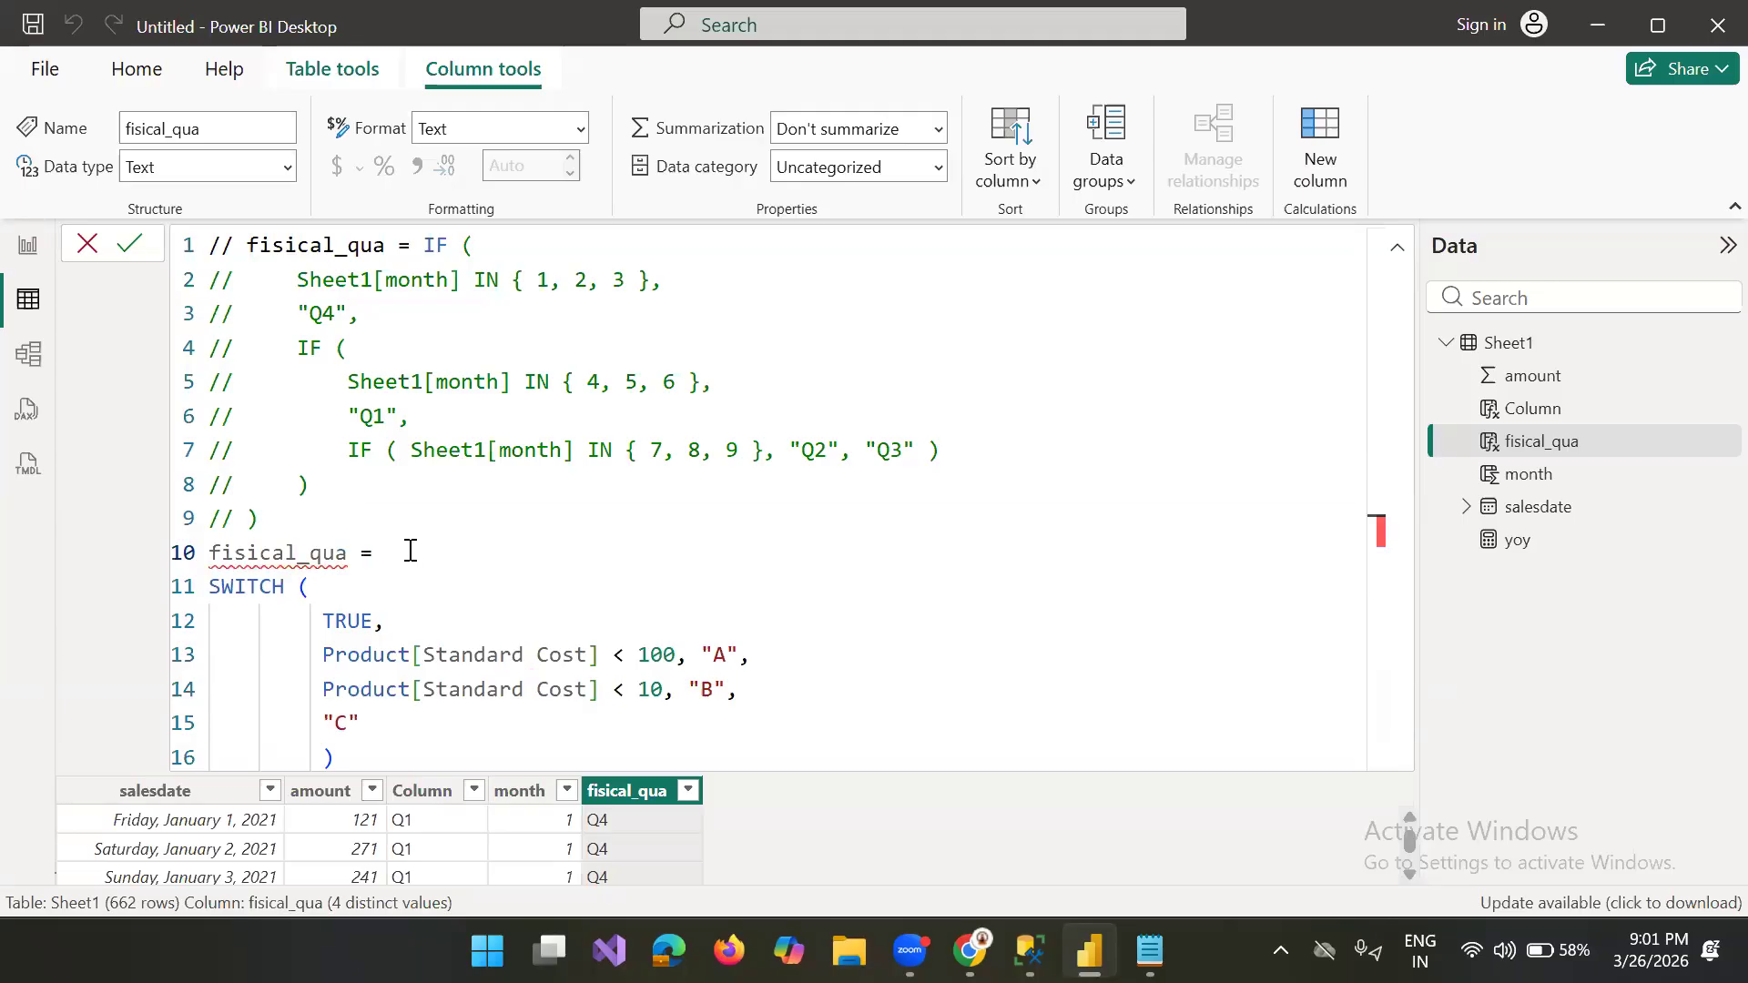
Step: Break the first formula line before IF and uncomment its "fisical_qua =" part
drag(298, 518, 129, 234)
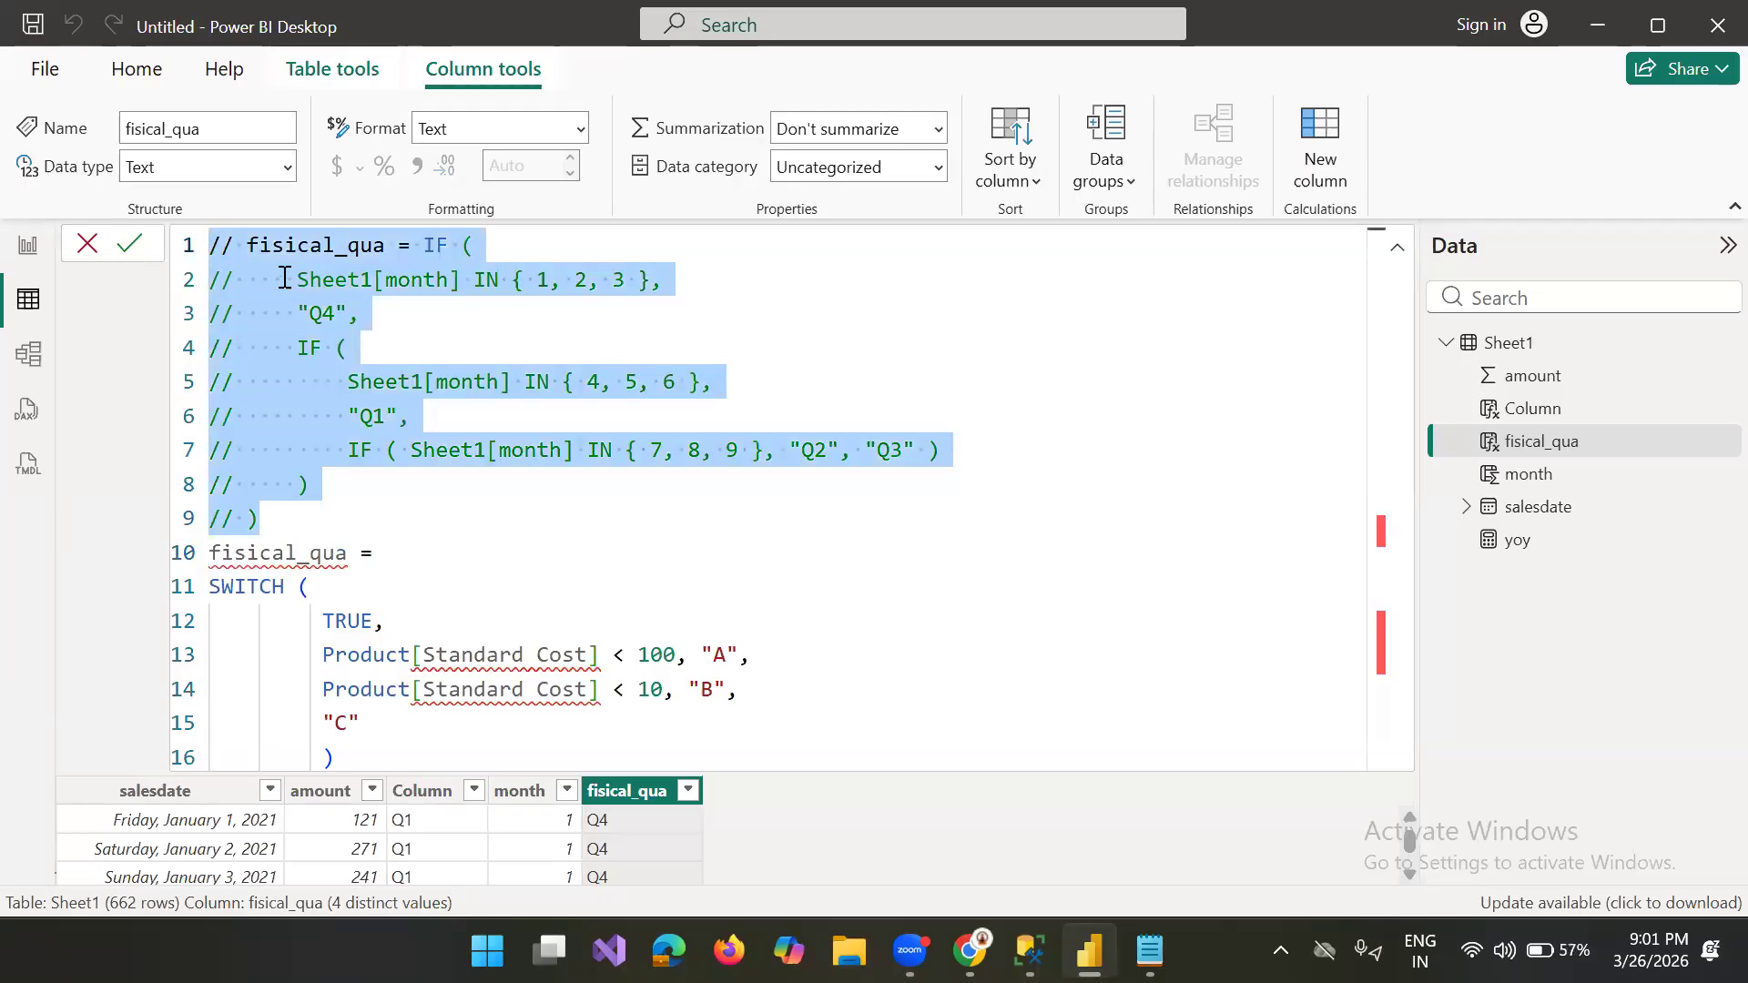
click(426, 247)
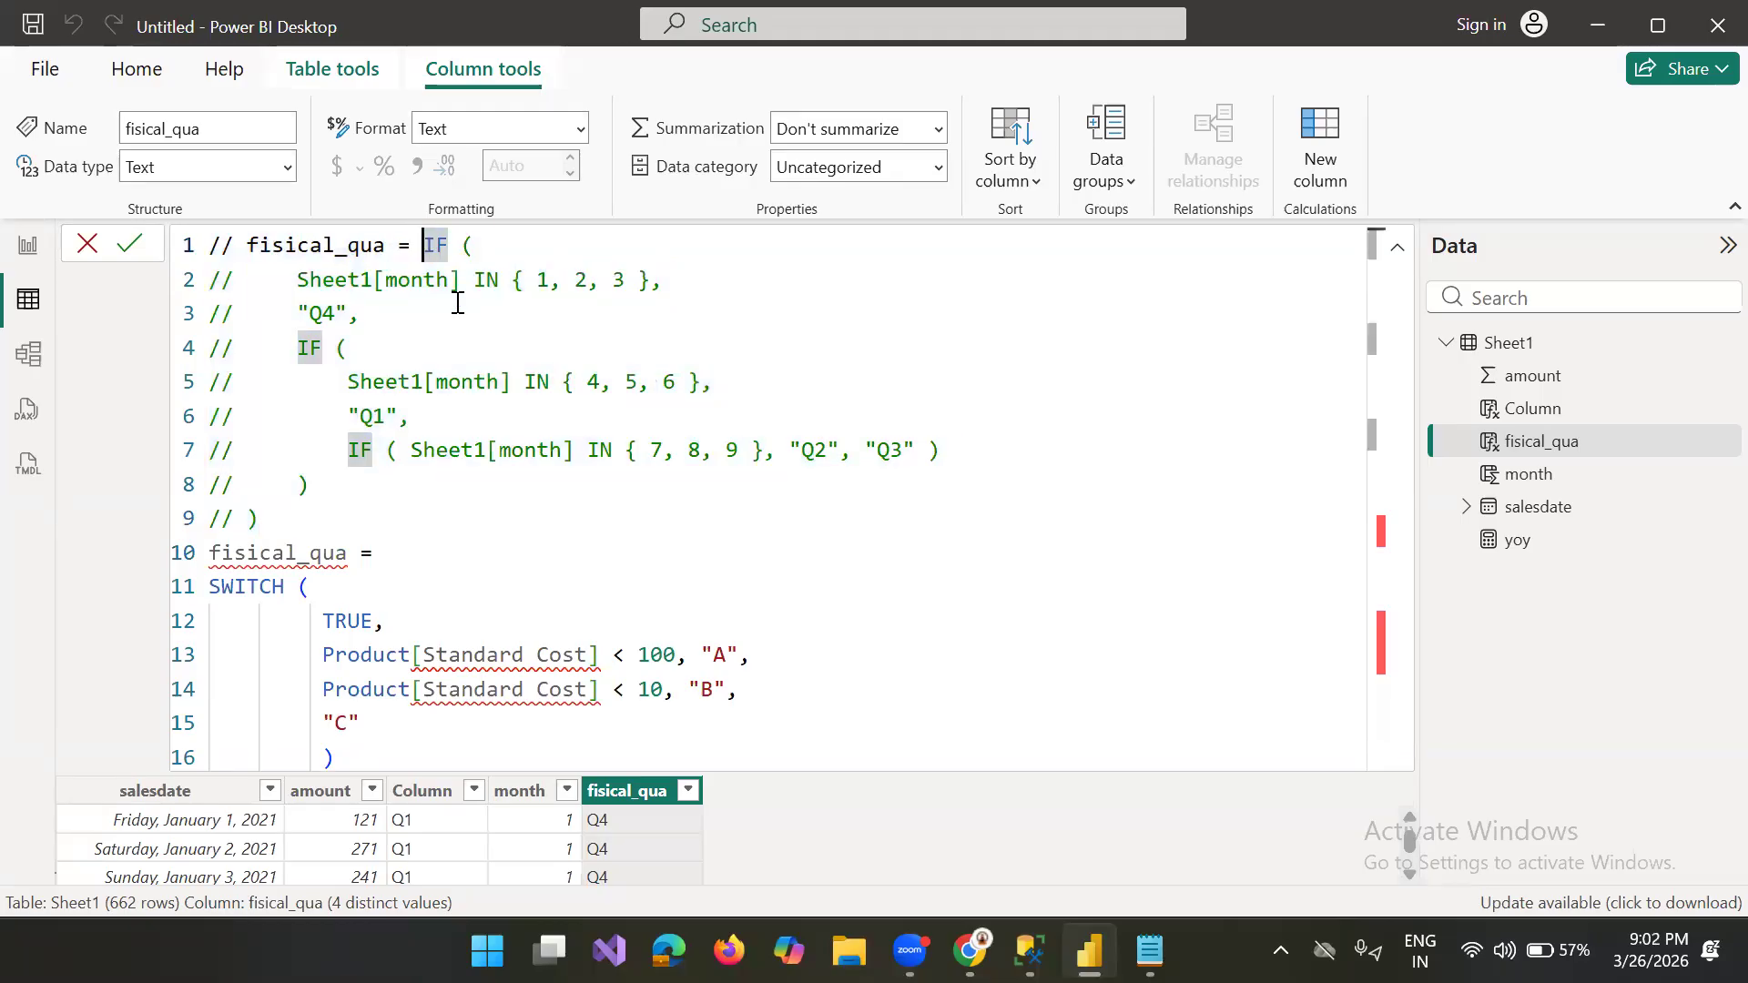
key(Return)
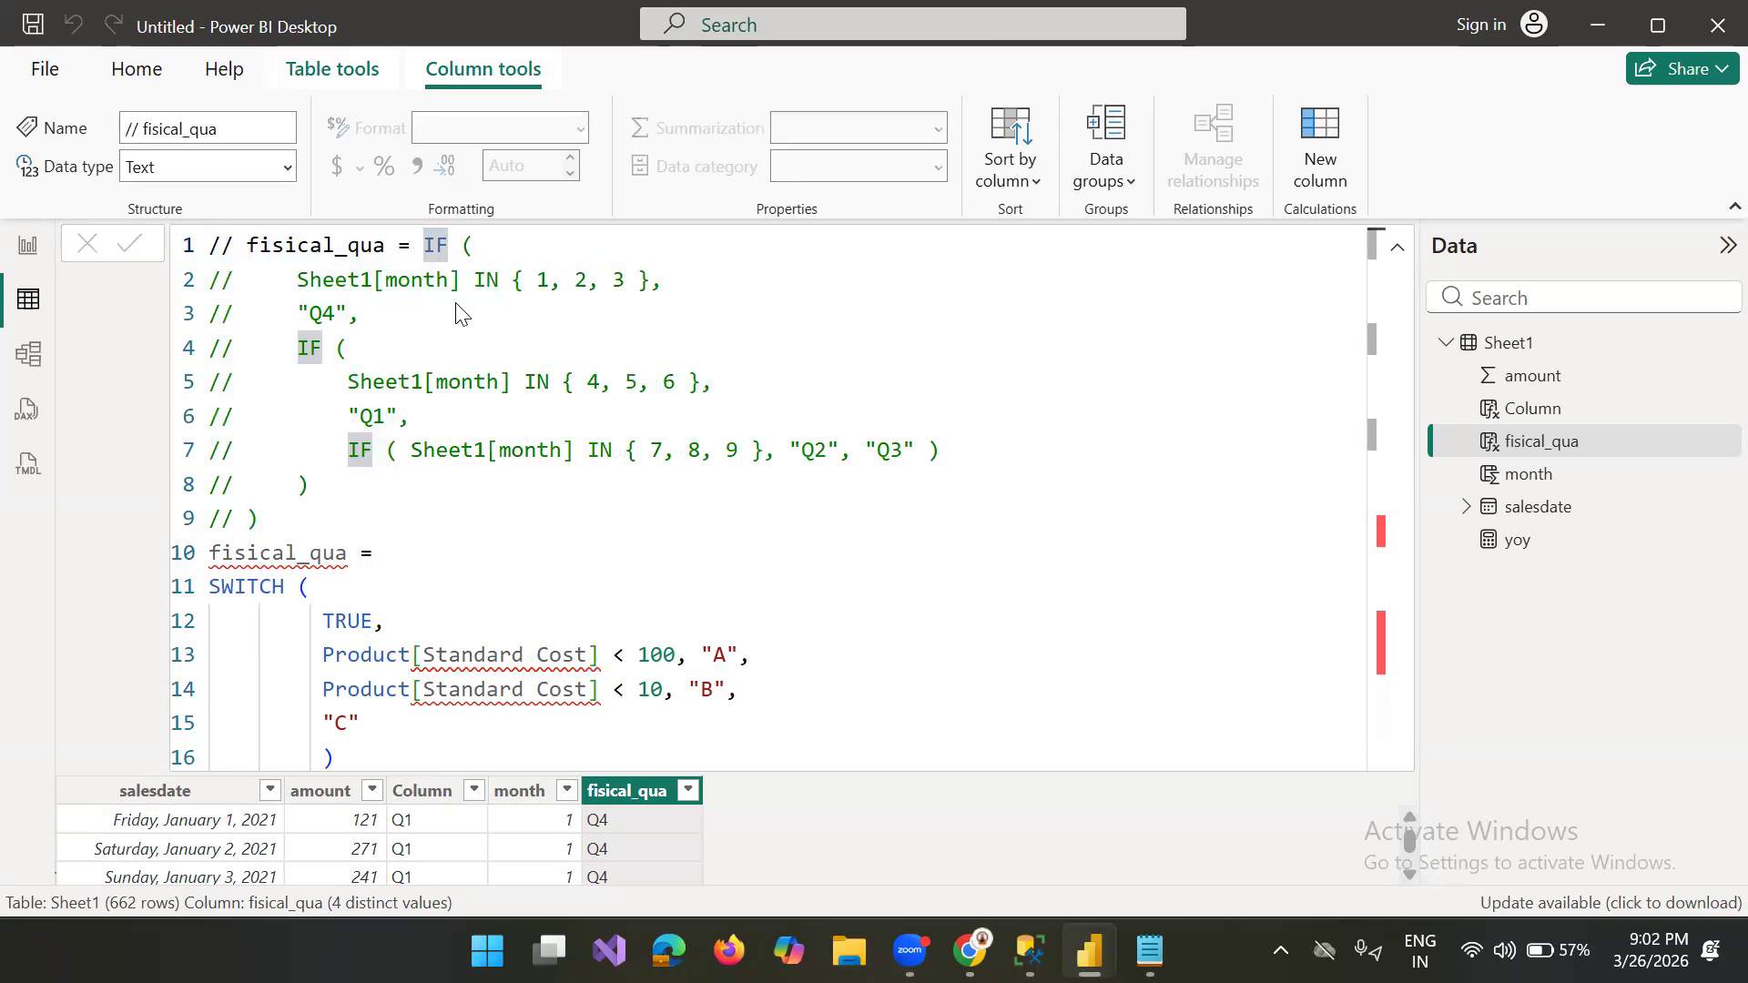
click(433, 249)
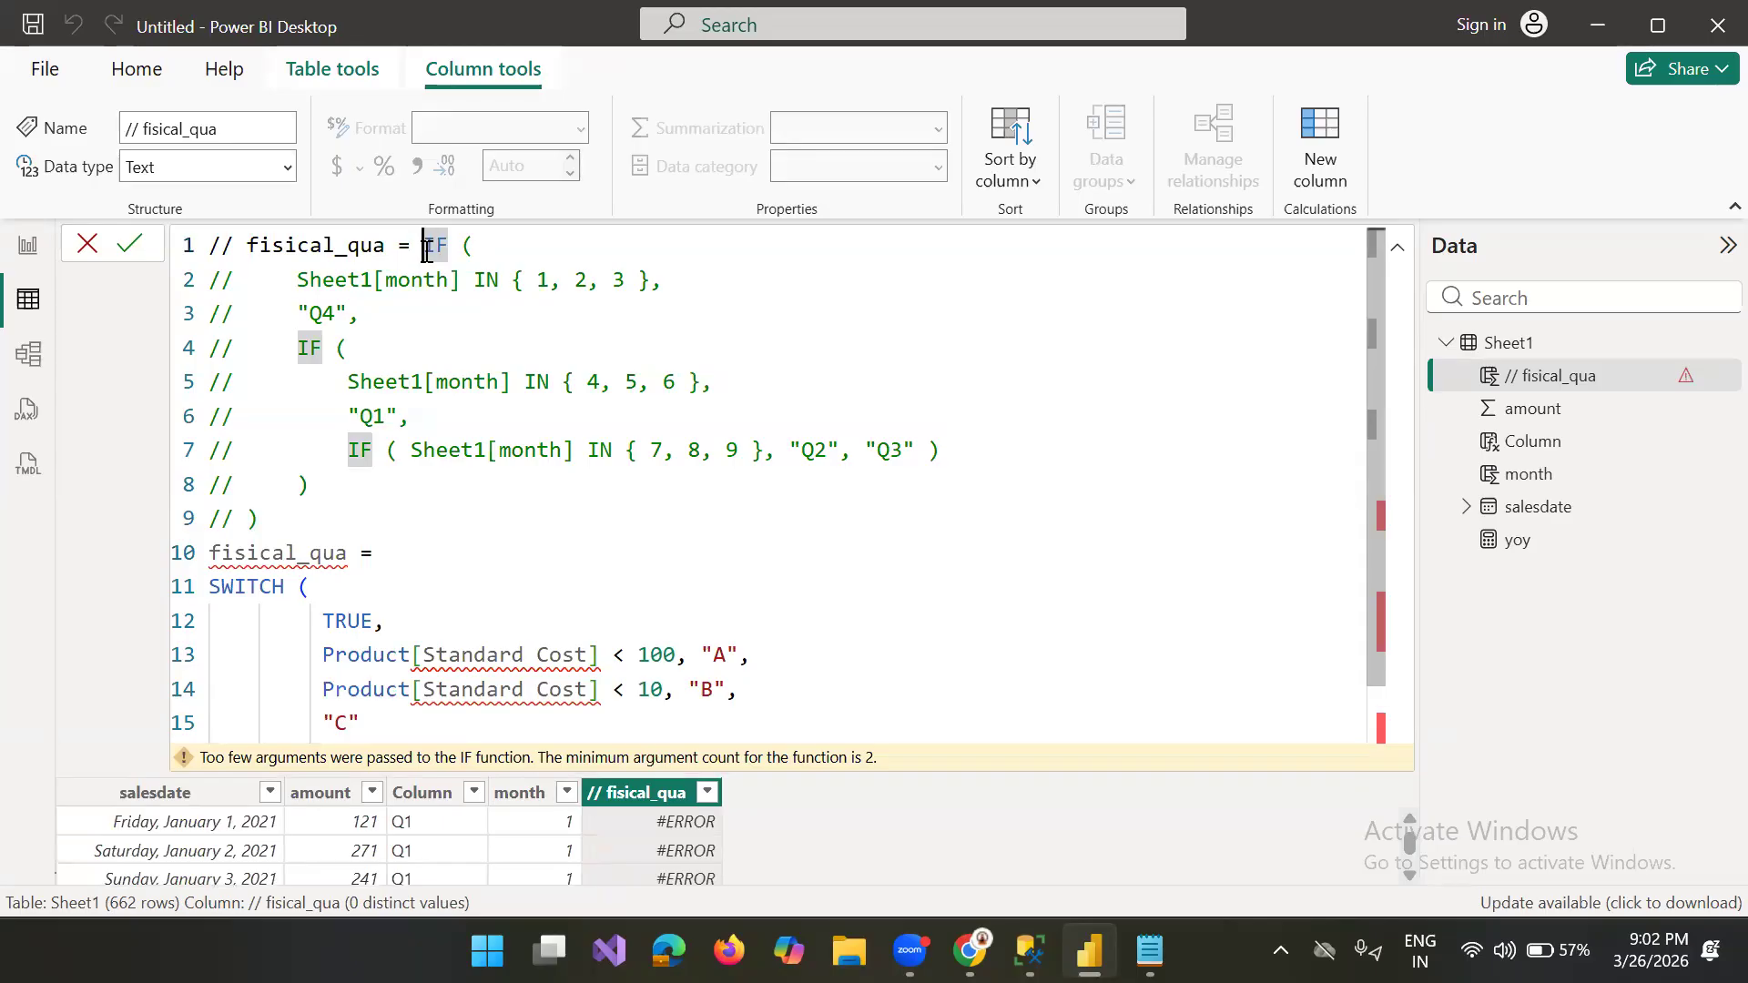
key(Return)
click(241, 242)
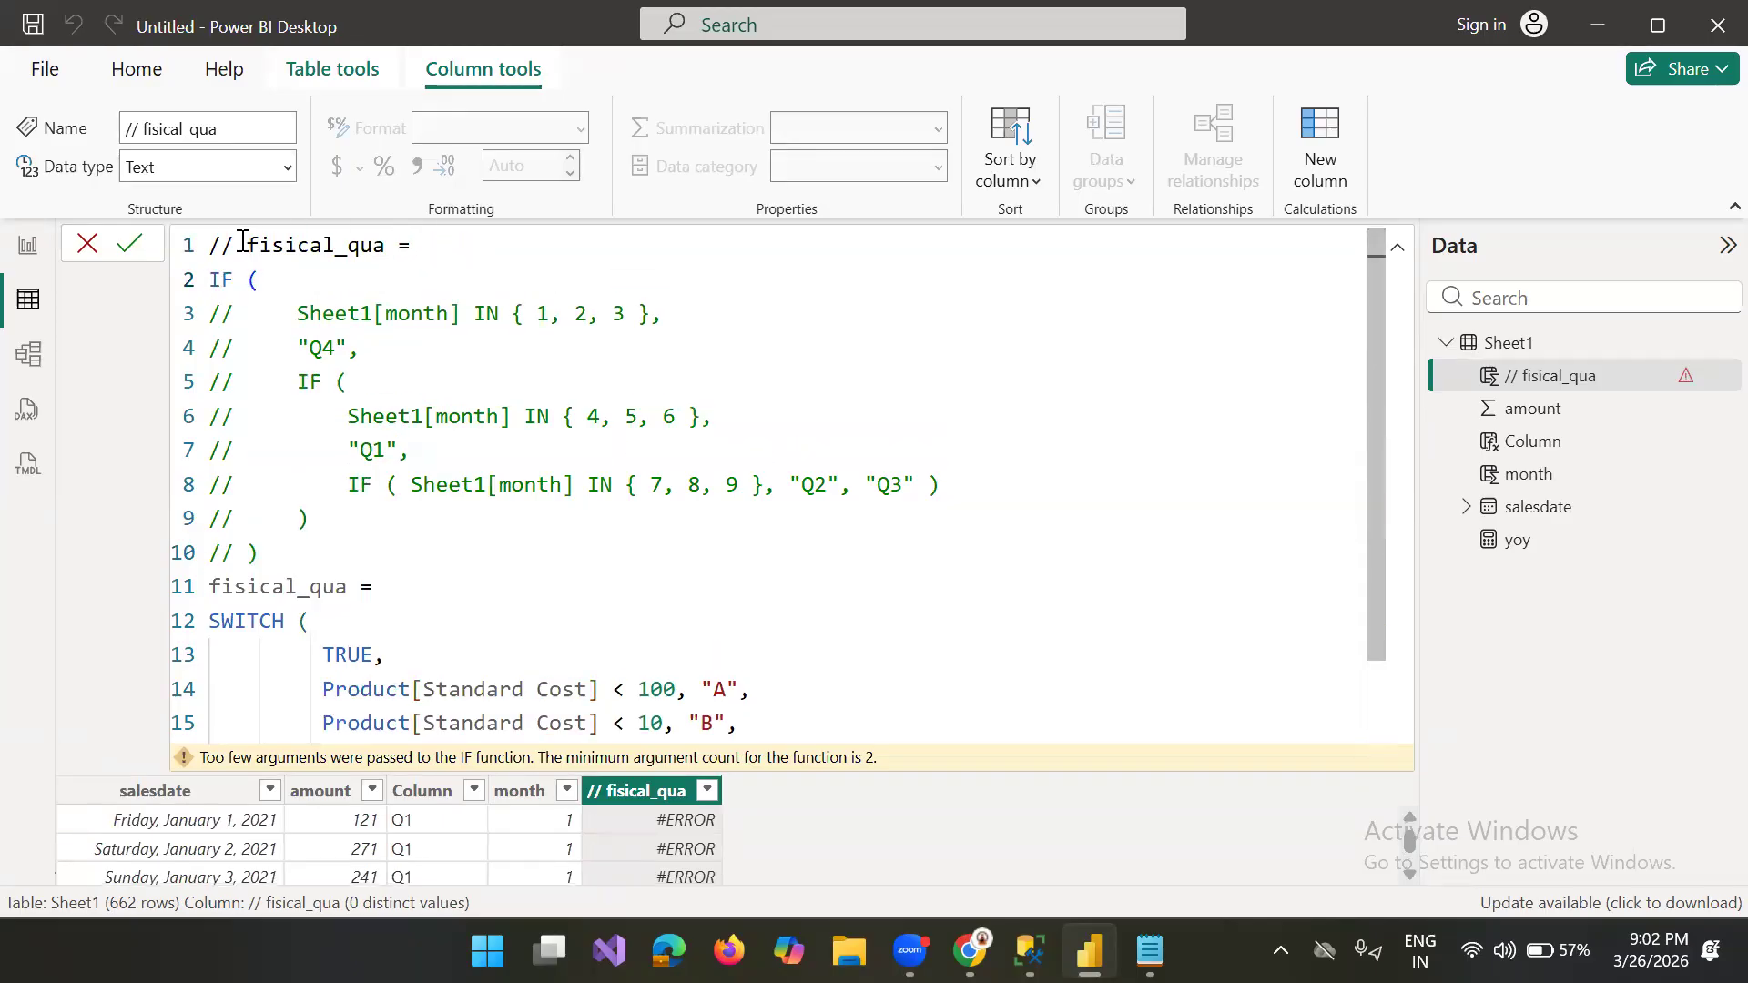
key(BackSpace)
key(BackSpace)
key(BackSpace)
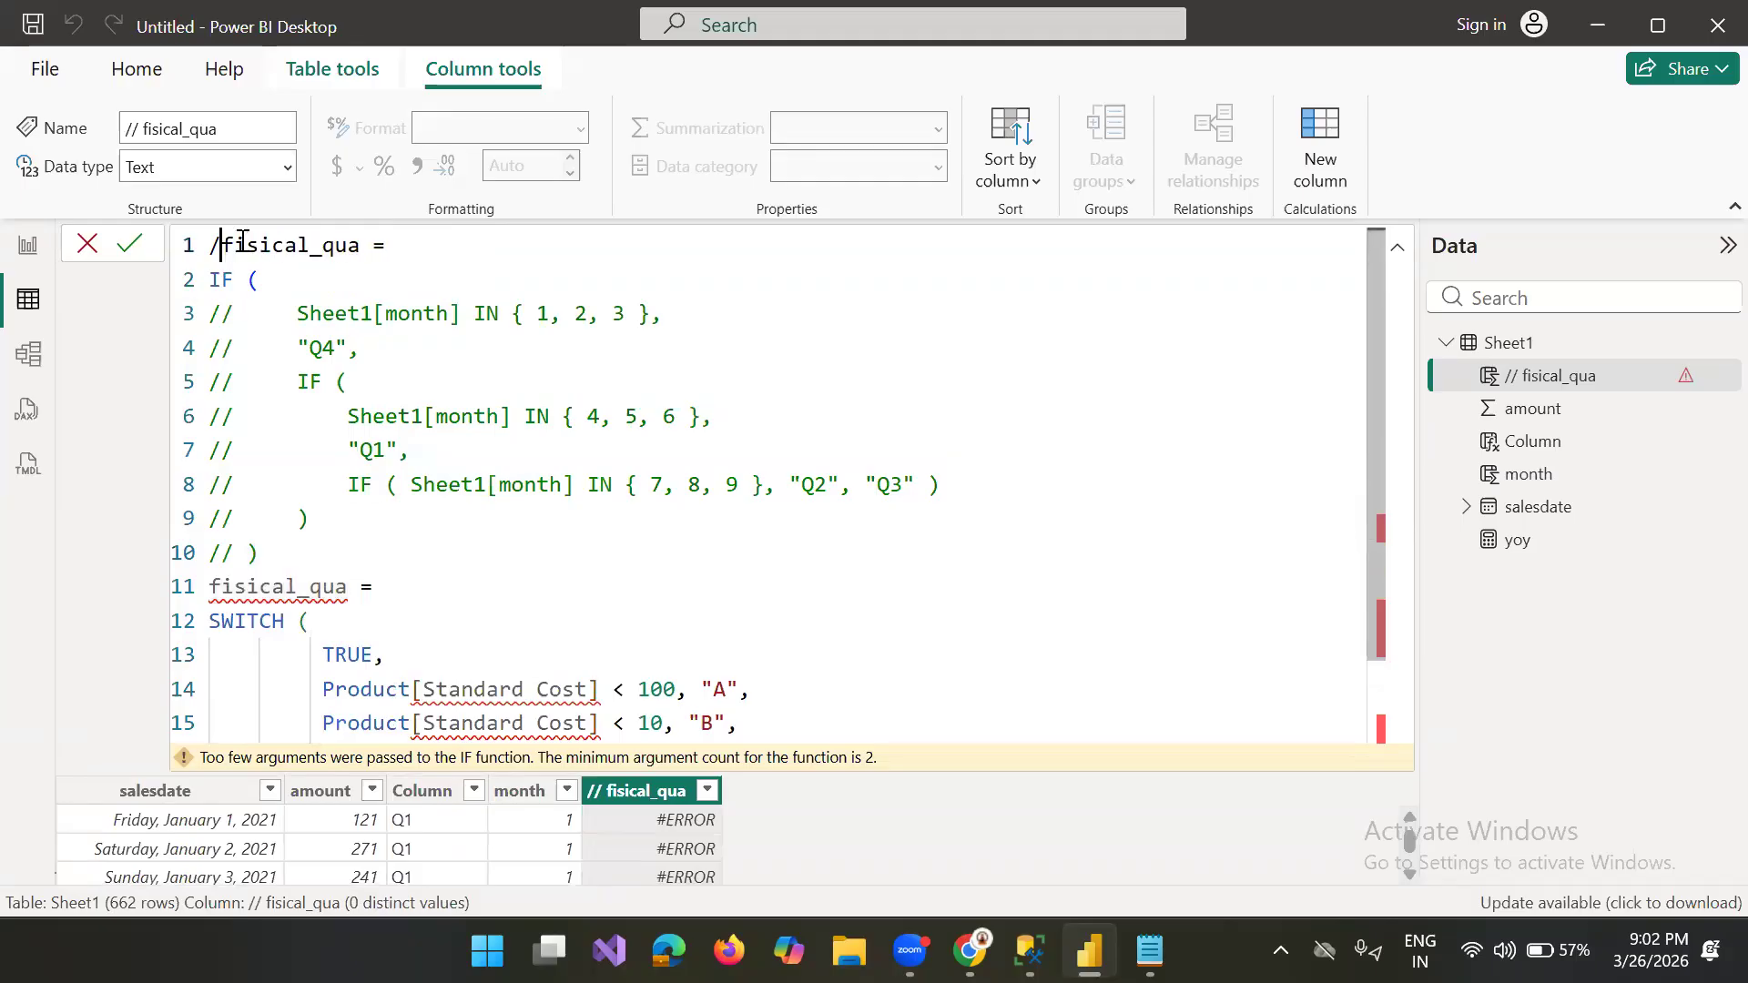
Step: Comment out the separated IF line with // and delete the duplicate "fisical_qua =" text above SWITCH
click(212, 282)
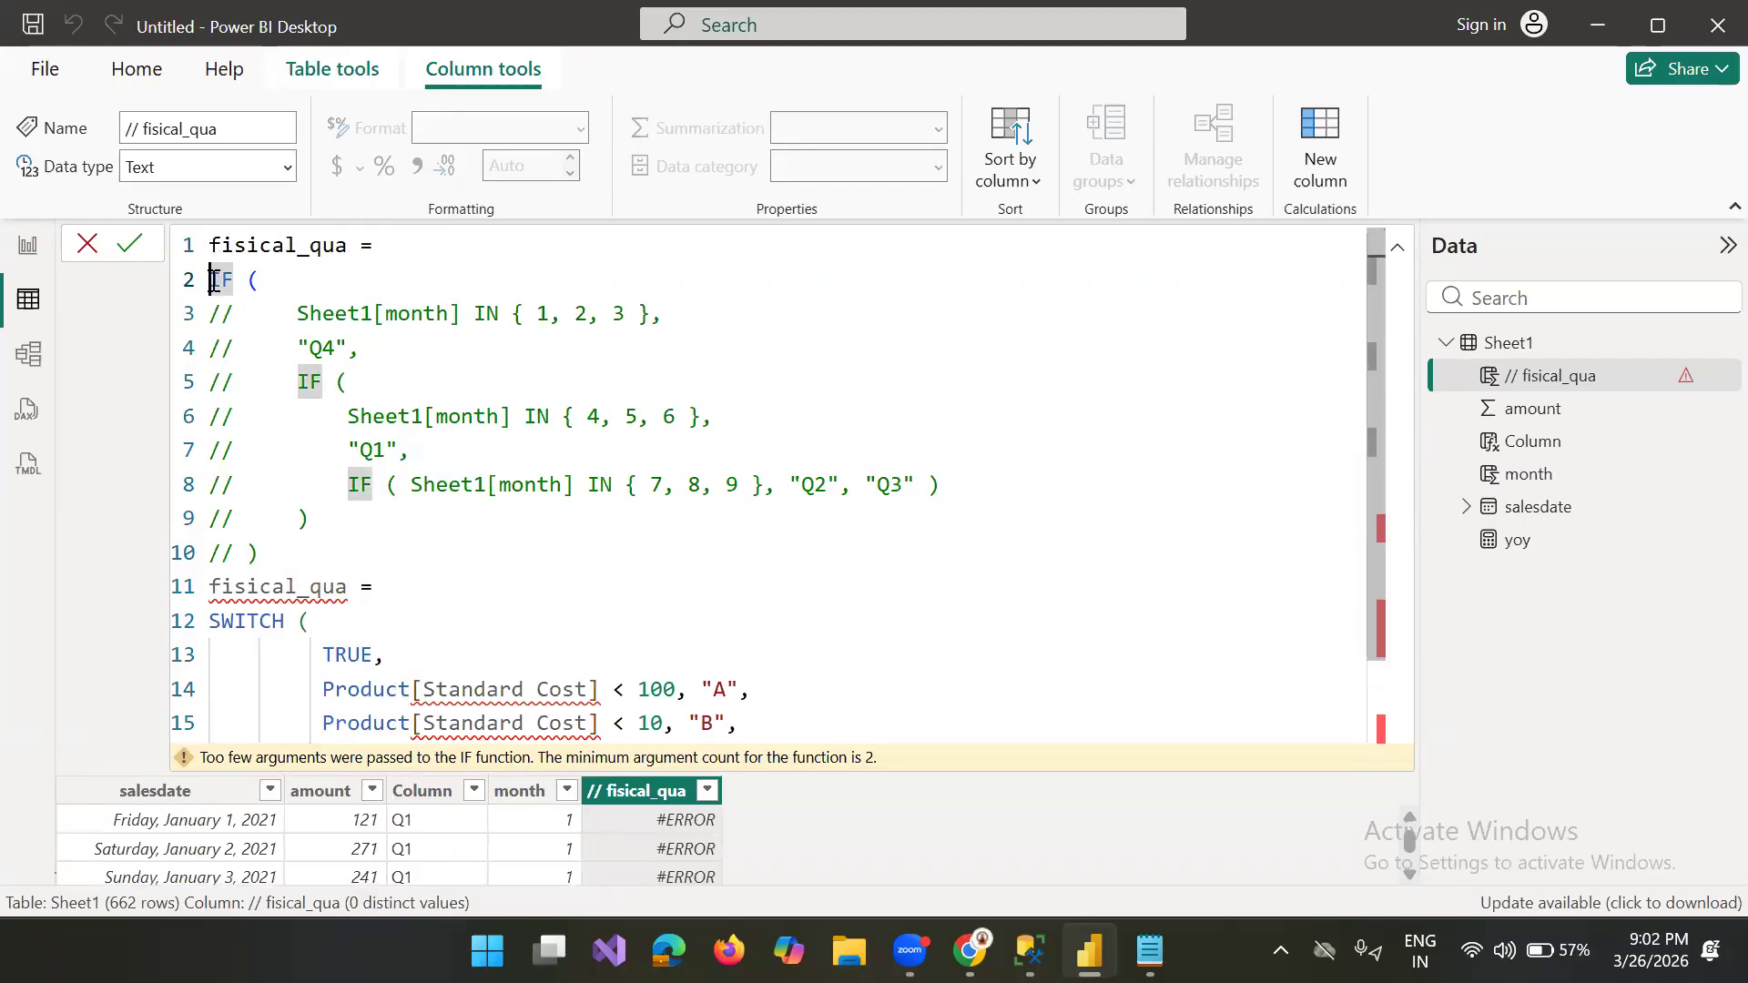
text(//)
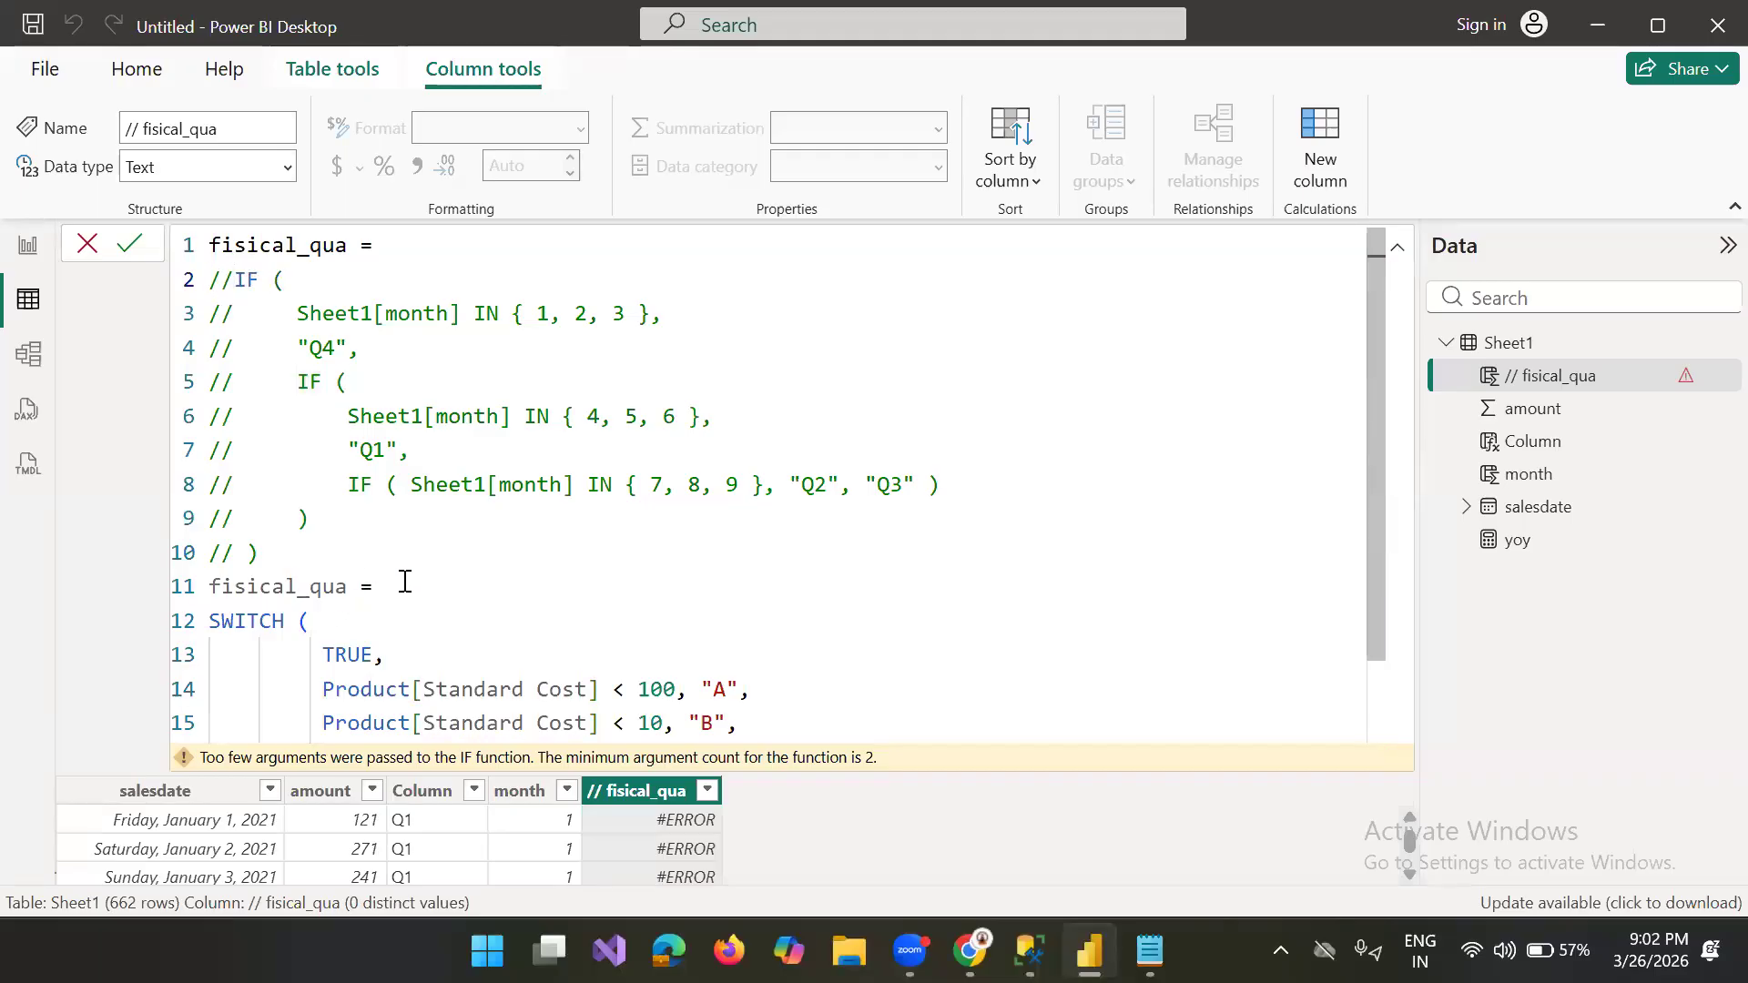
drag(382, 586, 144, 588)
key(BackSpace)
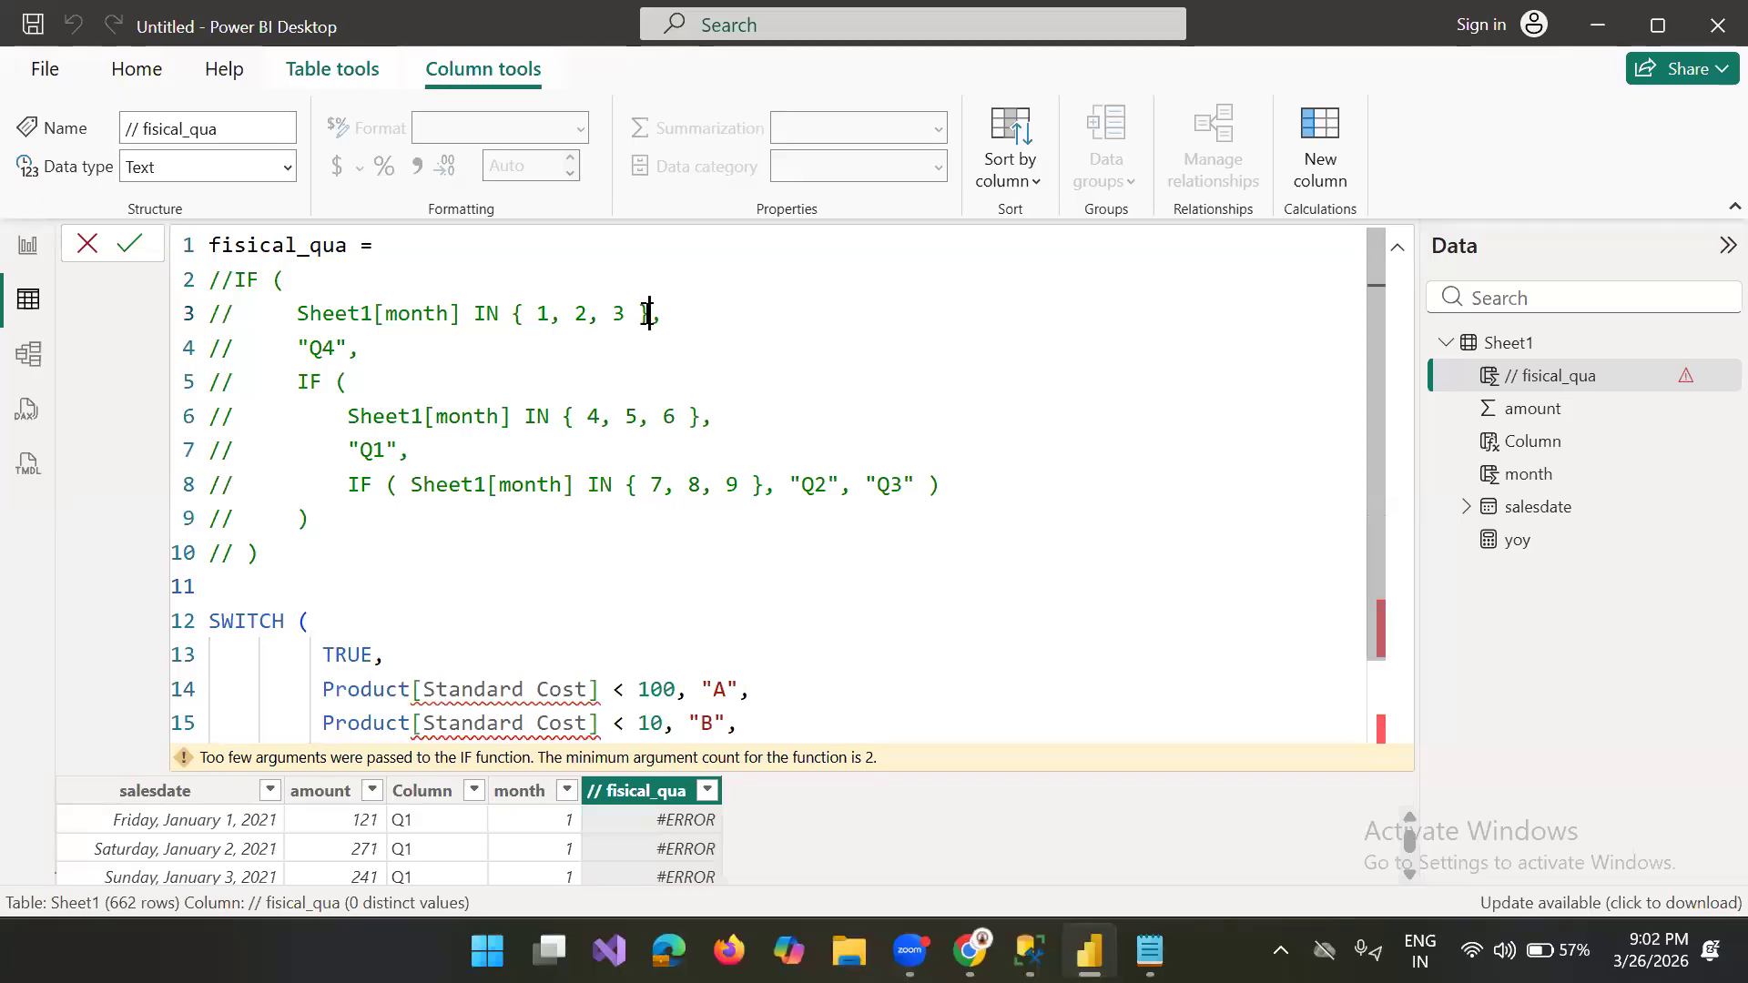
Step: Replace the first SWITCH condition with the copied Sheet1[month] IN { 1, 2, 3 } and set its result to "Q1"
drag(651, 313, 301, 313)
key(ctrl+c)
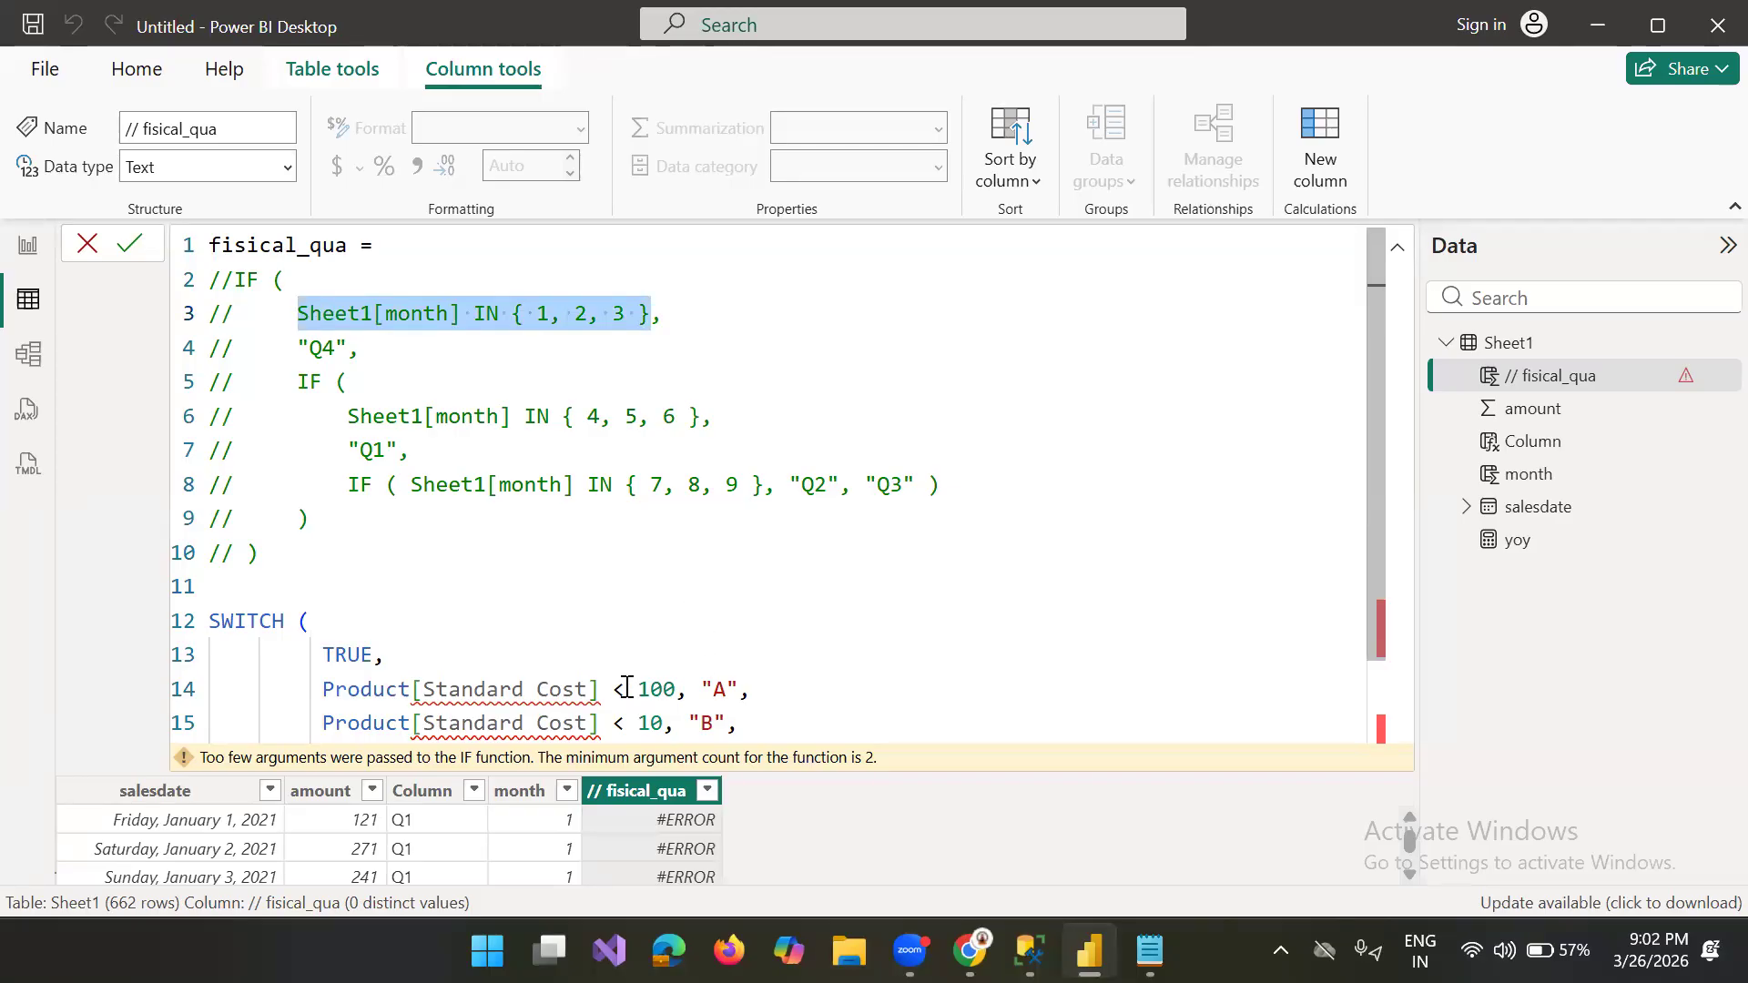
drag(676, 689, 322, 698)
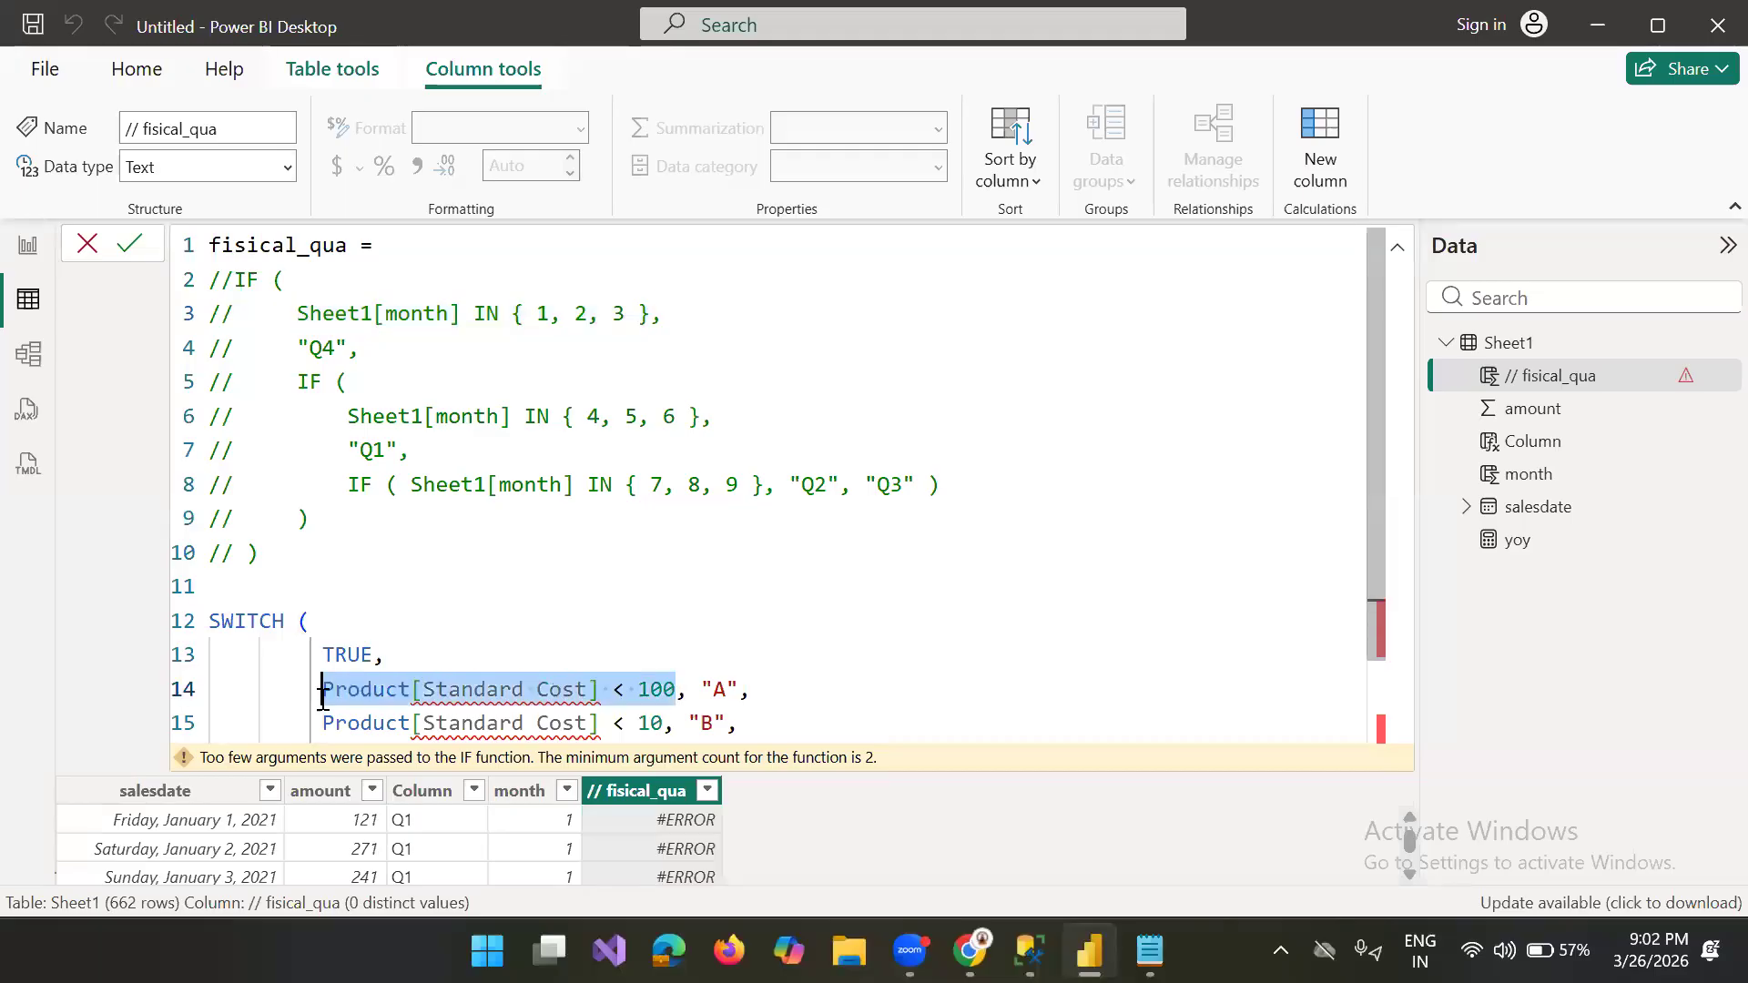
key(ctrl+v)
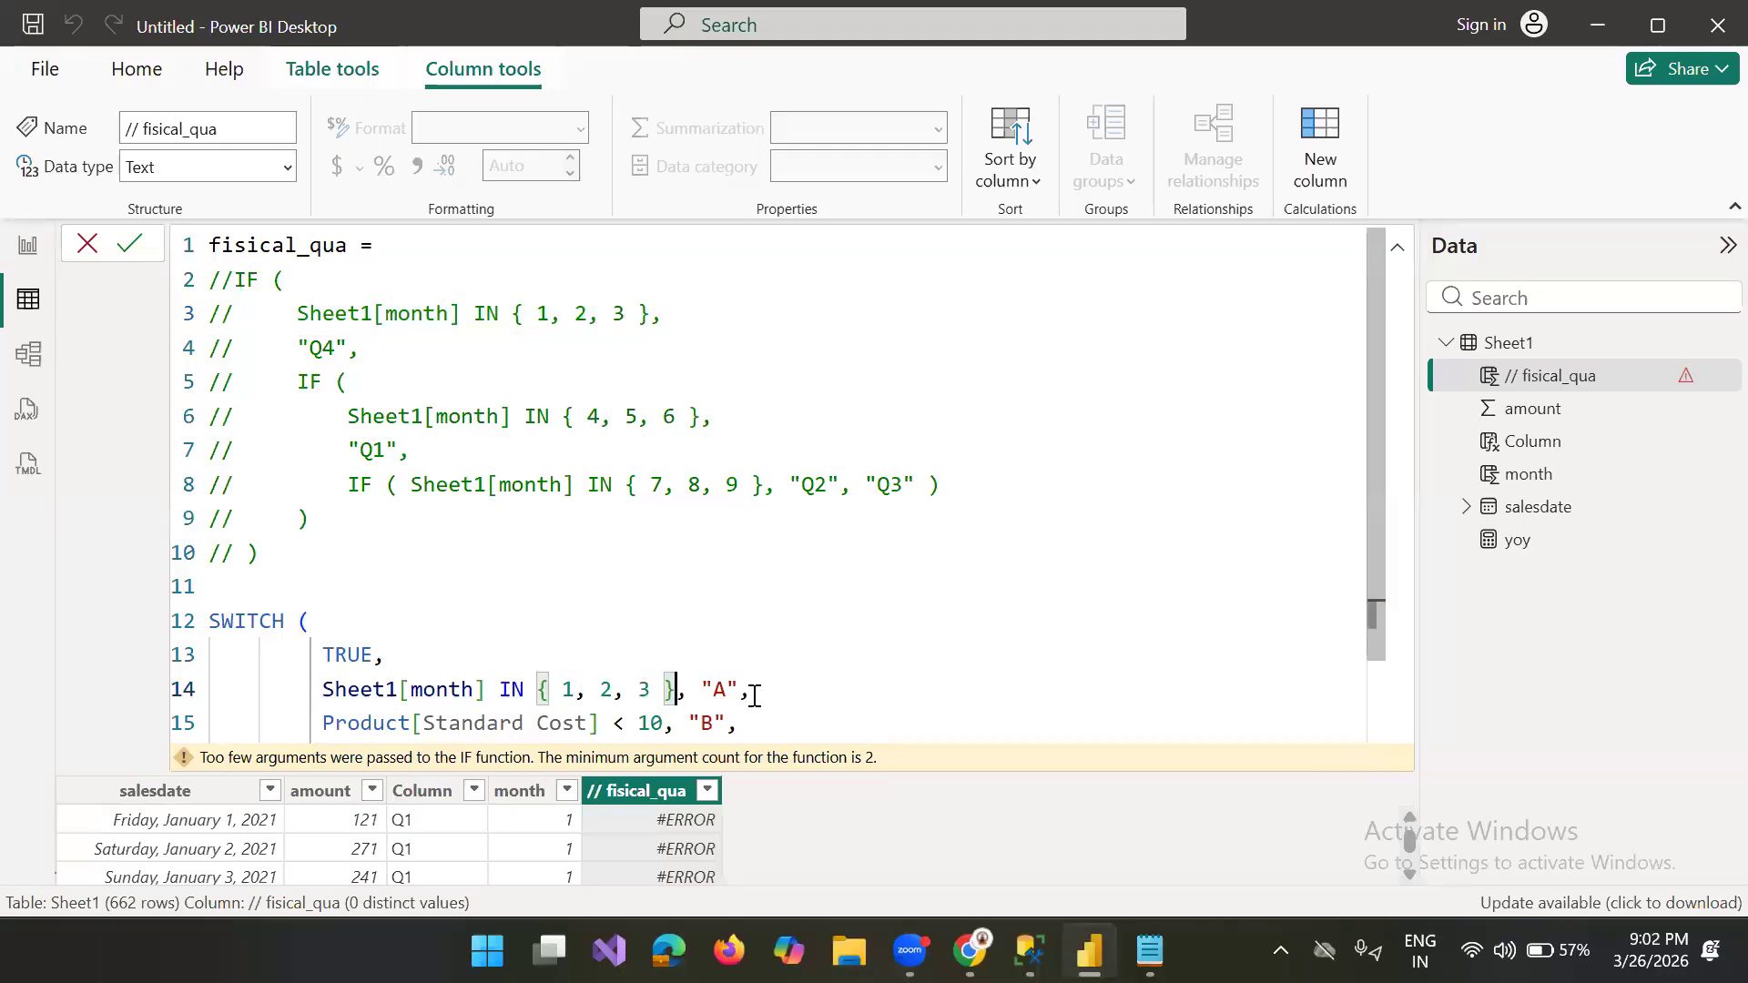
click(728, 693)
key(BackSpace)
text(Q1)
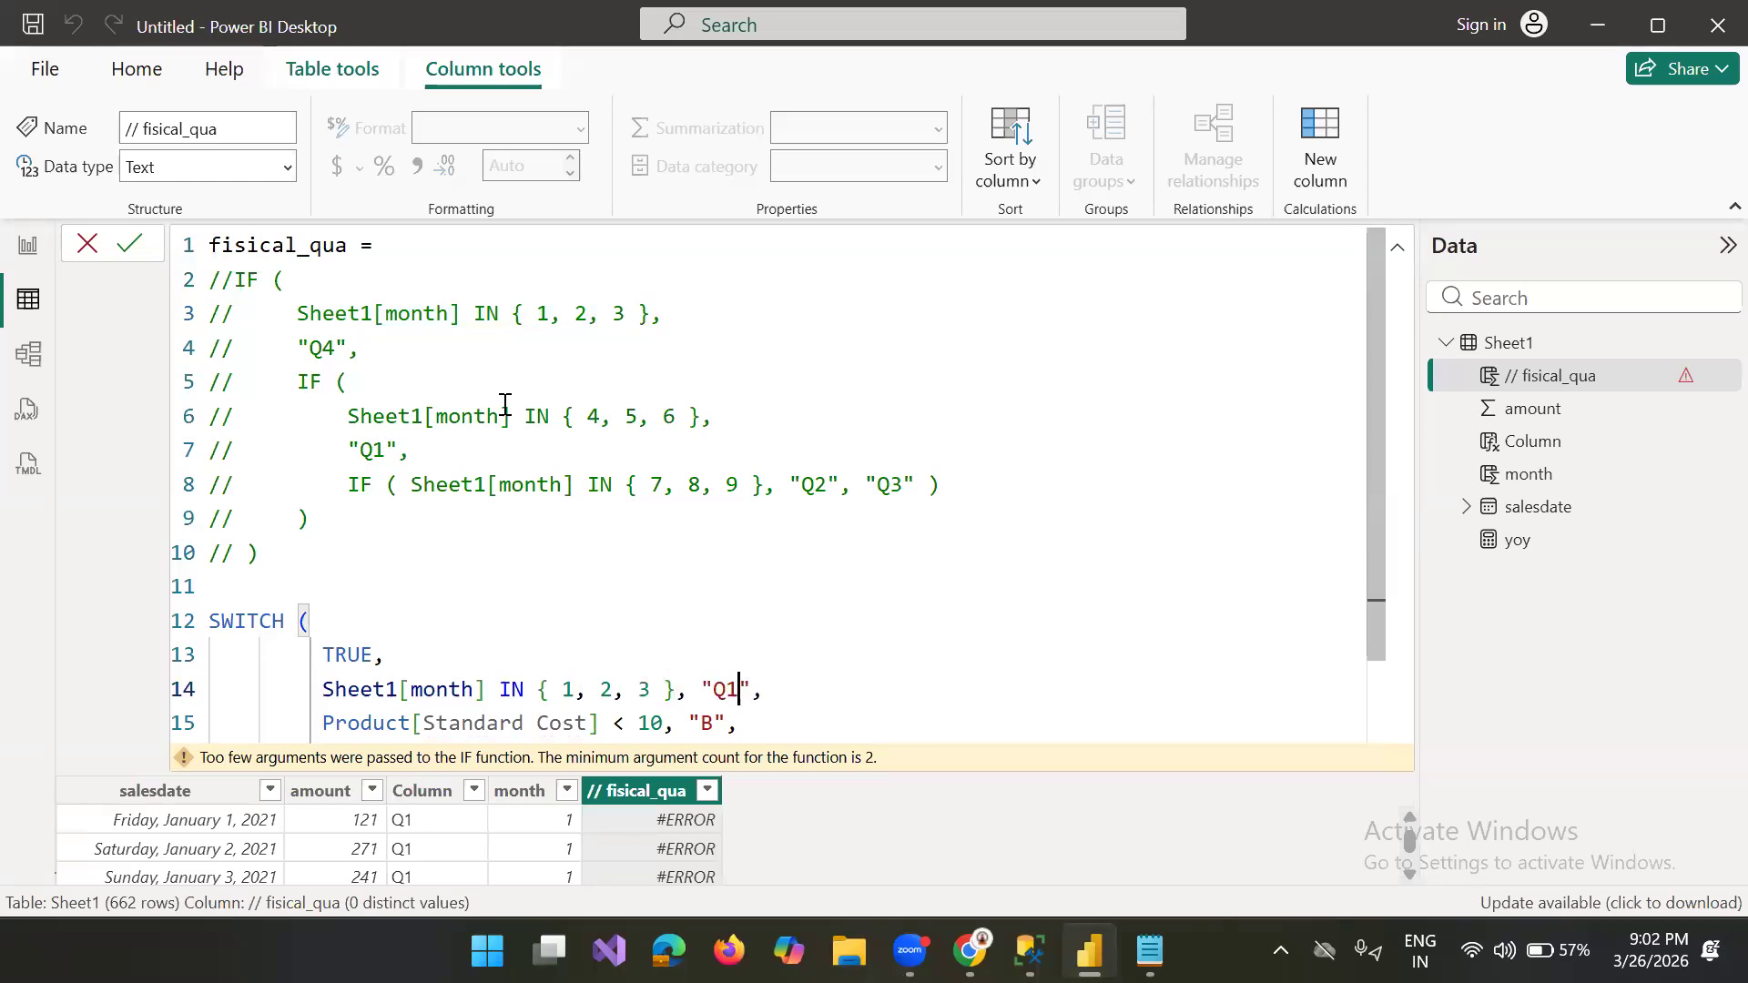
Step: Copy the Sheet1[month] IN { 4, 5, 6 } condition from the commented code and correct the first SWITCH result to "Q4"
drag(702, 417, 348, 419)
key(ctrl+c)
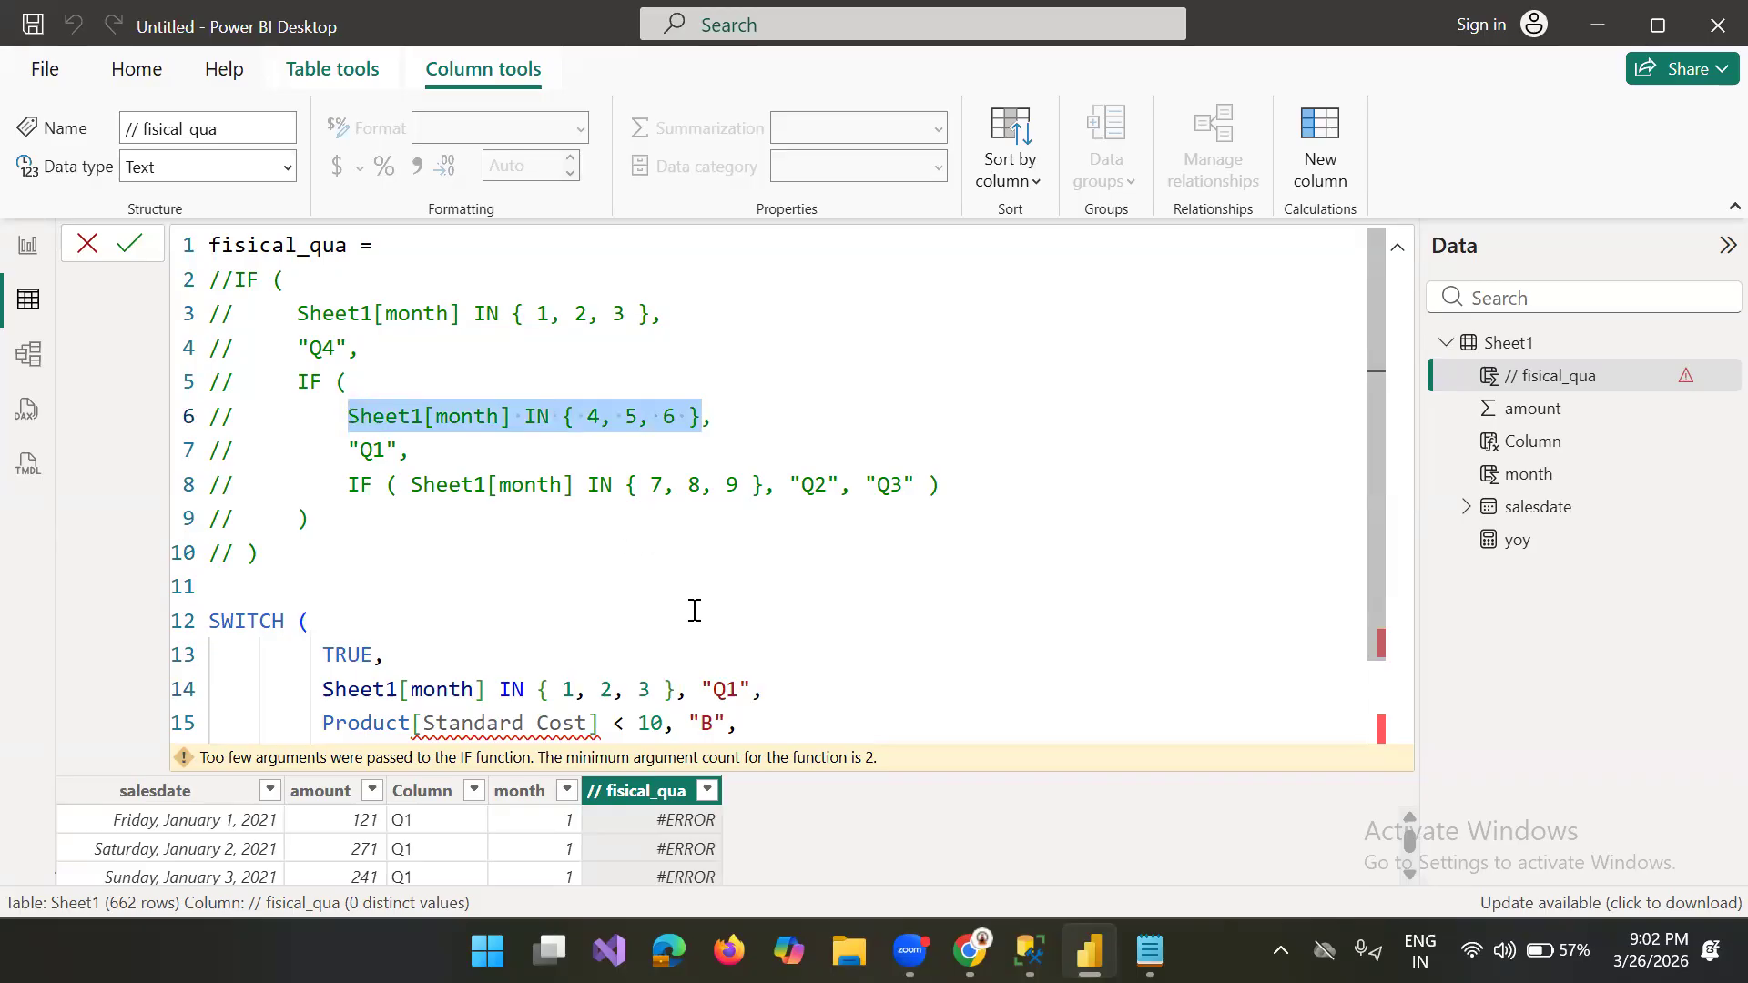
click(741, 690)
key(BackSpace)
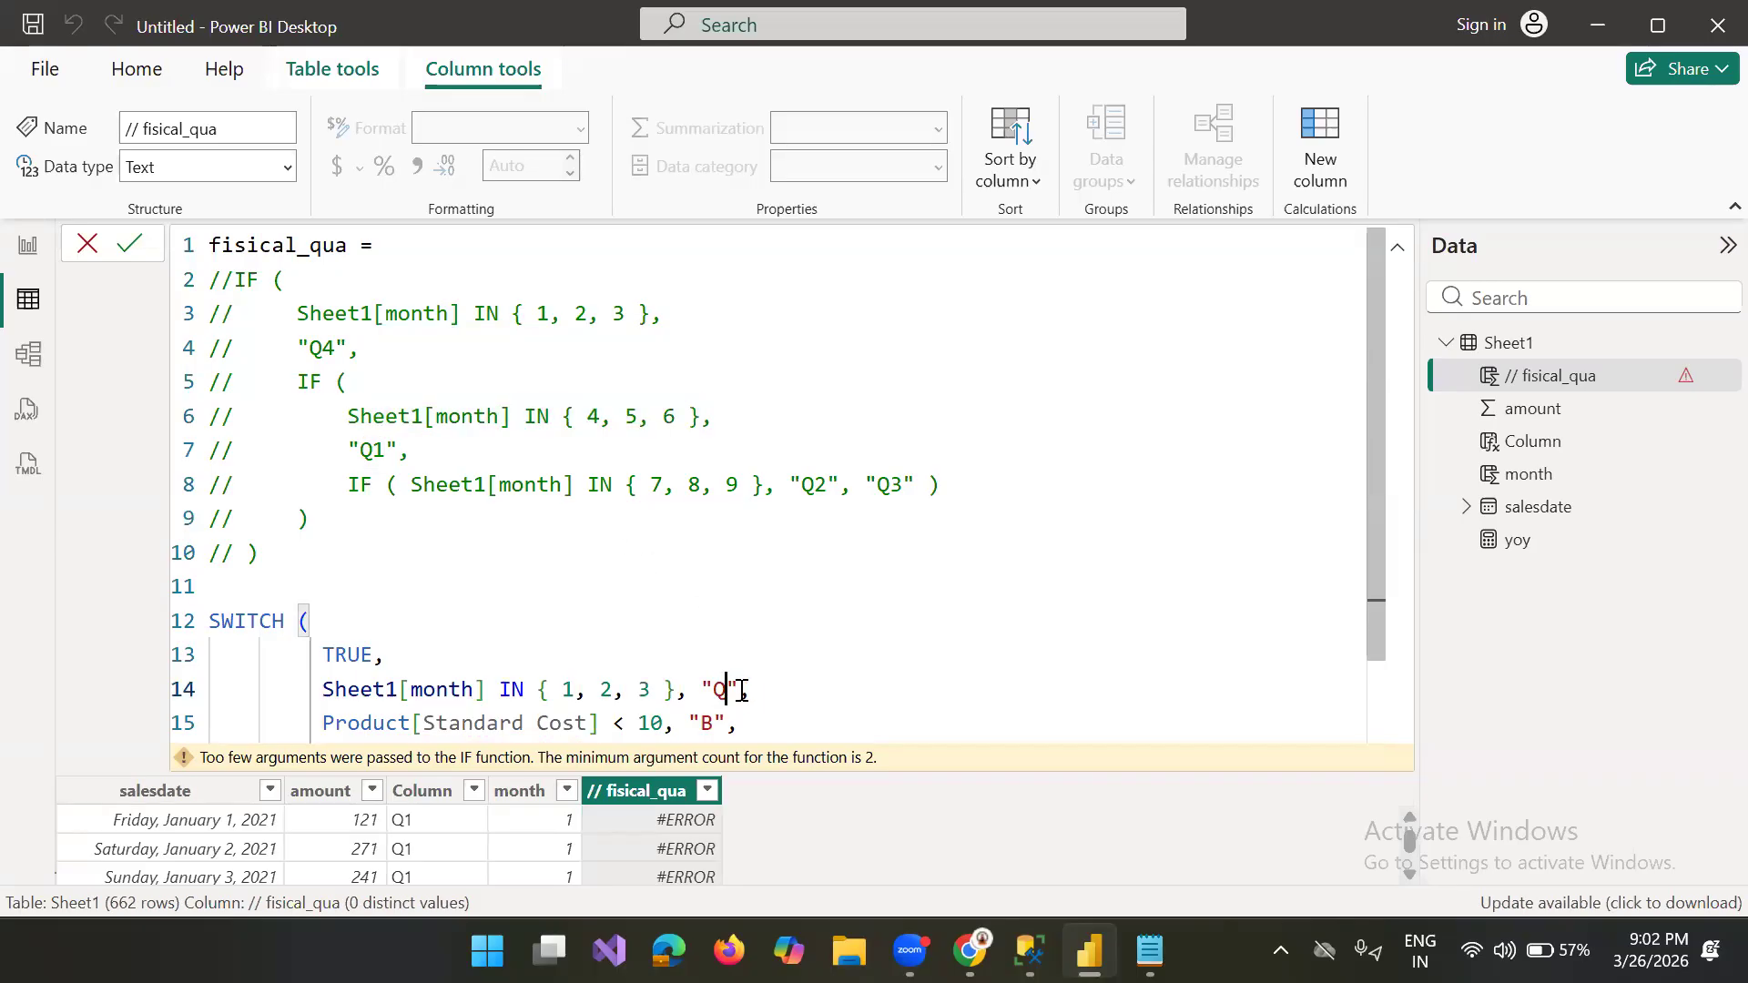
text(4)
Step: Replace the second SWITCH condition with the copied Sheet1[month] IN { 4, 5, 6 } and set its result to "Q1"
scroll(1402, 623, down, 3)
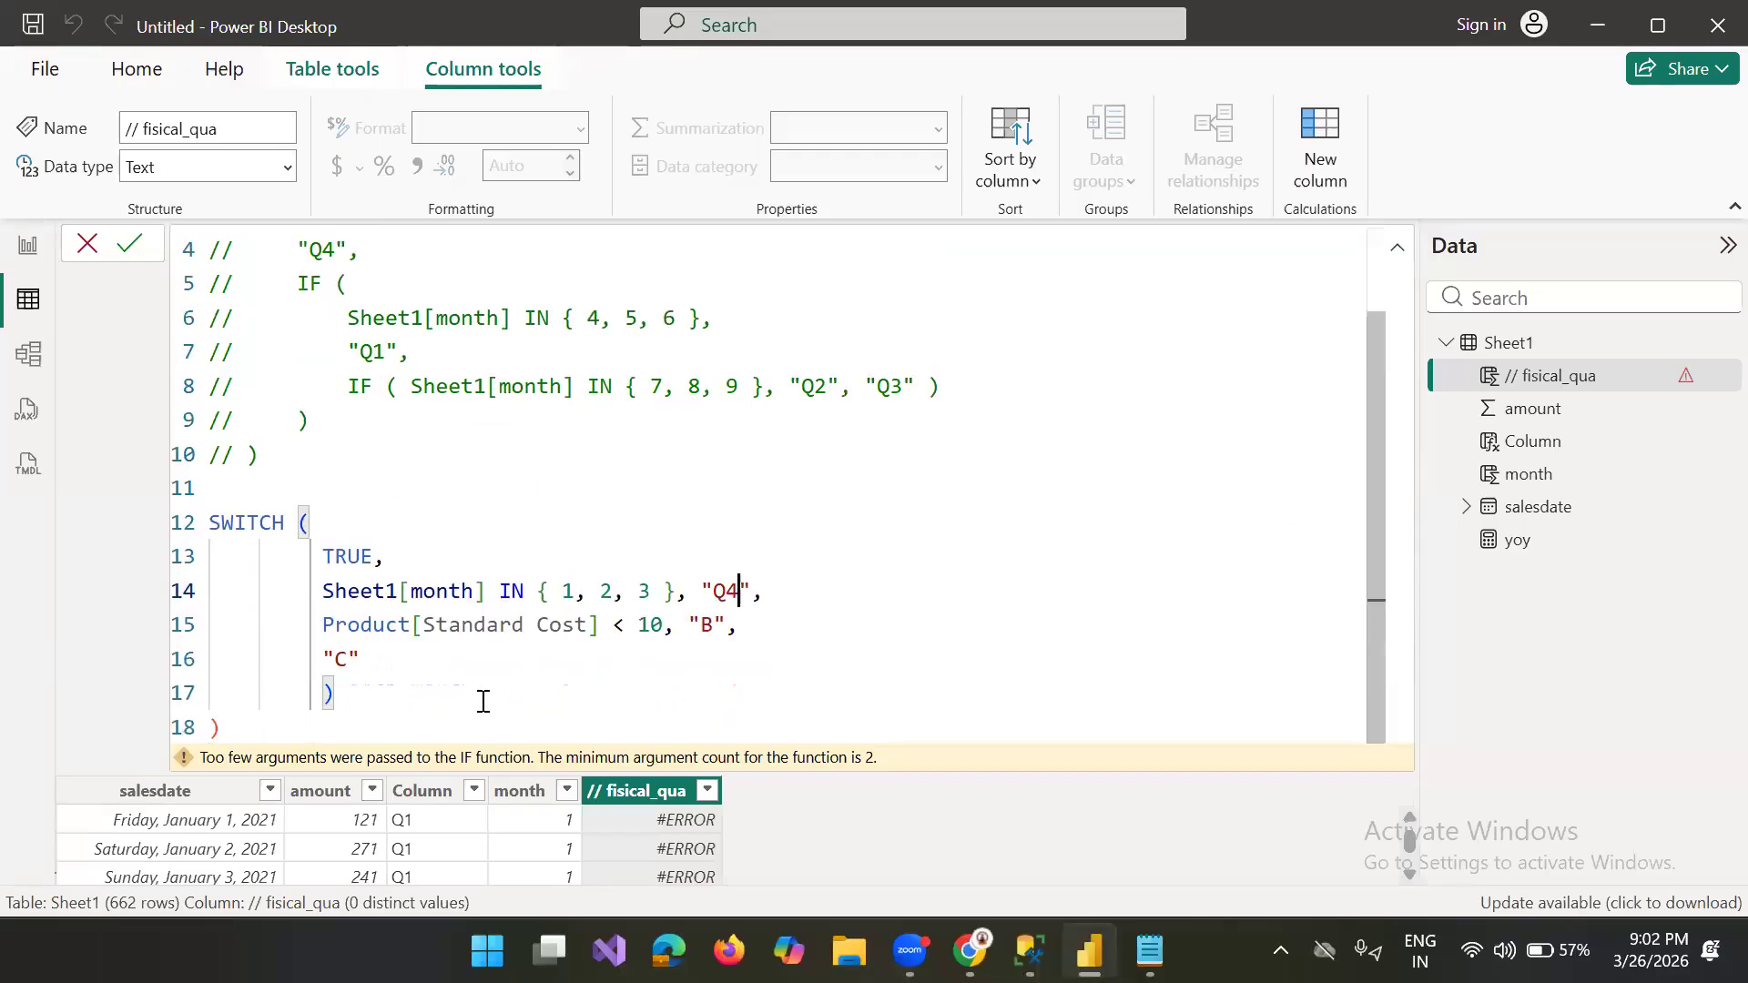
drag(662, 627, 320, 624)
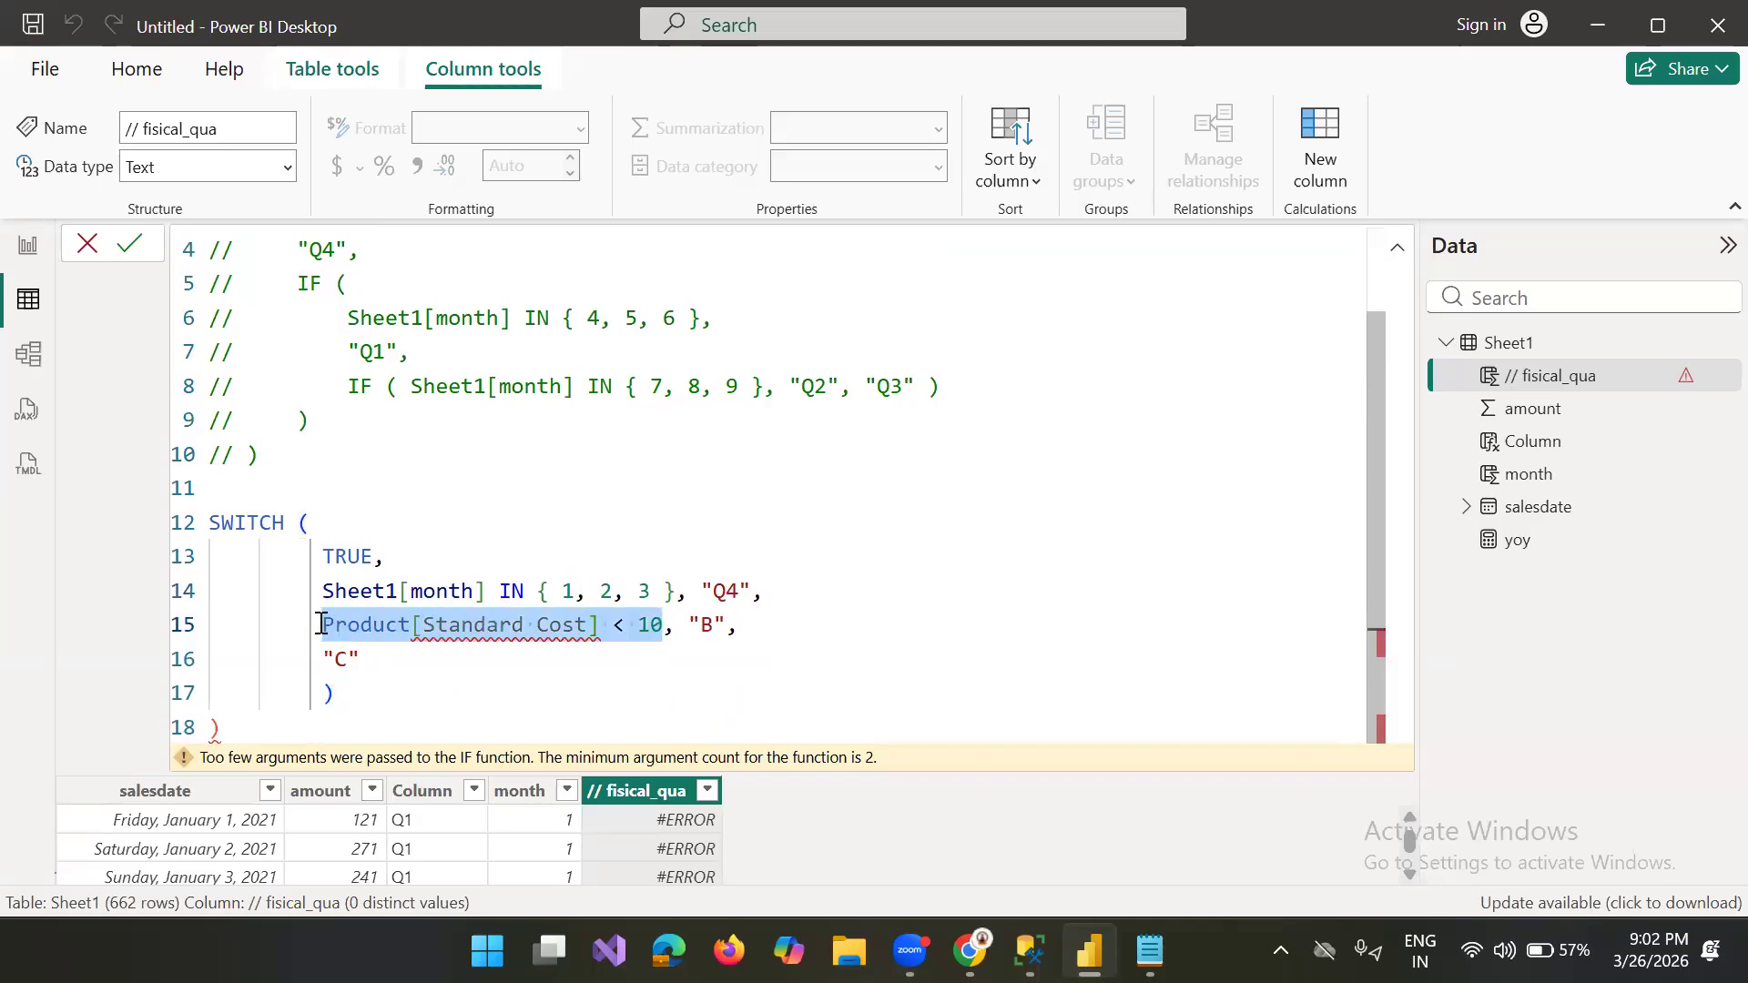
key(ctrl+v)
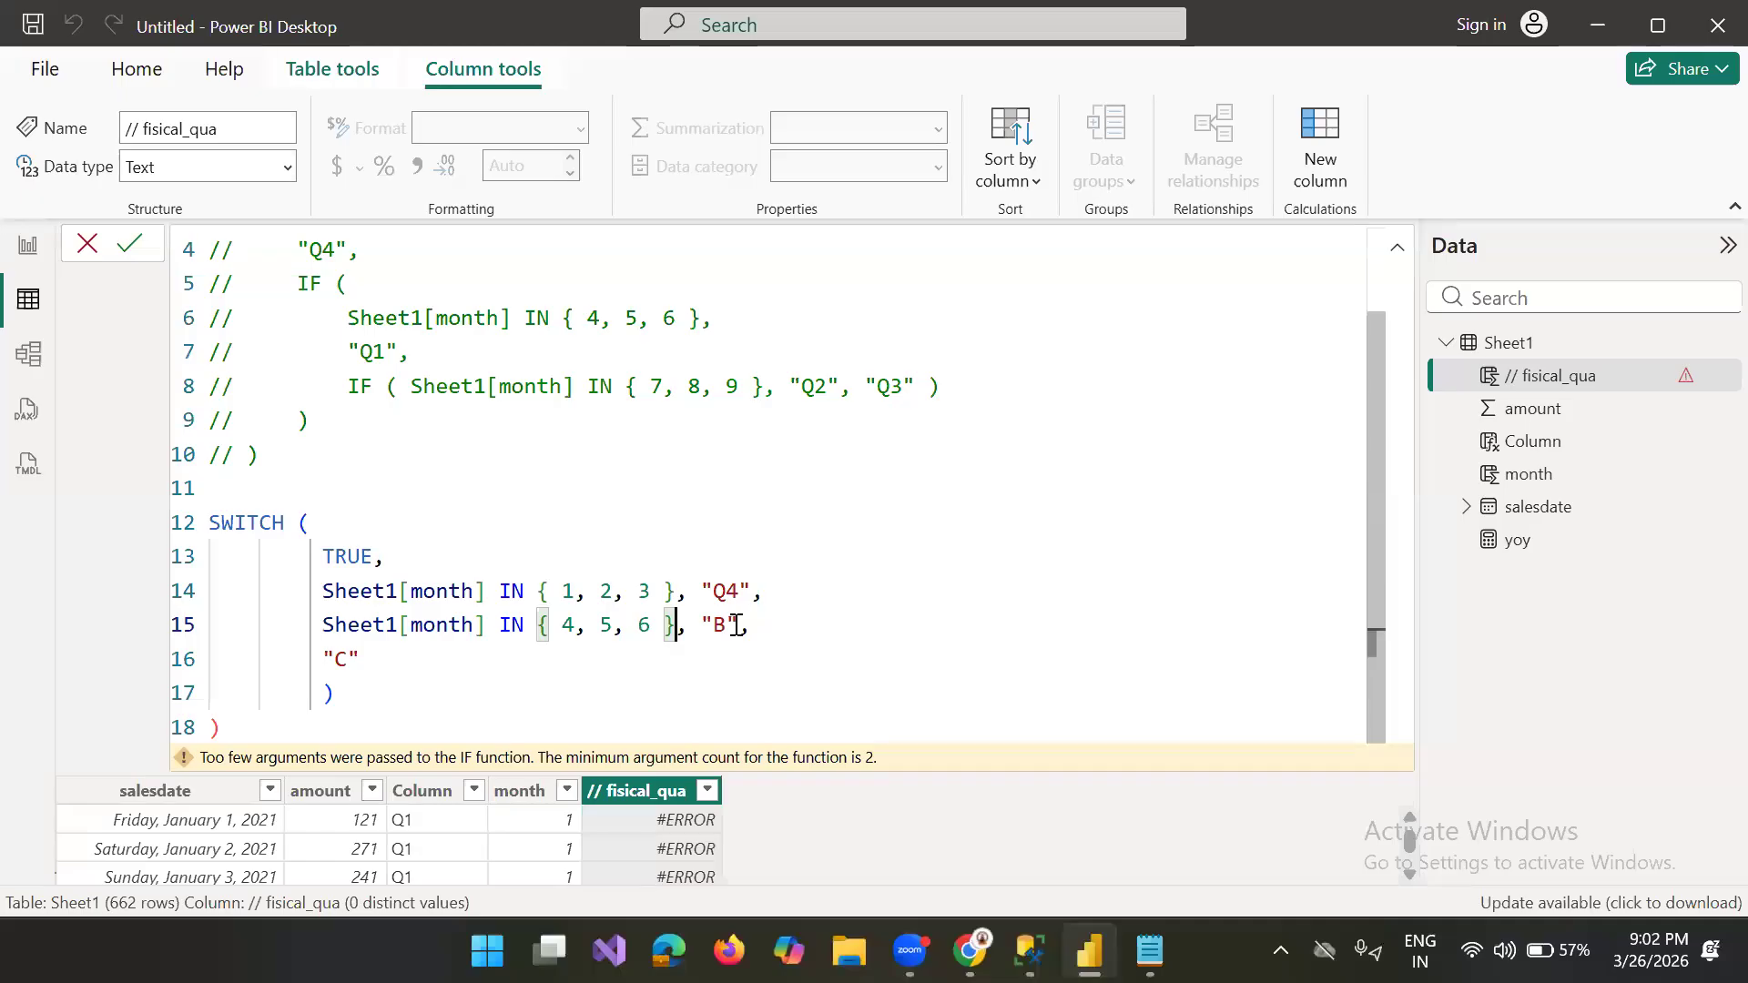
key(BackSpace)
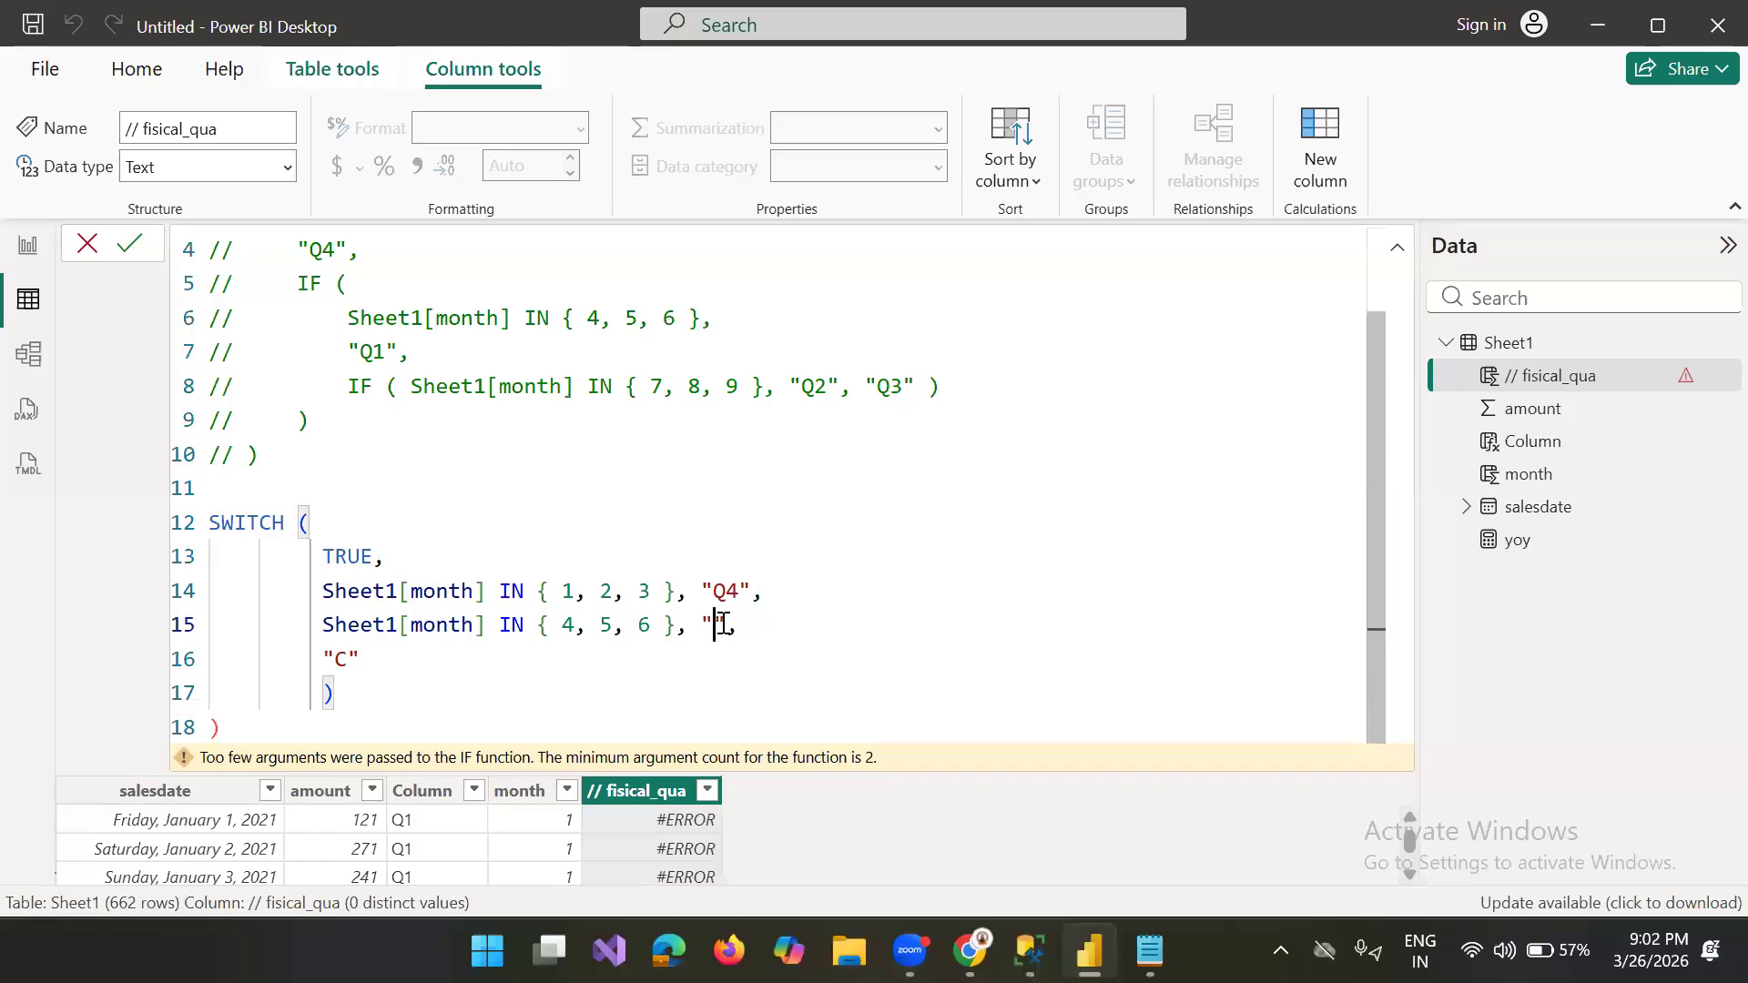
text(Q1)
Step: Copy the commented Sheet1[month] IN { 4, 5, 6 } condition again and insert a blank line below the "Q1" case in SWITCH
drag(699, 317, 350, 323)
key(ctrl+c)
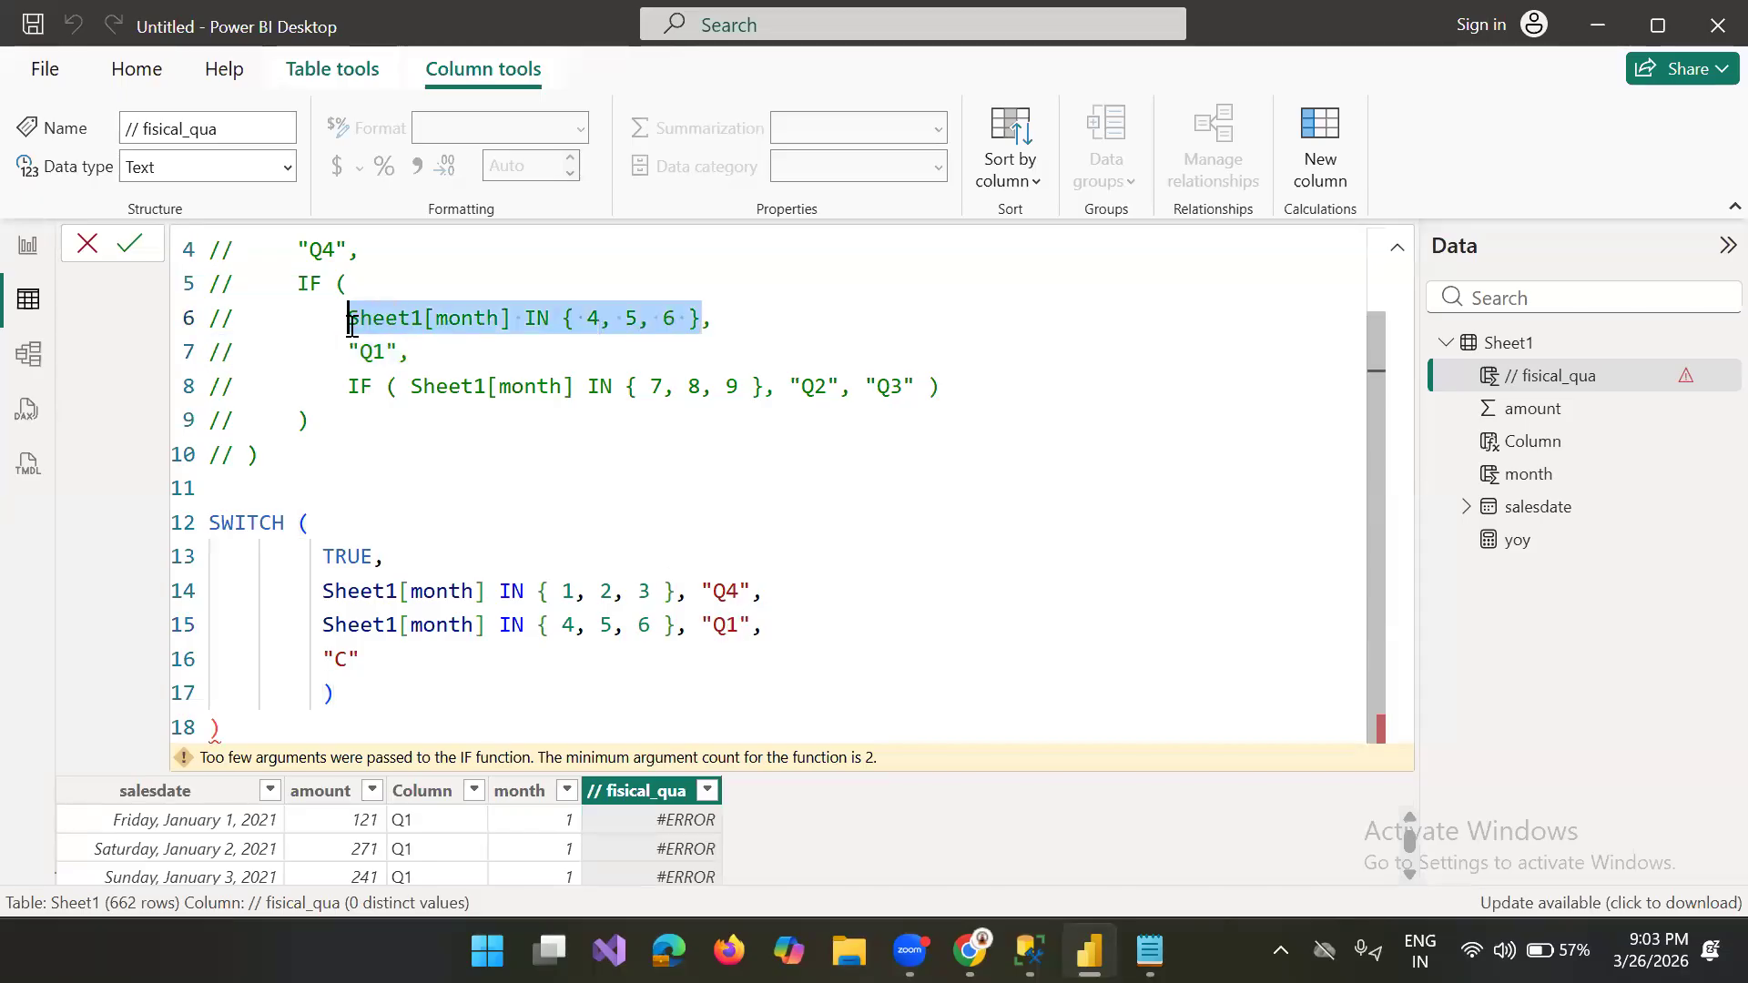
click(780, 626)
key(Return)
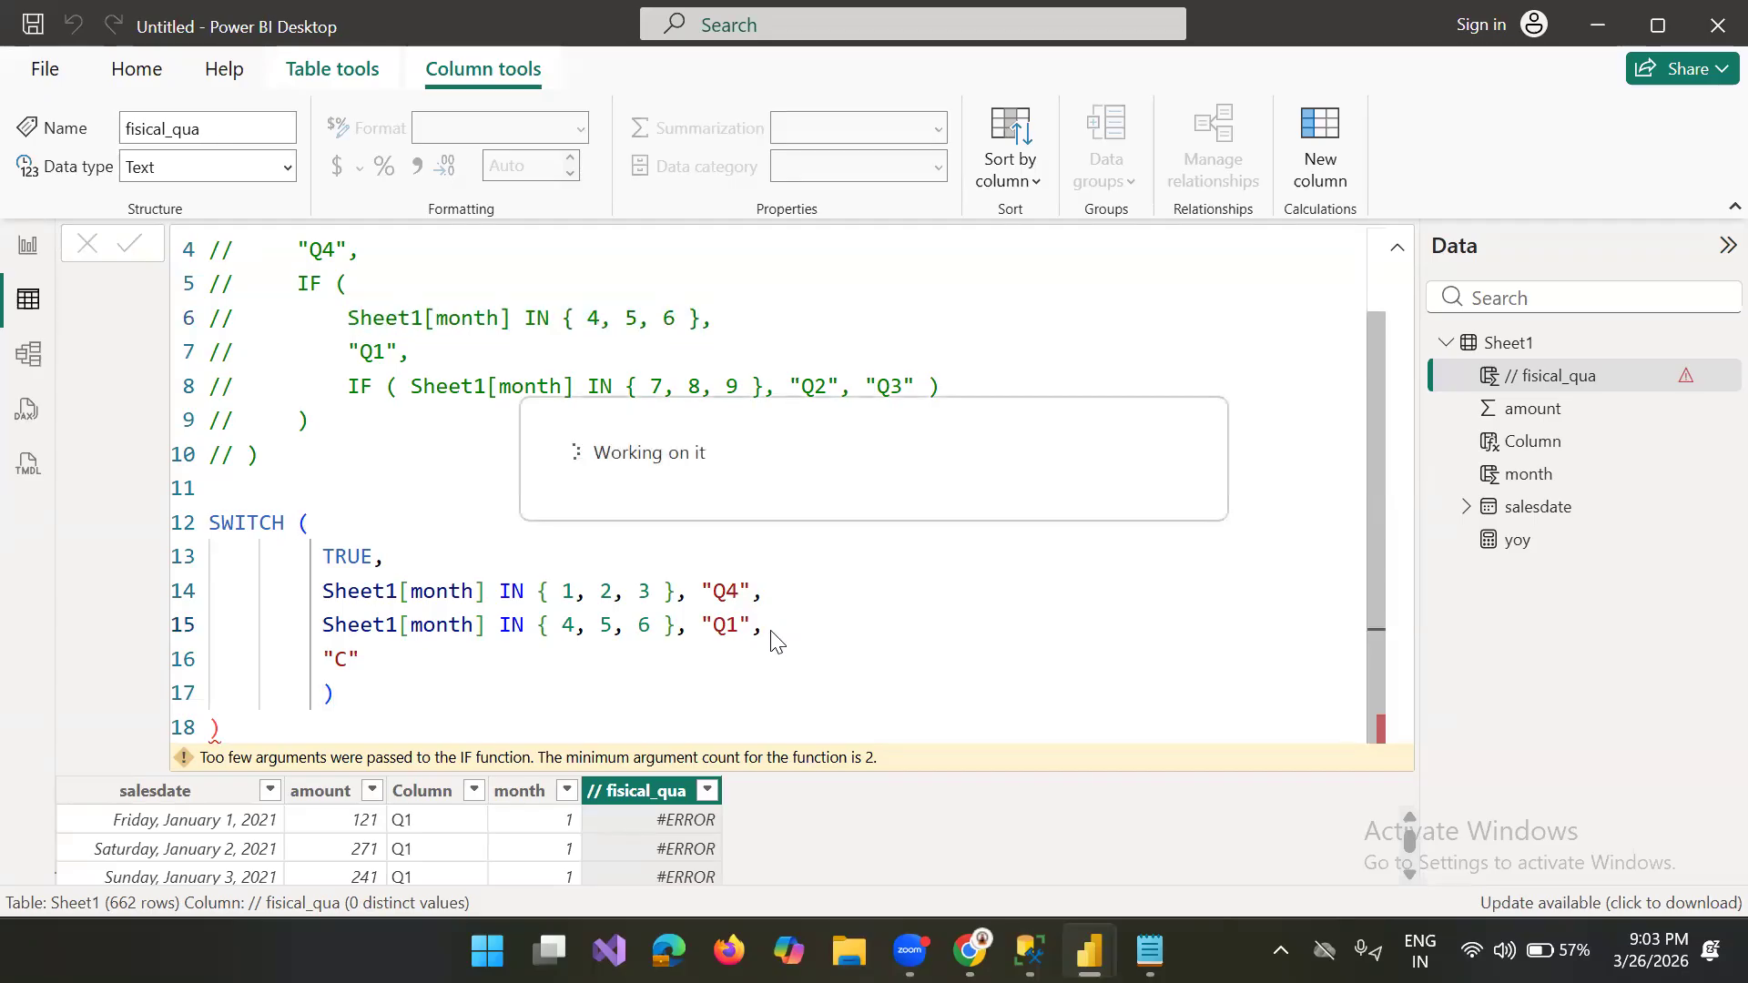
click(783, 615)
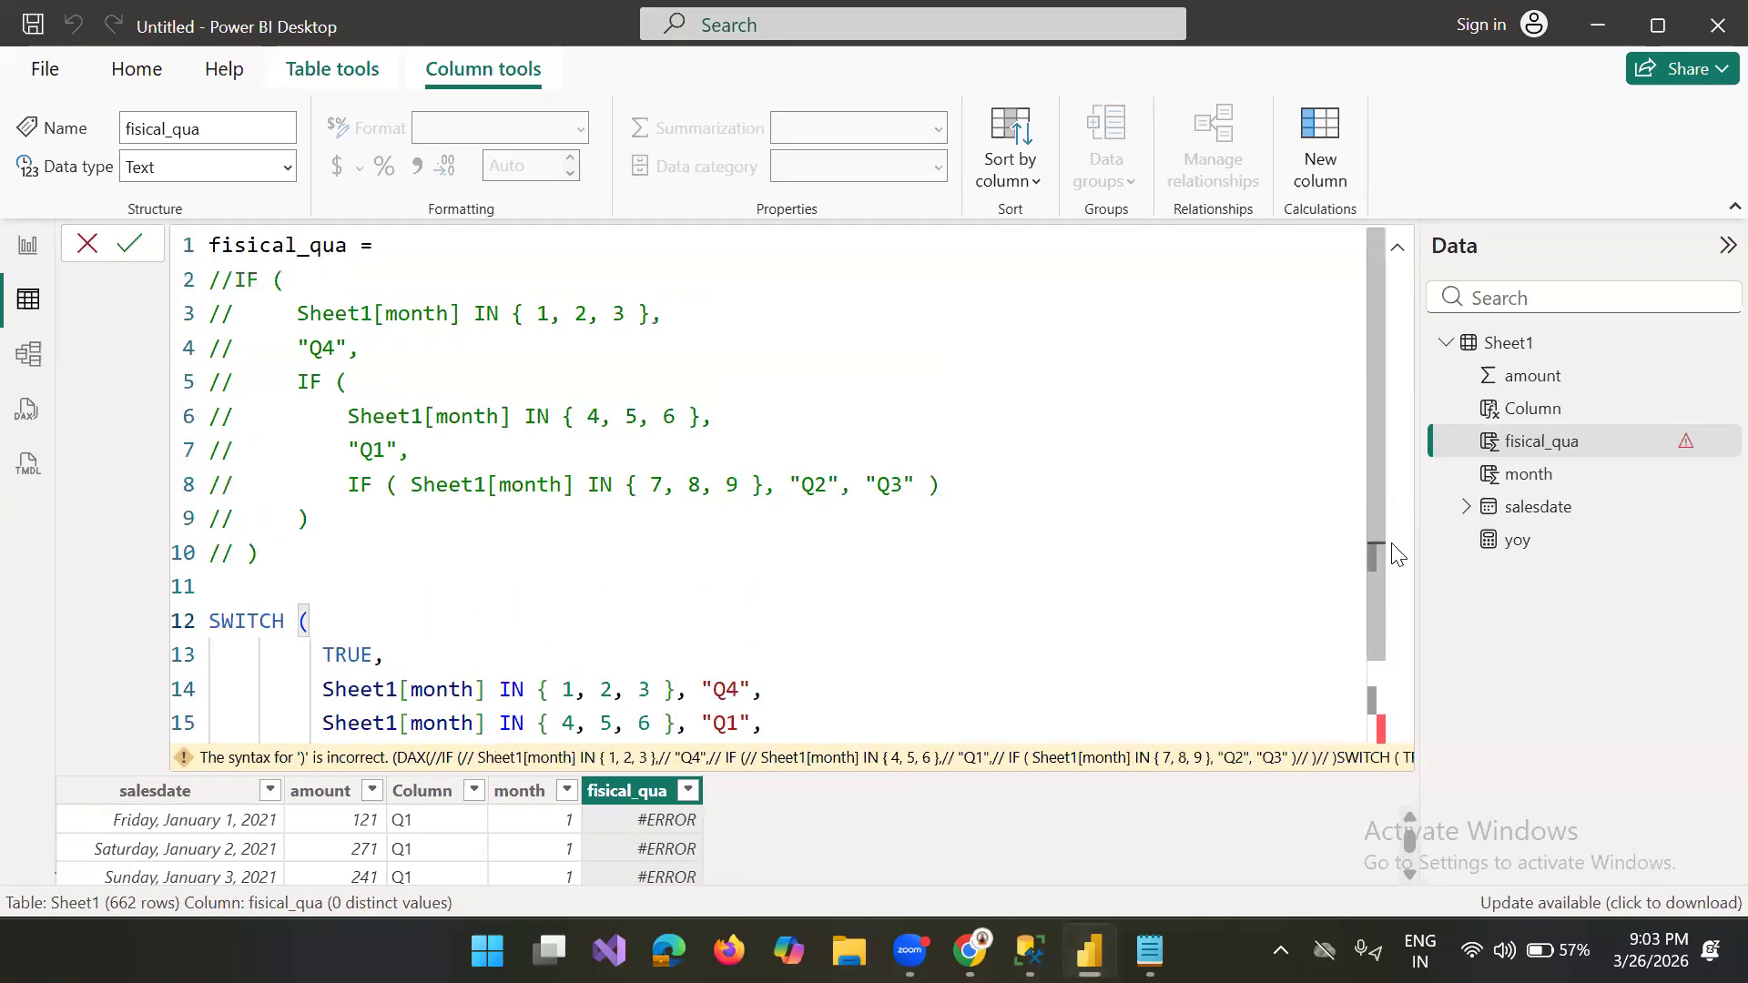
scroll(1389, 734, down, 1)
click(780, 625)
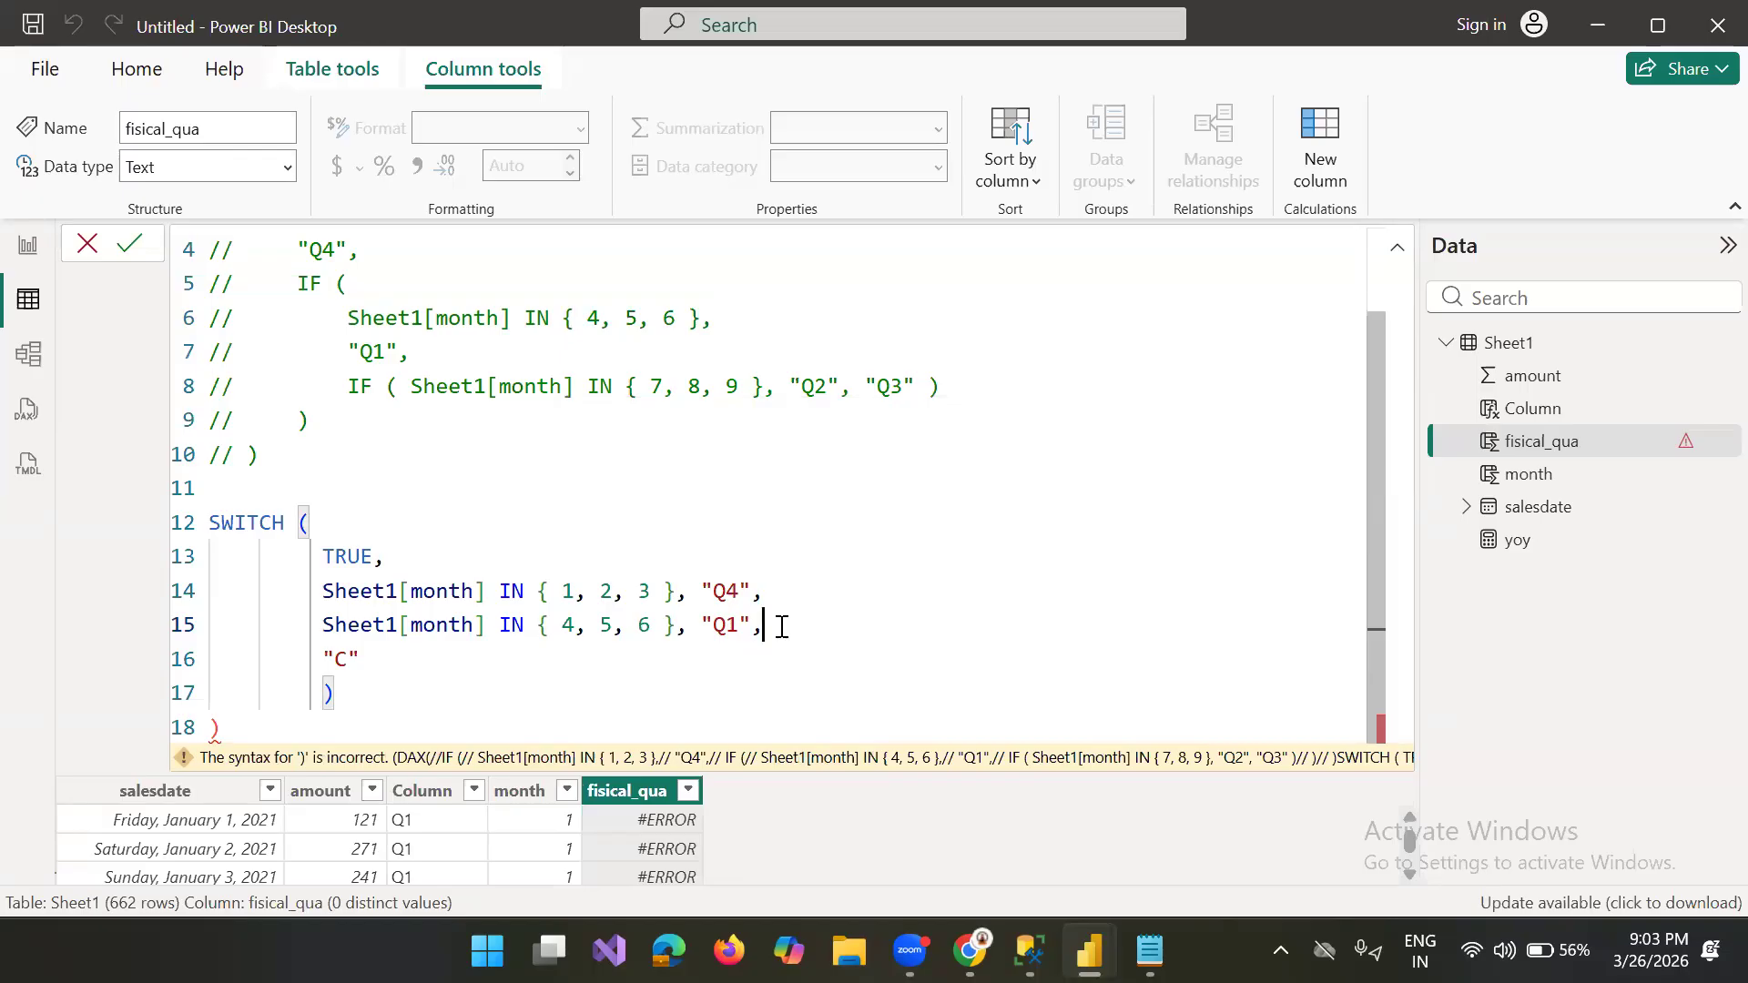
key(Return)
click(765, 625)
key(shift+Return)
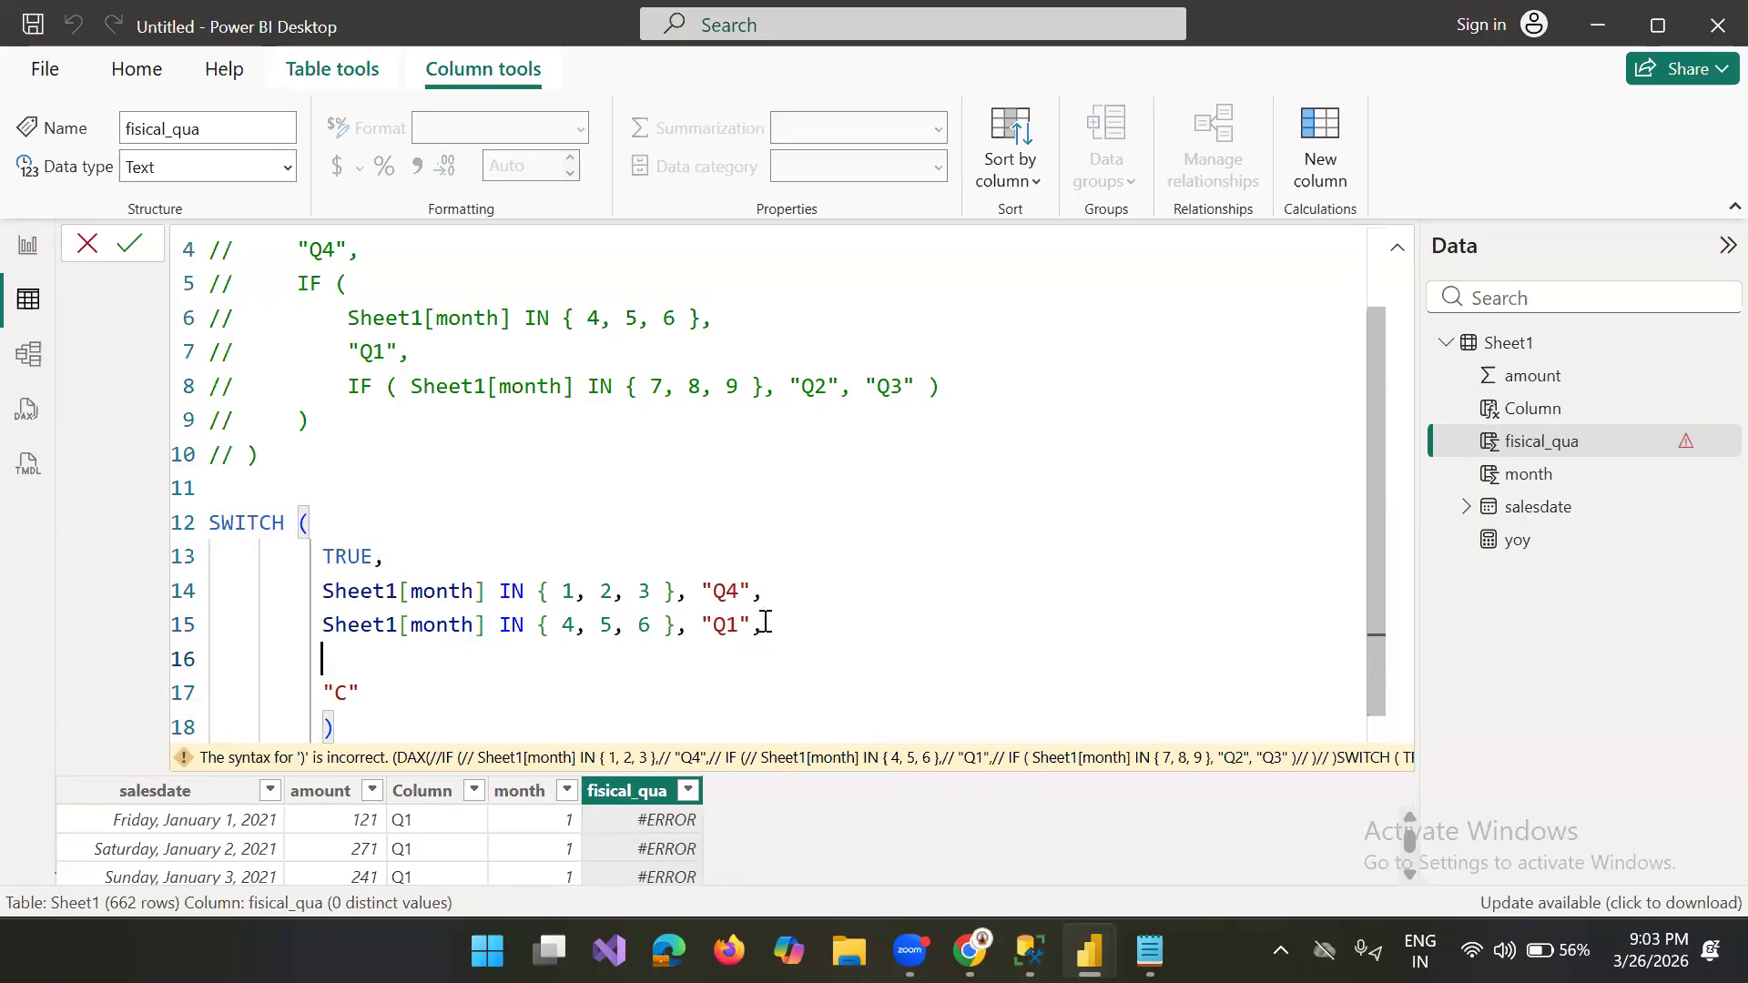
Step: Add a third SWITCH case from the copied Sheet1[month] IN { 4, 5, 6 } condition with the result "Q2"
key(ctrl+v)
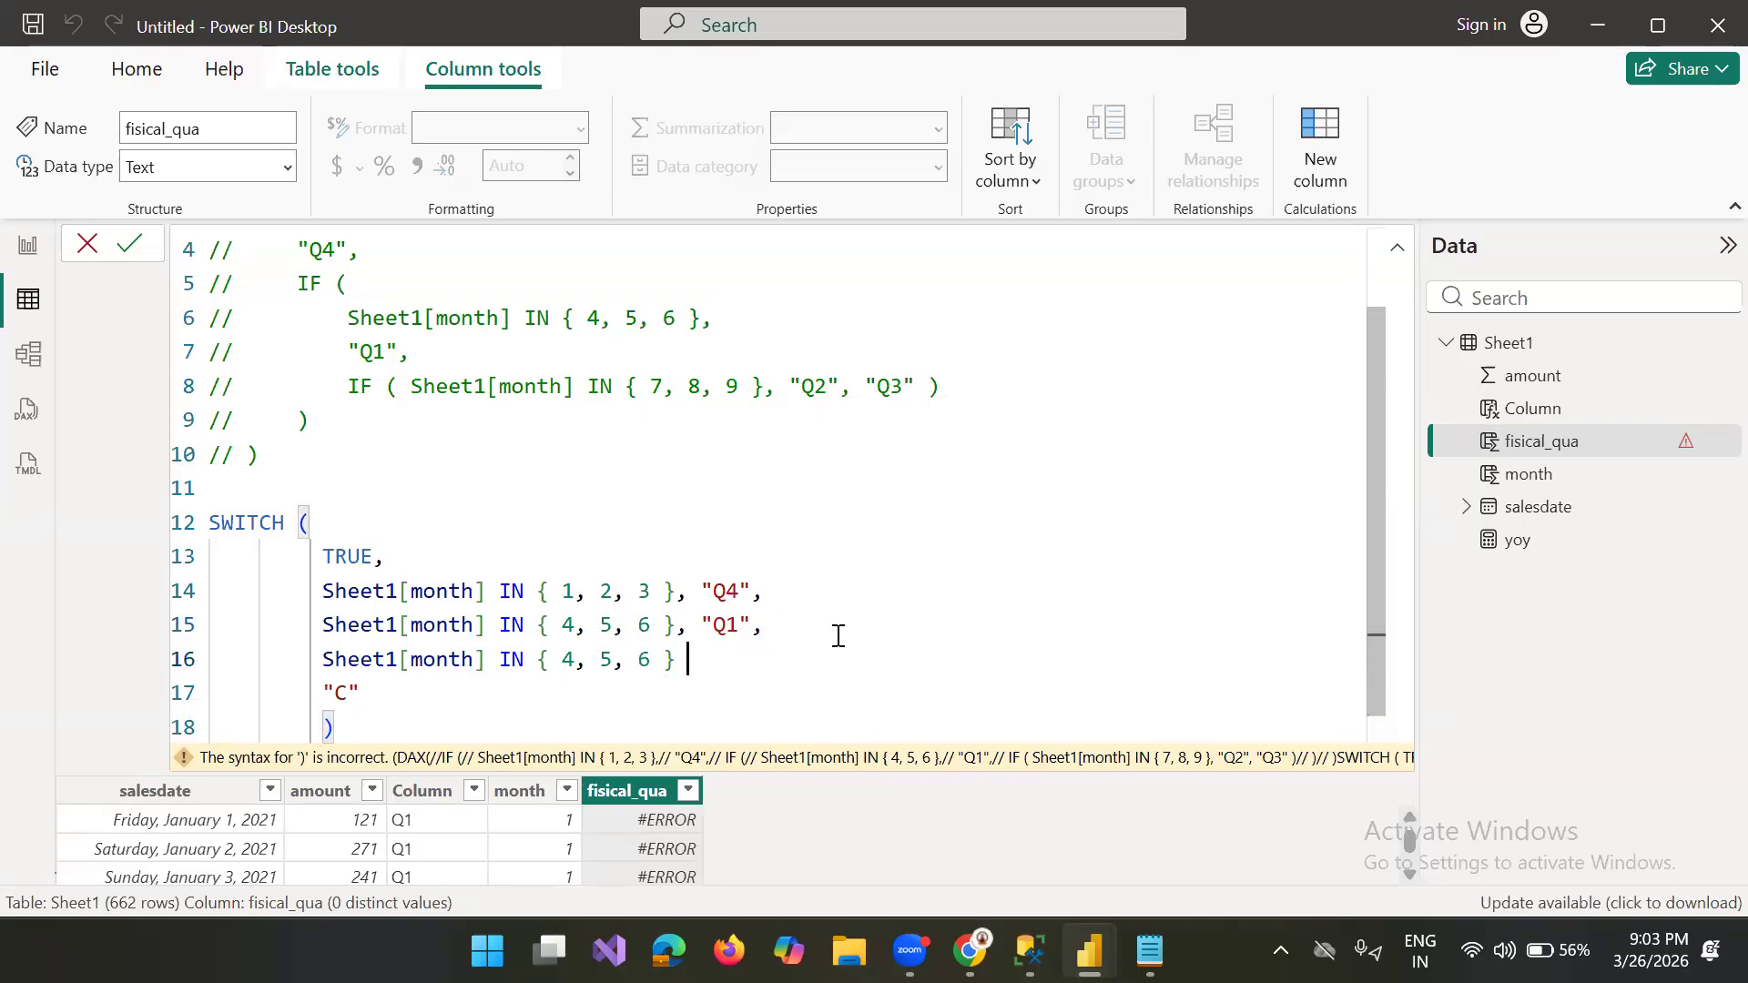
text(,")
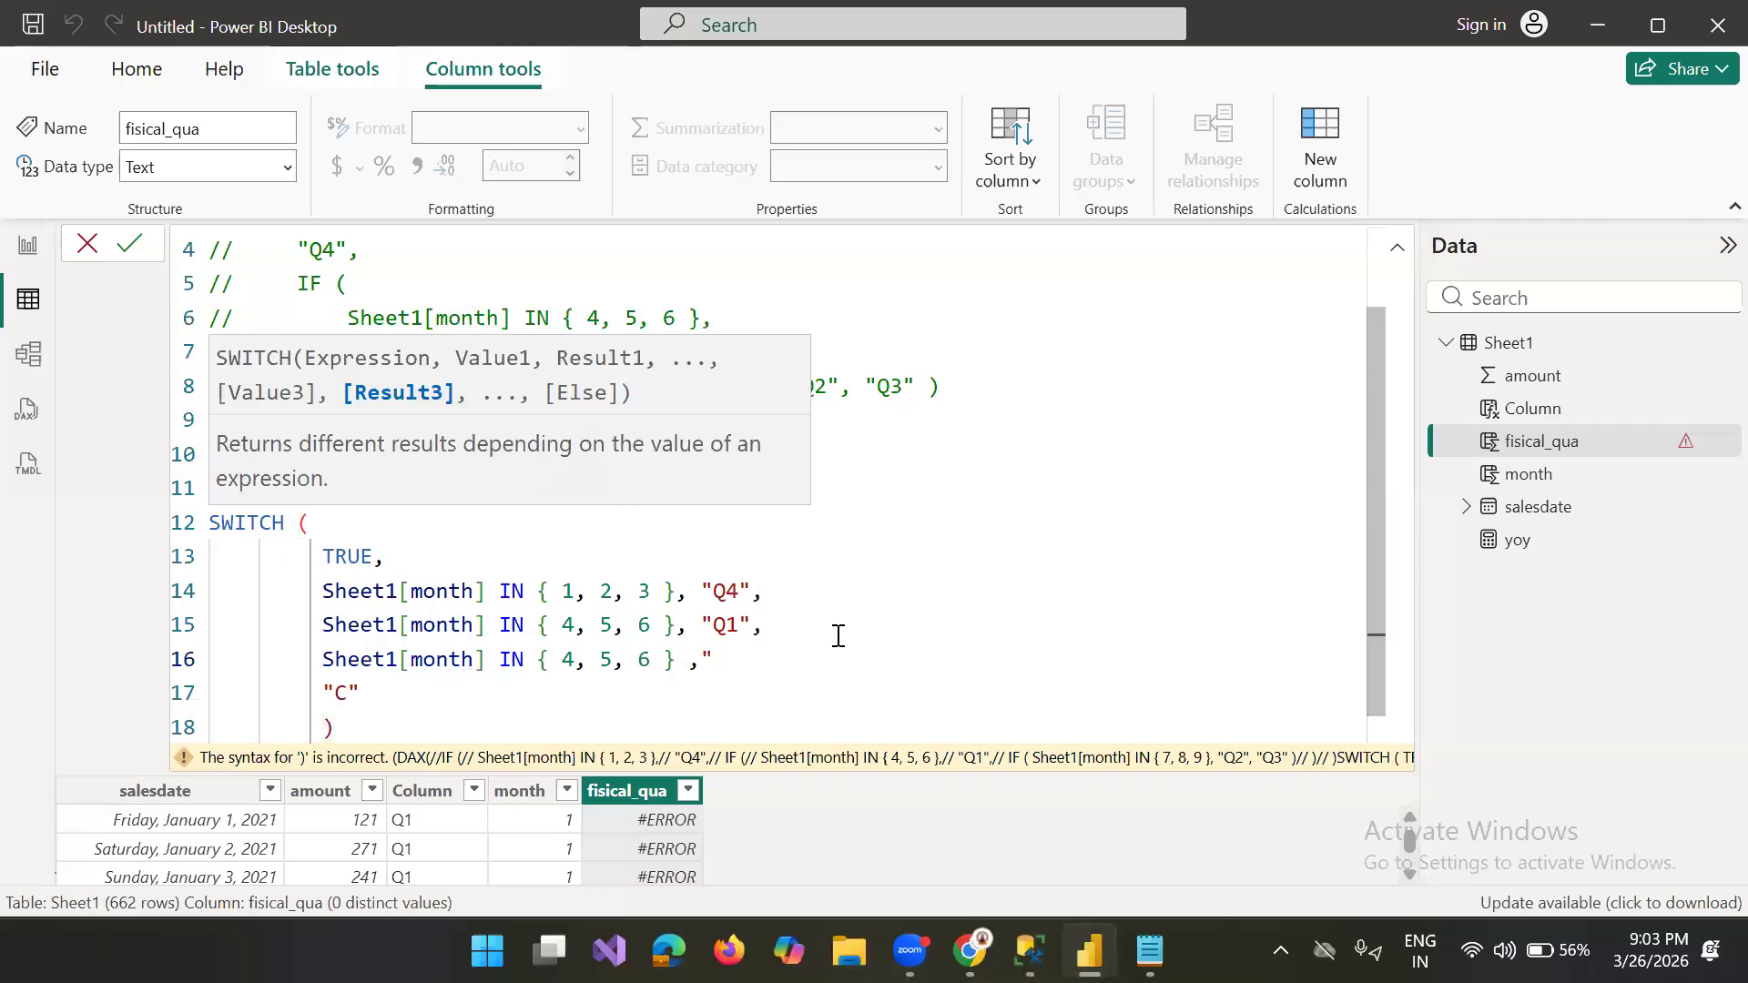
text(Q2")
Step: Change the SWITCH fallback result to "Q3" and delete the extra closing parenthesis at the end of the formula
click(349, 689)
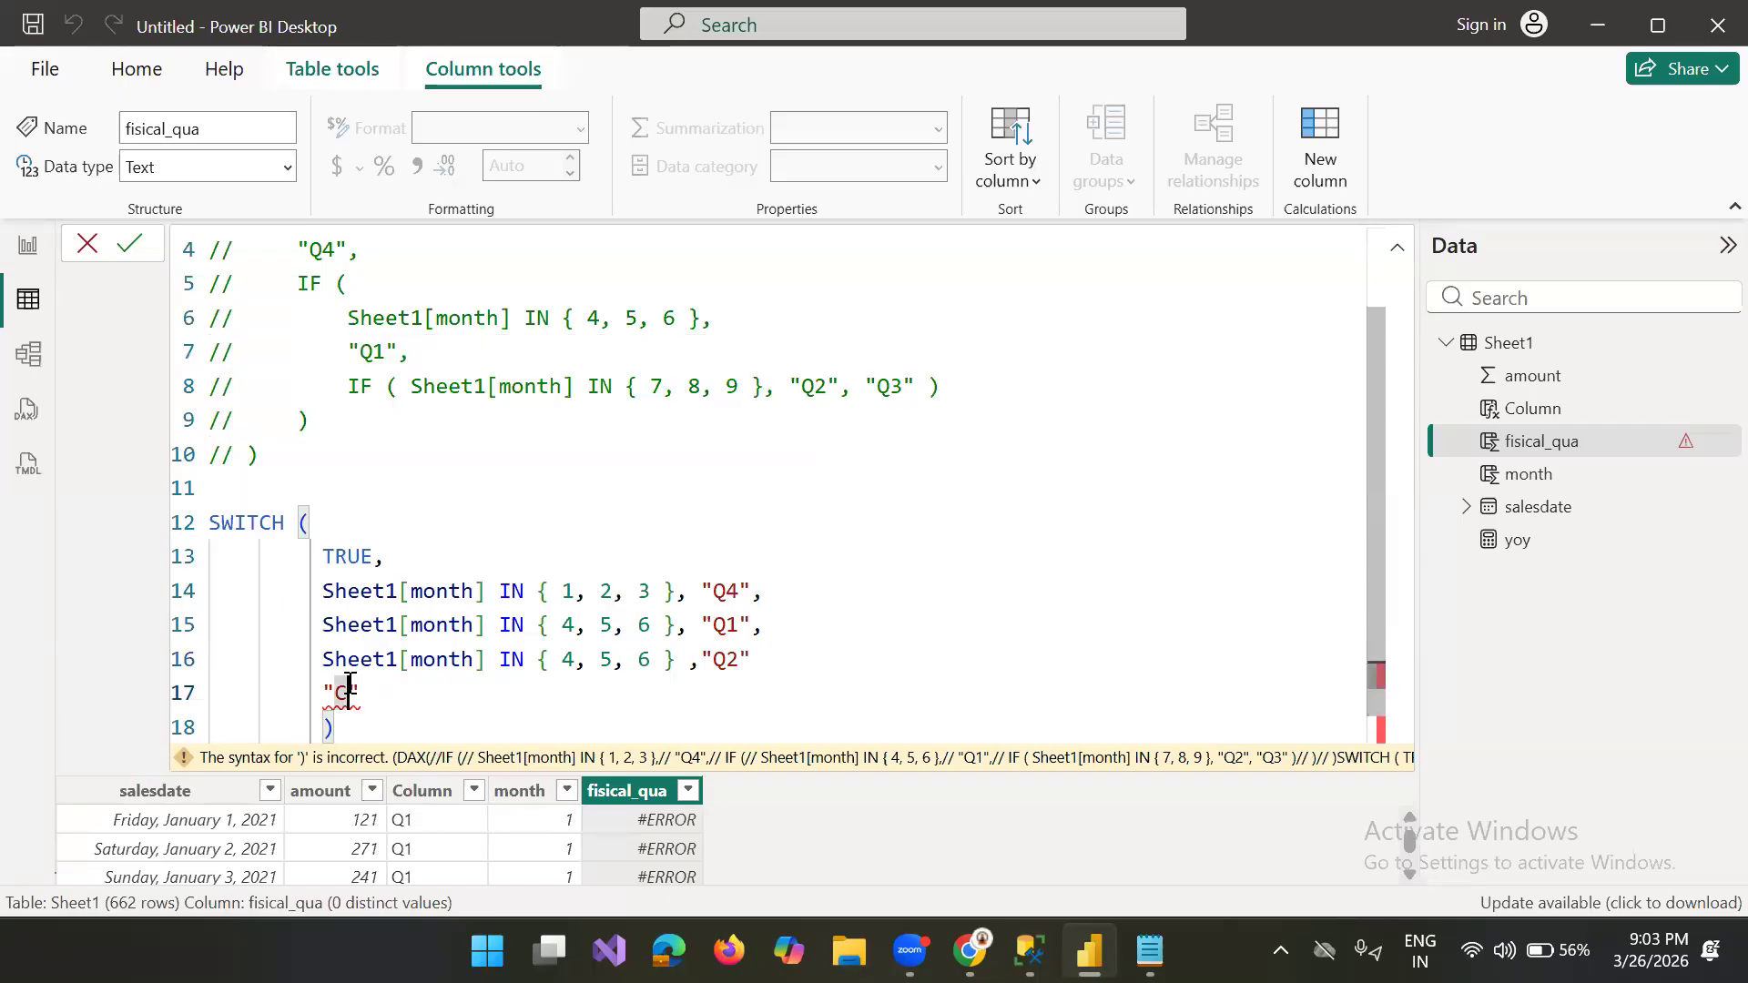
text(3)
click(364, 717)
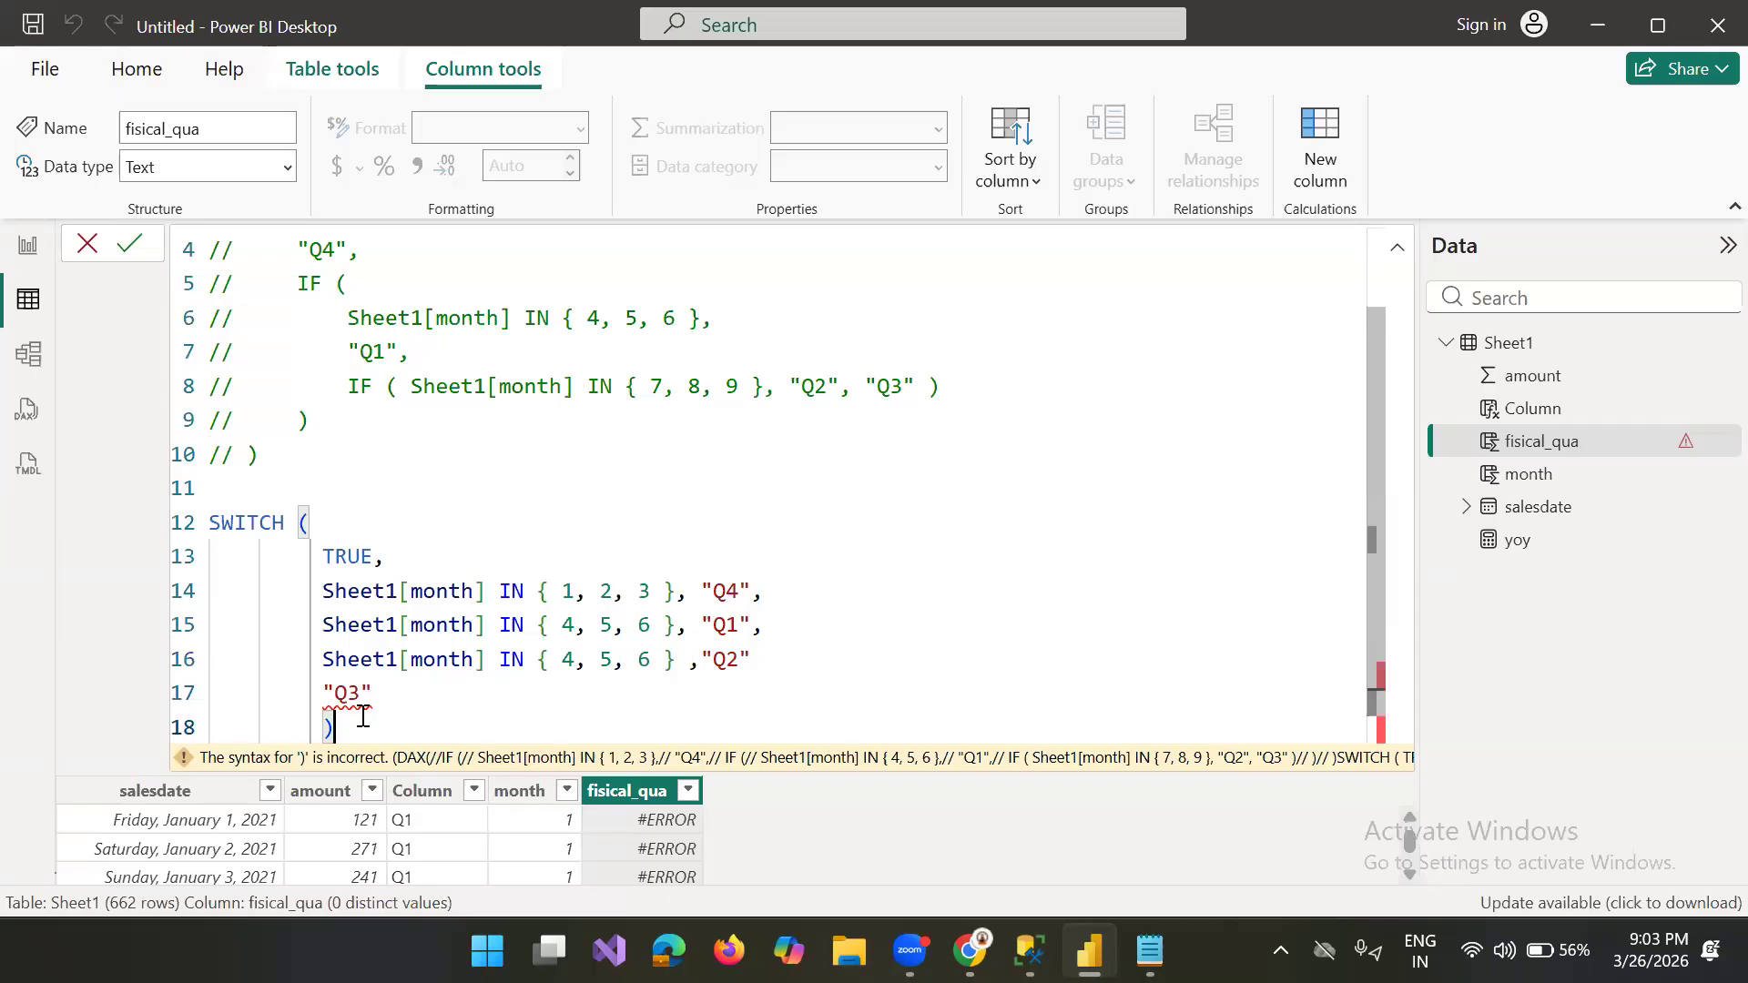
key(shift+Return)
text())
key(BackSpace)
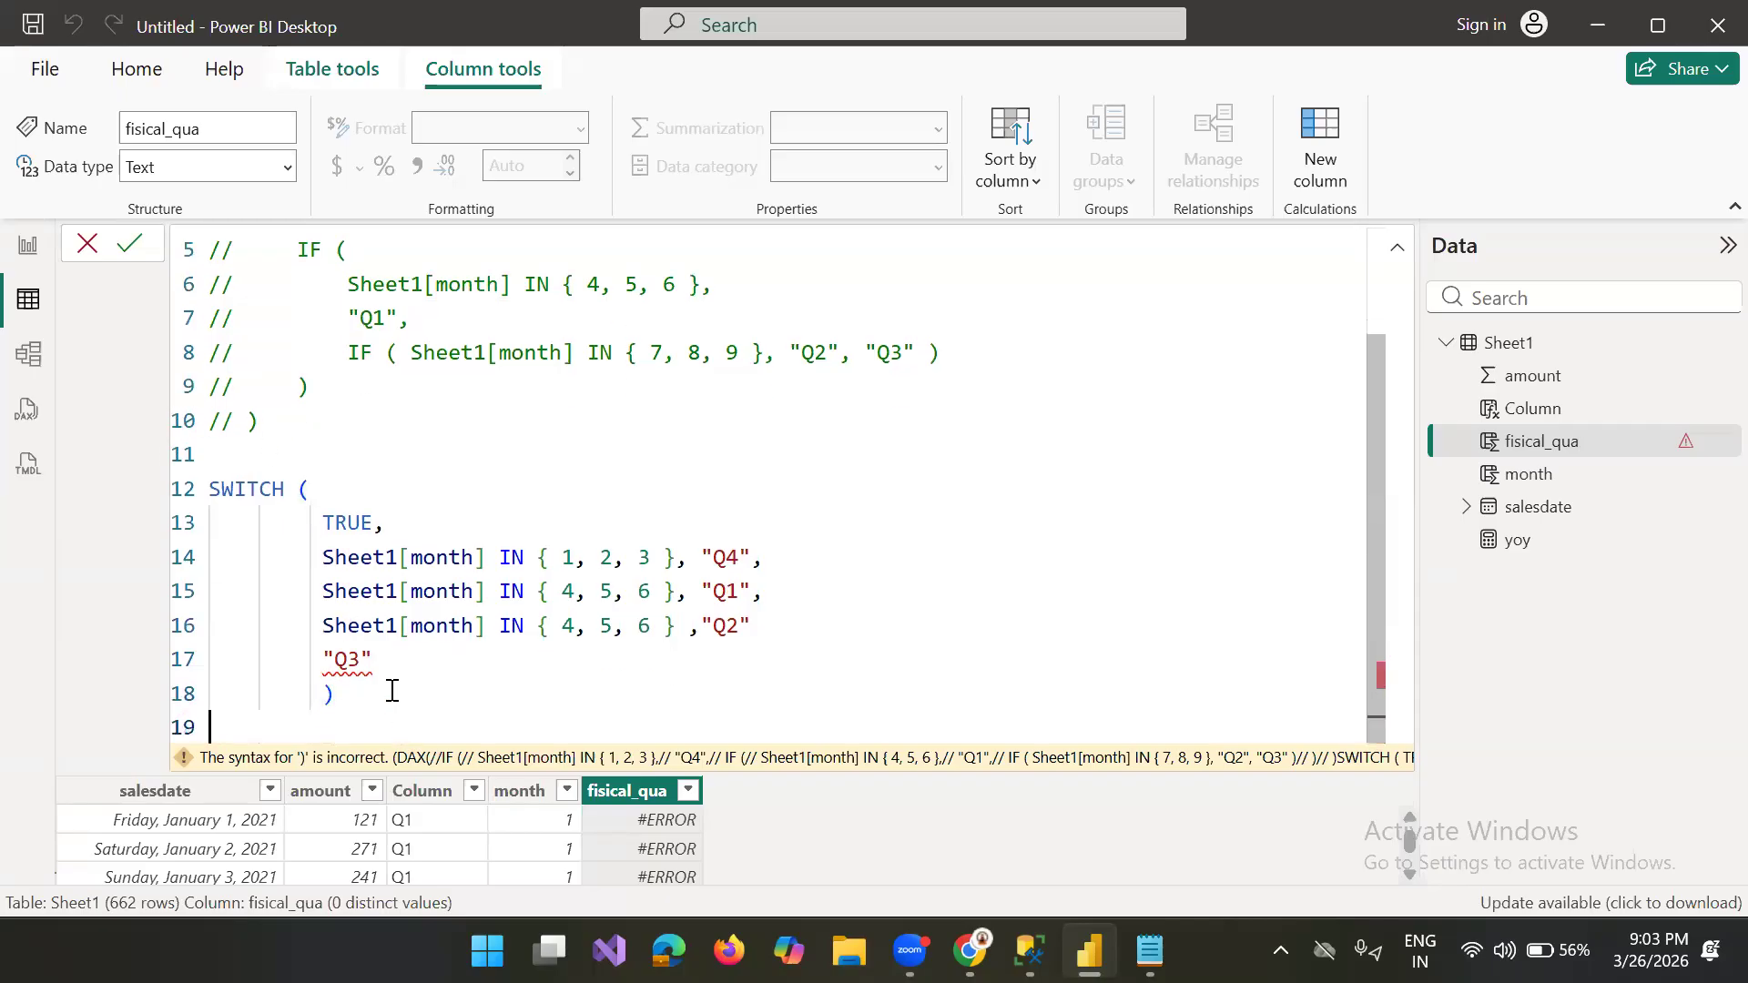
Step: Add the missing comma after the "Q2" result and commit the fisical_qua formula
click(772, 629)
text(,)
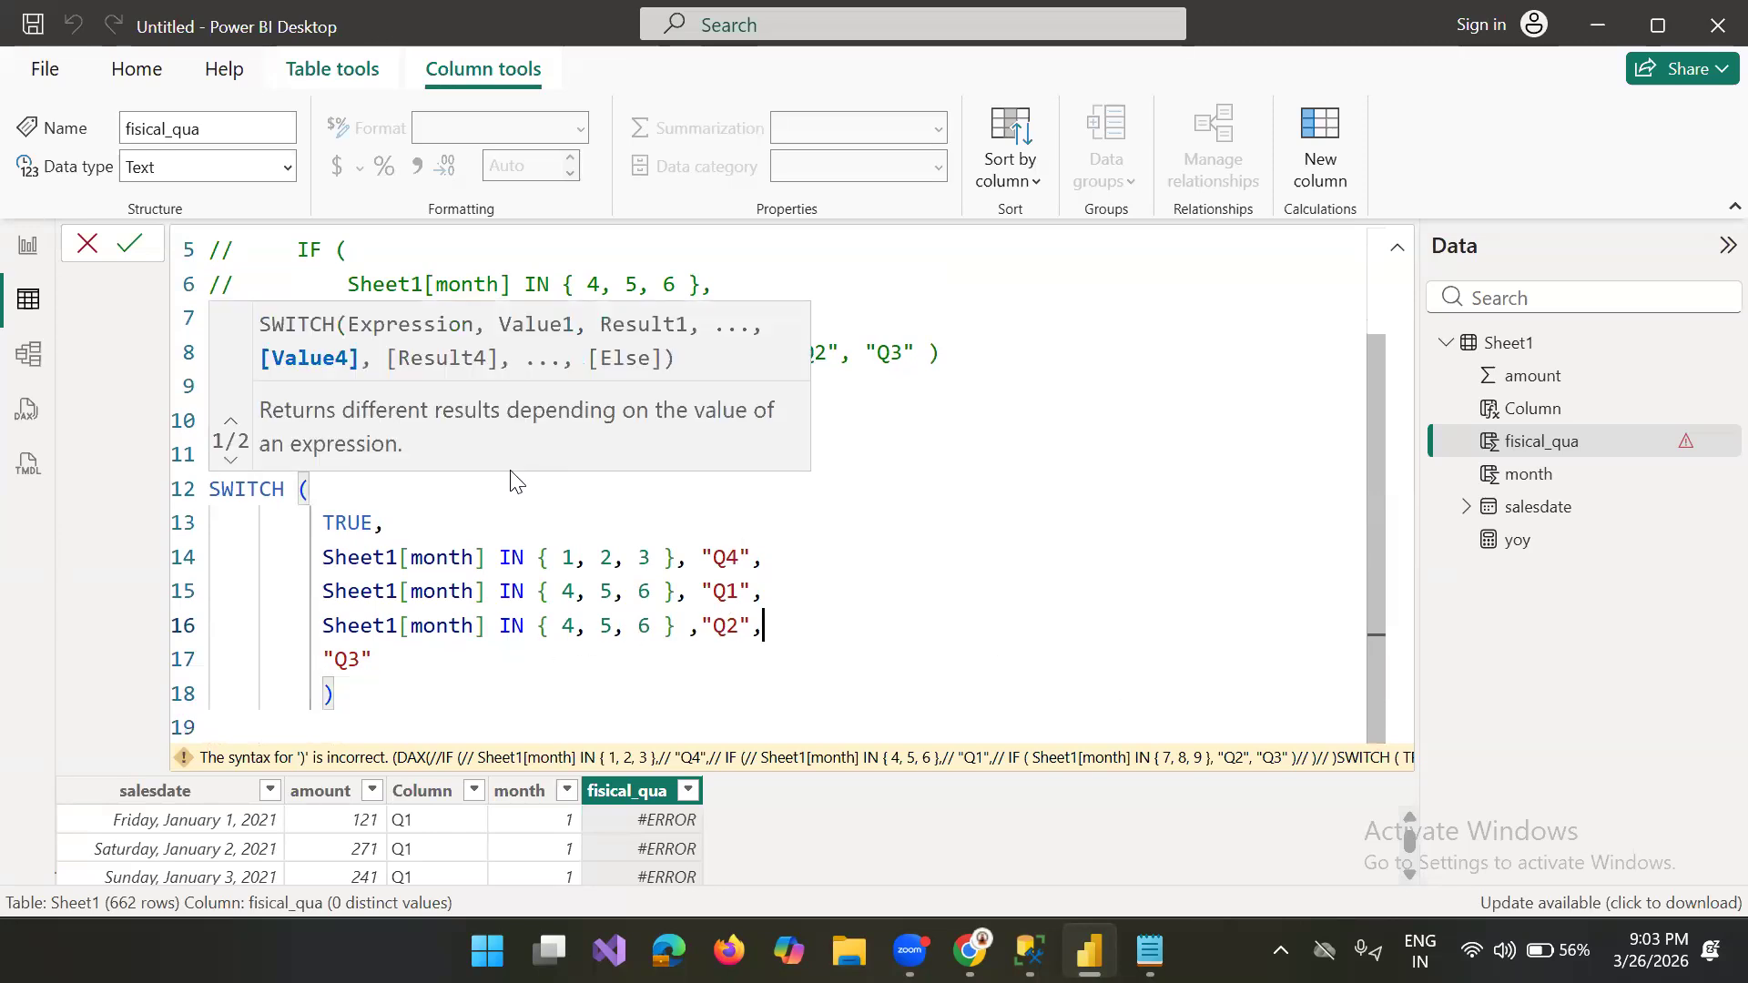
click(132, 245)
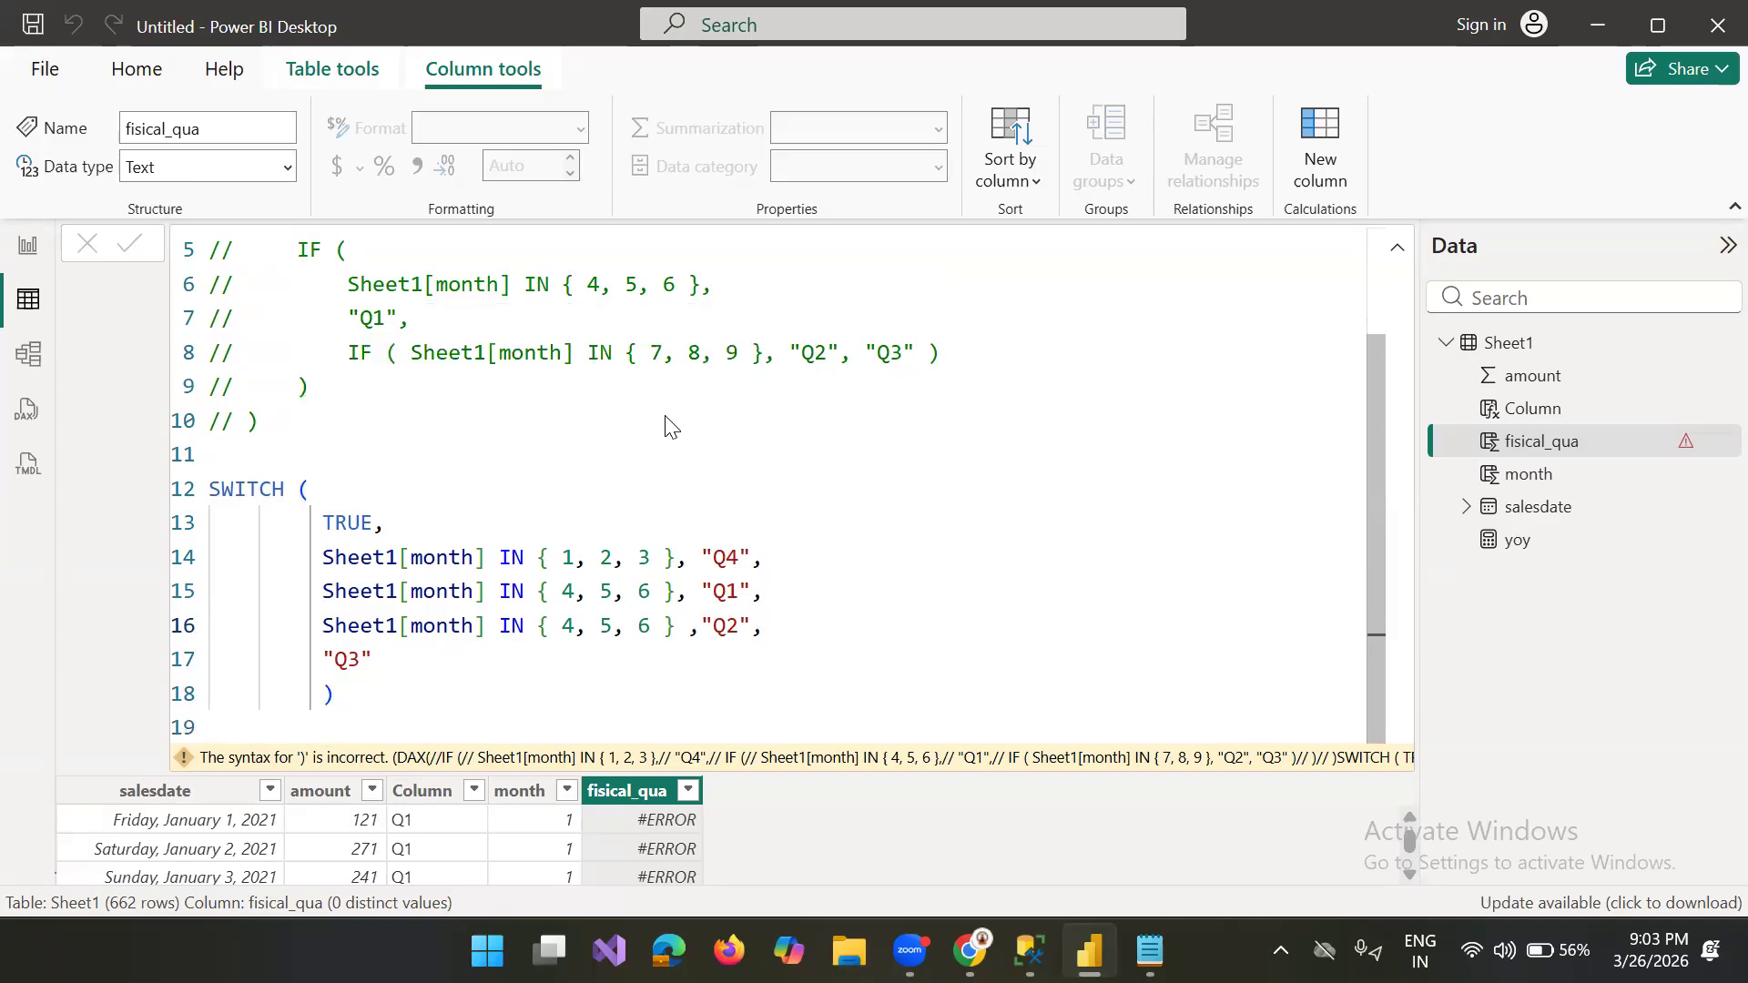
Step: Check the fisical_qua values in the table, then review the whole SWITCH block in the expanded formula
click(1395, 256)
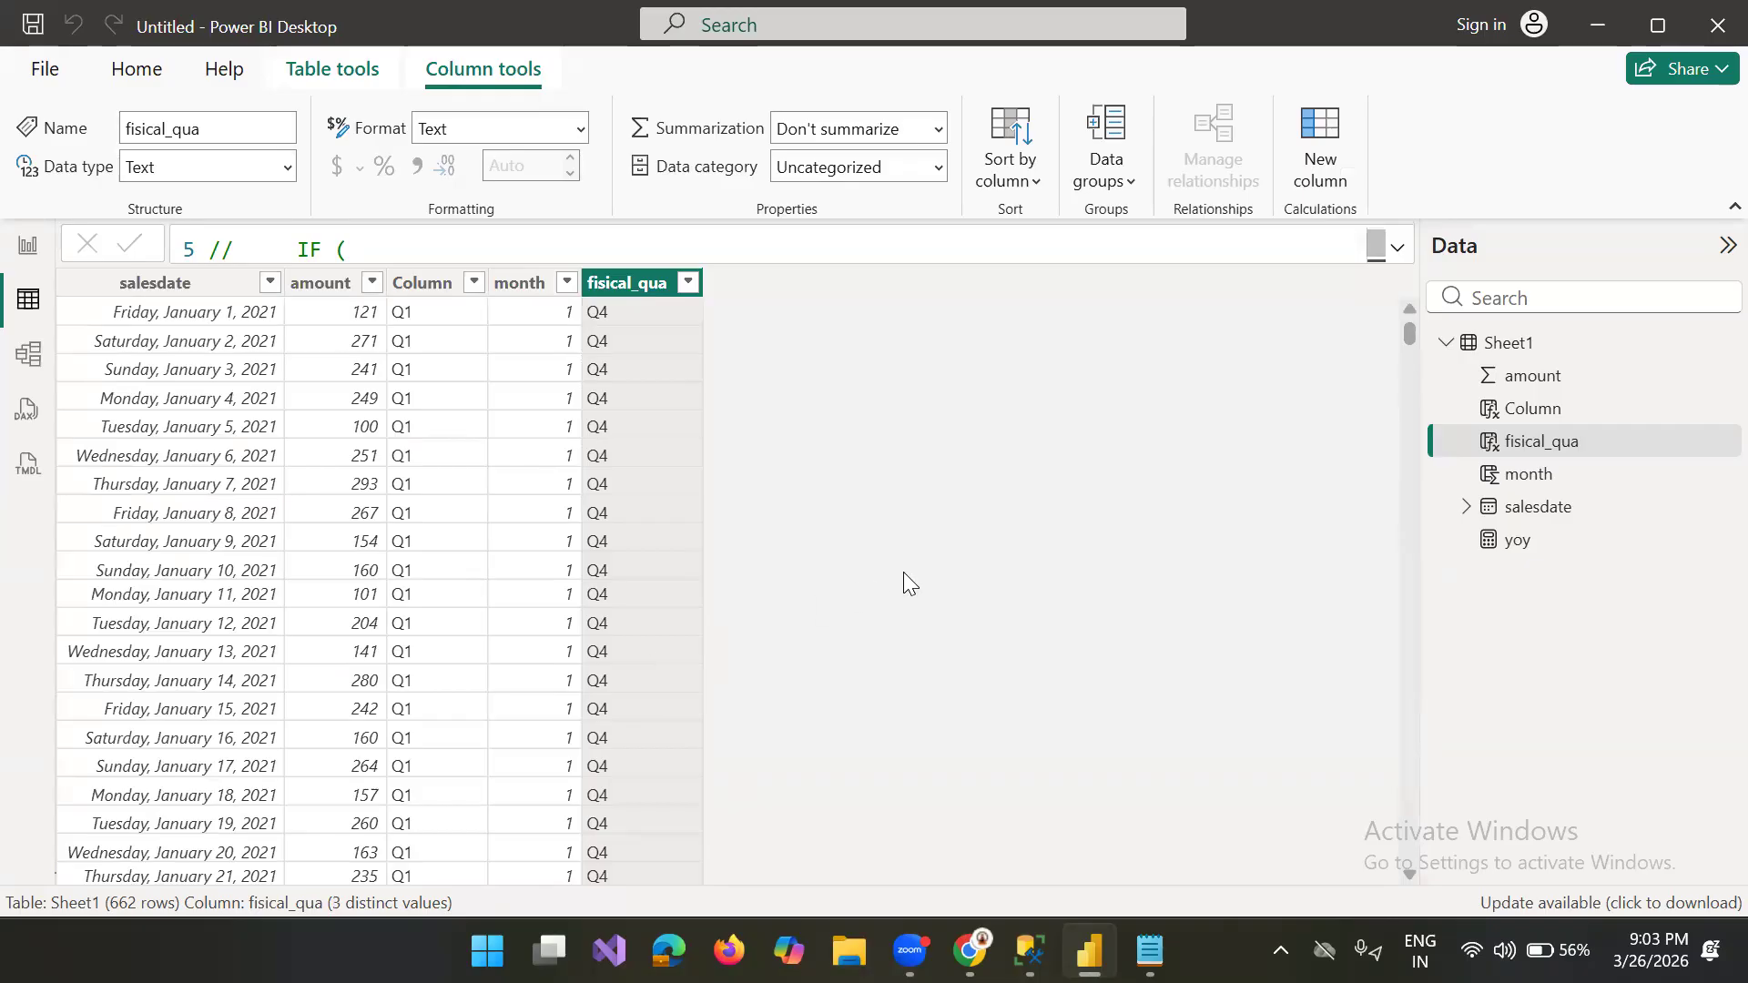
click(1382, 247)
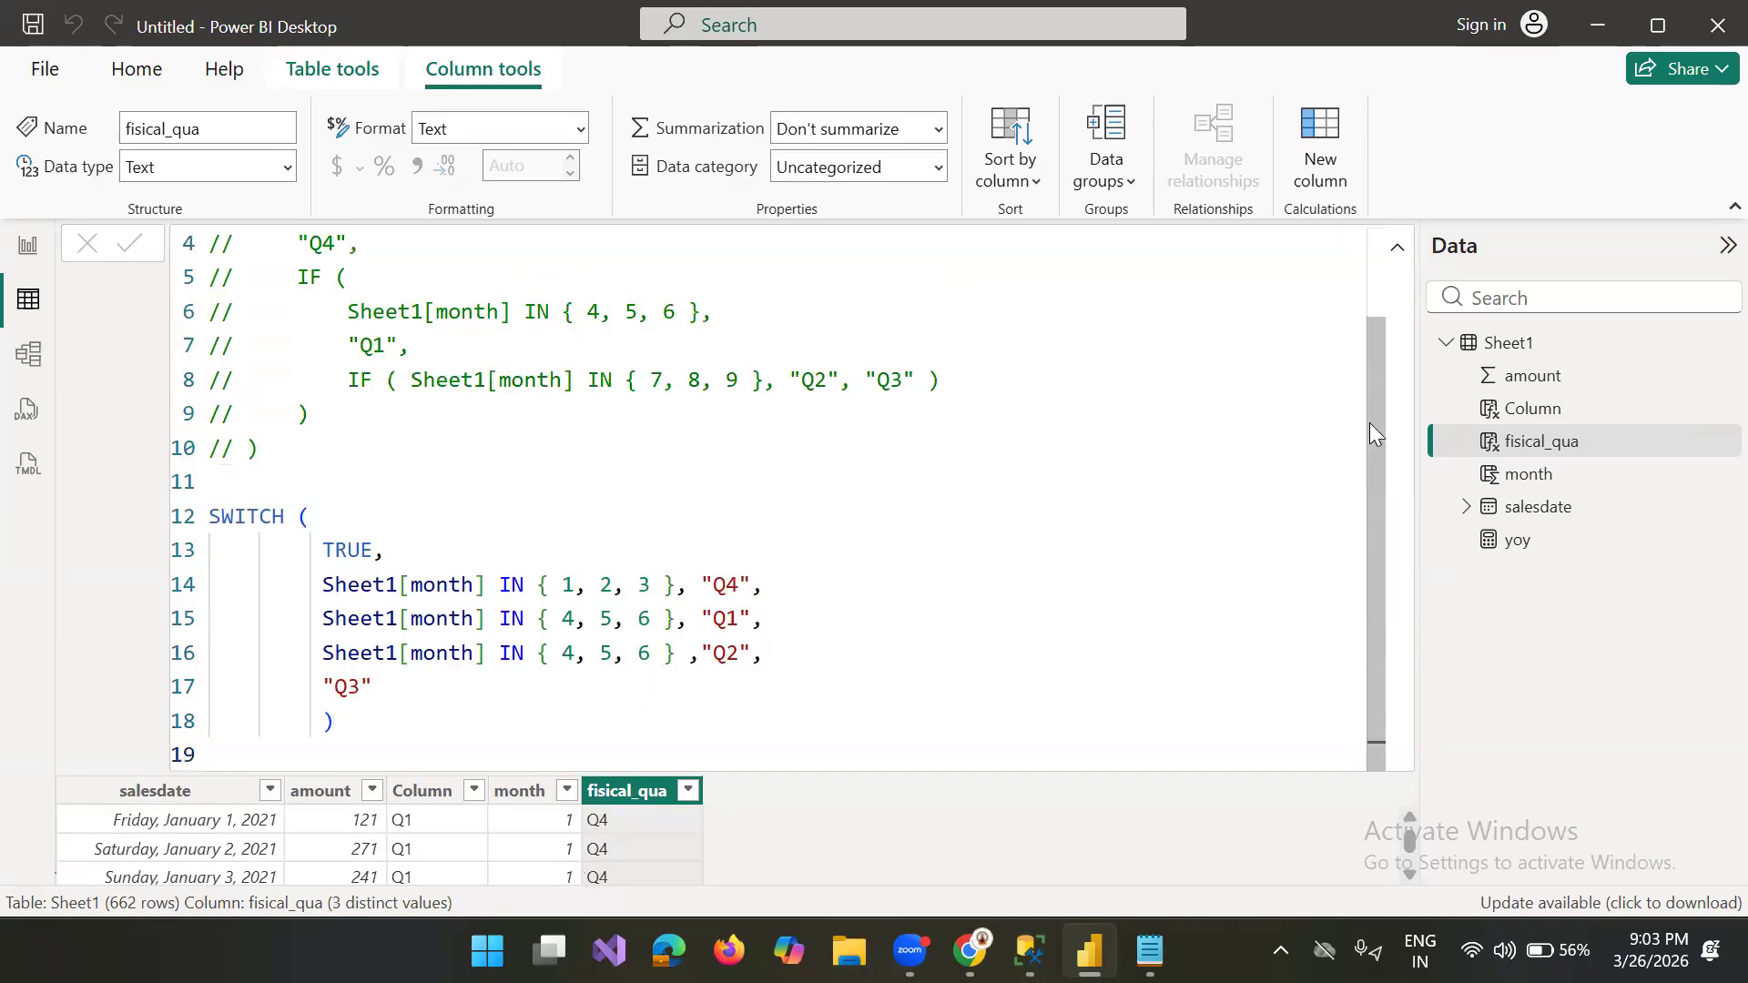
drag(1369, 422, 1407, 533)
click(337, 722)
drag(337, 722, 186, 510)
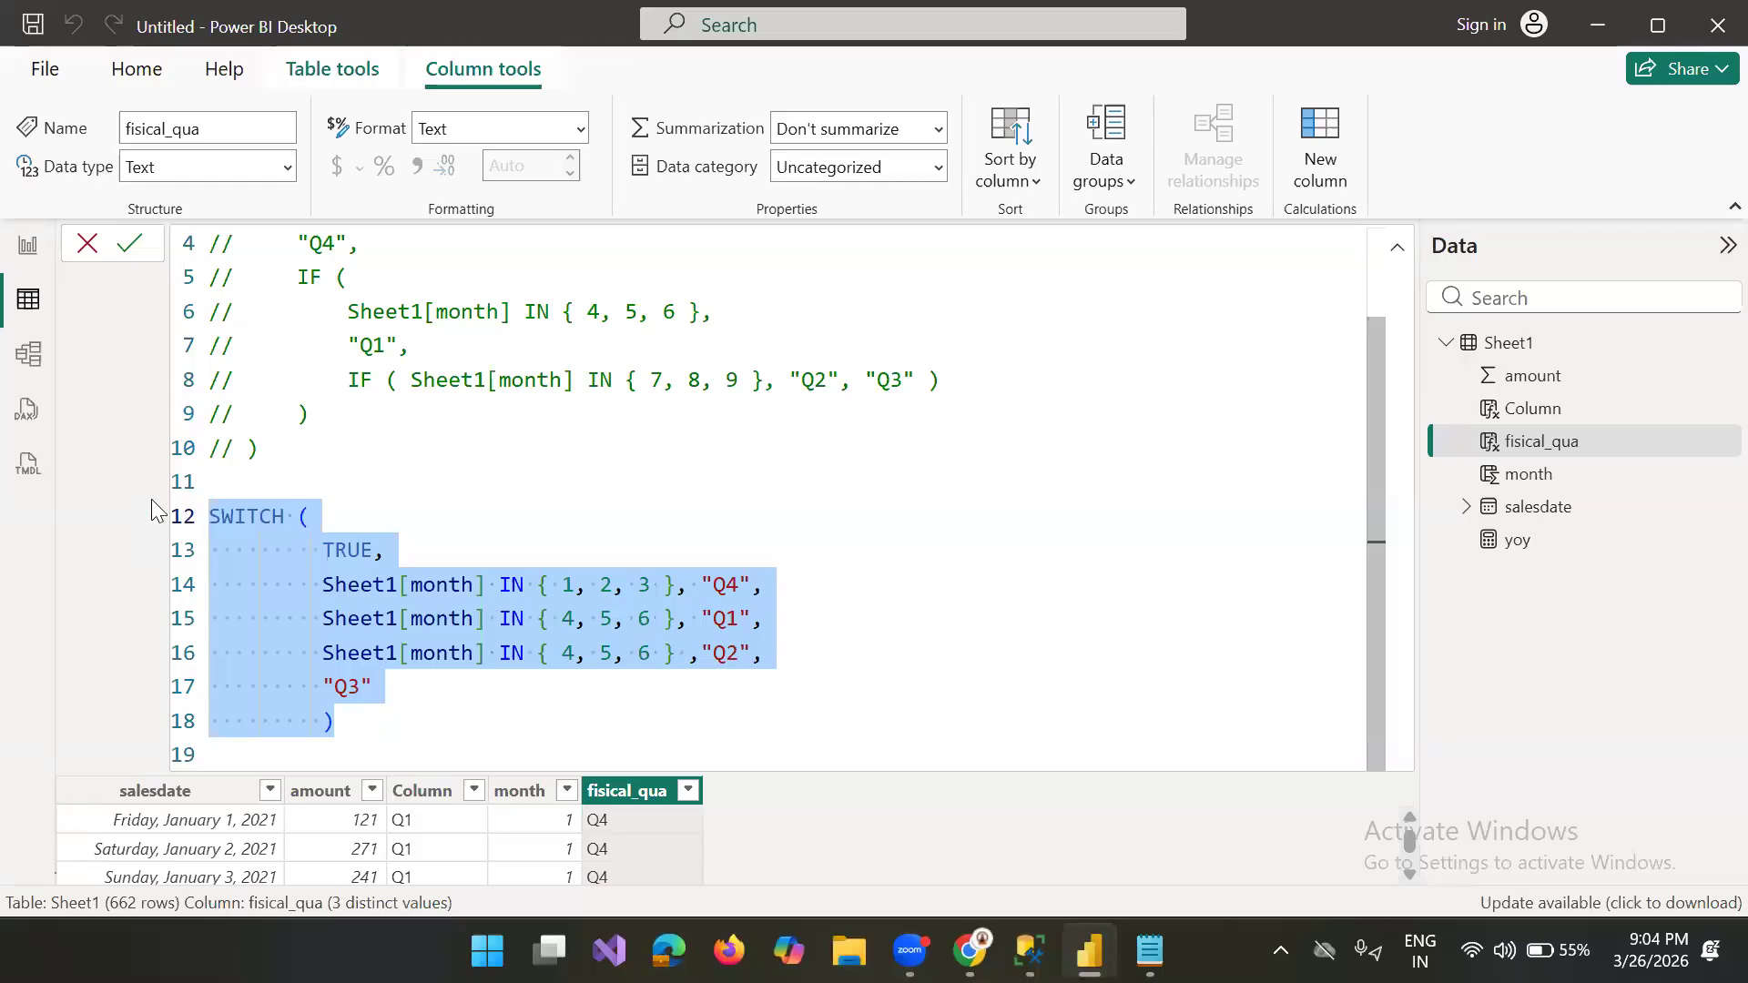
Step: Change the month list in the "Q2" case of SWITCH to { 7, 8, 9 }
click(577, 656)
key(BackSpace)
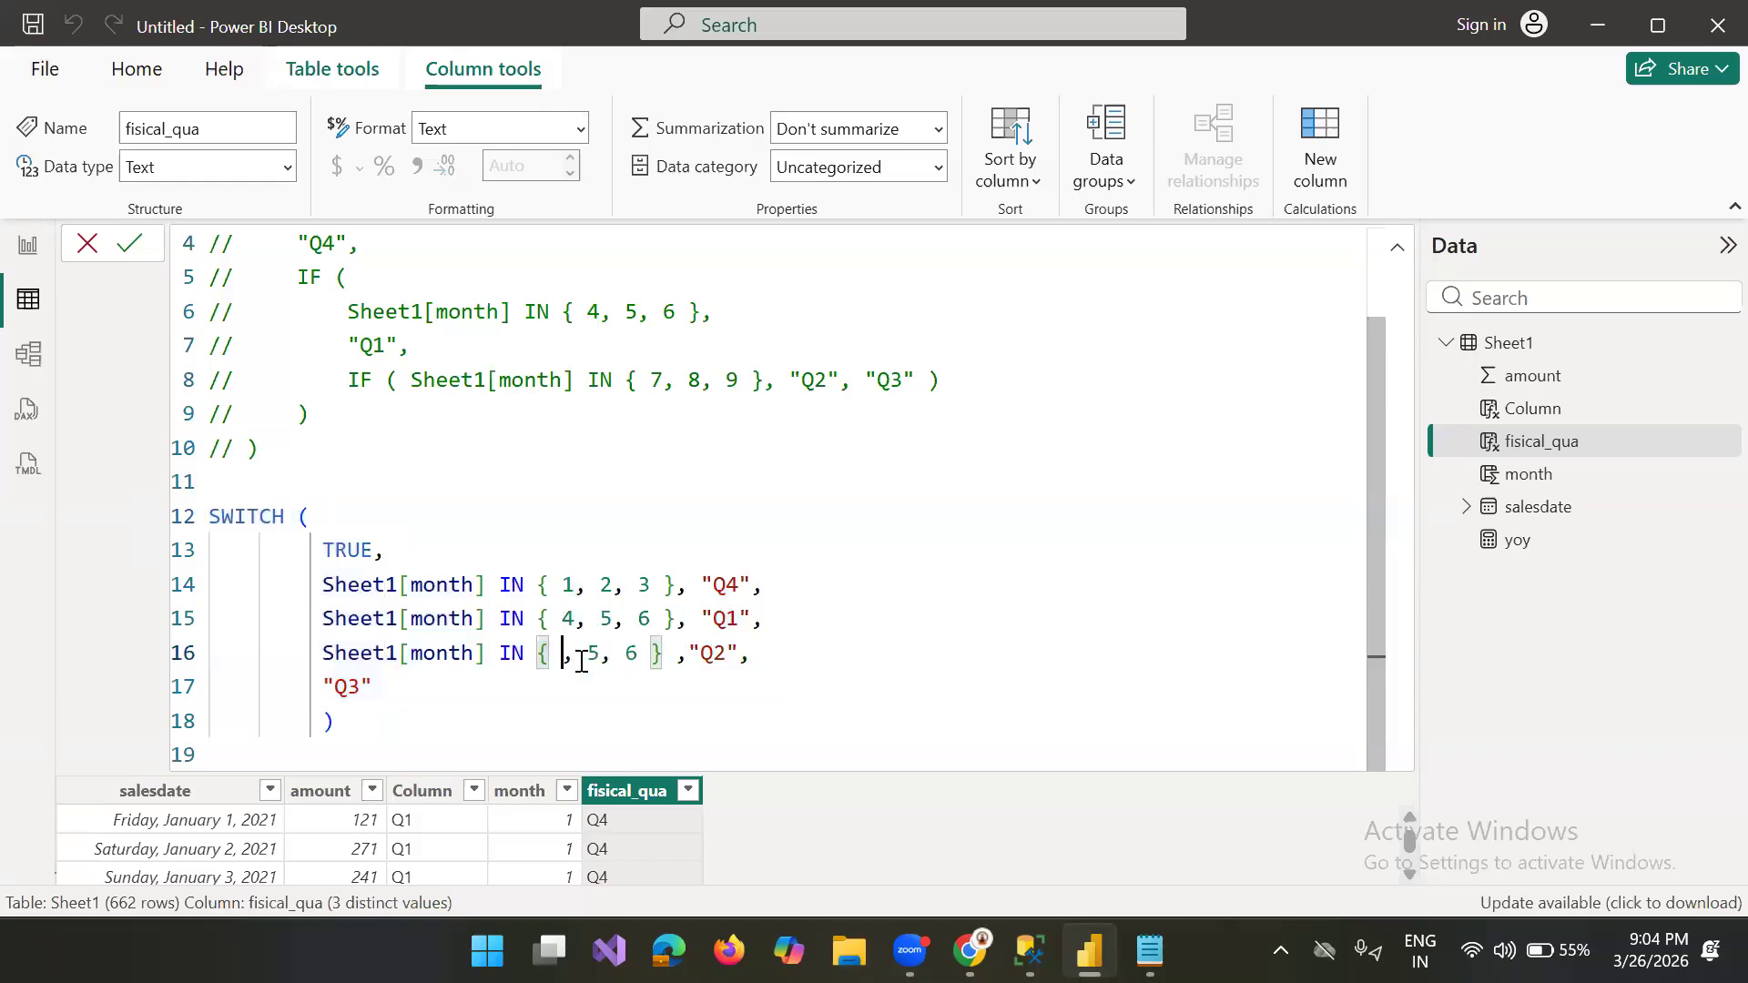
text(7)
key(Right)
key(Right)
key(Right)
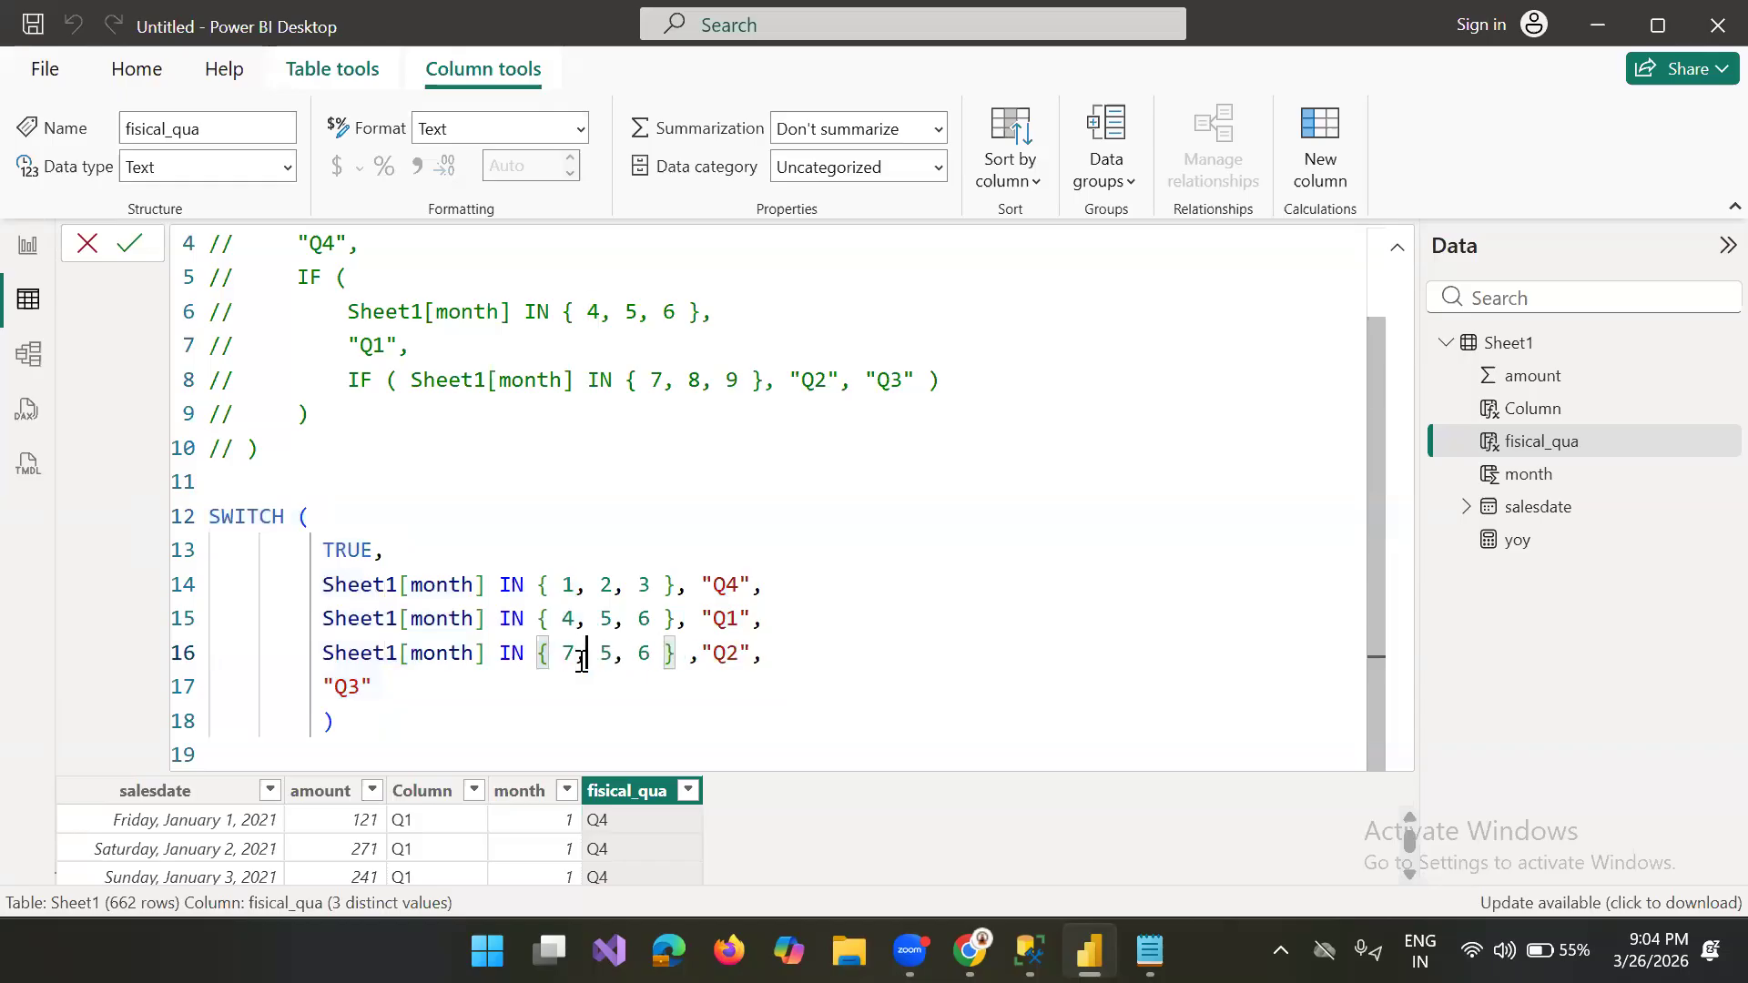
key(BackSpace)
text(8)
key(Right)
key(Right)
key(Right)
key(BackSpace)
text(9)
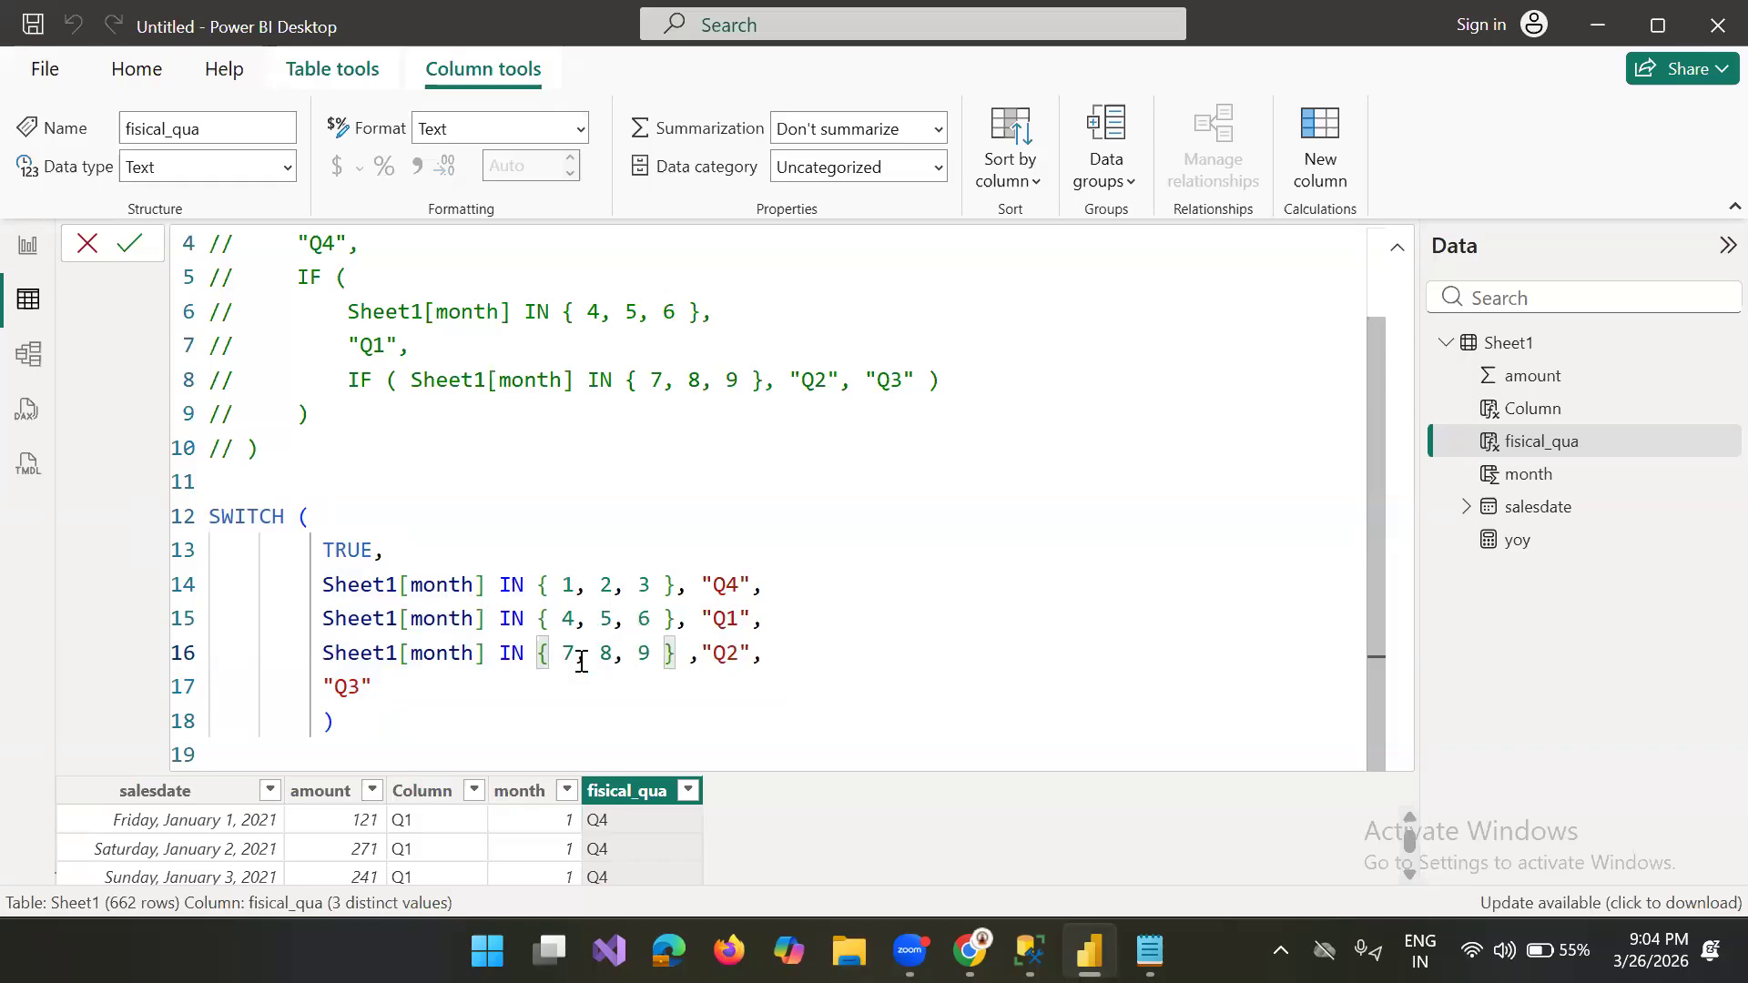